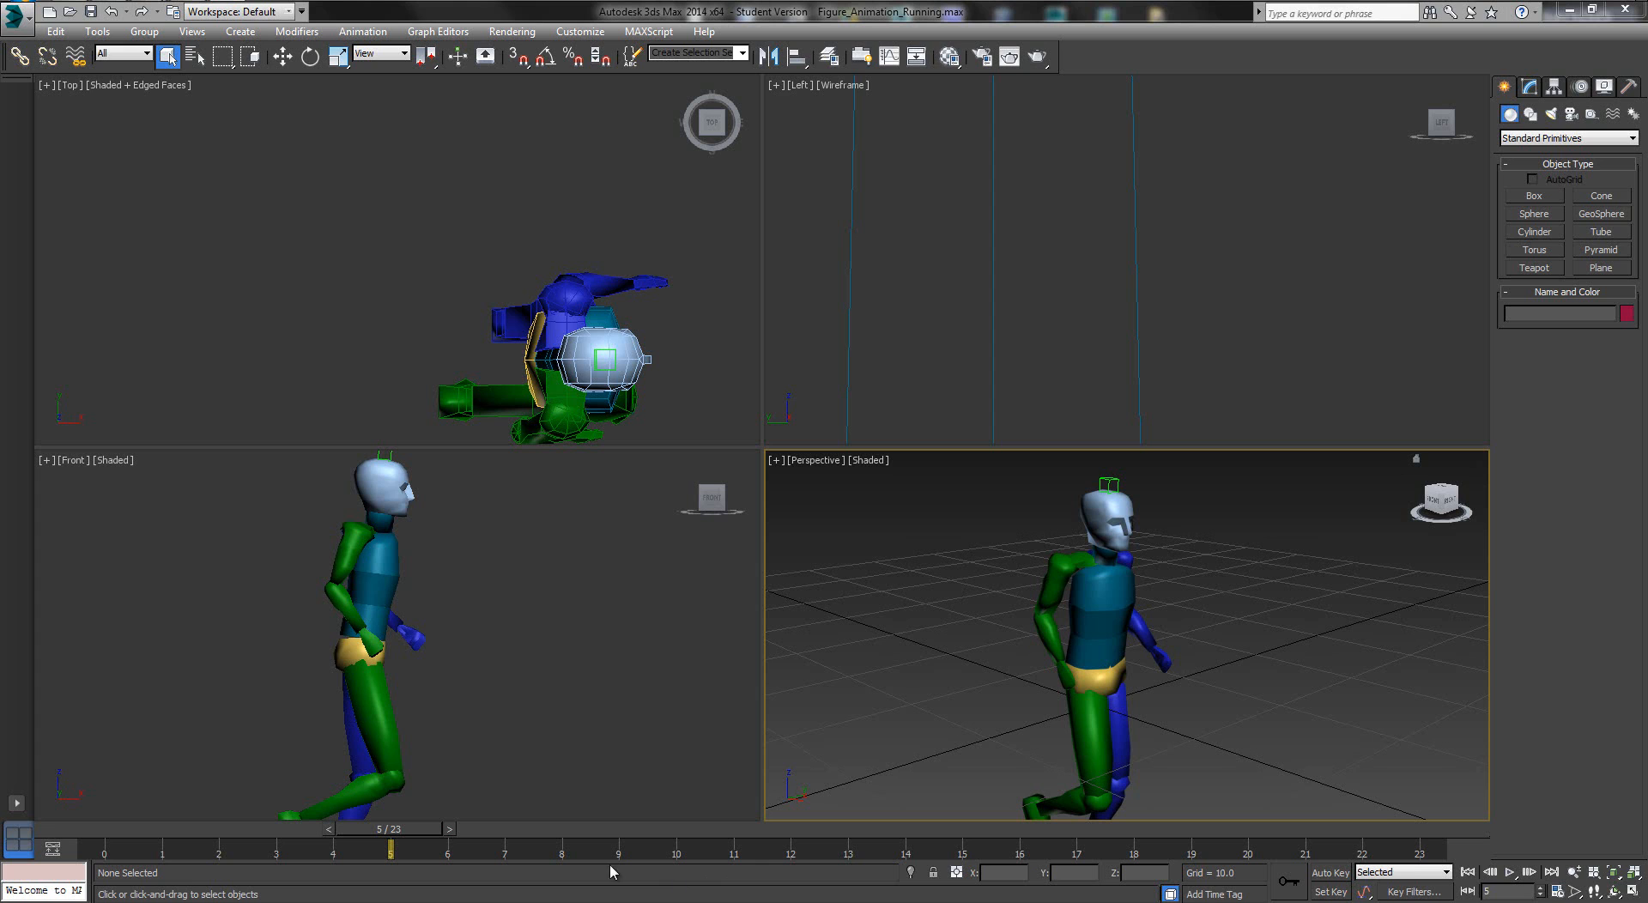
Examine the running figure in the maximized Perspective view, play its animation from frame 0, and return to frame 0
{"action": "scroll", "coordinate": [1023, 753], "scroll_direction": "up", "scroll_amount": 3}
{"action": "key", "text": "alt+w"}
{"action": "middle_click_drag", "start_coordinate": [865, 740], "coordinate": [986, 673]}
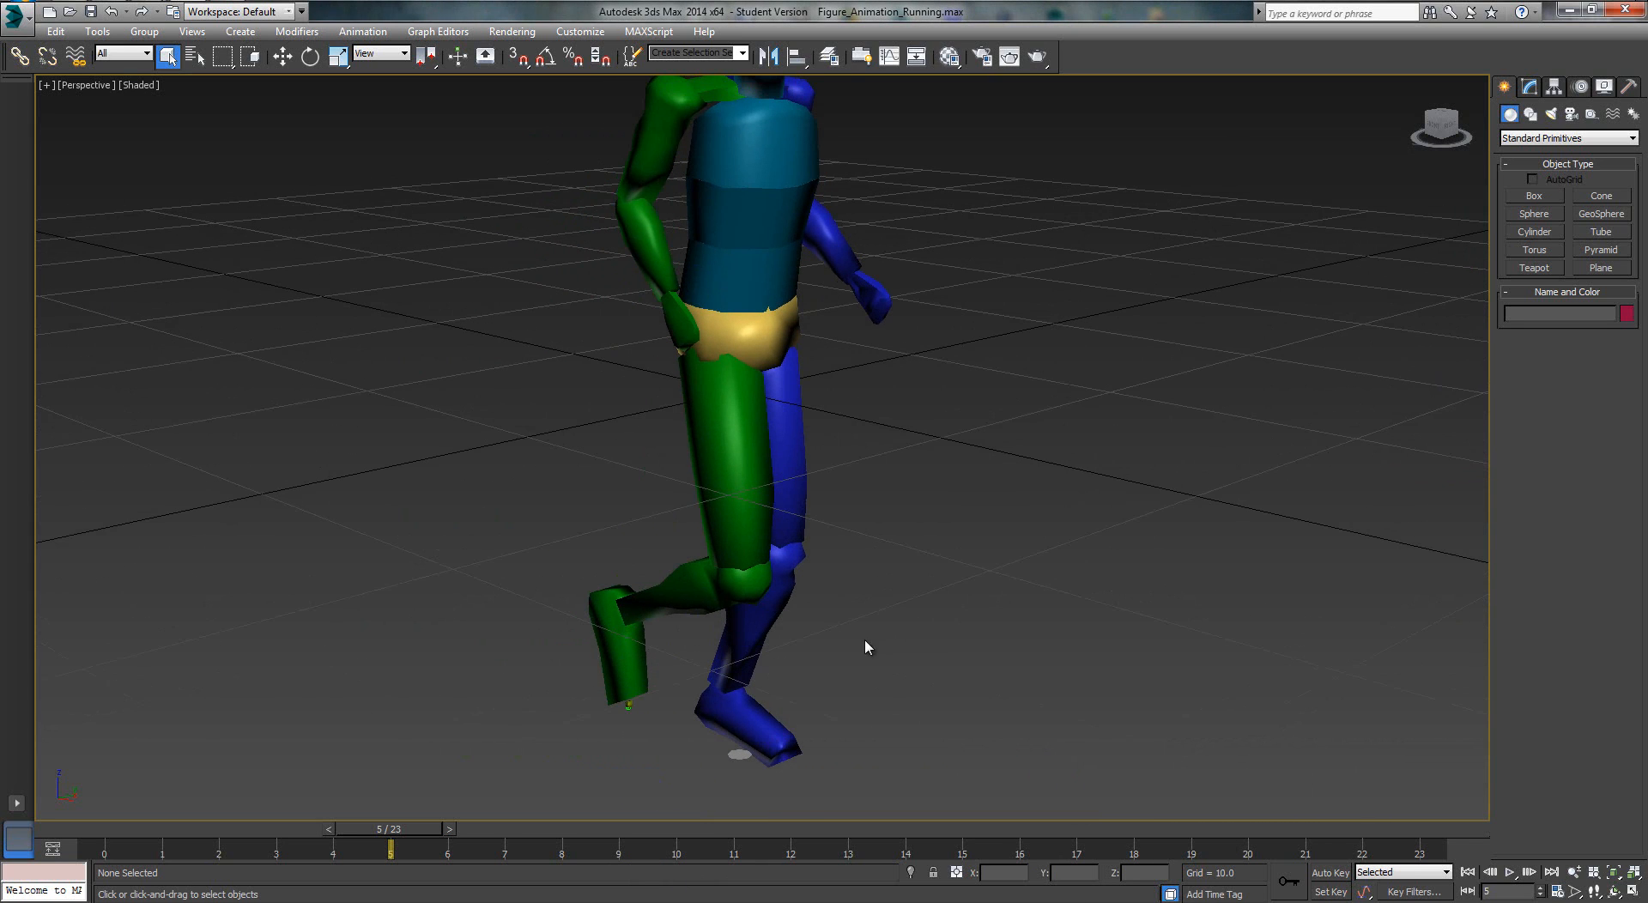
{"action": "middle_click_drag", "start_coordinate": [868, 647], "coordinate": [862, 495], "text": "alt"}
{"action": "scroll", "coordinate": [799, 343], "scroll_direction": "down", "scroll_amount": 4}
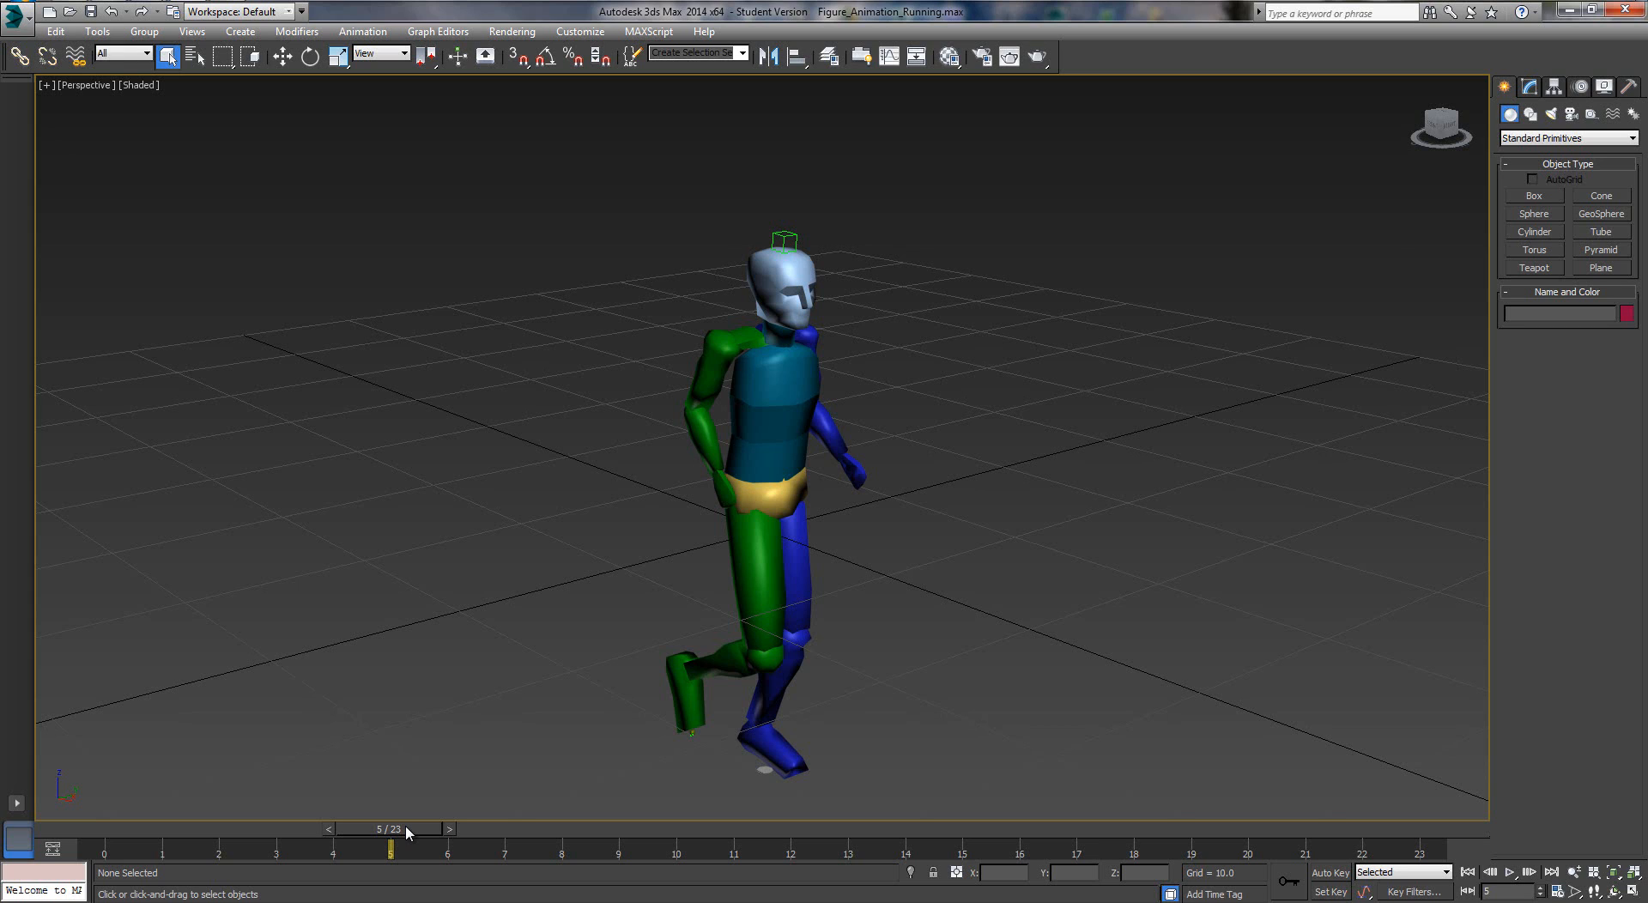
{"action": "left_click_drag", "start_coordinate": [406, 827], "coordinate": [102, 827]}
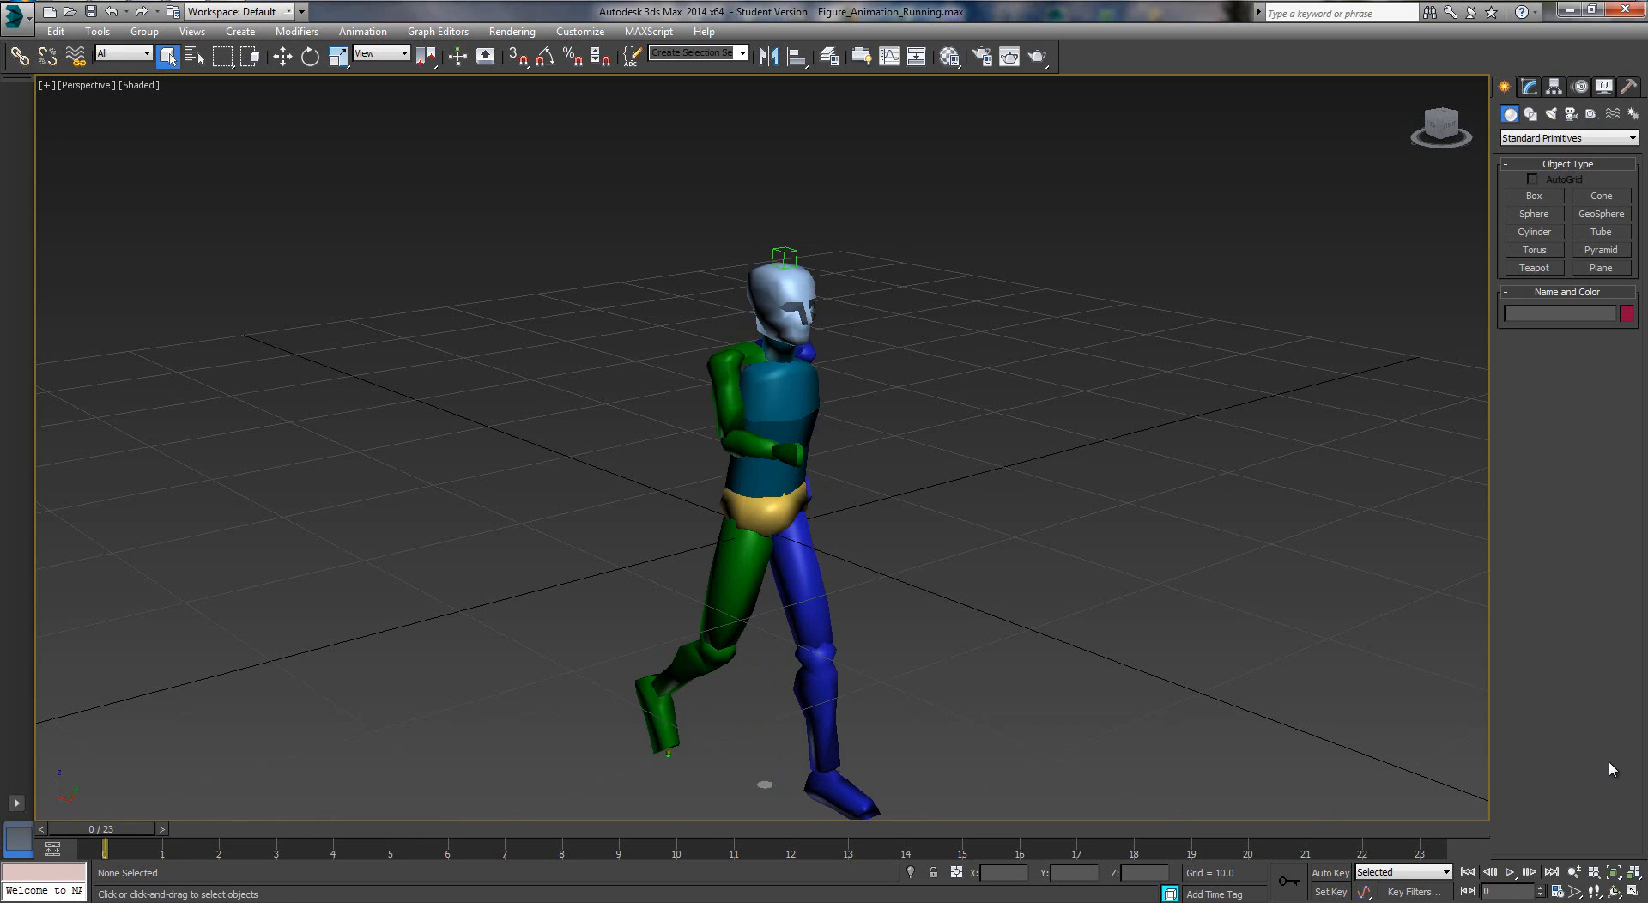
{"action": "left_click", "coordinate": [1513, 872]}
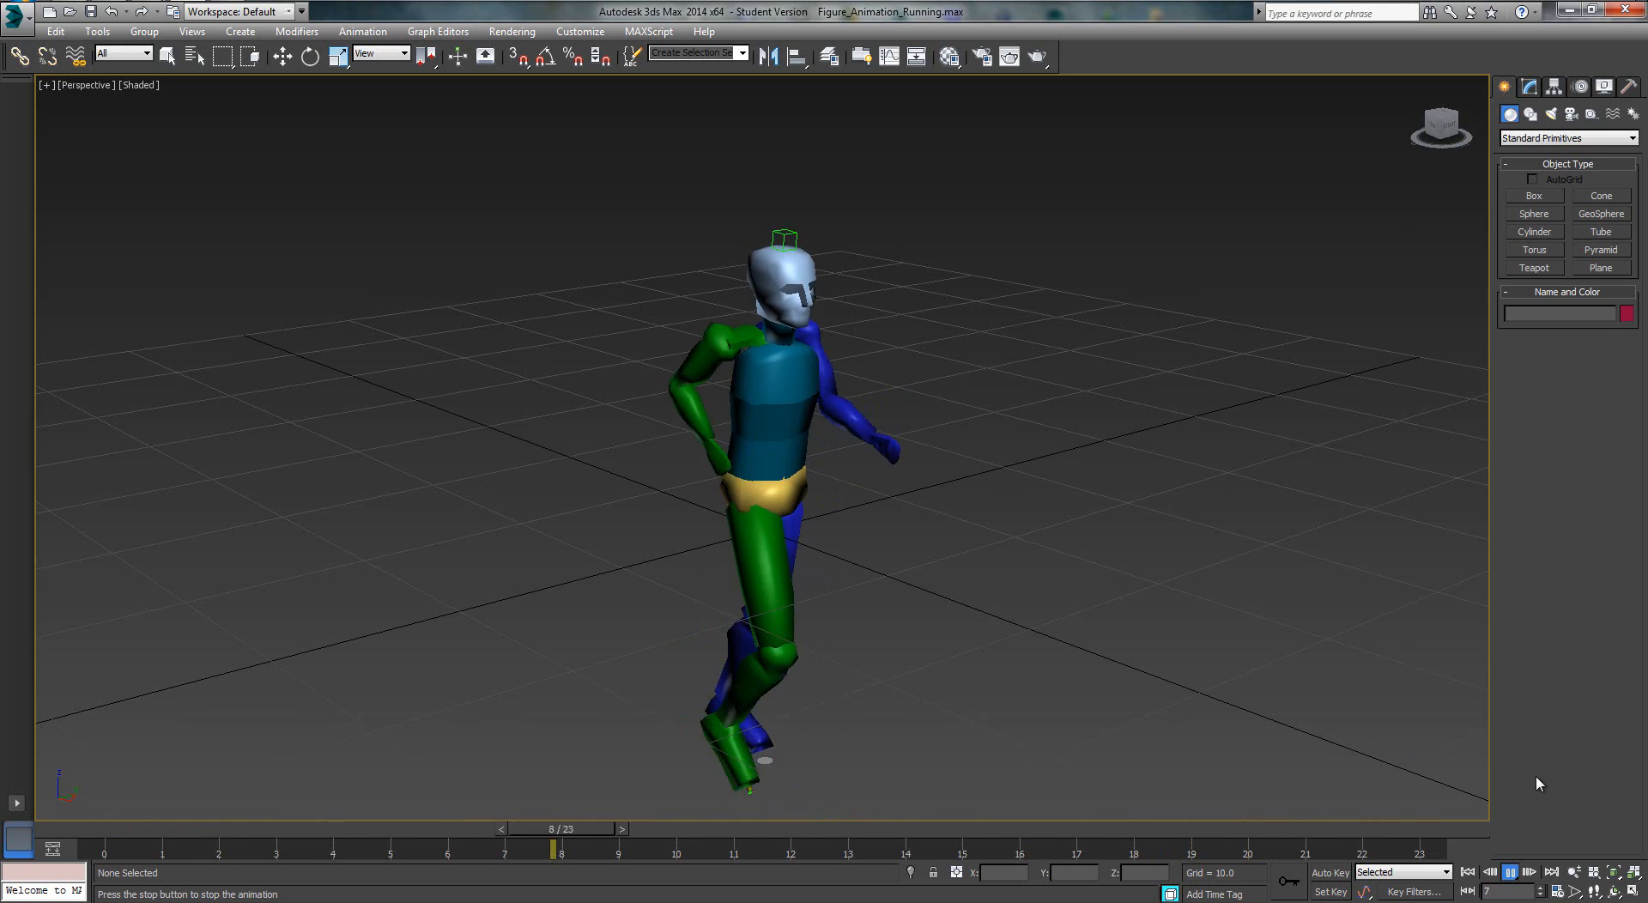
{"action": "left_click_drag", "start_coordinate": [1301, 829], "coordinate": [75, 831]}
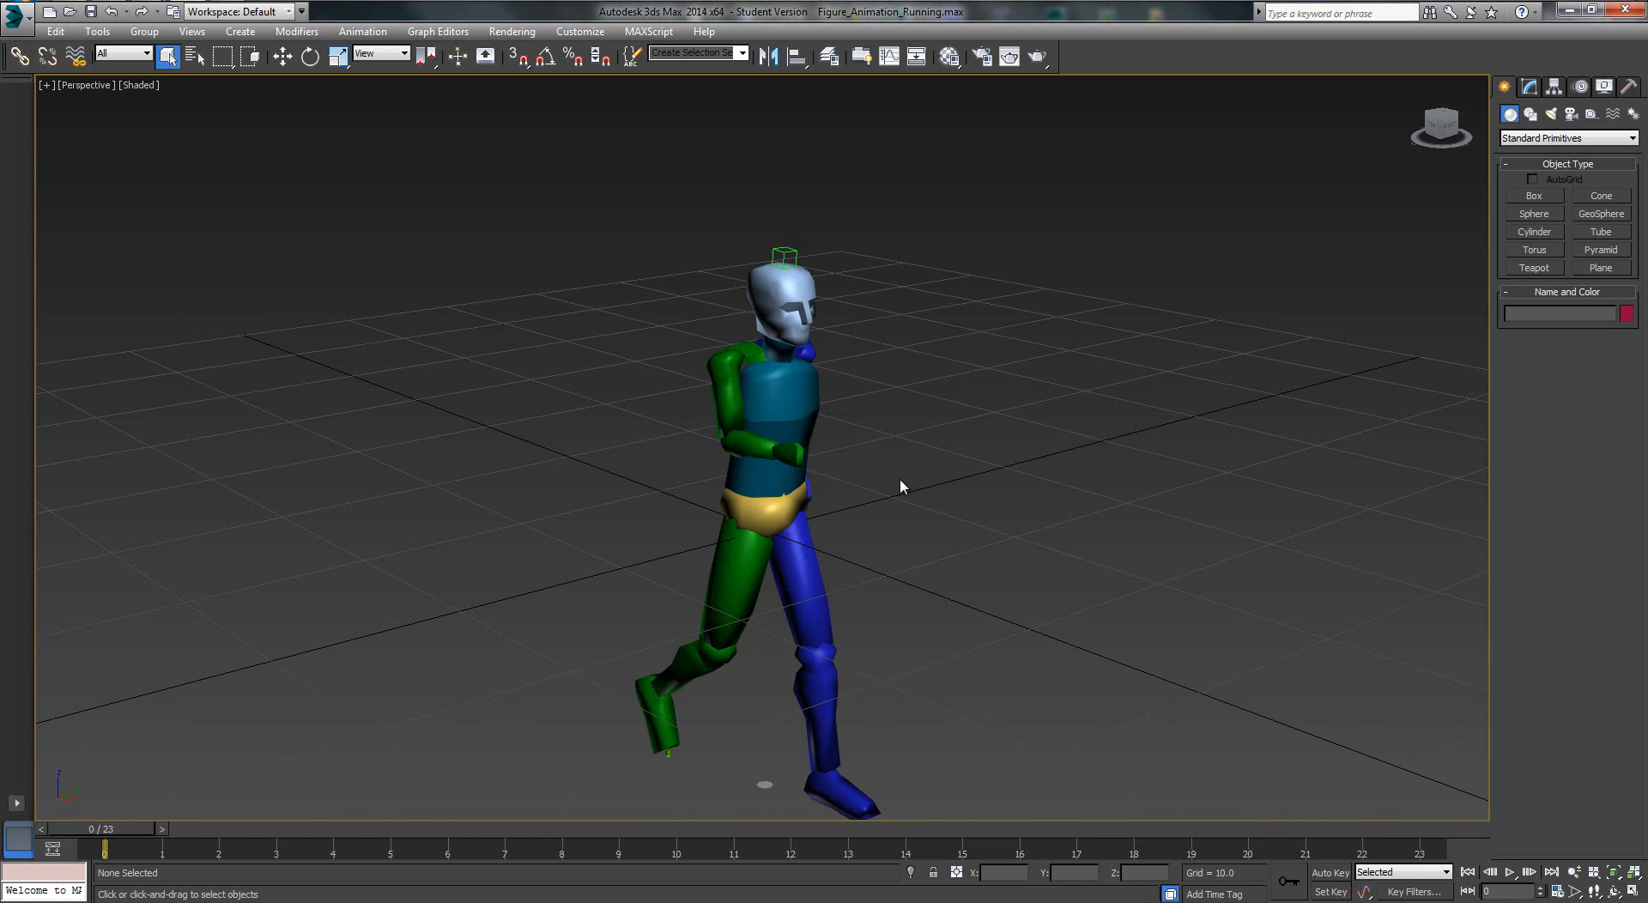
Start a new scene with the New All option, without saving the changes to the running figure scene
{"action": "key", "text": "ctrl+n"}
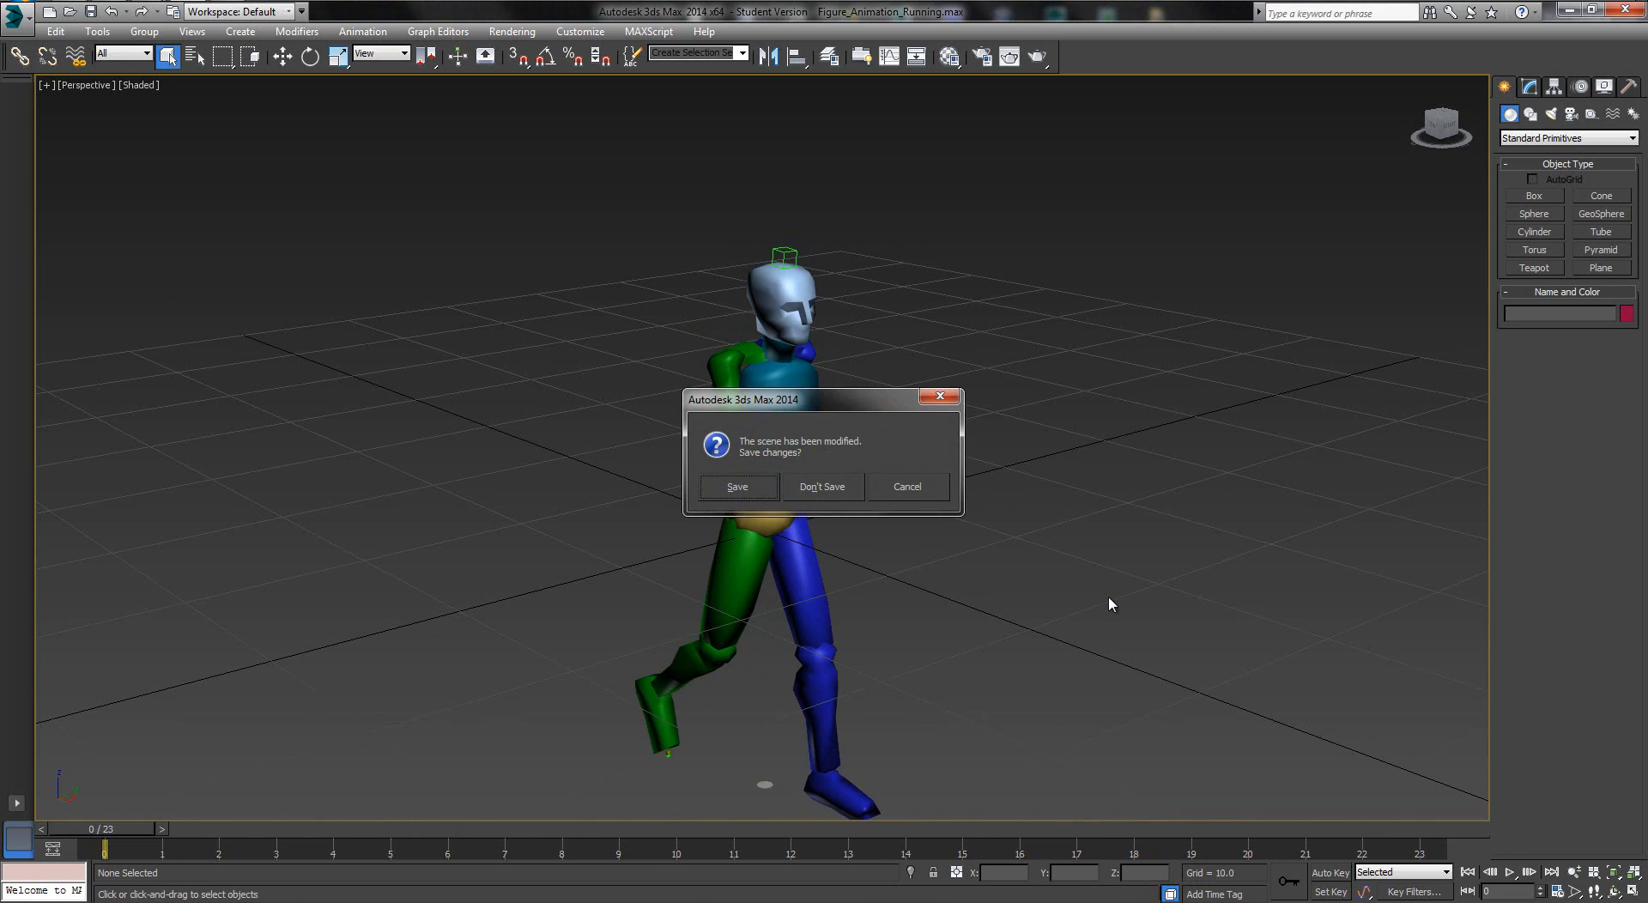
{"action": "left_click", "coordinate": [840, 486]}
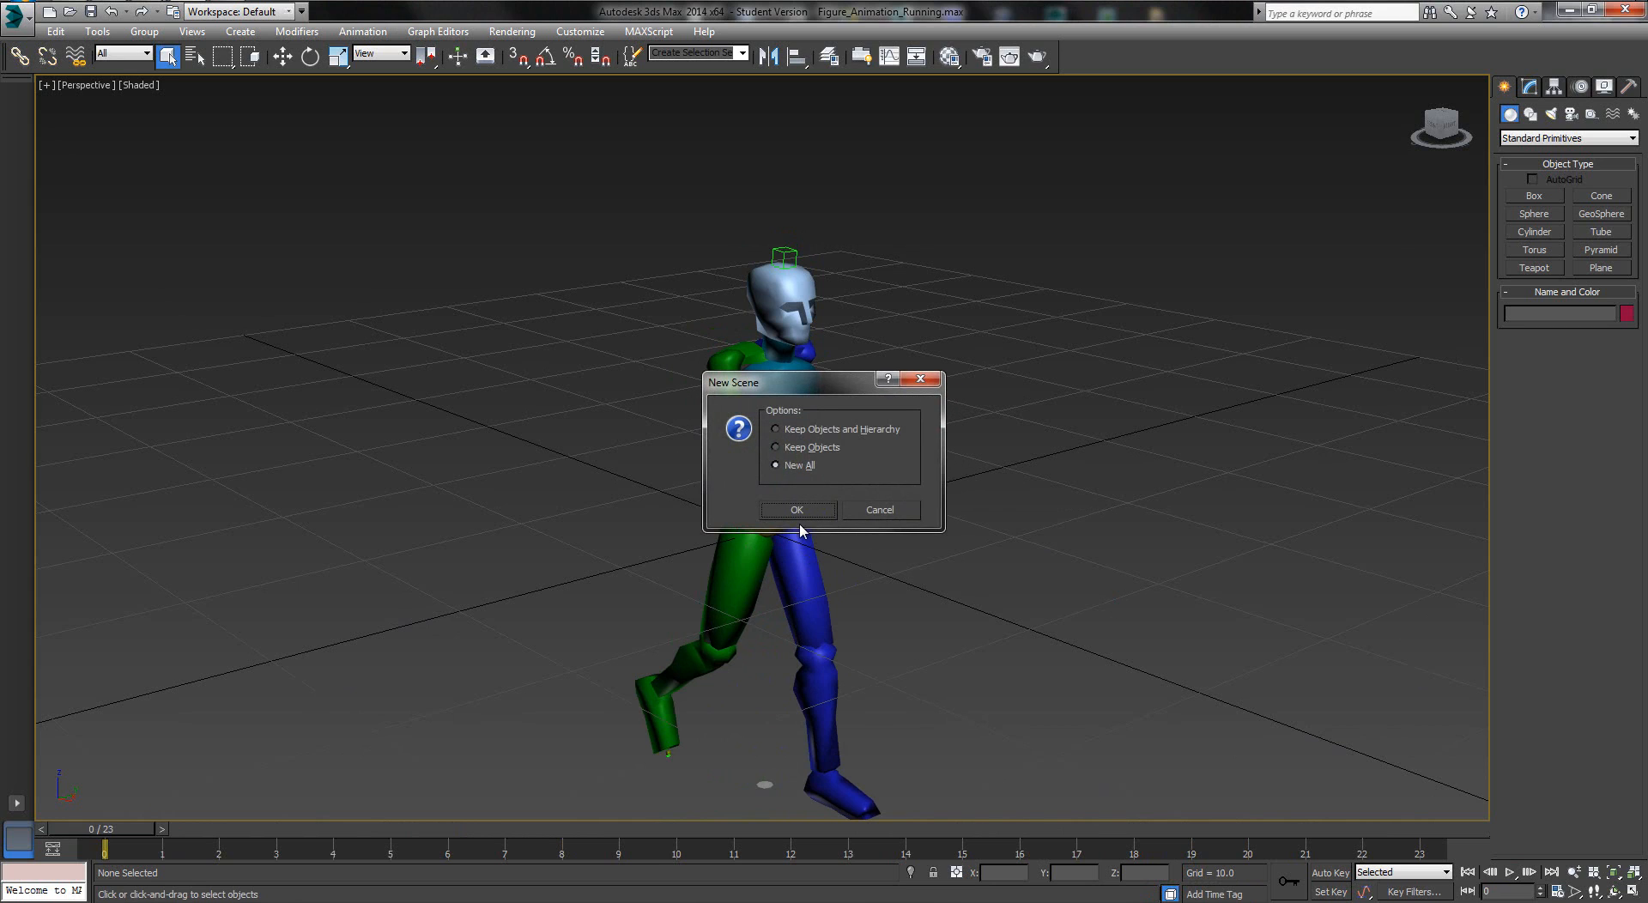
{"action": "left_click", "coordinate": [798, 512]}
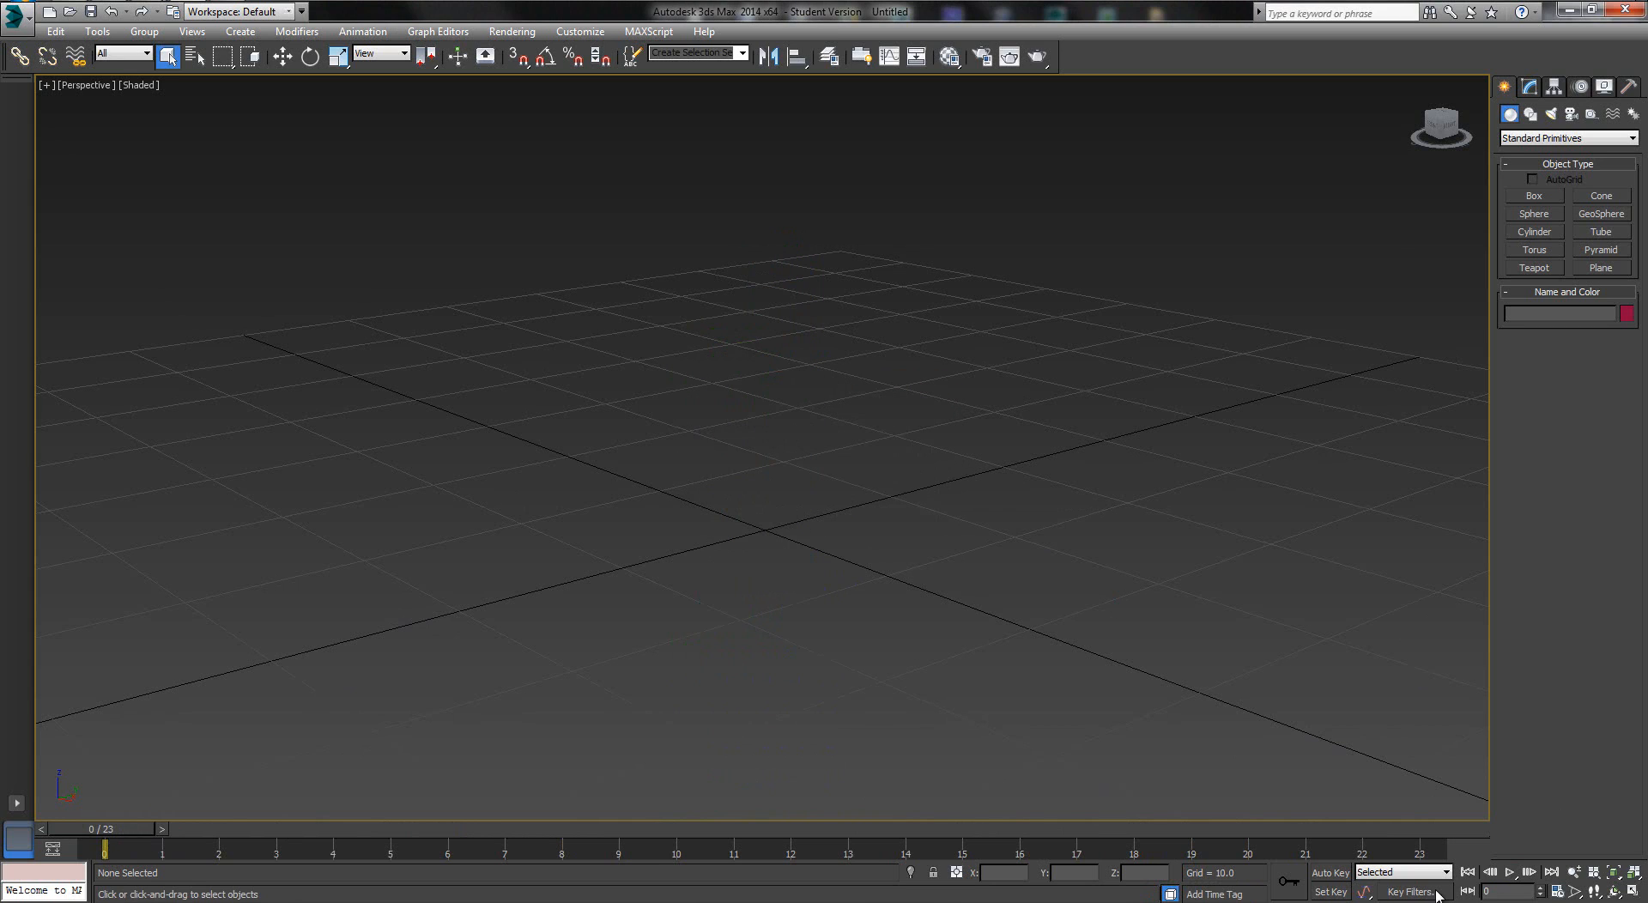
Set the animation's end time to frame 100 in the time configuration
{"action": "left_click", "coordinate": [1556, 891]}
{"action": "double_click", "coordinate": [783, 492]}
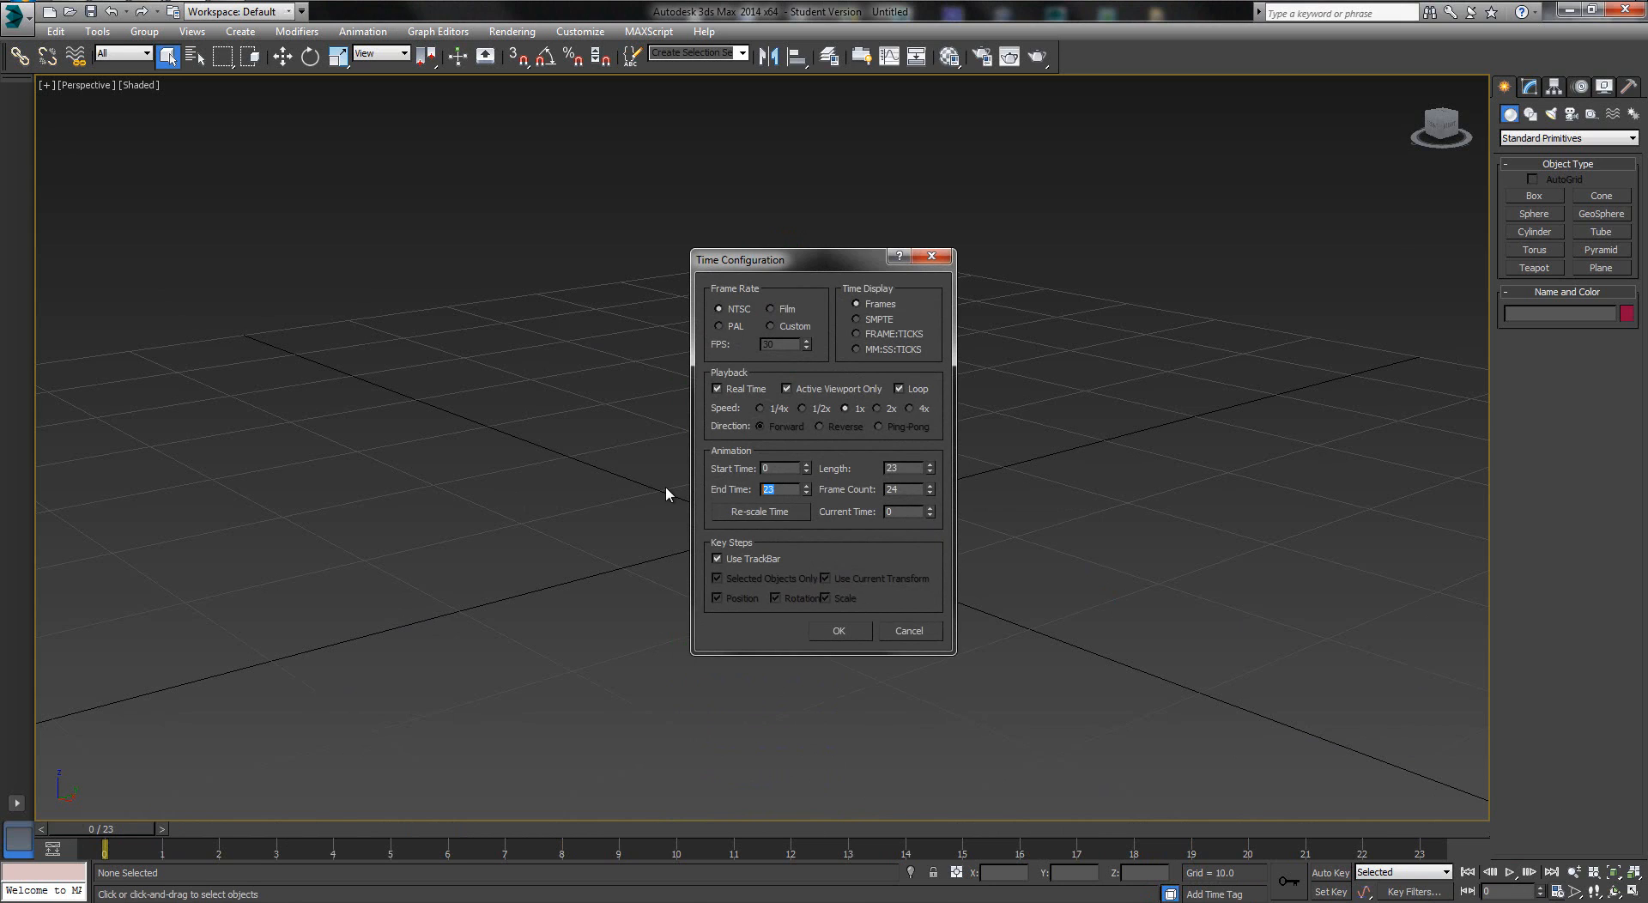
{"action": "type", "text": "100"}
{"action": "left_click", "coordinate": [855, 628]}
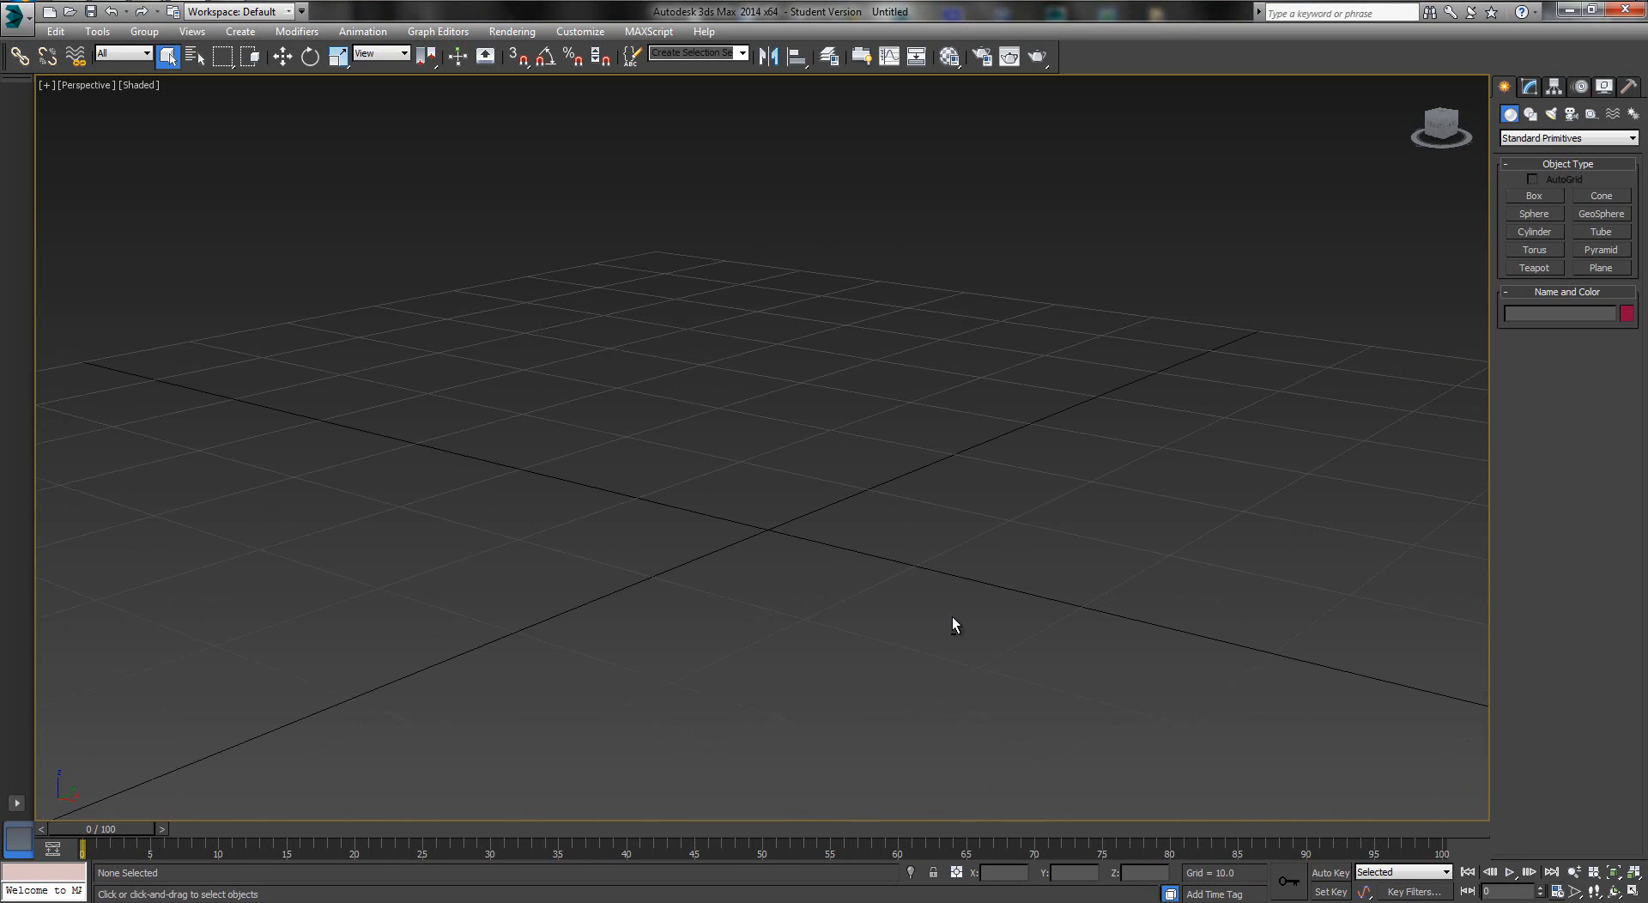
Restore the four-viewport layout, zoom all viewports to their extents, and make the Perspective viewport active
{"action": "key", "text": "alt+w"}
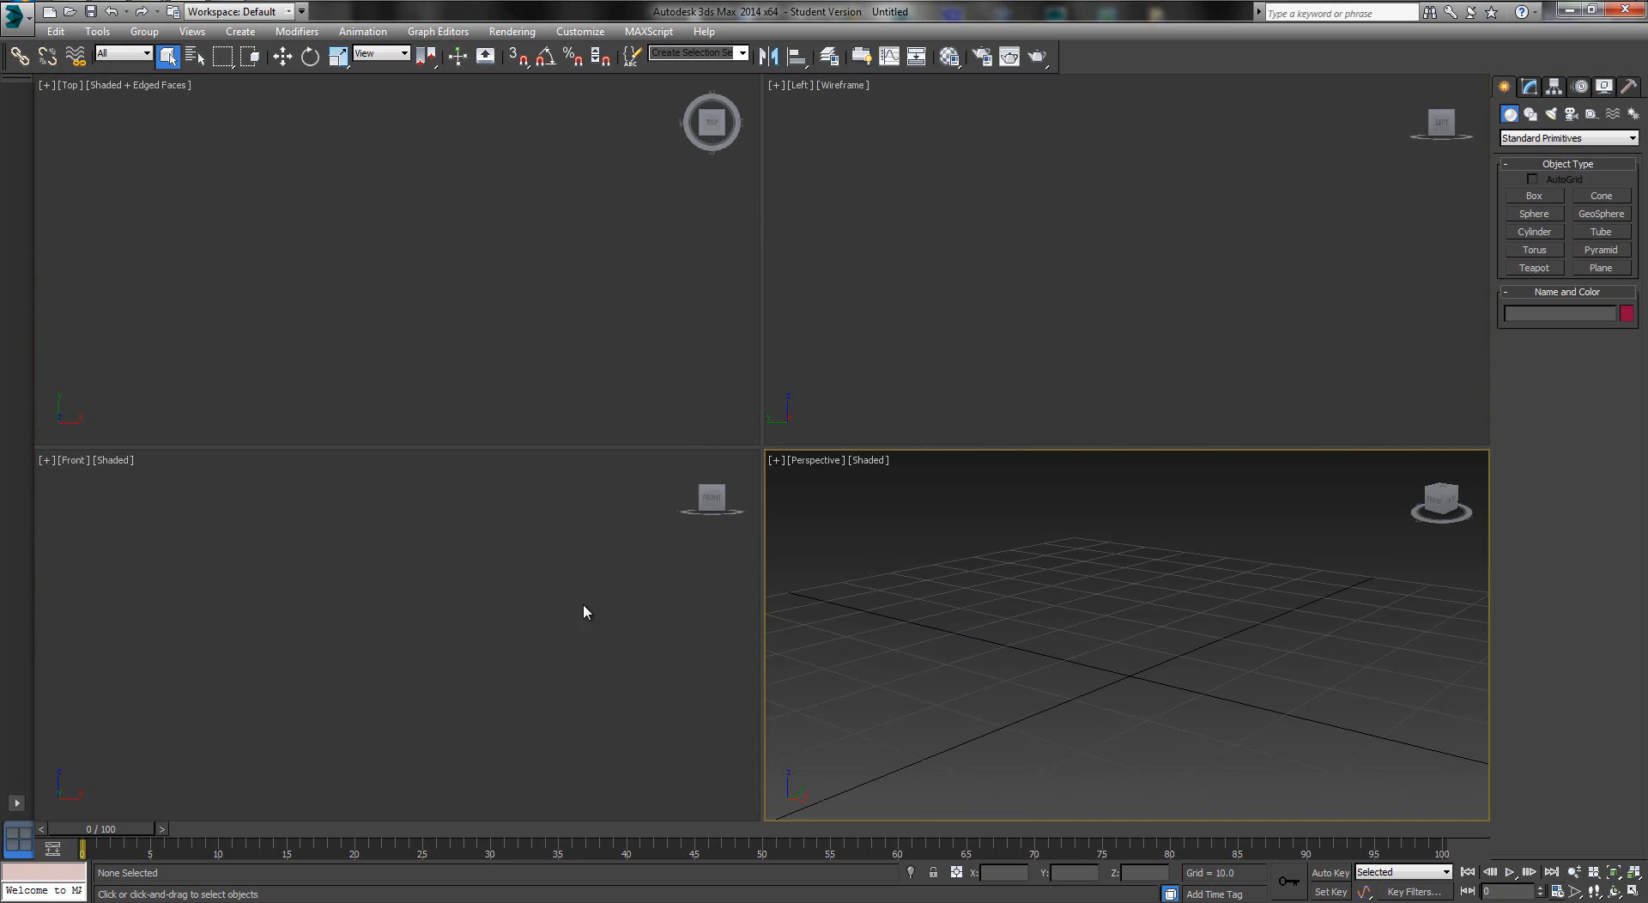
{"action": "left_click", "coordinate": [549, 472]}
{"action": "left_click", "coordinate": [526, 384]}
{"action": "left_click", "coordinate": [976, 331]}
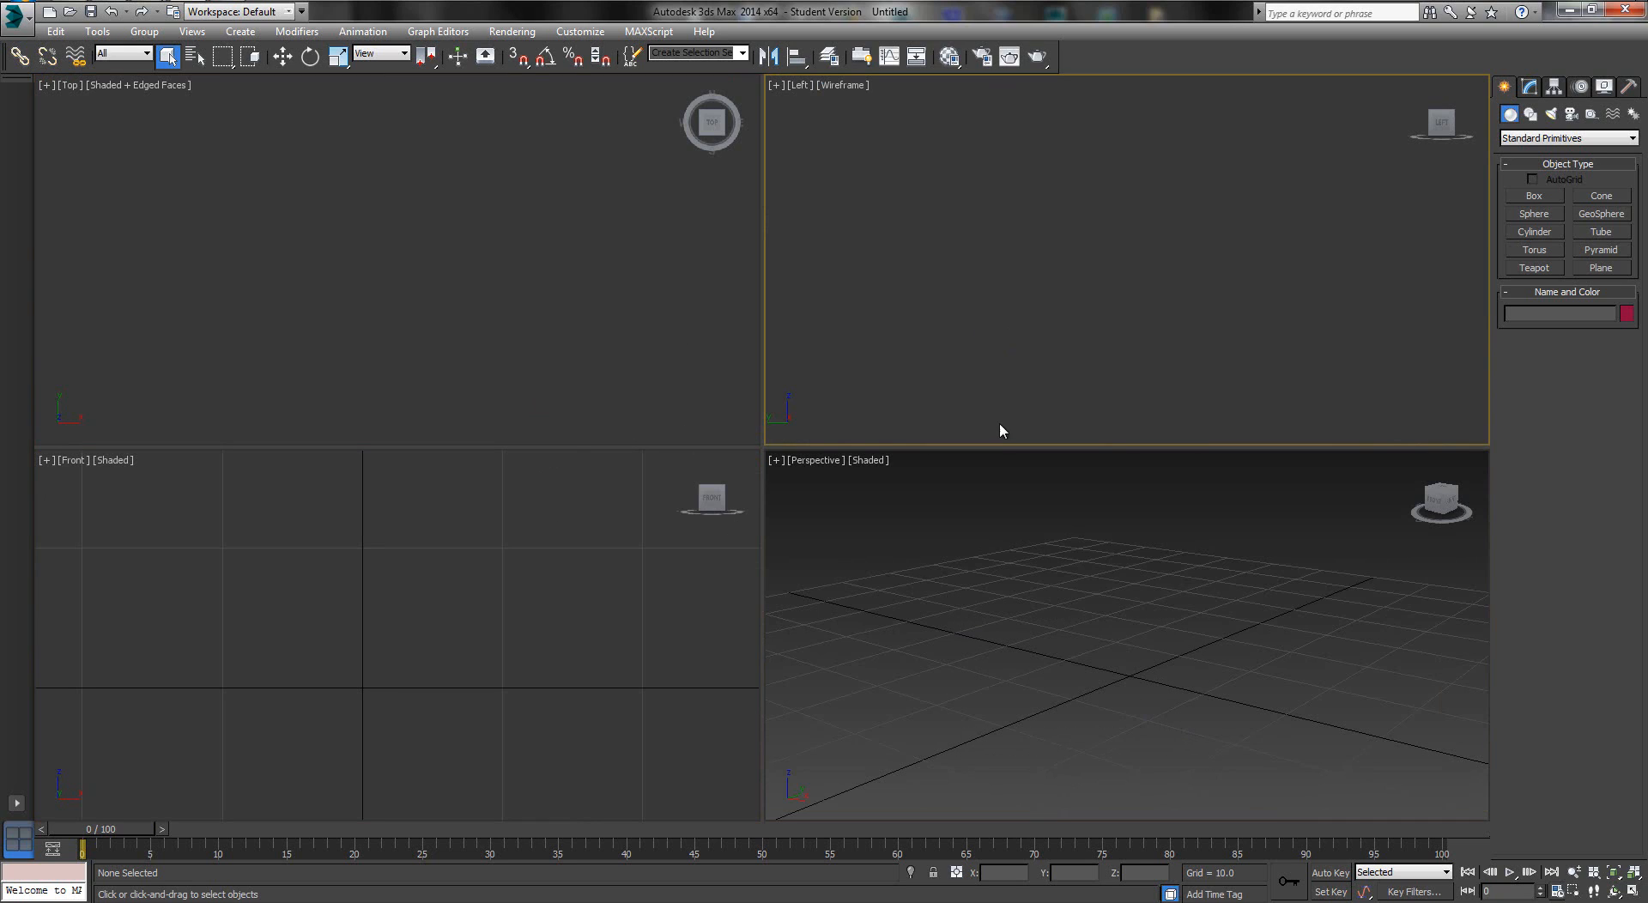
{"action": "left_click", "coordinate": [568, 316]}
{"action": "left_click", "coordinate": [1074, 372]}
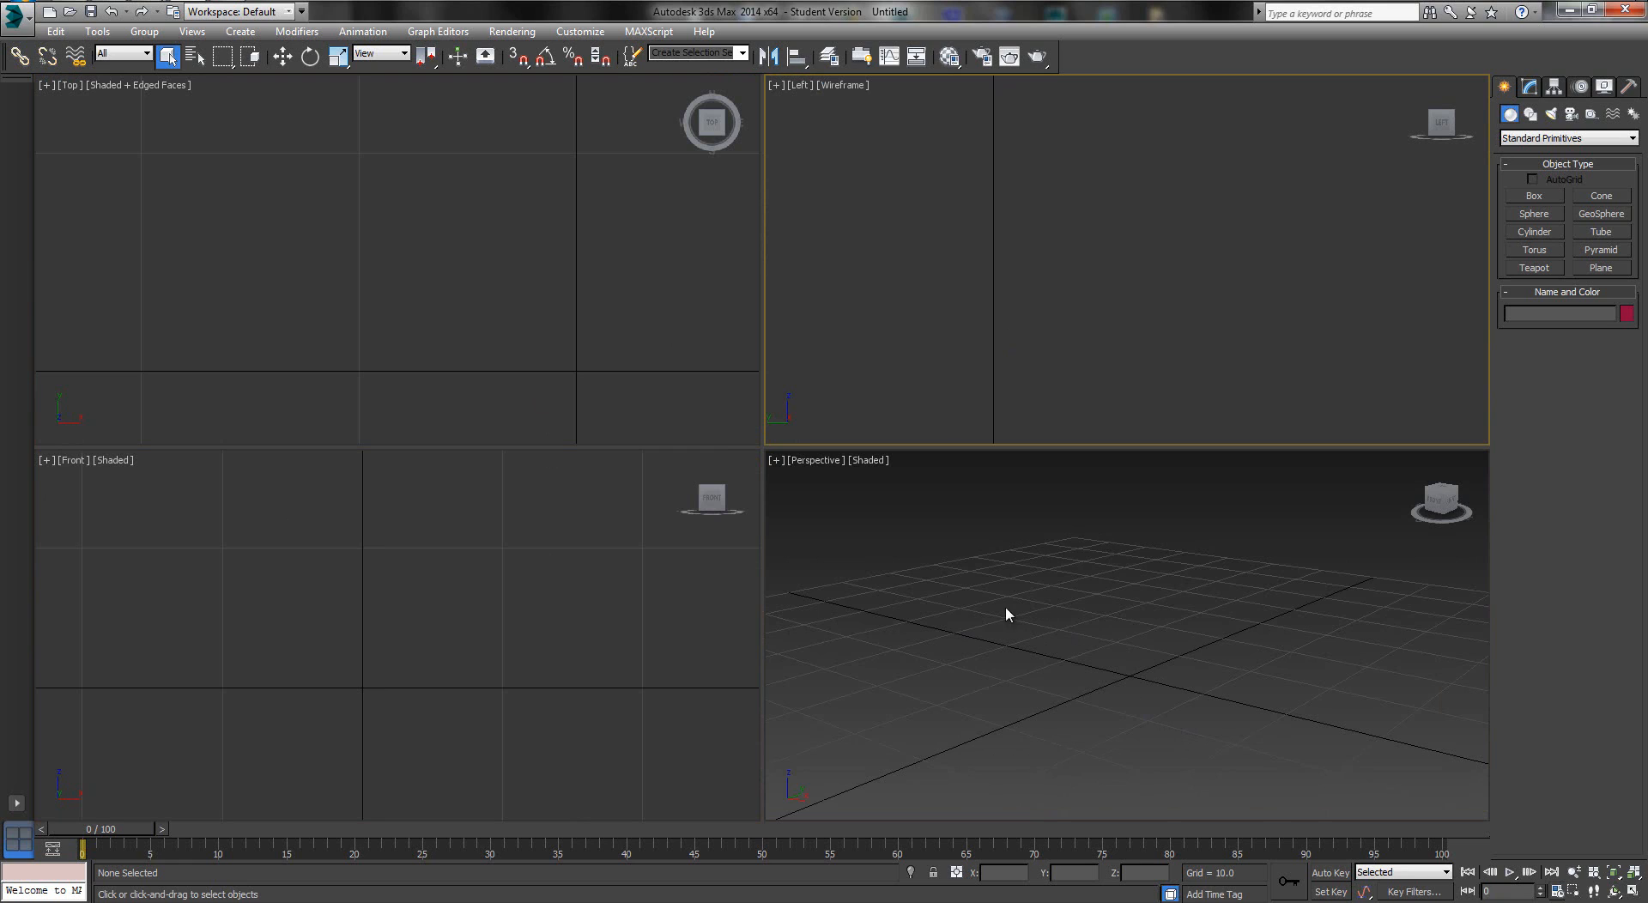
{"action": "left_click", "coordinate": [1634, 873]}
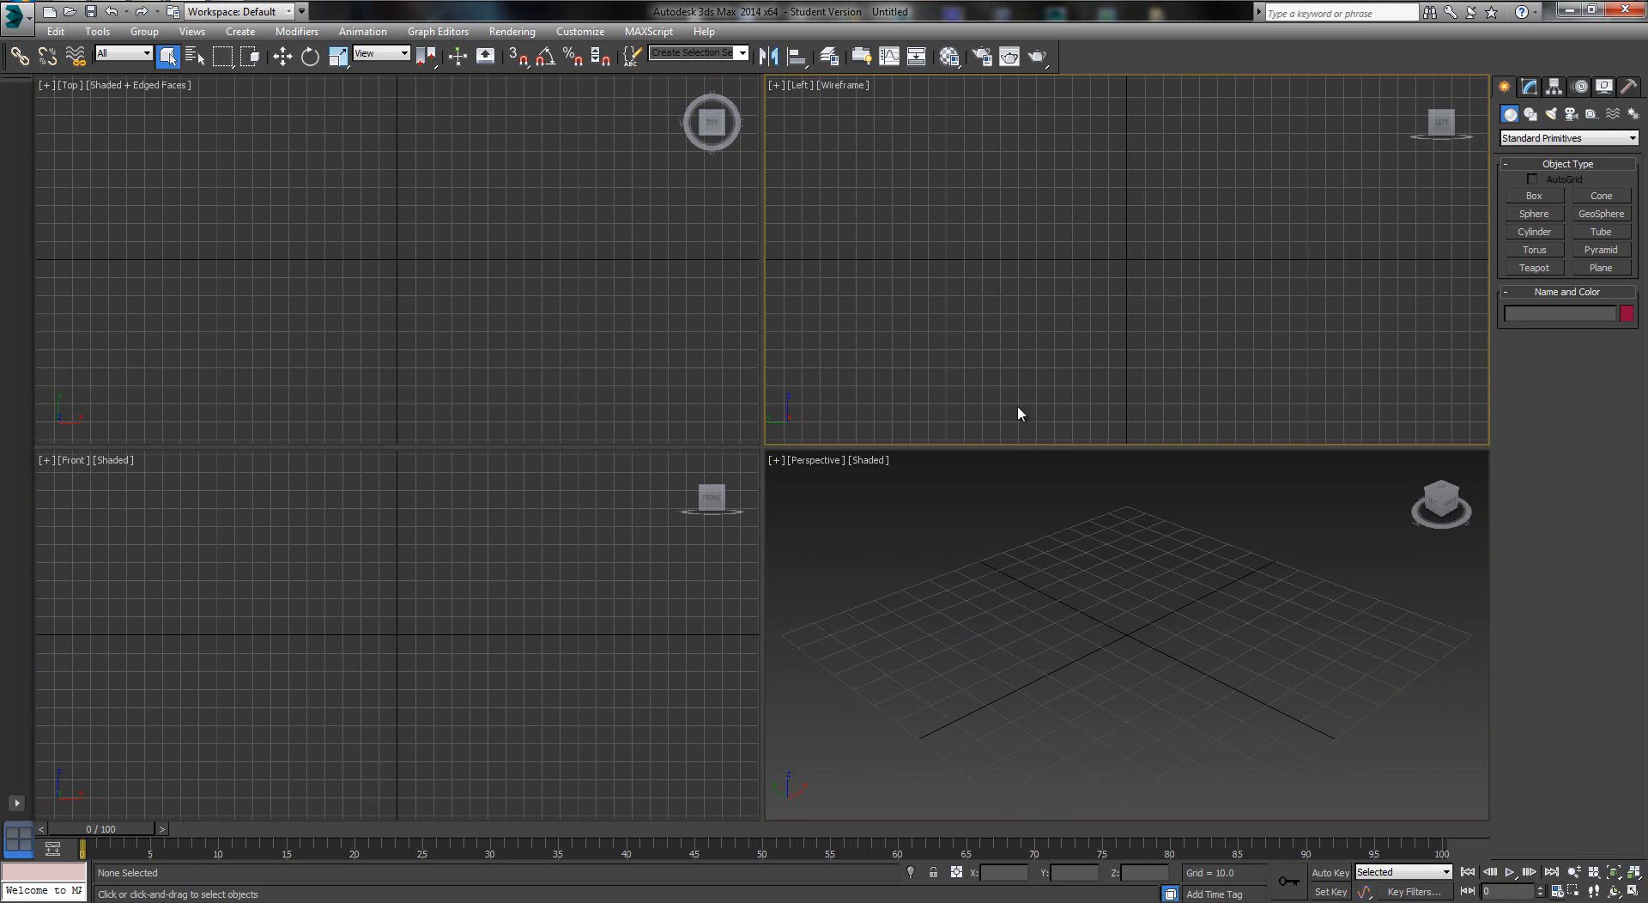
{"action": "left_click", "coordinate": [1104, 581]}
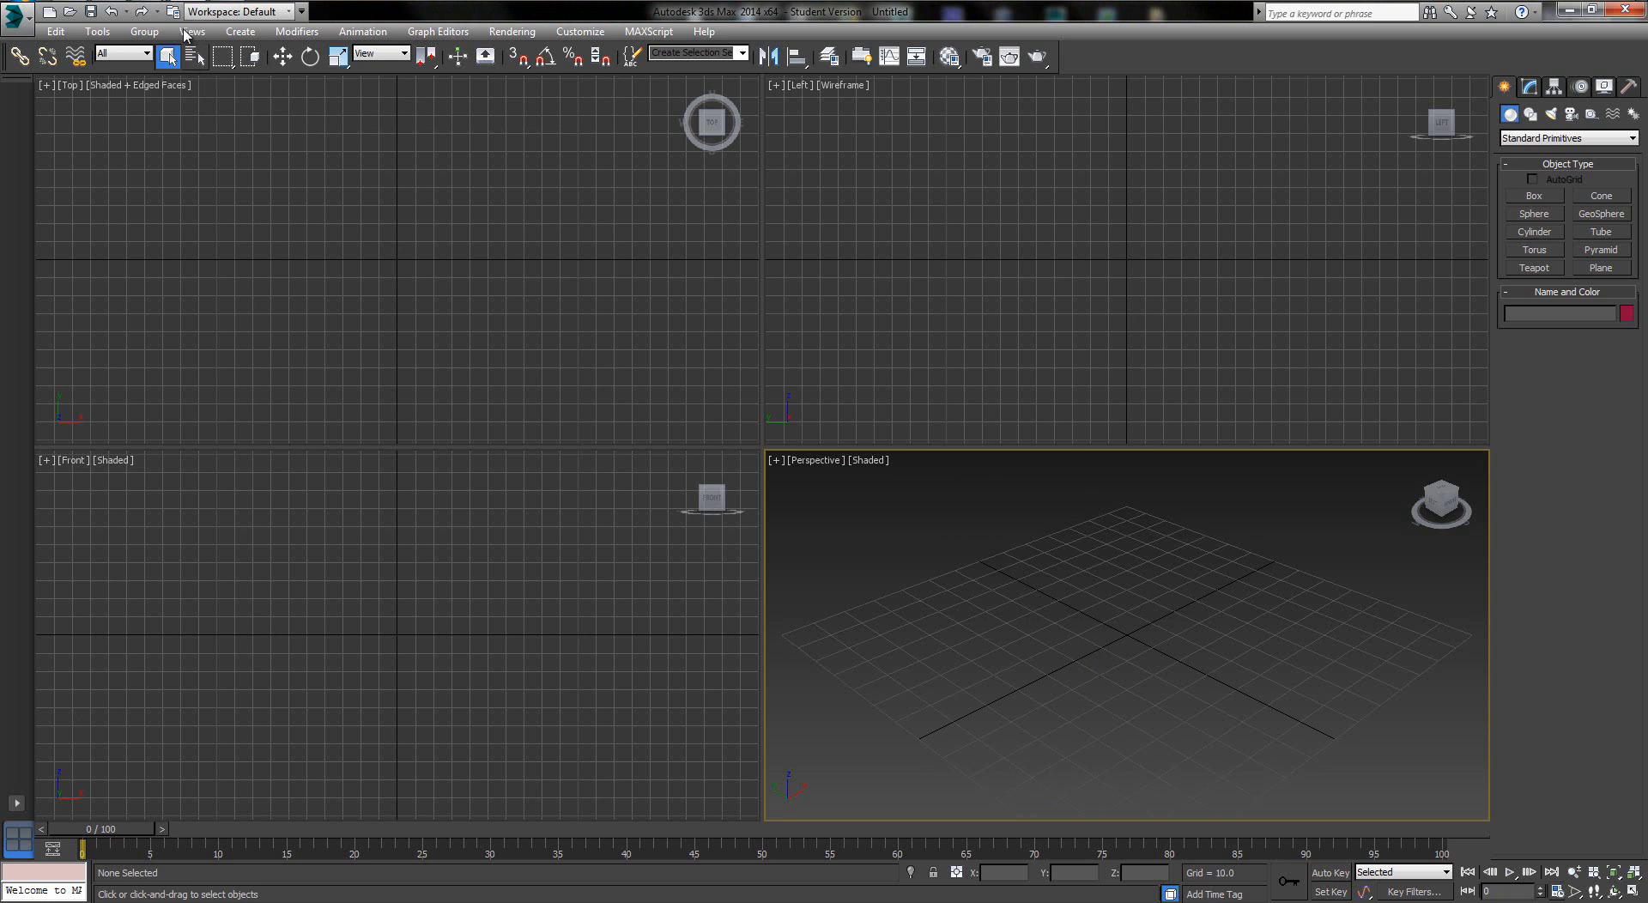
Switch to the Crouching Video folder in Windows Explorer
{"action": "left_click", "coordinate": [172, 2]}
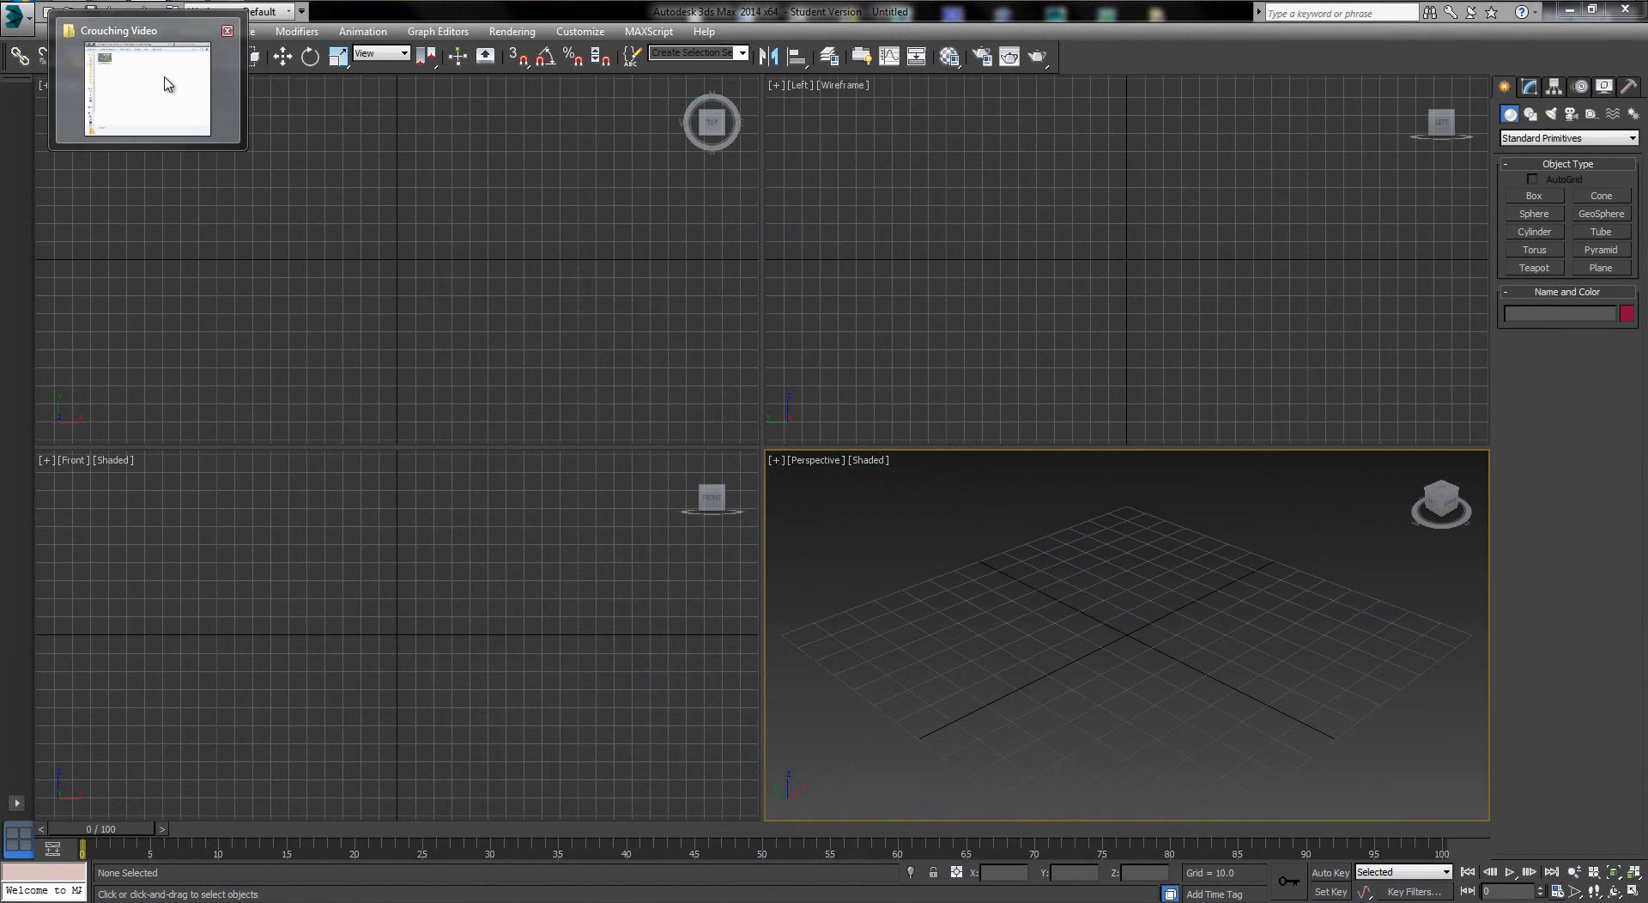
{"action": "left_click", "coordinate": [165, 75]}
{"action": "left_click_drag", "start_coordinate": [832, 573], "coordinate": [649, 425]}
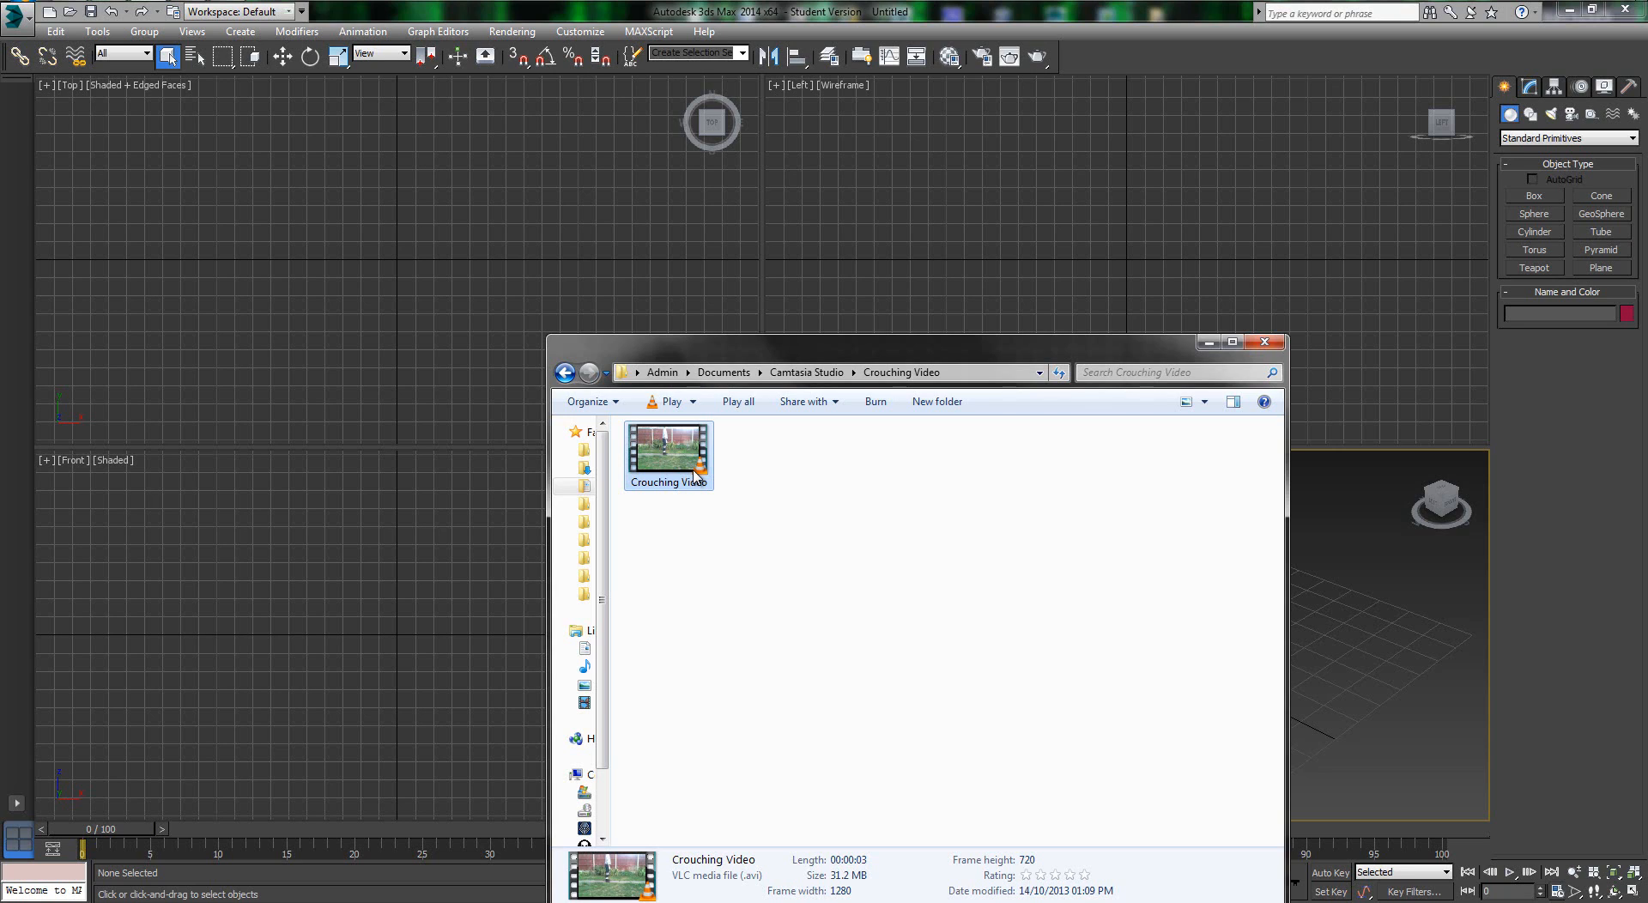
Try to play the Crouching Video file in VLC media player and close the player
{"action": "double_click", "coordinate": [703, 436]}
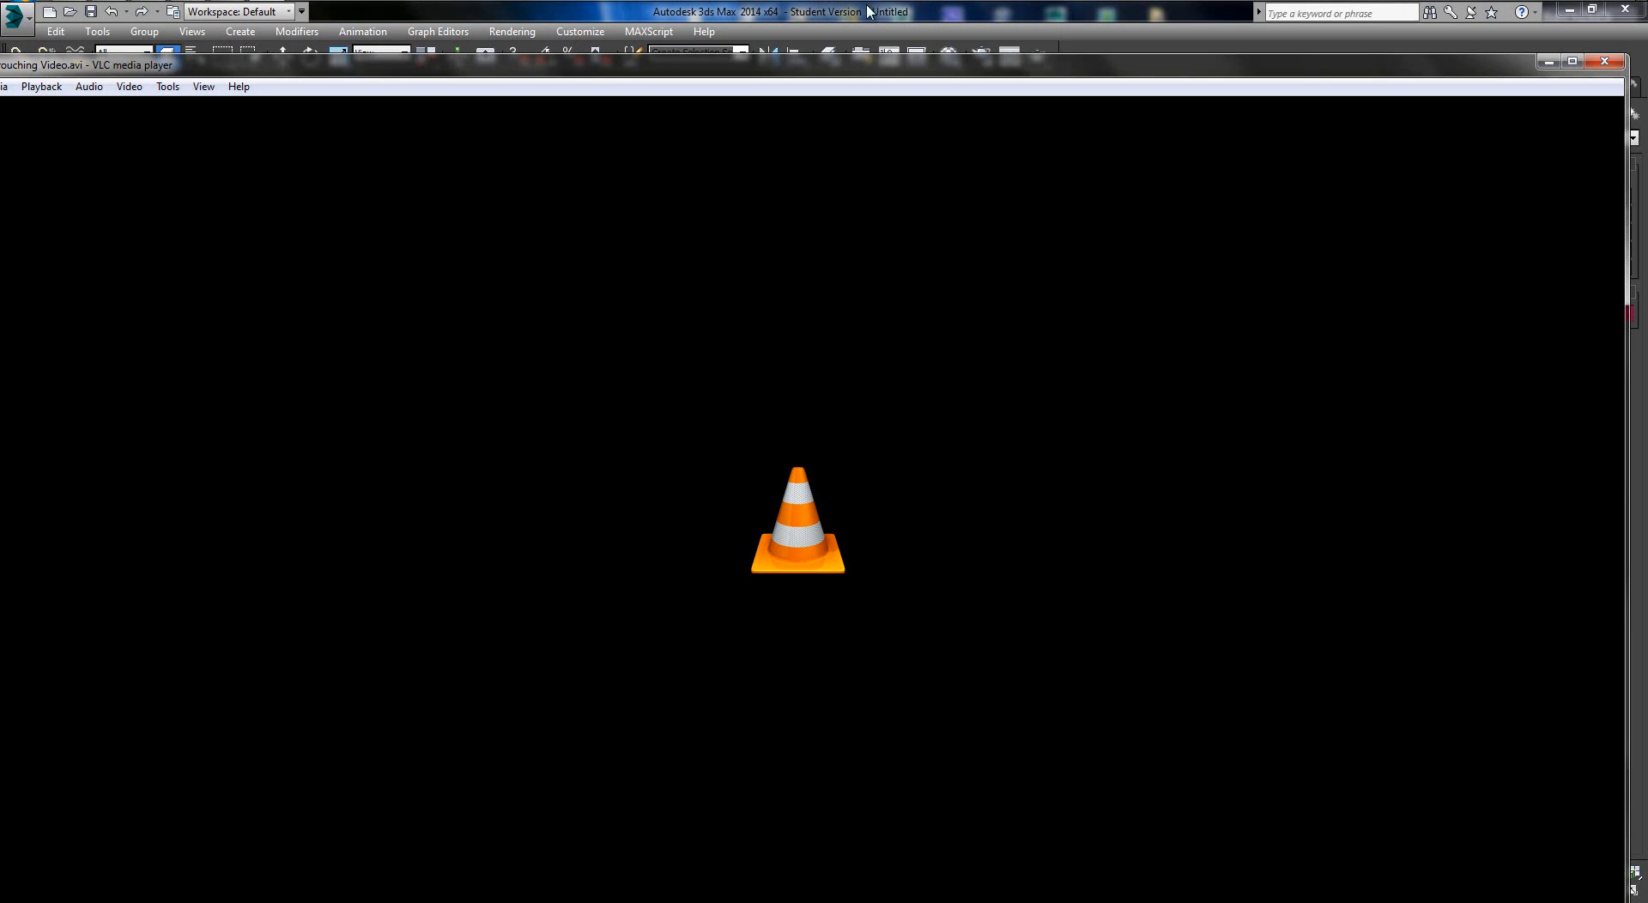
{"action": "double_click", "coordinate": [901, 64]}
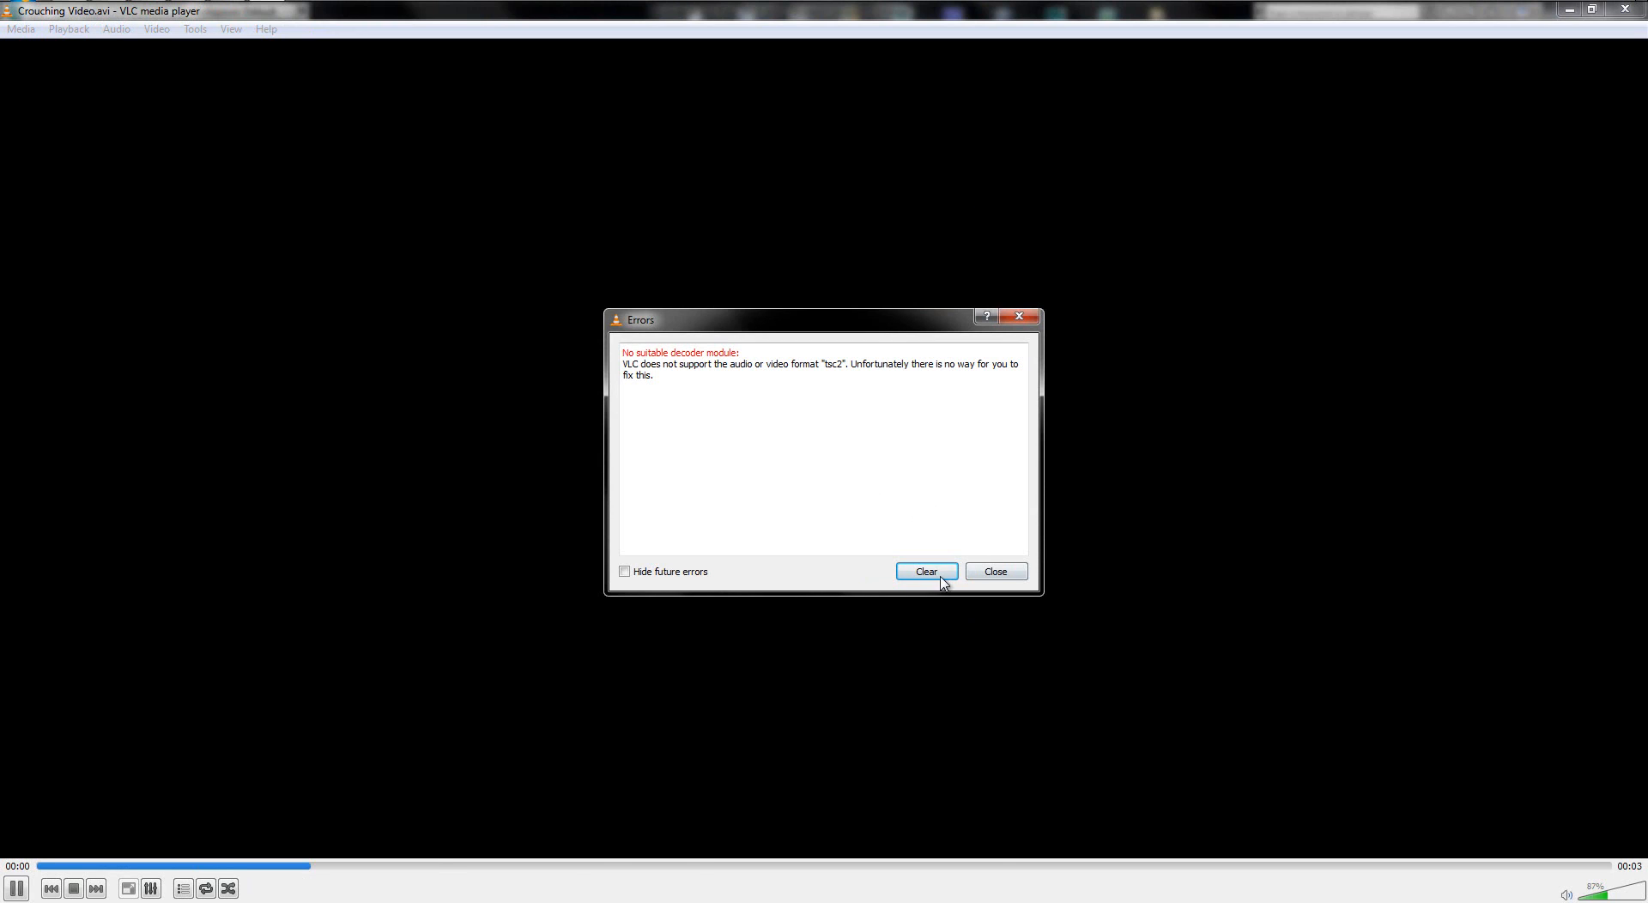
{"action": "left_click", "coordinate": [994, 571]}
{"action": "left_click", "coordinate": [1625, 10]}
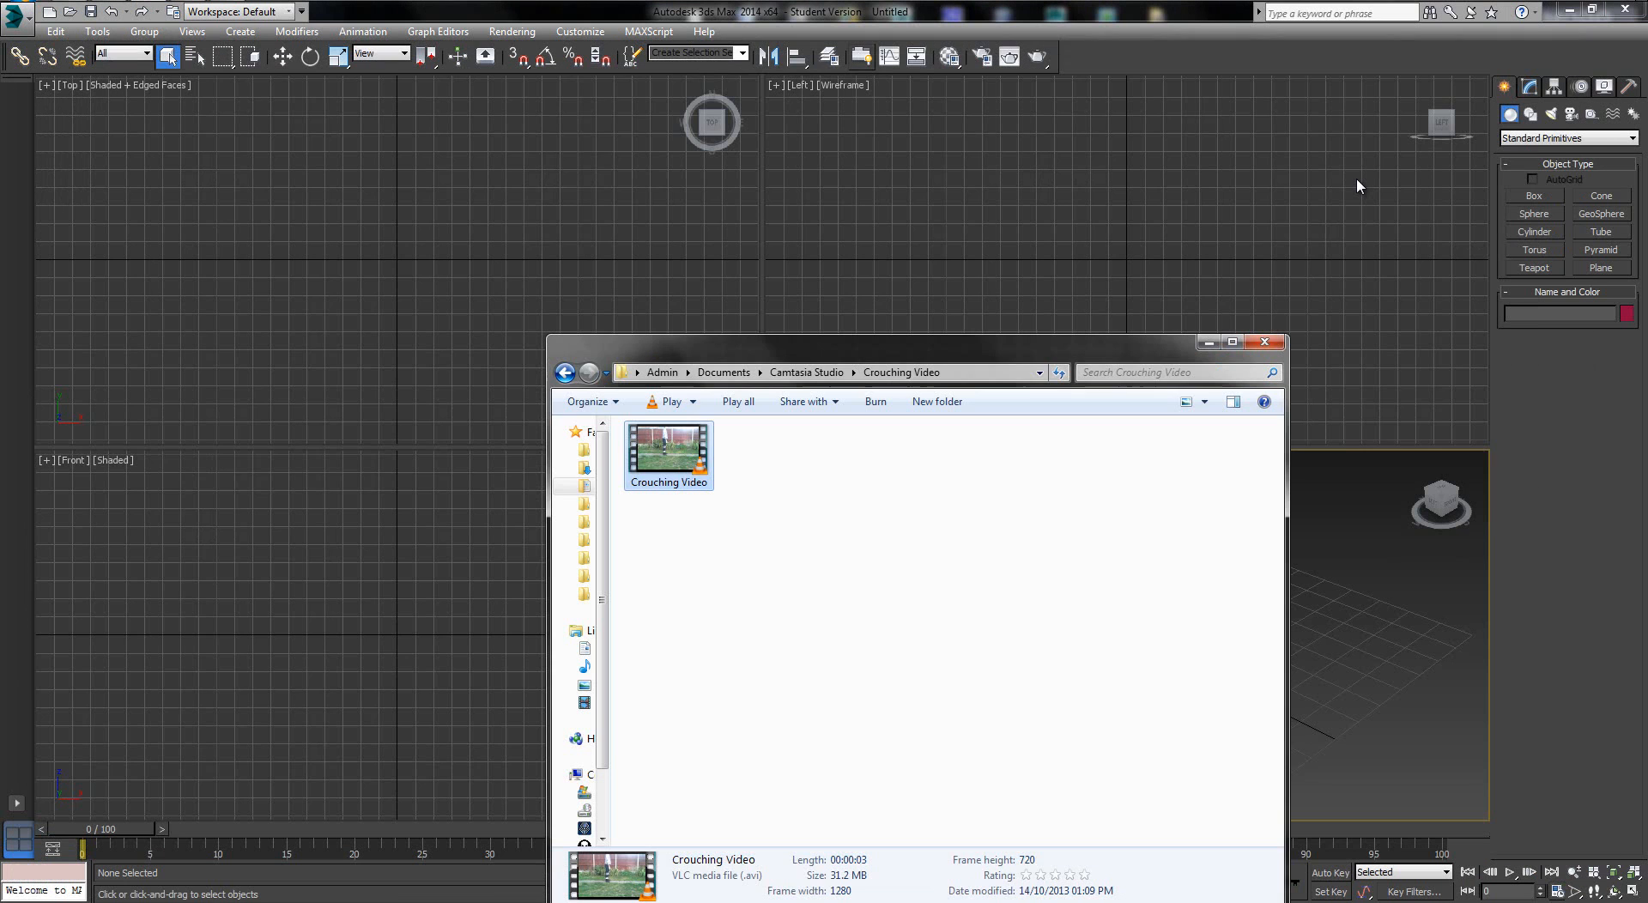
Play Crouching Video in Windows Media Player and examine the leg joints at the point where the far leg steps forward
{"action": "key", "text": "Return"}
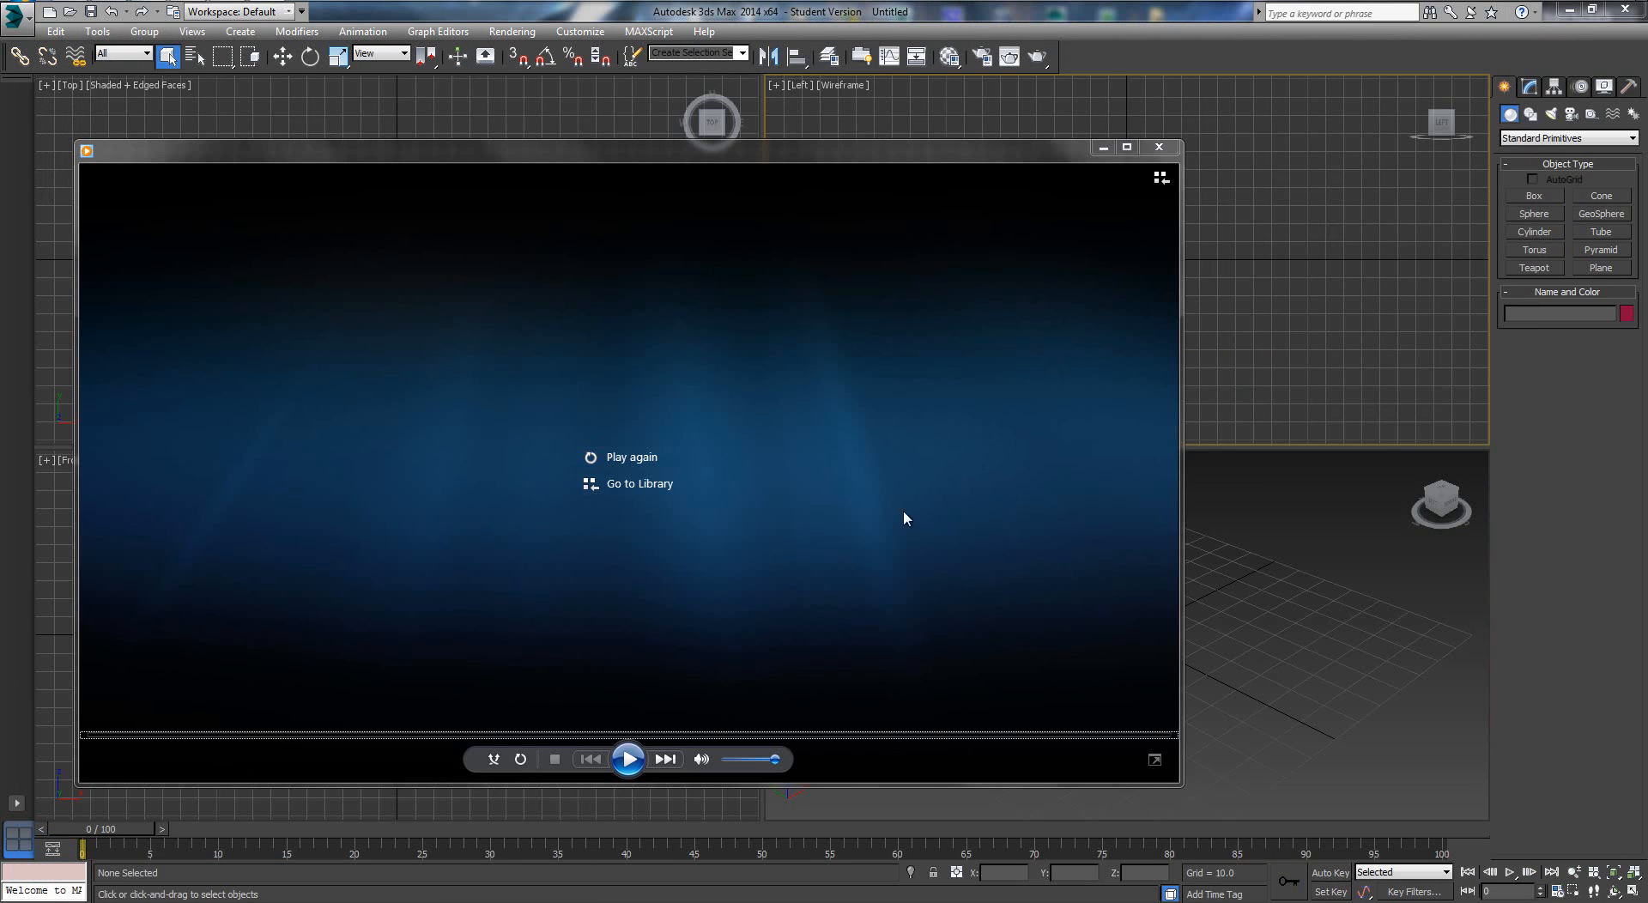
{"action": "left_click", "coordinate": [629, 761]}
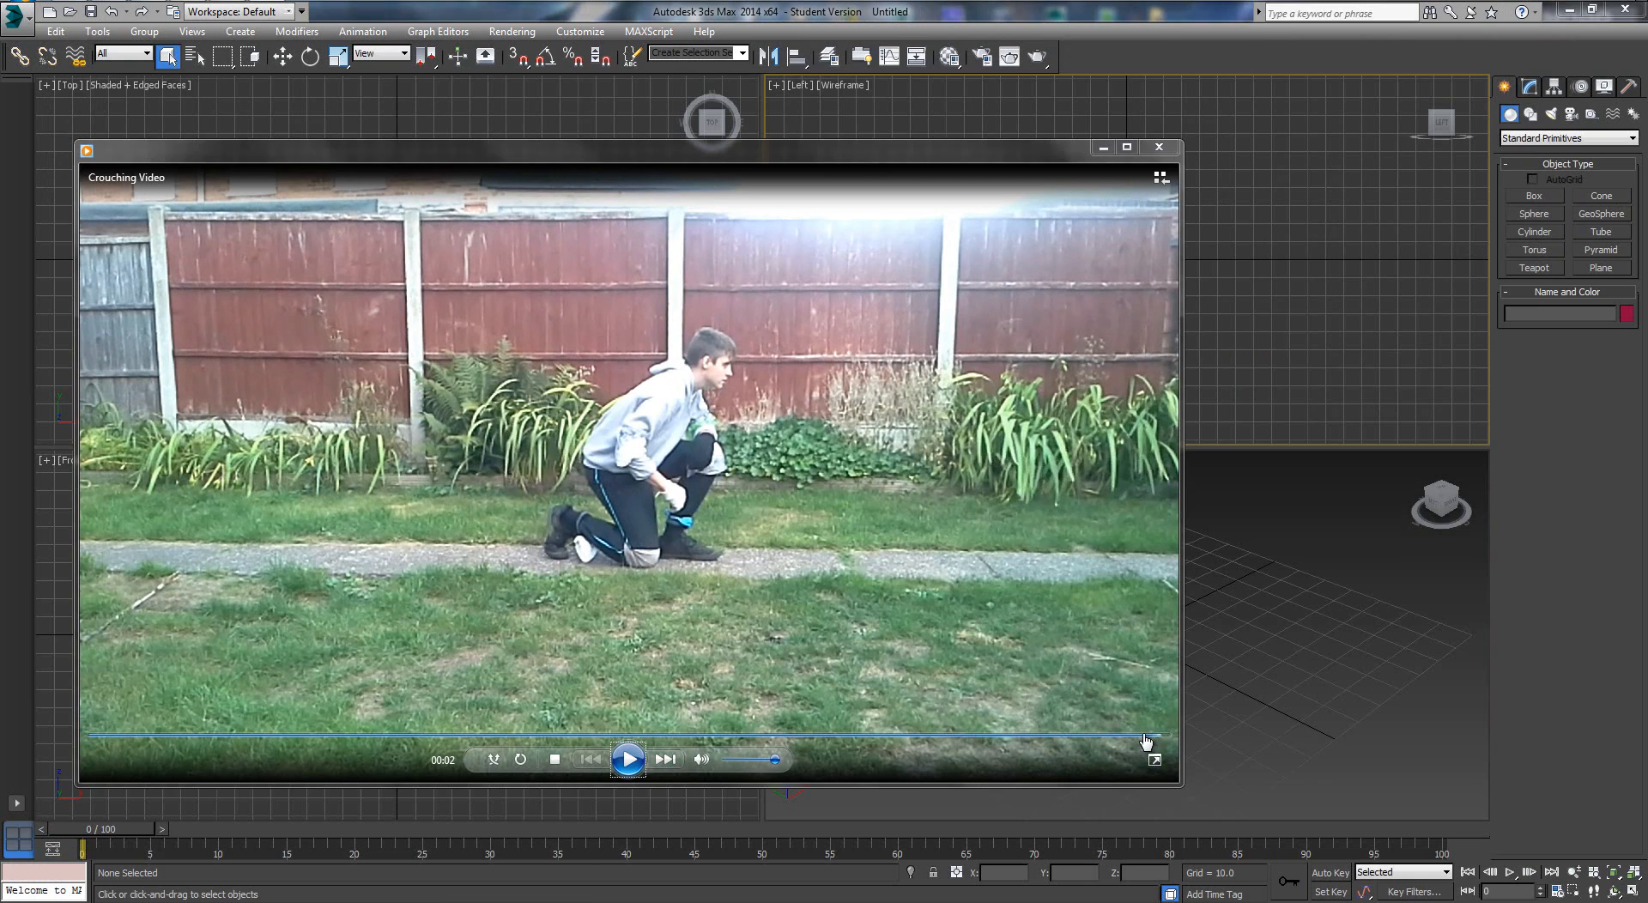
{"action": "left_click", "coordinate": [498, 736]}
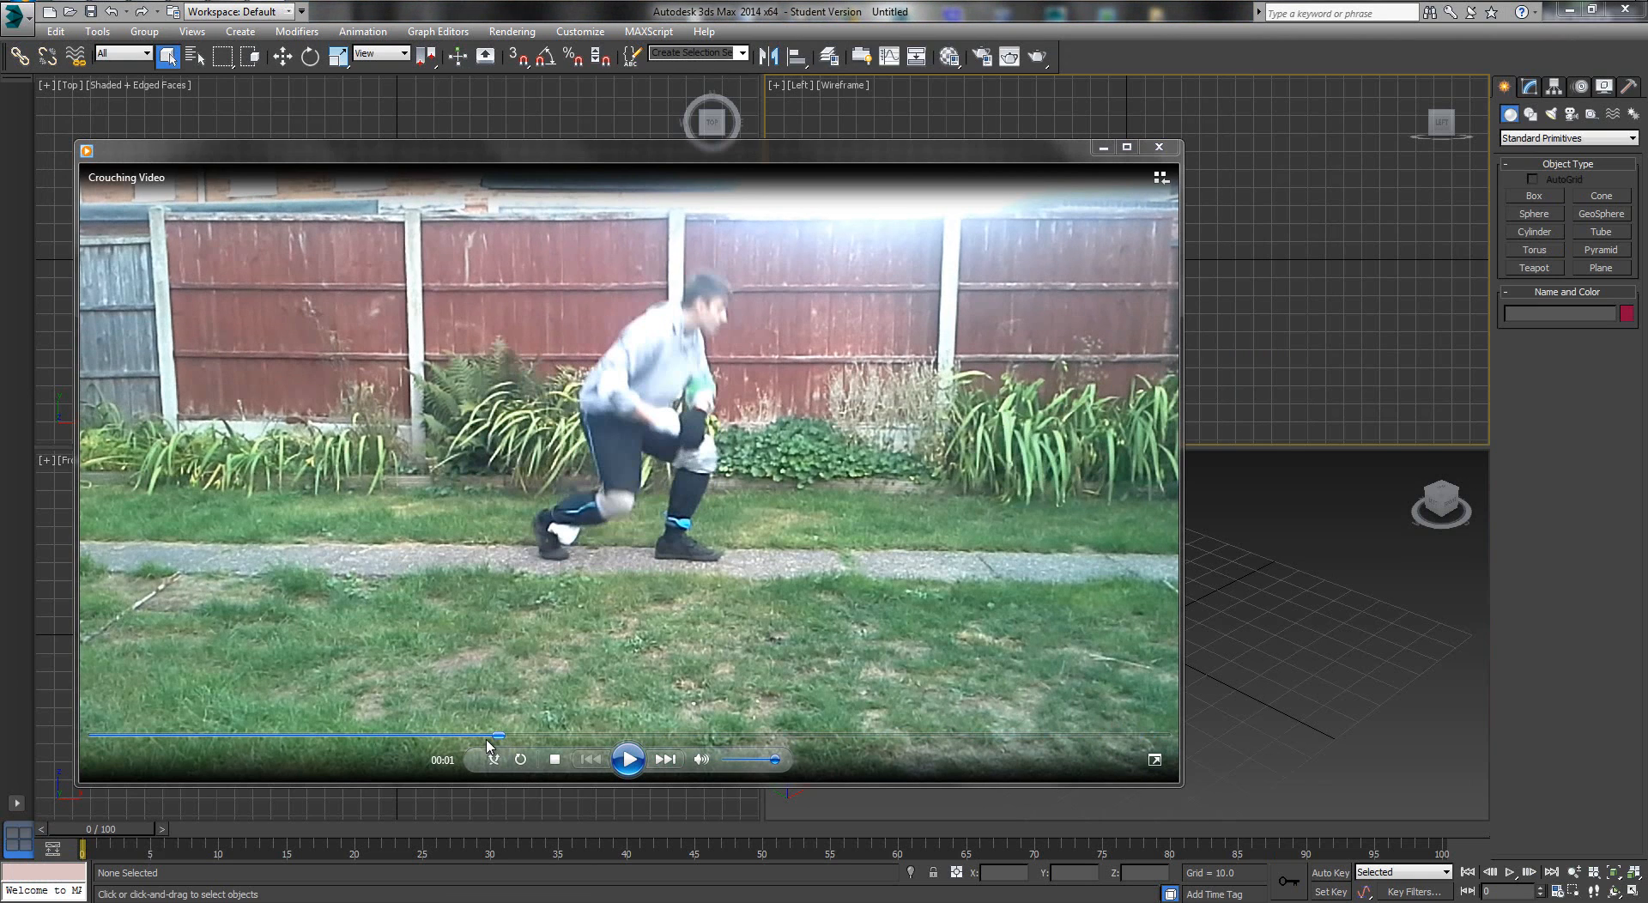
{"action": "left_click", "coordinate": [214, 735]}
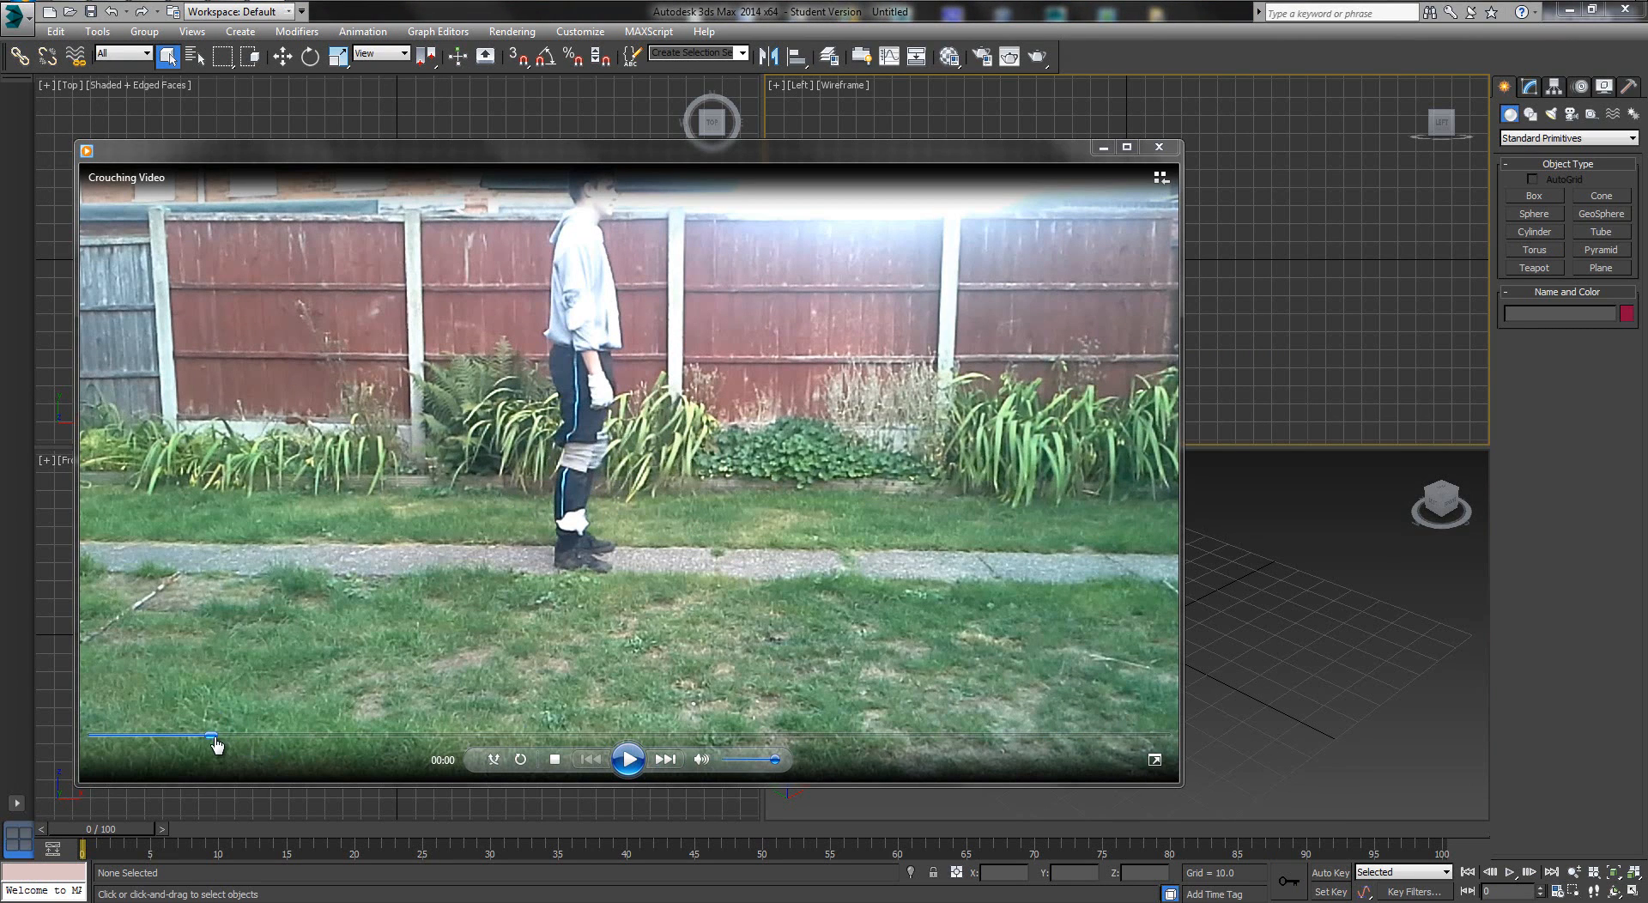
{"action": "left_click", "coordinate": [296, 735]}
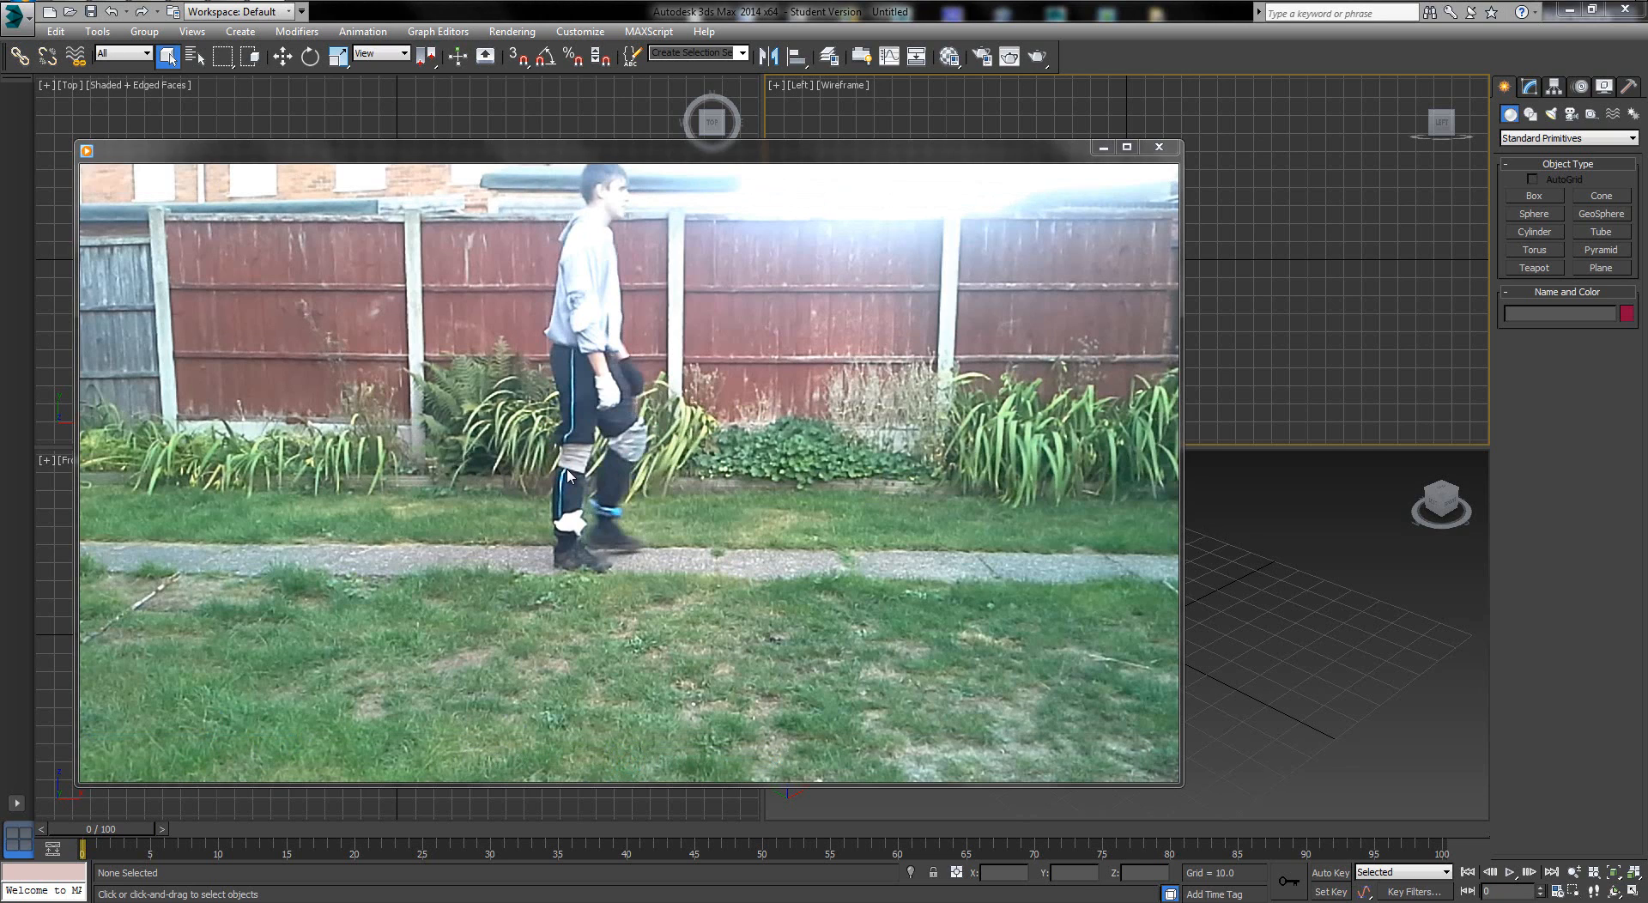
{"action": "mouse_move", "coordinate": [591, 530]}
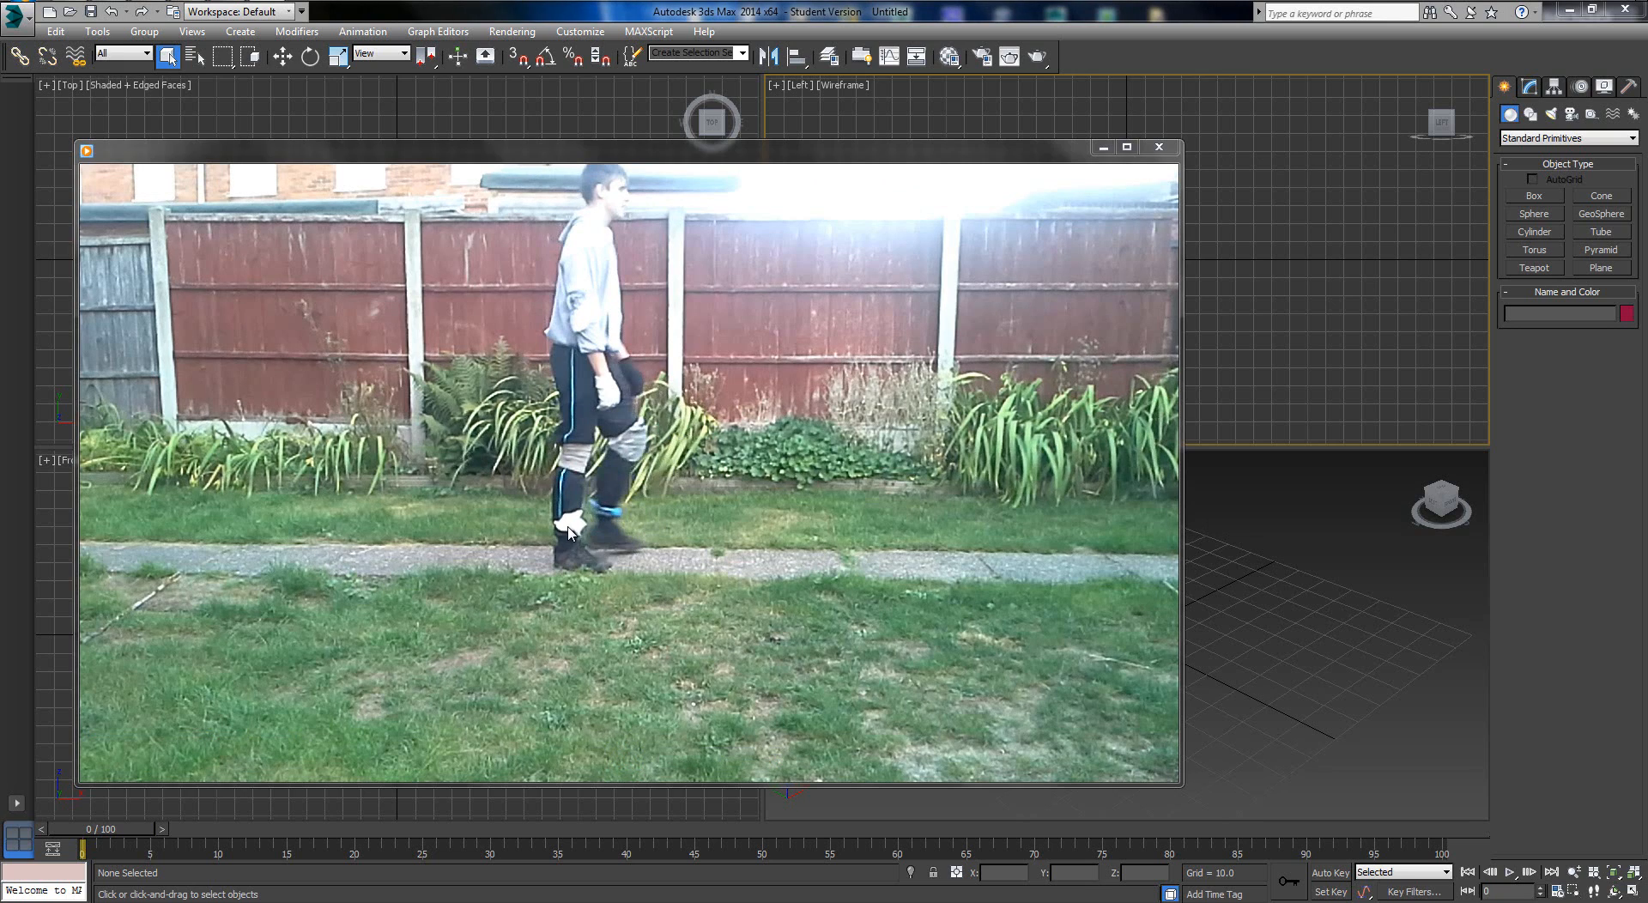
{"action": "mouse_move", "coordinate": [577, 474]}
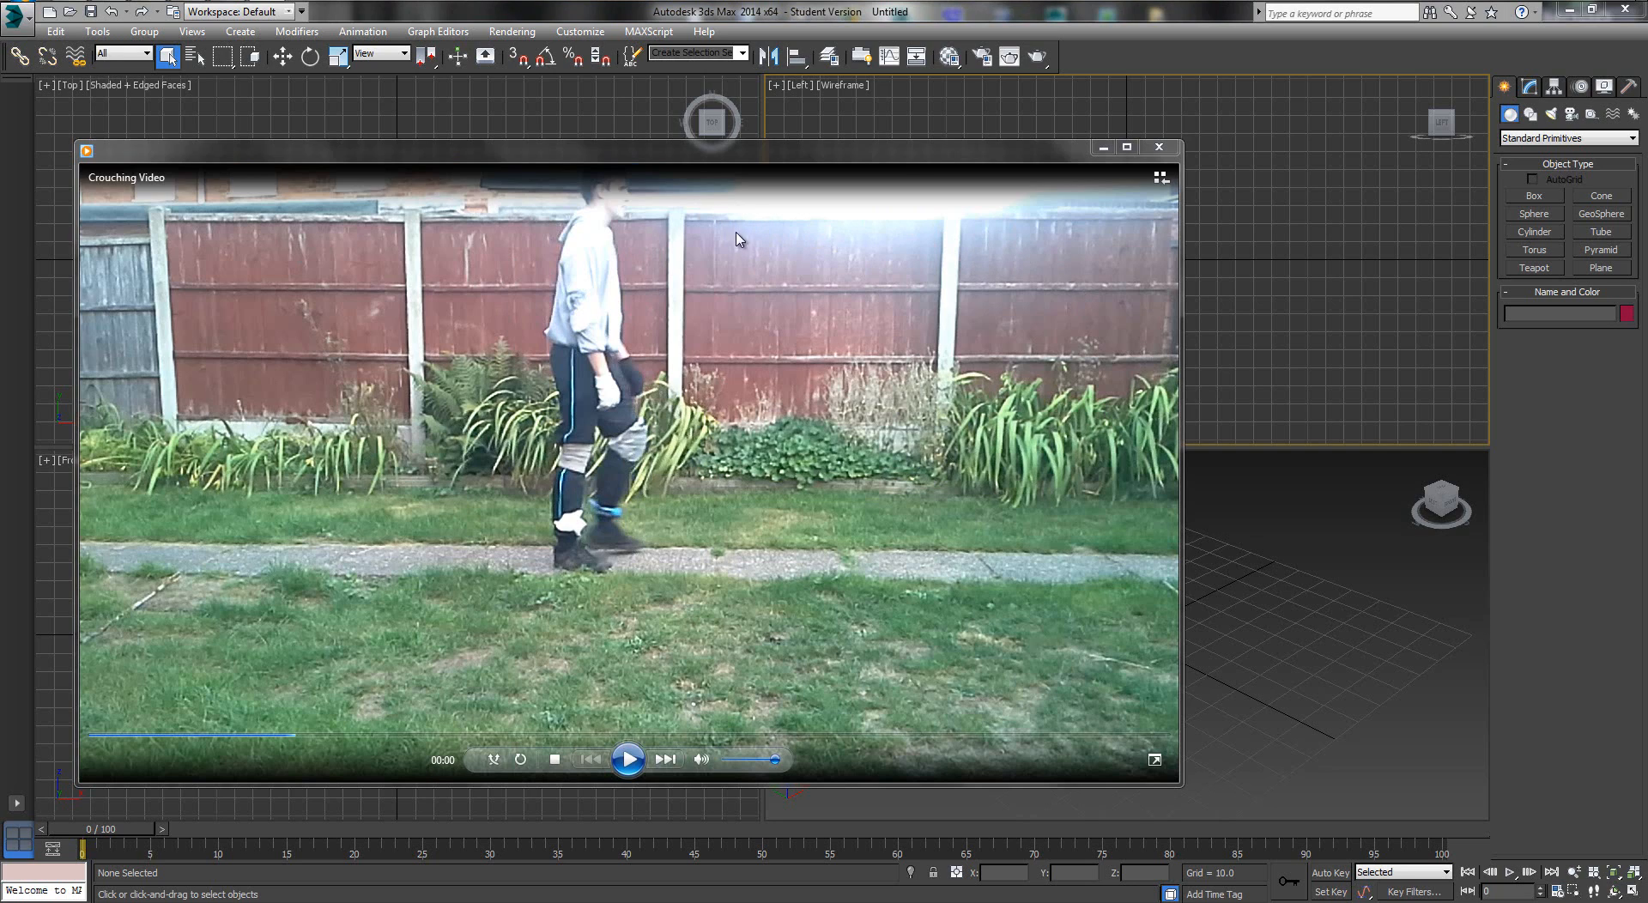
Resume the video up to the kneeling pose, pause to examine the posture, and close the player
{"action": "left_click", "coordinate": [632, 760]}
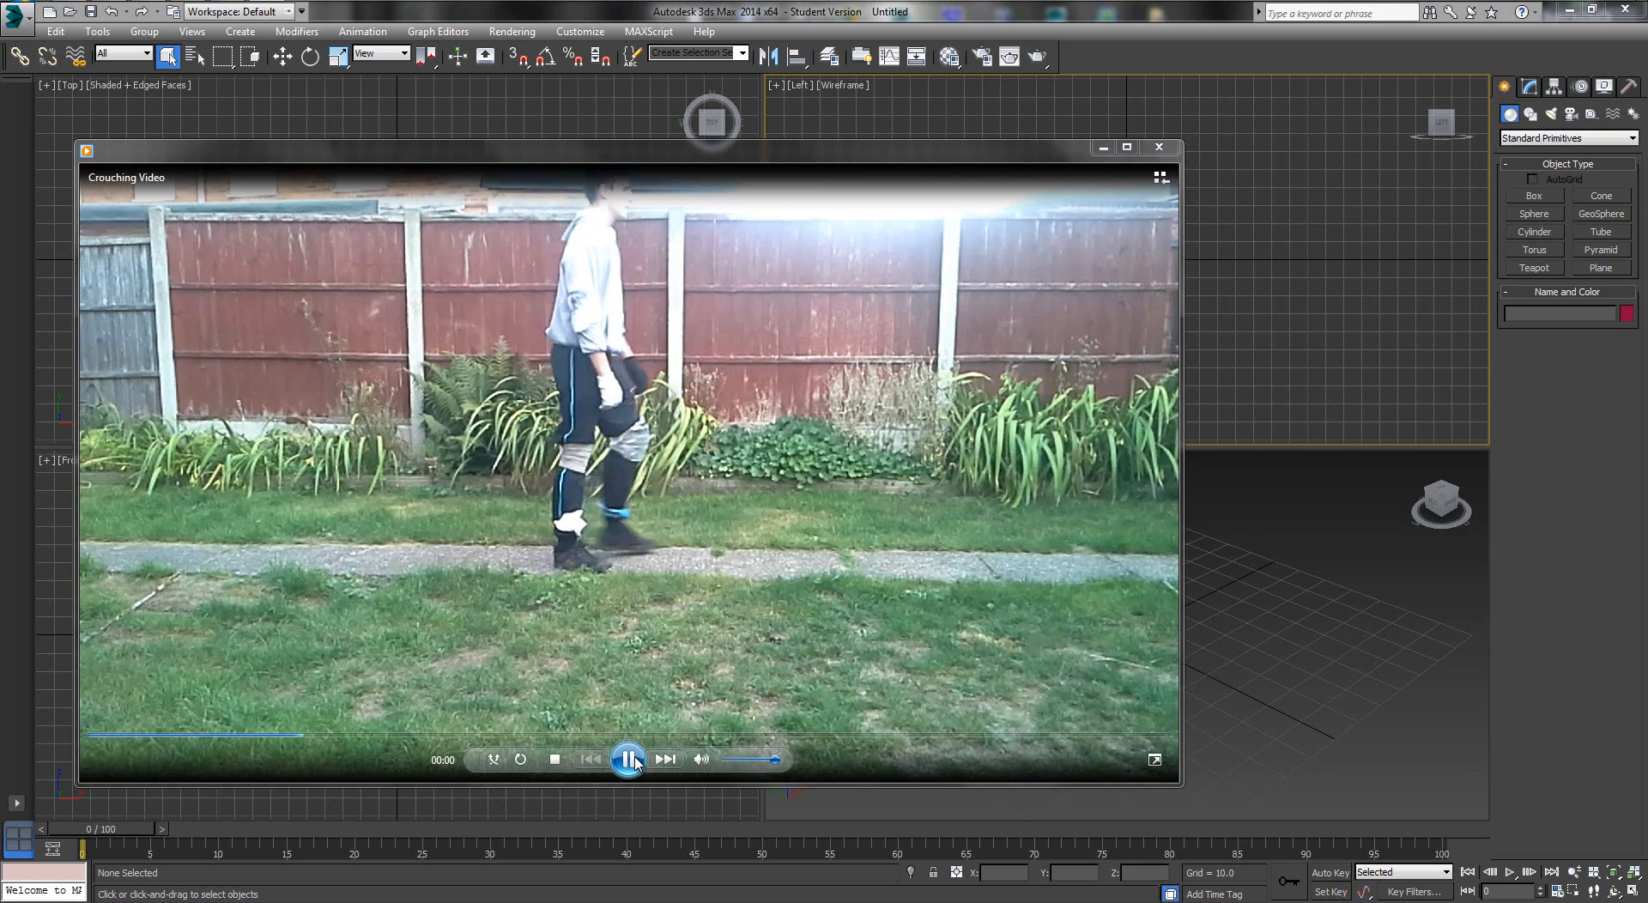
{"action": "left_click", "coordinate": [631, 760]}
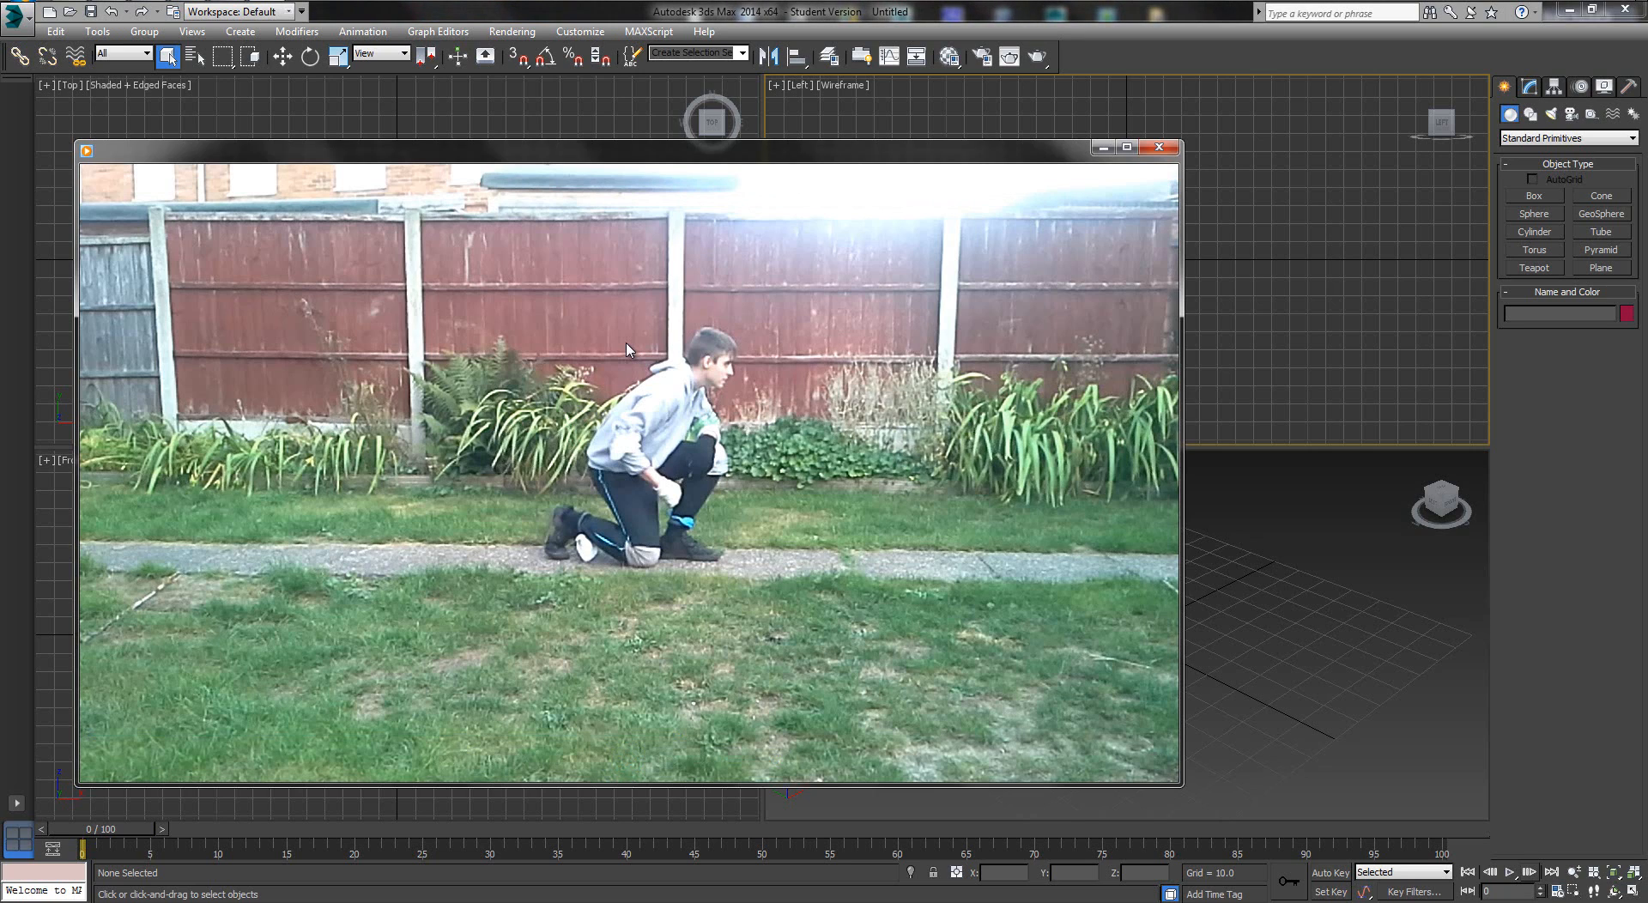
{"action": "mouse_move", "coordinate": [674, 356]}
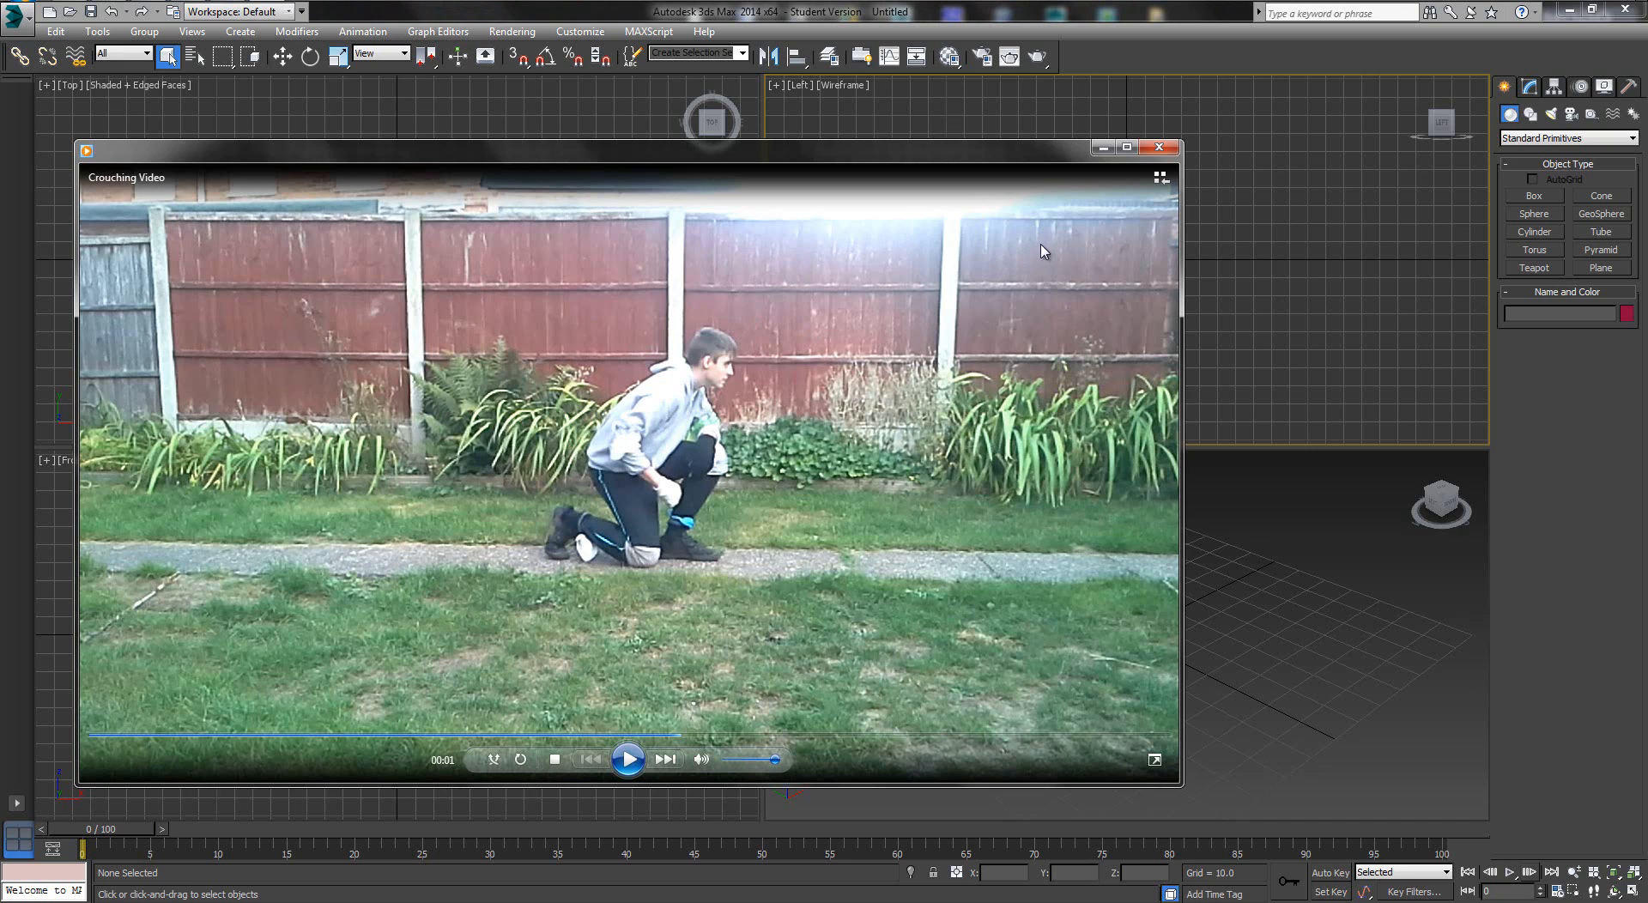
{"action": "left_click", "coordinate": [1159, 148]}
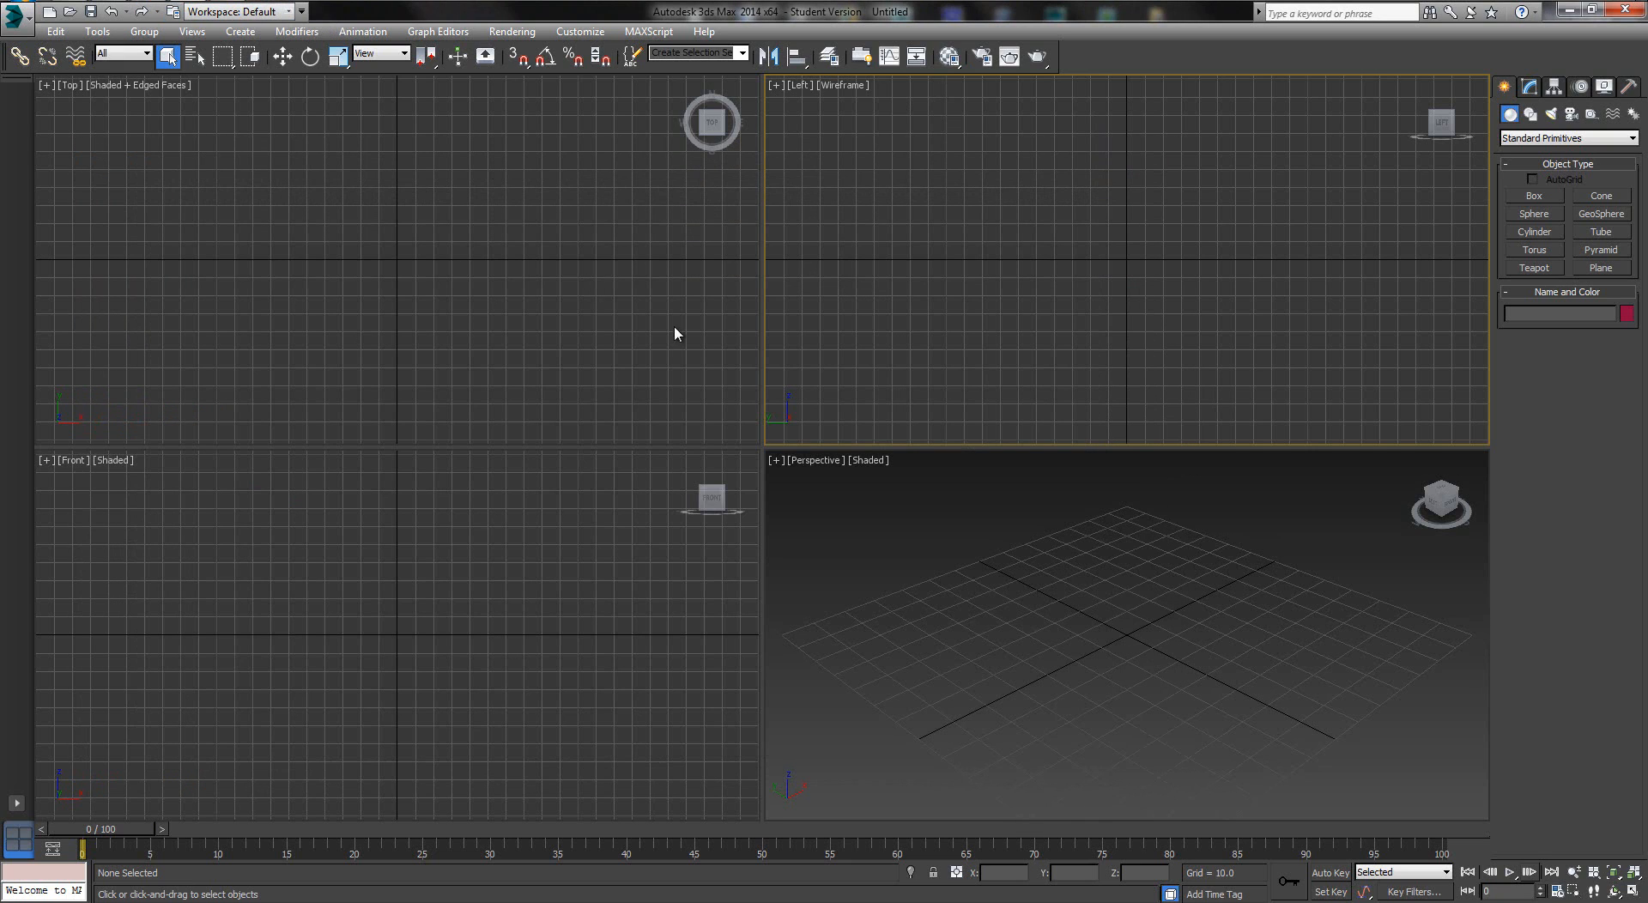
Check the Crouching Video file's format details in its folder and return to the Perspective viewport in 3ds Max
{"action": "left_click", "coordinate": [148, 2]}
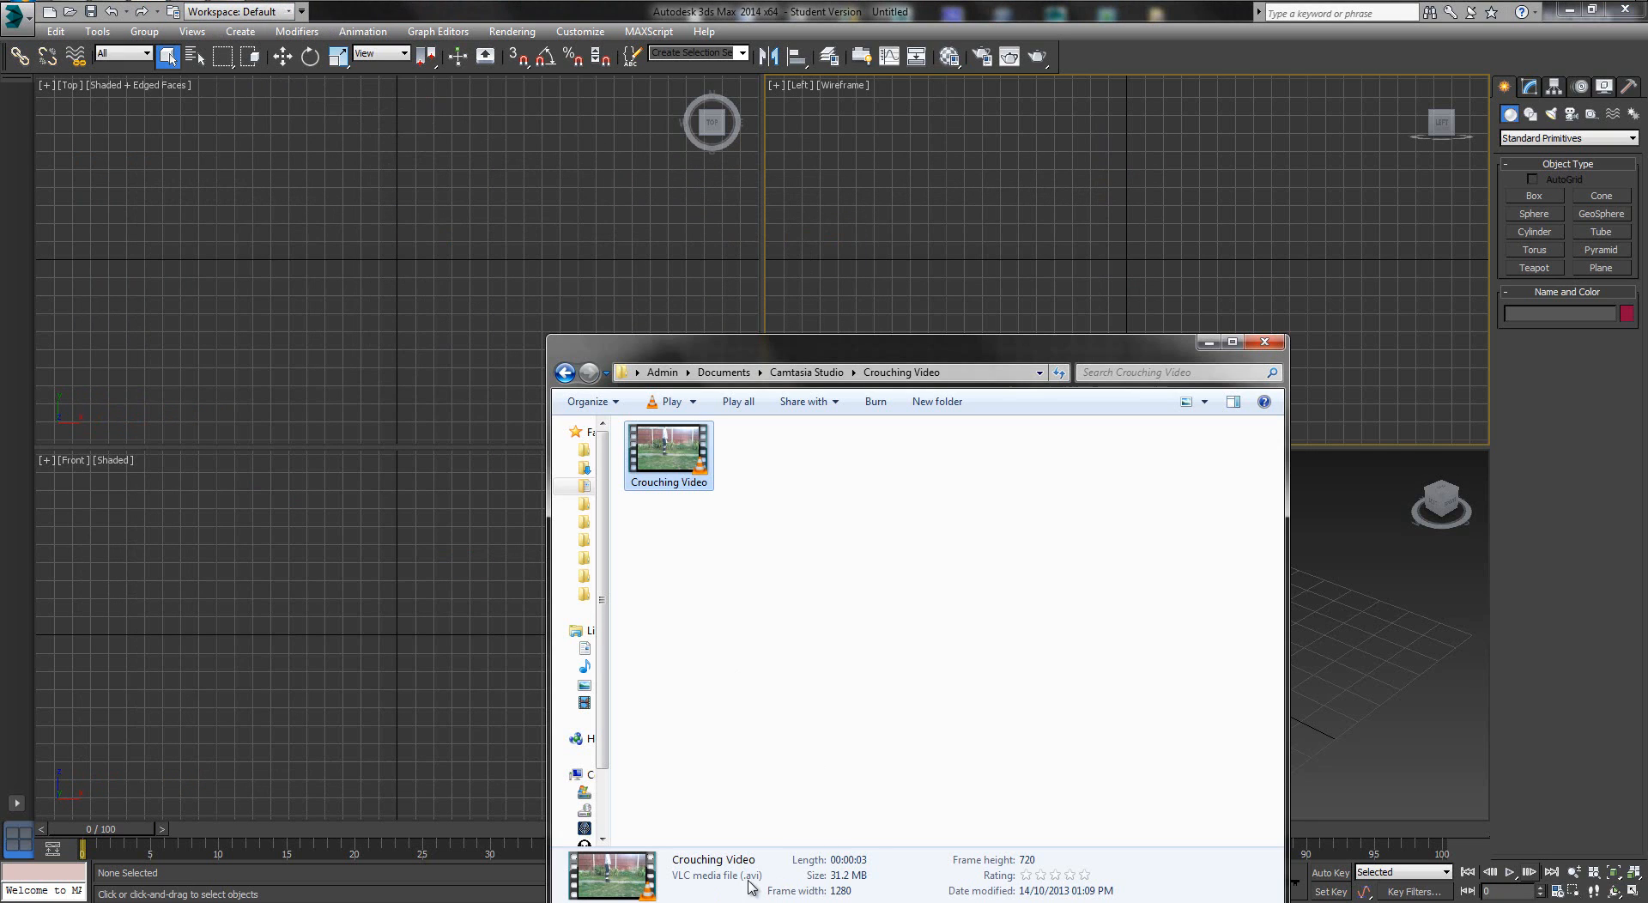
{"action": "left_click_drag", "start_coordinate": [772, 693], "coordinate": [634, 367]}
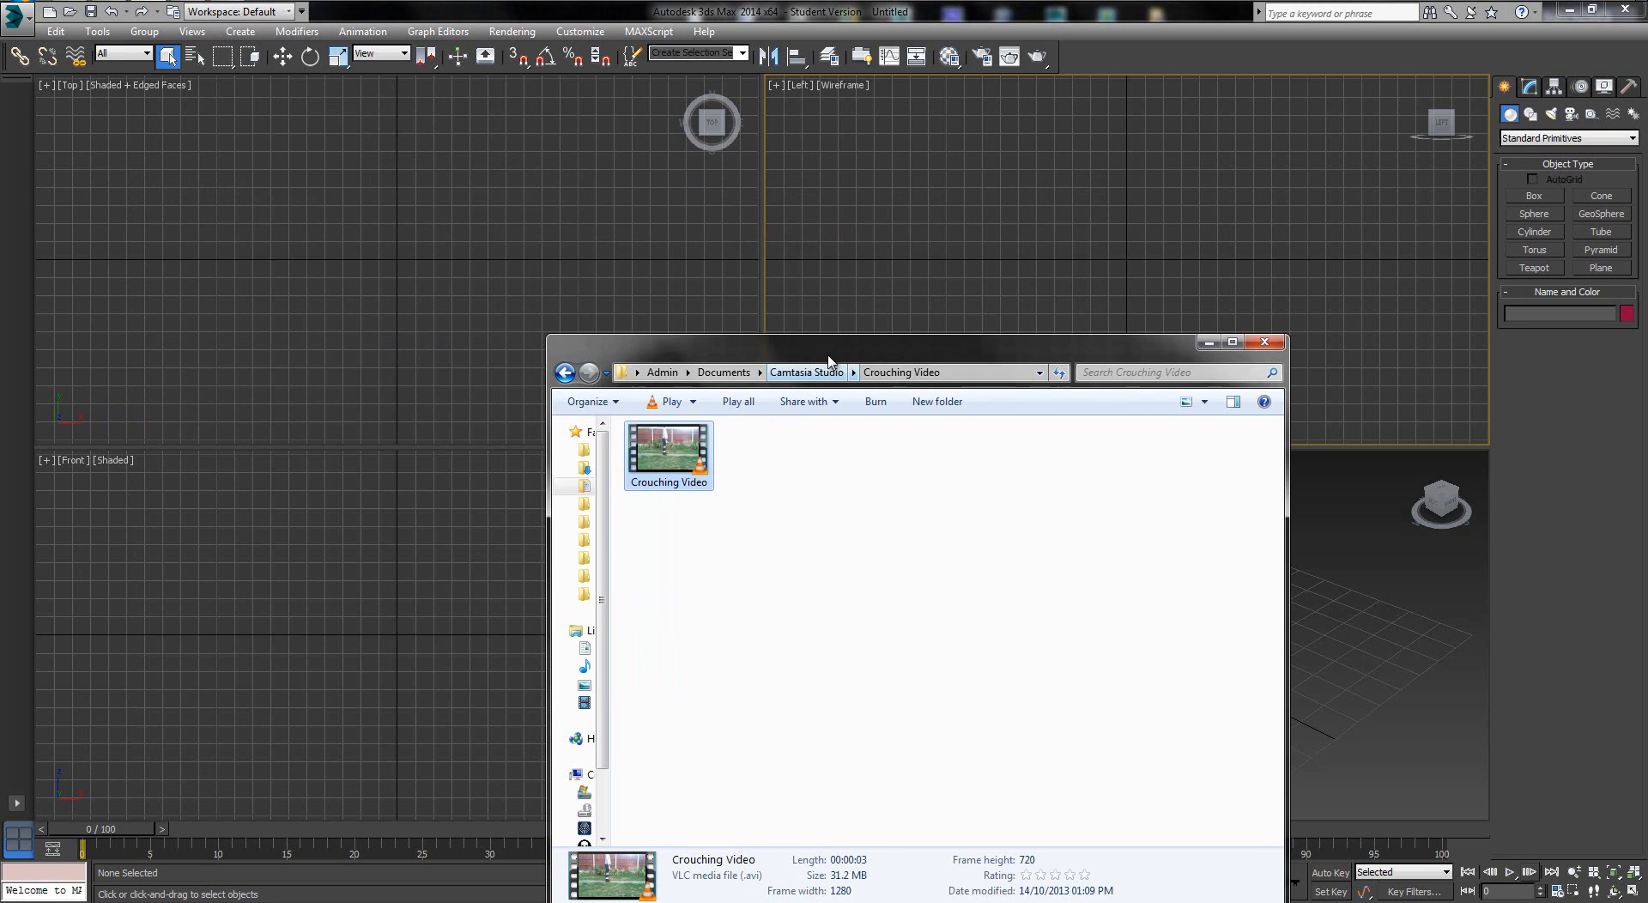
{"action": "left_click_drag", "start_coordinate": [820, 339], "coordinate": [755, 249]}
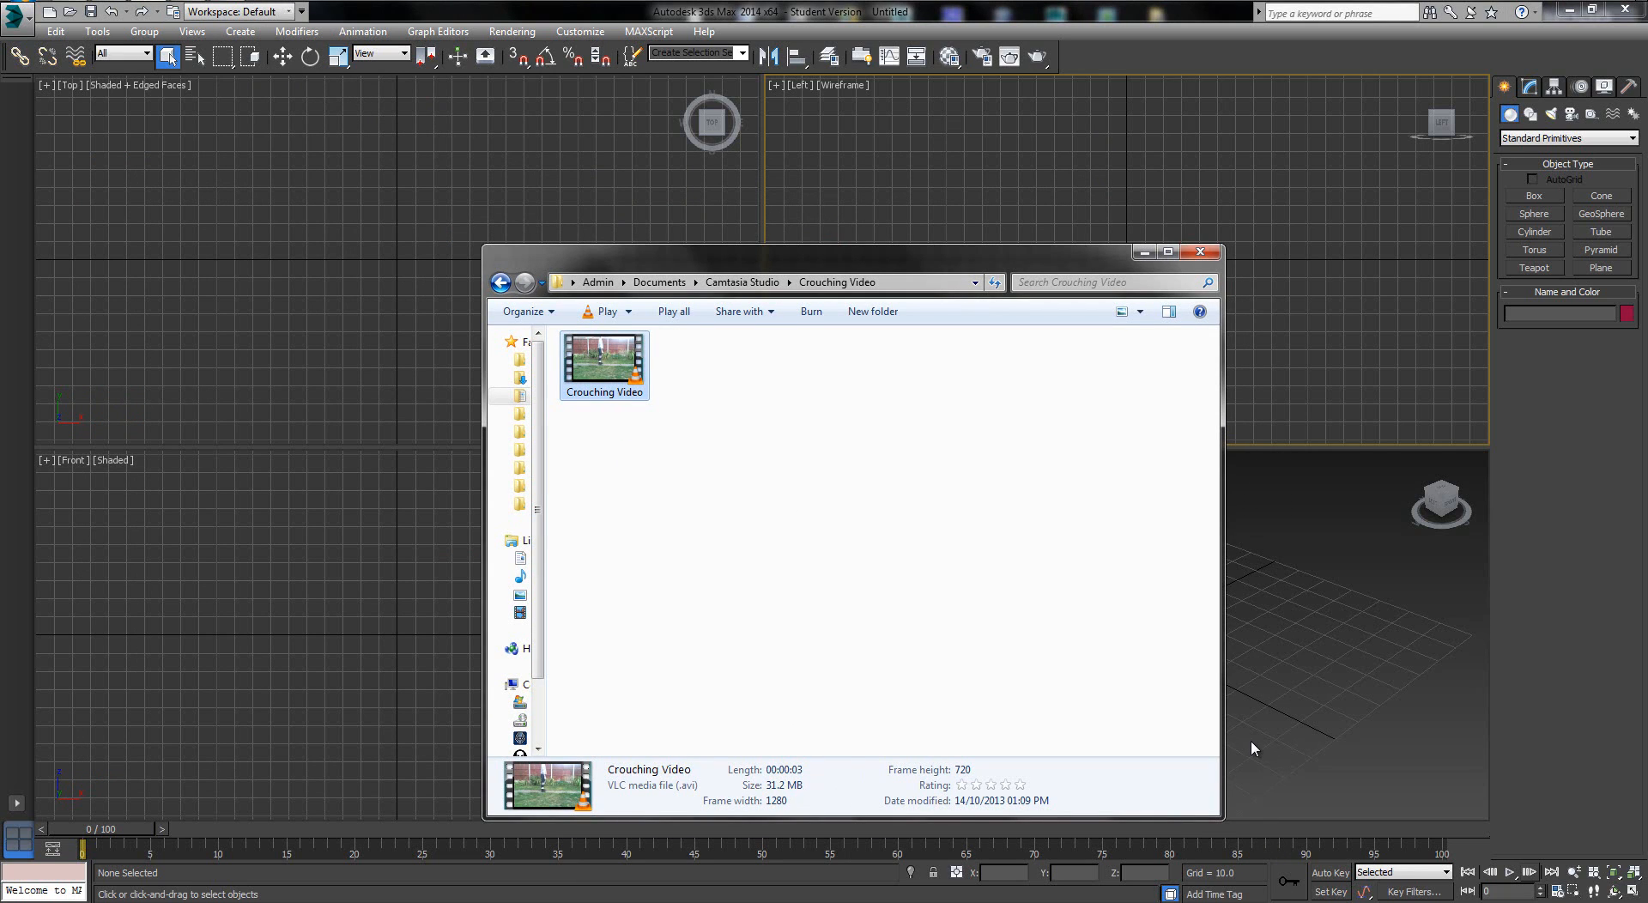
{"action": "left_click", "coordinate": [1374, 646]}
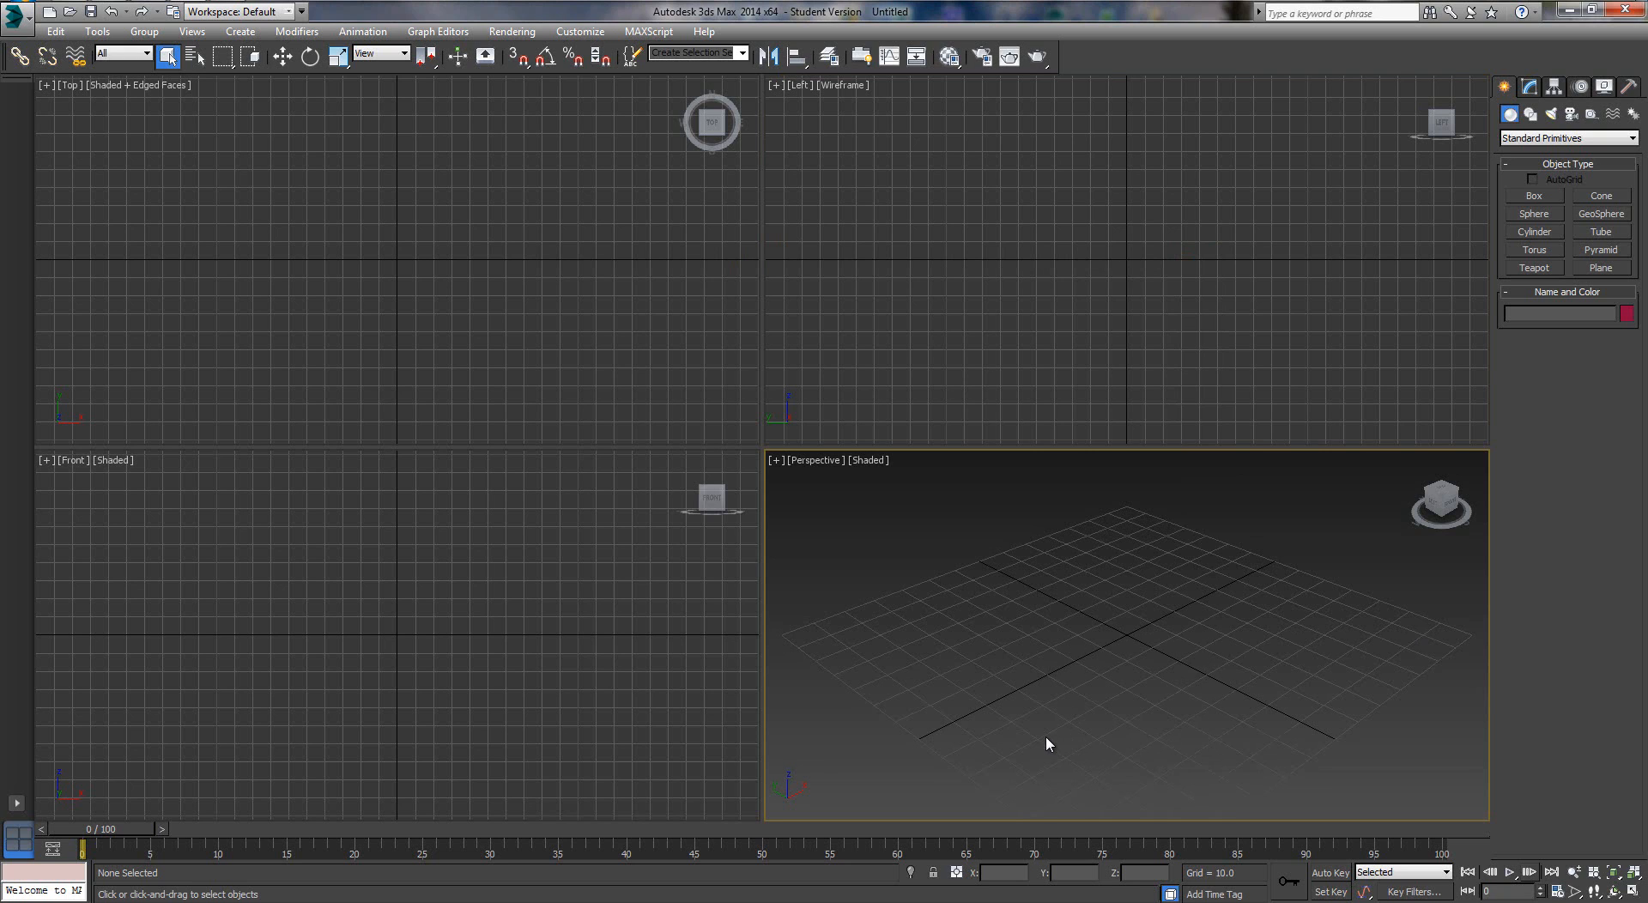
Examine the frame size and frame rate in the detailed properties of the Crouching Video file
{"action": "left_click", "coordinate": [148, 1]}
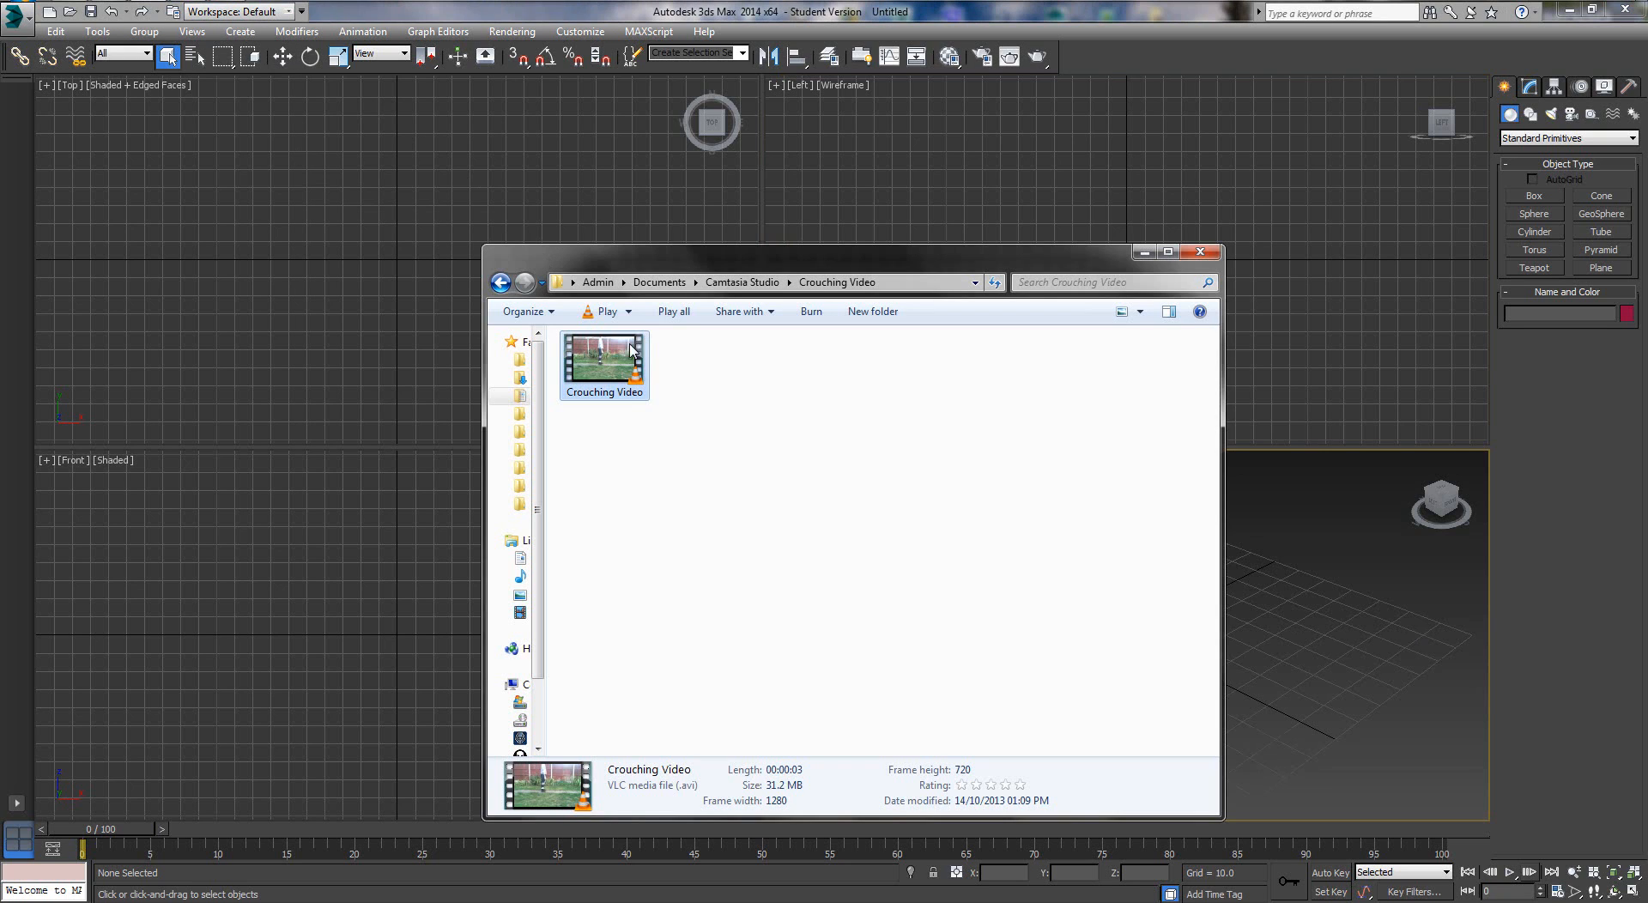
{"action": "right_click", "coordinate": [610, 376]}
{"action": "left_click", "coordinate": [695, 890]}
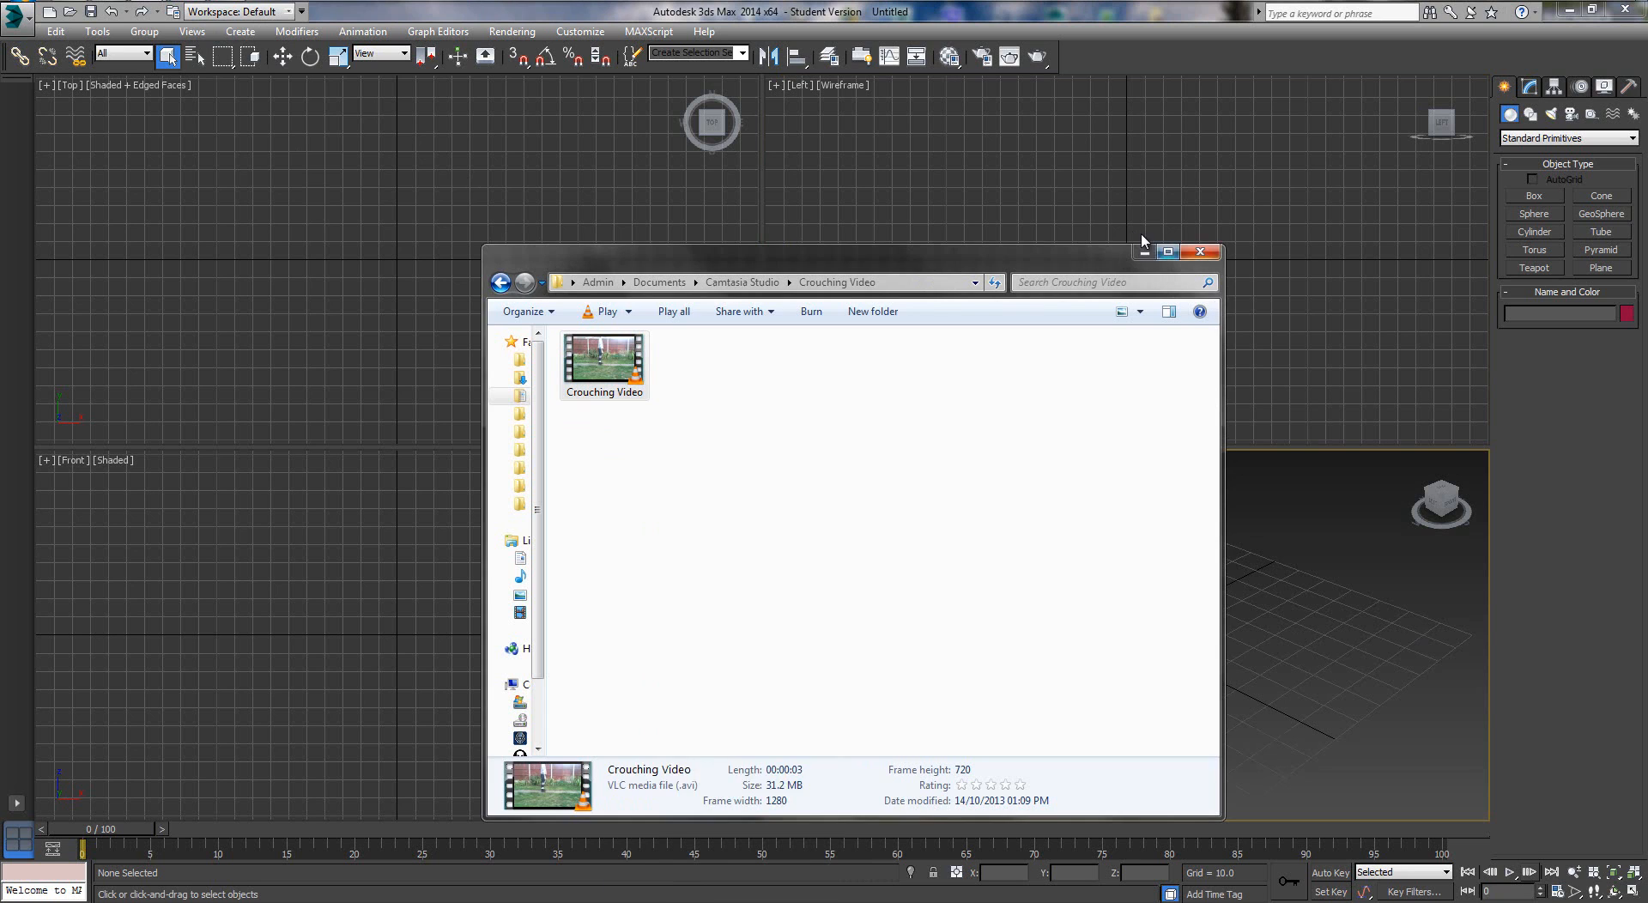
{"action": "left_click", "coordinate": [1146, 255]}
{"action": "left_click_drag", "start_coordinate": [722, 394], "coordinate": [621, 328]}
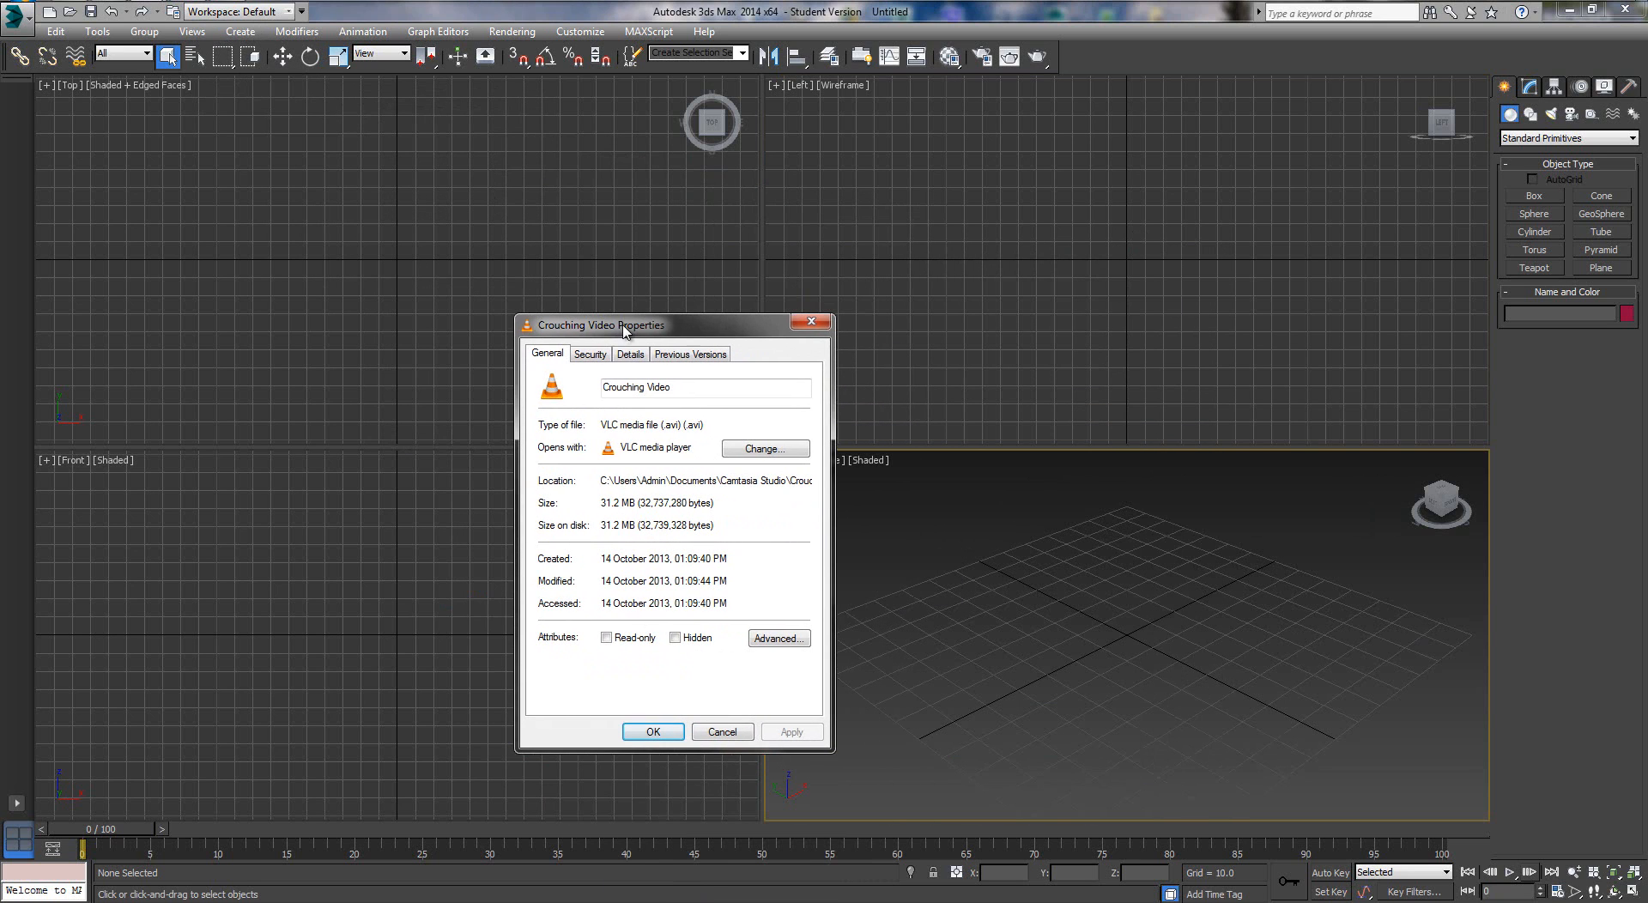
{"action": "left_click", "coordinate": [630, 354]}
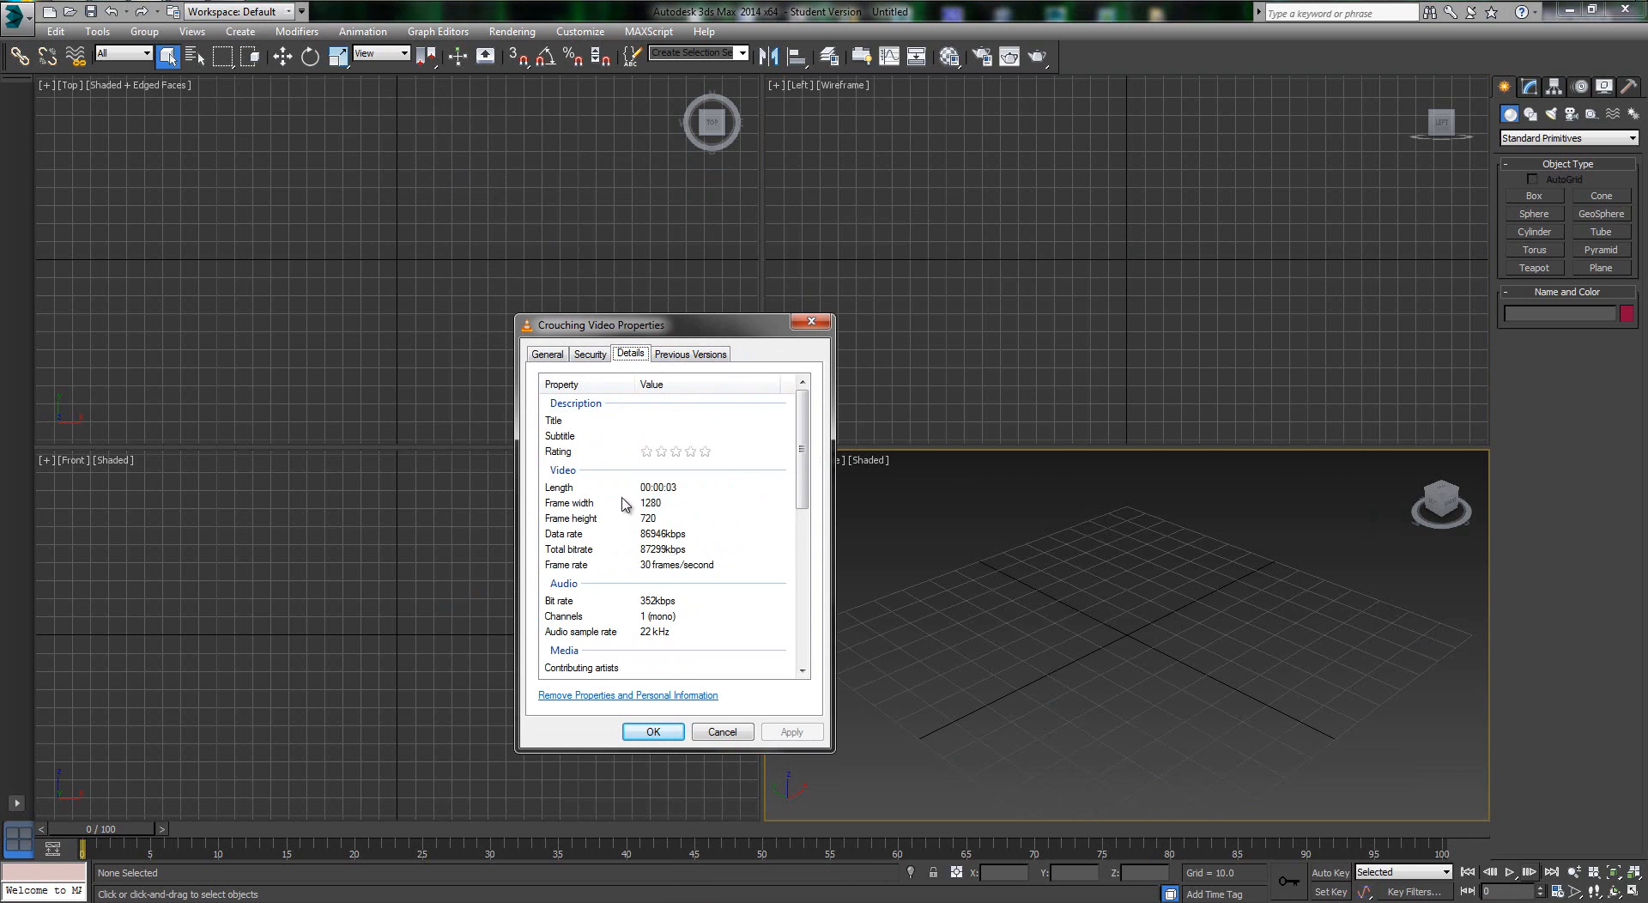
{"action": "left_click", "coordinate": [1036, 558]}
Swap the Left and Front views and draw a plane about 176 long and 306 wide in the Front viewport
{"action": "left_click", "coordinate": [1602, 268]}
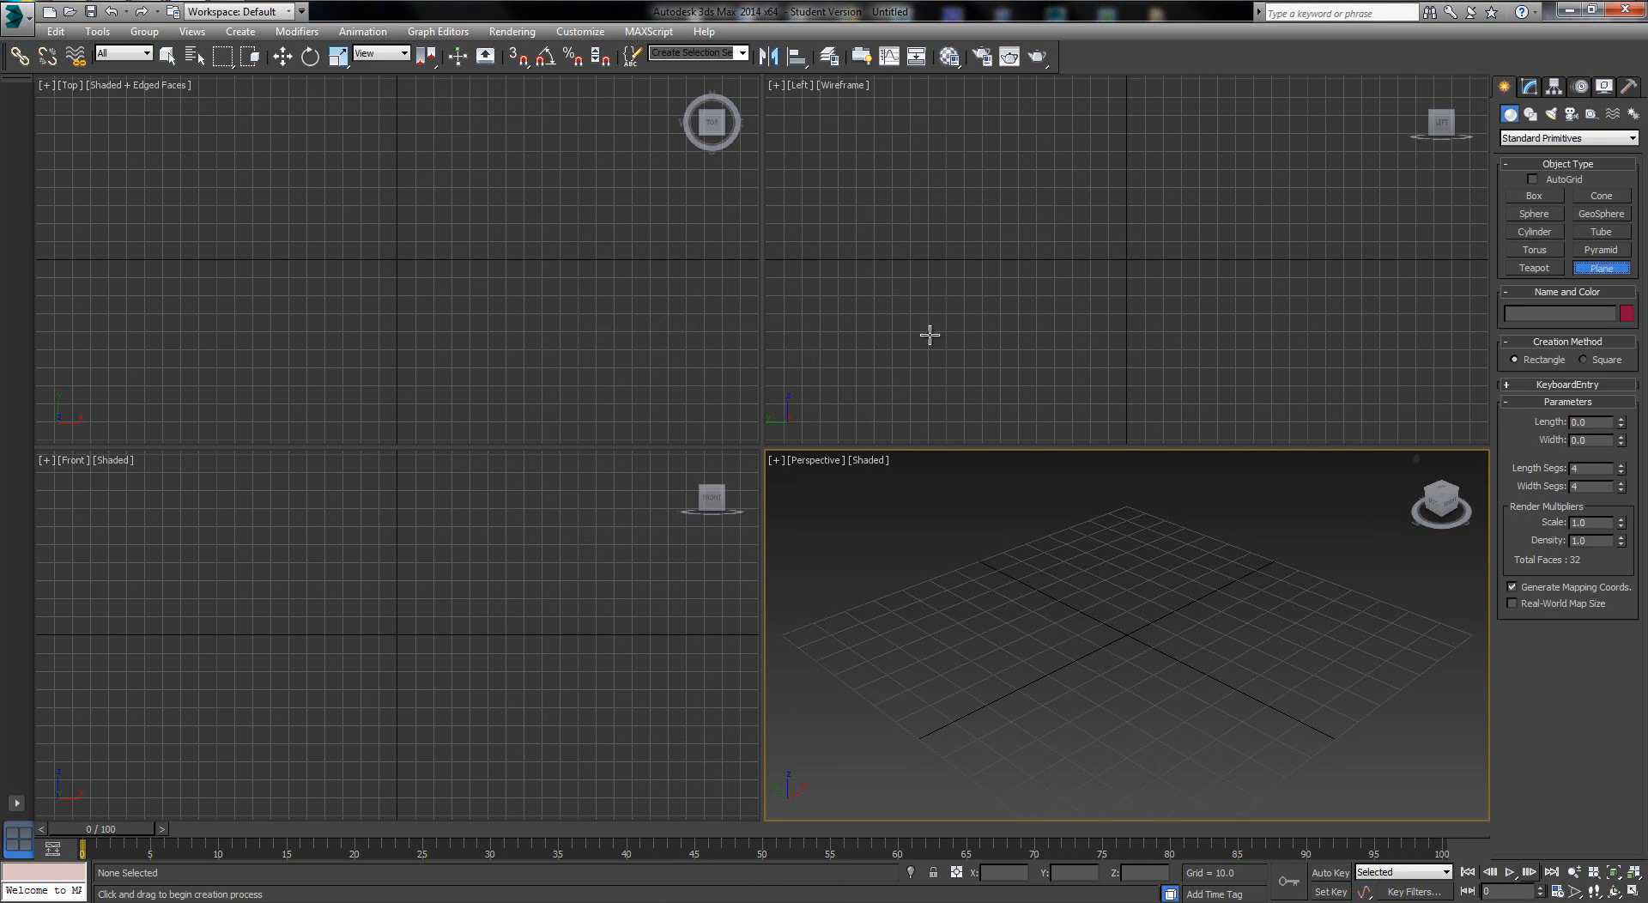
{"action": "left_click", "coordinate": [788, 288]}
{"action": "key", "text": "f"}
{"action": "left_click", "coordinate": [454, 663]}
{"action": "key", "text": "l"}
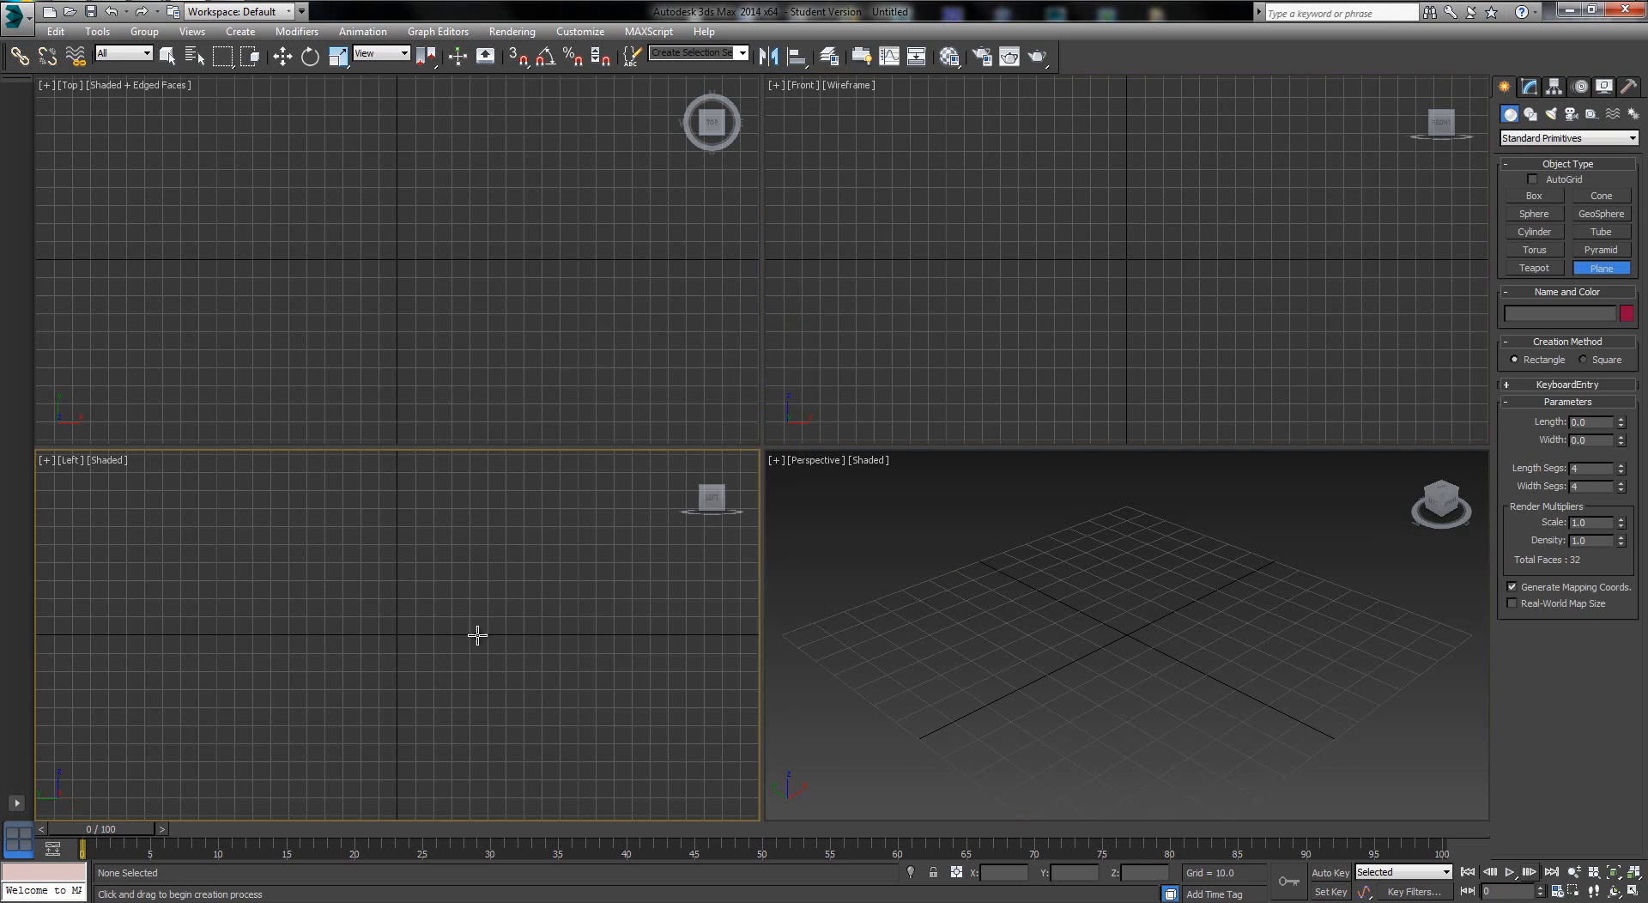
{"action": "left_click", "coordinate": [956, 189]}
{"action": "left_click_drag", "start_coordinate": [819, 104], "coordinate": [1102, 263]}
{"action": "left_click_drag", "start_coordinate": [1389, 426], "coordinate": [1373, 421]}
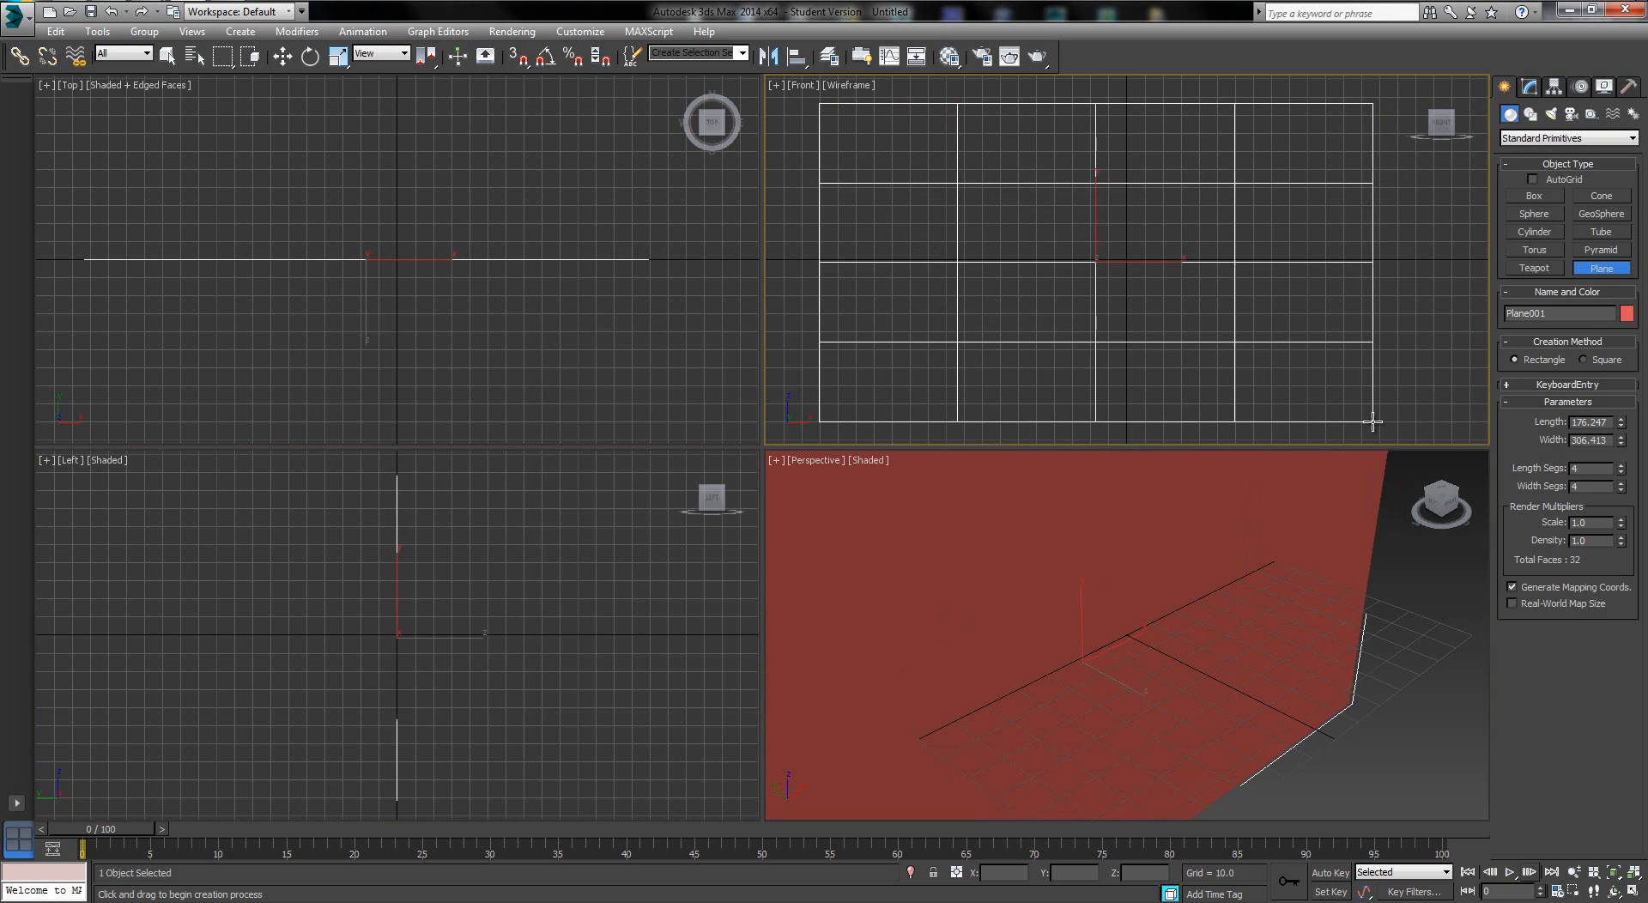
Set the plane's length segments and width segments to 1
{"action": "type", "text": "1"}
{"action": "key", "text": "Return"}
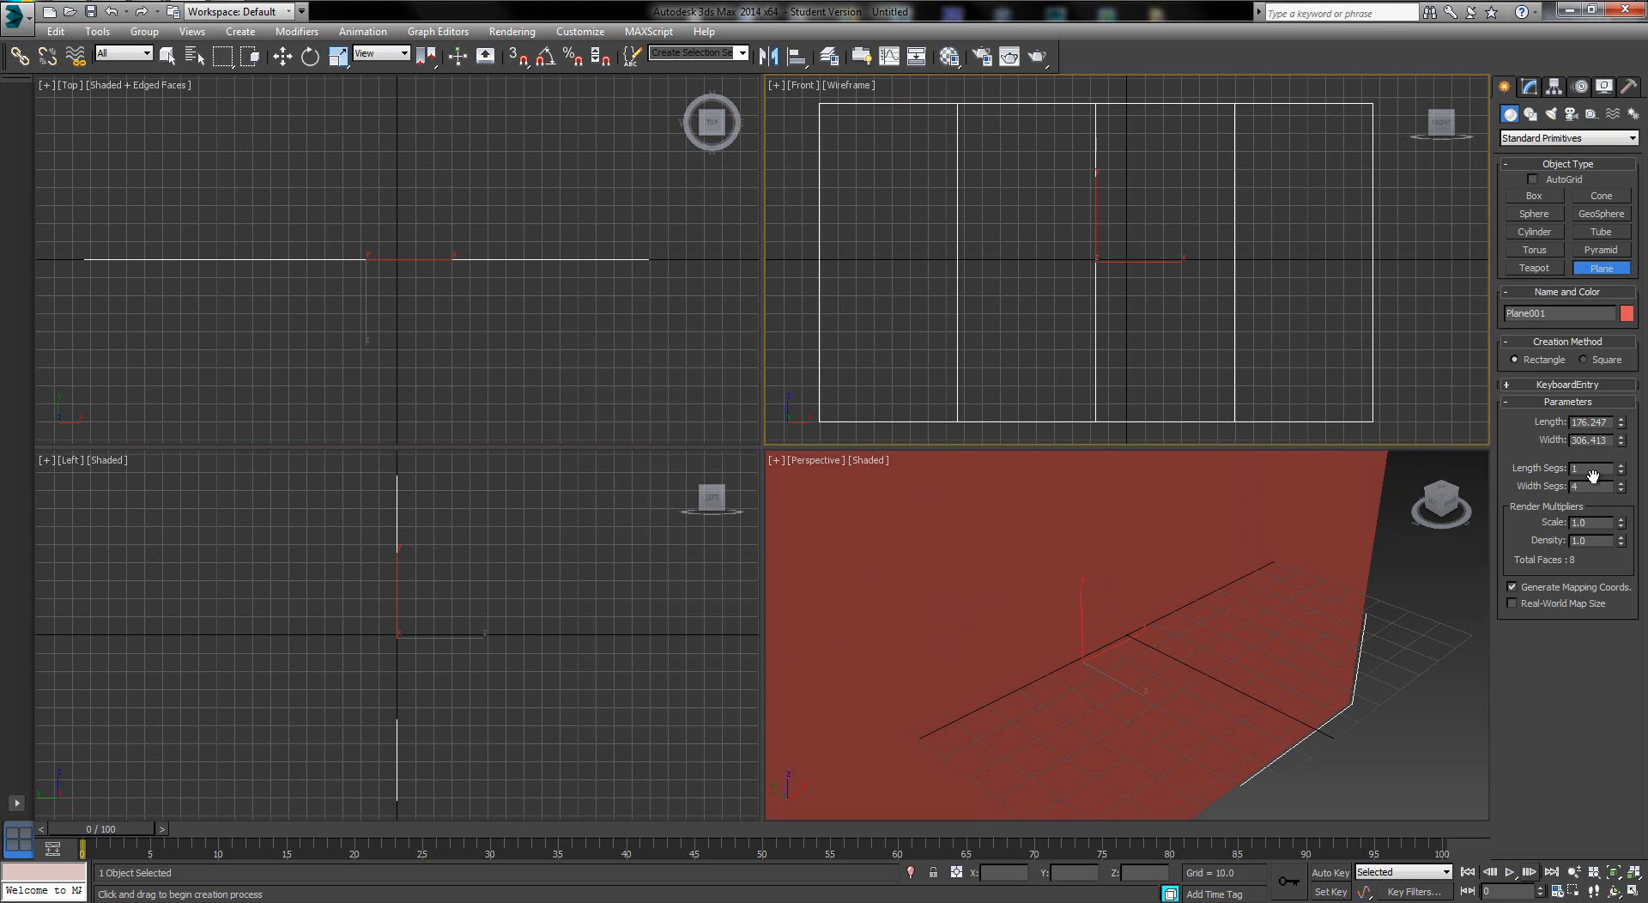
{"action": "type", "text": "1"}
{"action": "key", "text": "Return"}
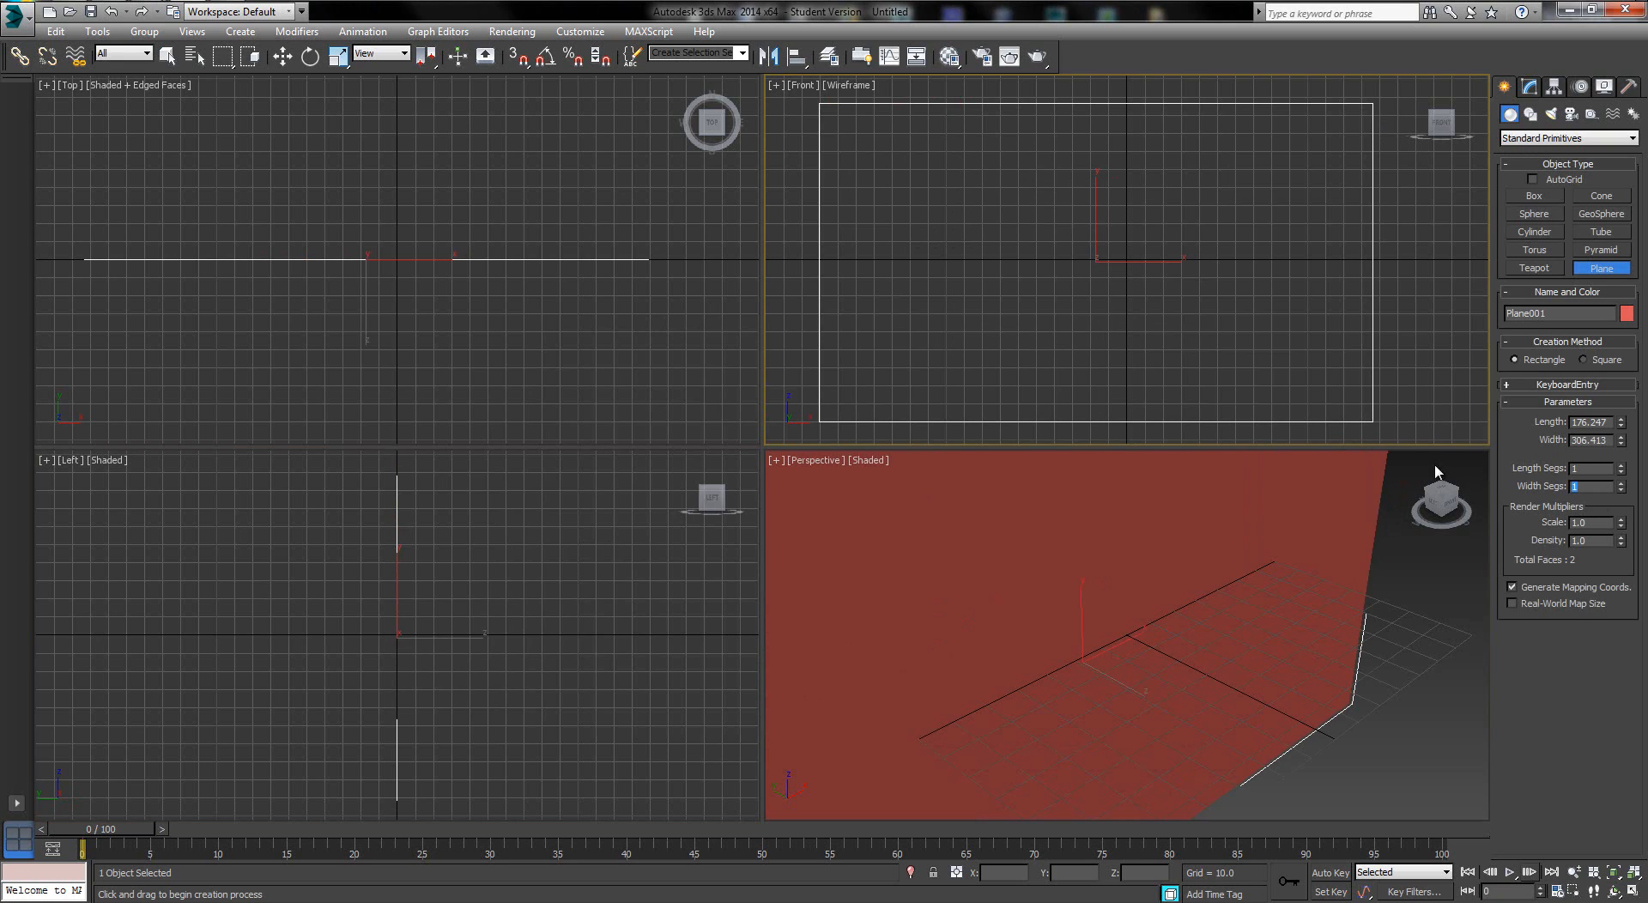
Check the video's frame size in its properties and set the plane's length to 720 and width to 1280
{"action": "key", "text": "alt+Tab"}
{"action": "key", "text": "alt+Tab"}
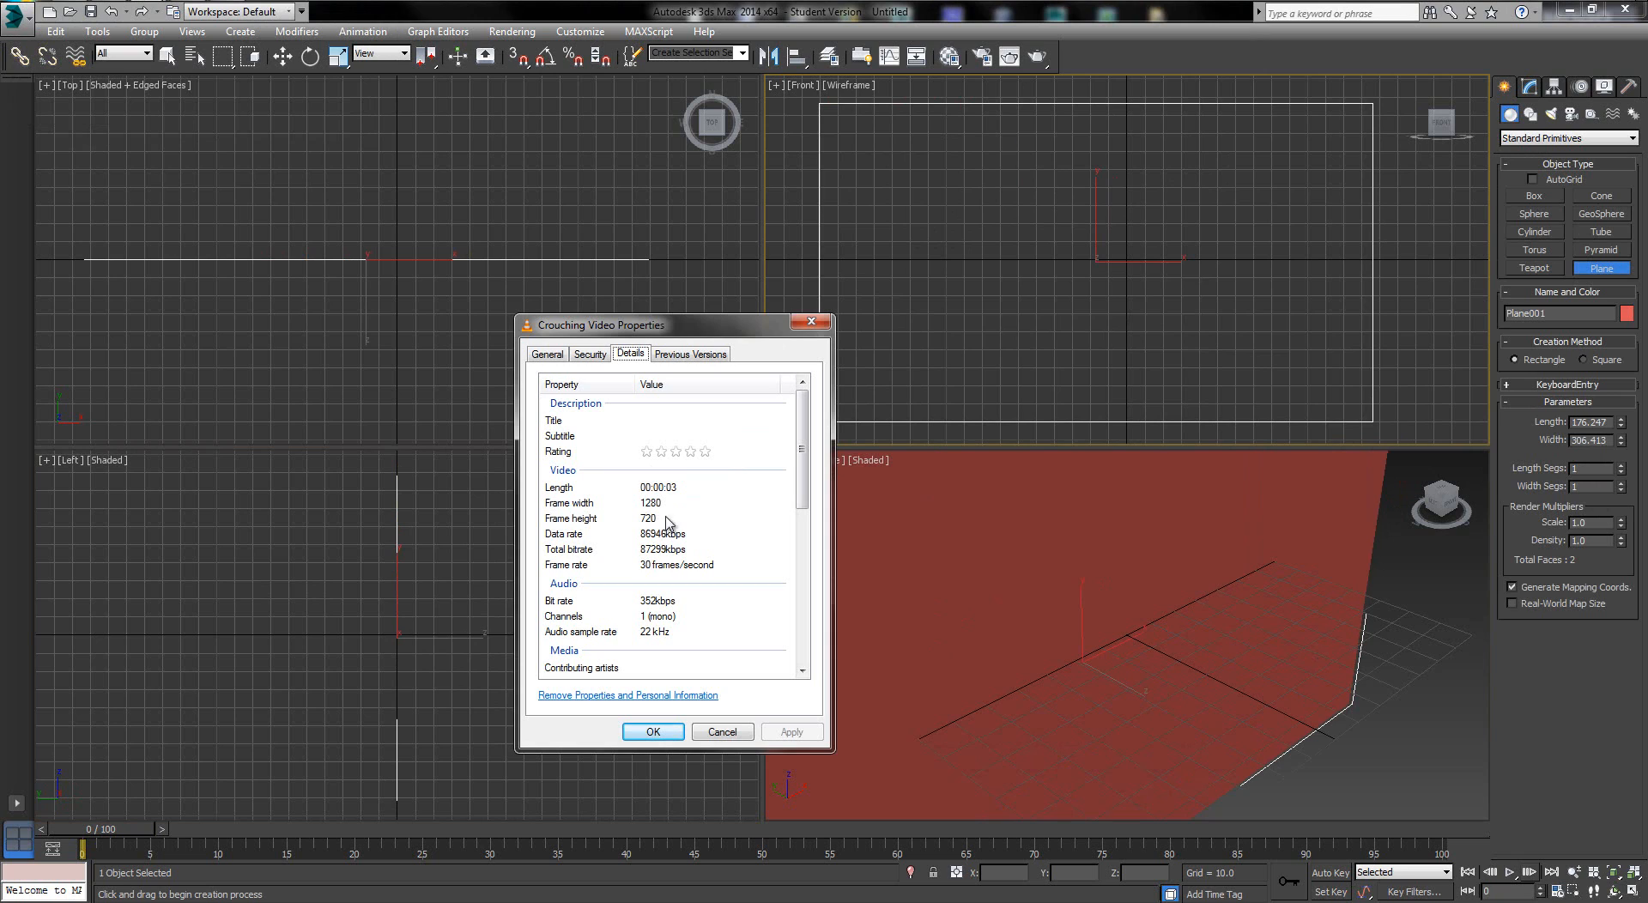
{"action": "left_click", "coordinate": [1592, 437]}
{"action": "double_click", "coordinate": [1608, 440]}
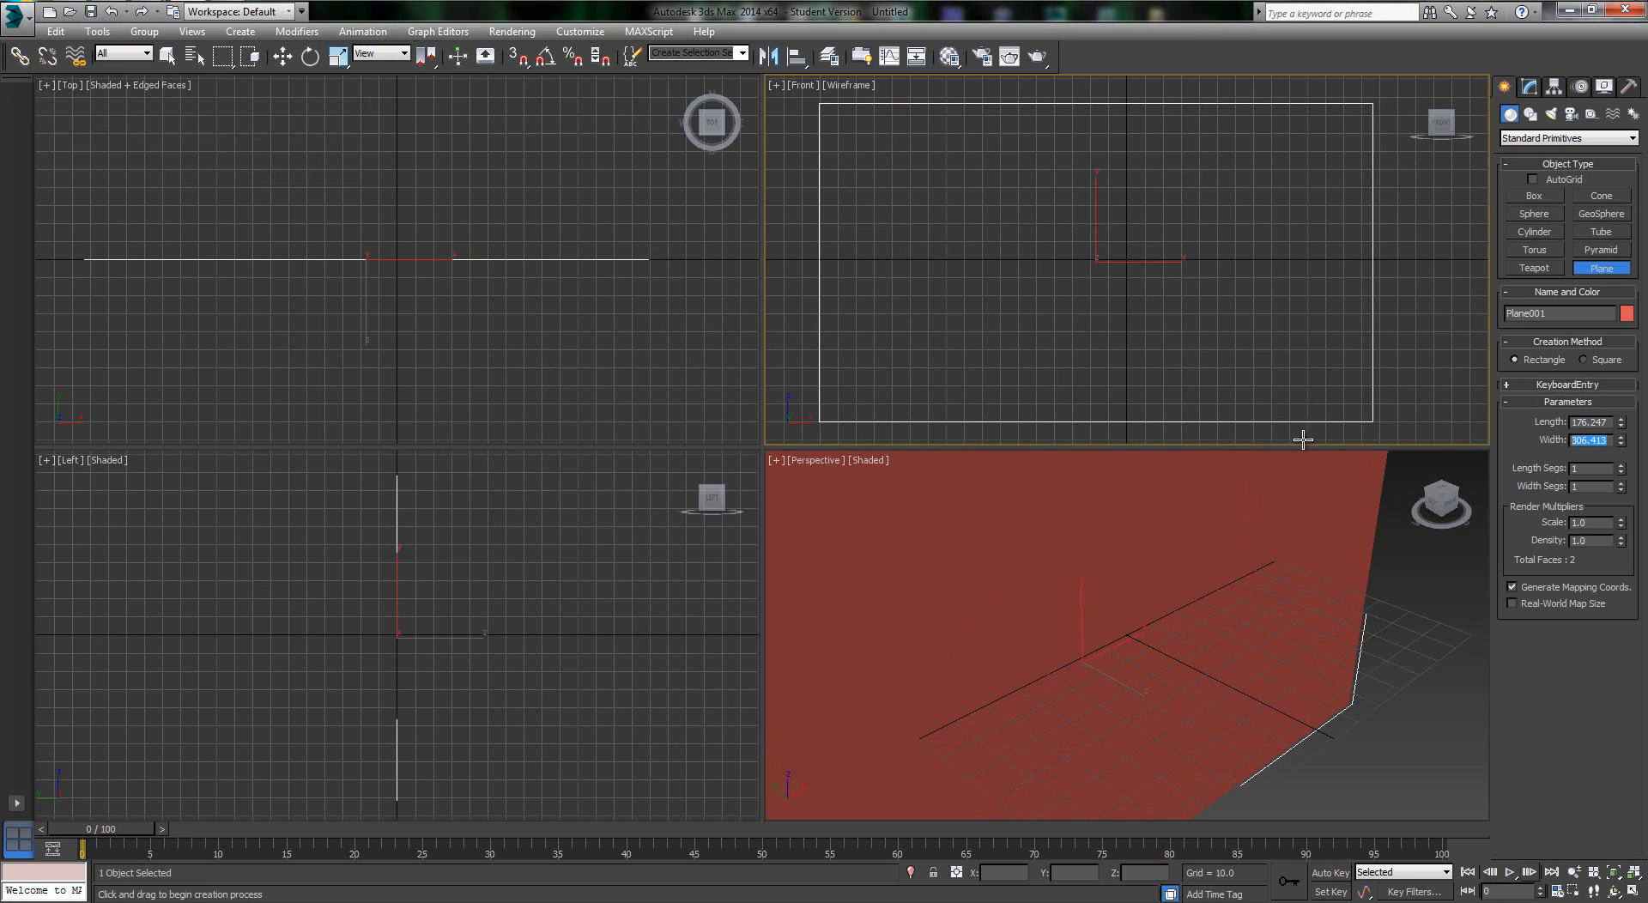
{"action": "type", "text": "7"}
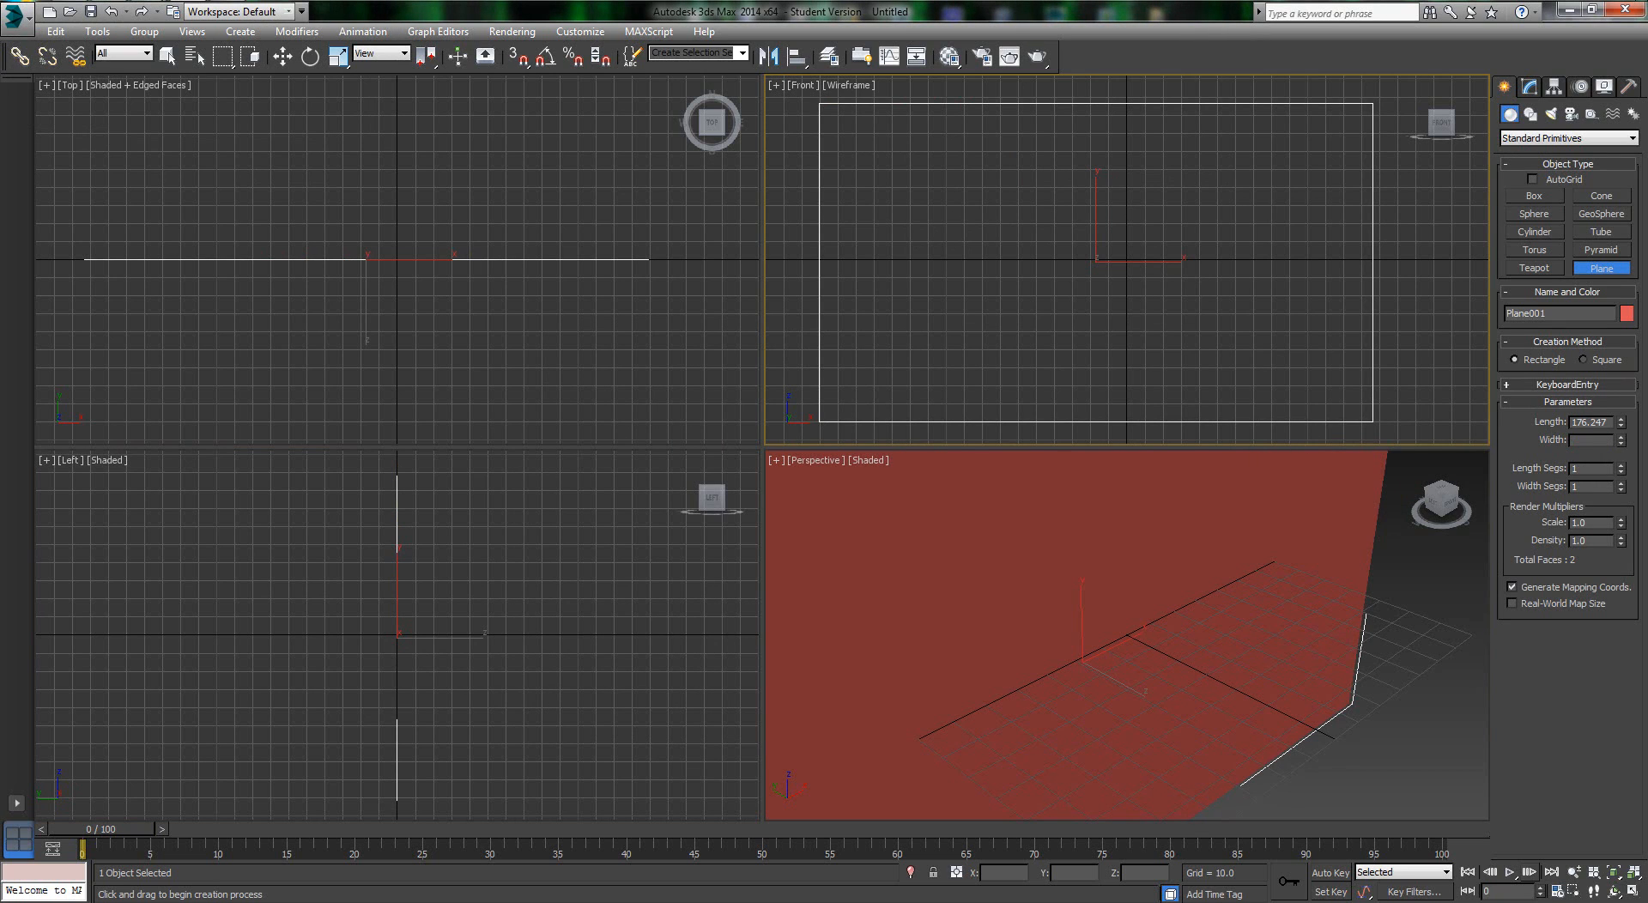
{"action": "type", "text": "720"}
{"action": "key", "text": "Return"}
{"action": "scroll", "coordinate": [1159, 582], "scroll_direction": "down", "scroll_amount": 15}
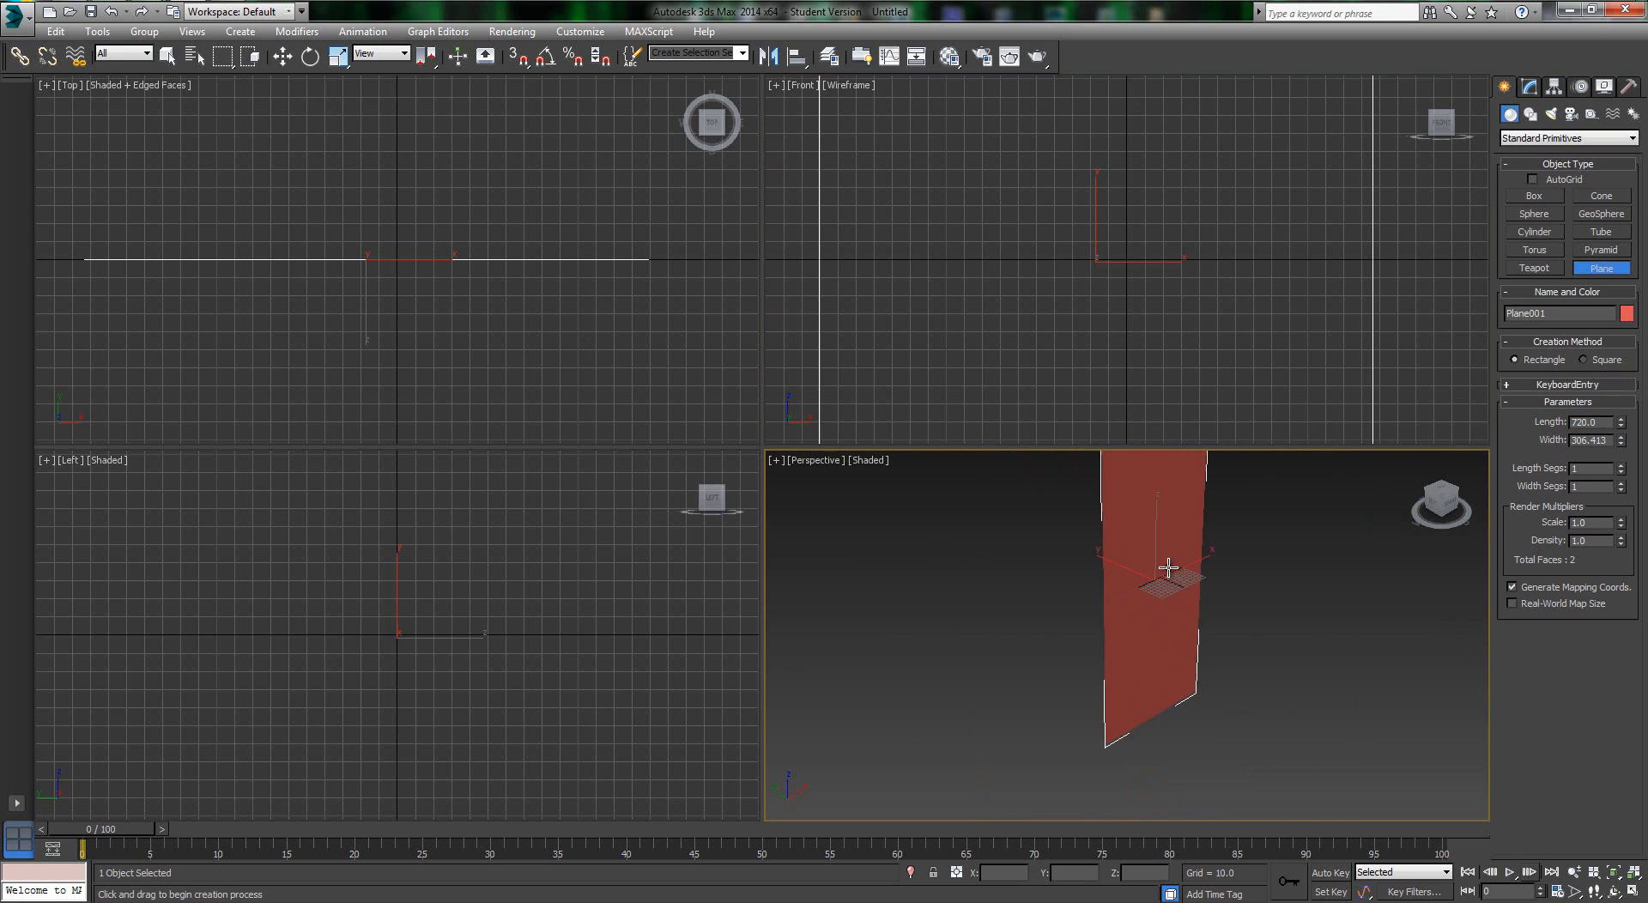
{"action": "scroll", "coordinate": [1163, 587], "scroll_direction": "up", "scroll_amount": 15}
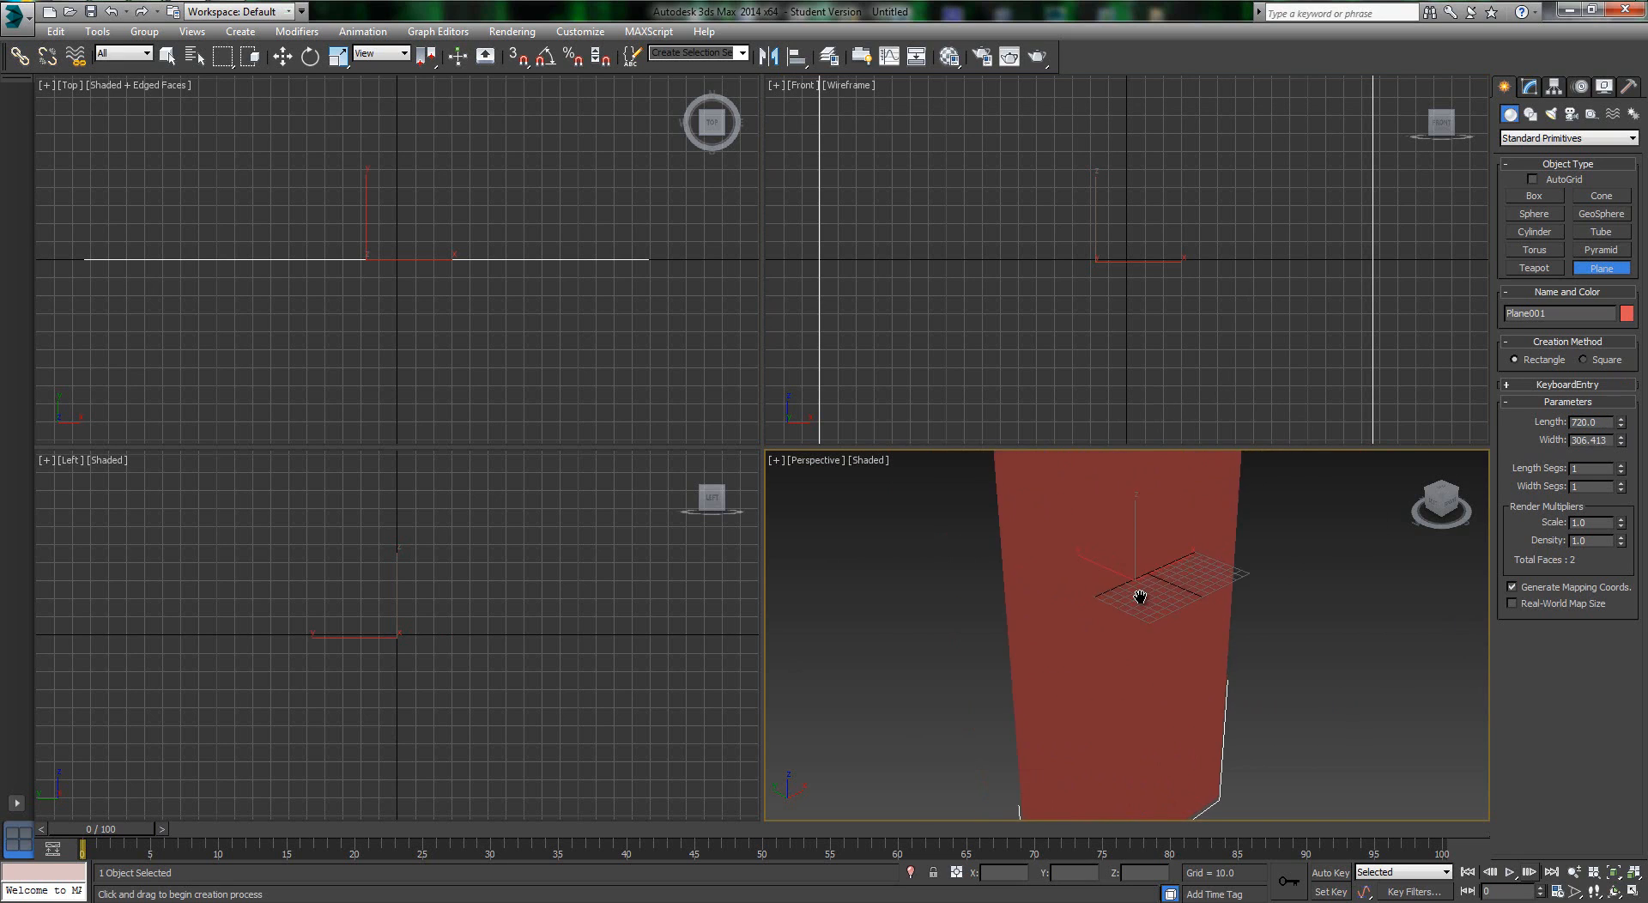
{"action": "double_click", "coordinate": [1609, 438]}
{"action": "type", "text": "1280"}
{"action": "key", "text": "Return"}
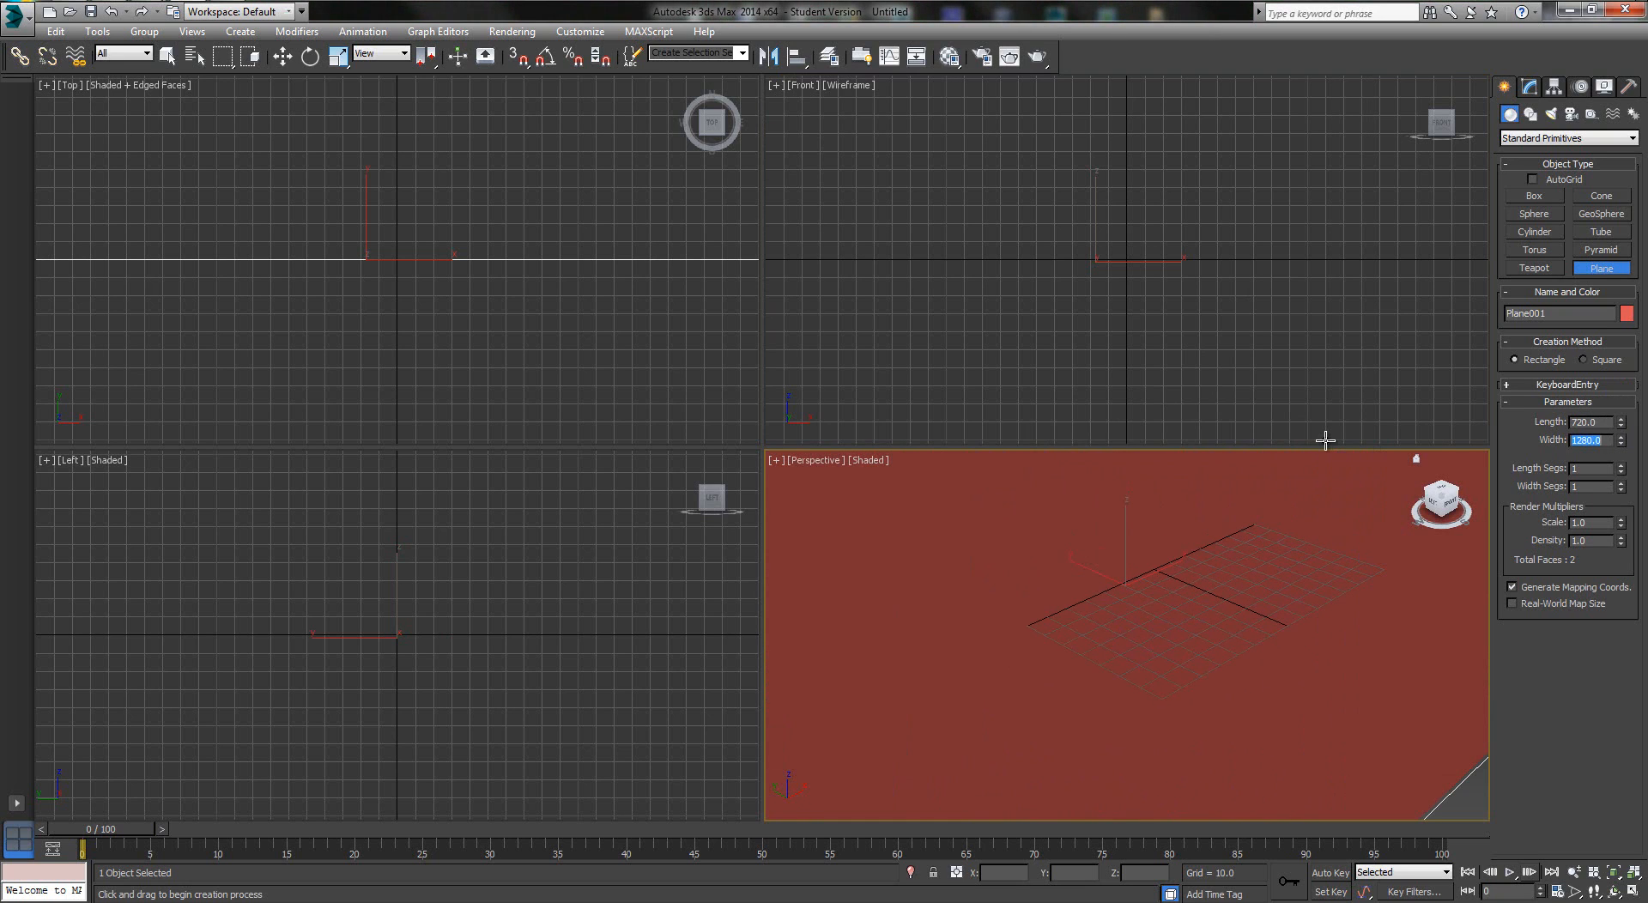
Bring the Crouching Video properties window back up and close it
{"action": "mouse_move", "coordinate": [147, 2]}
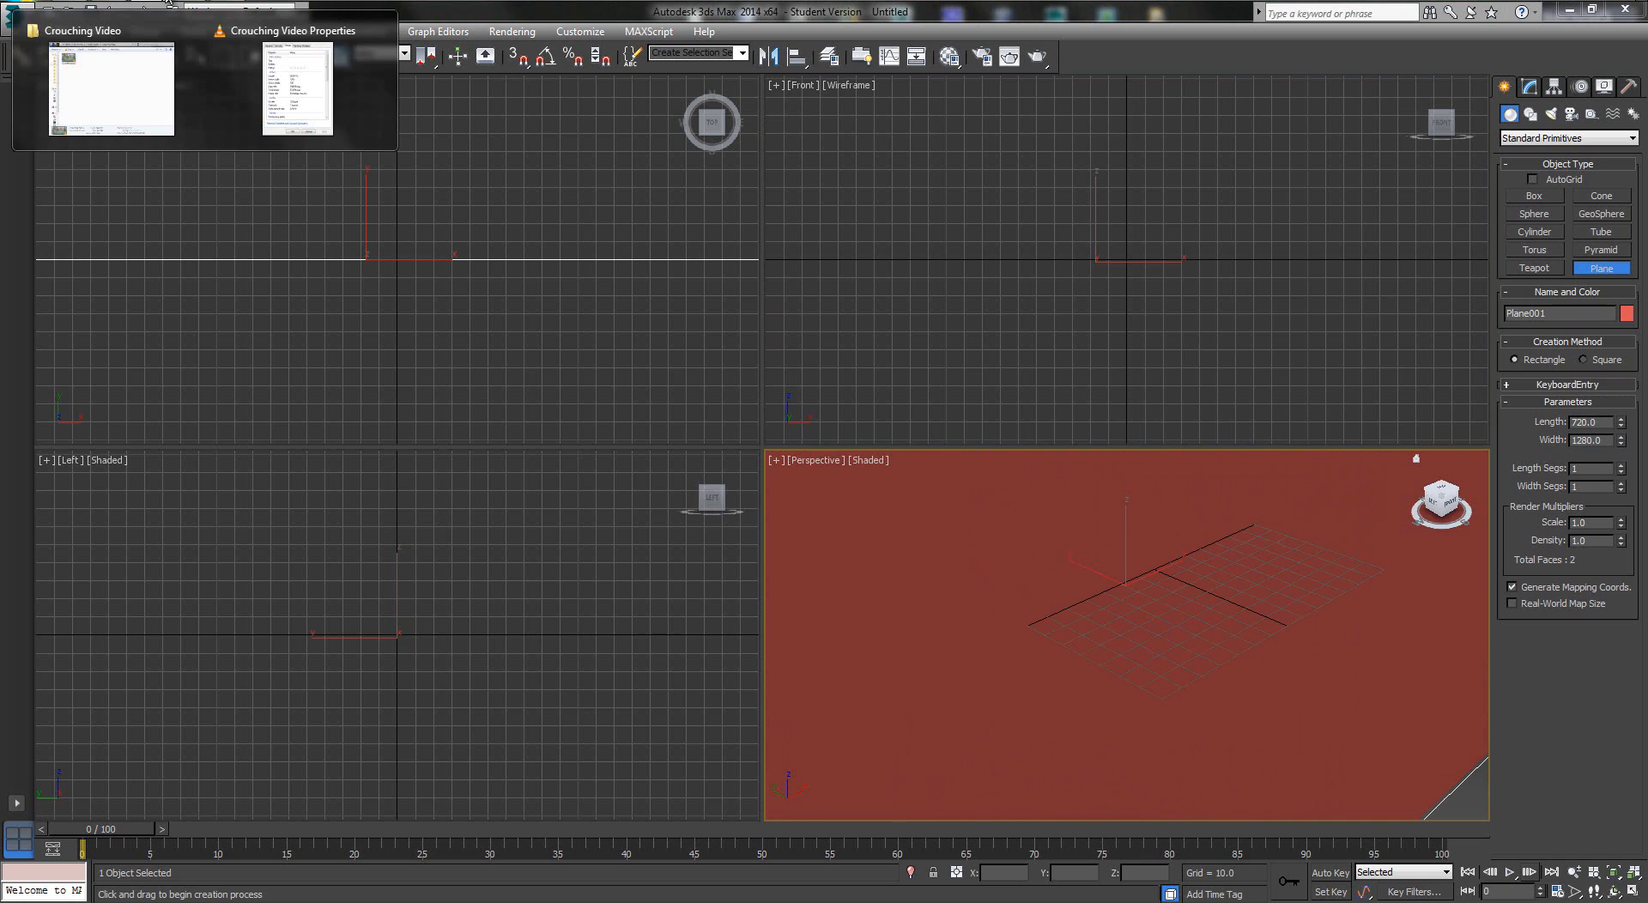
{"action": "left_click", "coordinate": [281, 69]}
{"action": "left_click", "coordinate": [813, 321]}
Scale down the plane's dimensions to a length of 72 and a width of 128
{"action": "scroll", "coordinate": [1073, 609], "scroll_direction": "down", "scroll_amount": 6}
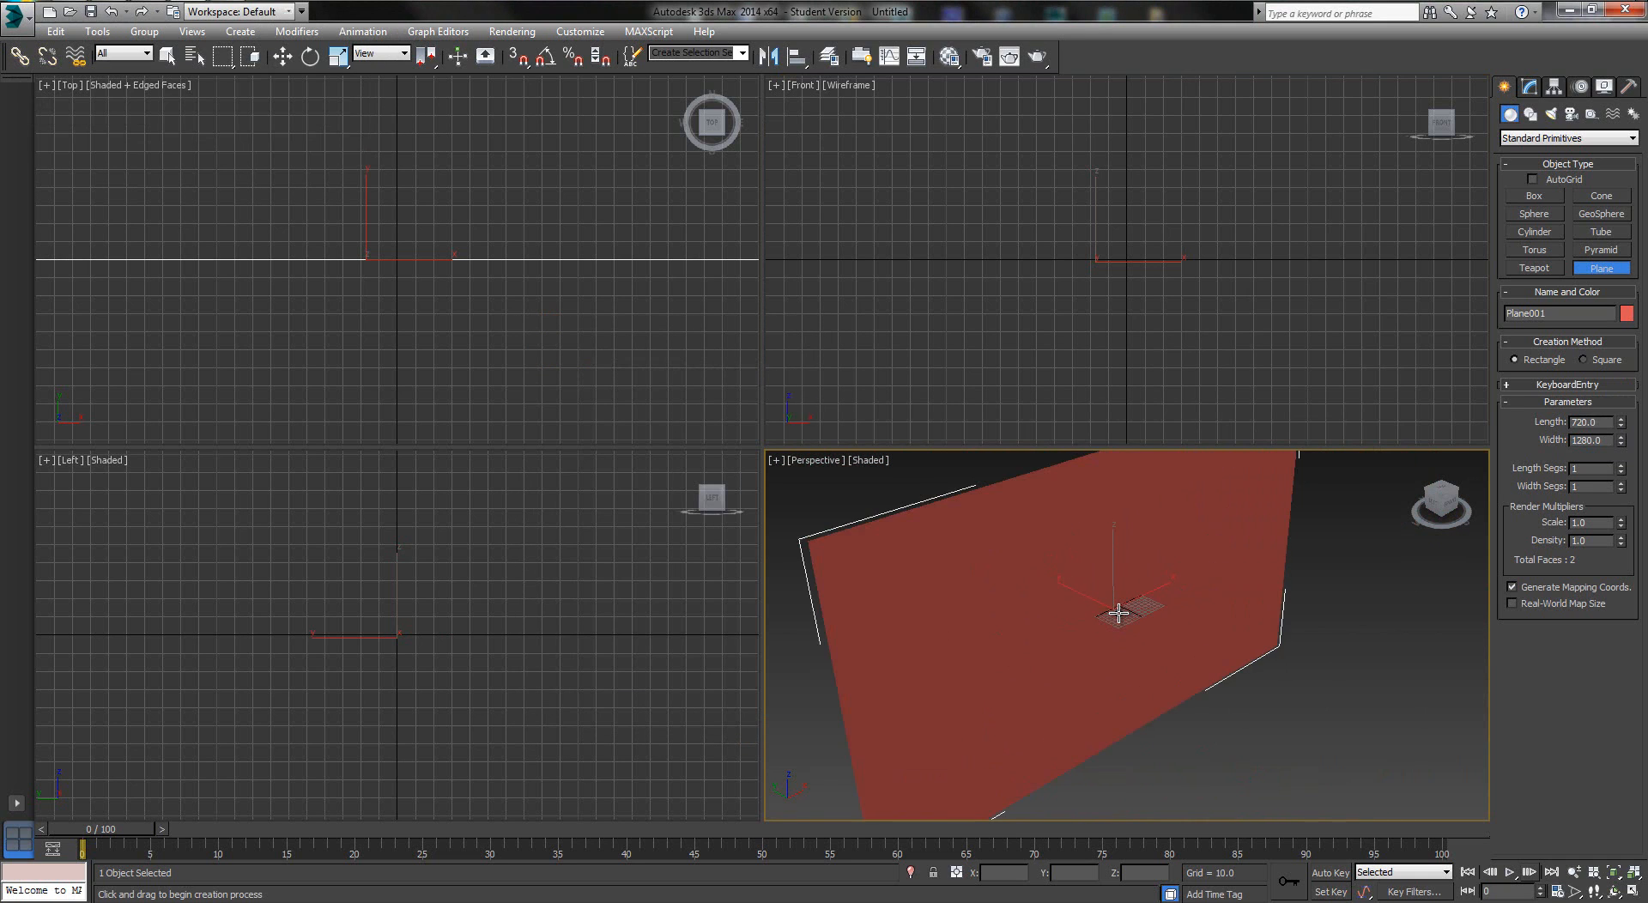
{"action": "scroll", "coordinate": [1119, 612], "scroll_direction": "up", "scroll_amount": 2}
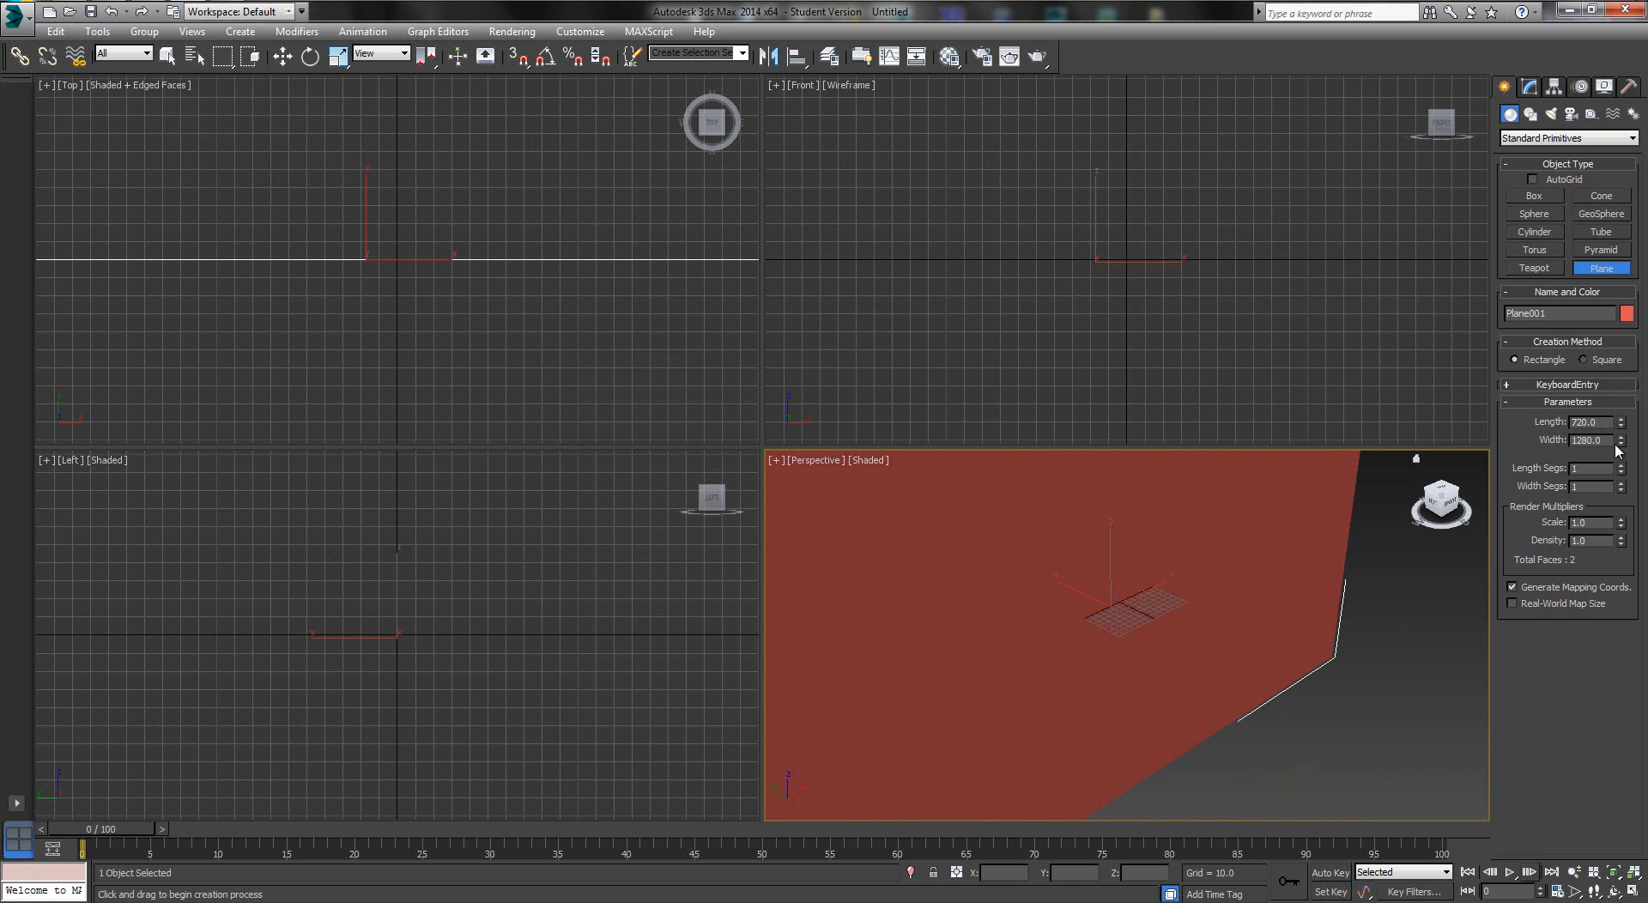
{"action": "key", "text": "Return"}
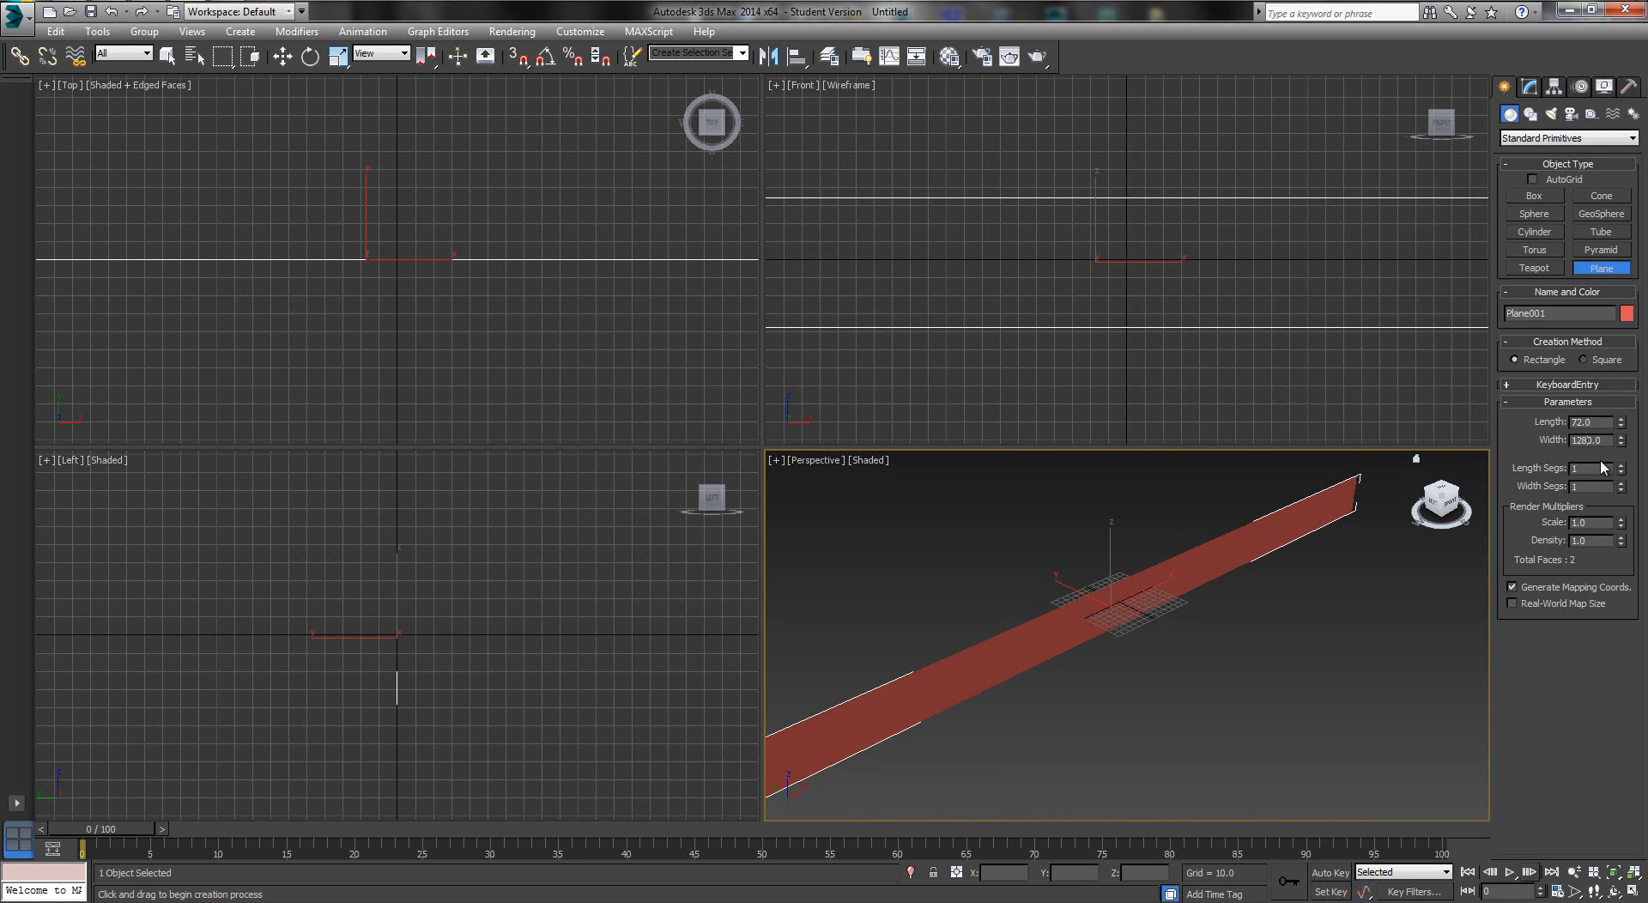
{"action": "key", "text": "Return"}
{"action": "scroll", "coordinate": [1125, 598], "scroll_direction": "up", "scroll_amount": 6}
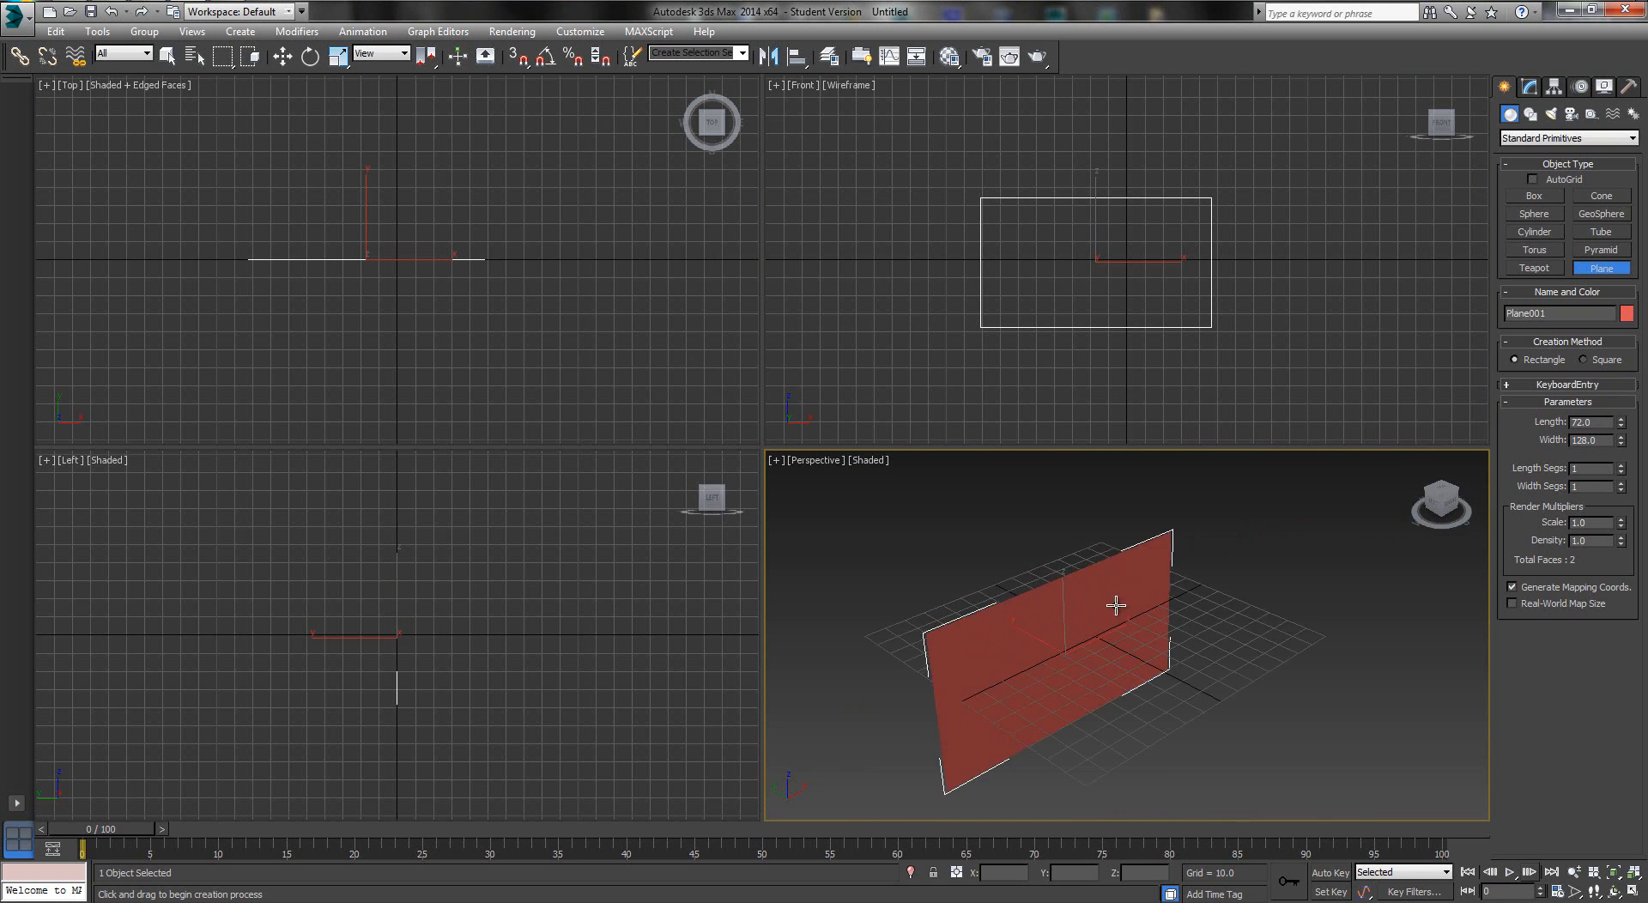
{"action": "mouse_move", "coordinate": [1143, 597]}
{"action": "middle_mouse_down"}
{"action": "mouse_move", "coordinate": [1174, 569]}
{"action": "mouse_move", "coordinate": [1118, 614]}
{"action": "middle_mouse_up"}
{"action": "scroll", "coordinate": [1168, 574], "scroll_direction": "down", "scroll_amount": 8}
{"action": "scroll", "coordinate": [1141, 573], "scroll_direction": "up", "scroll_amount": 4}
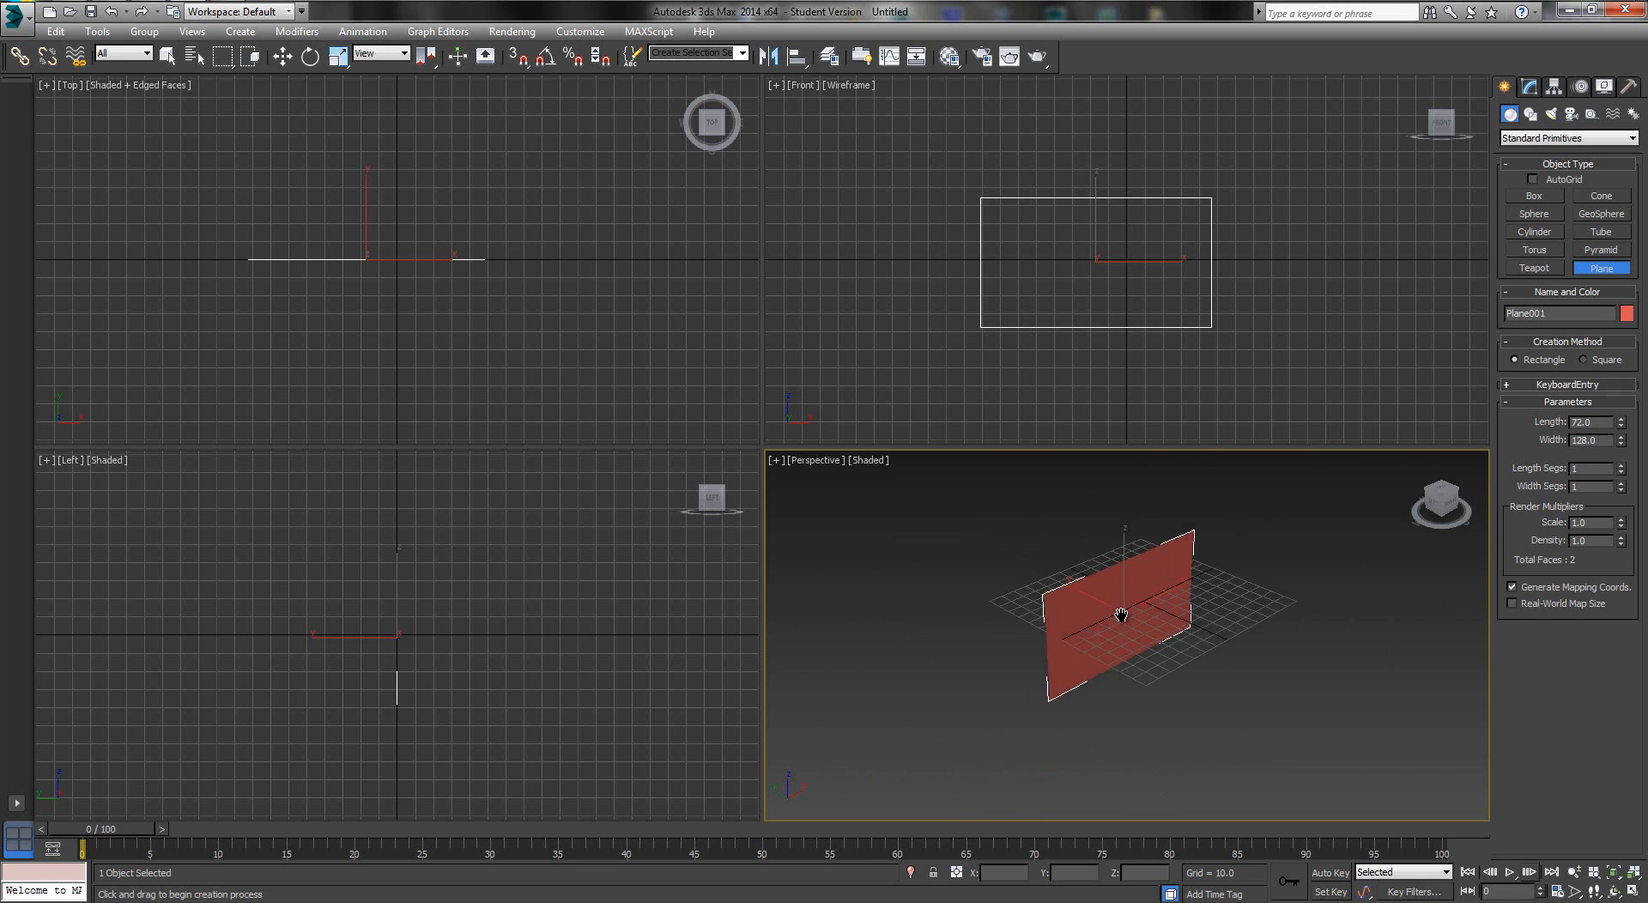
{"action": "scroll", "coordinate": [1120, 616], "scroll_direction": "up", "scroll_amount": 4}
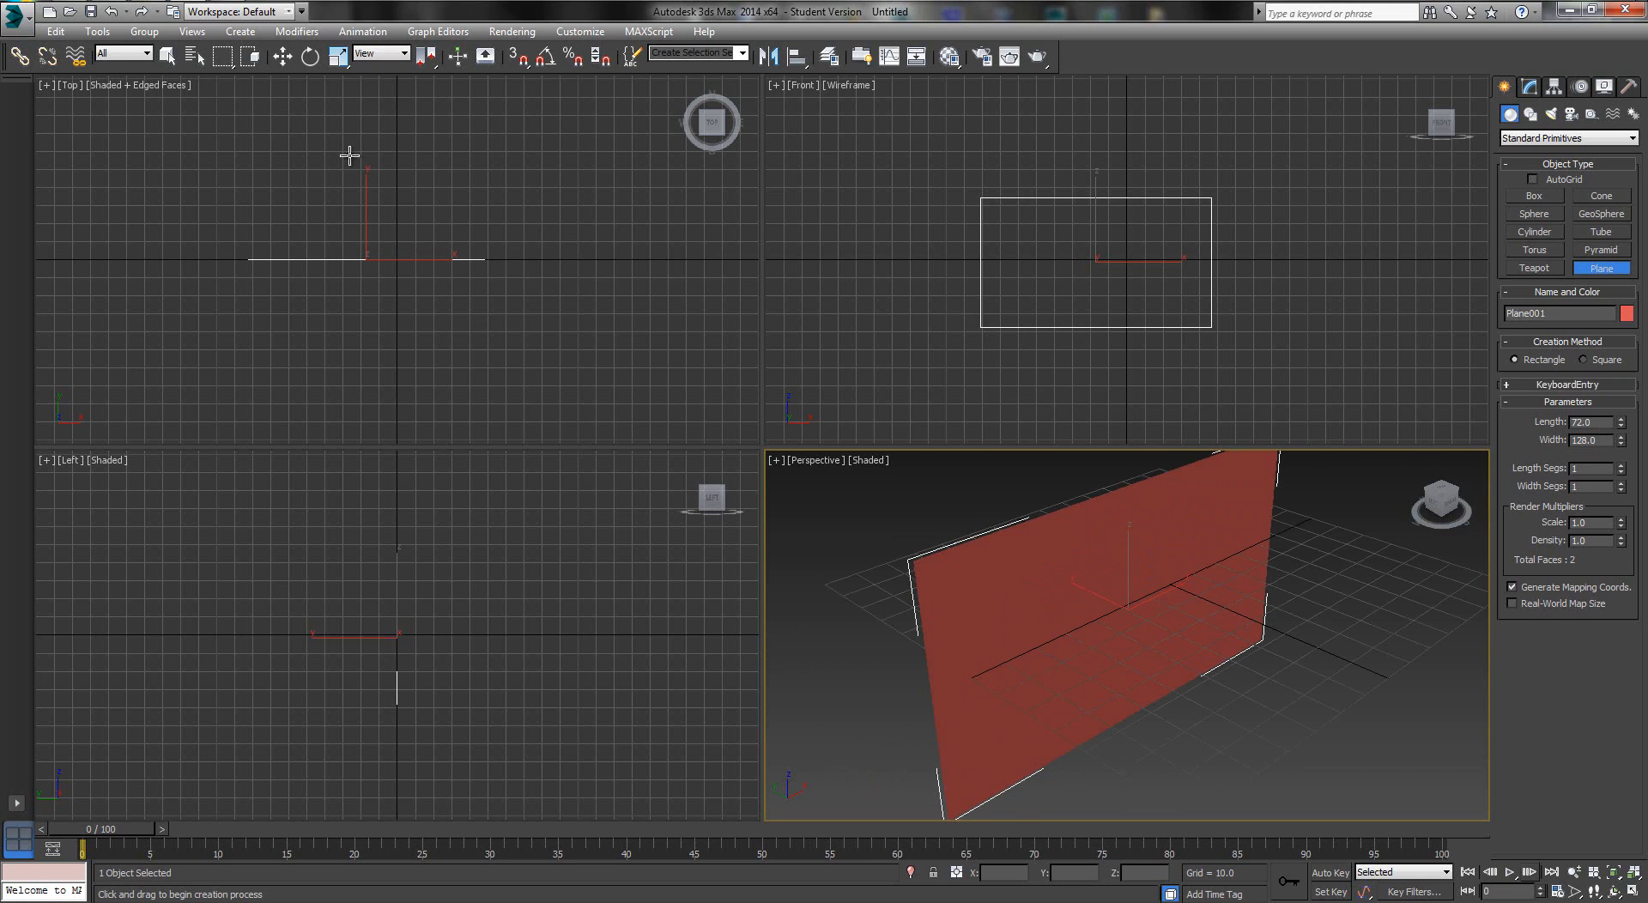
Centre the plane on the origin by setting its X and Z positions to 0
{"action": "left_click", "coordinate": [283, 57]}
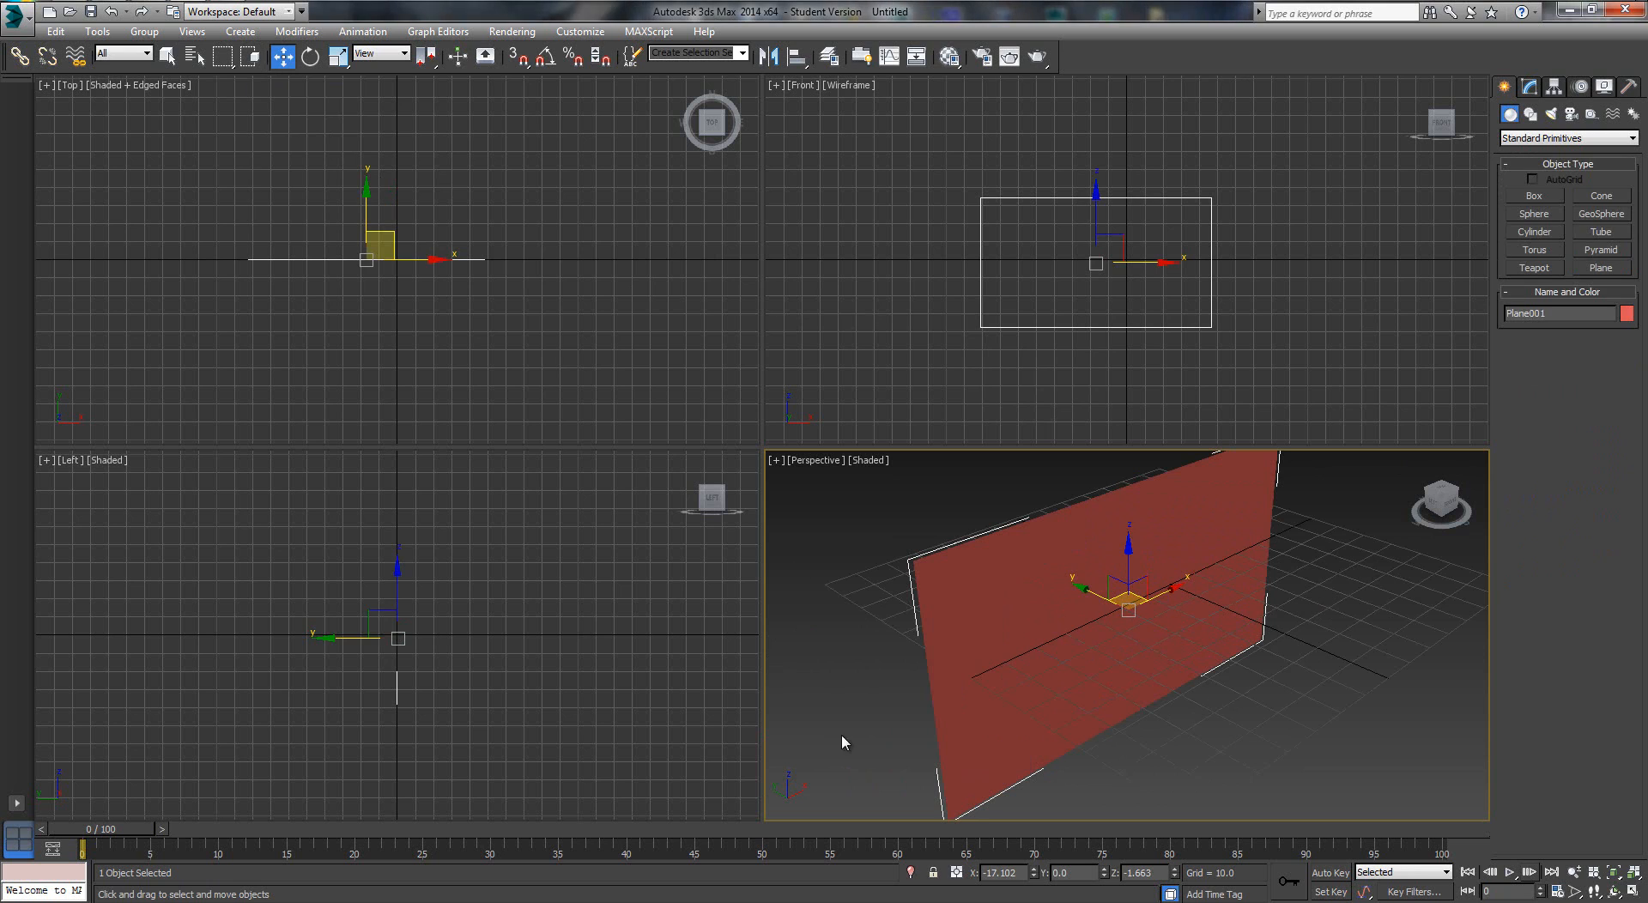
{"action": "left_click", "coordinate": [1025, 873]}
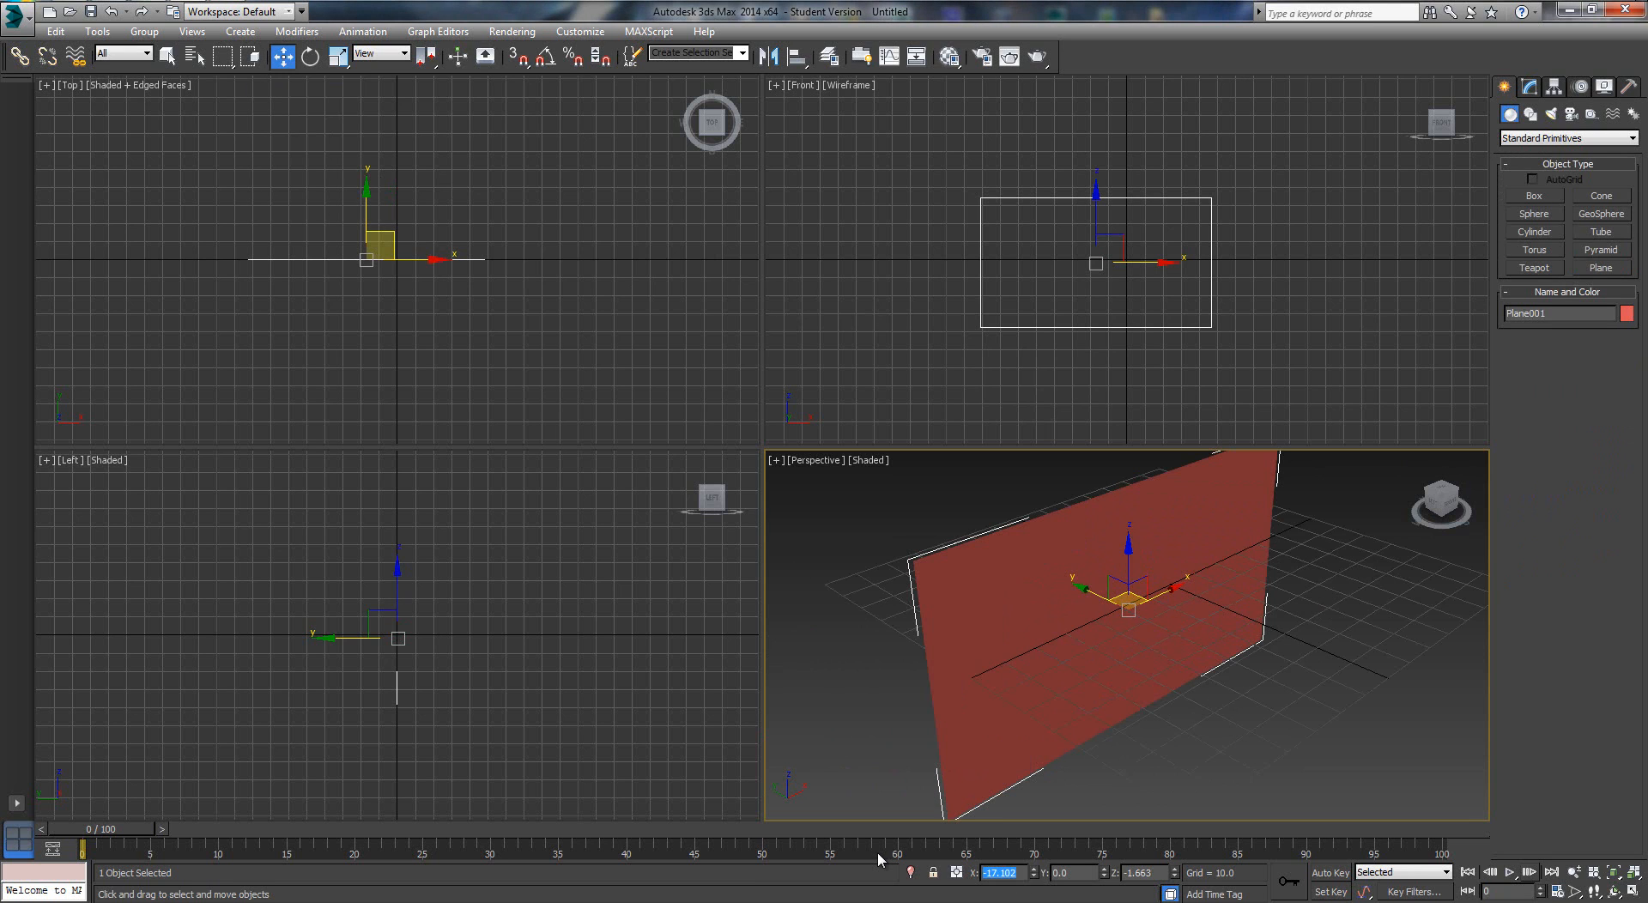
{"action": "type", "text": "0"}
{"action": "key", "text": "Tab"}
{"action": "key", "text": "Tab"}
{"action": "type", "text": "0"}
{"action": "key", "text": "Return"}
Maximize the Perspective viewport and select the plane, keeping the grid displayed
{"action": "left_click", "coordinate": [1275, 707]}
{"action": "key", "text": "alt+w"}
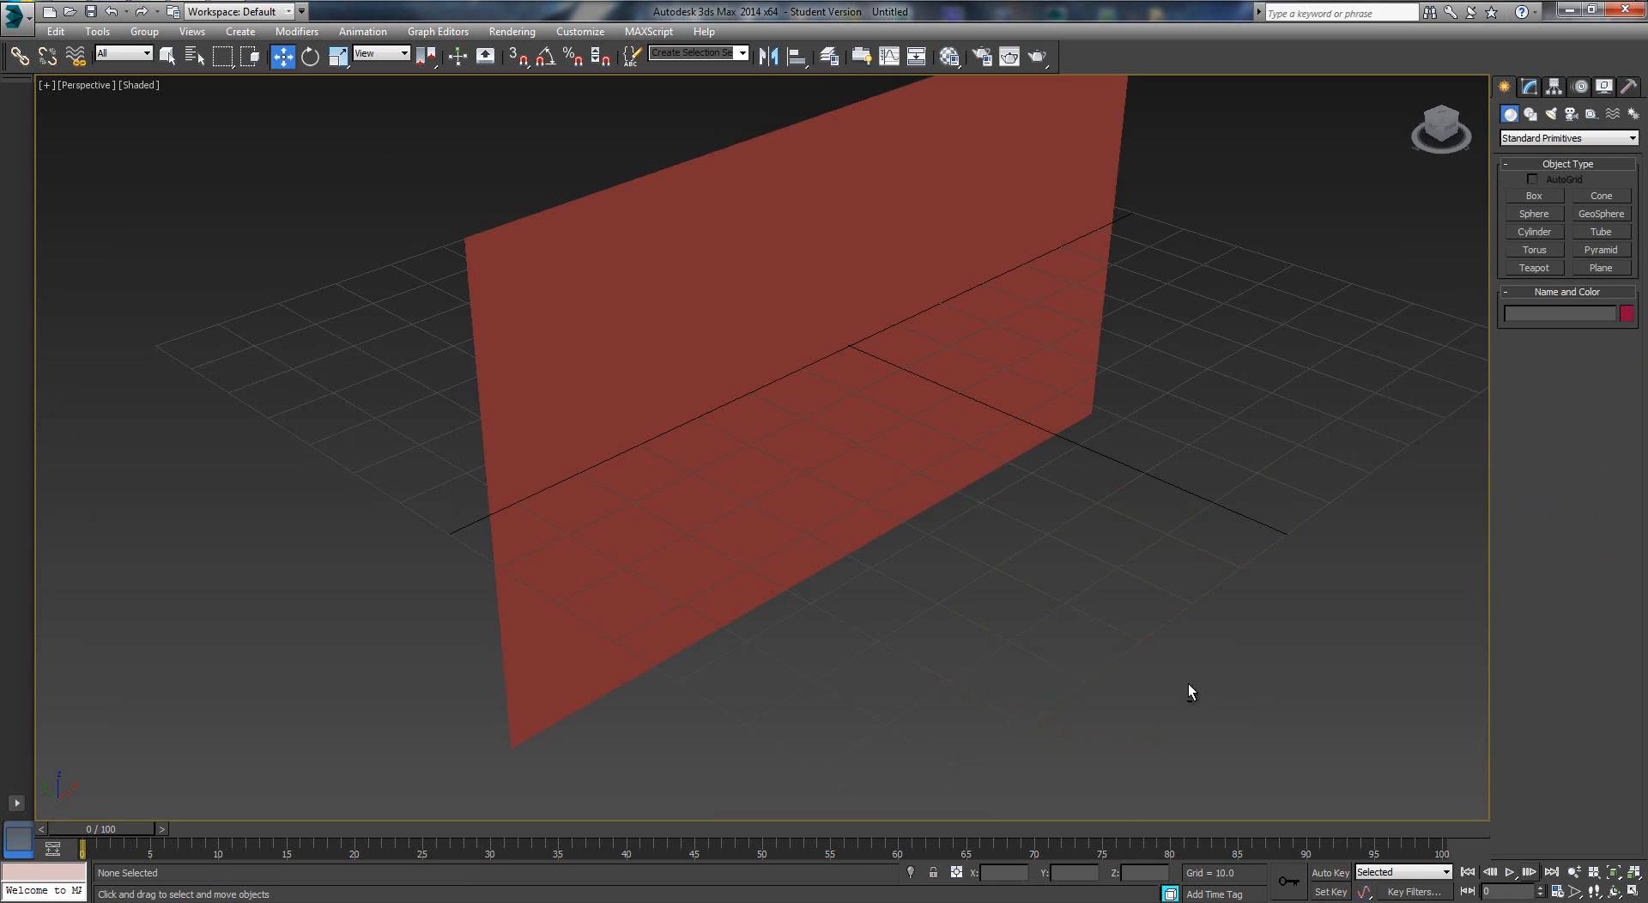
{"action": "middle_click_drag", "start_coordinate": [1188, 683], "coordinate": [1056, 687], "text": "alt"}
{"action": "scroll", "coordinate": [1085, 683], "scroll_direction": "down", "scroll_amount": 3}
{"action": "scroll", "coordinate": [1083, 684], "scroll_direction": "up", "scroll_amount": 3}
{"action": "key", "text": "g"}
{"action": "left_click", "coordinate": [802, 483]}
{"action": "key", "text": "g"}
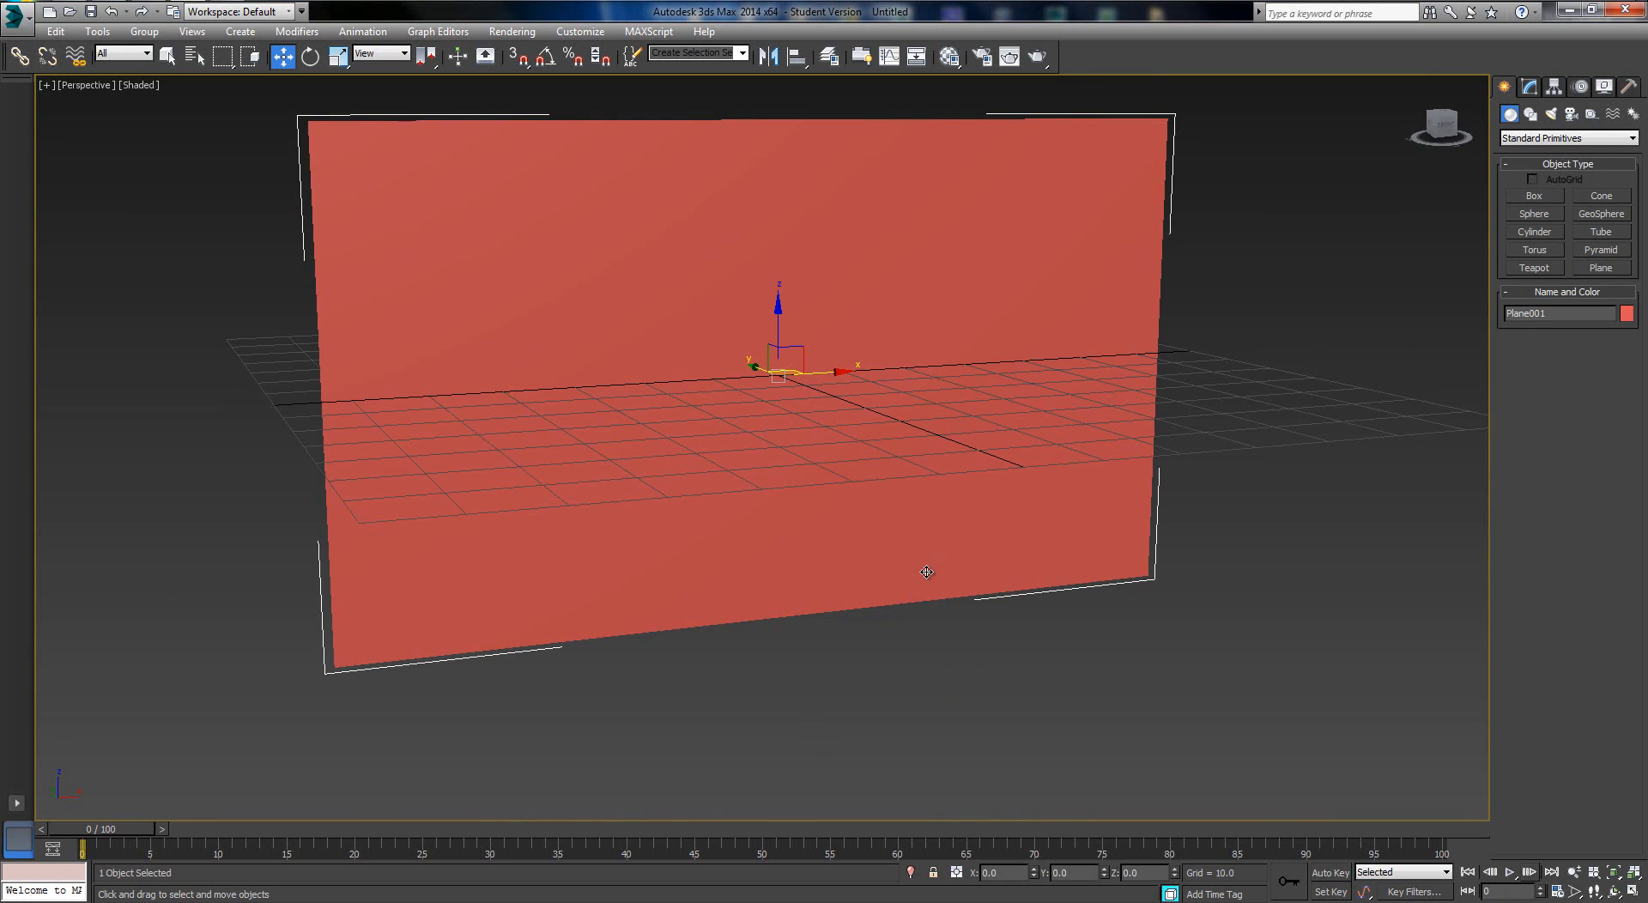
{"action": "middle_click_drag", "start_coordinate": [926, 572], "coordinate": [909, 576], "text": "alt"}
Reset the three textured sample slots in the Material Editor to default materials
{"action": "key", "text": "m"}
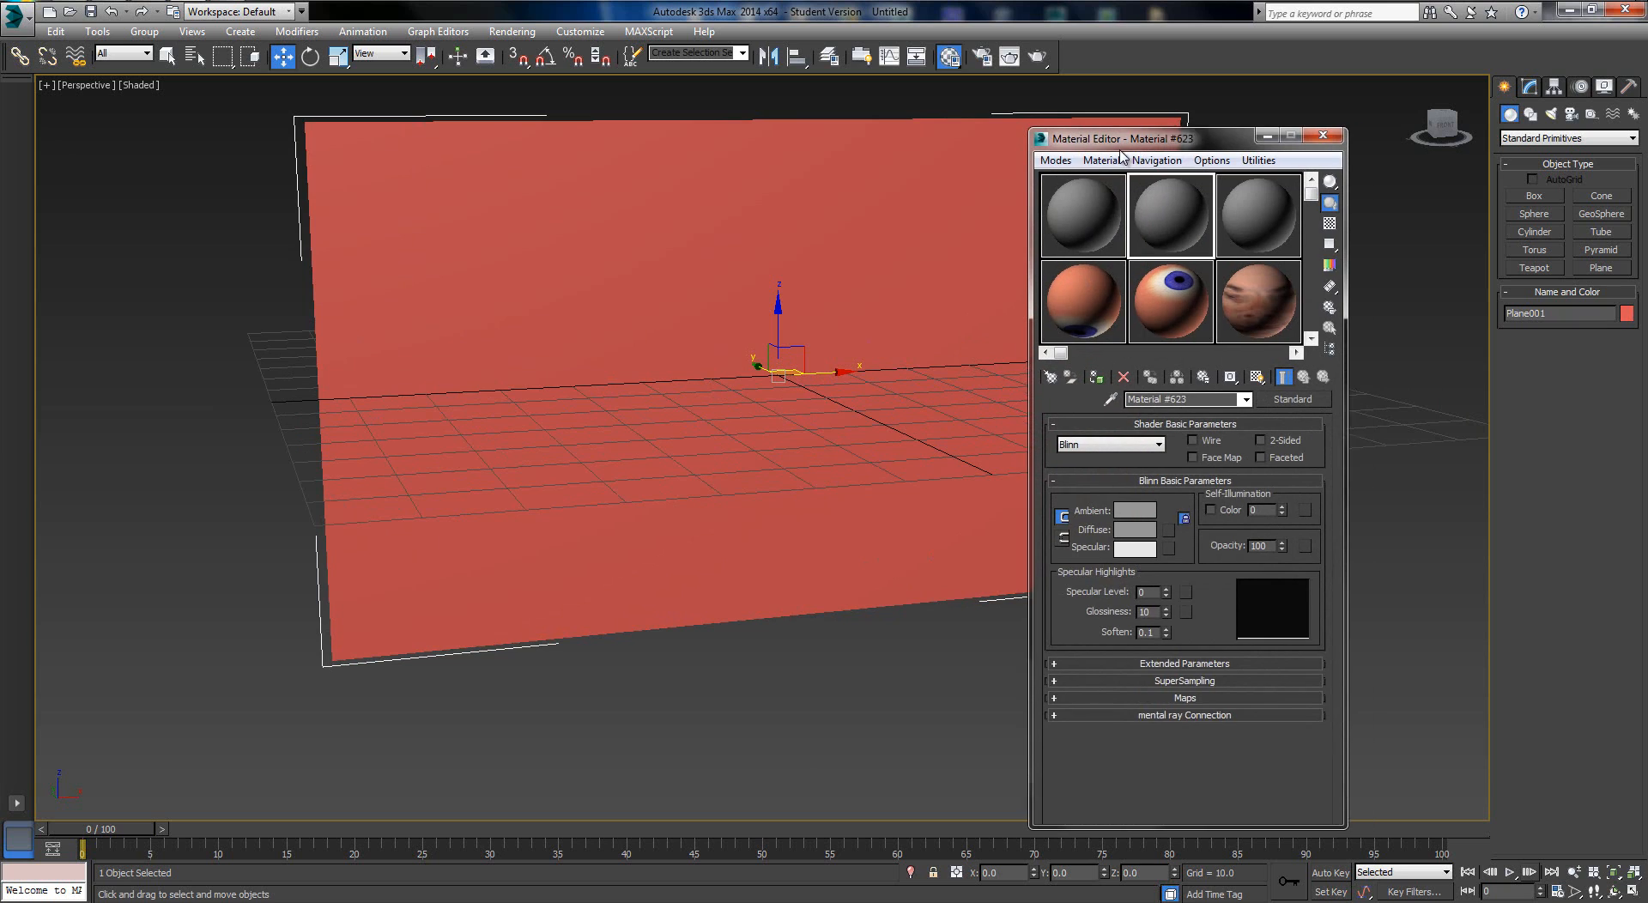
{"action": "left_click", "coordinate": [1098, 295]}
{"action": "left_click", "coordinate": [1129, 381]}
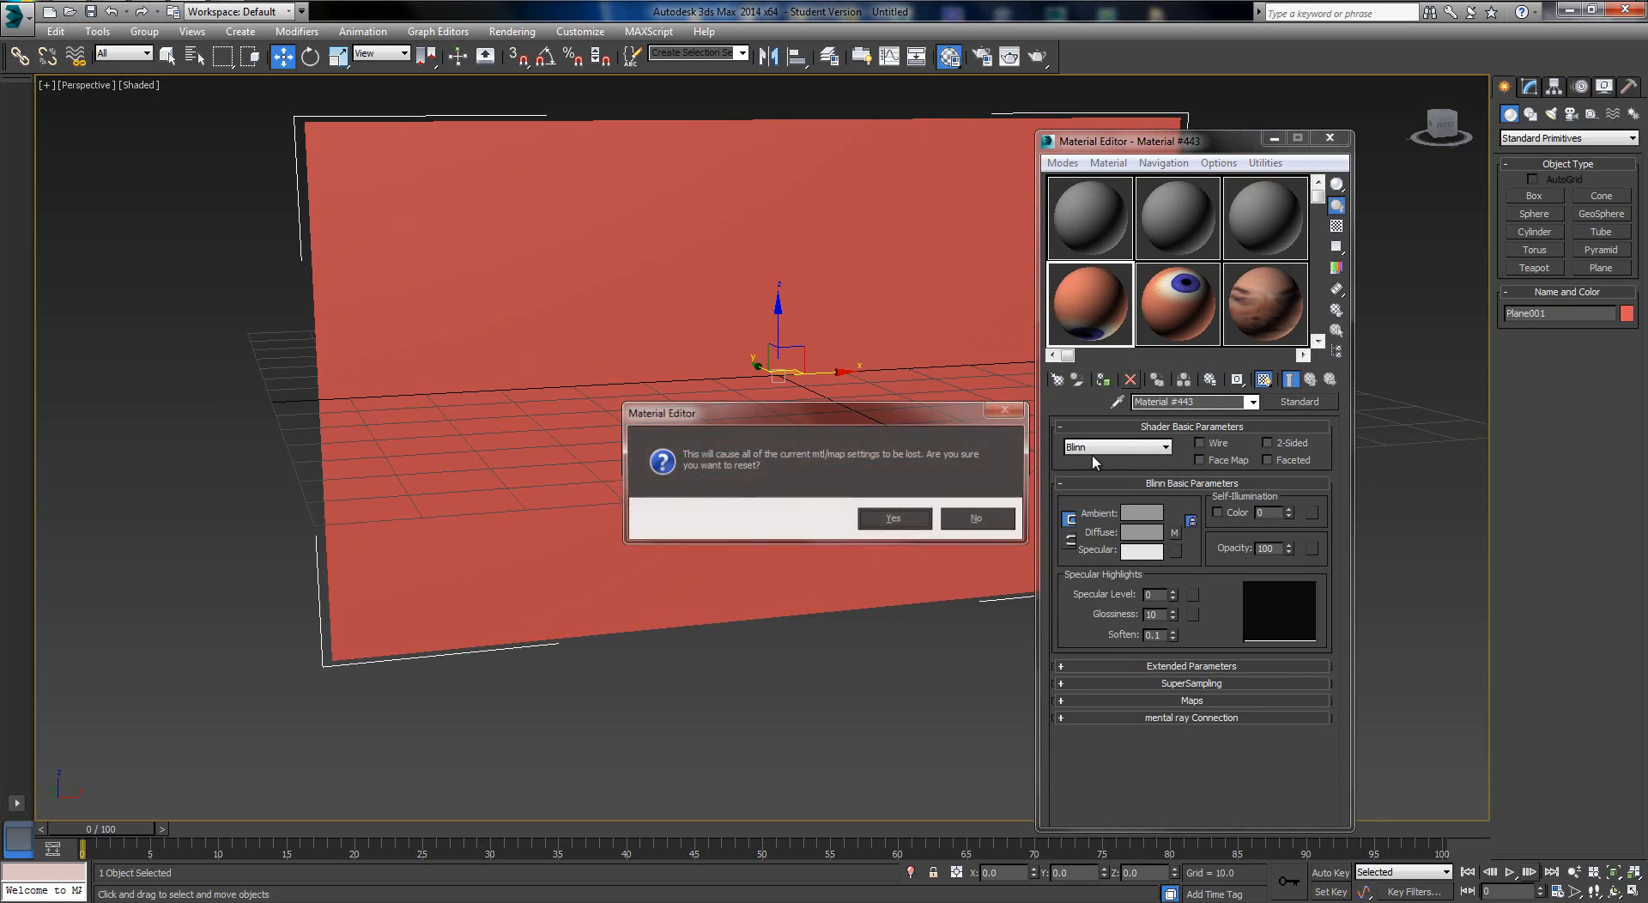
{"action": "left_click", "coordinate": [886, 517]}
{"action": "left_click", "coordinate": [1129, 380]}
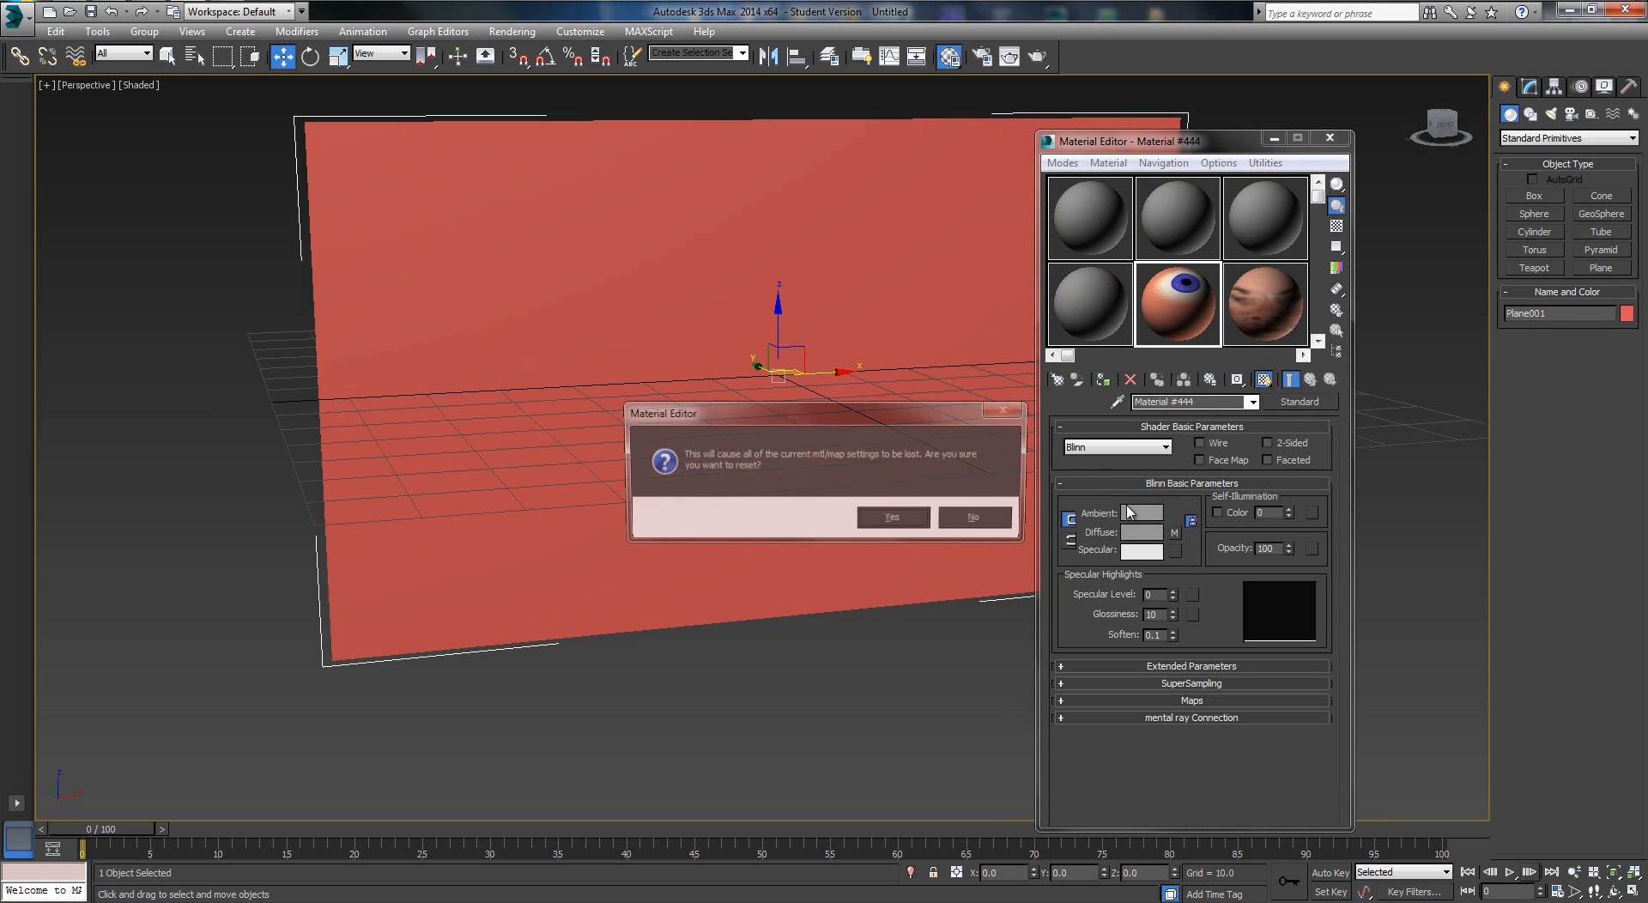
{"action": "left_click", "coordinate": [888, 516]}
{"action": "left_click", "coordinate": [1266, 304]}
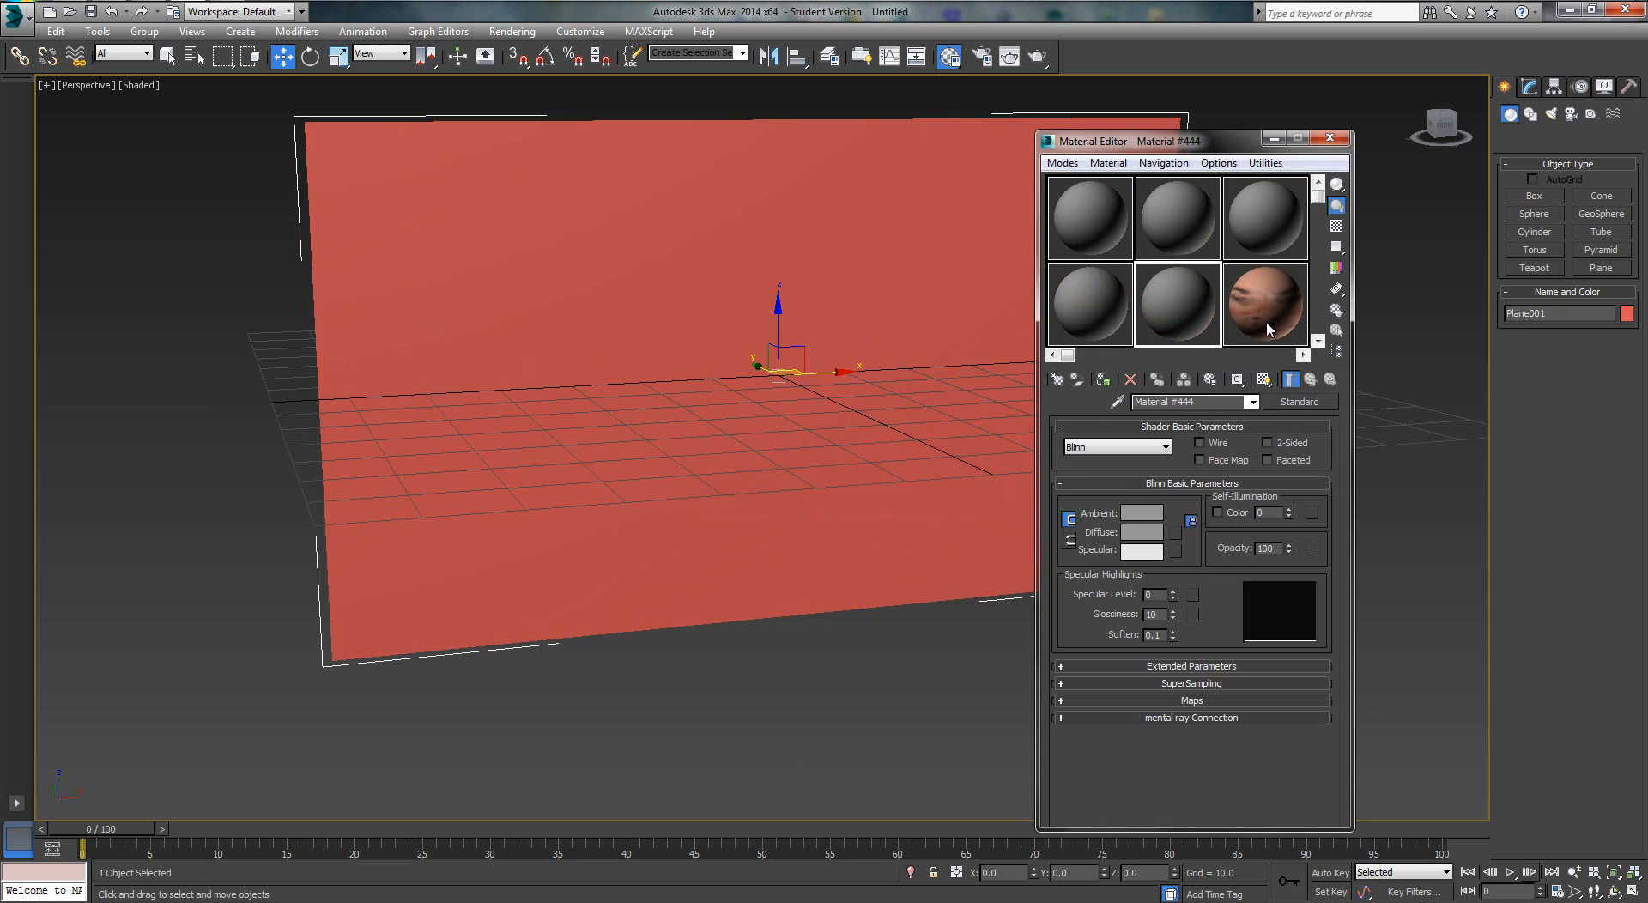
{"action": "left_click", "coordinate": [1130, 380]}
{"action": "left_click", "coordinate": [893, 519]}
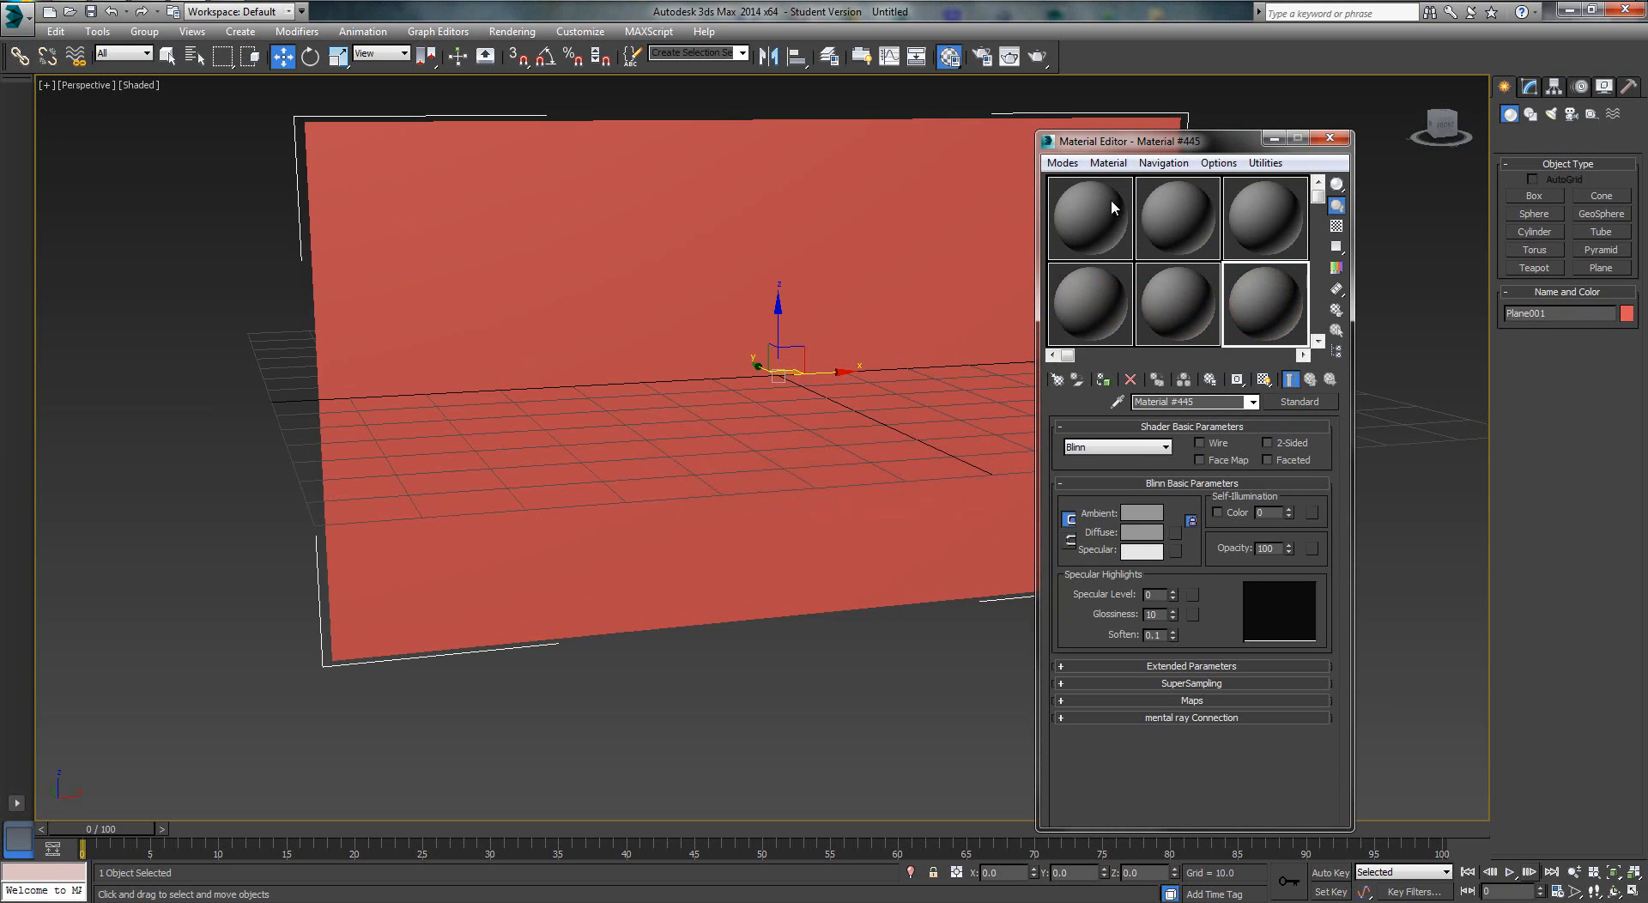
Load the Crouching Video file from its folder into the first material sample slot as the diffuse map
{"action": "left_click", "coordinate": [1111, 198]}
{"action": "left_click_drag", "start_coordinate": [1130, 140], "coordinate": [1238, 139]}
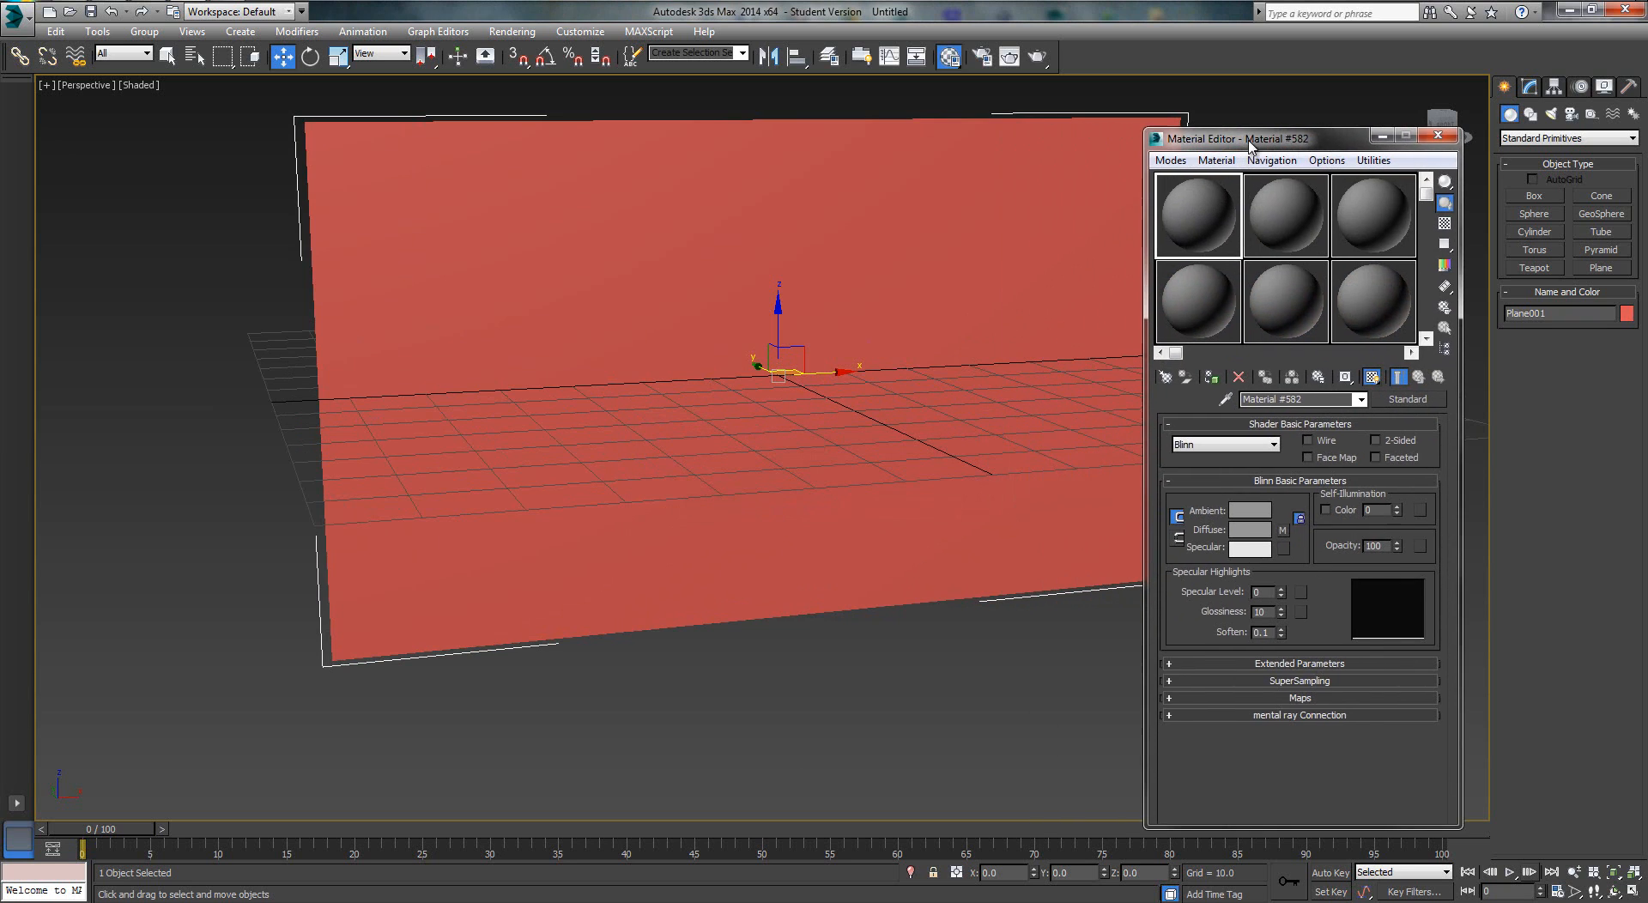
{"action": "left_click", "coordinate": [141, 1]}
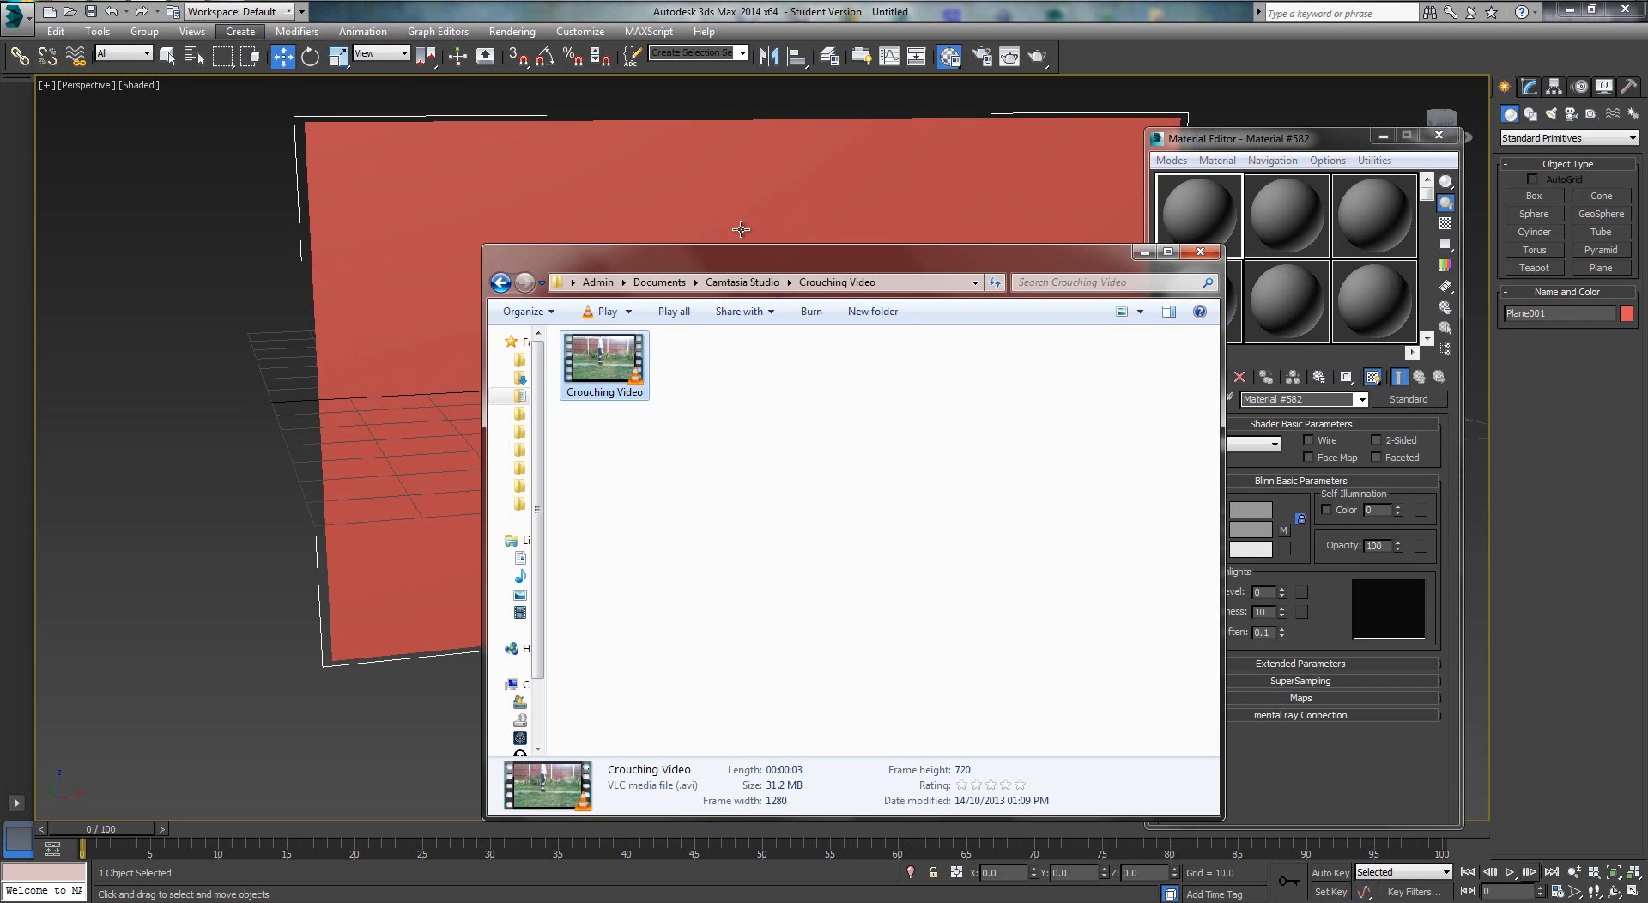
{"action": "left_click_drag", "start_coordinate": [604, 259], "coordinate": [418, 234]}
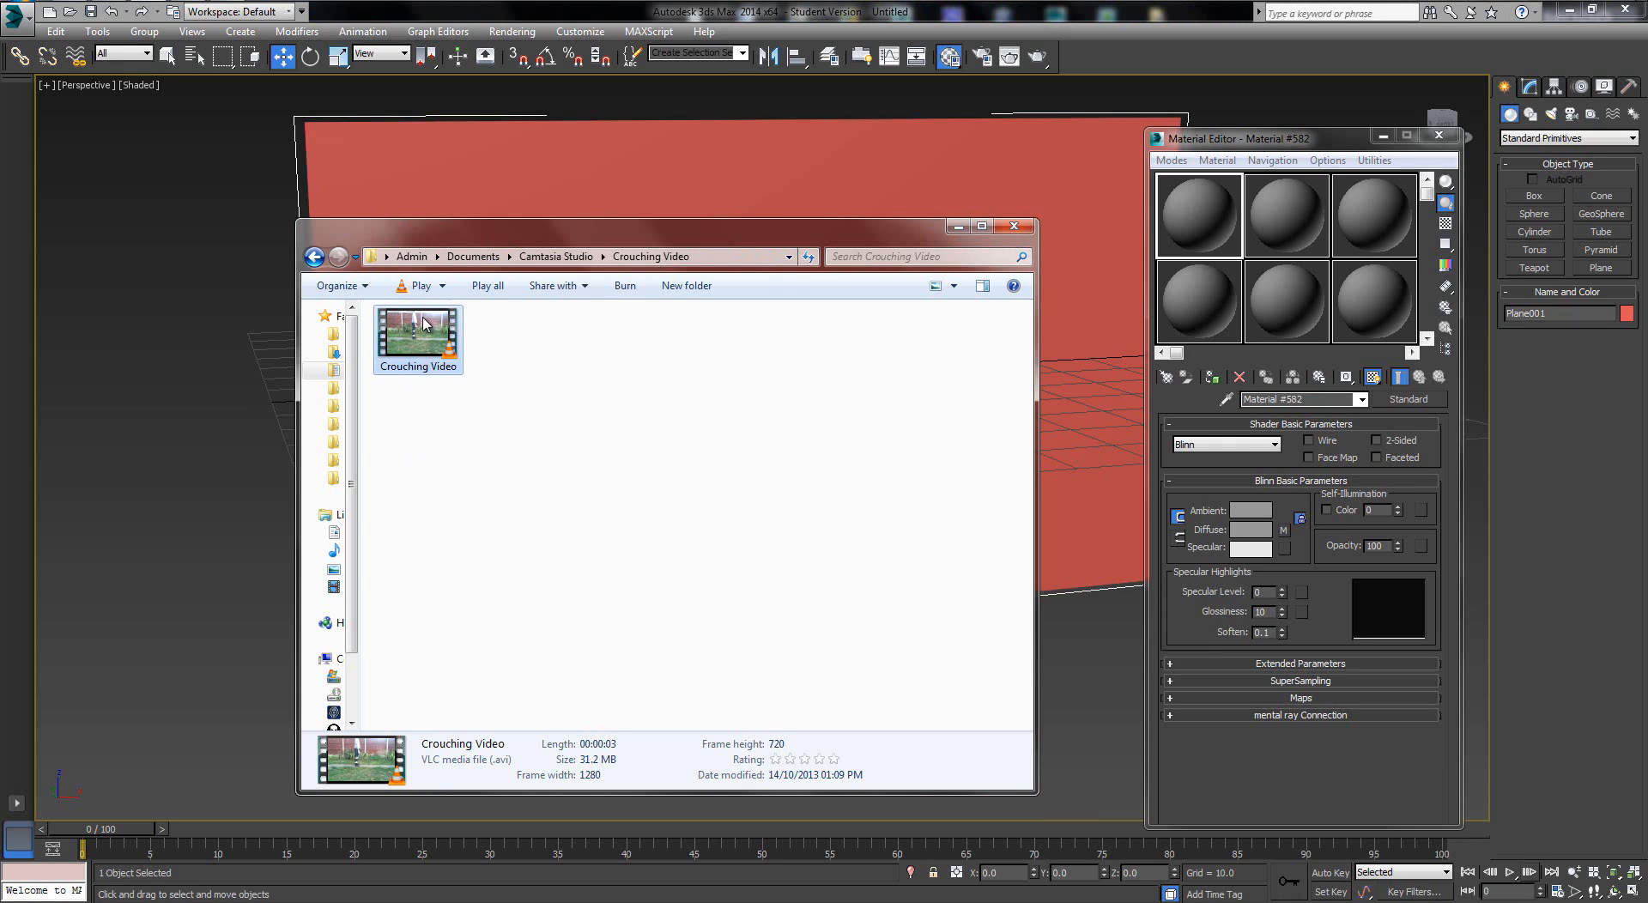
{"action": "left_click_drag", "start_coordinate": [413, 333], "coordinate": [1158, 306]}
{"action": "left_click_drag", "start_coordinate": [1205, 221], "coordinate": [1205, 220]}
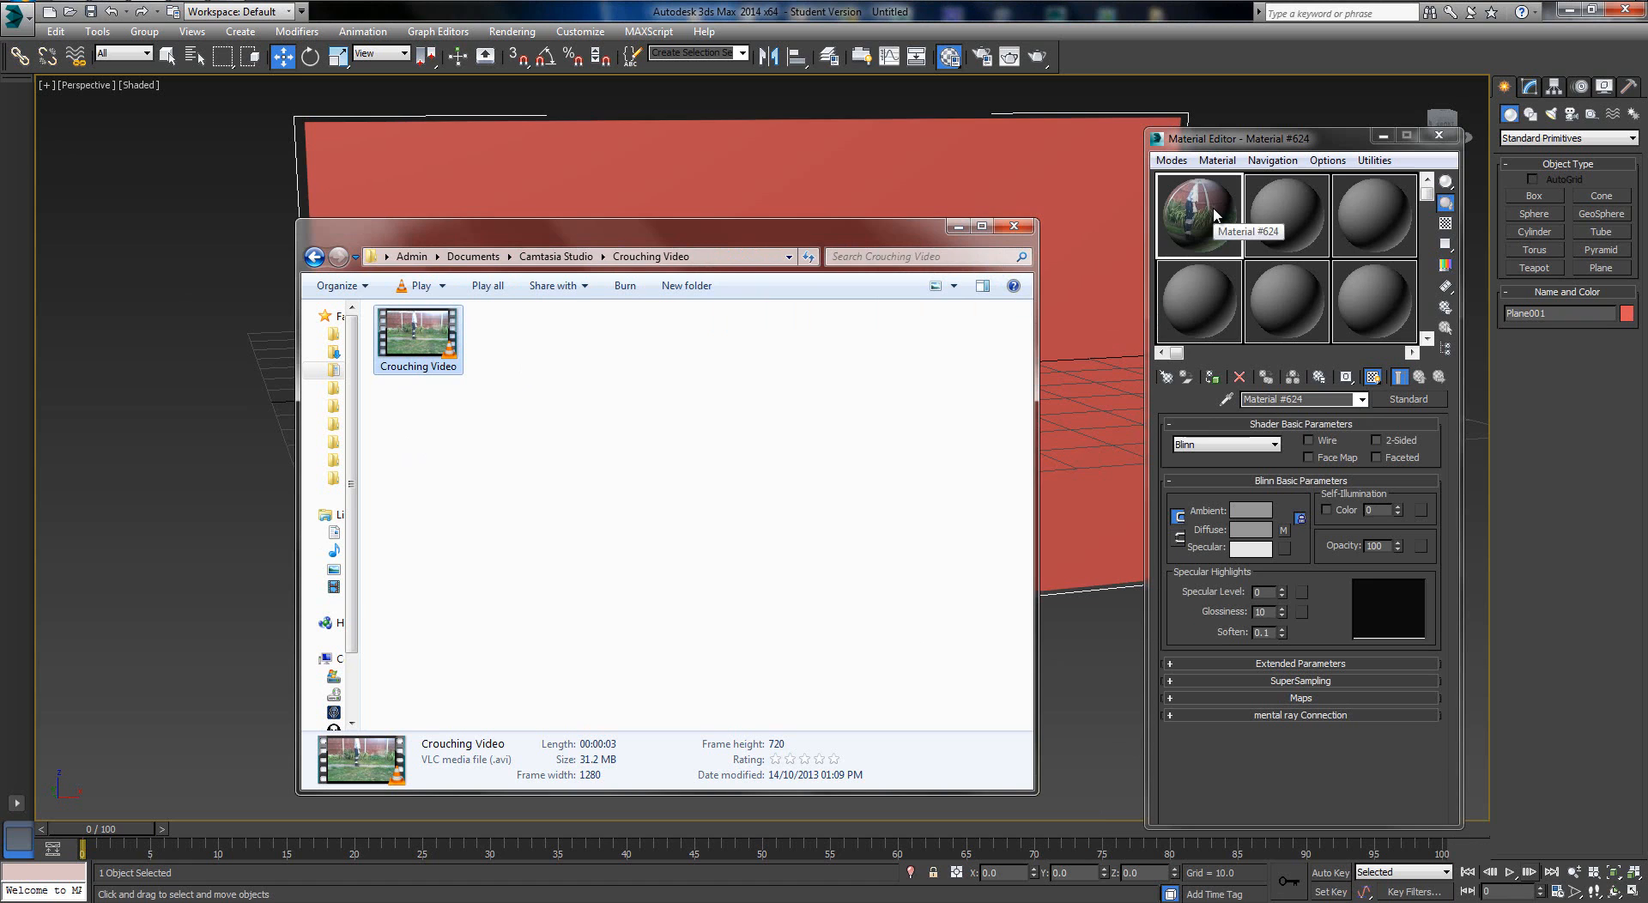
Apply the crouching video material to the plane and close the Material Editor
{"action": "left_click", "coordinate": [1206, 141]}
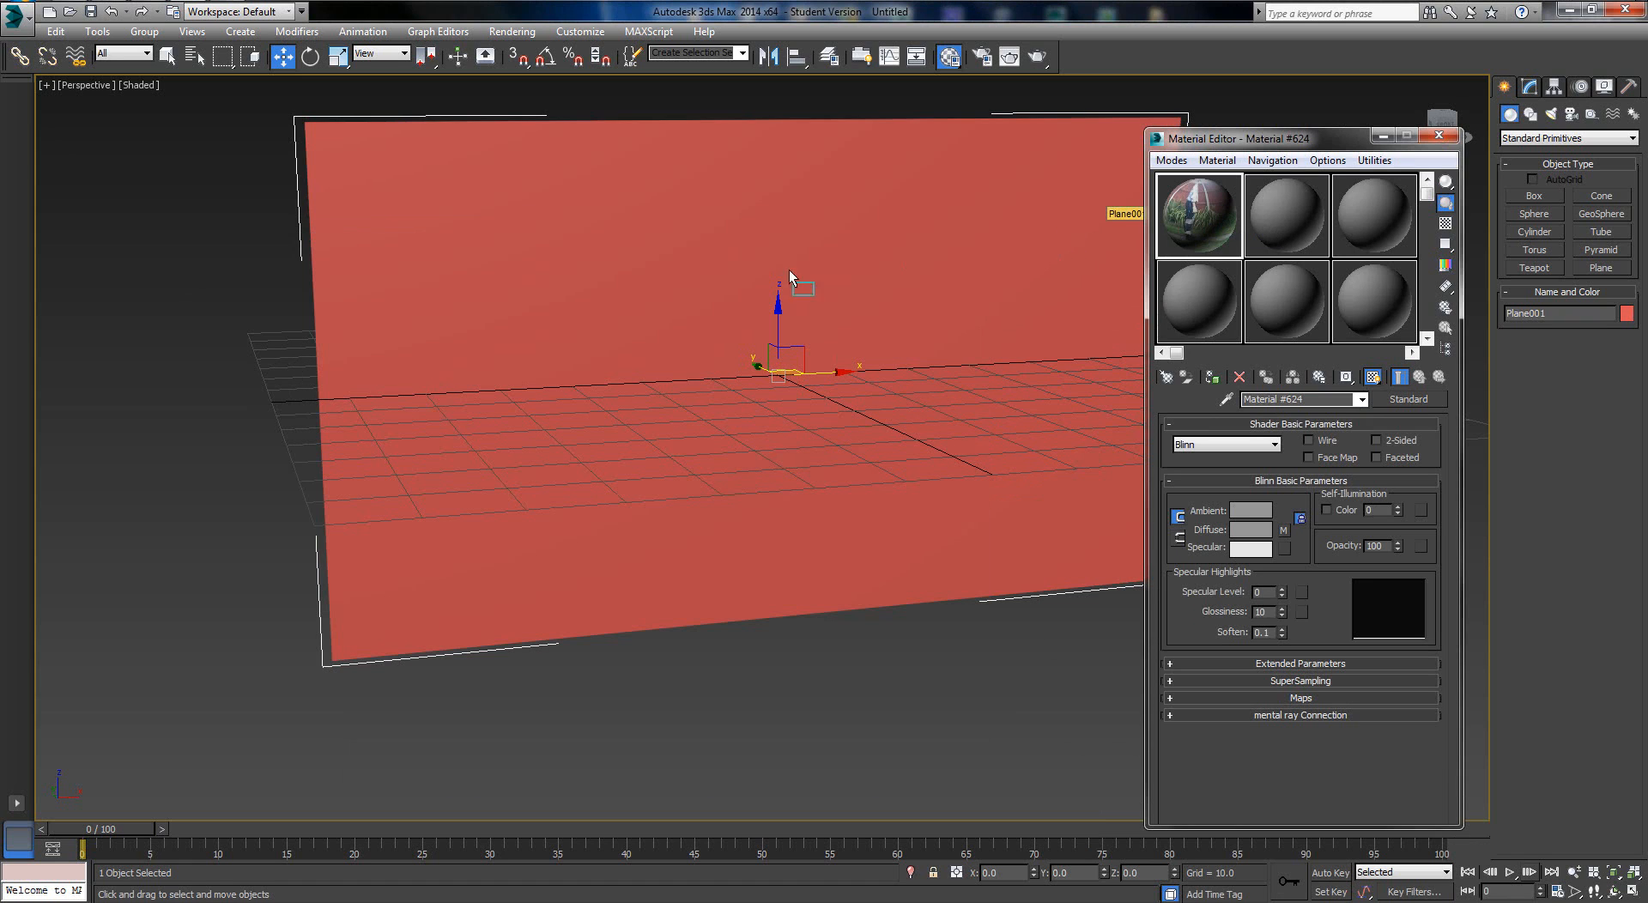
{"action": "left_click_drag", "start_coordinate": [724, 340], "coordinate": [723, 336]}
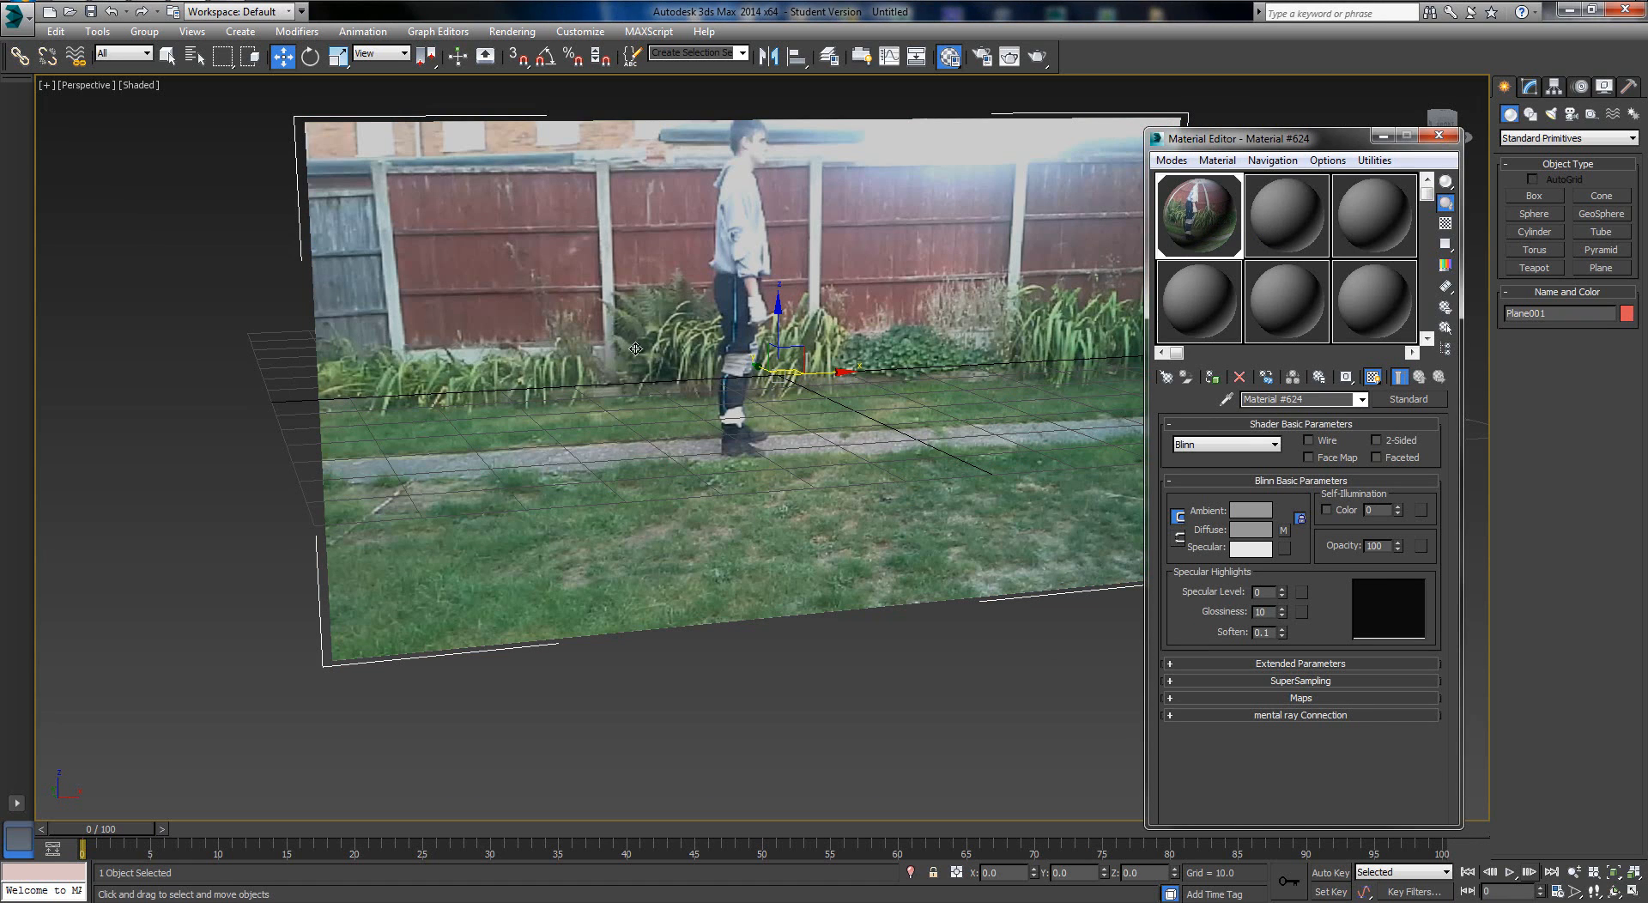
{"action": "left_click", "coordinate": [642, 497]}
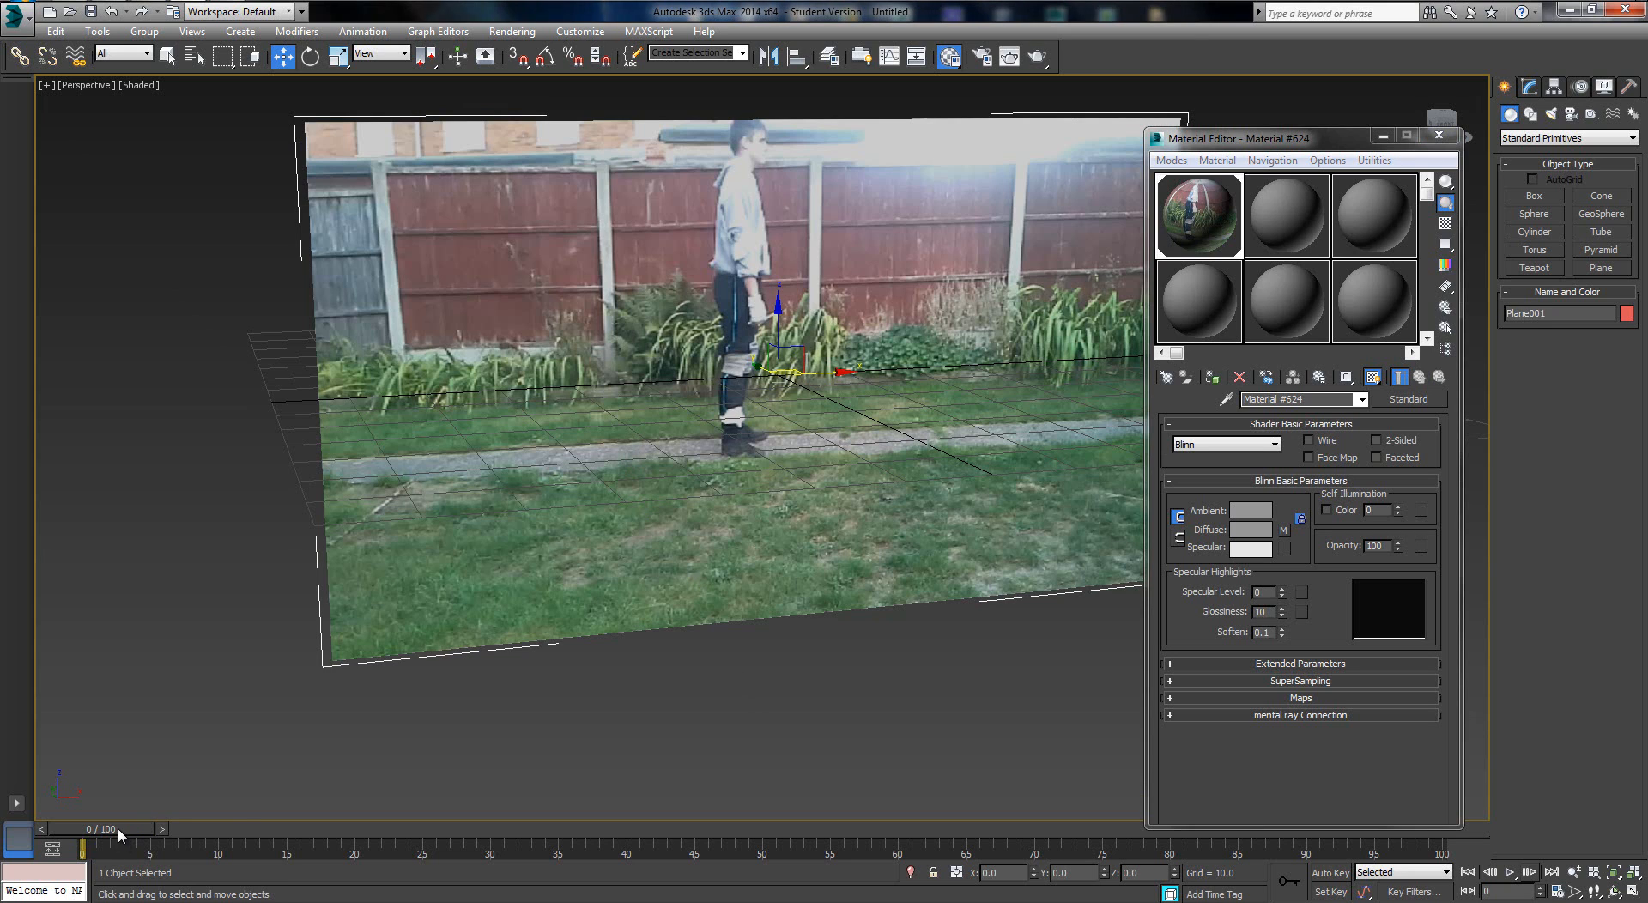
{"action": "left_click_drag", "start_coordinate": [118, 832], "coordinate": [5, 816]}
{"action": "key", "text": "w"}
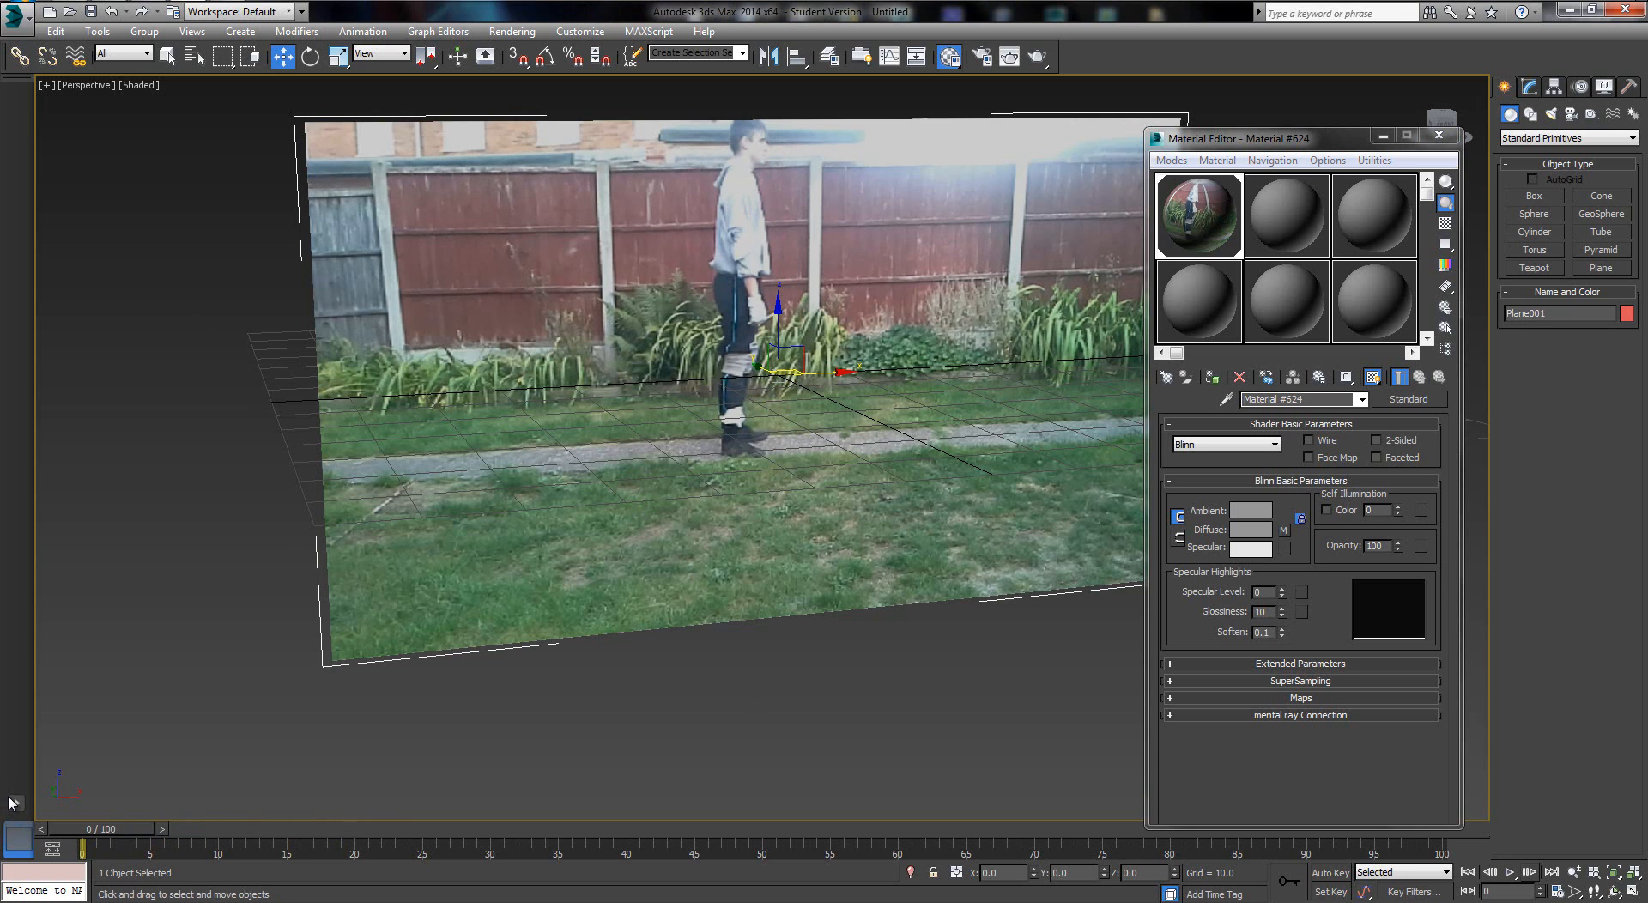
{"action": "middle_click_drag", "start_coordinate": [968, 612], "coordinate": [751, 678]}
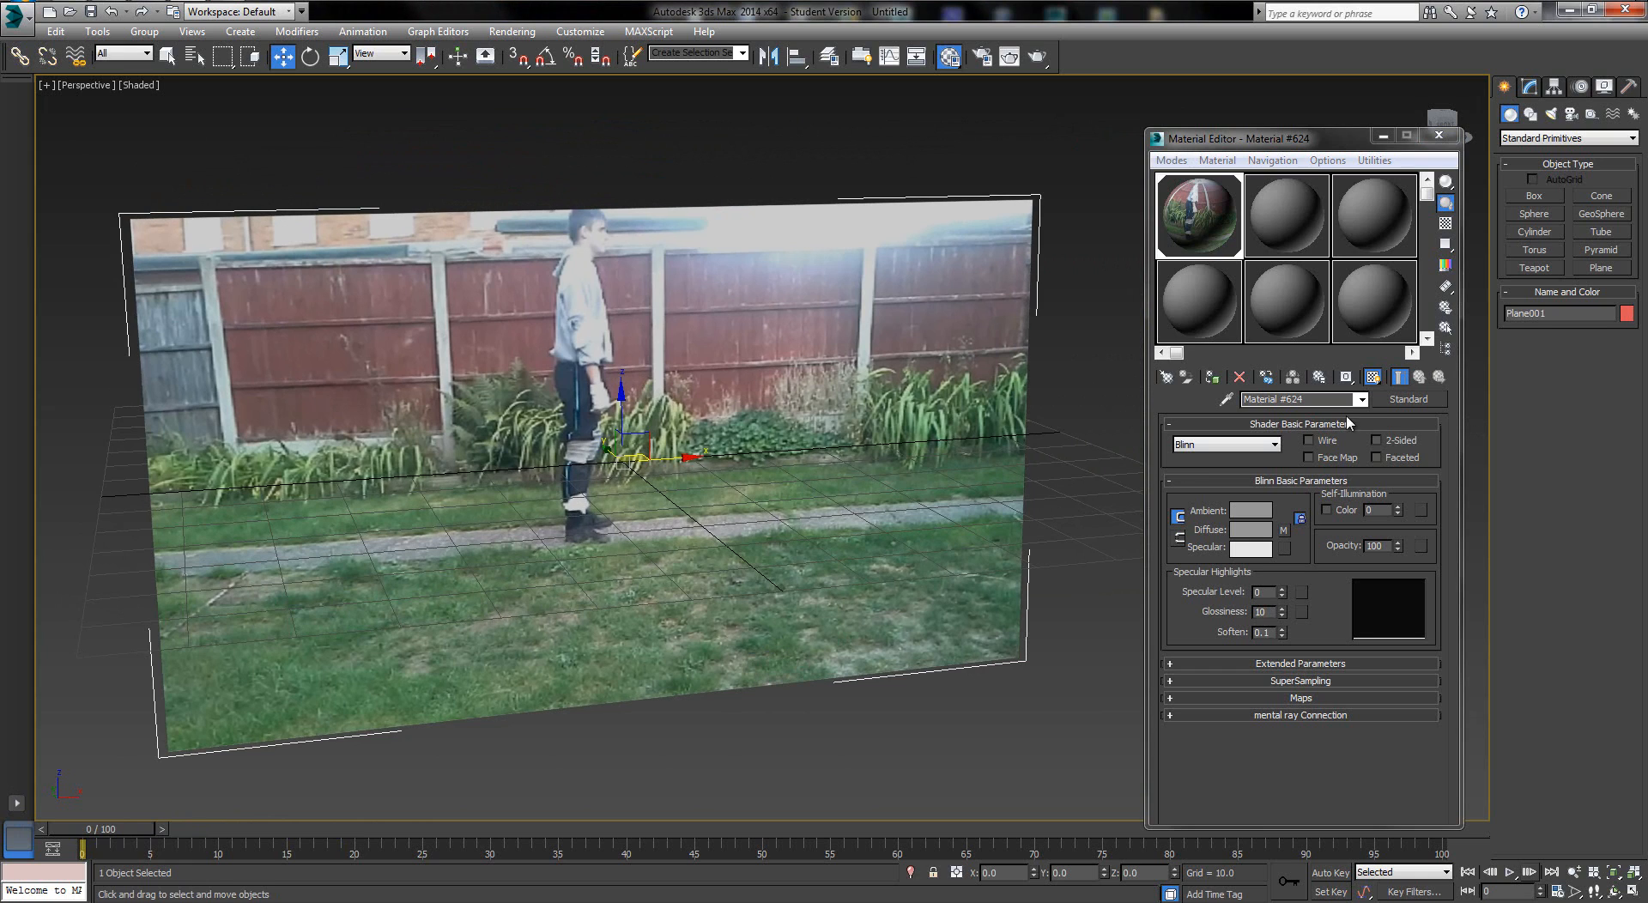
{"action": "left_click", "coordinate": [1439, 134]}
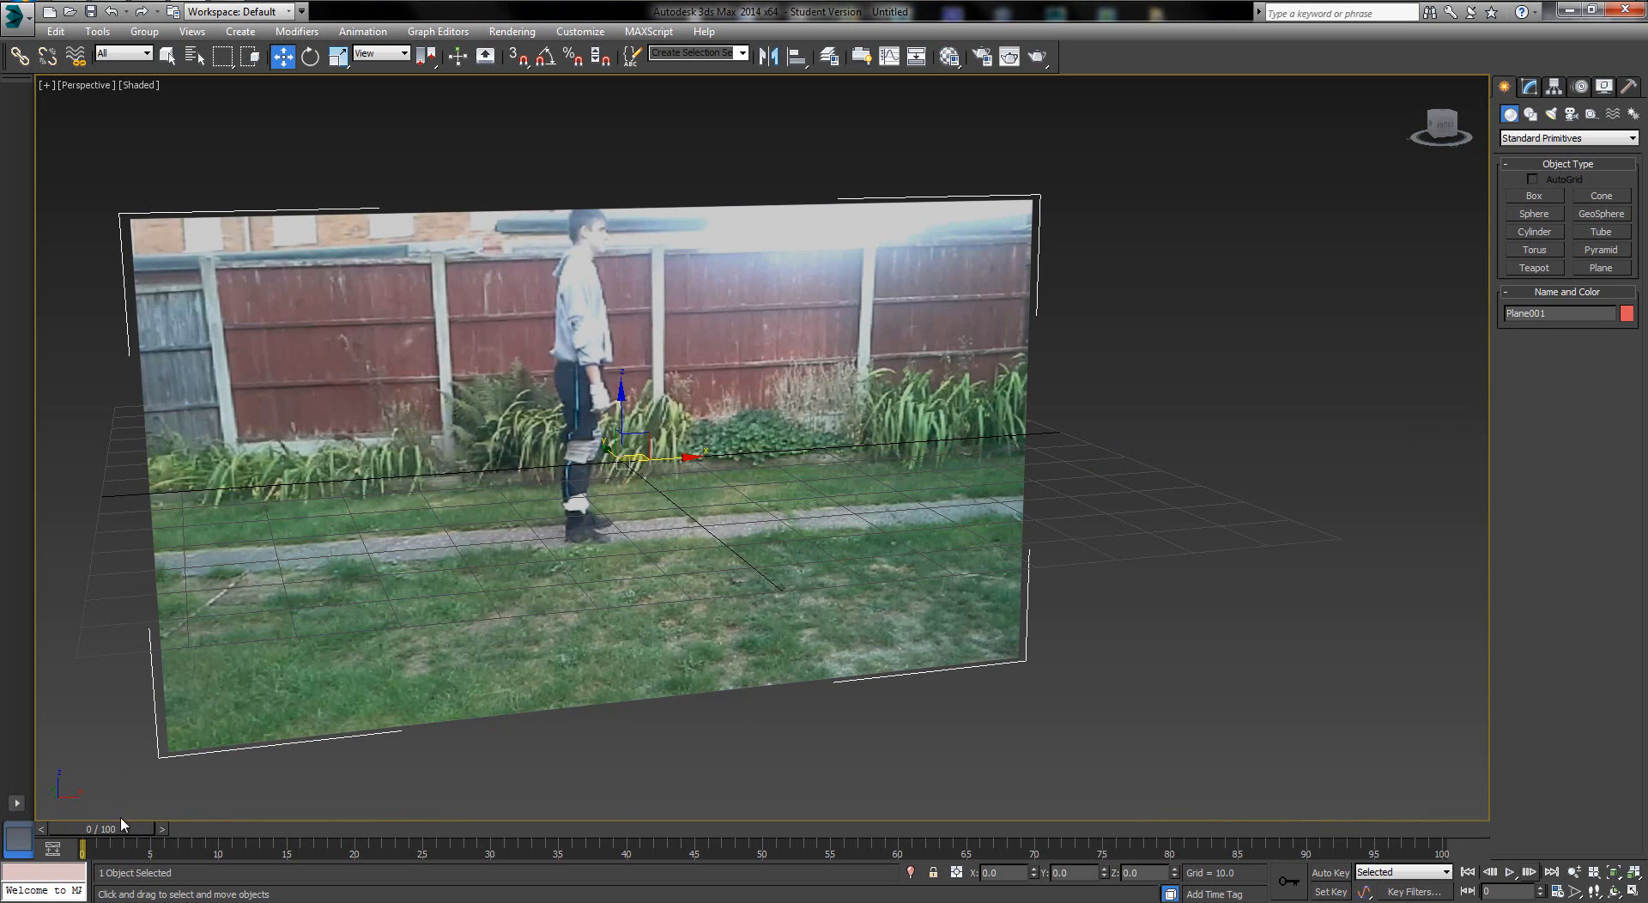
Scrub through the timeline to preview the video on the plane, returning to frame 0
{"action": "left_click_drag", "start_coordinate": [142, 830], "coordinate": [1091, 834]}
{"action": "left_click_drag", "start_coordinate": [1100, 835], "coordinate": [32, 820]}
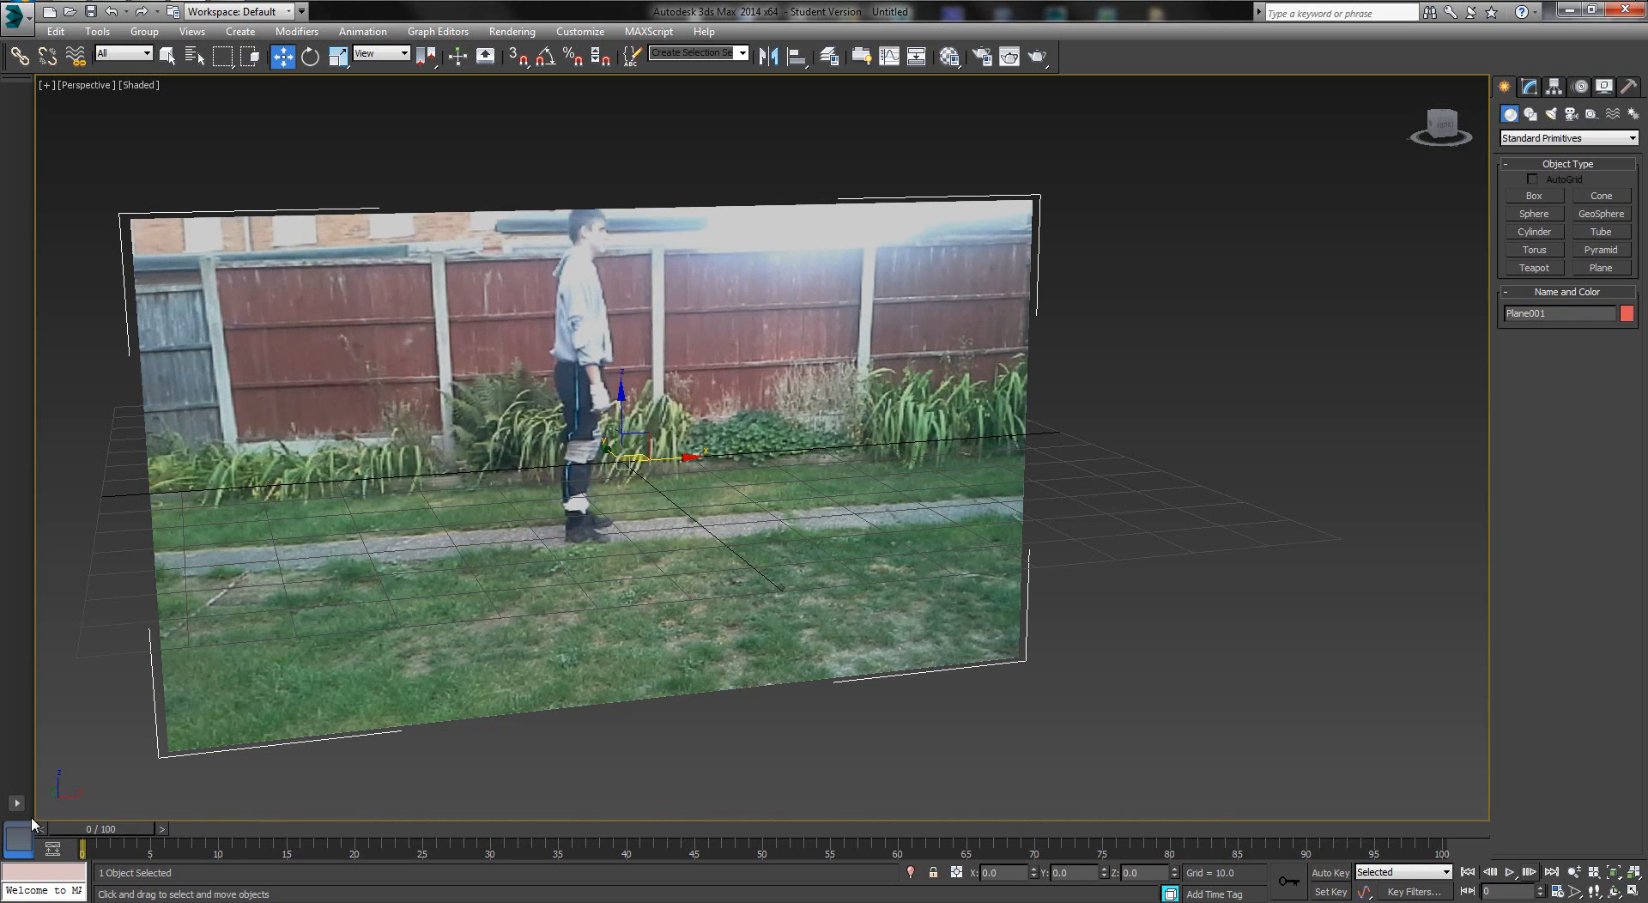
{"action": "middle_click_drag", "start_coordinate": [704, 649], "coordinate": [755, 674]}
Set the Front viewport's display style to Shaded
{"action": "key", "text": "alt+w"}
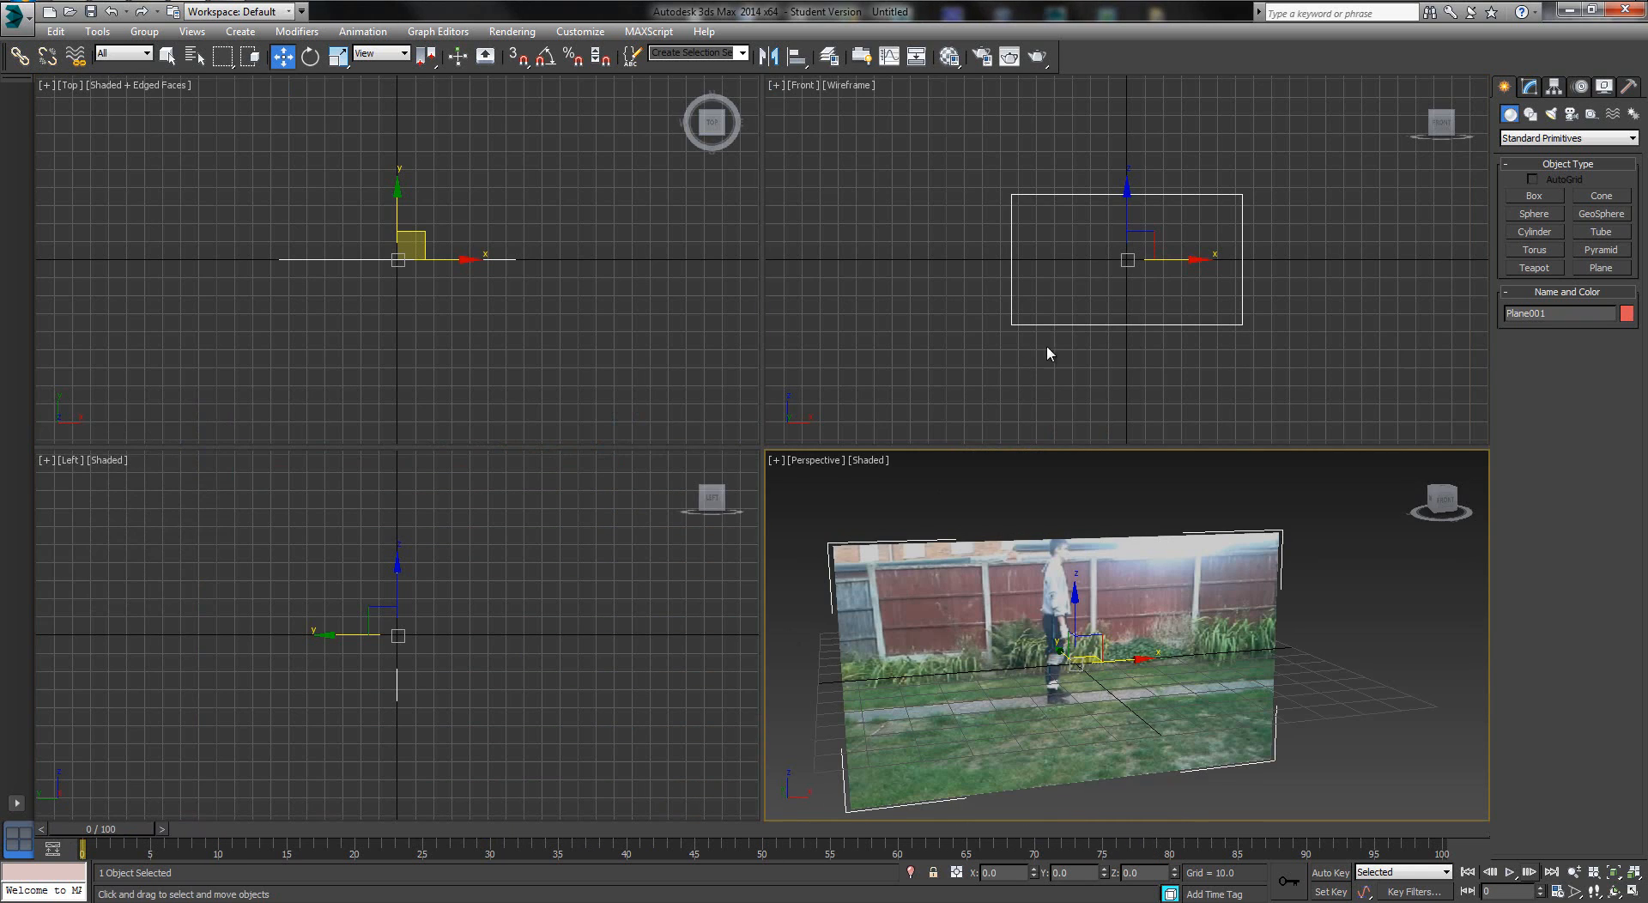
{"action": "right_click", "coordinate": [965, 267]}
{"action": "left_click", "coordinate": [853, 85]}
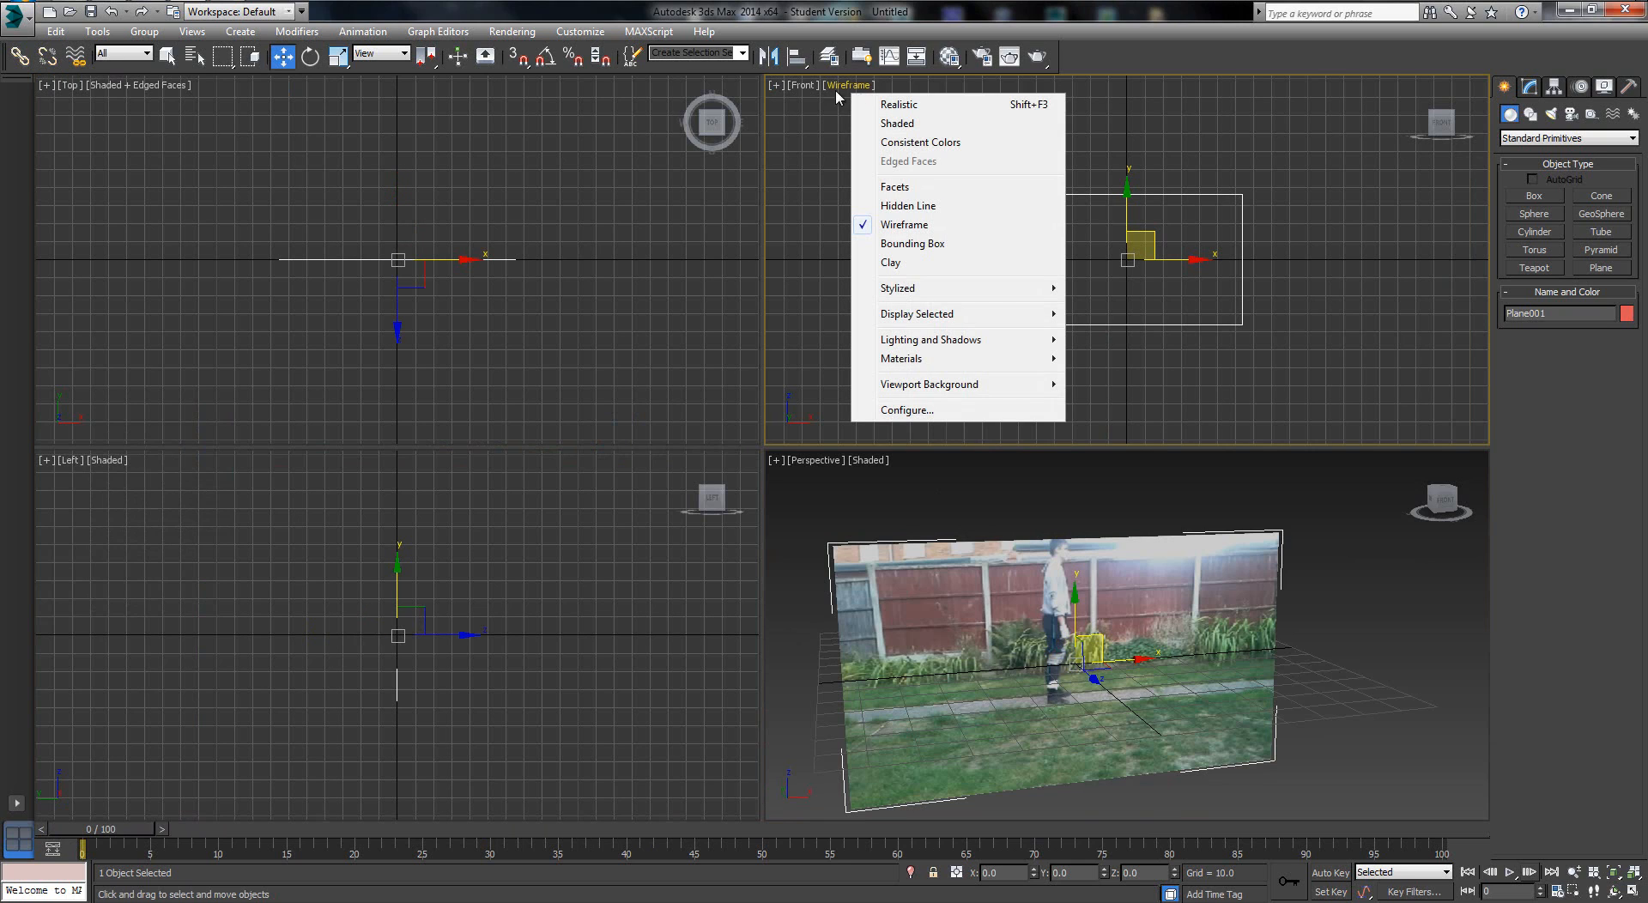
{"action": "left_click", "coordinate": [898, 123]}
{"action": "scroll", "coordinate": [1050, 243], "scroll_direction": "up", "scroll_amount": 2}
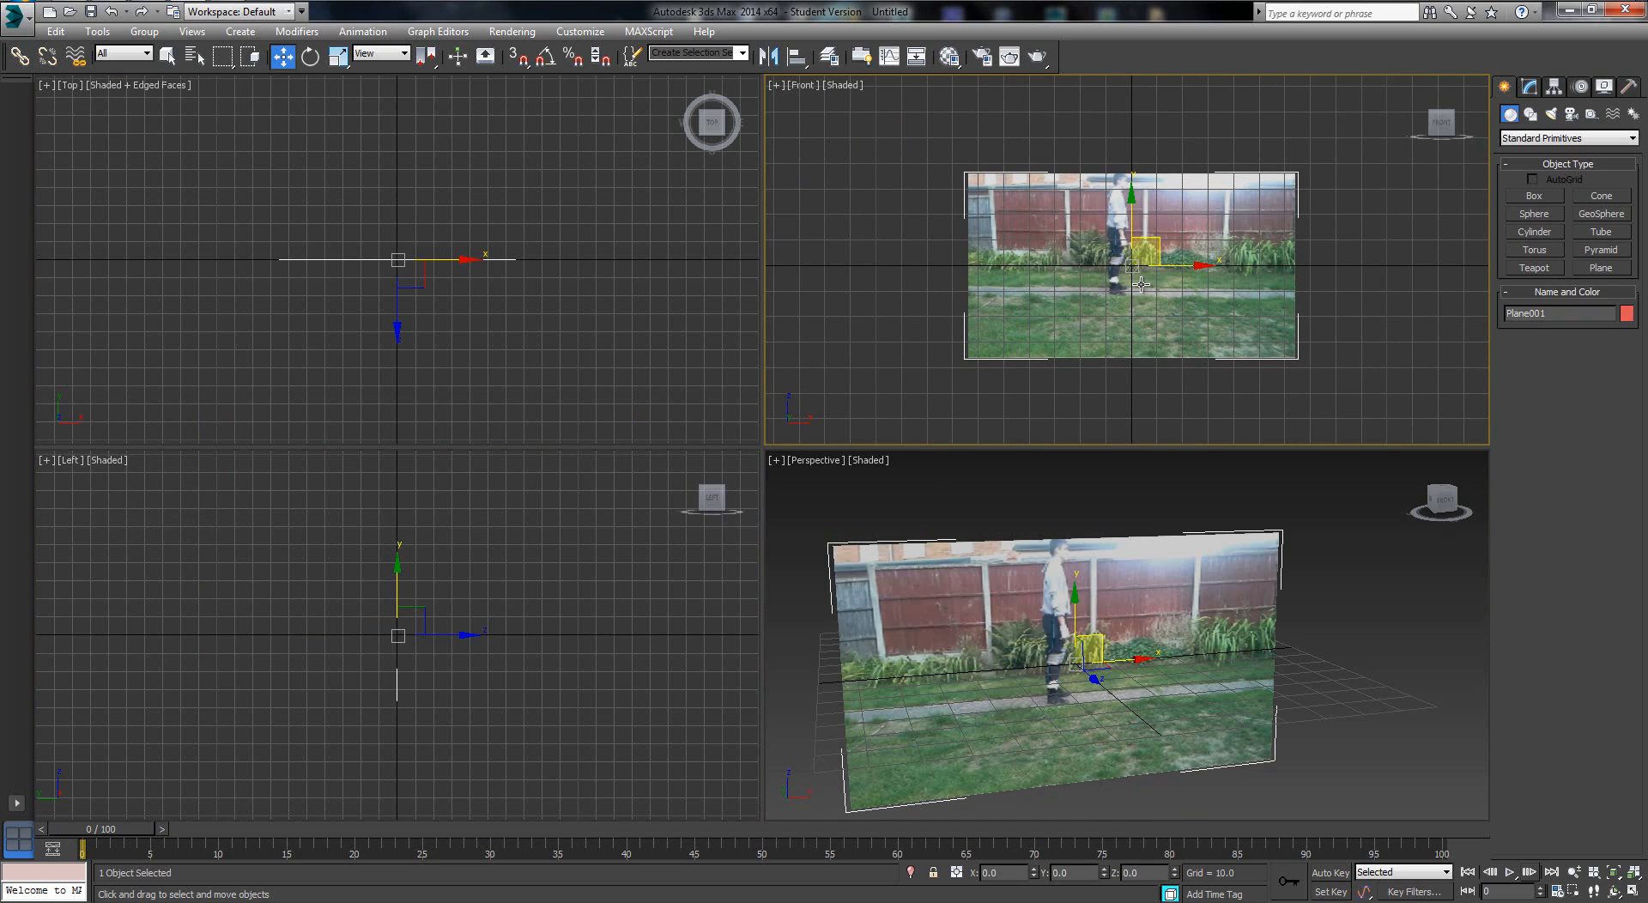
Hide the grid in the Front viewport, maximize that viewport and zoom it to fit the plane
{"action": "key", "text": "h"}
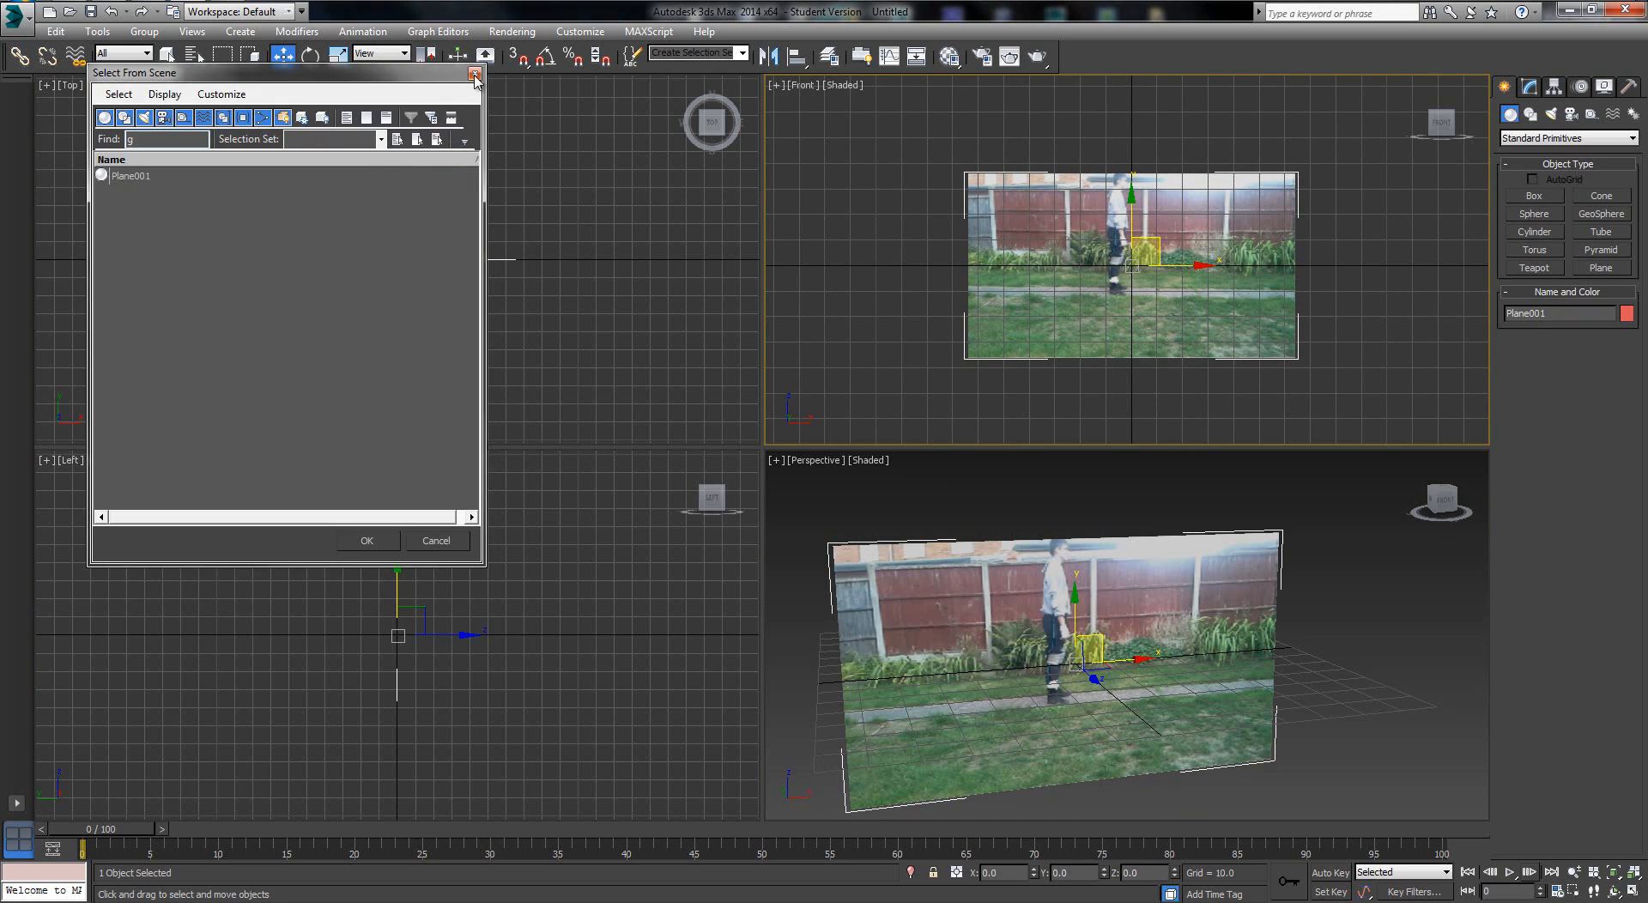
{"action": "left_click", "coordinate": [474, 74]}
{"action": "middle_click_drag", "start_coordinate": [1080, 334], "coordinate": [1041, 321]}
{"action": "key", "text": "g"}
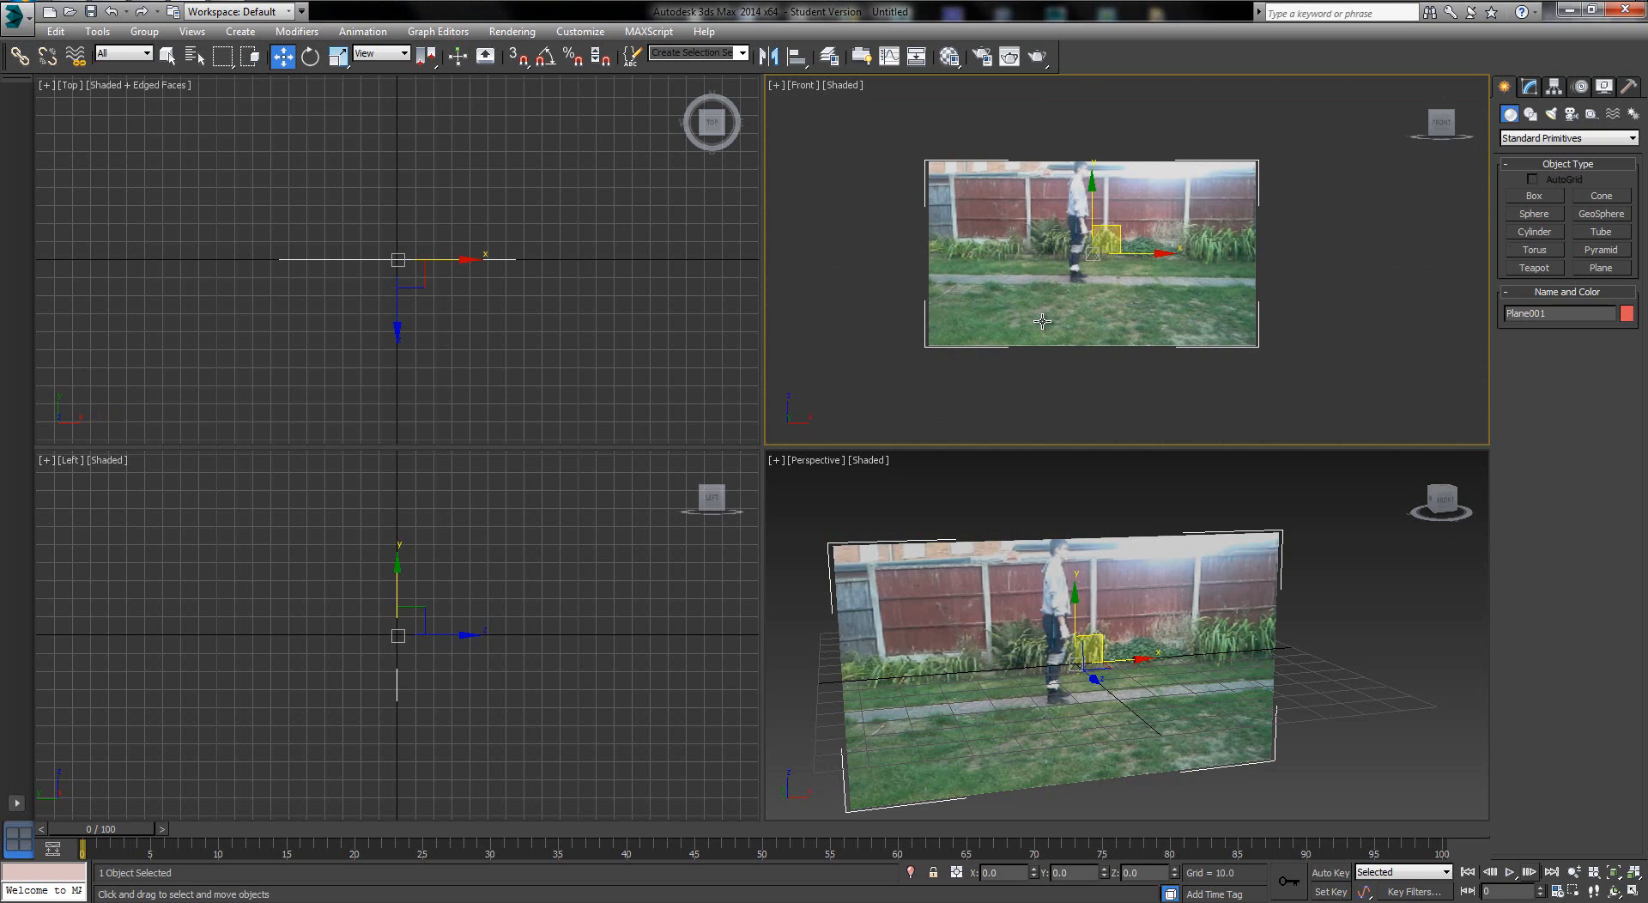
{"action": "key", "text": "alt+w"}
{"action": "key", "text": "z"}
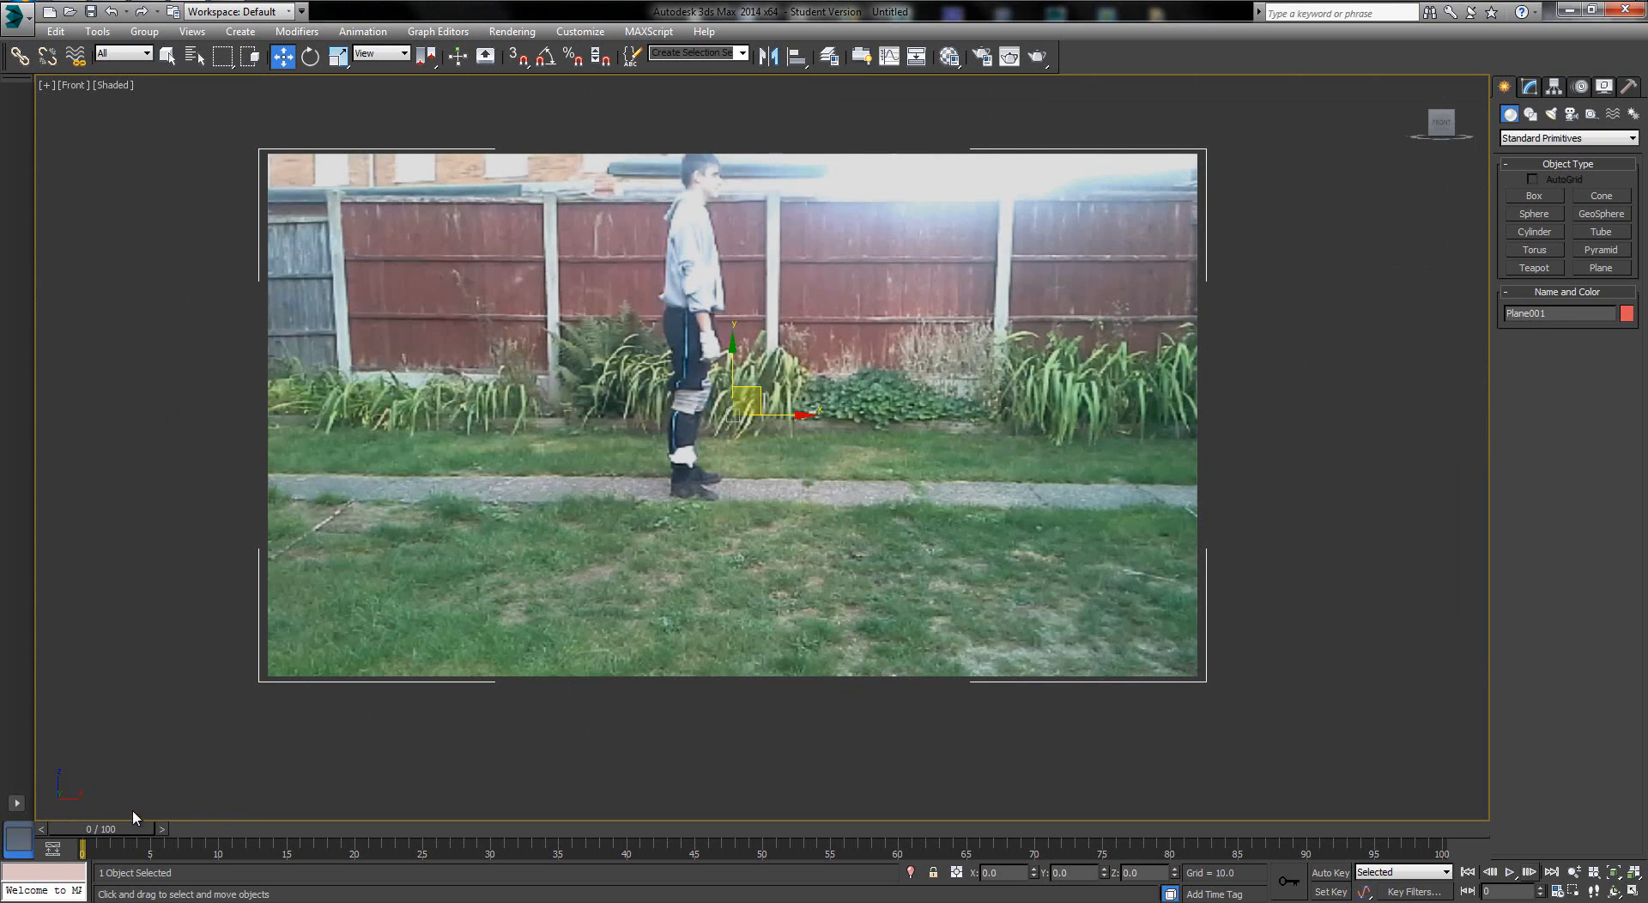
Scrub the reference video forward to frame 50 to examine how long the crouching motion lasts
{"action": "key", "text": "q"}
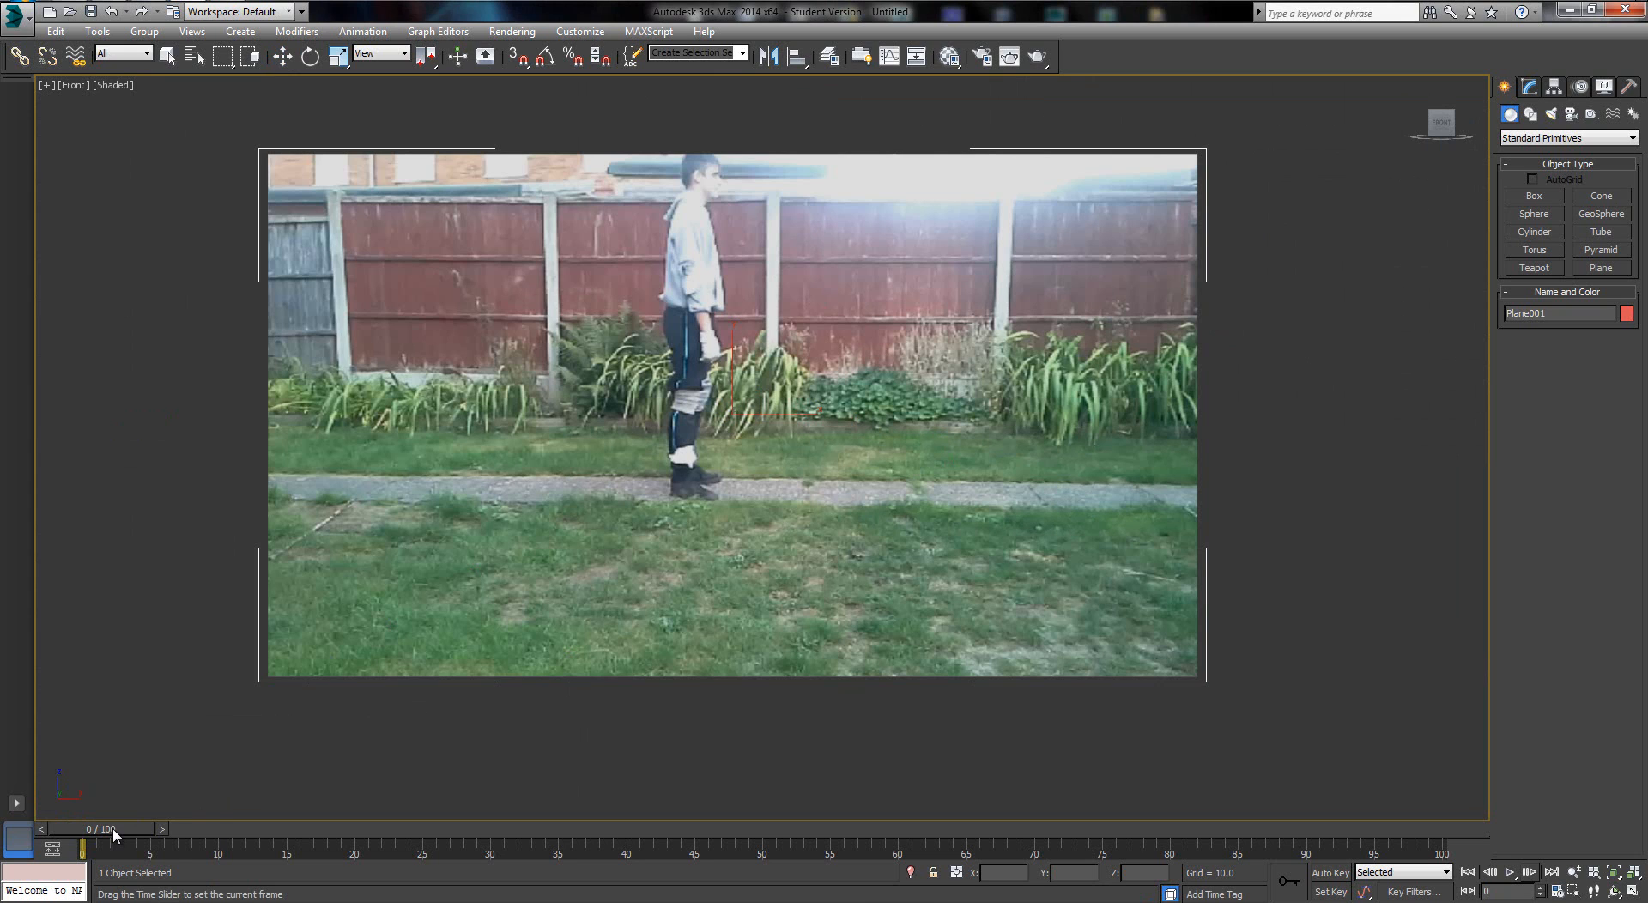
{"action": "left_click_drag", "start_coordinate": [113, 831], "coordinate": [787, 828]}
{"action": "key", "text": "w"}
{"action": "key", "text": "w"}
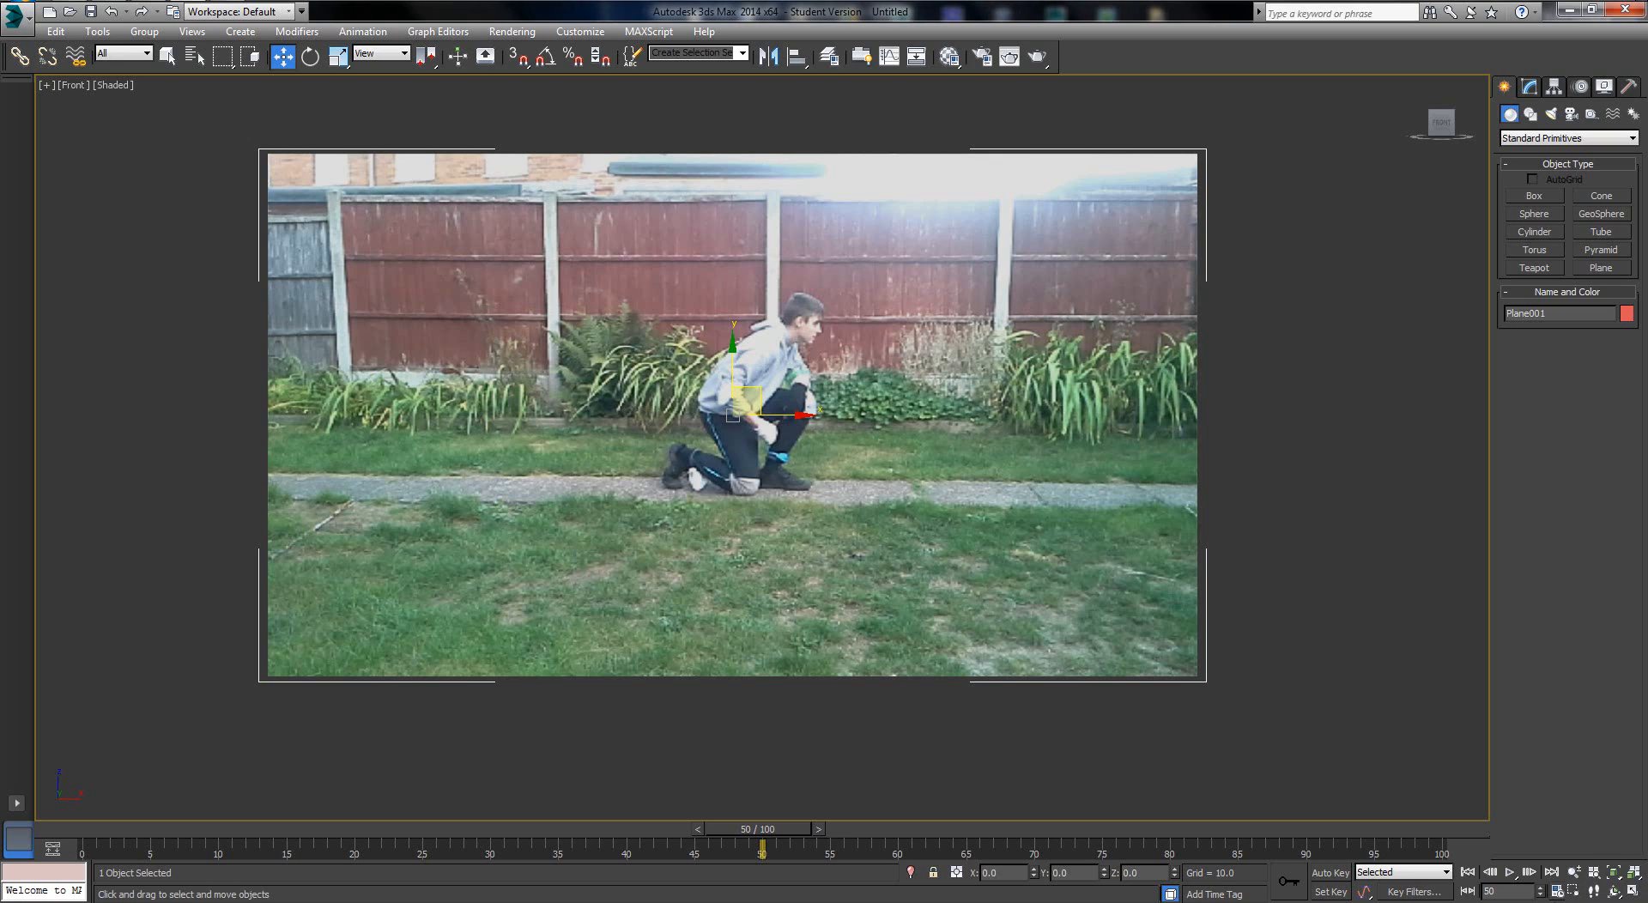
Set the animation's end time to frame 50 and return the timeline to frame 0
{"action": "left_click", "coordinate": [1557, 891]}
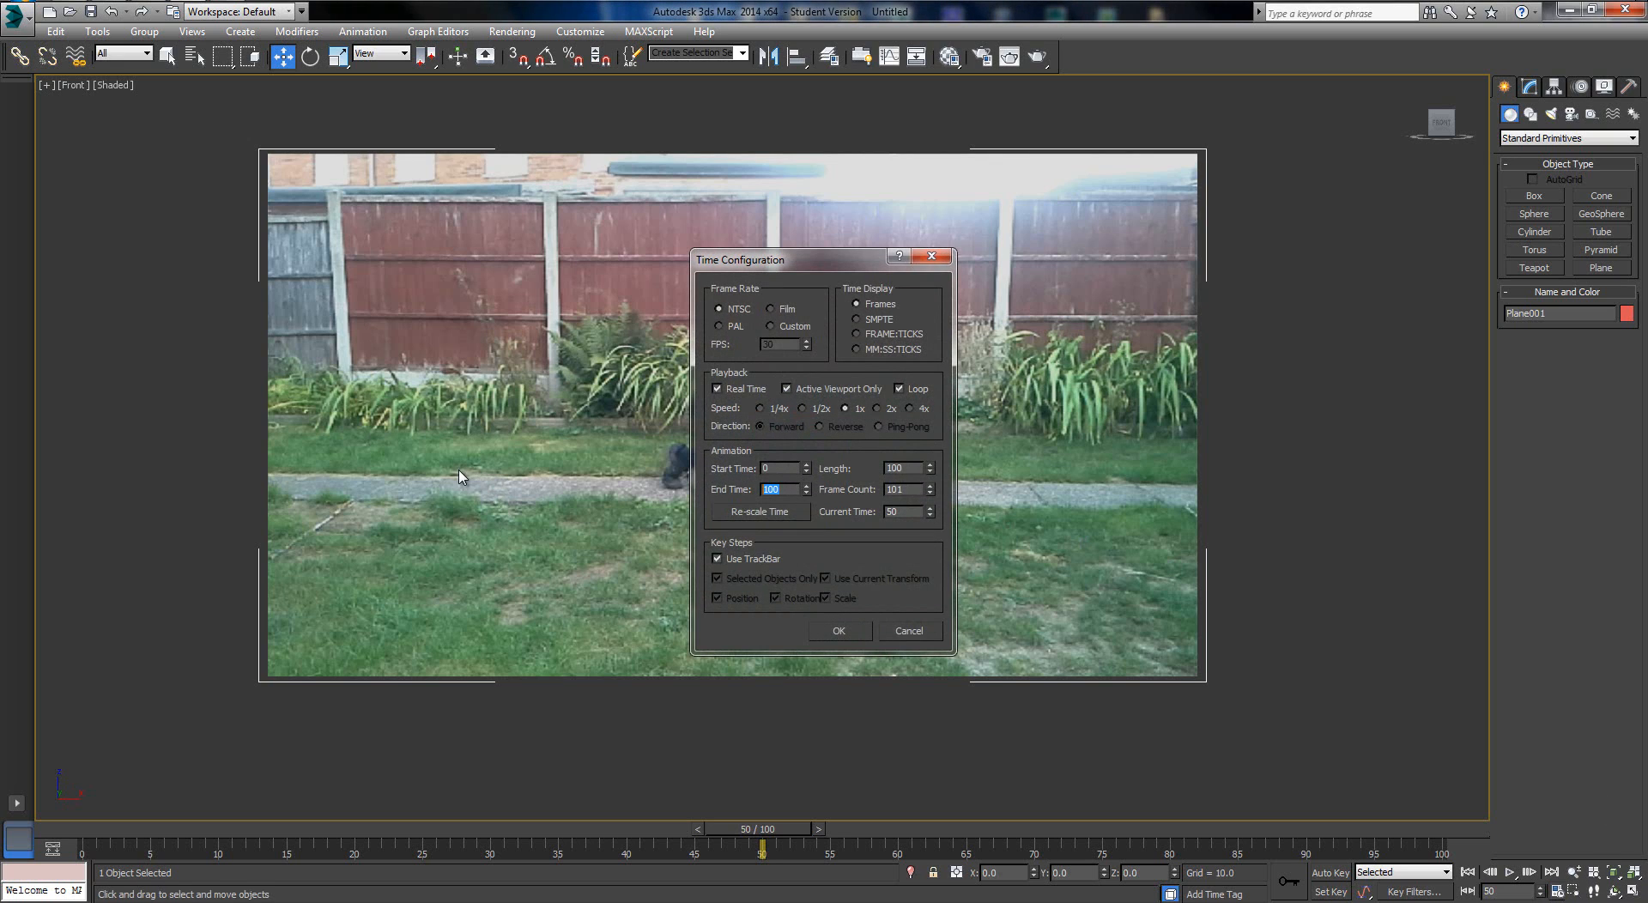
{"action": "left_click", "coordinate": [839, 631]}
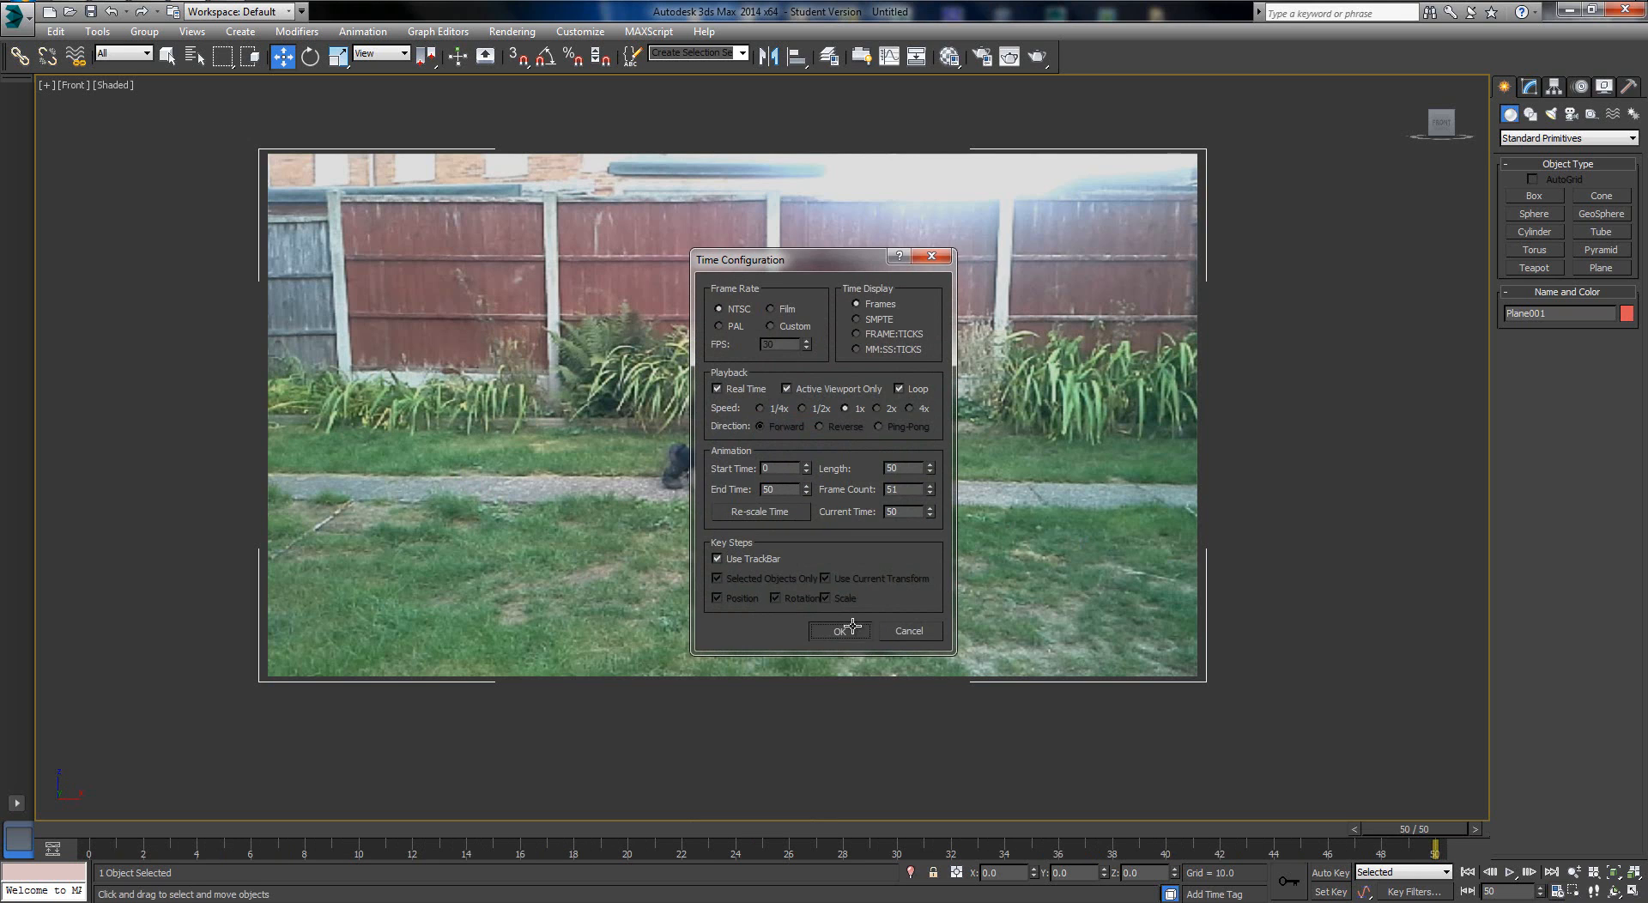
{"action": "left_click_drag", "start_coordinate": [1416, 829], "coordinate": [283, 826]}
{"action": "left_click_drag", "start_coordinate": [535, 820], "coordinate": [58, 809]}
Turn off Show Frozen in Gray in the video plane's object properties and freeze the plane
{"action": "right_click", "coordinate": [593, 579]}
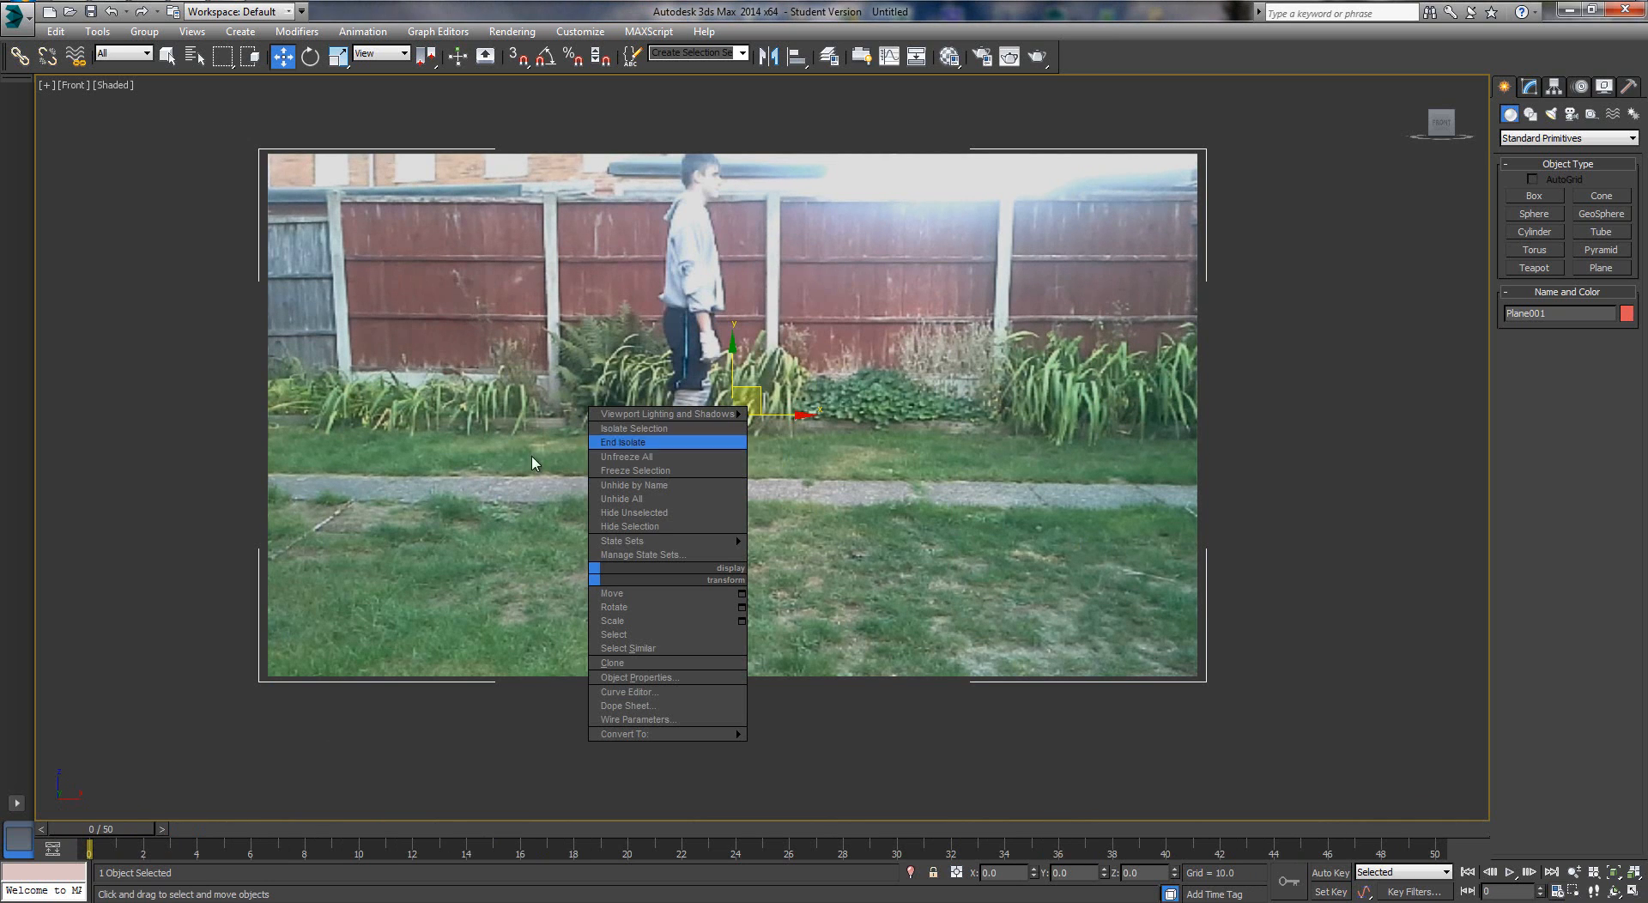
{"action": "left_click", "coordinate": [669, 679]}
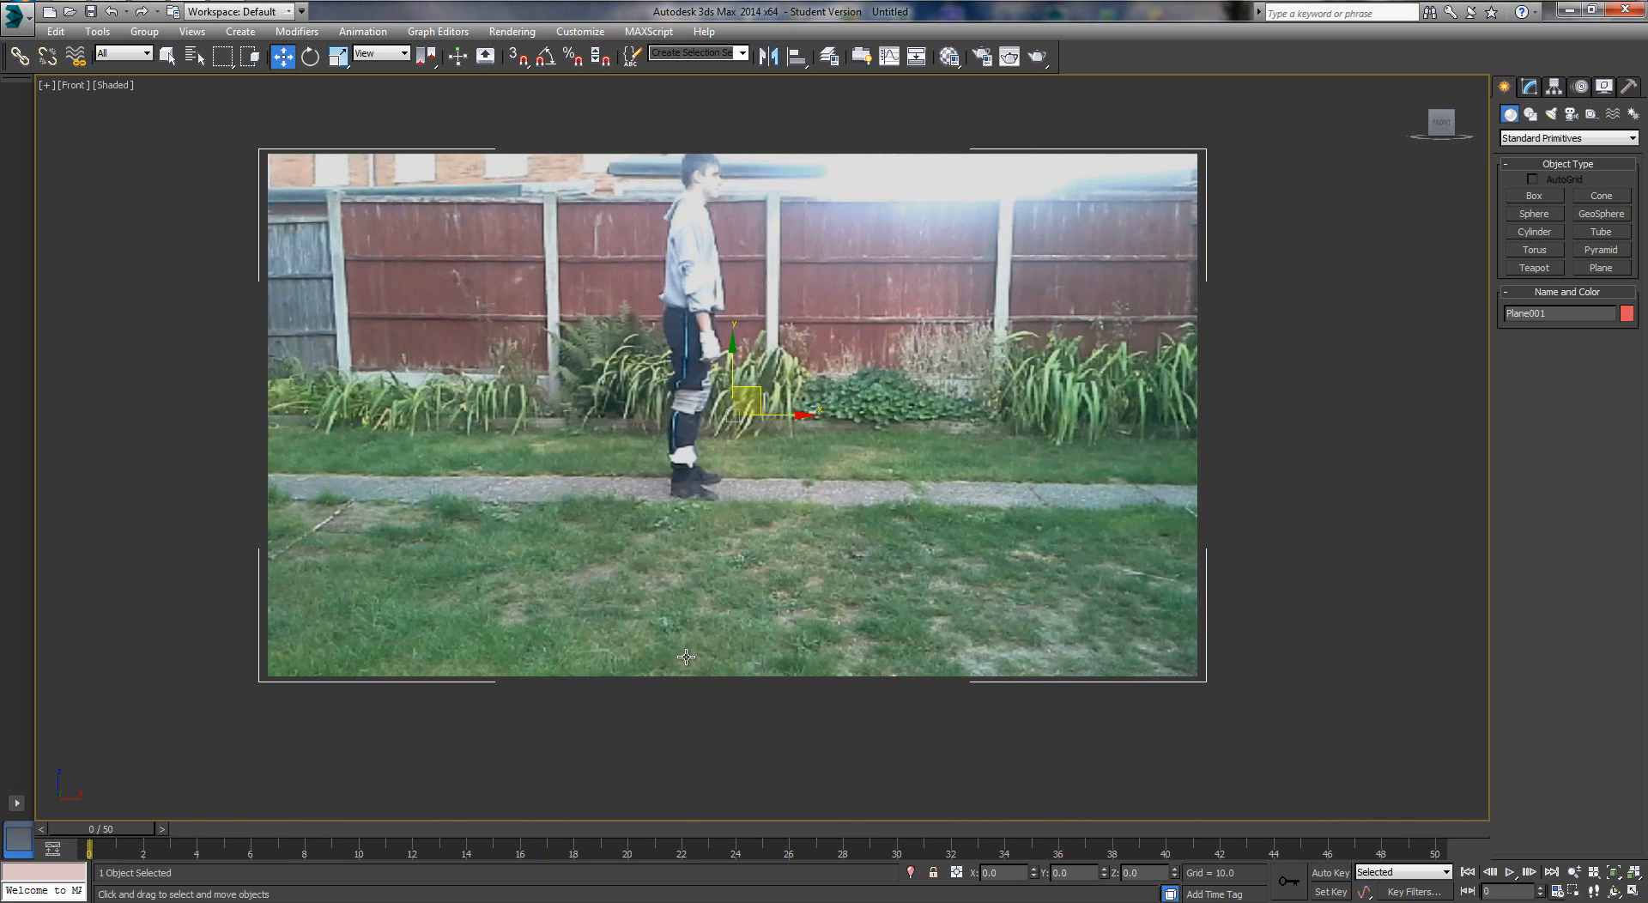
{"action": "right_click", "coordinate": [589, 488]}
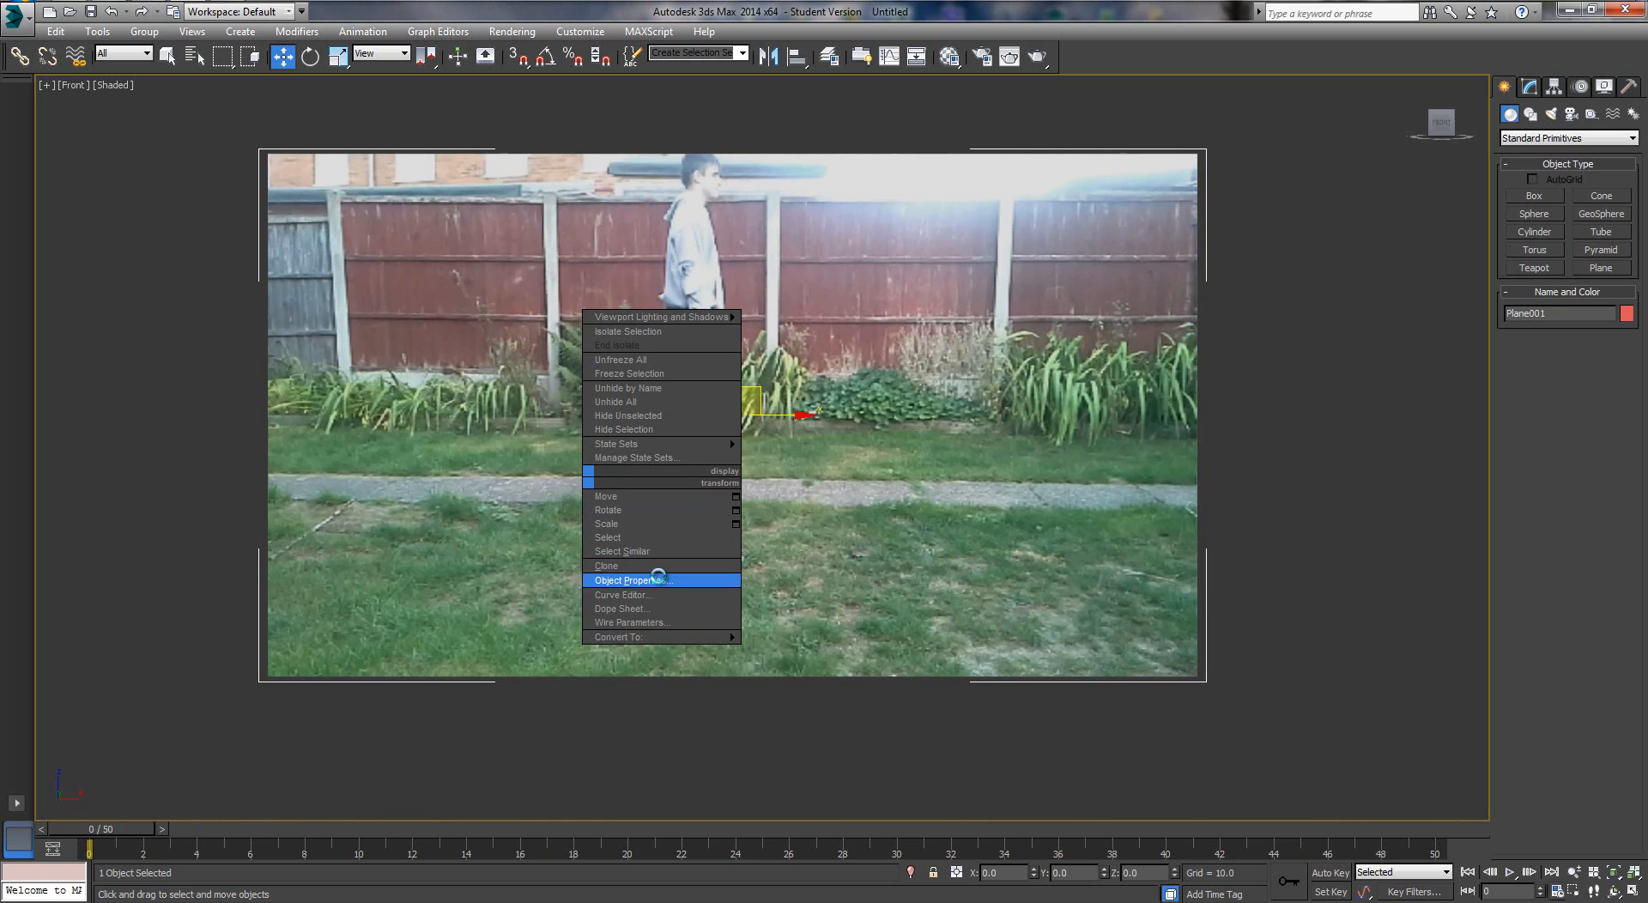
{"action": "left_click", "coordinate": [658, 577]}
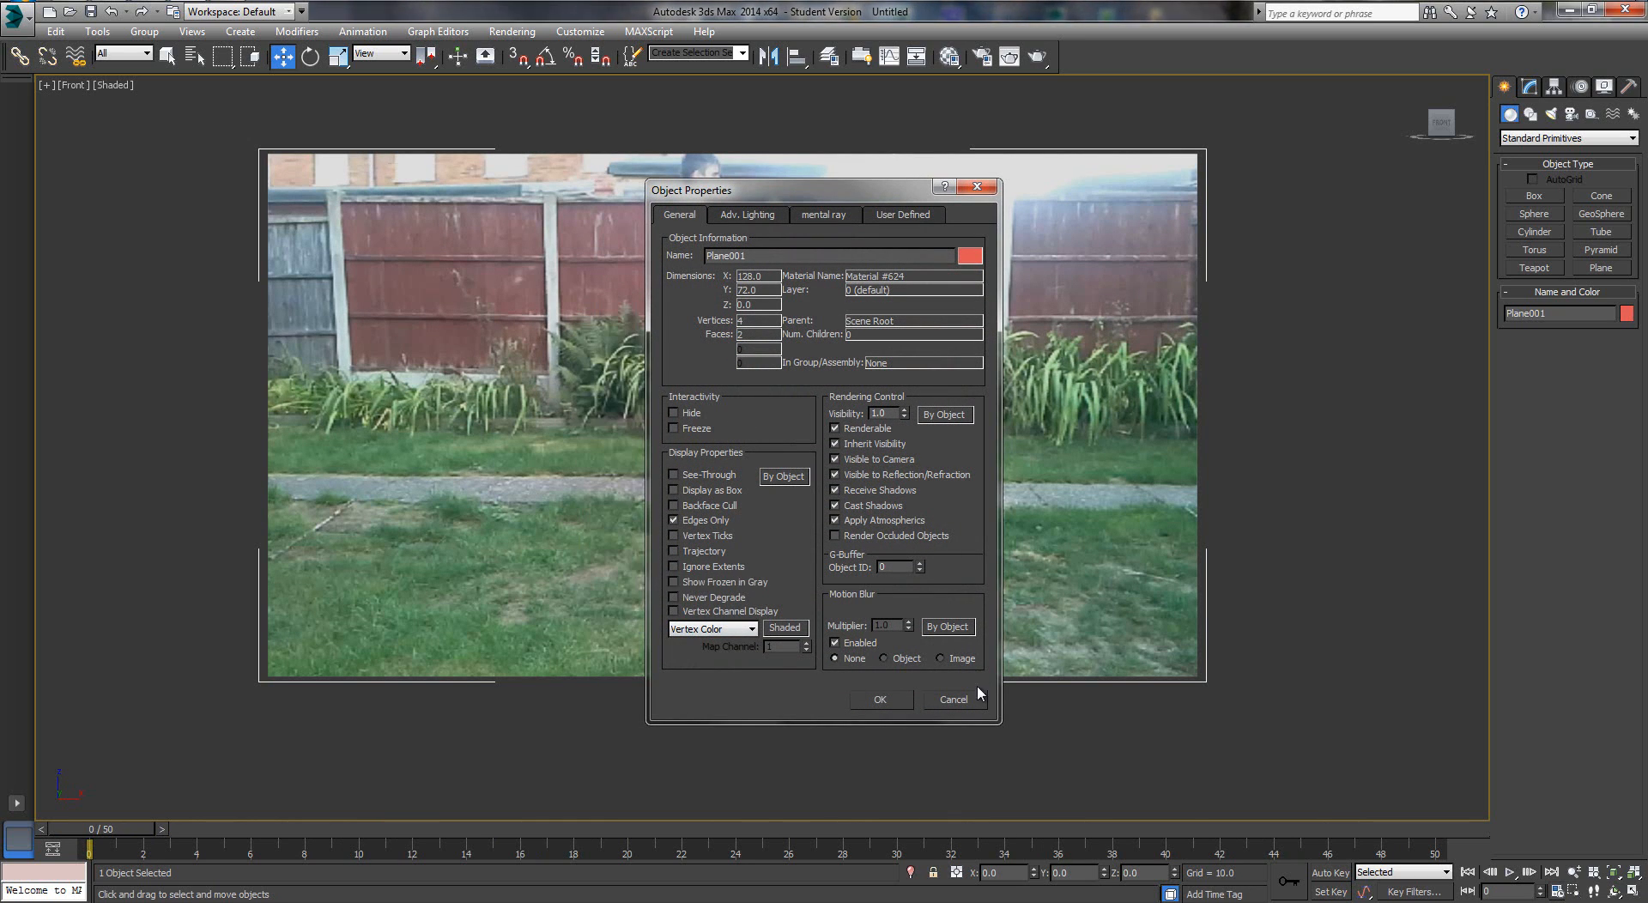
{"action": "left_click", "coordinate": [880, 699]}
{"action": "right_click", "coordinate": [912, 438]}
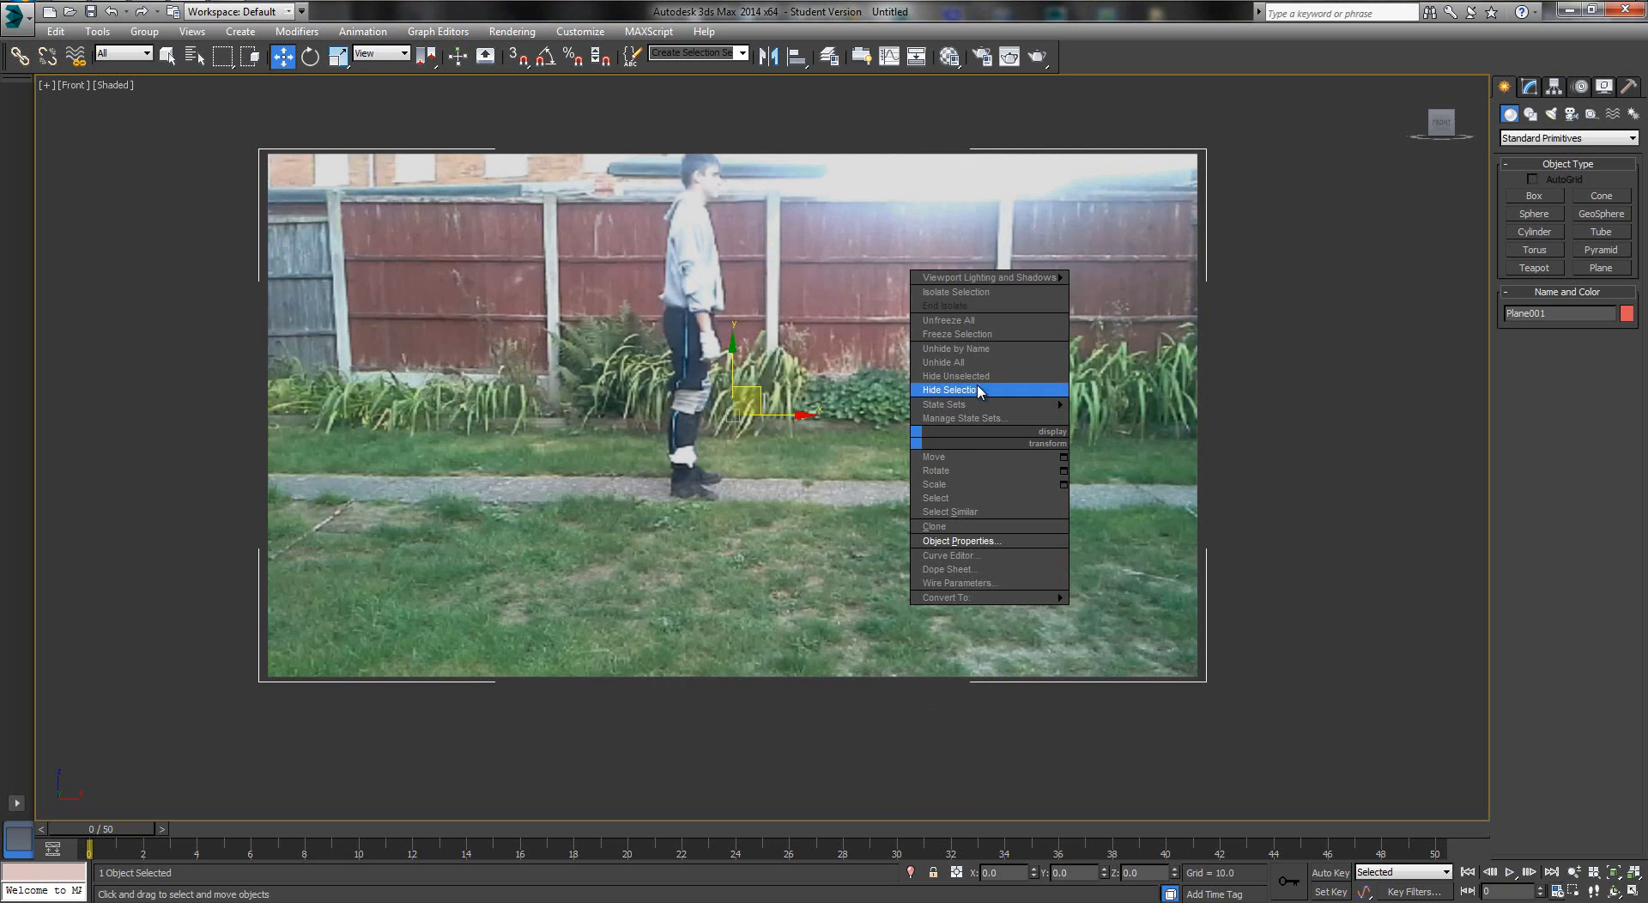
{"action": "left_click", "coordinate": [986, 342]}
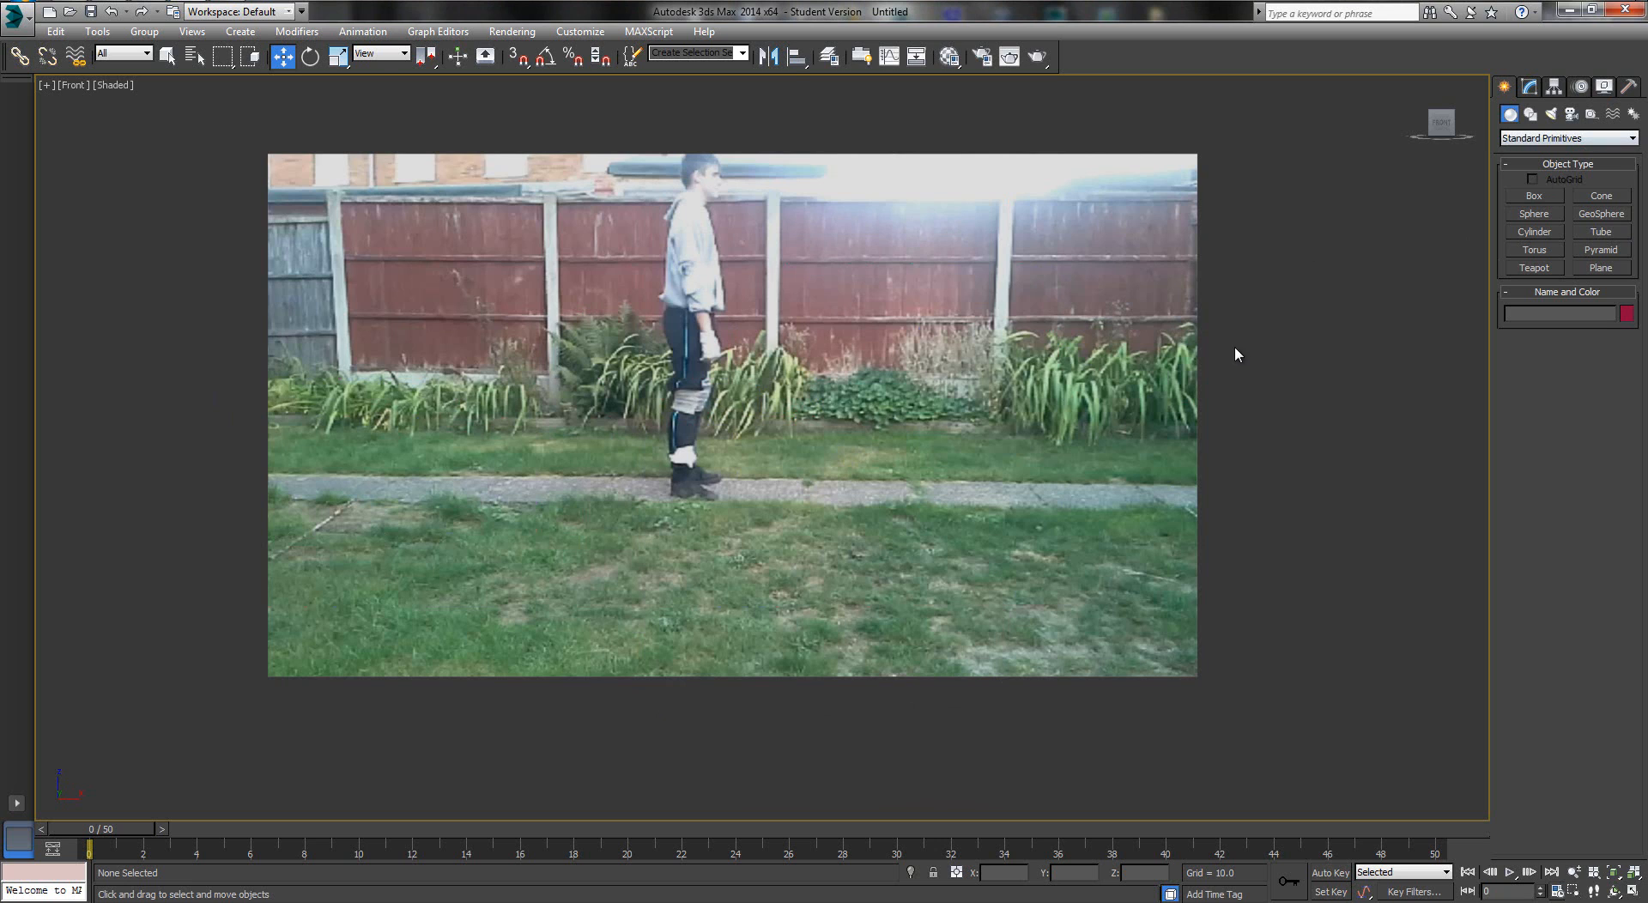
{"action": "key", "text": "alt+w"}
{"action": "middle_click_drag", "start_coordinate": [1236, 532], "coordinate": [772, 607], "text": "alt"}
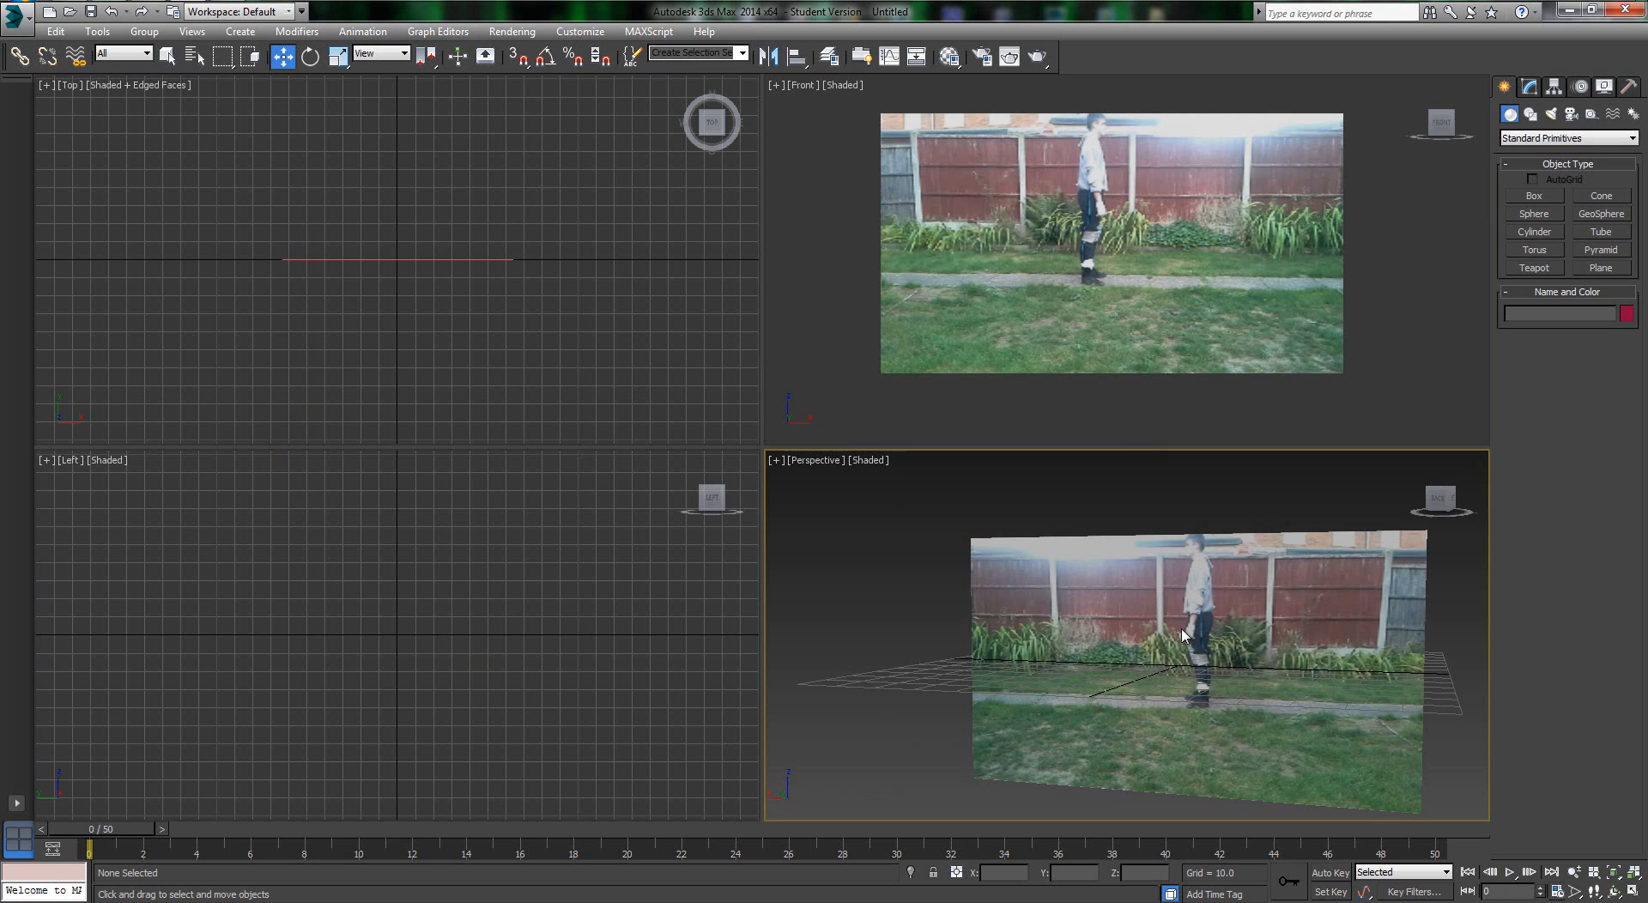
{"action": "middle_click_drag", "start_coordinate": [1183, 635], "coordinate": [1030, 648], "text": "alt"}
{"action": "key", "text": "alt+w"}
{"action": "scroll", "coordinate": [1129, 663], "scroll_direction": "down", "scroll_amount": 3}
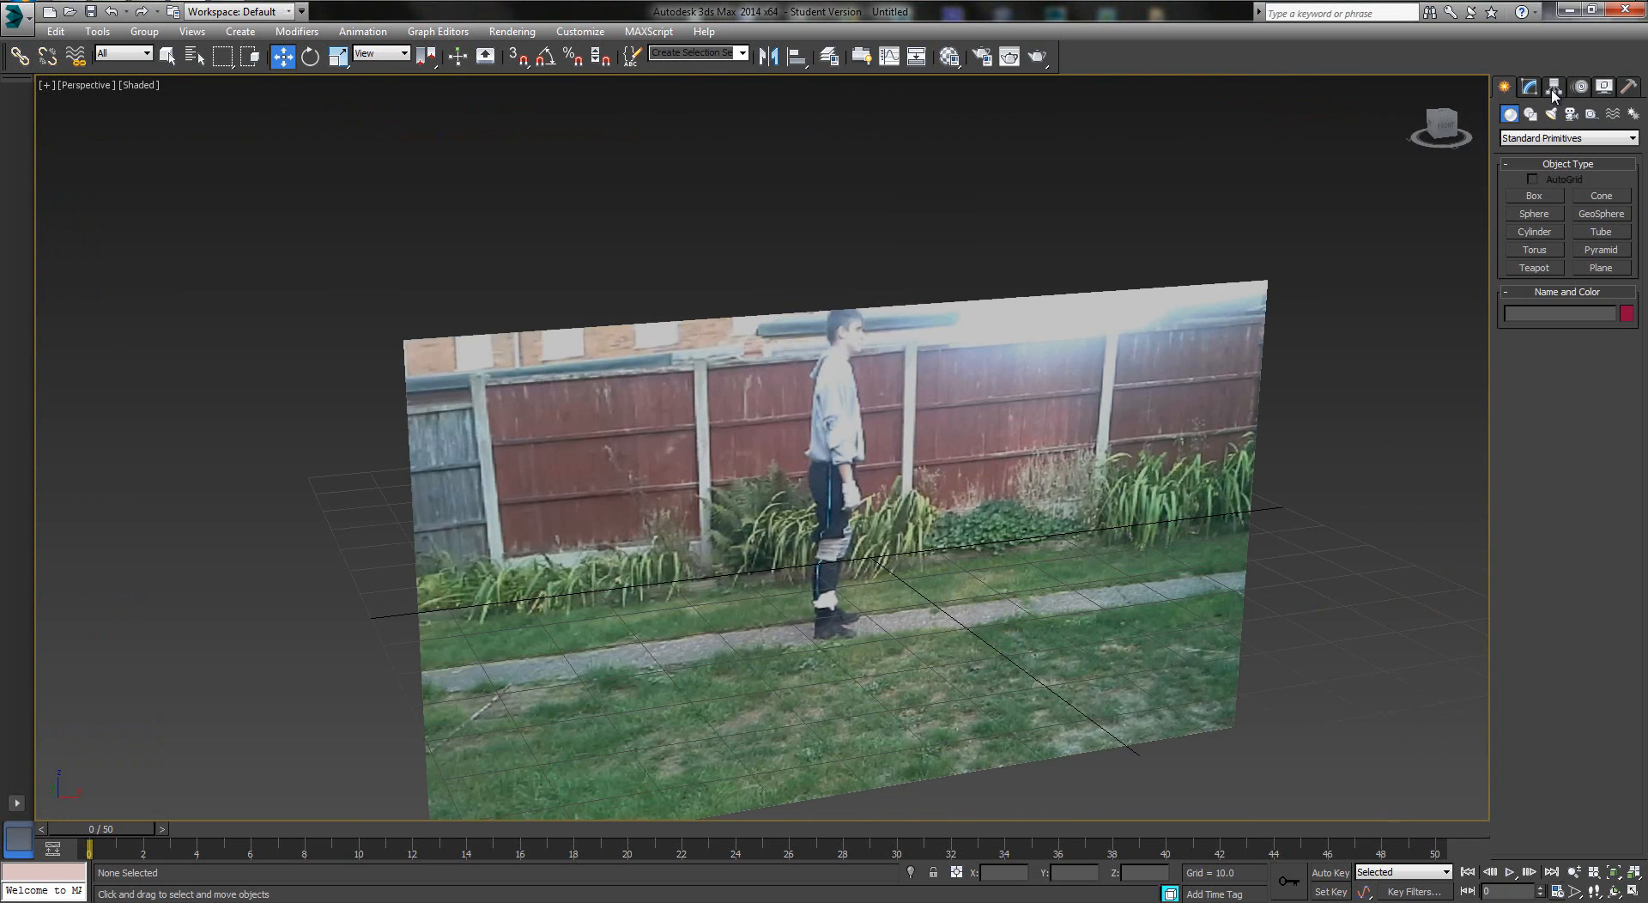
Create a biped about 45 units tall in the Front viewport, spanning the standing figure from feet to head
{"action": "left_click", "coordinate": [1633, 114]}
{"action": "left_click", "coordinate": [1535, 215]}
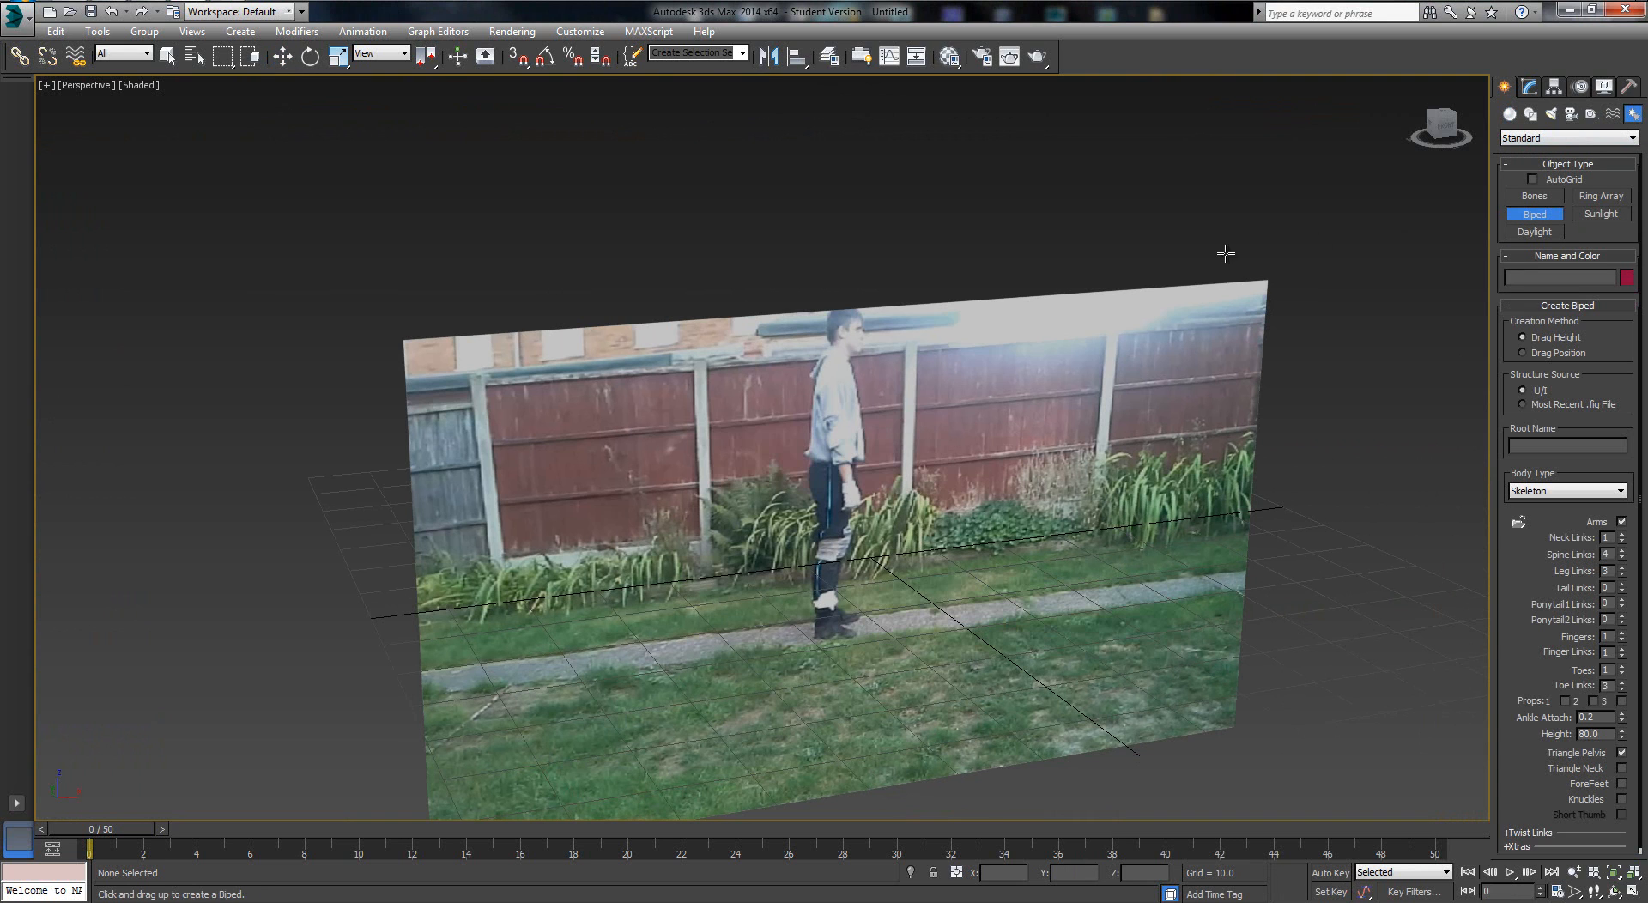
{"action": "middle_click_drag", "start_coordinate": [1187, 588], "coordinate": [1101, 577], "text": "alt"}
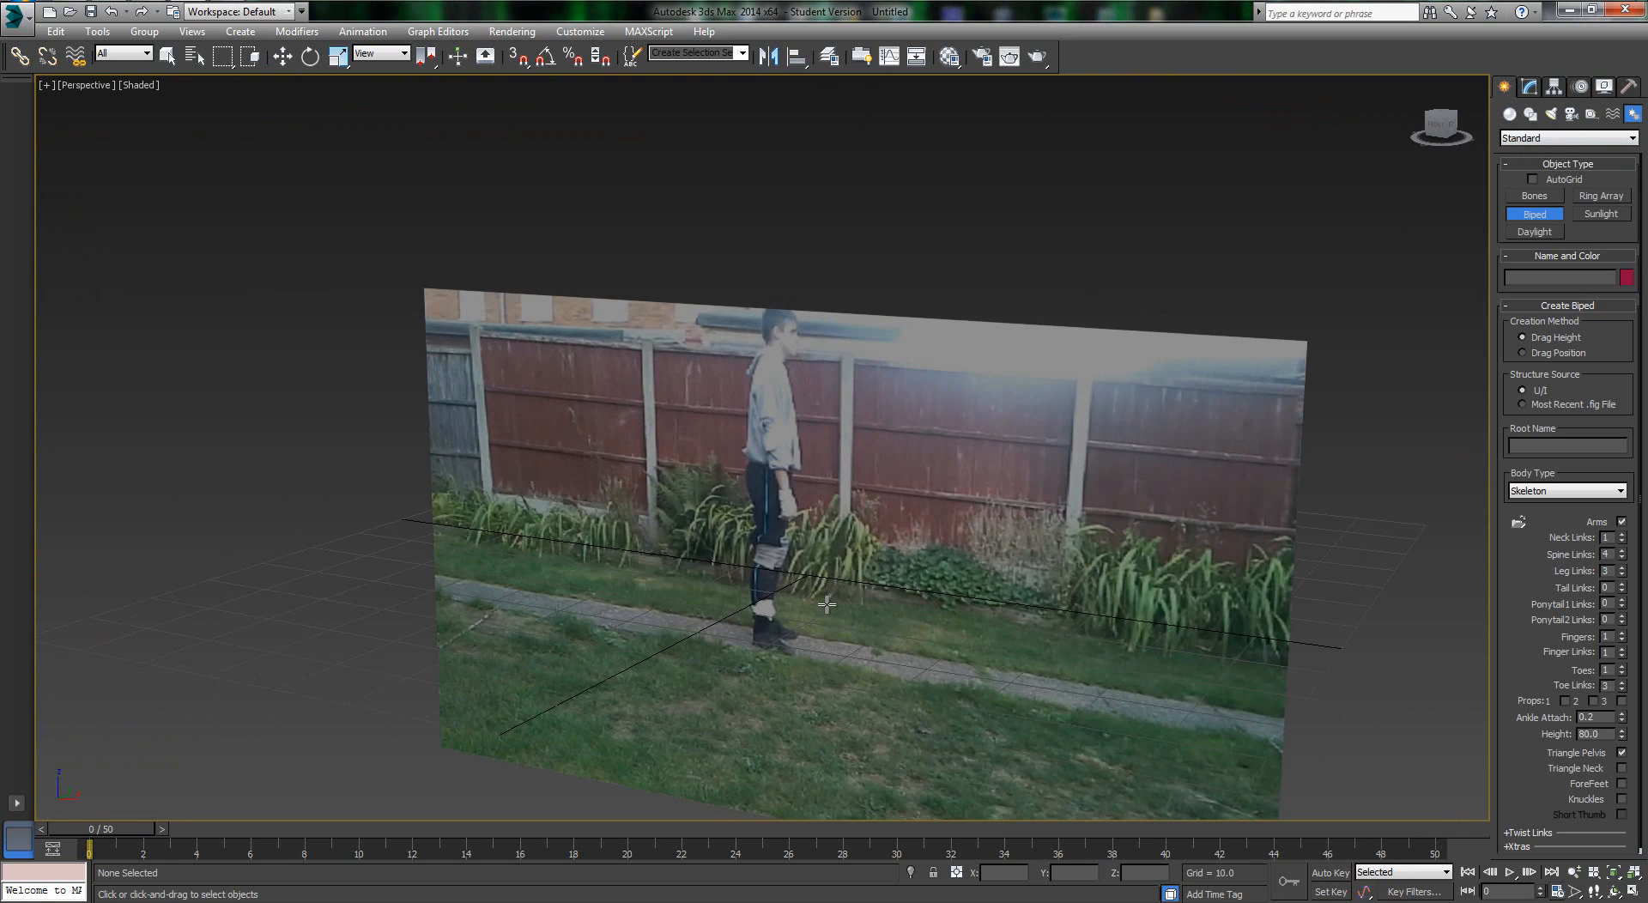
{"action": "middle_click_drag", "start_coordinate": [806, 641], "coordinate": [842, 646], "text": "alt"}
{"action": "key", "text": "alt+w"}
{"action": "middle_click", "coordinate": [1091, 215]}
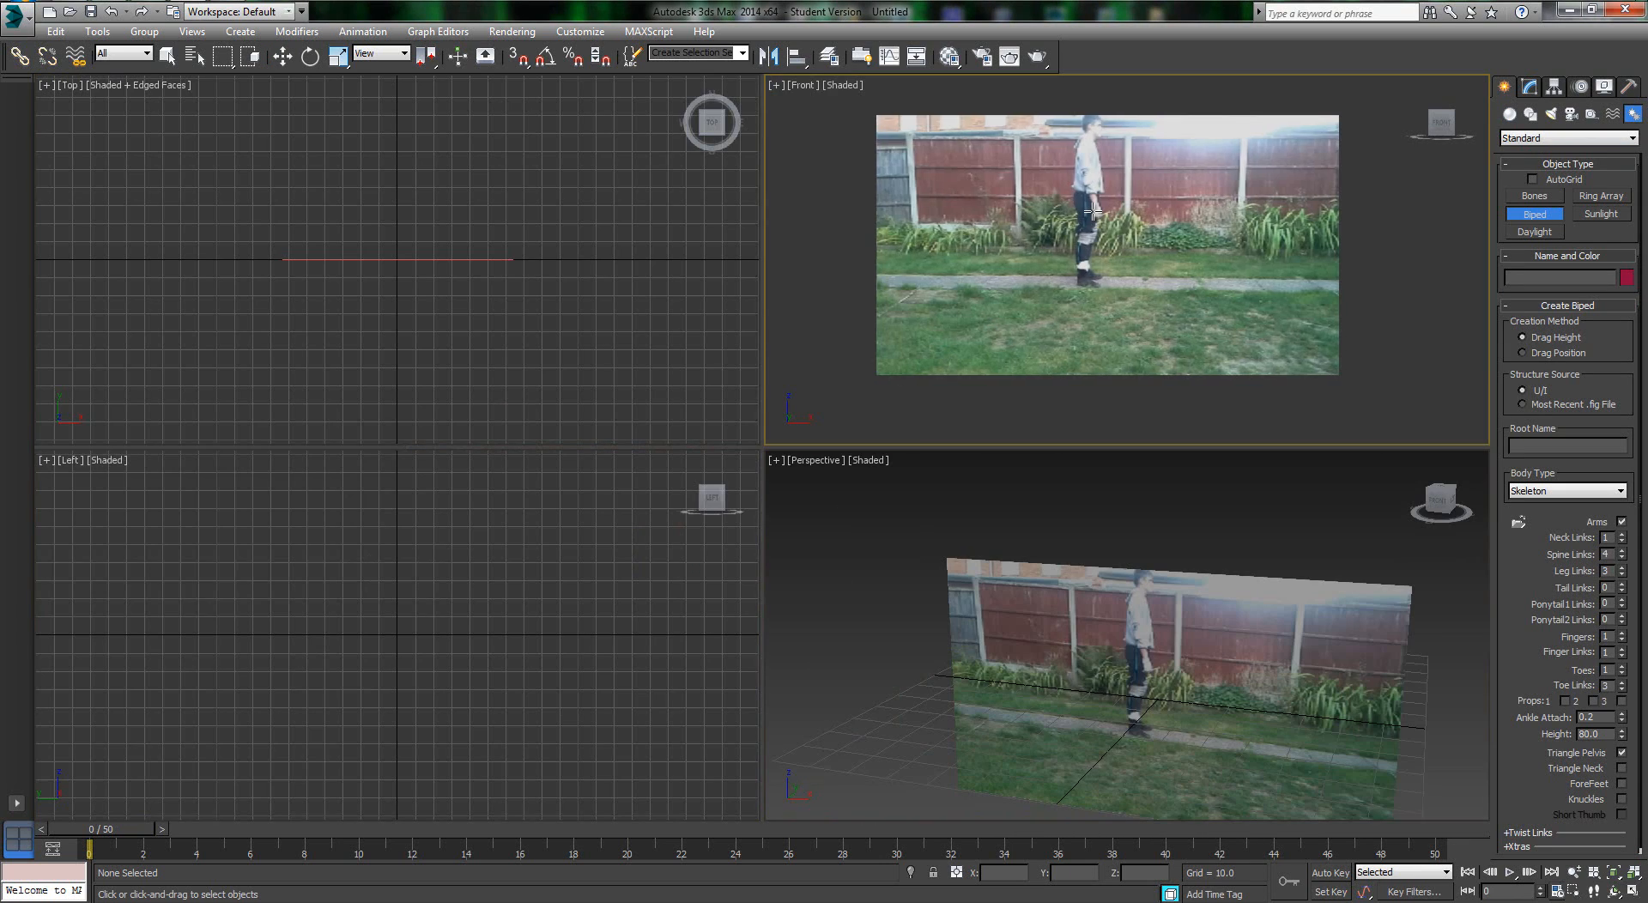
{"action": "key", "text": "alt+w"}
{"action": "scroll", "coordinate": [572, 551], "scroll_direction": "up", "scroll_amount": 2}
{"action": "middle_click_drag", "start_coordinate": [572, 550], "coordinate": [605, 578]}
{"action": "middle_click_drag", "start_coordinate": [712, 474], "coordinate": [680, 525]}
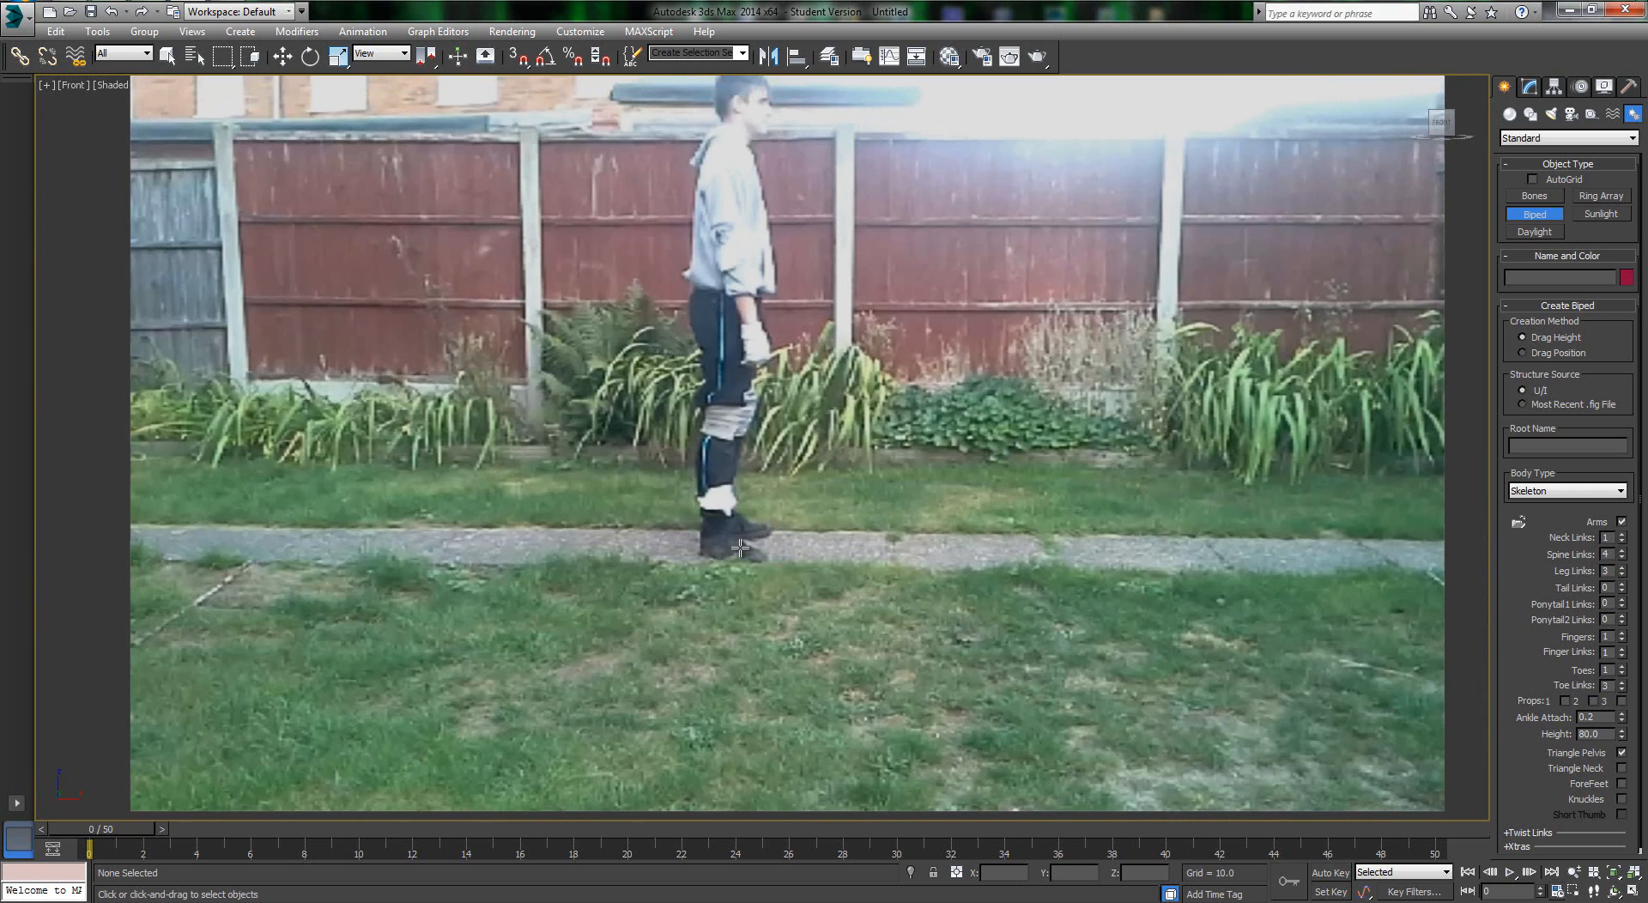
{"action": "scroll", "coordinate": [740, 548], "scroll_direction": "down", "scroll_amount": 4}
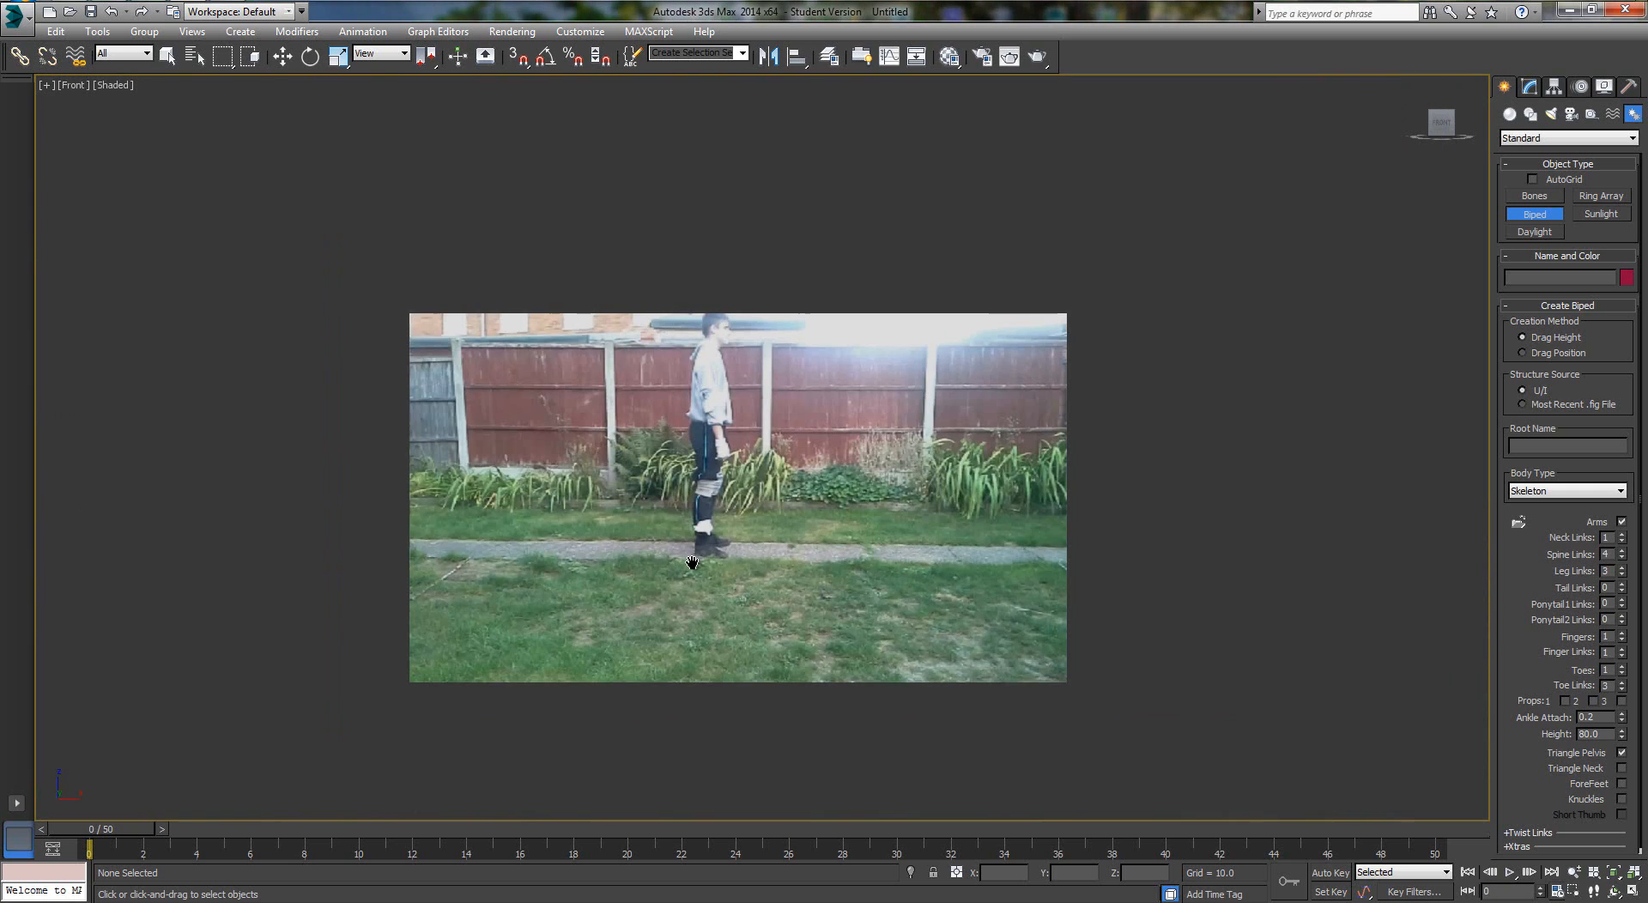
{"action": "scroll", "coordinate": [699, 563], "scroll_direction": "up", "scroll_amount": 2}
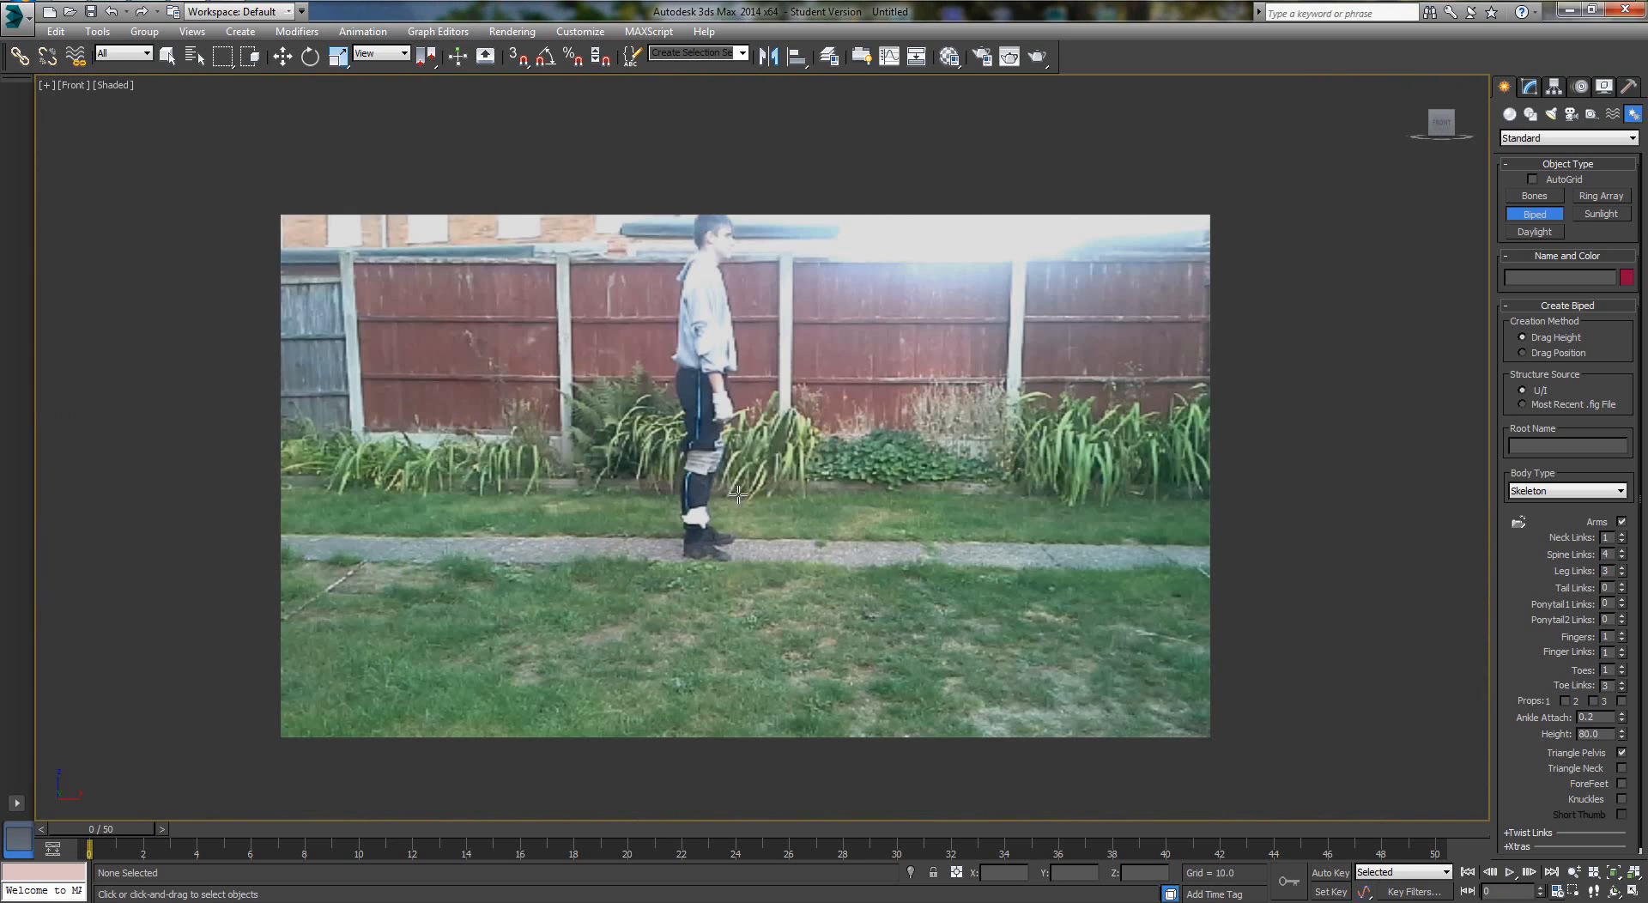
{"action": "middle_click_drag", "start_coordinate": [705, 545], "coordinate": [678, 553]}
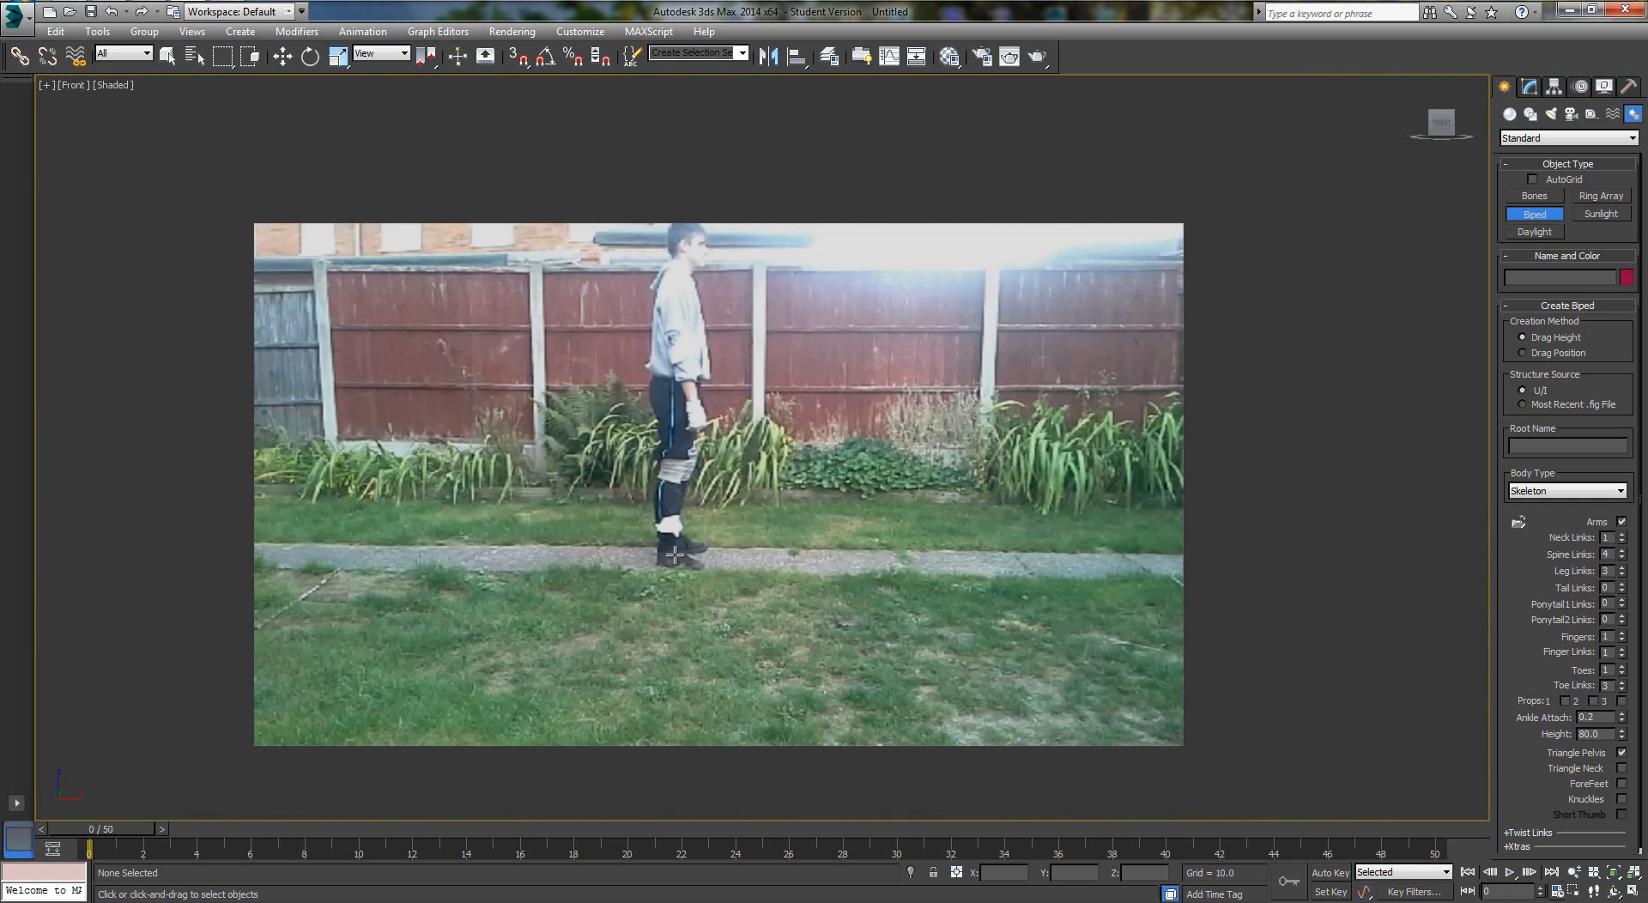
{"action": "left_click_drag", "start_coordinate": [675, 555], "coordinate": [700, 225]}
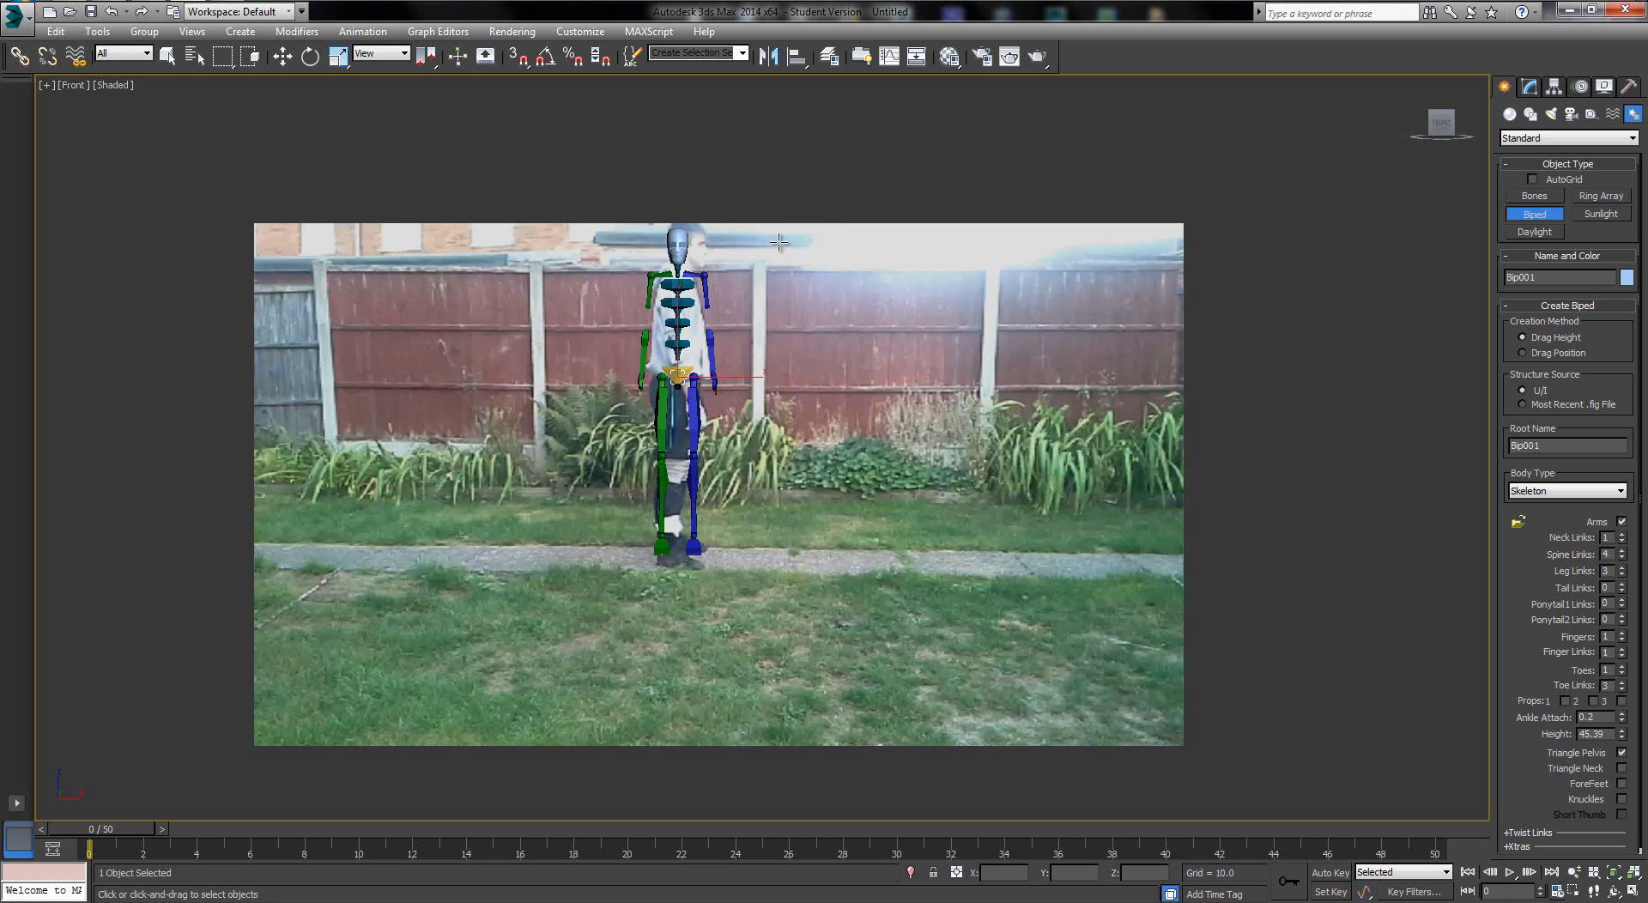
Turn on angle snap and rotate the biped 90 degrees to face sideways like the figure in the video
{"action": "left_click", "coordinate": [340, 57]}
{"action": "scroll", "coordinate": [675, 375], "scroll_direction": "up", "scroll_amount": 3}
{"action": "scroll", "coordinate": [671, 344], "scroll_direction": "down", "scroll_amount": 5}
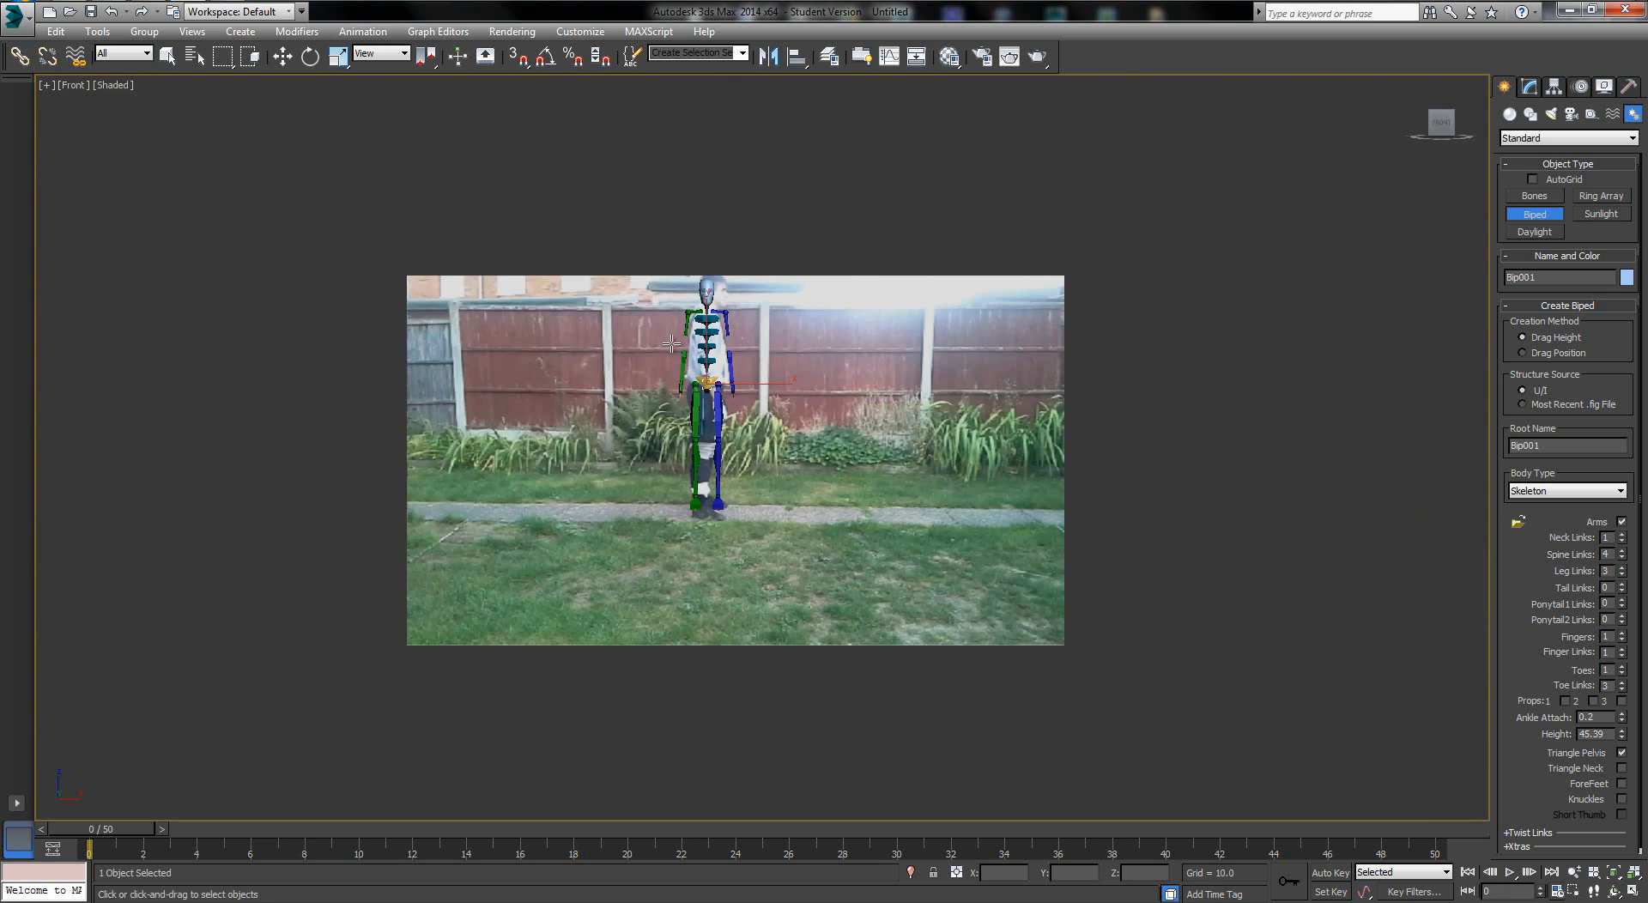
{"action": "scroll", "coordinate": [462, 189], "scroll_direction": "up", "scroll_amount": 2}
{"action": "left_click", "coordinate": [310, 57]}
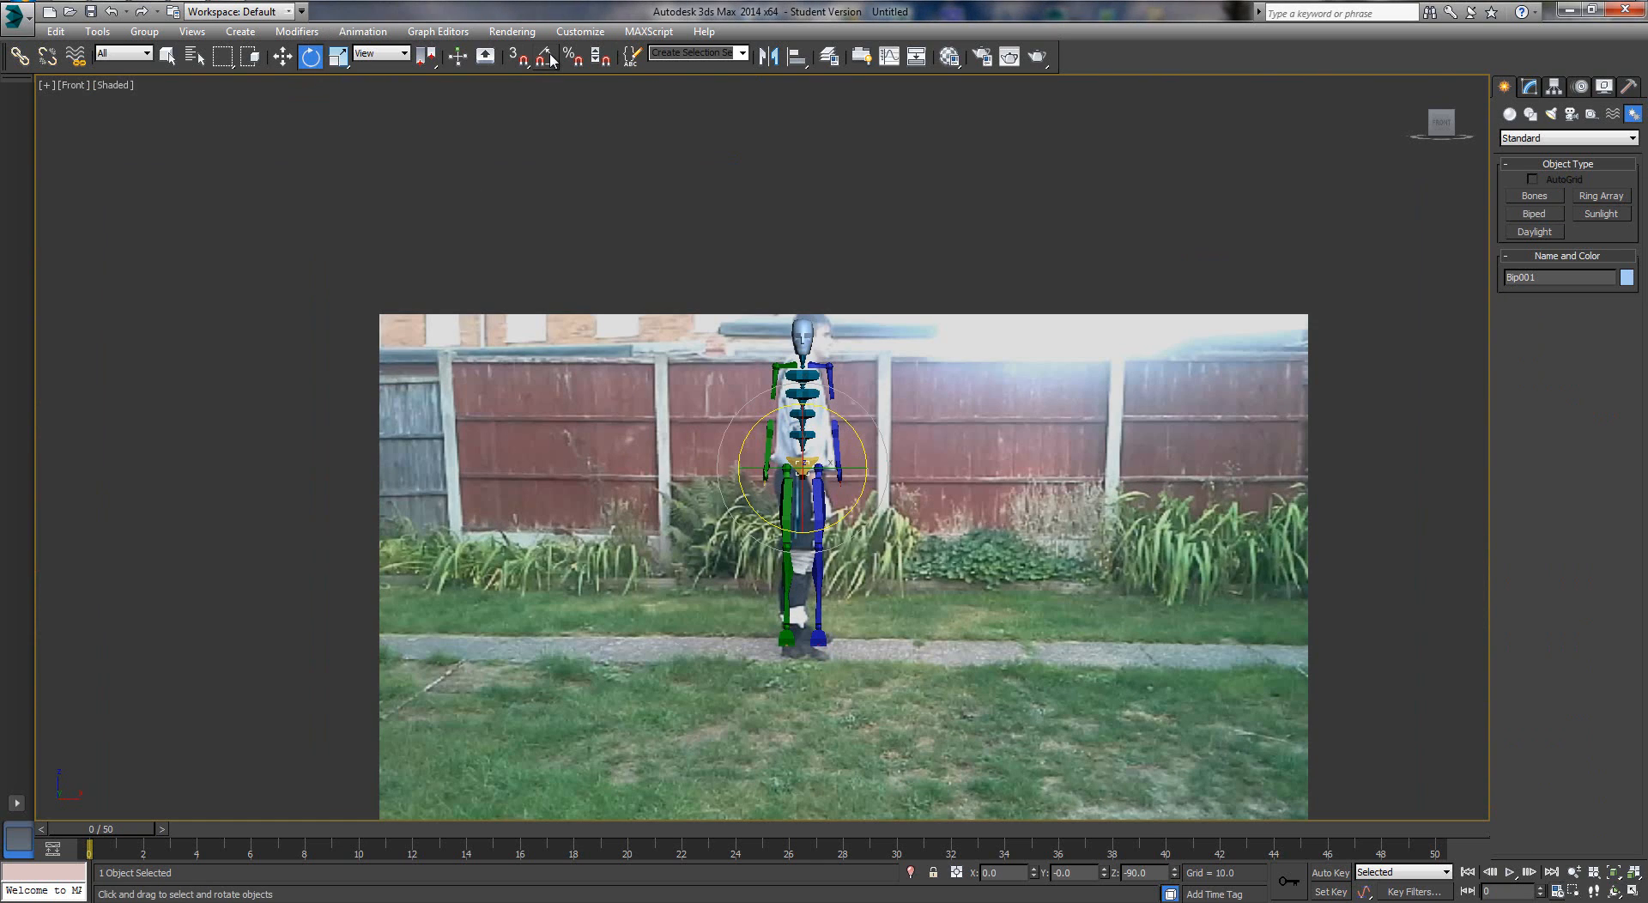
{"action": "left_click", "coordinate": [546, 58]}
{"action": "left_click_drag", "start_coordinate": [787, 463], "coordinate": [864, 468]}
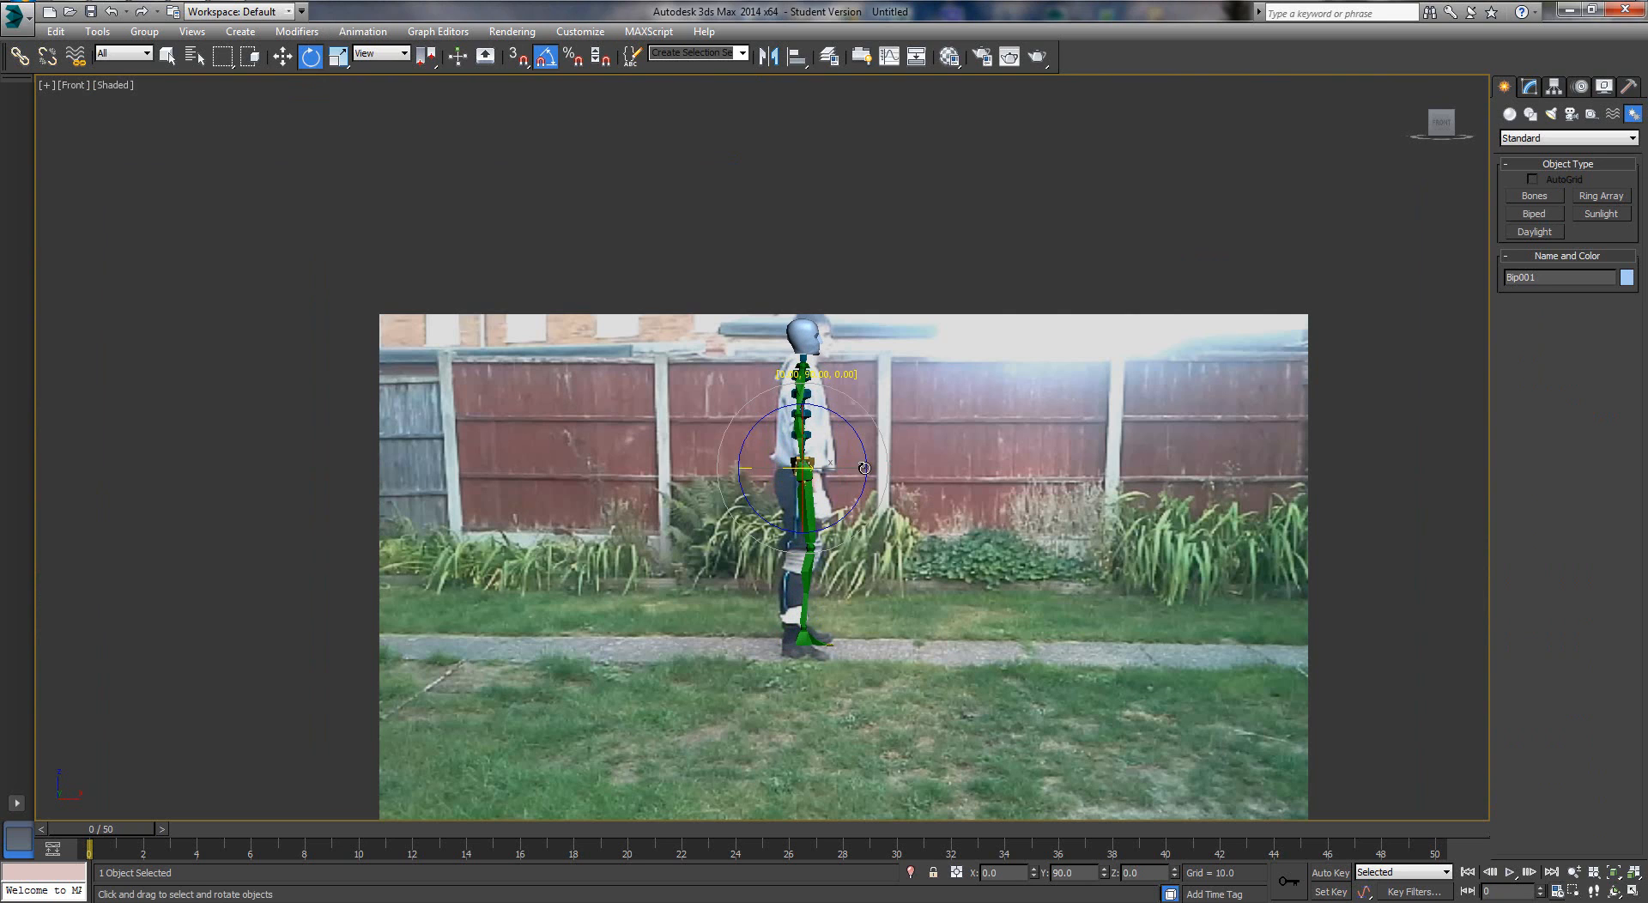
Move the biped in the Front viewport over the standing figure, to about X -6.4 and Z 13.3, and deselect it
{"action": "left_click", "coordinate": [282, 56]}
{"action": "scroll", "coordinate": [753, 392], "scroll_direction": "up", "scroll_amount": 4}
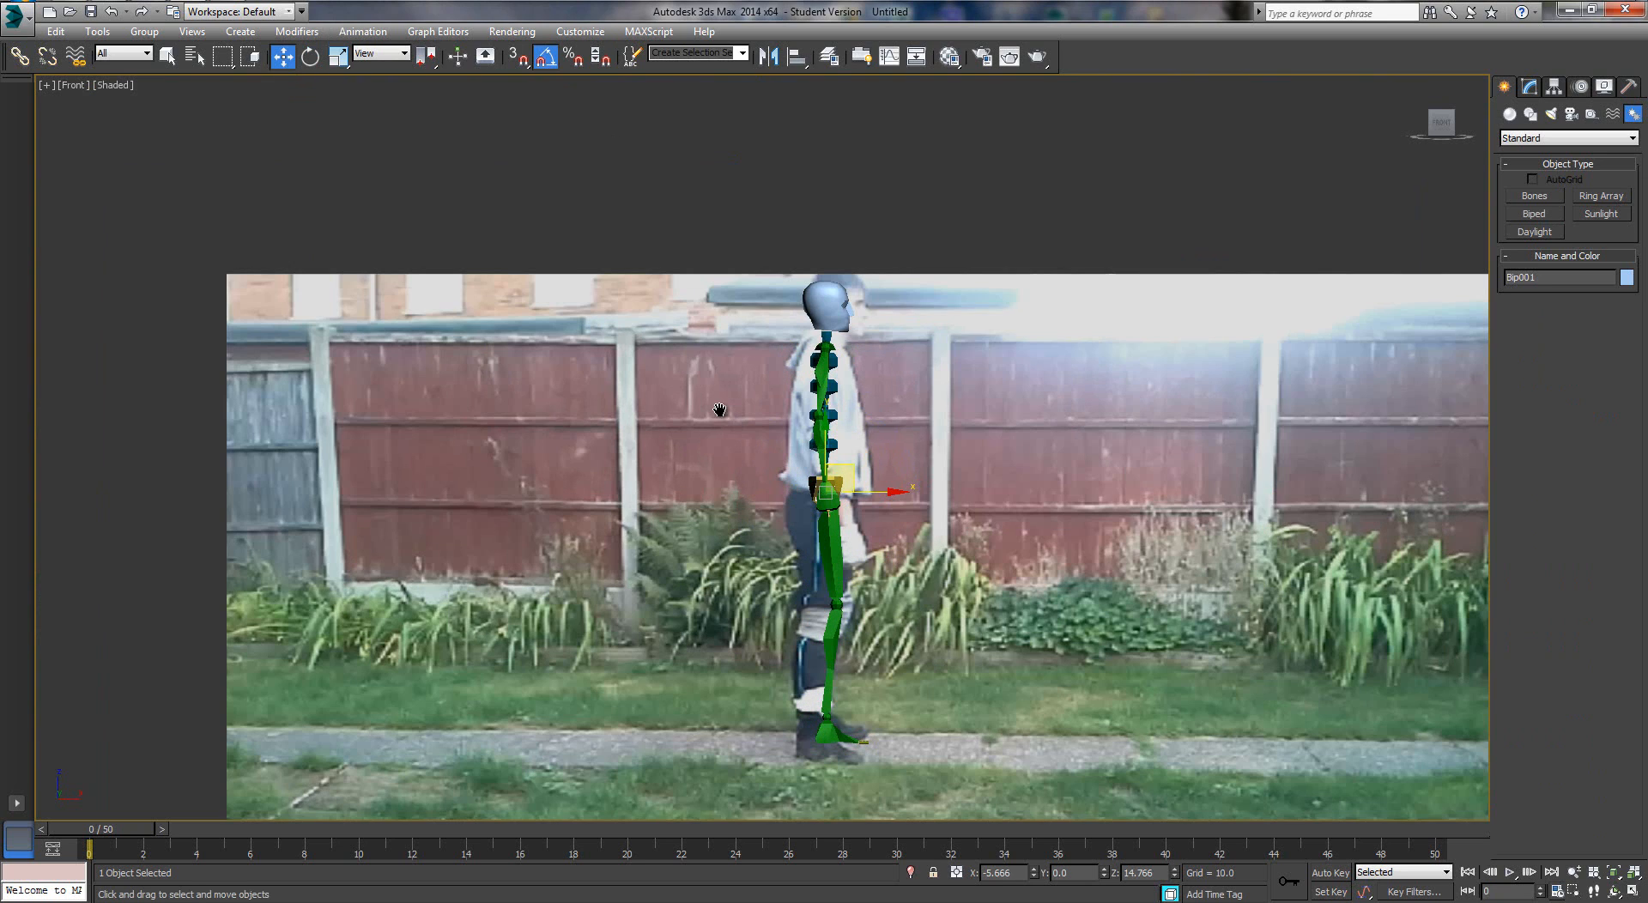
{"action": "left_click_drag", "start_coordinate": [735, 417], "coordinate": [729, 424]}
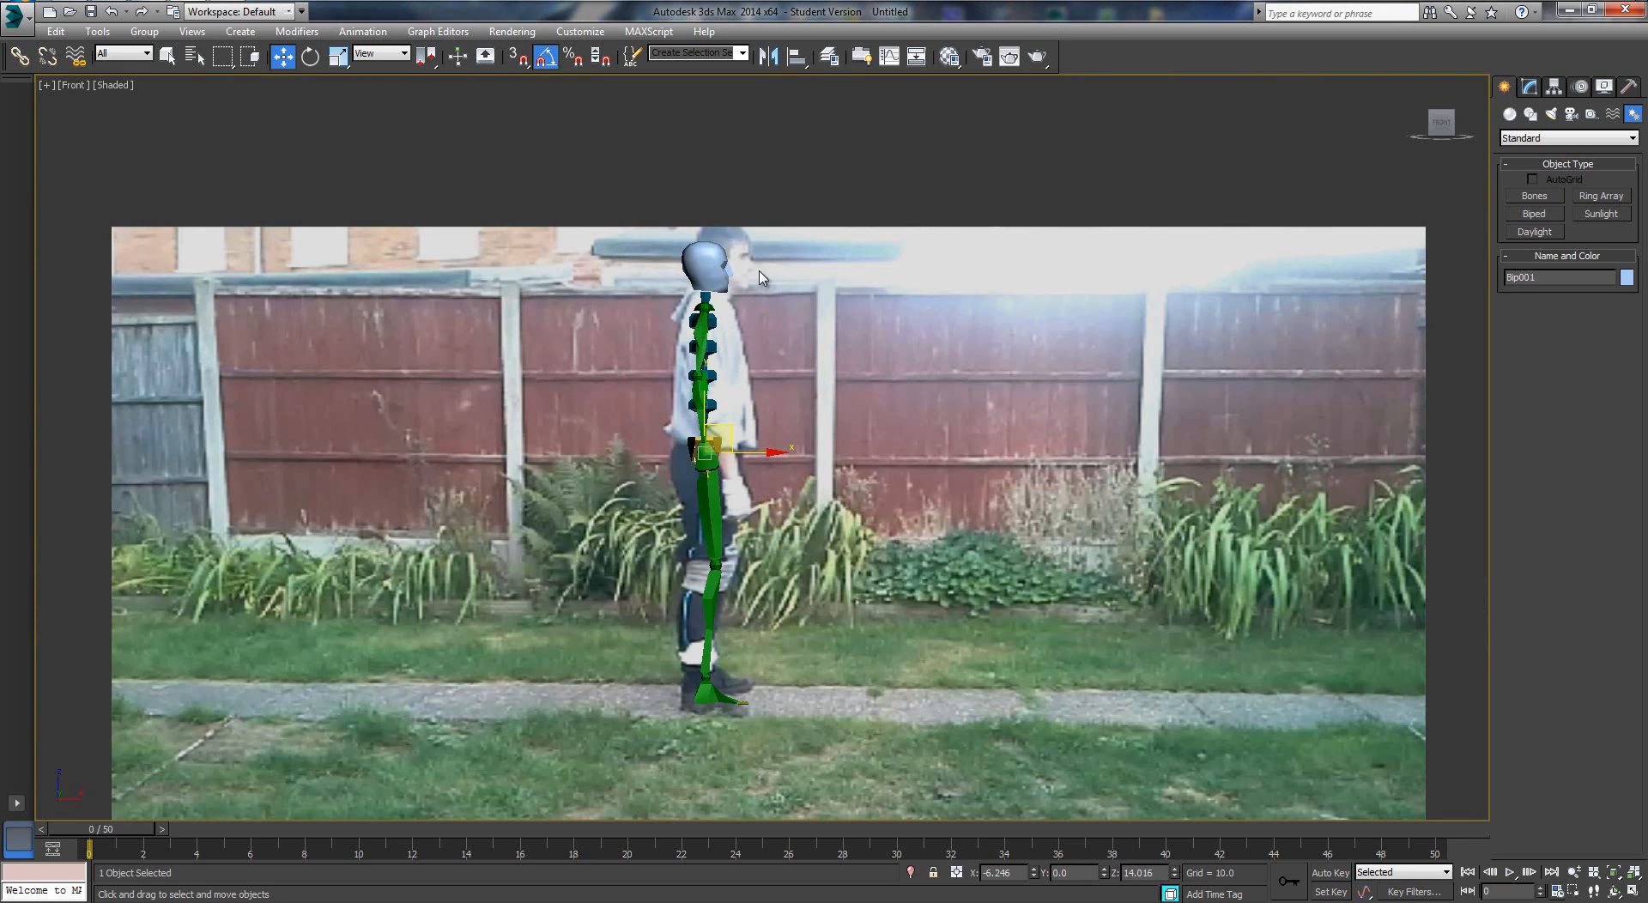
{"action": "middle_click_drag", "start_coordinate": [750, 416], "coordinate": [743, 397]}
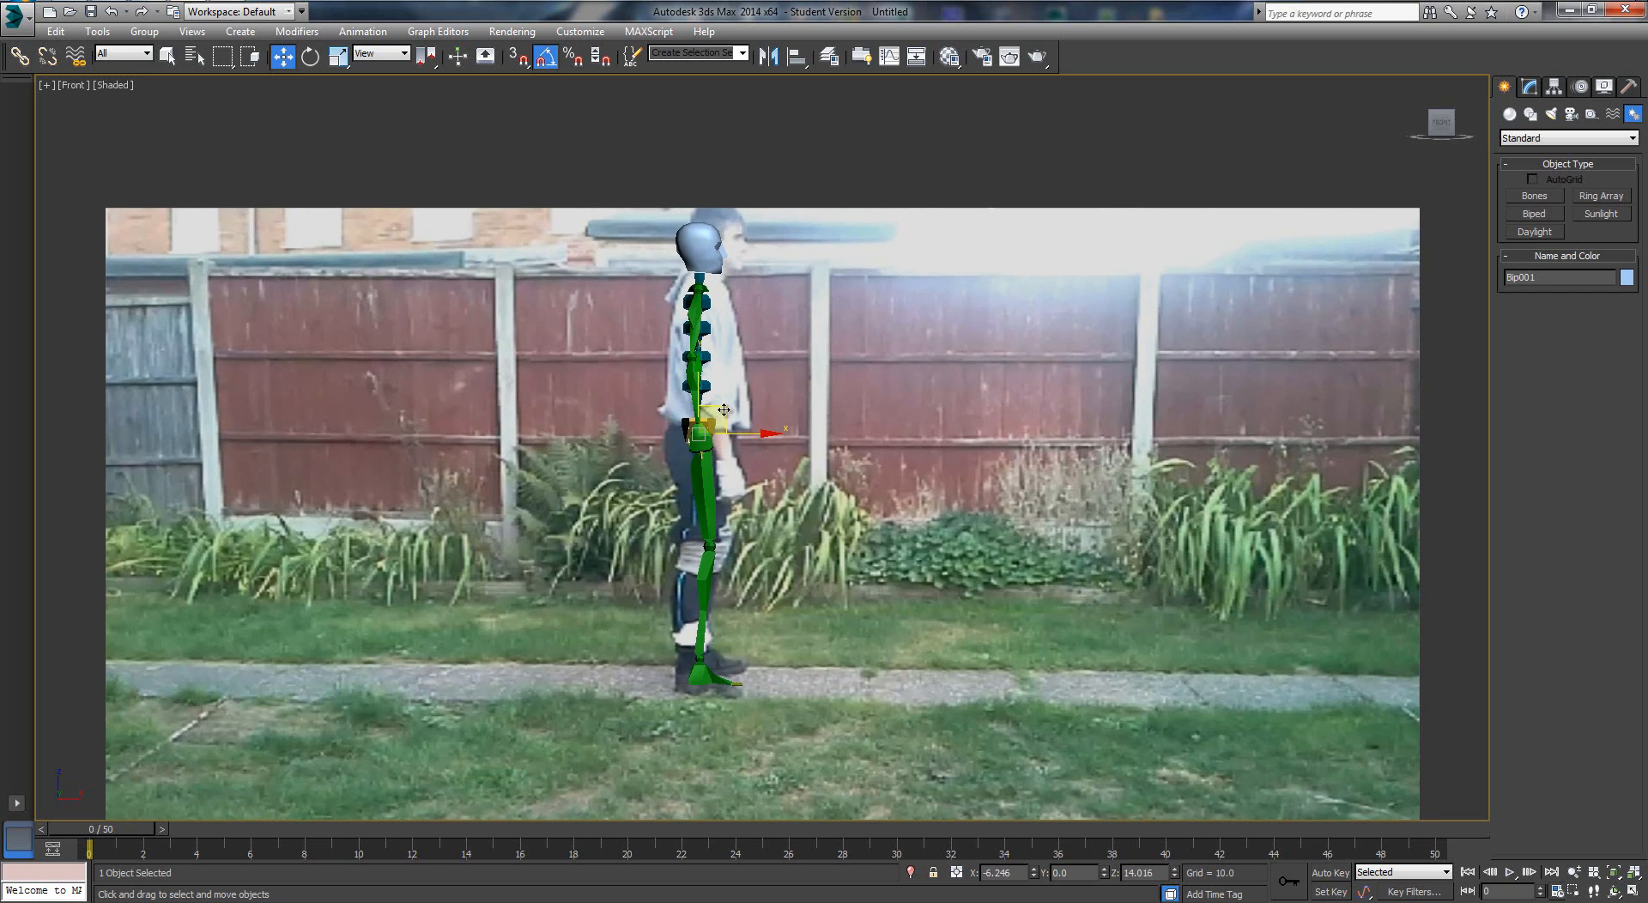
{"action": "mouse_move", "coordinate": [724, 410]}
{"action": "left_mouse_down"}
{"action": "mouse_move", "coordinate": [698, 412]}
{"action": "mouse_move", "coordinate": [722, 416]}
{"action": "left_mouse_up"}
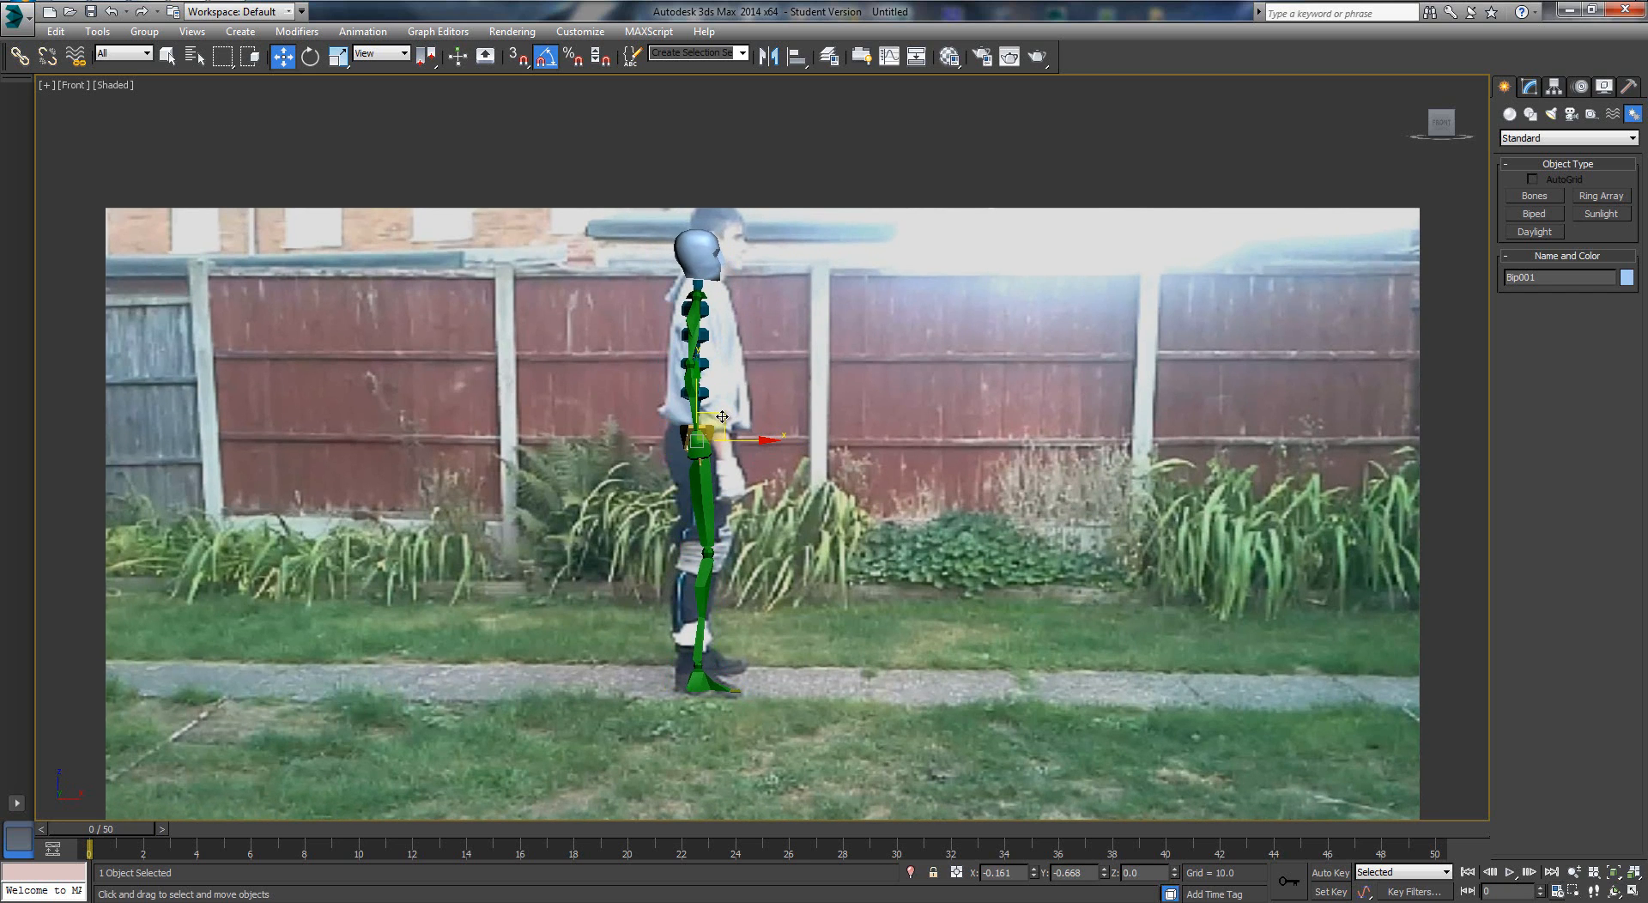
{"action": "scroll", "coordinate": [756, 470], "scroll_direction": "down", "scroll_amount": 2}
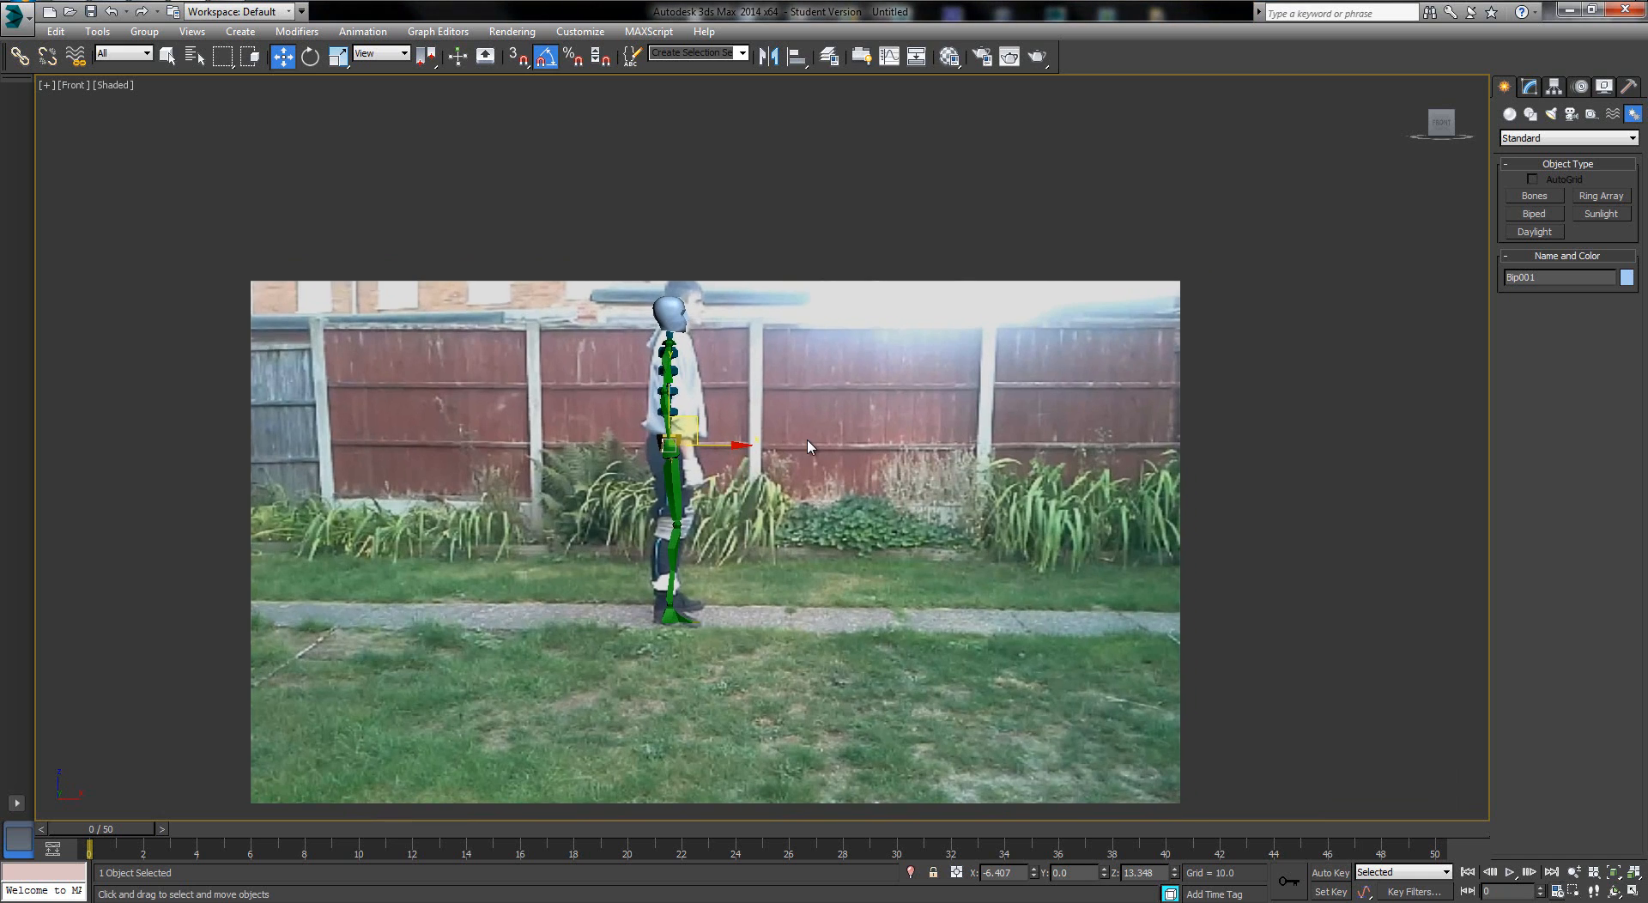
{"action": "scroll", "coordinate": [847, 418], "scroll_direction": "up", "scroll_amount": 3}
{"action": "left_click_drag", "start_coordinate": [1080, 435], "coordinate": [1111, 571]}
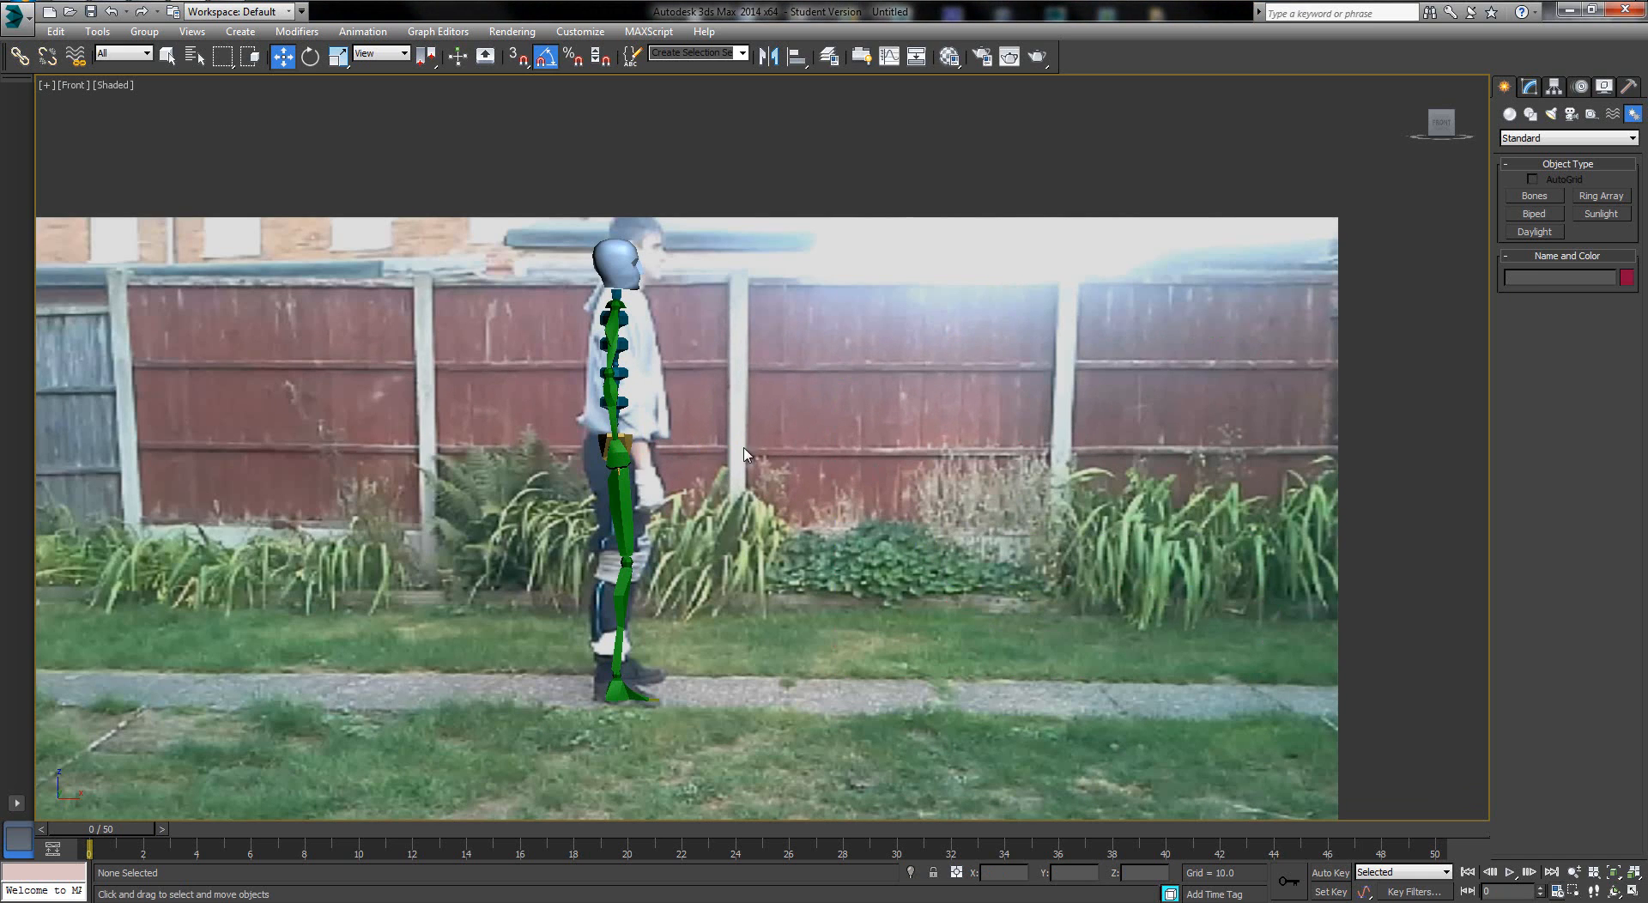
Scrub the first frames of the reference video to check the biped against the figure, returning to frame 0
{"action": "scroll", "coordinate": [662, 452], "scroll_direction": "up", "scroll_amount": 5}
{"action": "scroll", "coordinate": [667, 389], "scroll_direction": "down", "scroll_amount": 2}
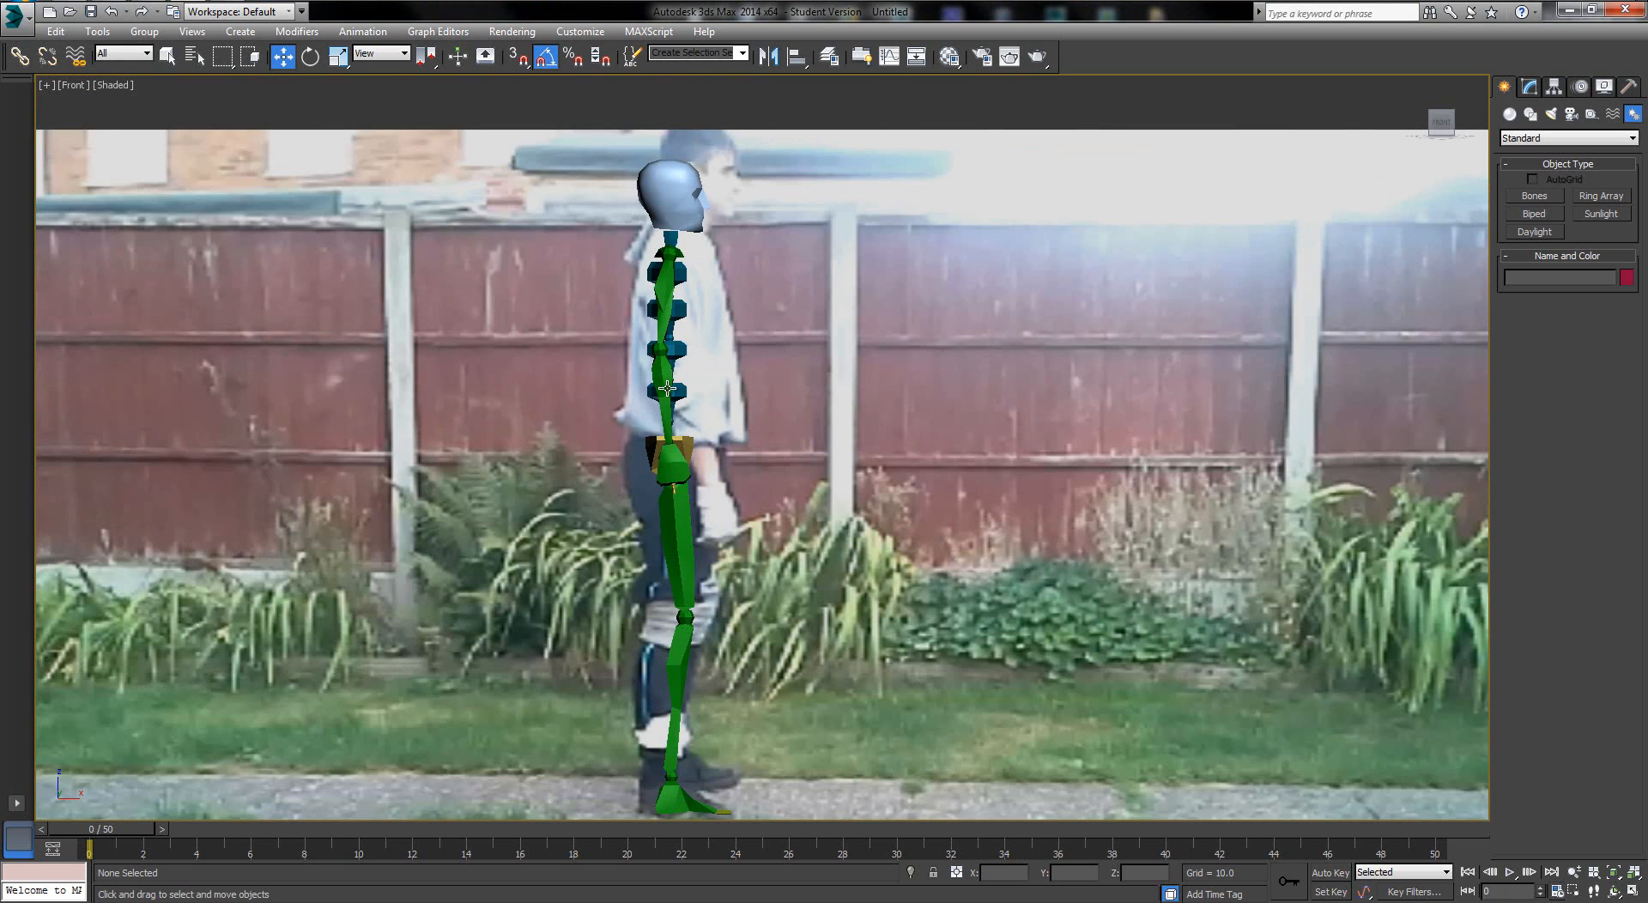
{"action": "scroll", "coordinate": [816, 328], "scroll_direction": "down", "scroll_amount": 2}
{"action": "scroll", "coordinate": [814, 361], "scroll_direction": "up", "scroll_amount": 2}
{"action": "scroll", "coordinate": [812, 409], "scroll_direction": "down", "scroll_amount": 4}
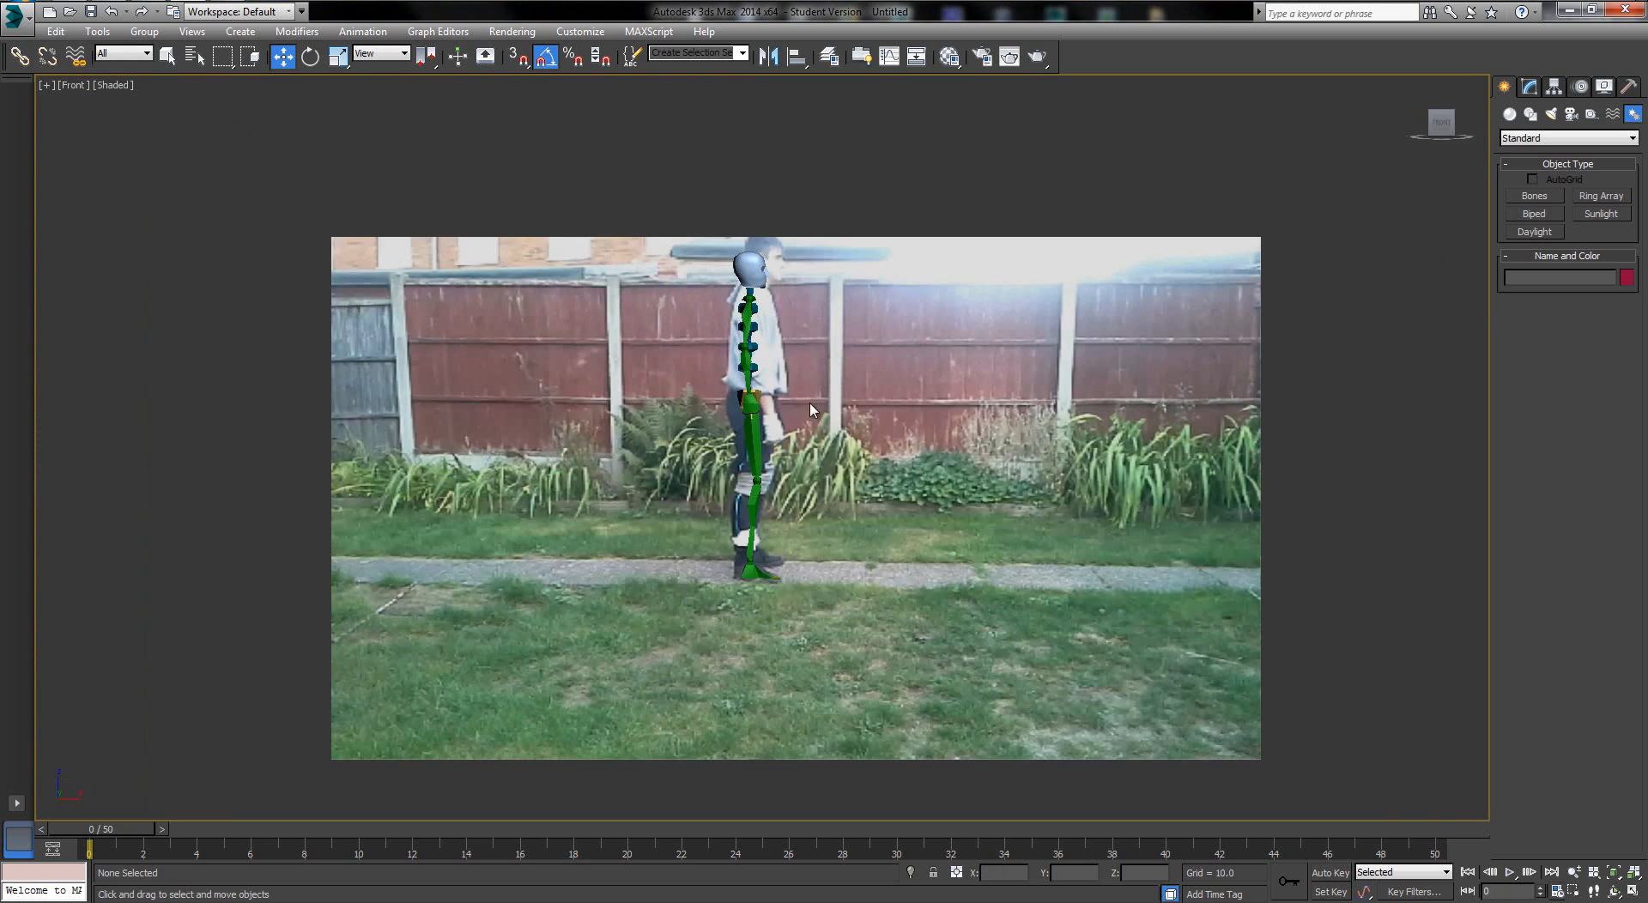
{"action": "left_click_drag", "start_coordinate": [178, 826], "coordinate": [89, 829]}
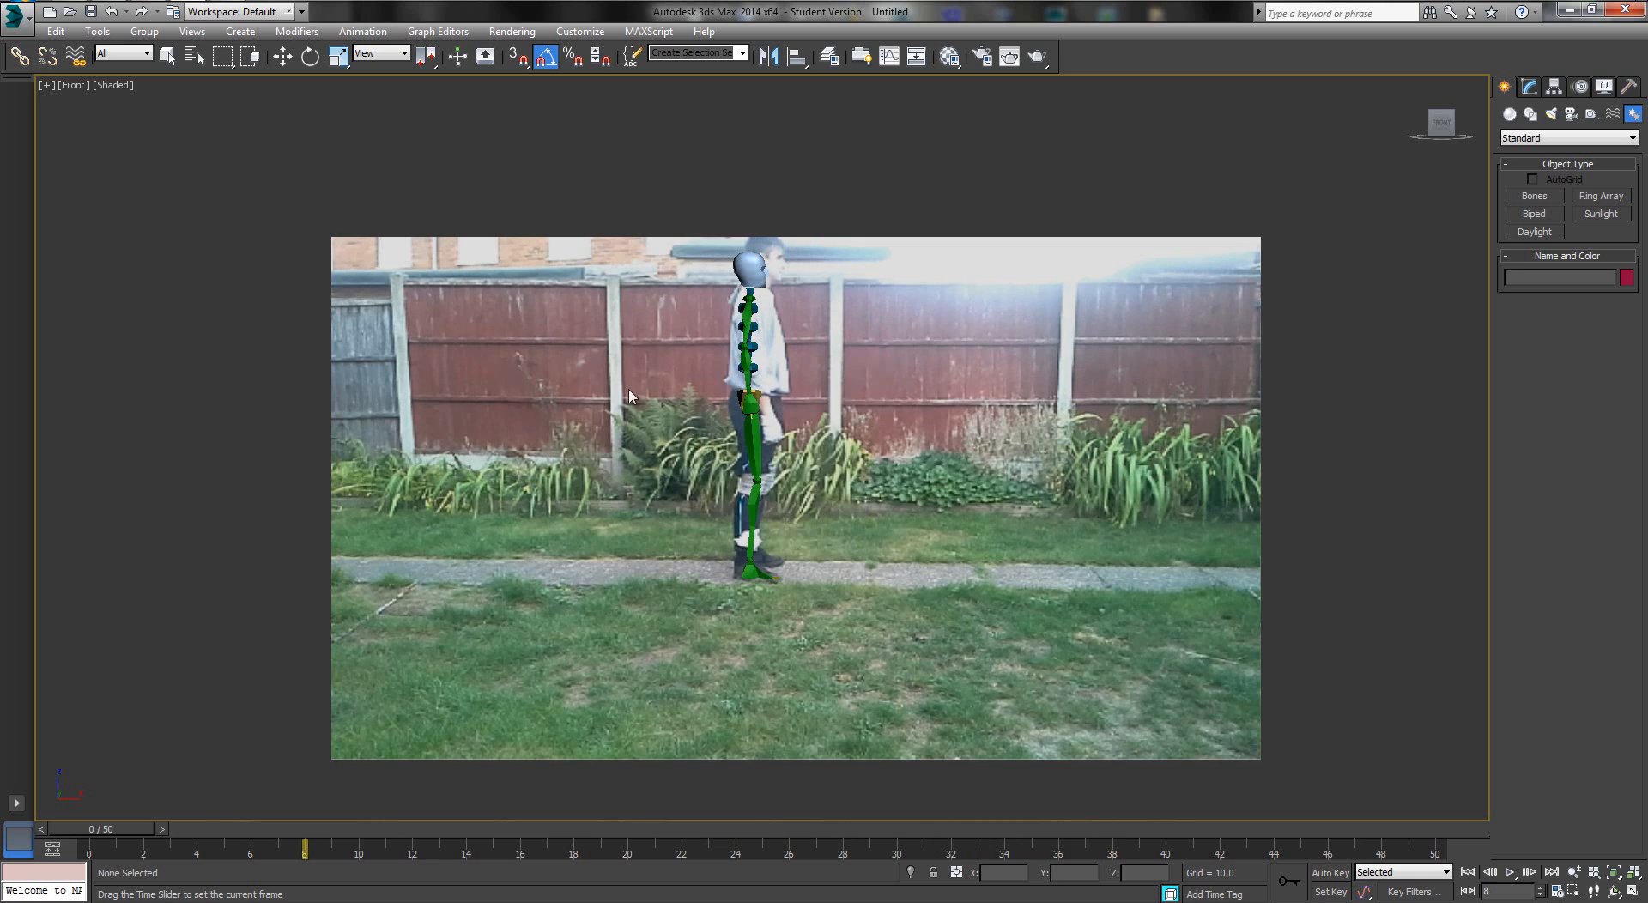
{"action": "key", "text": "w"}
{"action": "middle_click_drag", "start_coordinate": [786, 424], "coordinate": [746, 448]}
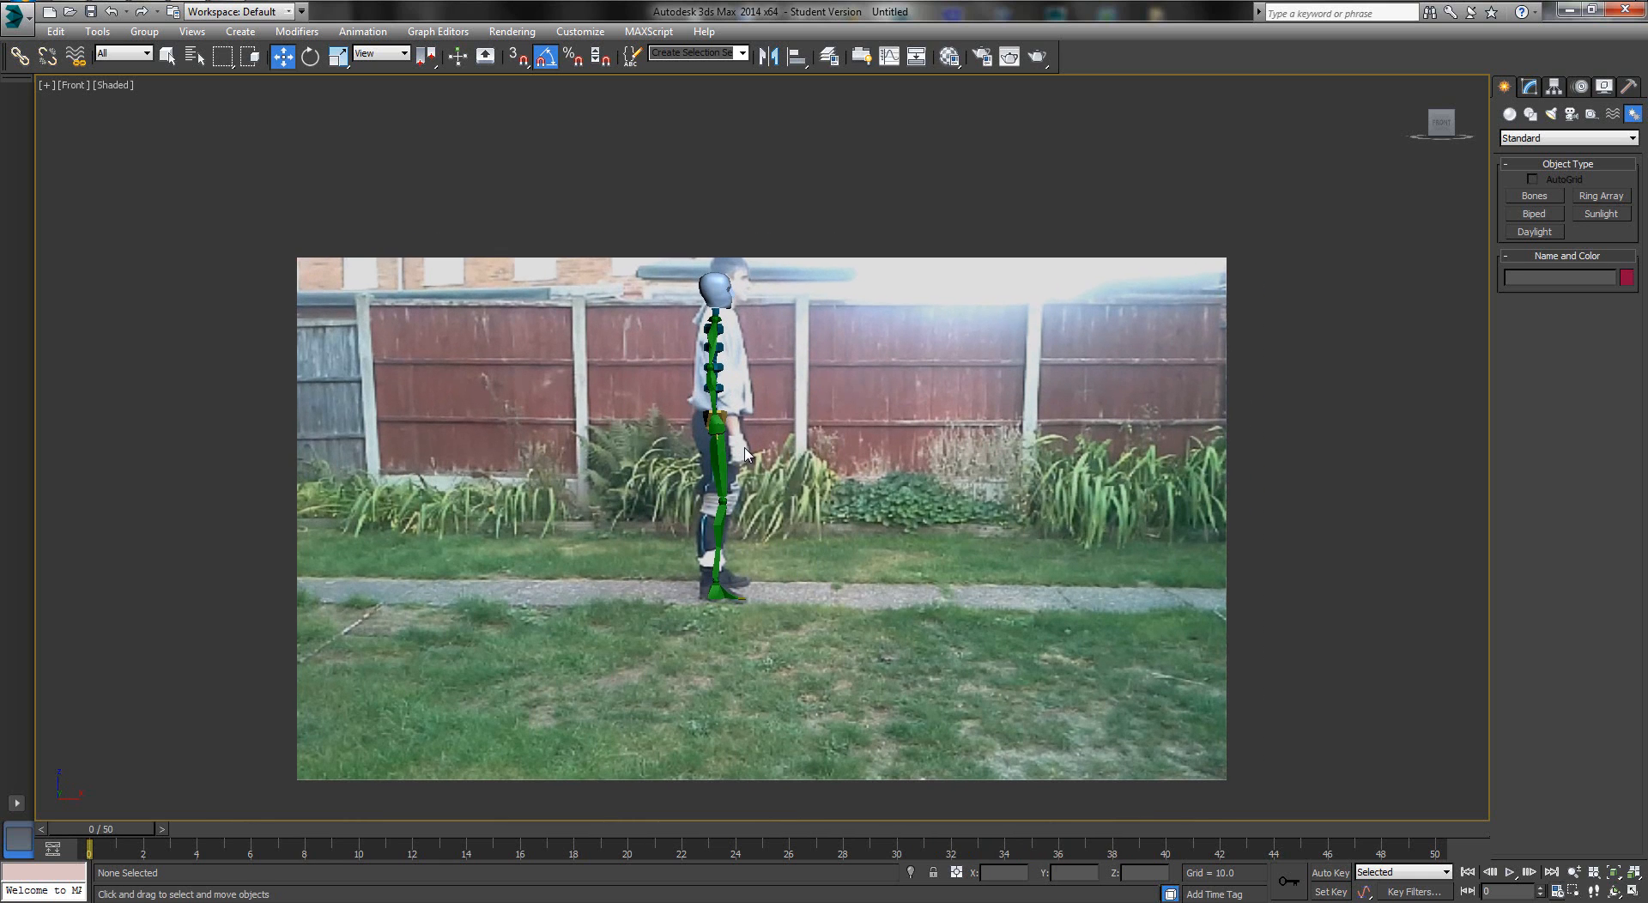
Select all biped parts and move them in the Perspective viewport about 10 units along negative Y, in front of the video plane
{"action": "scroll", "coordinate": [745, 413], "scroll_direction": "up", "scroll_amount": 2}
{"action": "key", "text": "alt+w"}
{"action": "middle_click_drag", "start_coordinate": [999, 541], "coordinate": [955, 488], "text": "alt"}
{"action": "left_click_drag", "start_coordinate": [1395, 848], "coordinate": [1365, 819]}
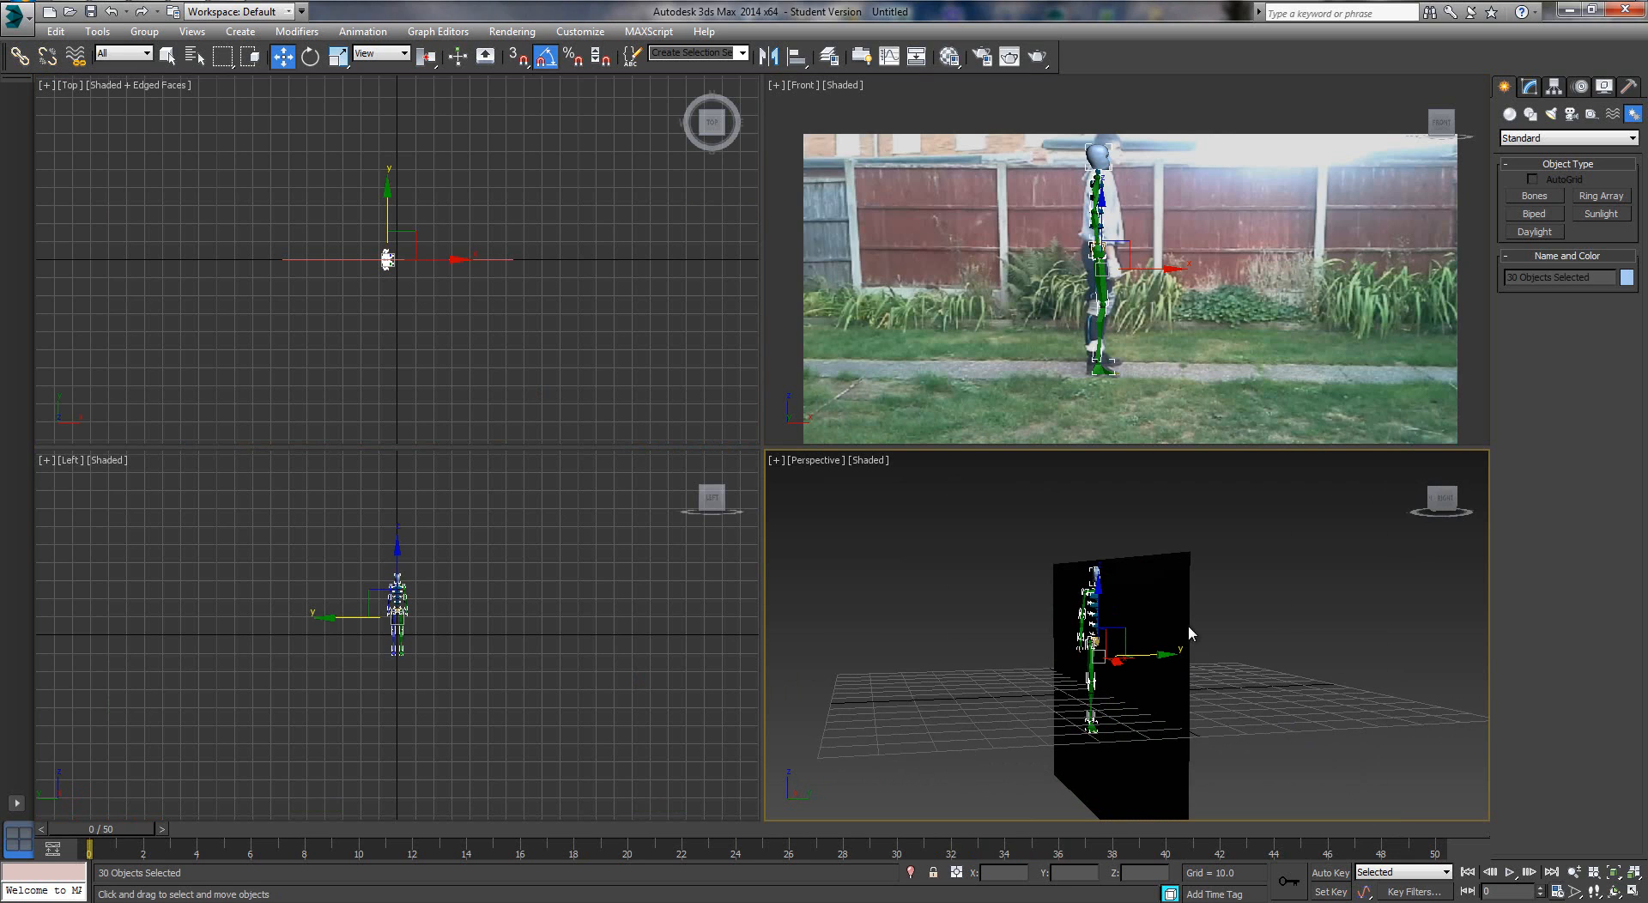
{"action": "left_click_drag", "start_coordinate": [1164, 655], "coordinate": [1126, 656]}
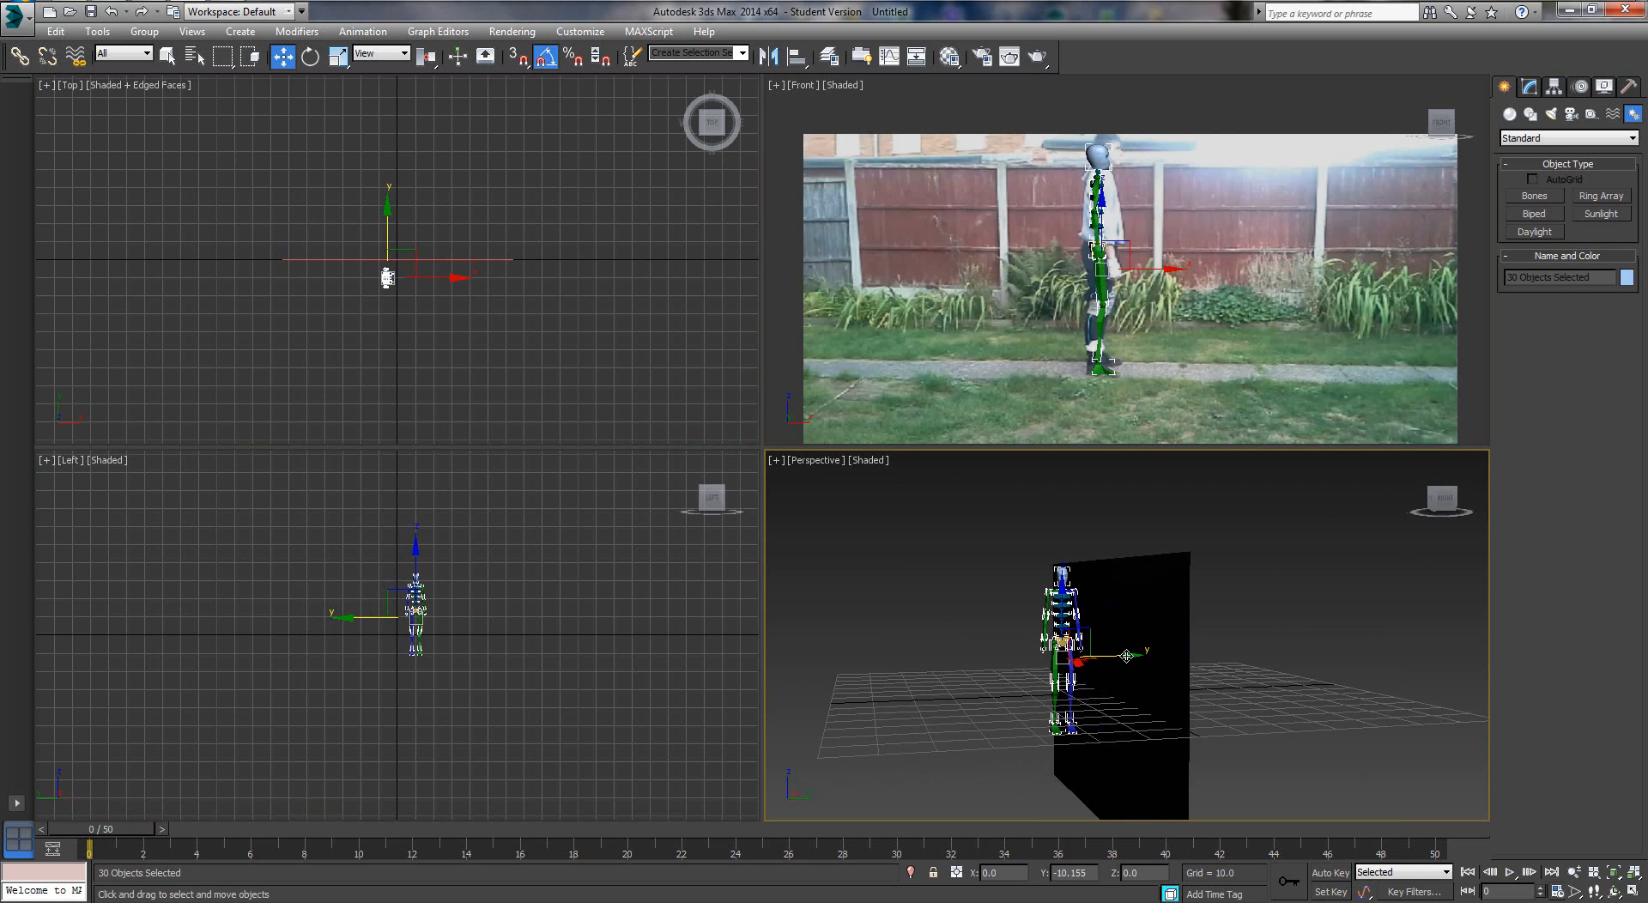
Hide the biped's pelvis in the maximized Perspective viewport to expose the centre-of-mass object between the thighs
{"action": "scroll", "coordinate": [1037, 314], "scroll_direction": "up", "scroll_amount": 3}
{"action": "middle_click_drag", "start_coordinate": [1138, 352], "coordinate": [1004, 320]}
{"action": "right_click", "coordinate": [1046, 649]}
{"action": "key", "text": "alt+w"}
{"action": "scroll", "coordinate": [875, 591], "scroll_direction": "up", "scroll_amount": 2}
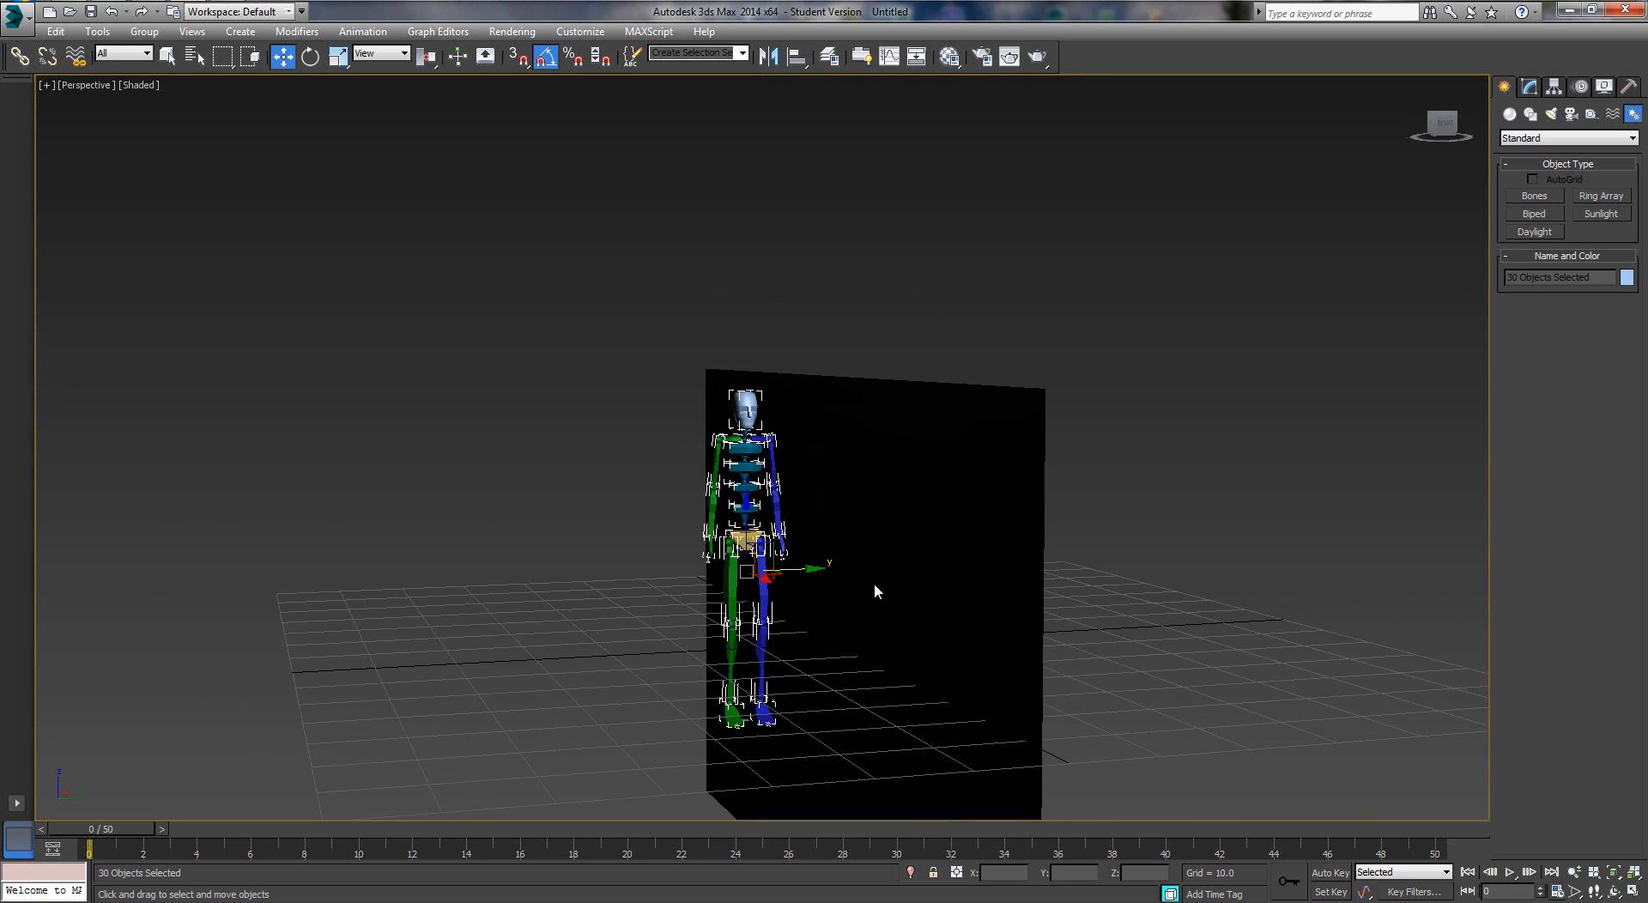
{"action": "left_click", "coordinate": [677, 481]}
{"action": "scroll", "coordinate": [686, 463], "scroll_direction": "up", "scroll_amount": 5}
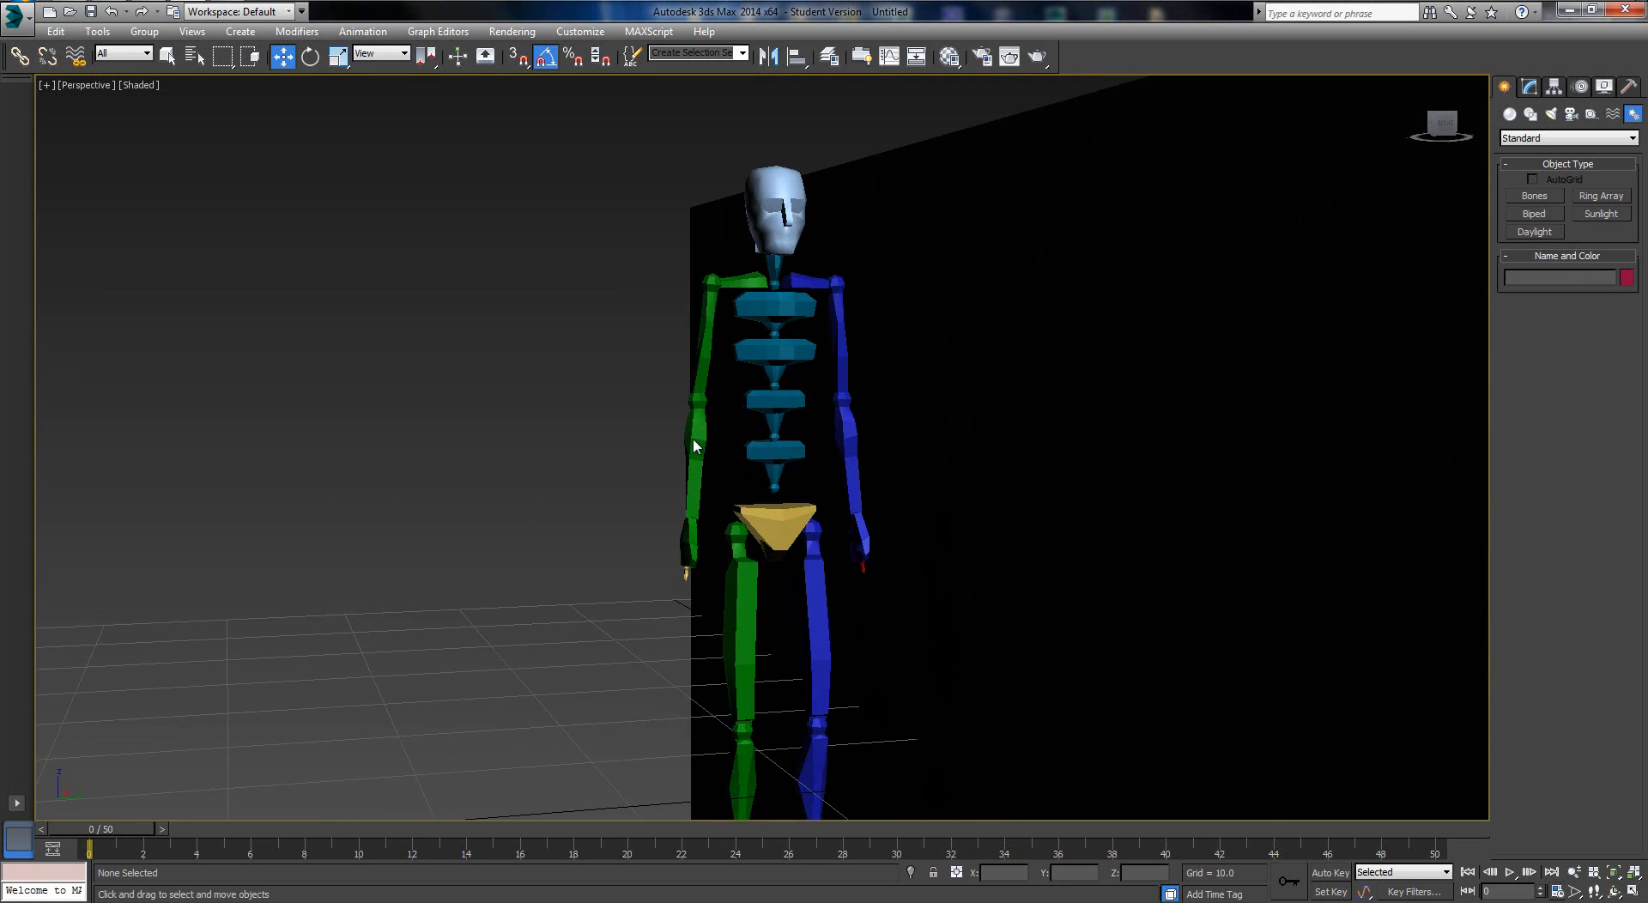
{"action": "left_click", "coordinate": [789, 526]}
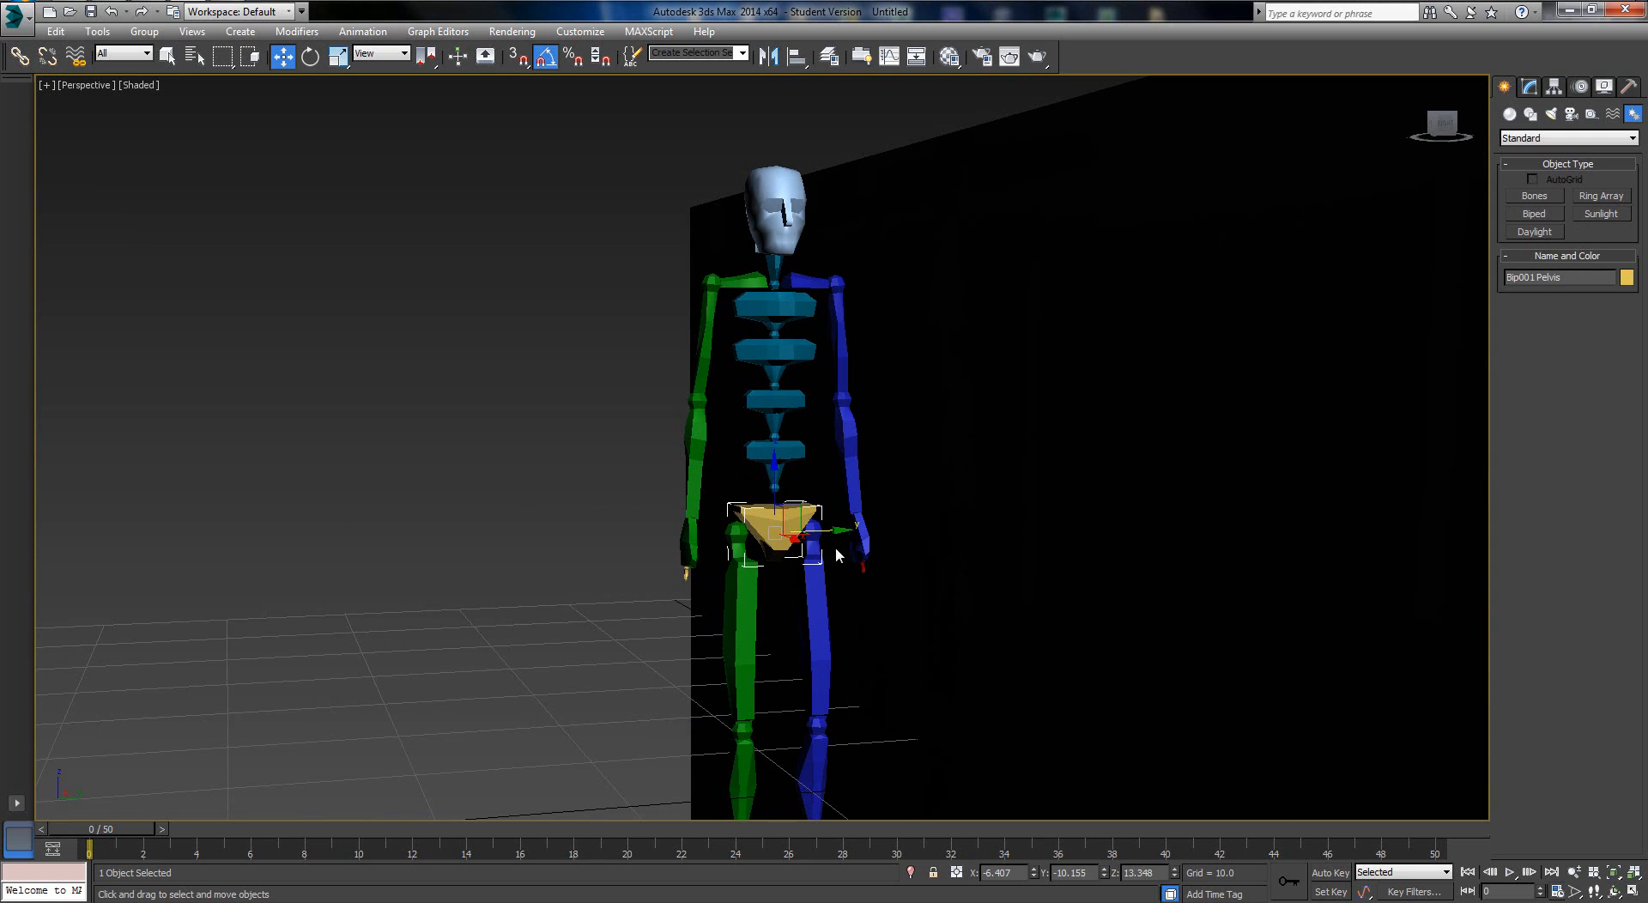
{"action": "right_click", "coordinate": [791, 532]}
{"action": "left_click", "coordinate": [857, 479]}
{"action": "key", "text": "ctrl+z"}
{"action": "right_click", "coordinate": [790, 522]}
{"action": "left_click", "coordinate": [854, 462]}
Try moving the biped's centre-of-mass object between the thighs
{"action": "scroll", "coordinate": [713, 542], "scroll_direction": "up", "scroll_amount": 3}
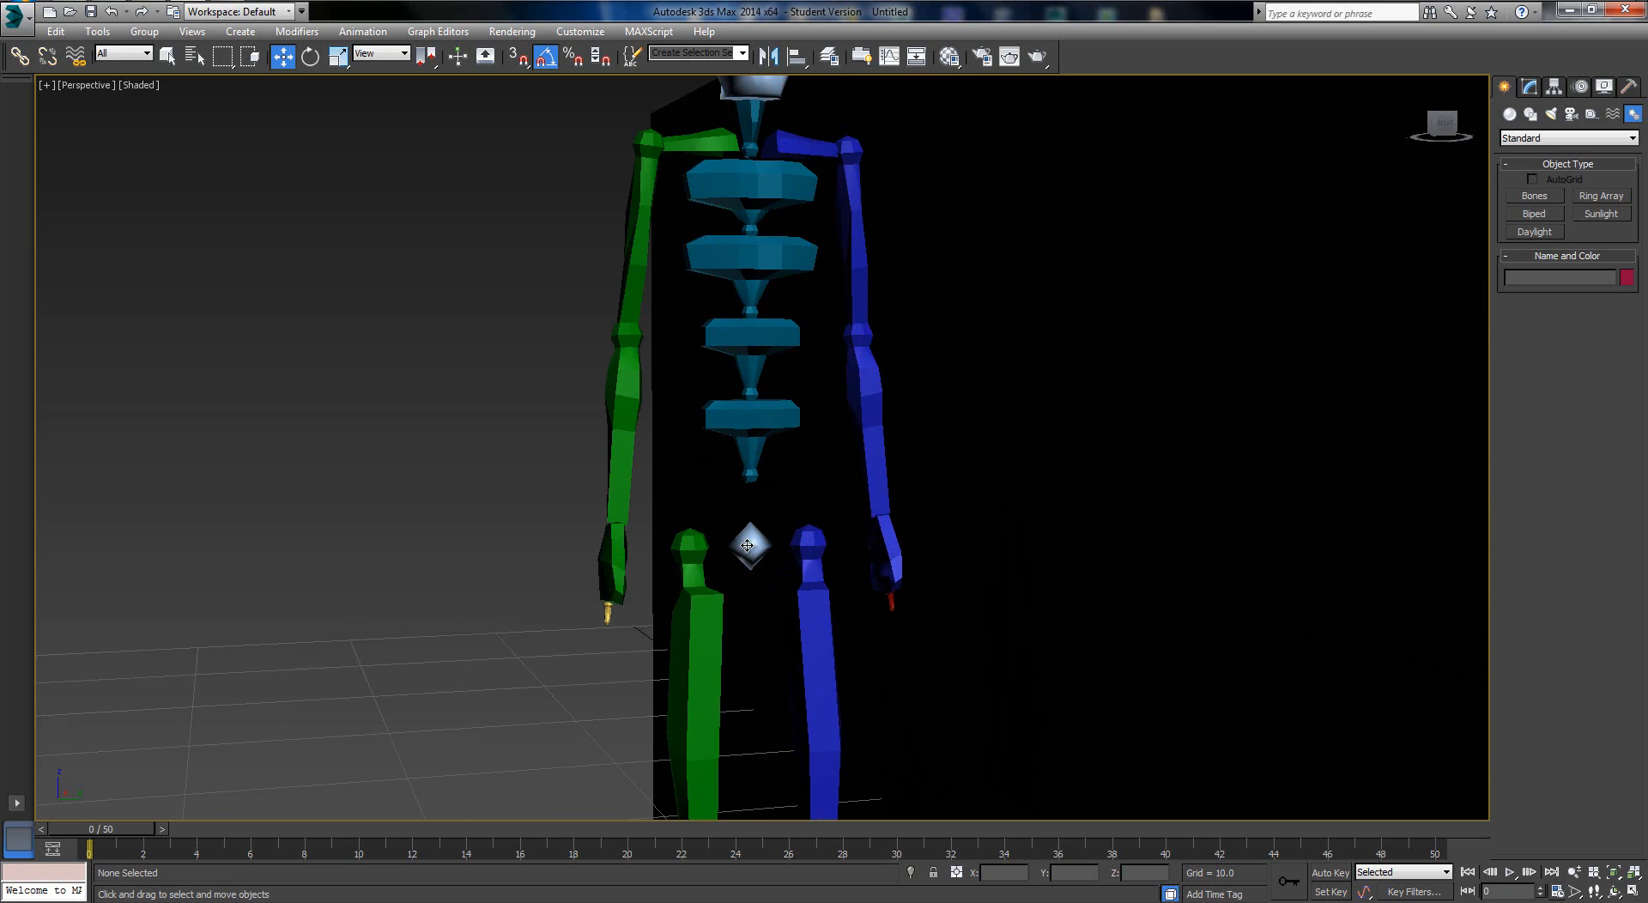
{"action": "left_click", "coordinate": [747, 545]}
{"action": "scroll", "coordinate": [738, 546], "scroll_direction": "up", "scroll_amount": 5}
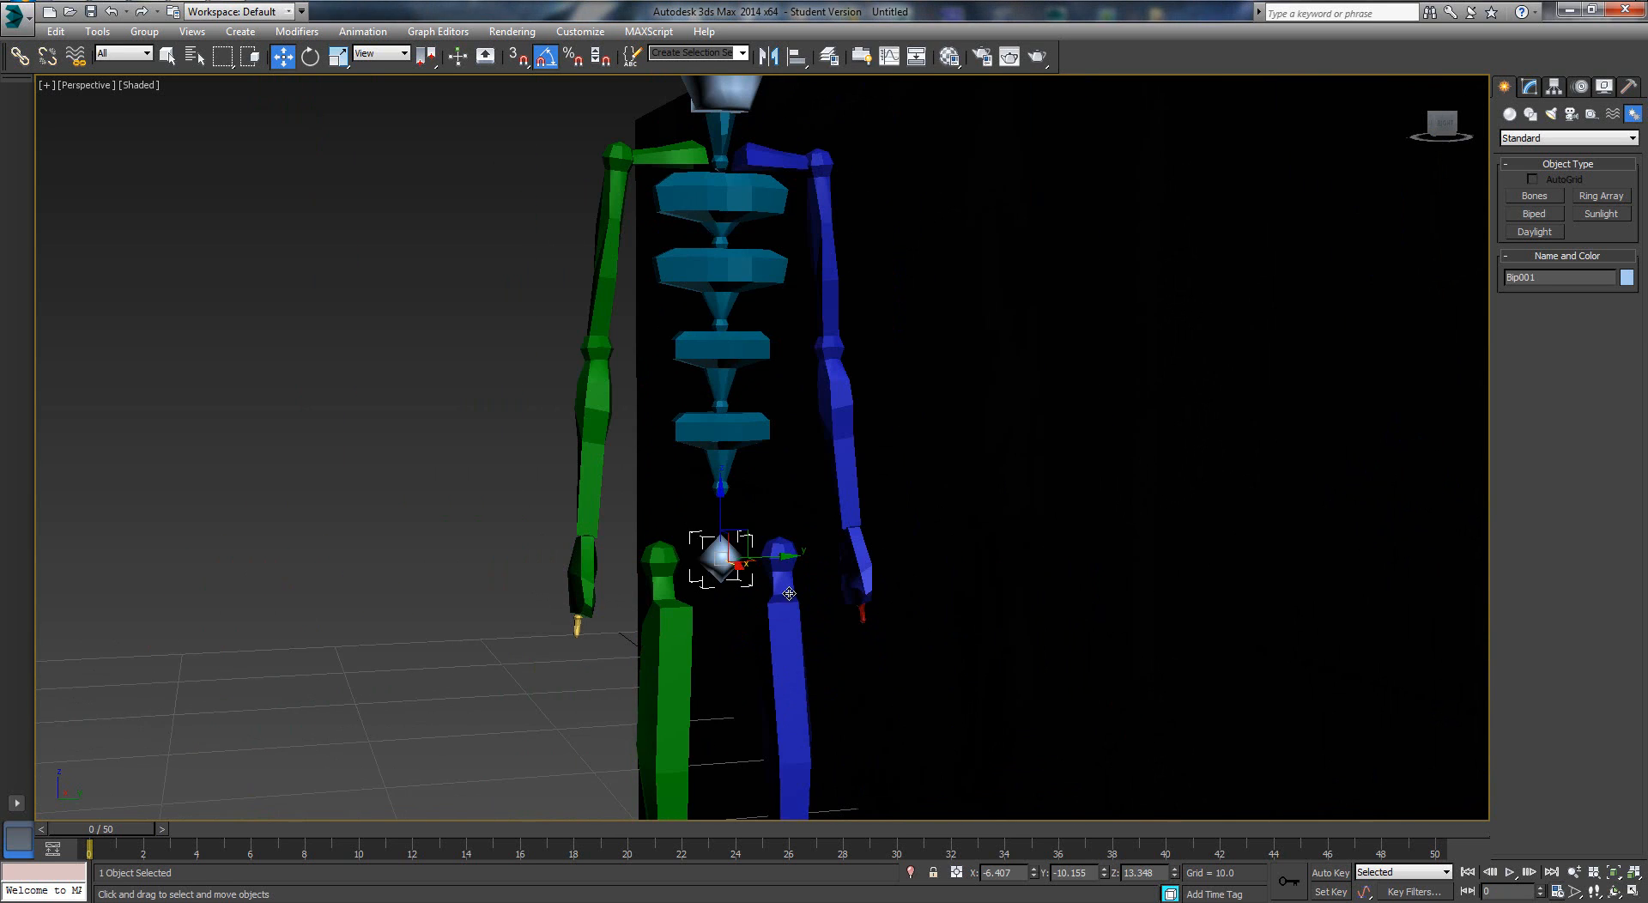
{"action": "mouse_move", "coordinate": [740, 566]}
{"action": "left_mouse_down"}
{"action": "mouse_move", "coordinate": [630, 512]}
{"action": "mouse_move", "coordinate": [753, 560]}
{"action": "left_mouse_up"}
{"action": "right_click", "coordinate": [754, 560]}
{"action": "scroll", "coordinate": [789, 596], "scroll_direction": "down", "scroll_amount": 5}
{"action": "scroll", "coordinate": [790, 595], "scroll_direction": "up", "scroll_amount": 5}
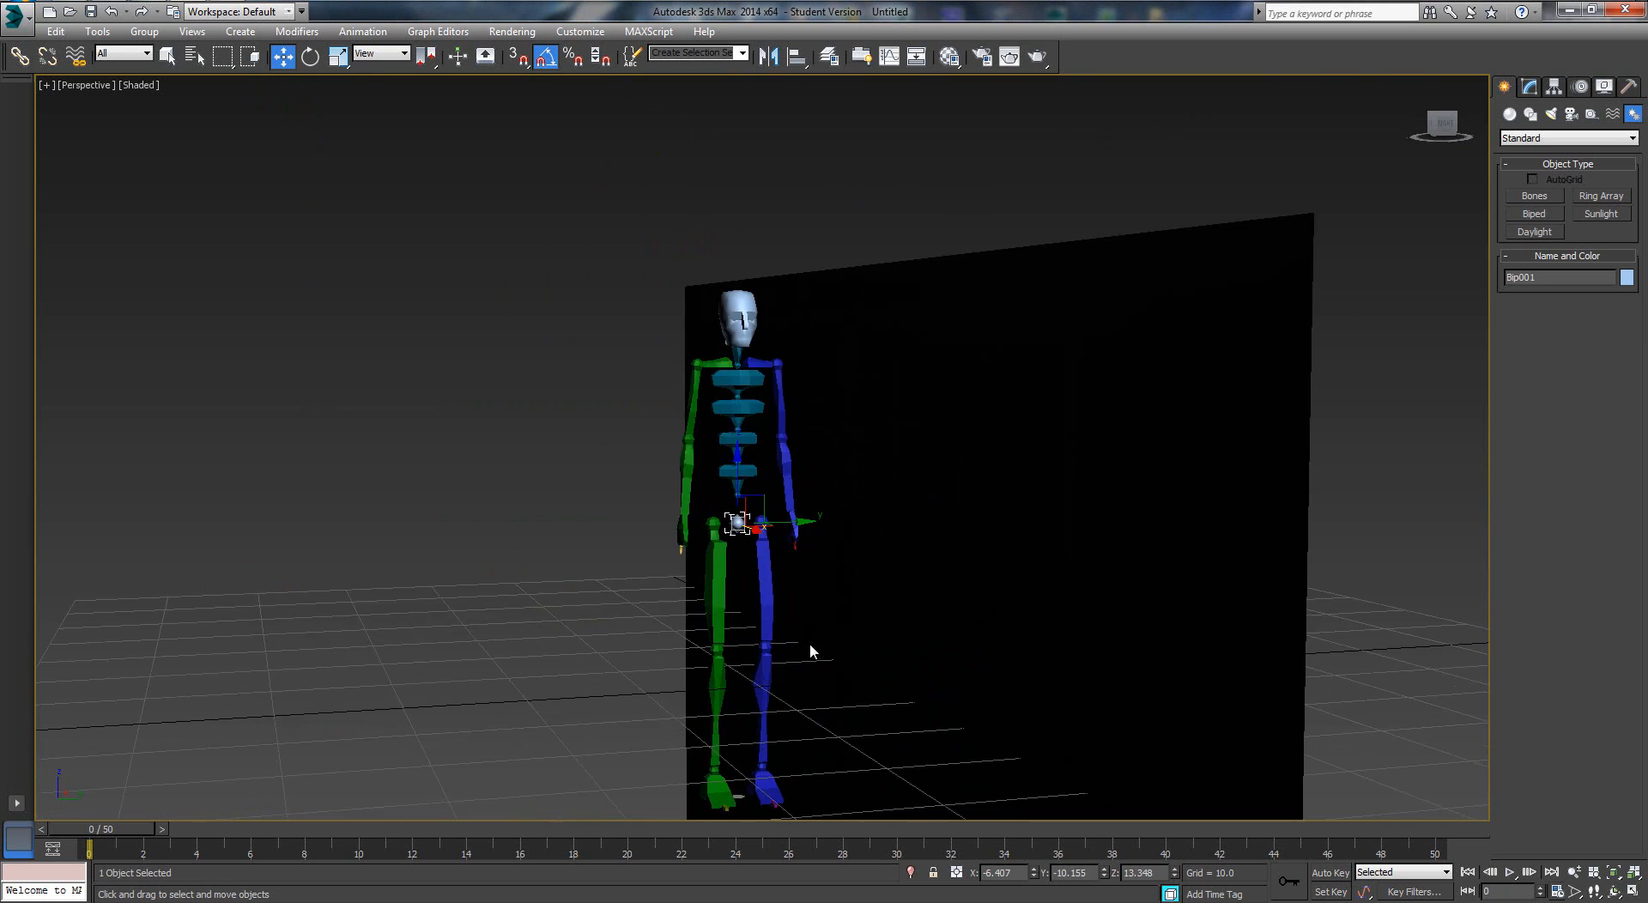
Hide every biped part except the centre of mass and the right thigh, calf, upper arm and forearm
{"action": "double_click", "coordinate": [716, 542]}
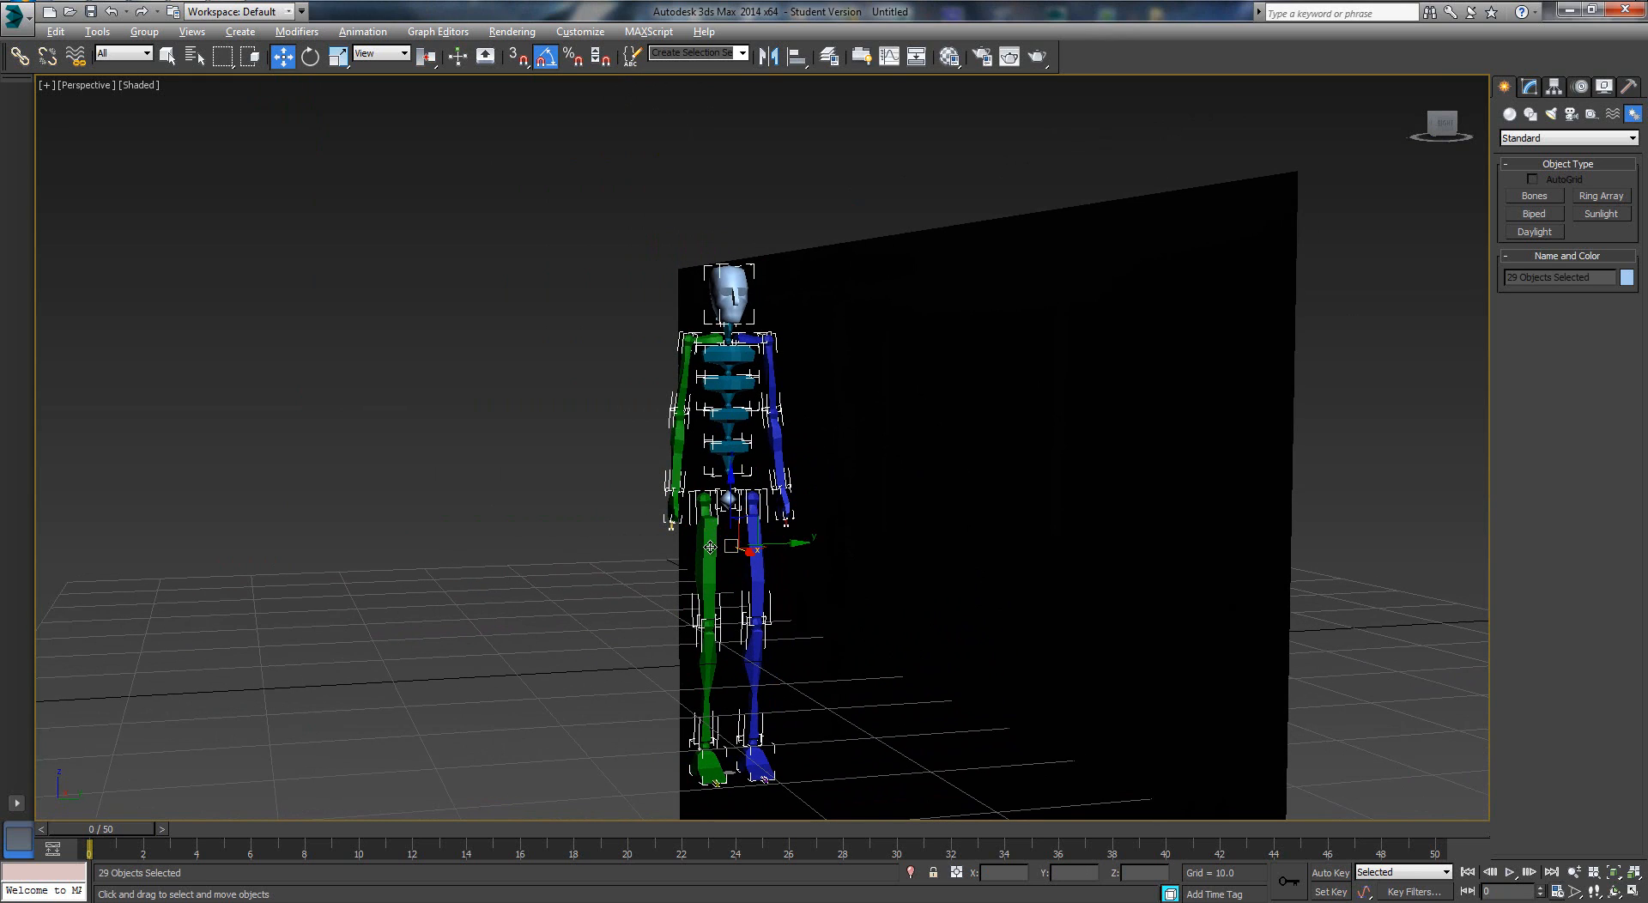
{"action": "left_click", "coordinate": [710, 546], "text": "alt"}
{"action": "left_click", "coordinate": [729, 498], "text": "alt"}
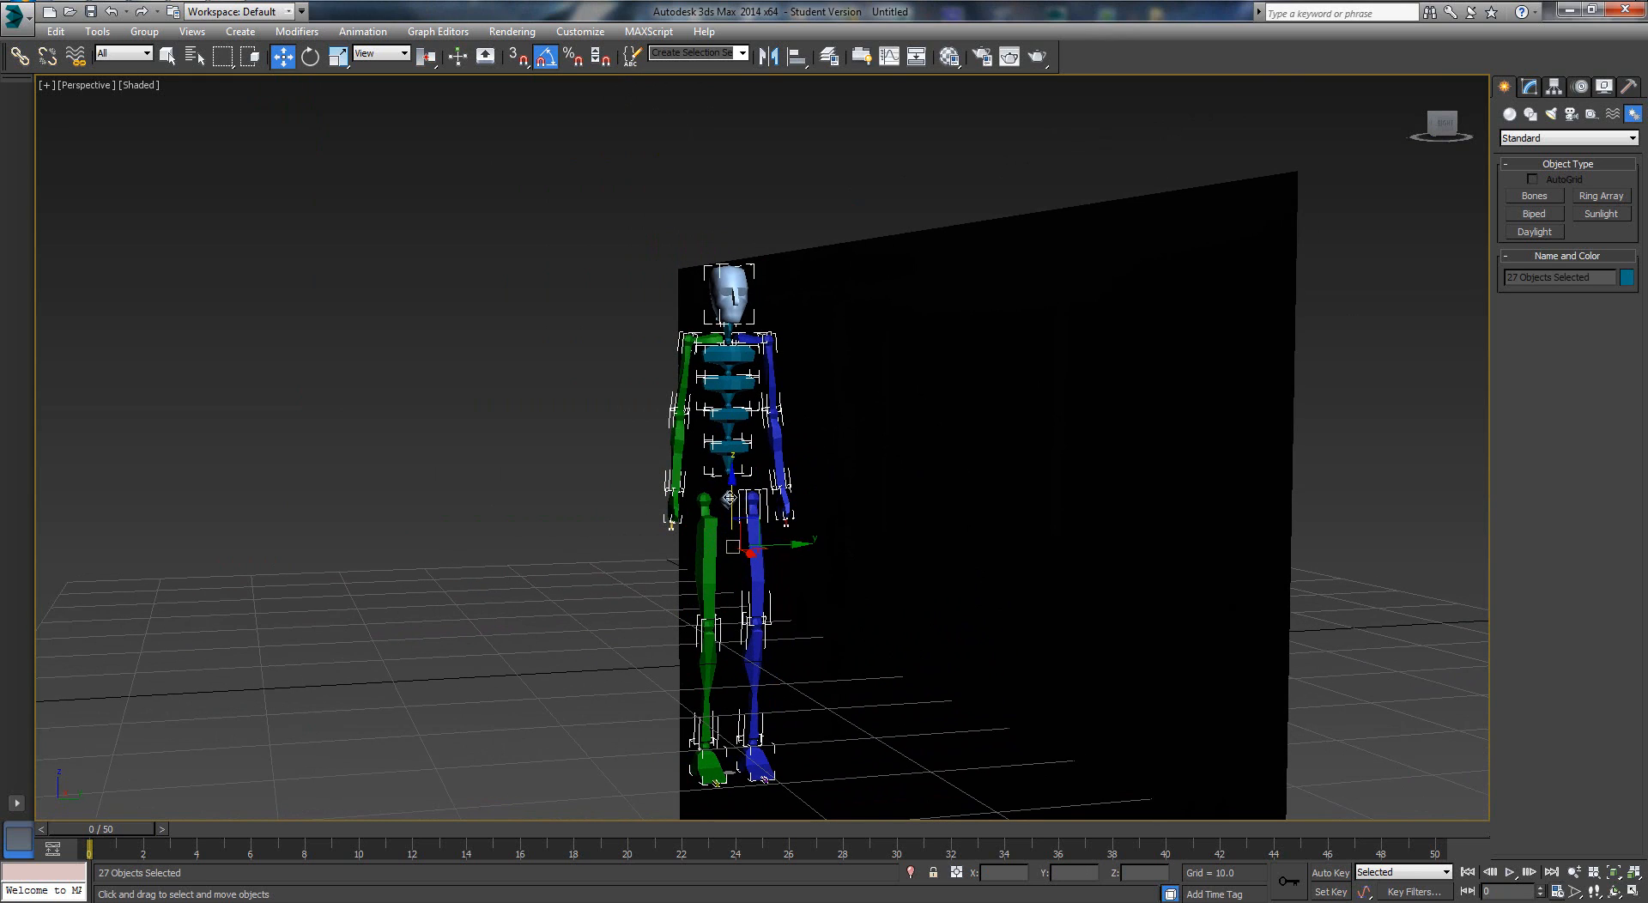
{"action": "left_click", "coordinate": [674, 474], "text": "alt"}
{"action": "left_click", "coordinate": [682, 378], "text": "alt"}
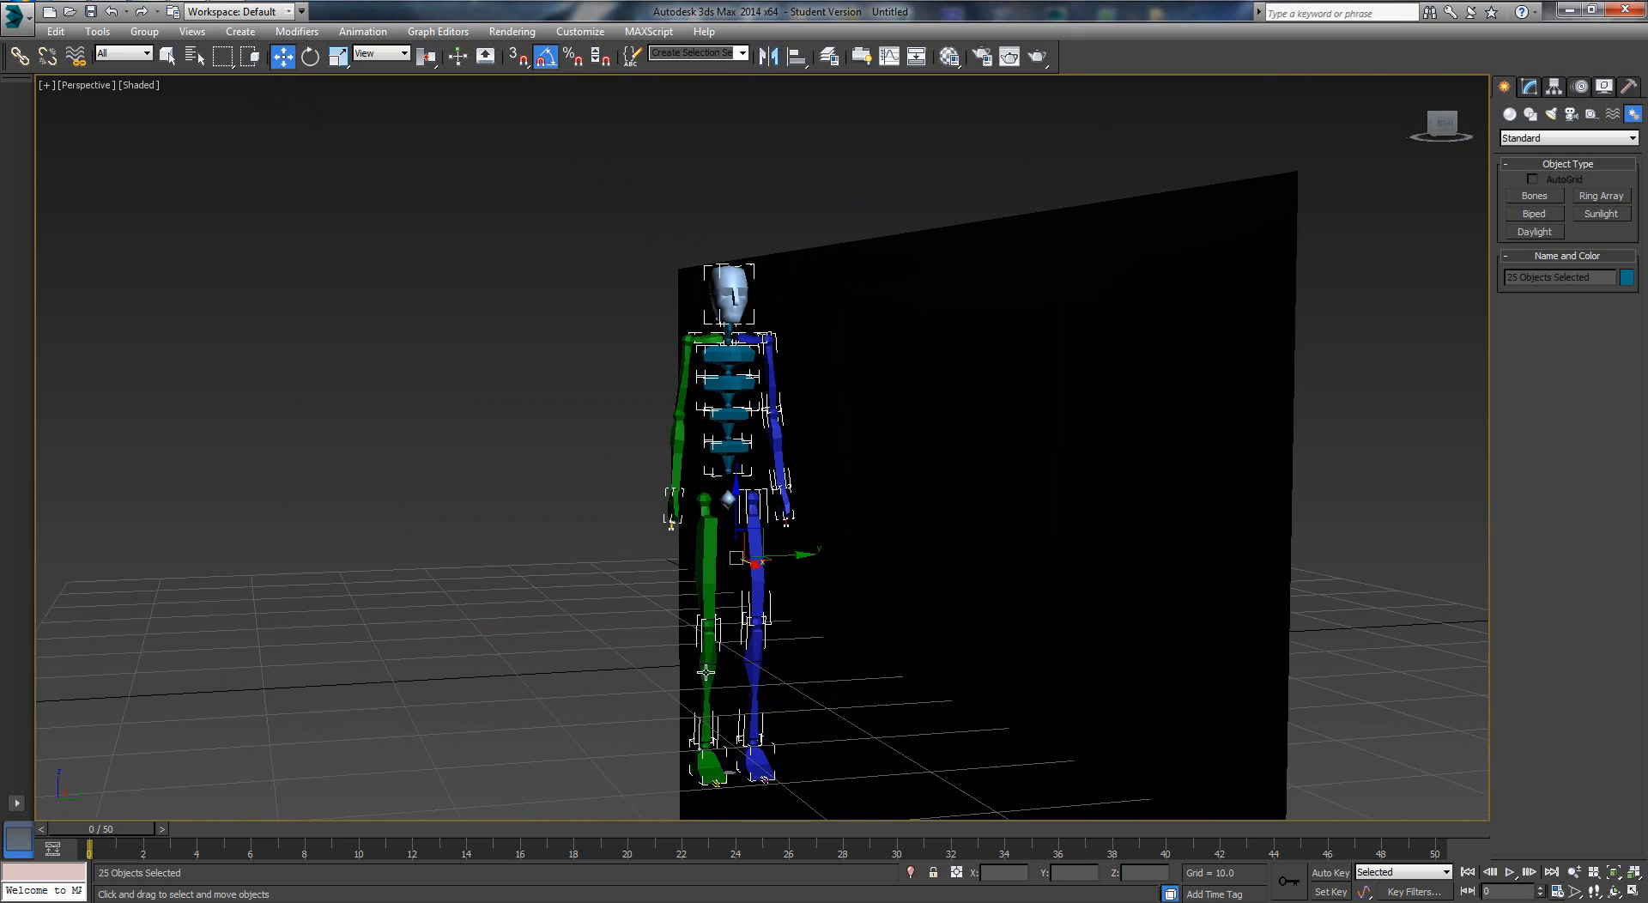
{"action": "left_click", "coordinate": [708, 643], "text": "alt"}
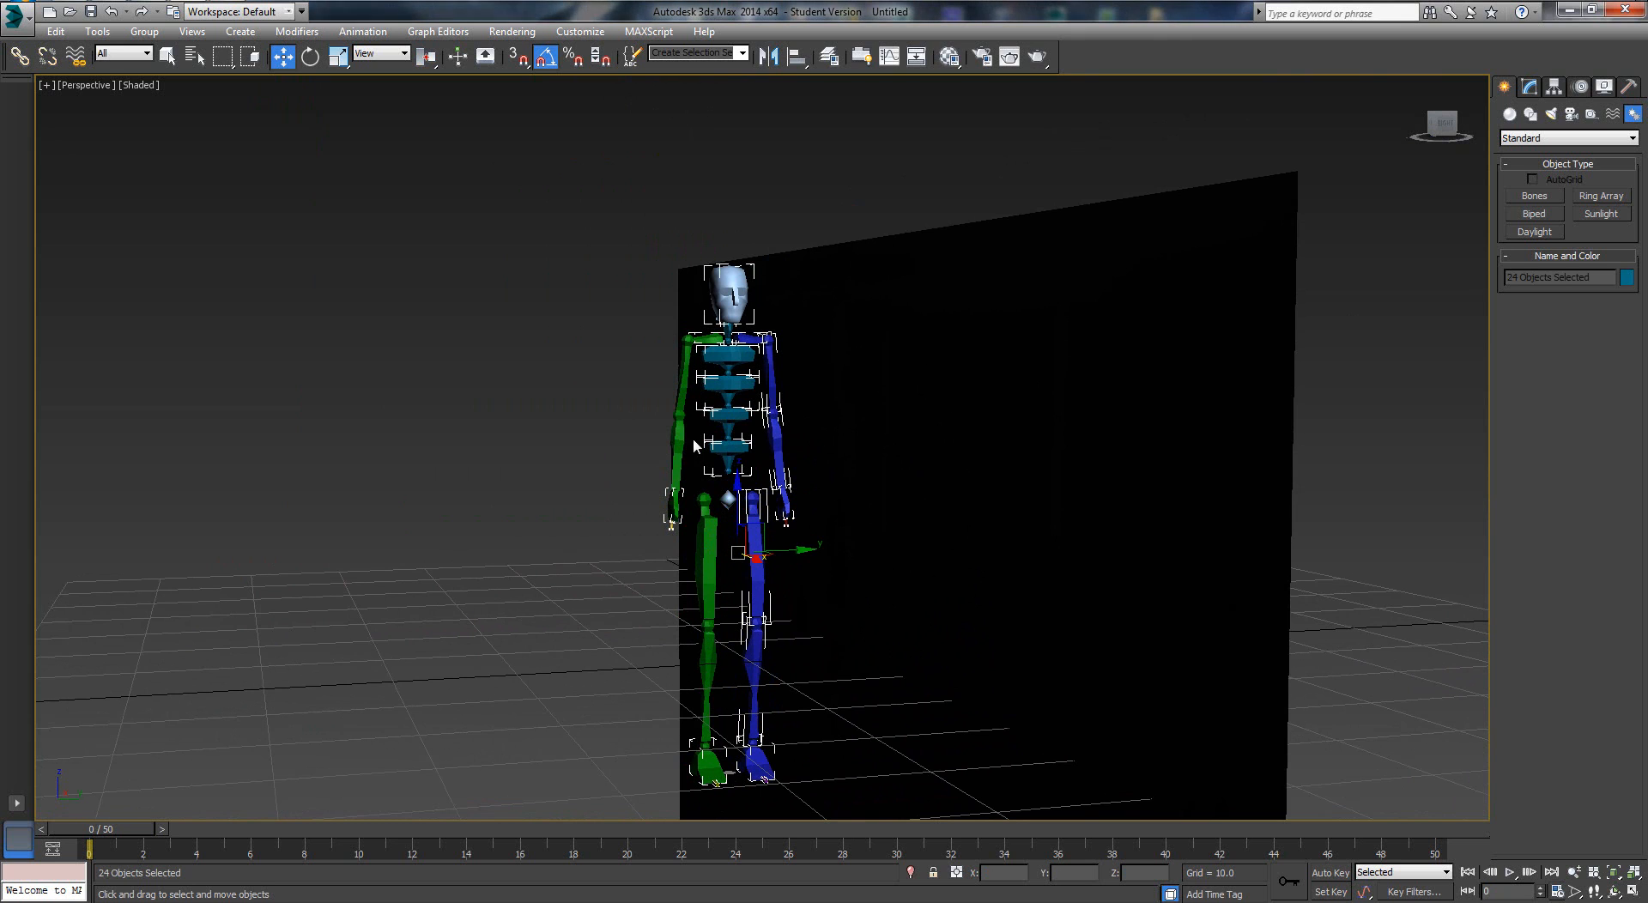
{"action": "right_click", "coordinate": [754, 464]}
{"action": "left_click", "coordinate": [799, 412]}
Inspect the remaining right calf, thigh, forearm and upper arm bones by selecting each in turn
{"action": "middle_click_drag", "start_coordinate": [791, 577], "coordinate": [724, 600], "text": "alt"}
{"action": "left_click", "coordinate": [725, 601]}
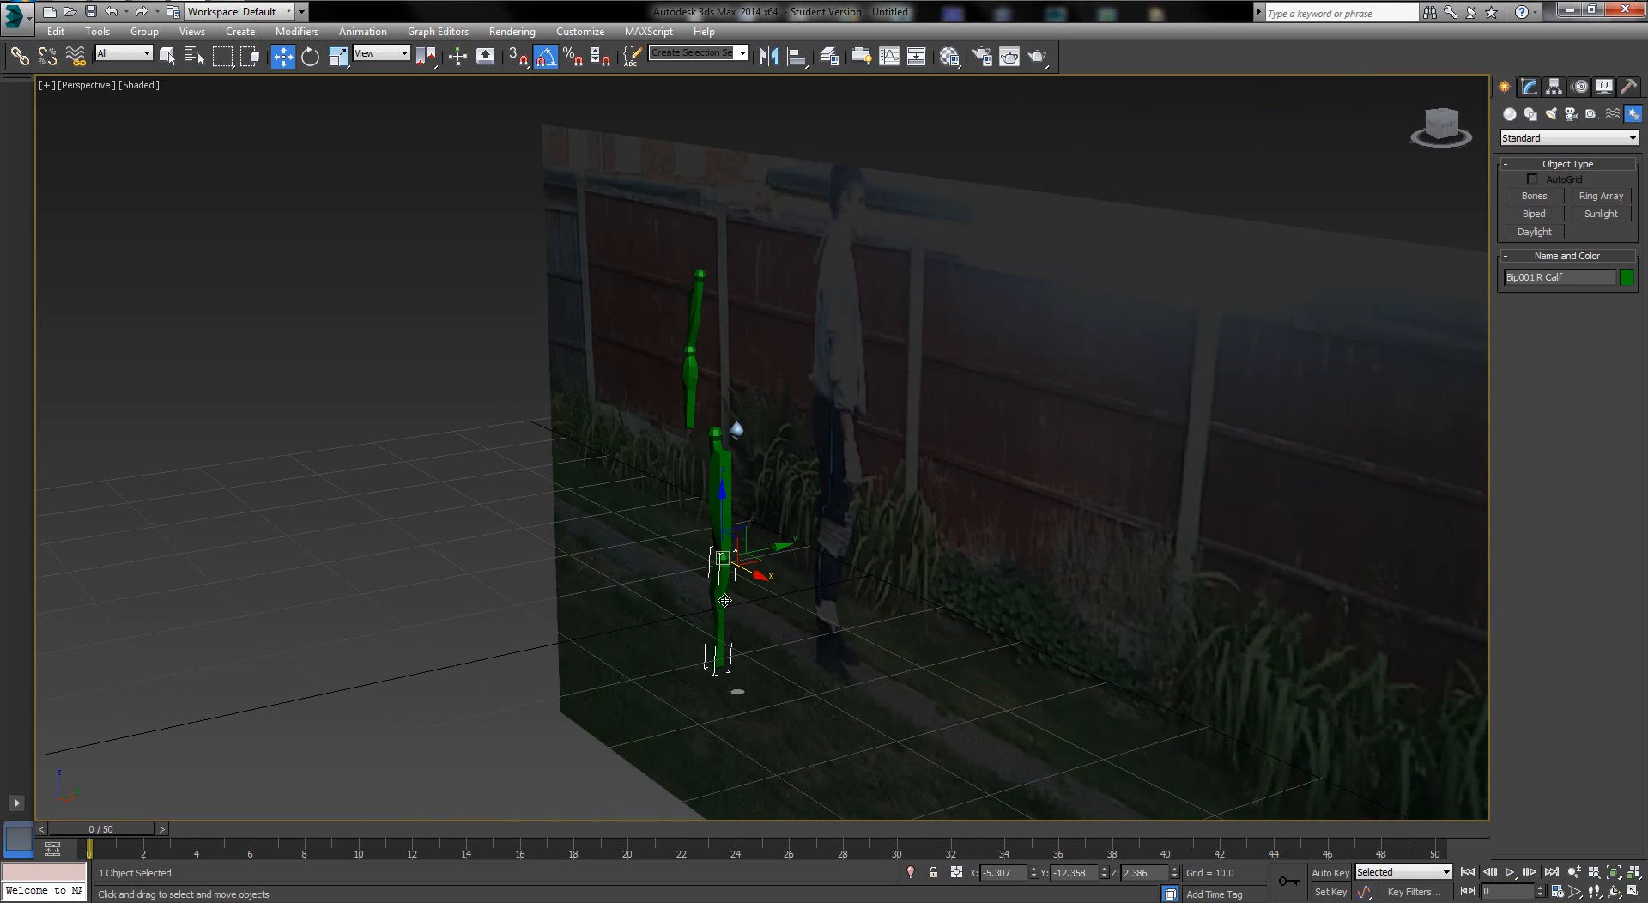
{"action": "left_click", "coordinate": [737, 426]}
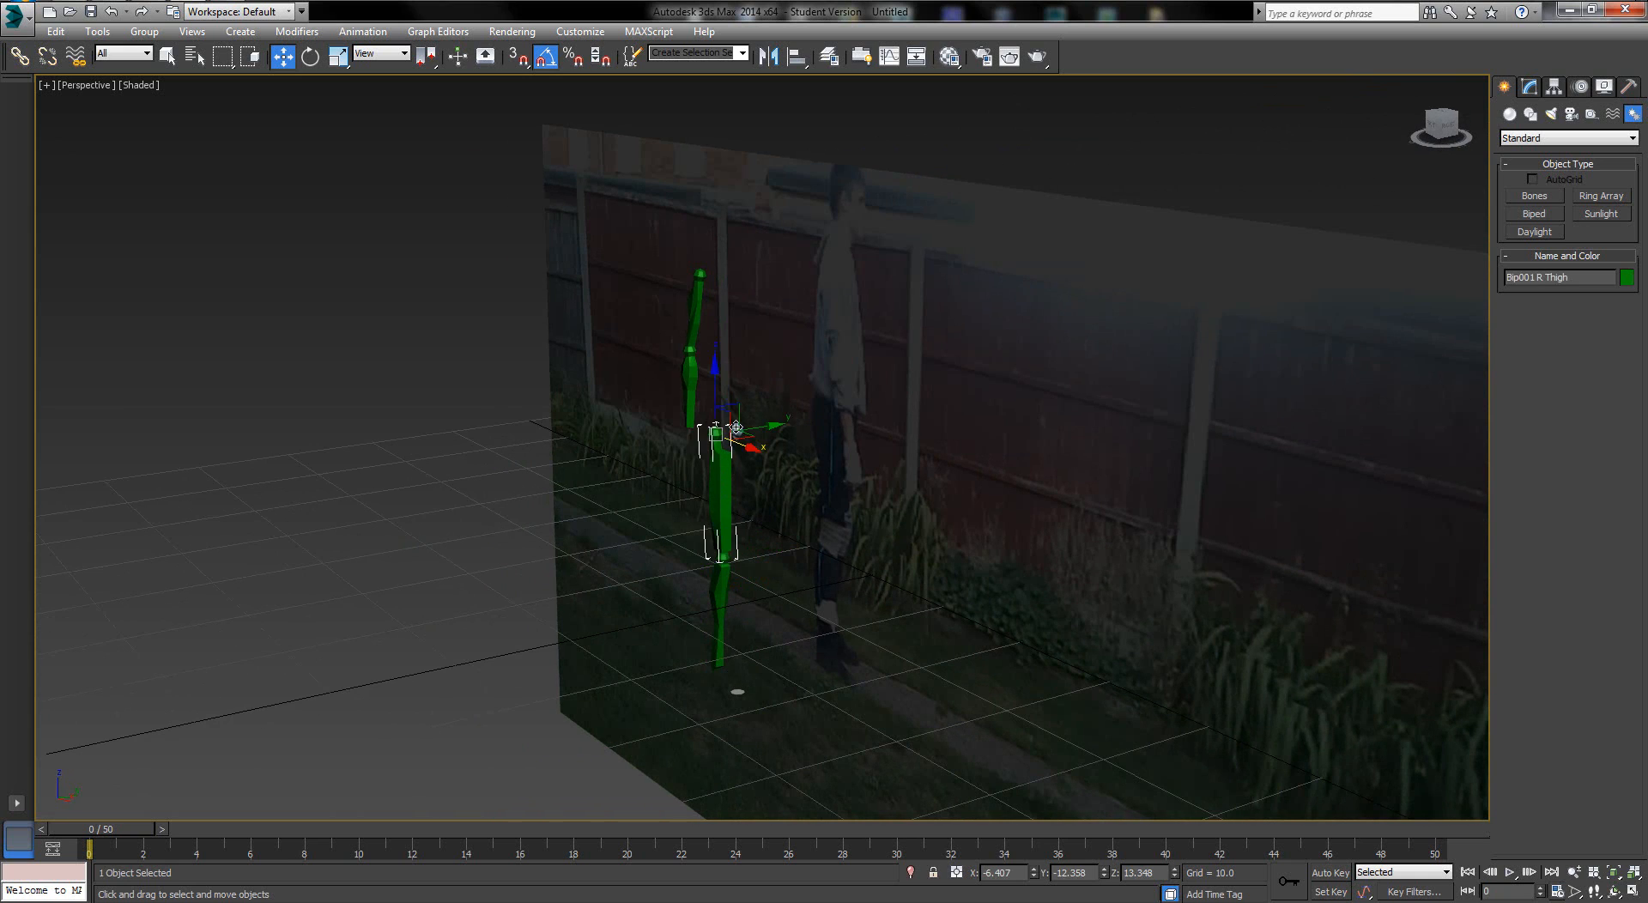
{"action": "left_click", "coordinate": [691, 382]}
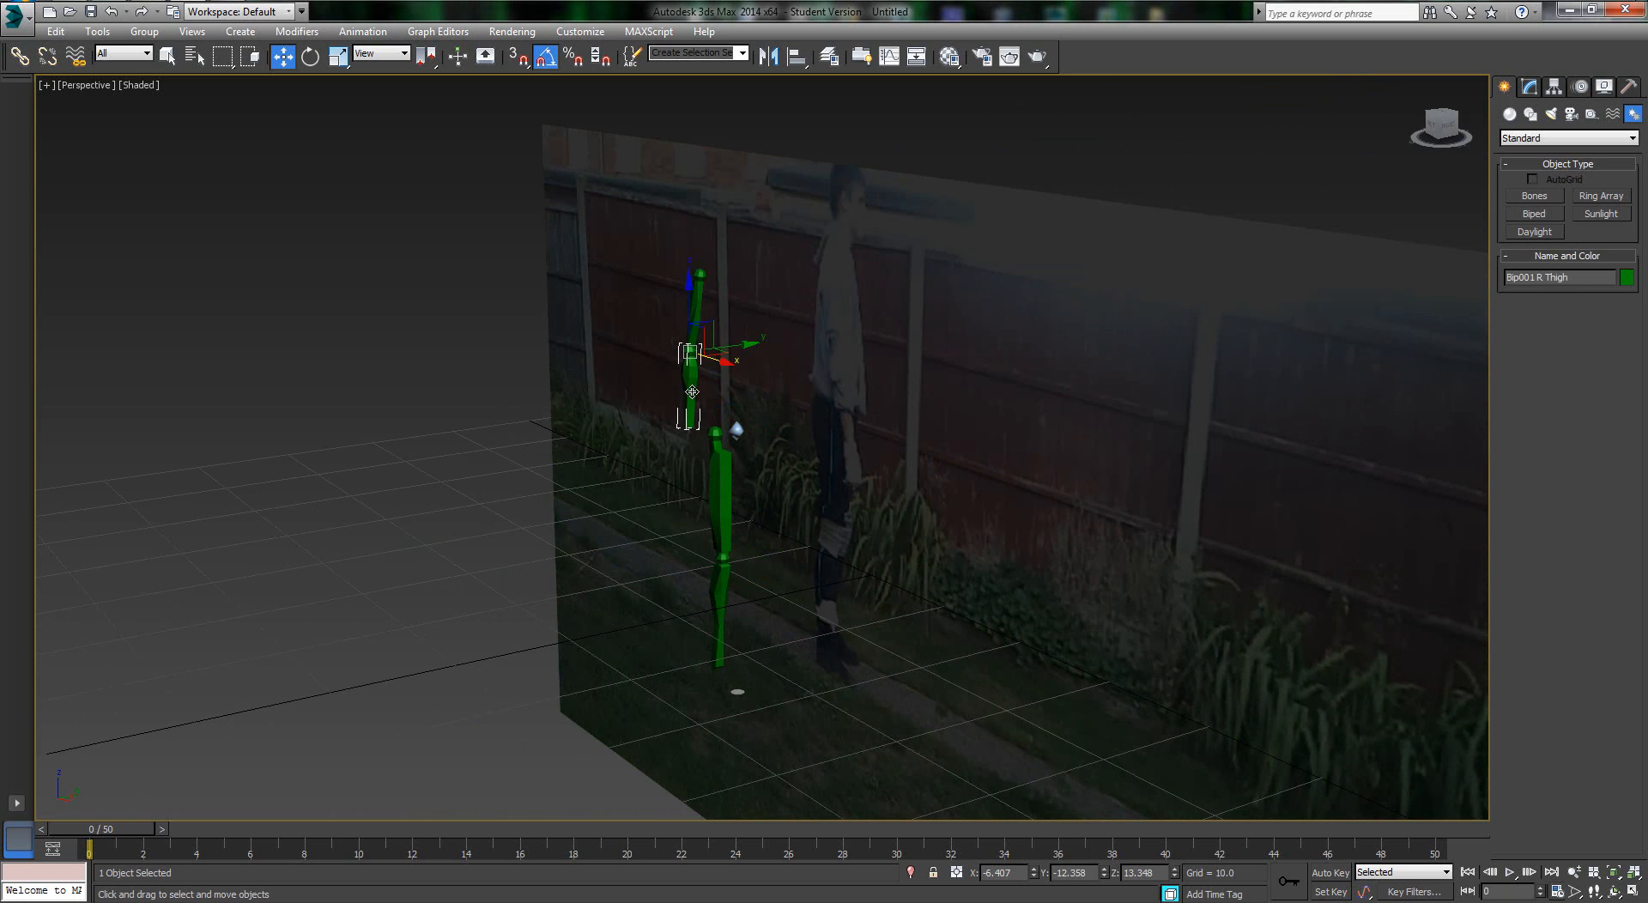
{"action": "left_click", "coordinate": [695, 301]}
Turn on Auto Key and, at frame 0 in the Front viewport, move the centre of mass to about X -6.6, Z 13.3 at the figure's hip
{"action": "left_click", "coordinate": [736, 434]}
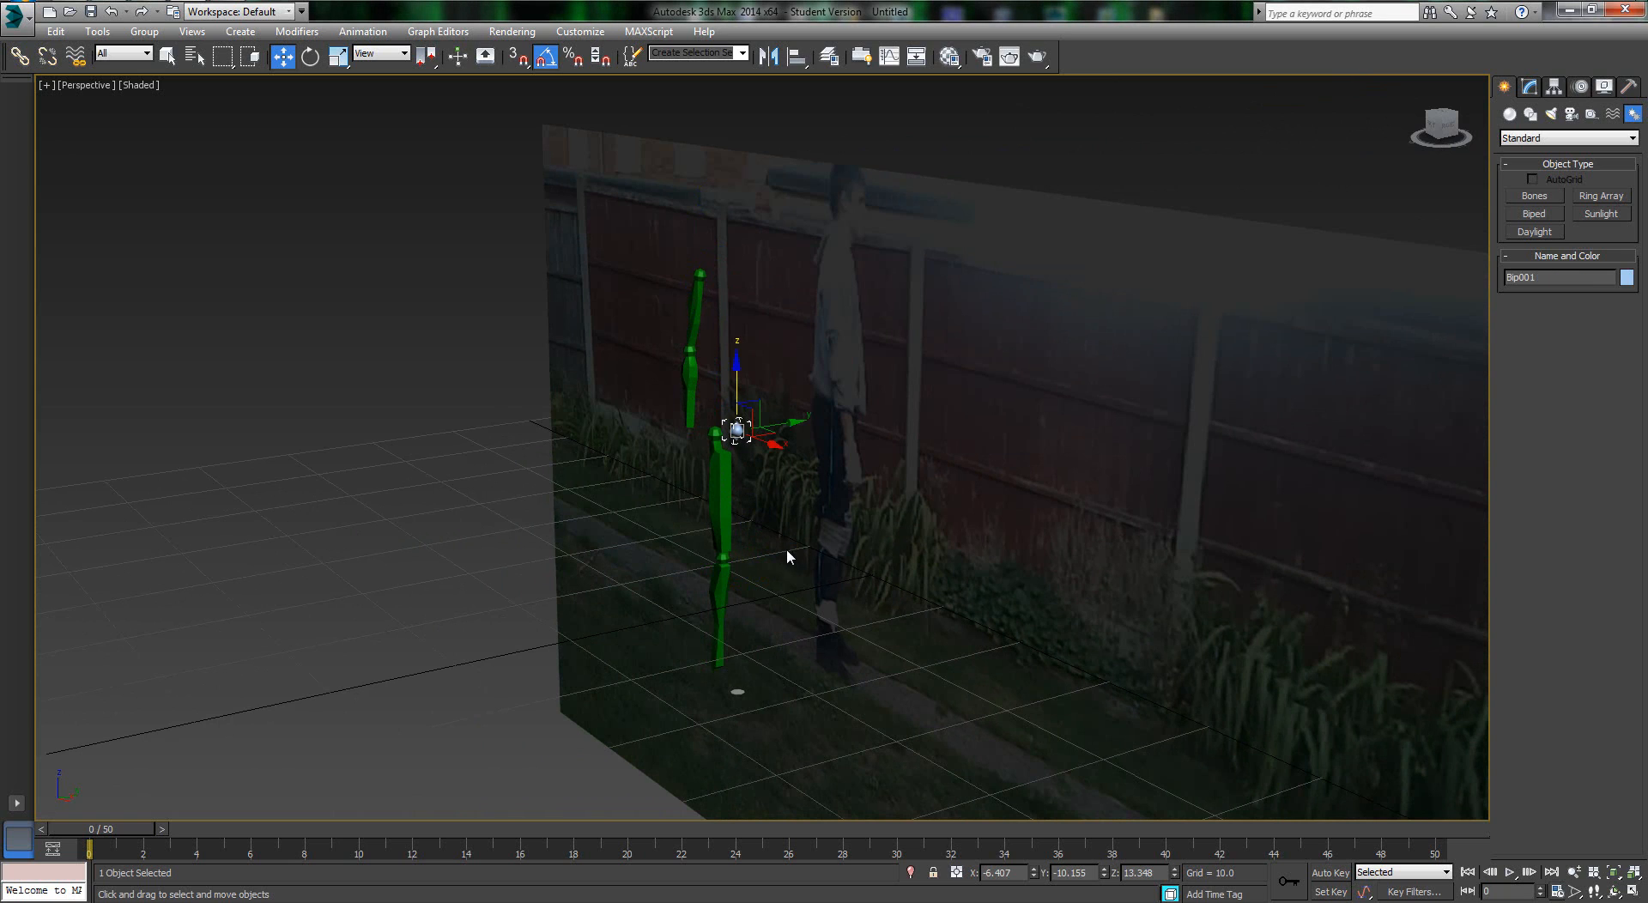
{"action": "key", "text": "alt+w"}
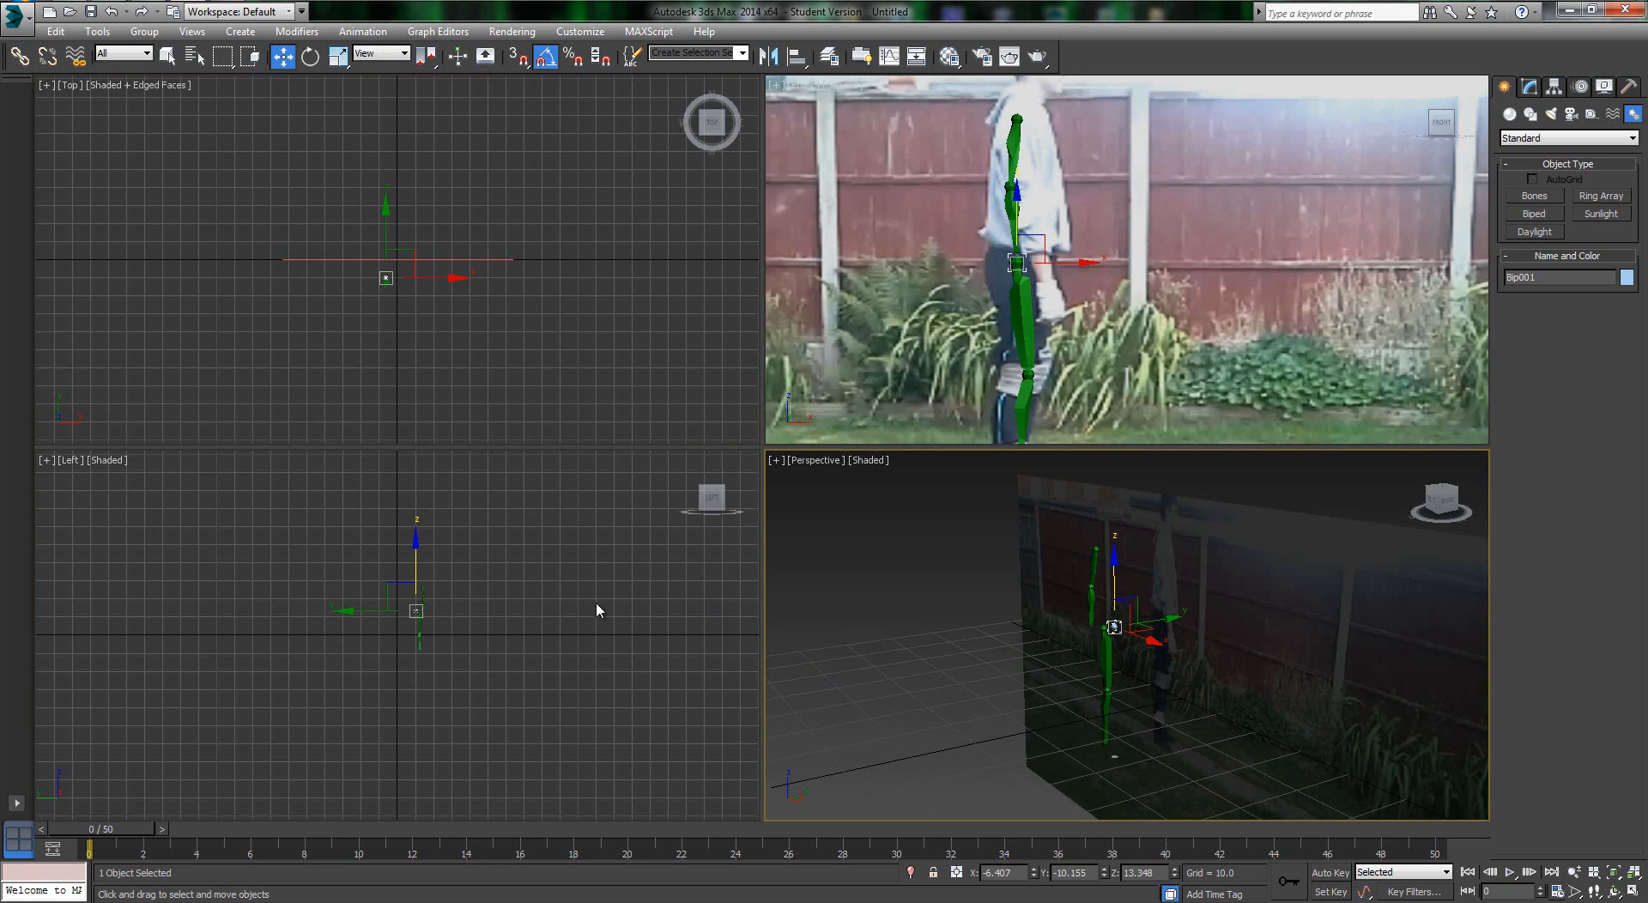
{"action": "middle_click_drag", "start_coordinate": [1030, 340], "coordinate": [971, 364]}
{"action": "key", "text": "alt+w"}
{"action": "middle_click_drag", "start_coordinate": [847, 354], "coordinate": [922, 287]}
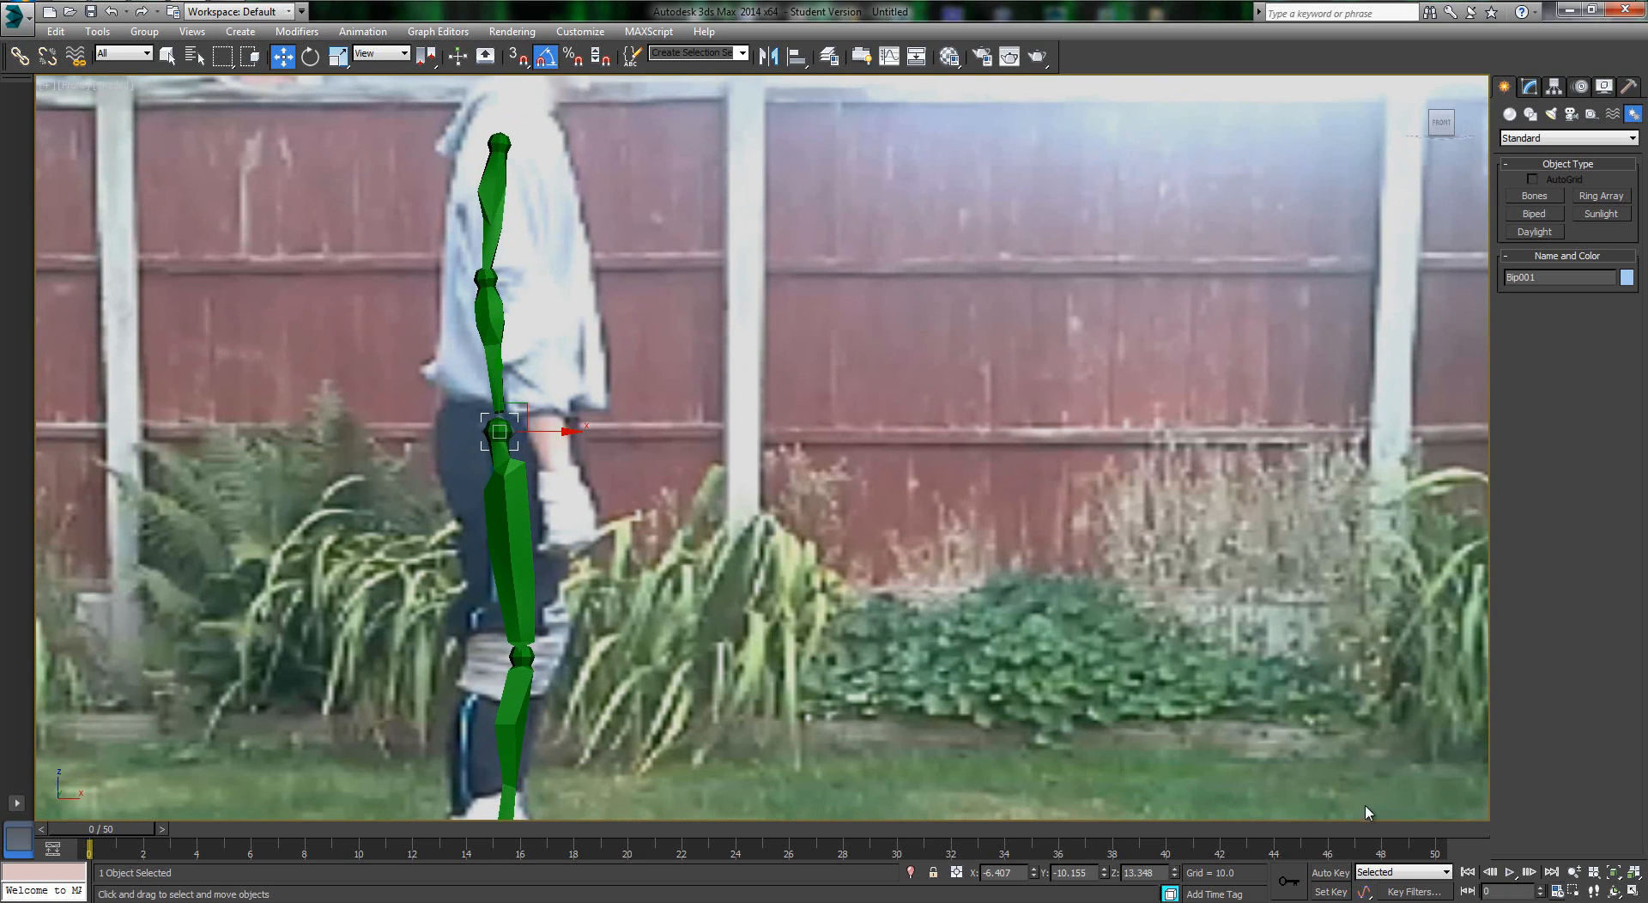
{"action": "left_click", "coordinate": [1329, 873]}
{"action": "middle_click_drag", "start_coordinate": [412, 409], "coordinate": [601, 380]}
{"action": "left_click_drag", "start_coordinate": [715, 379], "coordinate": [711, 381]}
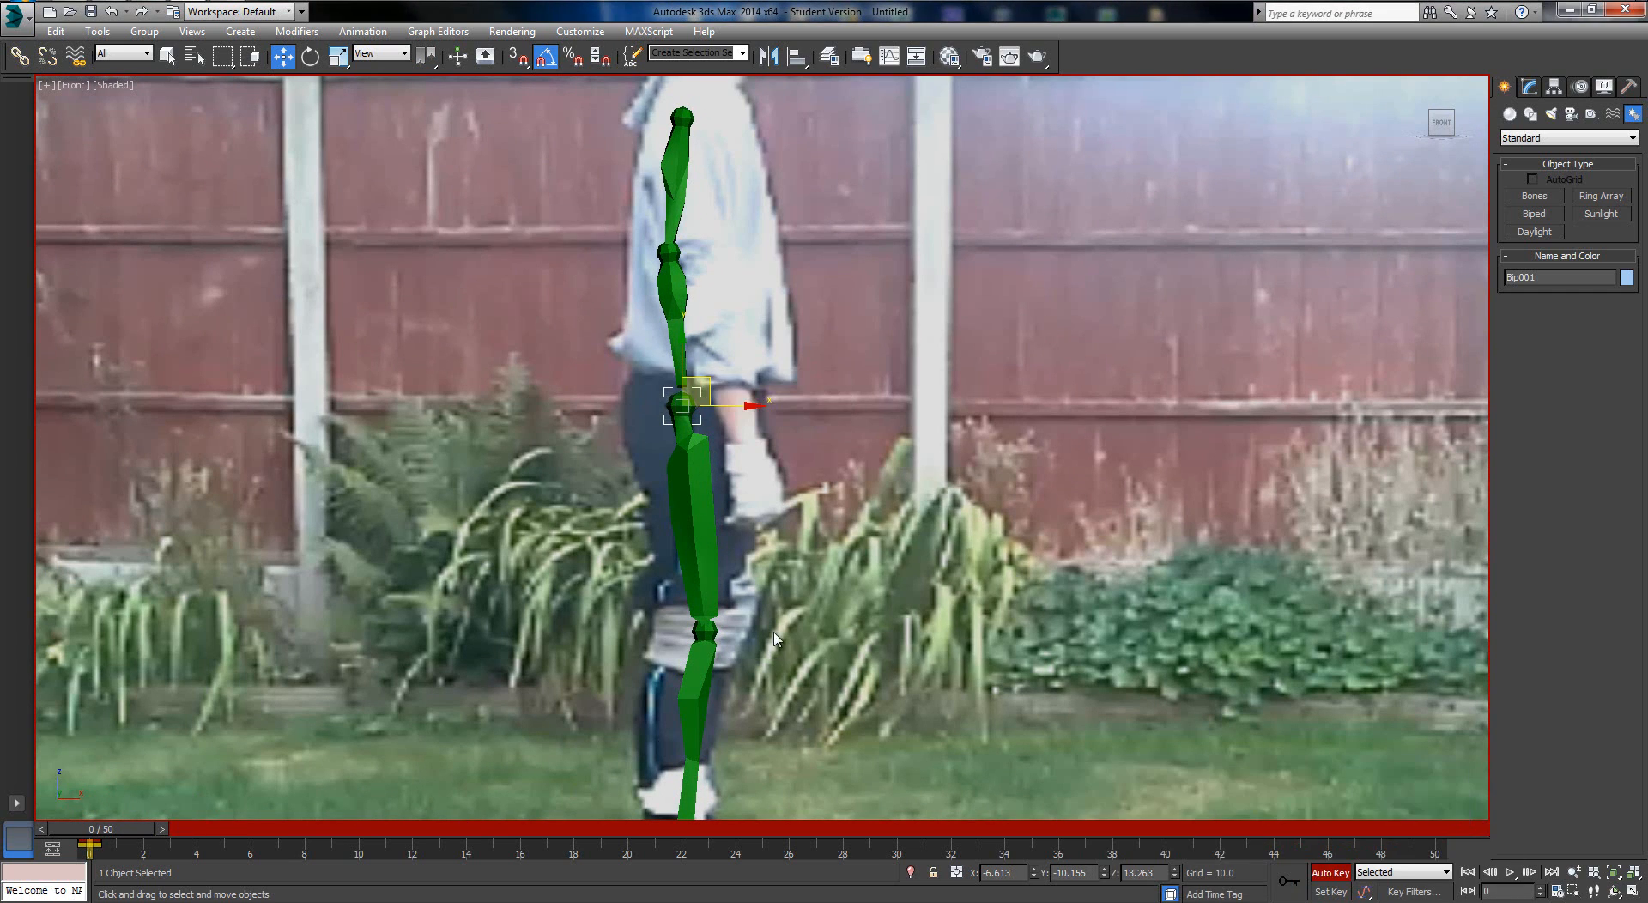
Step the timeline between frames 0 and 1 to compare the leg and arm bones with the figure, ending at frame 0
{"action": "middle_click_drag", "start_coordinate": [774, 640], "coordinate": [698, 589]}
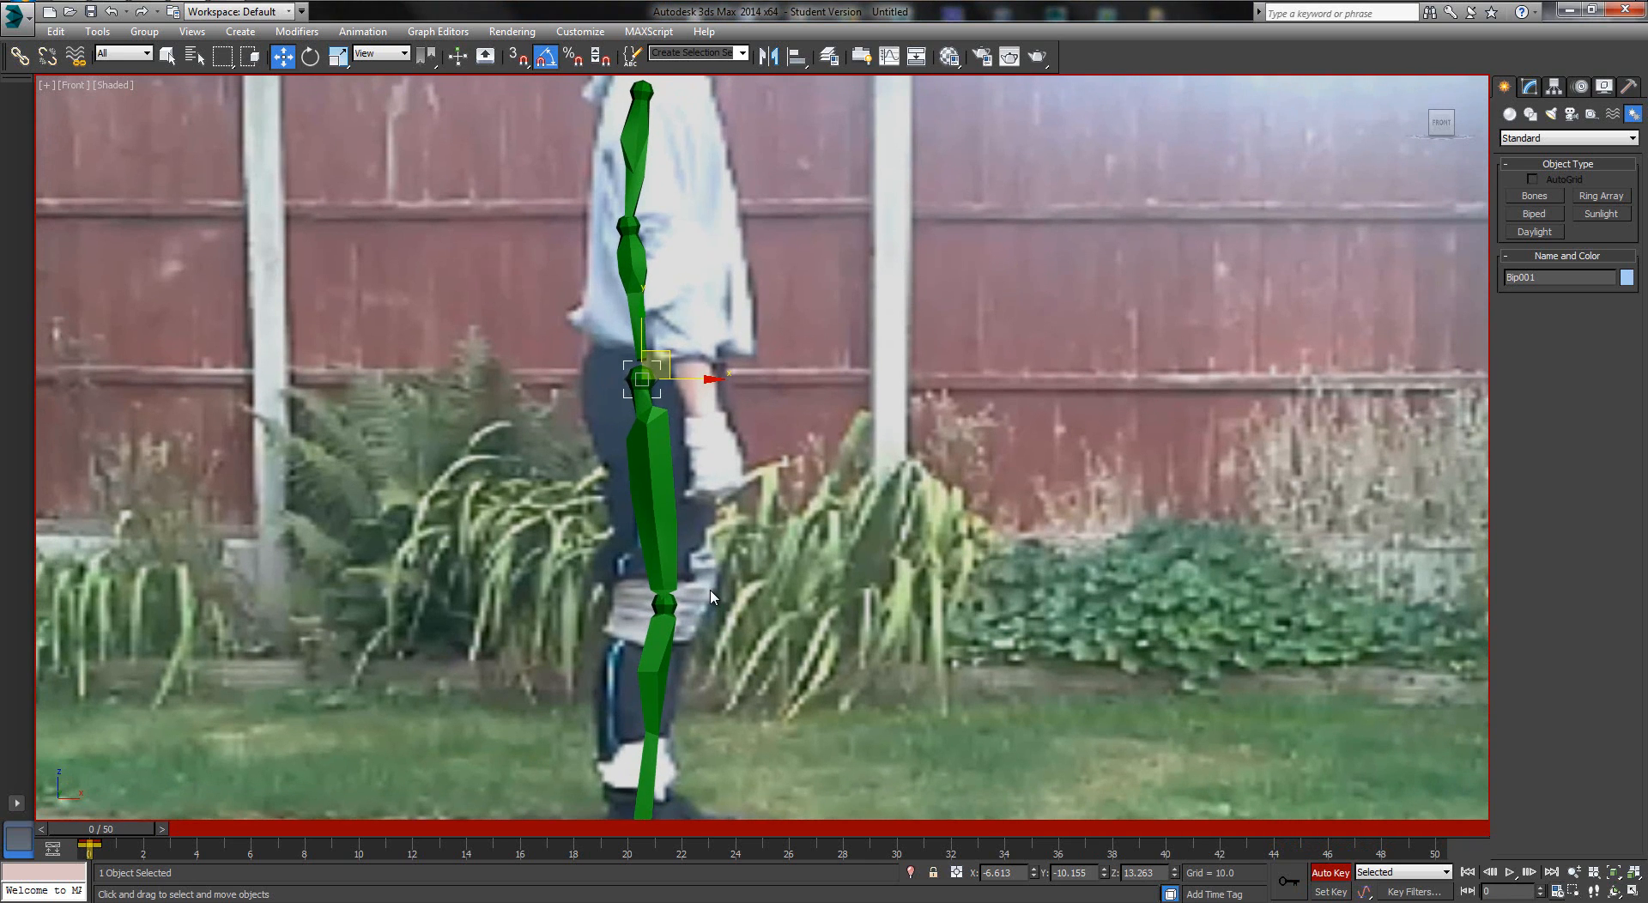
{"action": "middle_click_drag", "start_coordinate": [847, 557], "coordinate": [821, 562]}
{"action": "key", "text": "period"}
{"action": "key", "text": "comma"}
{"action": "key", "text": "period"}
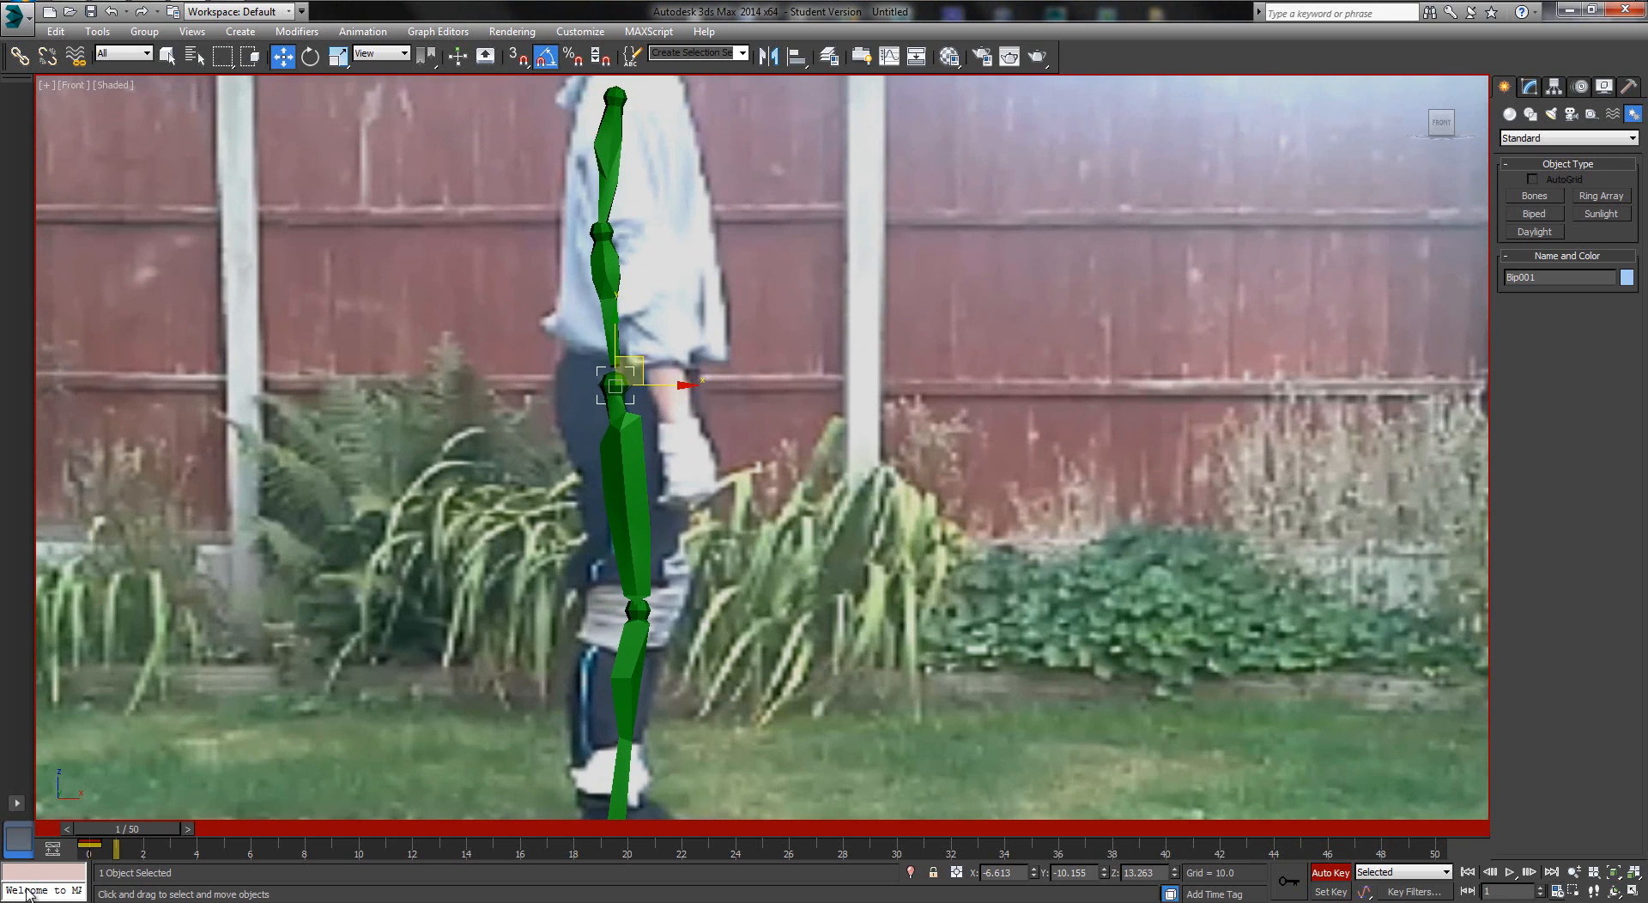
{"action": "left_click_drag", "start_coordinate": [137, 854], "coordinate": [109, 806]}
{"action": "mouse_move", "coordinate": [693, 535]}
{"action": "middle_mouse_down"}
{"action": "mouse_move", "coordinate": [666, 510]}
{"action": "mouse_move", "coordinate": [670, 549]}
{"action": "middle_mouse_up"}
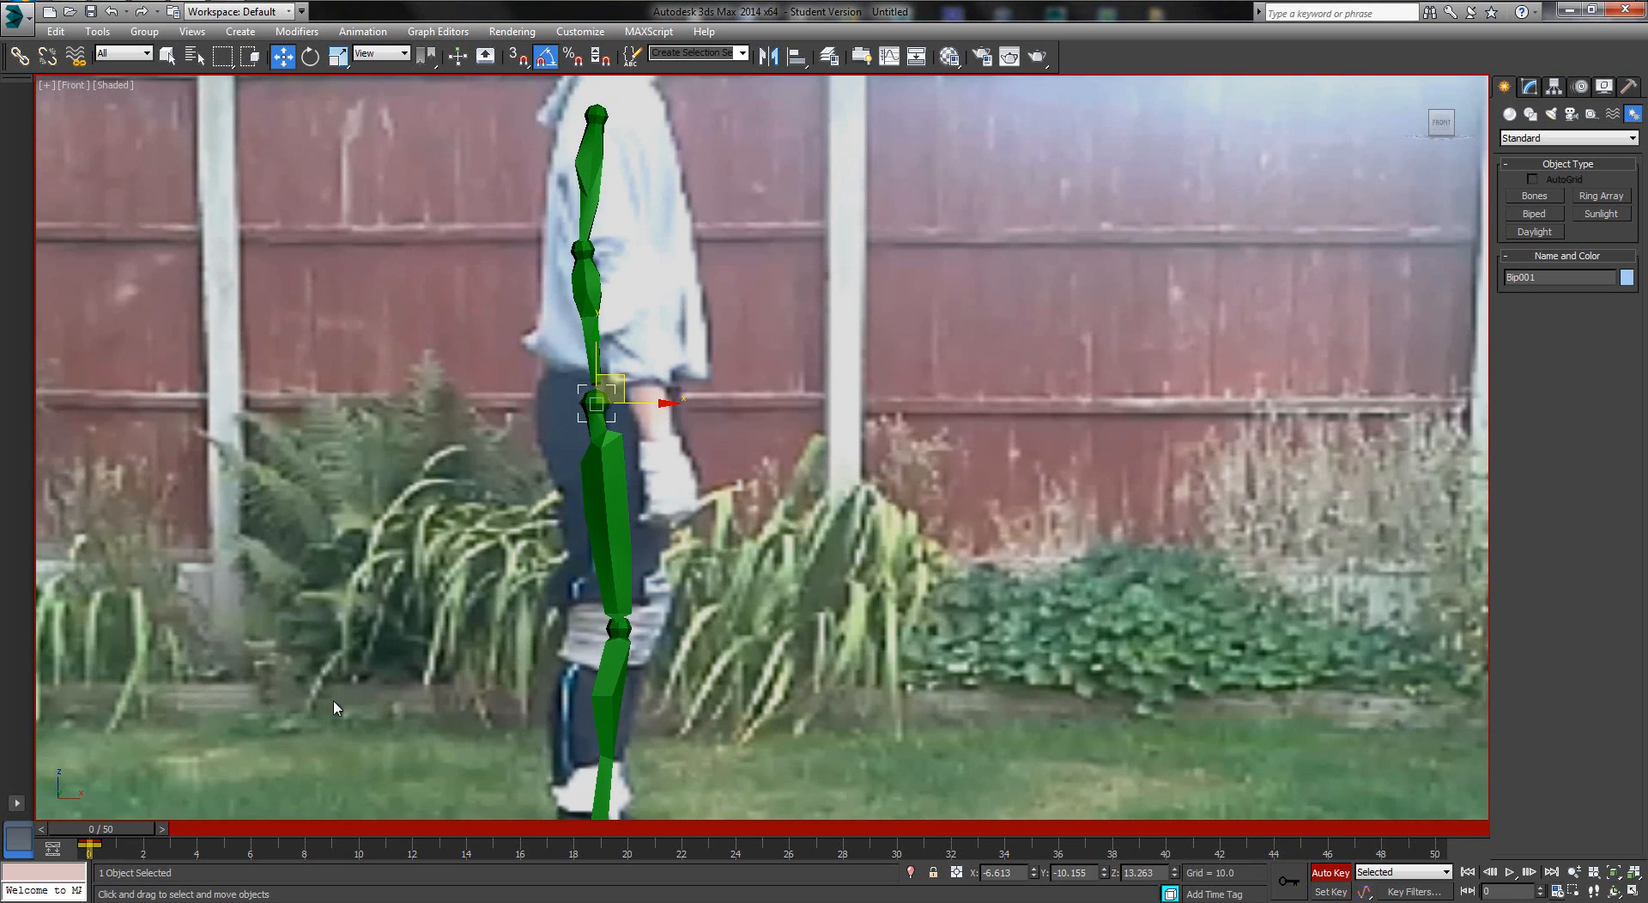
At frame 25, move the centre of mass to about X -2.2, Z 12.0, towards the figure's hip
{"action": "left_click_drag", "start_coordinate": [110, 837], "coordinate": [762, 834]}
{"action": "key", "text": "w"}
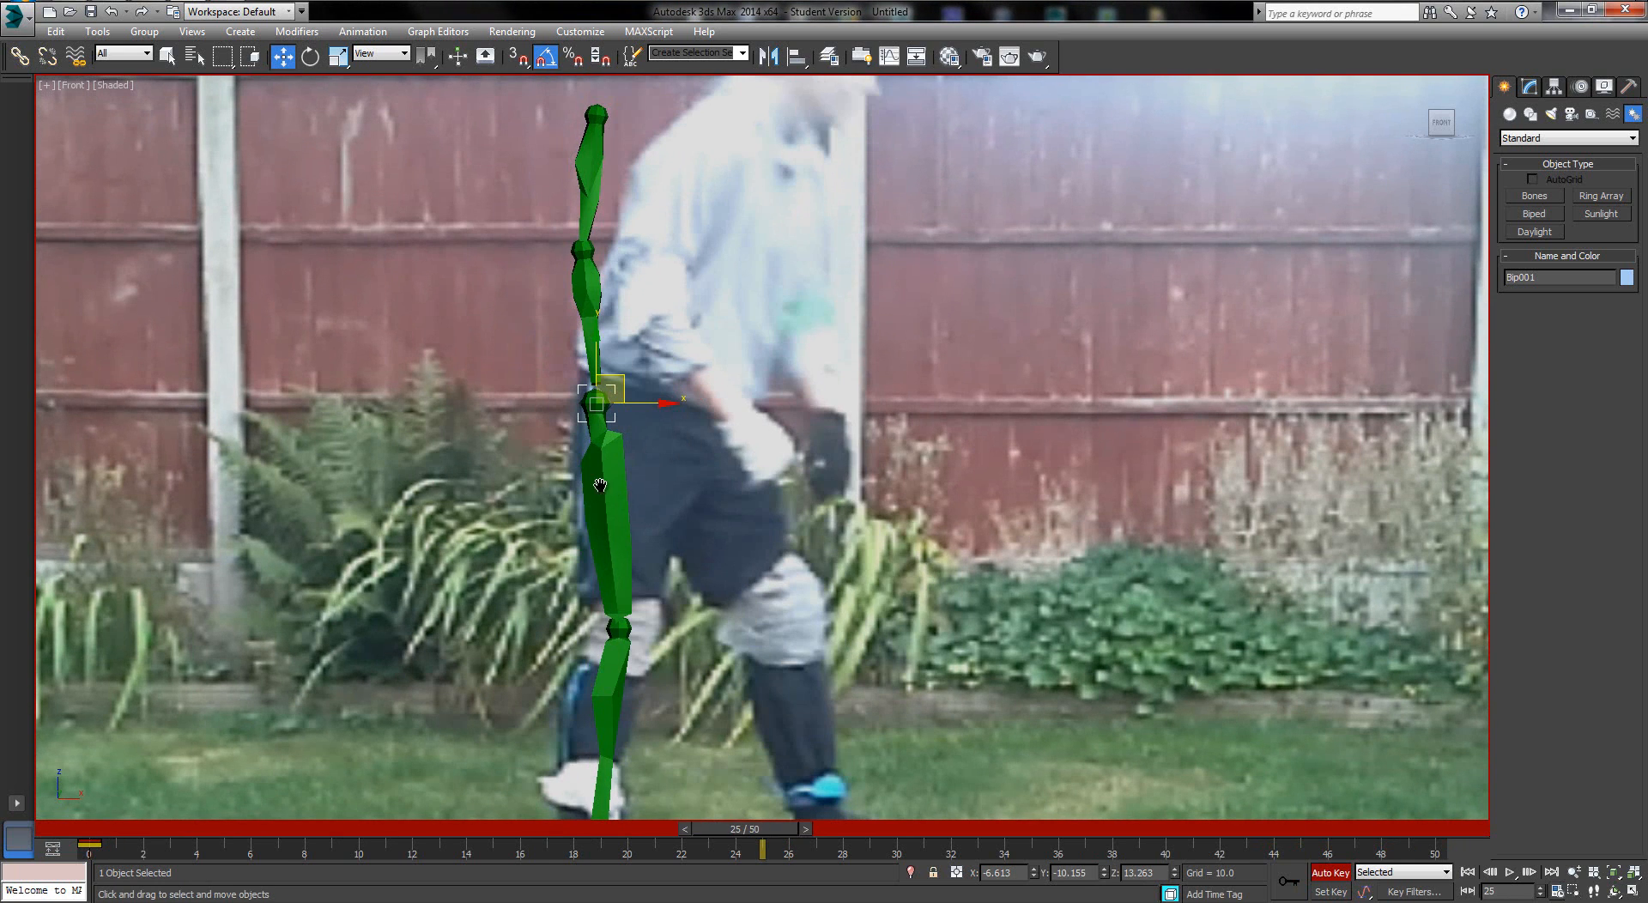
{"action": "middle_click_drag", "start_coordinate": [600, 486], "coordinate": [516, 456]}
{"action": "left_click_drag", "start_coordinate": [540, 347], "coordinate": [631, 373]}
At frame 50, lower the centre of mass to about X -0.8, Z 1.3 at the crouching figure's hip
{"action": "left_click_drag", "start_coordinate": [818, 828], "coordinate": [1470, 831]}
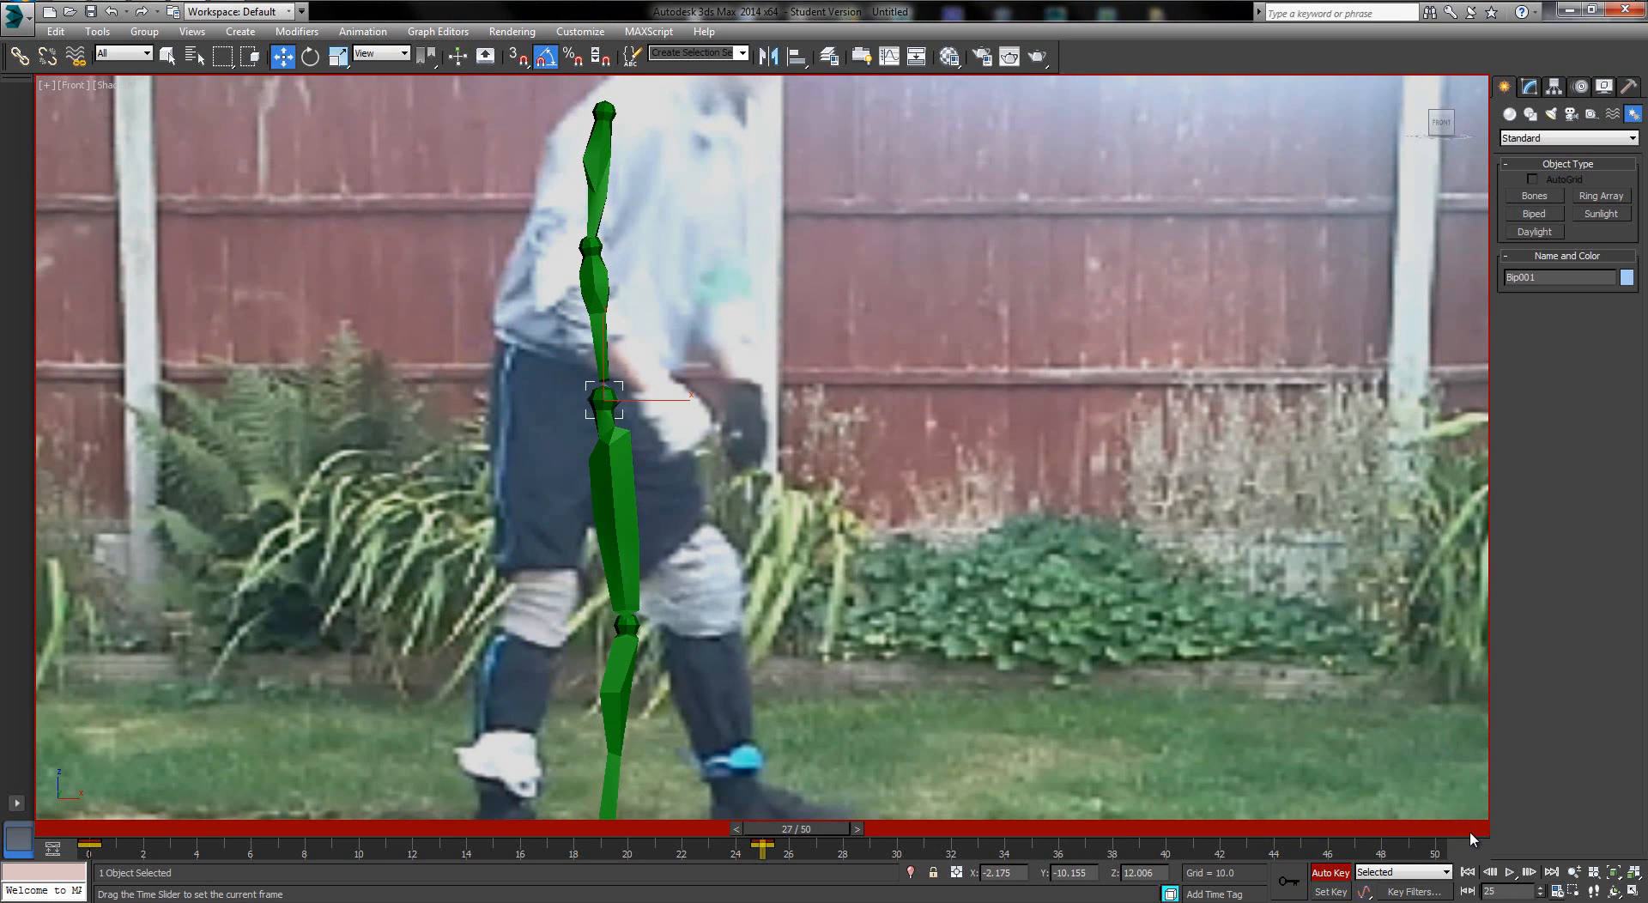
{"action": "middle_click_drag", "start_coordinate": [822, 647], "coordinate": [787, 512]}
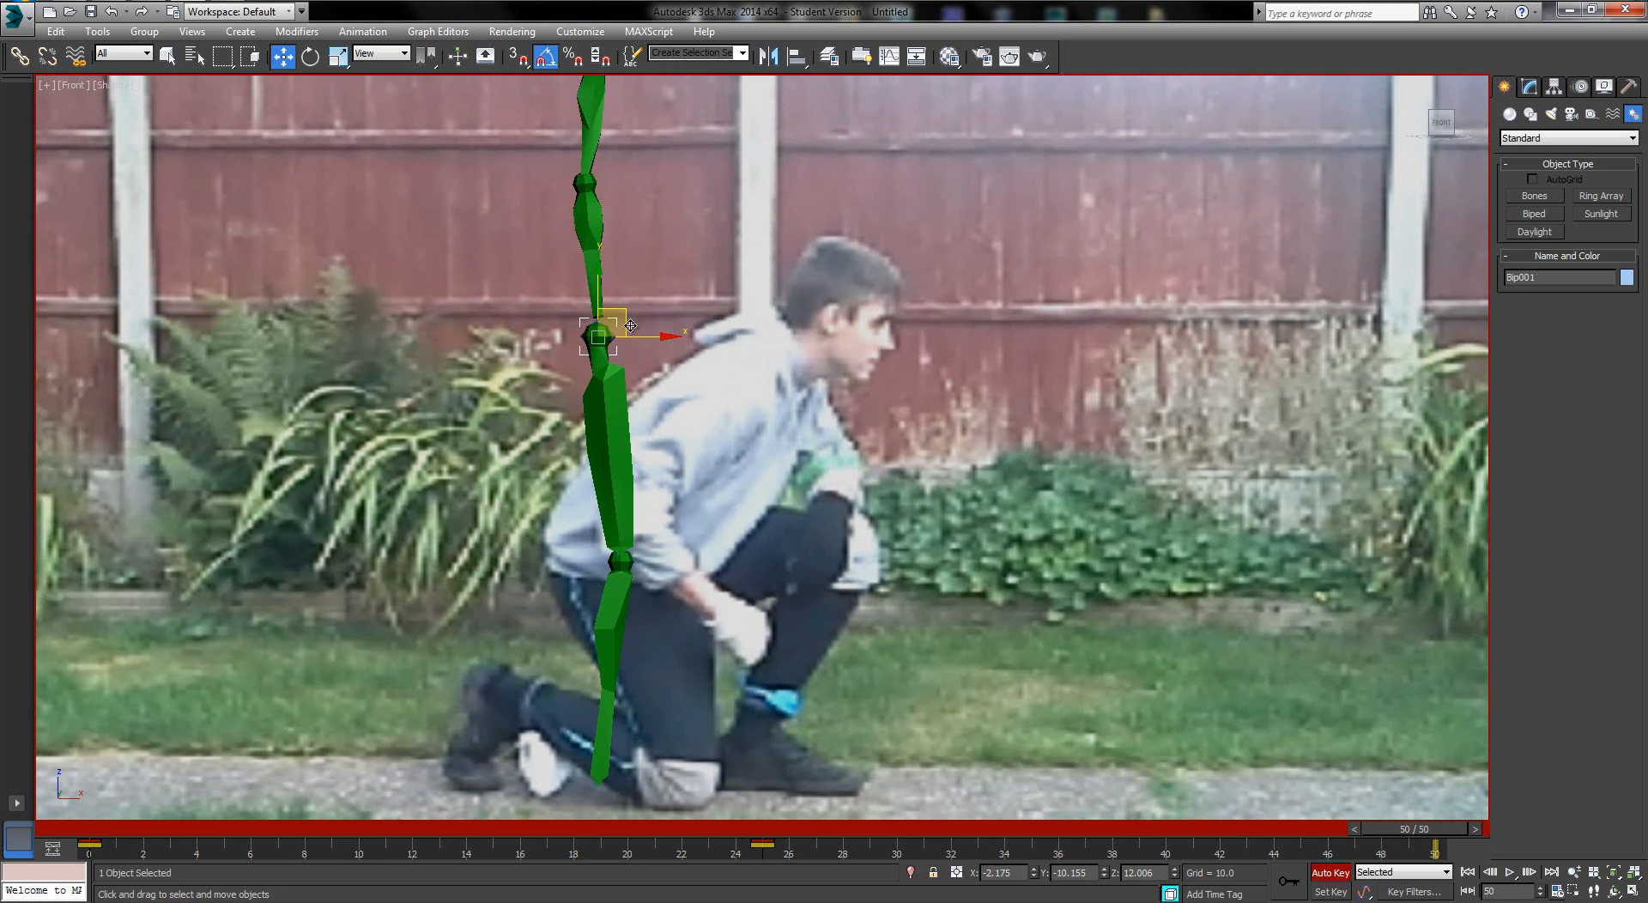
{"action": "left_click_drag", "start_coordinate": [629, 339], "coordinate": [650, 533]}
{"action": "scroll", "coordinate": [640, 564], "scroll_direction": "down", "scroll_amount": 1}
{"action": "scroll", "coordinate": [634, 576], "scroll_direction": "up", "scroll_amount": 1}
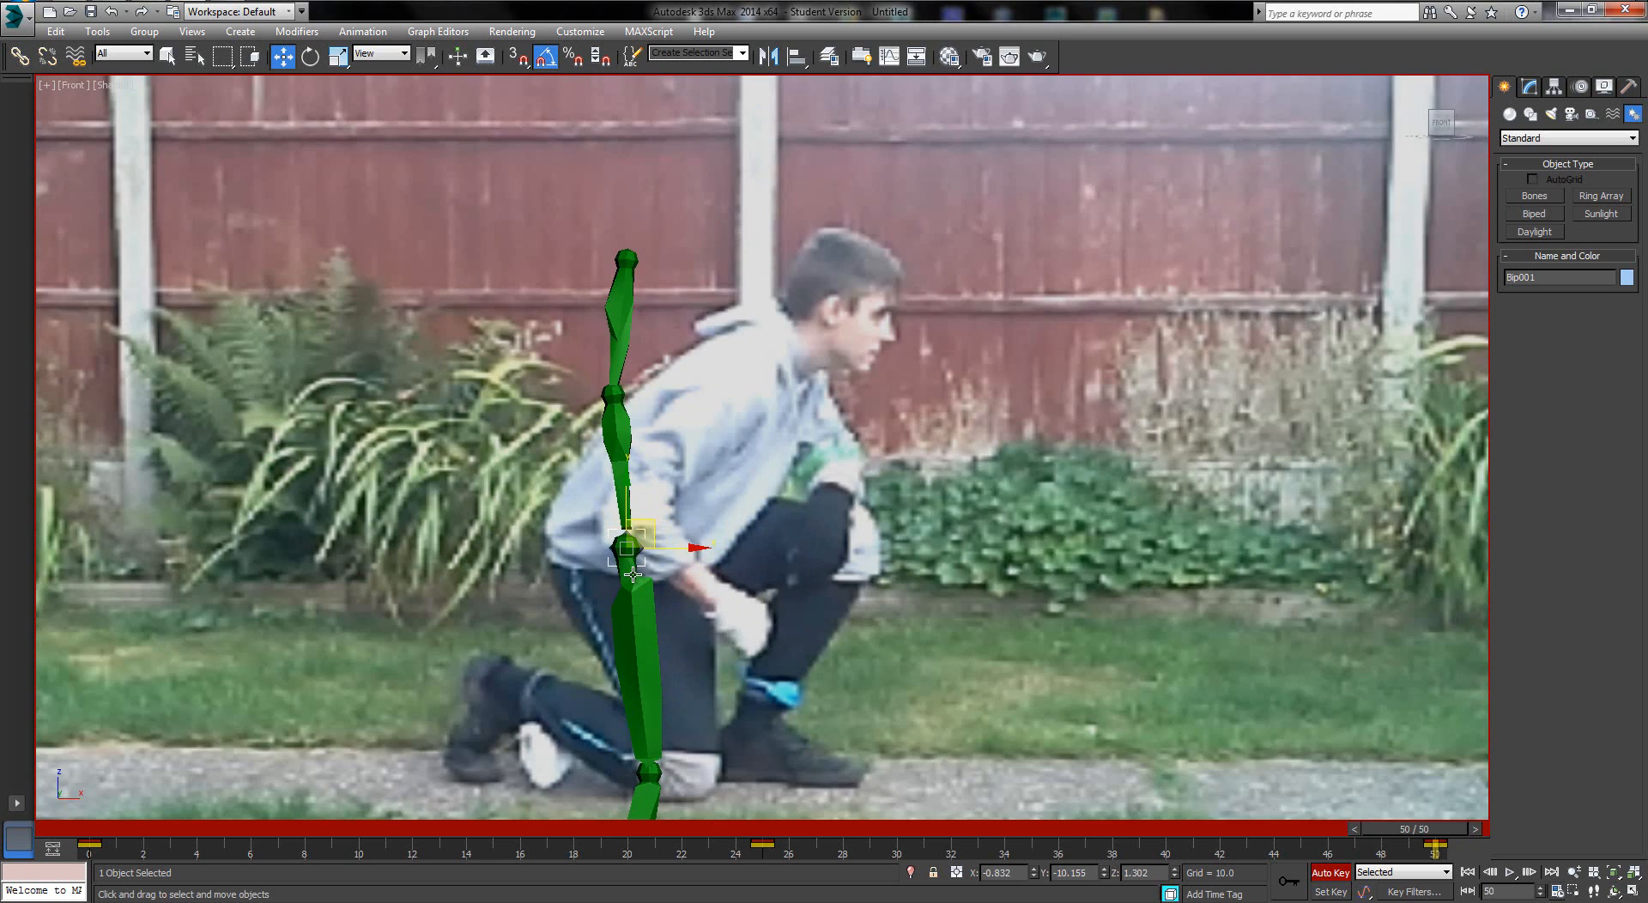
{"action": "scroll", "coordinate": [663, 585], "scroll_direction": "down", "scroll_amount": 1}
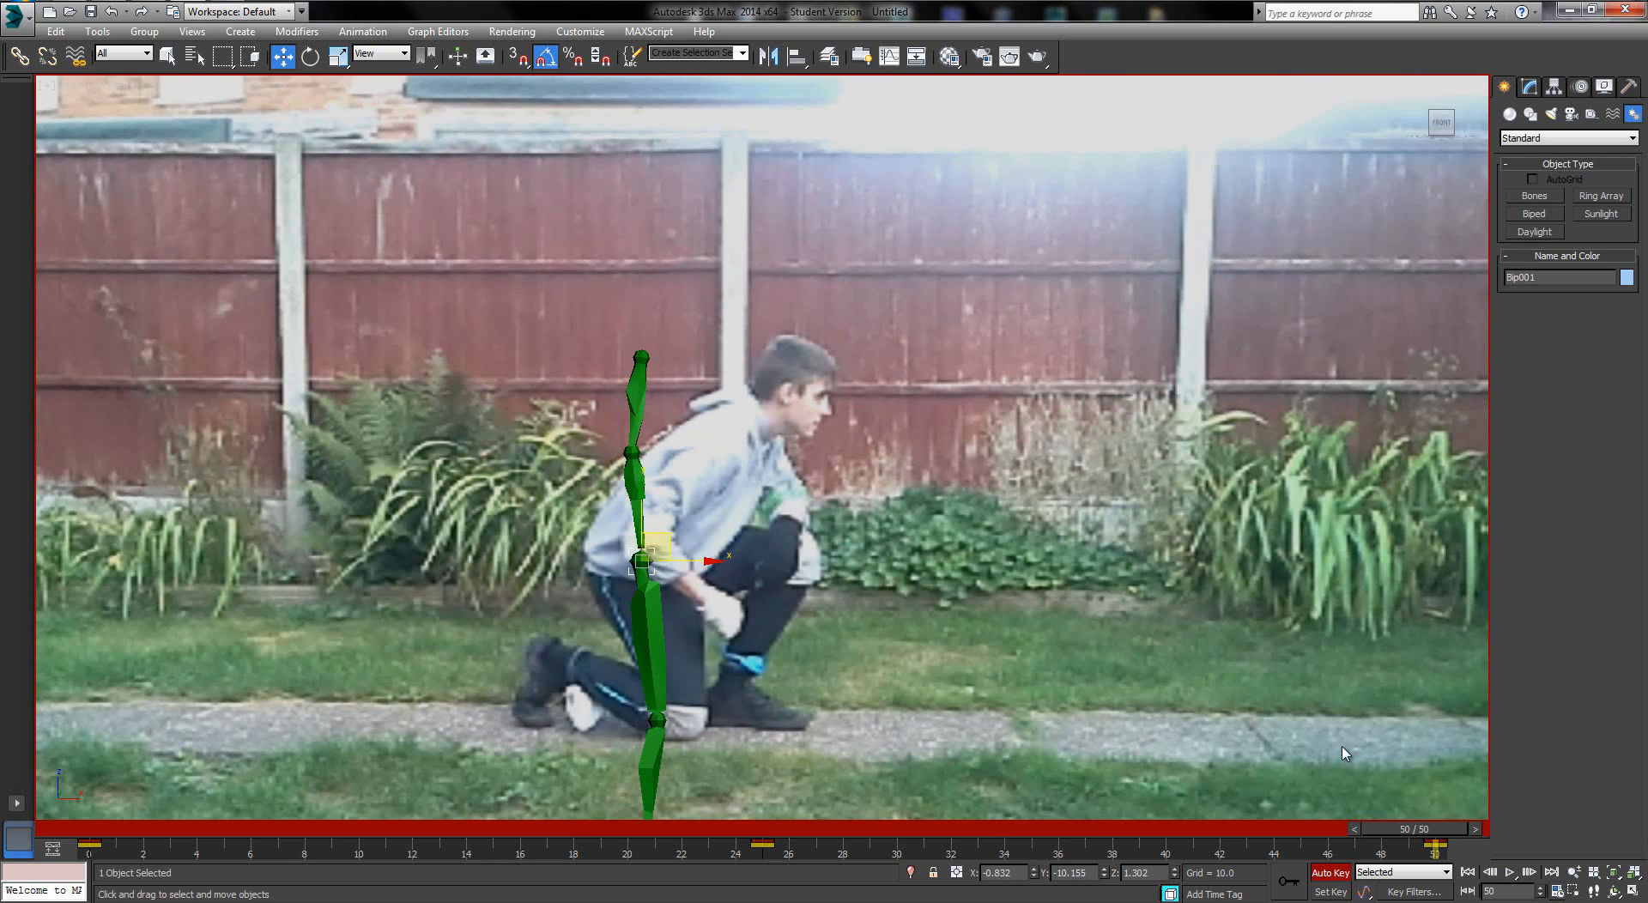
At frame 15, move the centre of mass to about X -6.2, Z 14.1 to match the standing figure's hip
{"action": "left_click", "coordinate": [497, 822]}
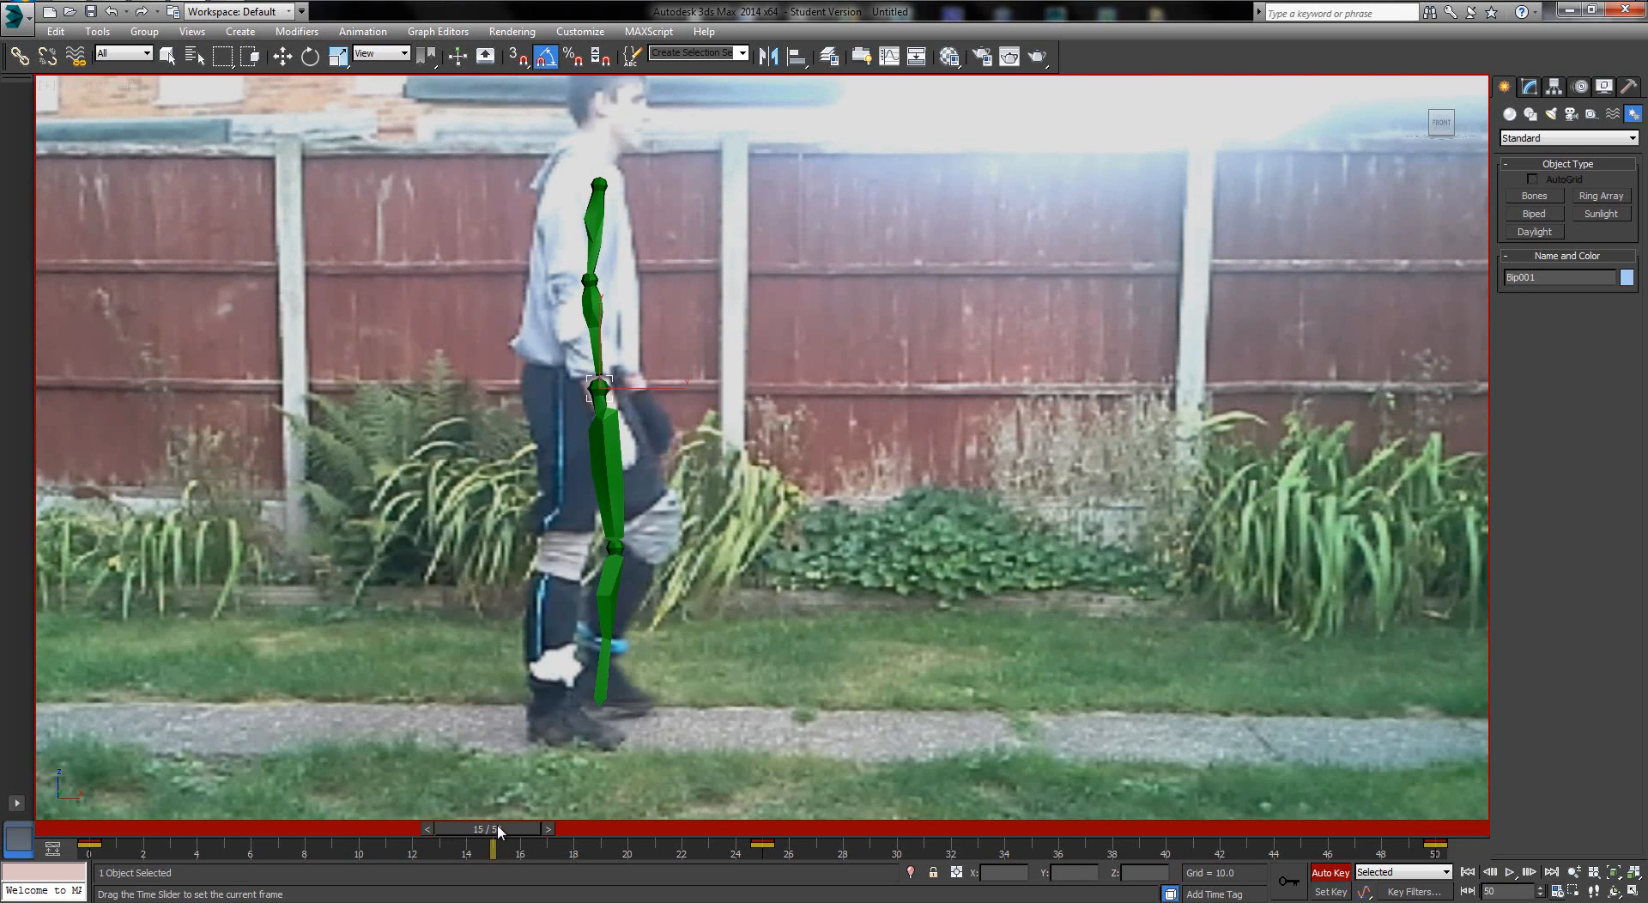
{"action": "key", "text": "w"}
{"action": "middle_click_drag", "start_coordinate": [634, 371], "coordinate": [709, 415]}
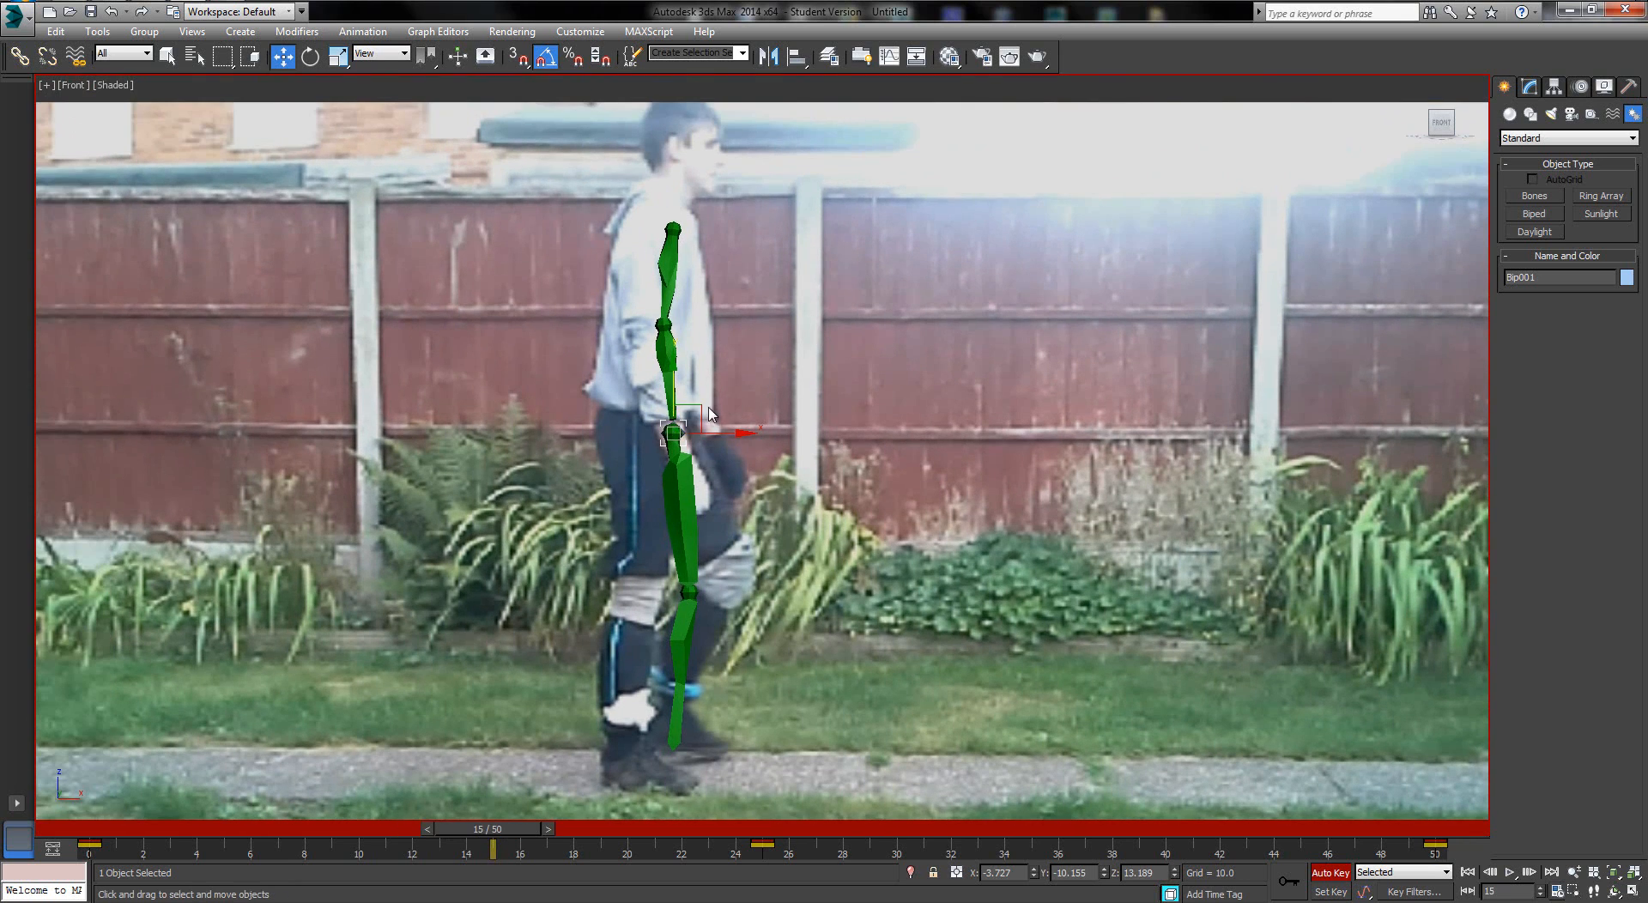
{"action": "left_click_drag", "start_coordinate": [700, 406], "coordinate": [663, 395]}
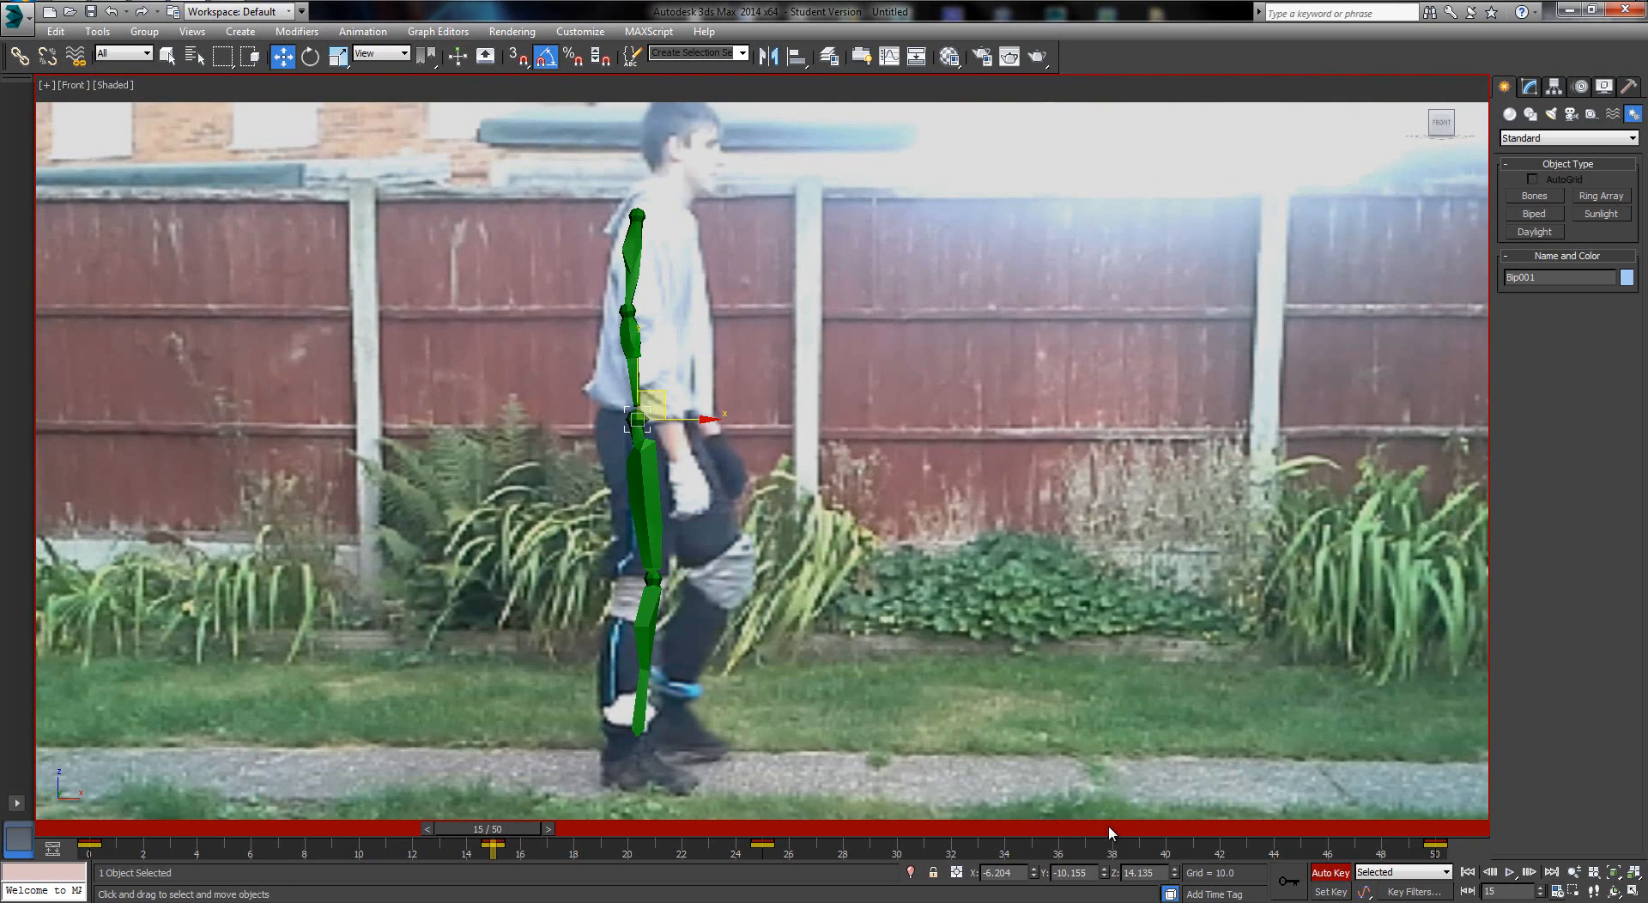
Key the centre of mass at about X -0.9, Z 5.6 on frame 35 and about X -6.2, Z 13.6 on frame 7
{"action": "left_click", "coordinate": [1034, 826]}
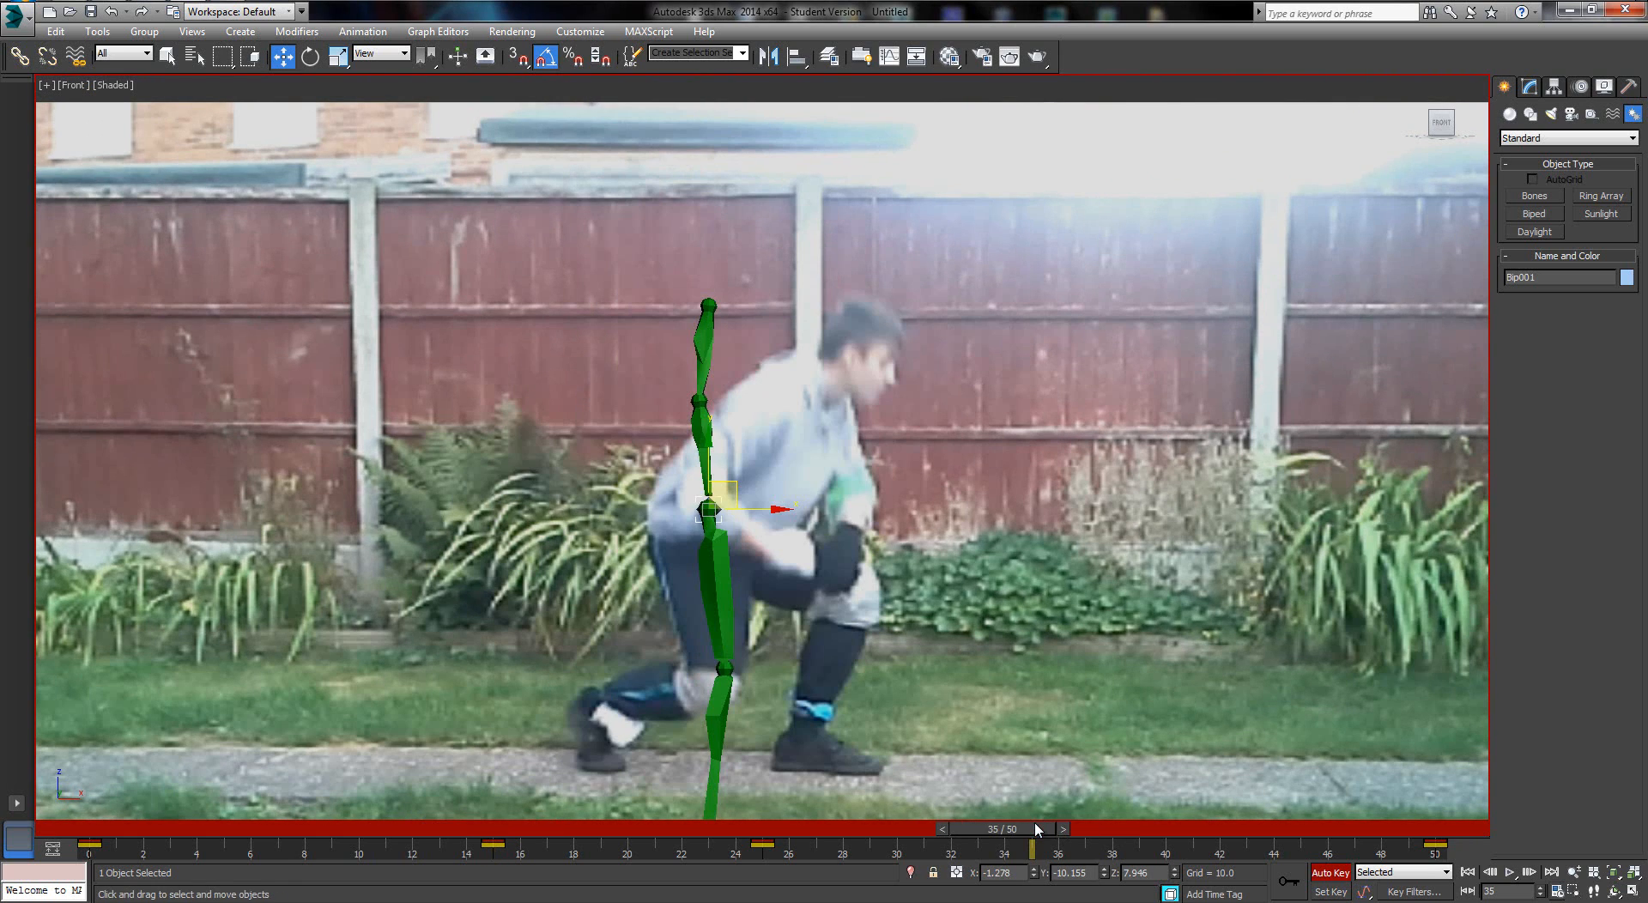
{"action": "left_click_drag", "start_coordinate": [736, 486], "coordinate": [739, 520]}
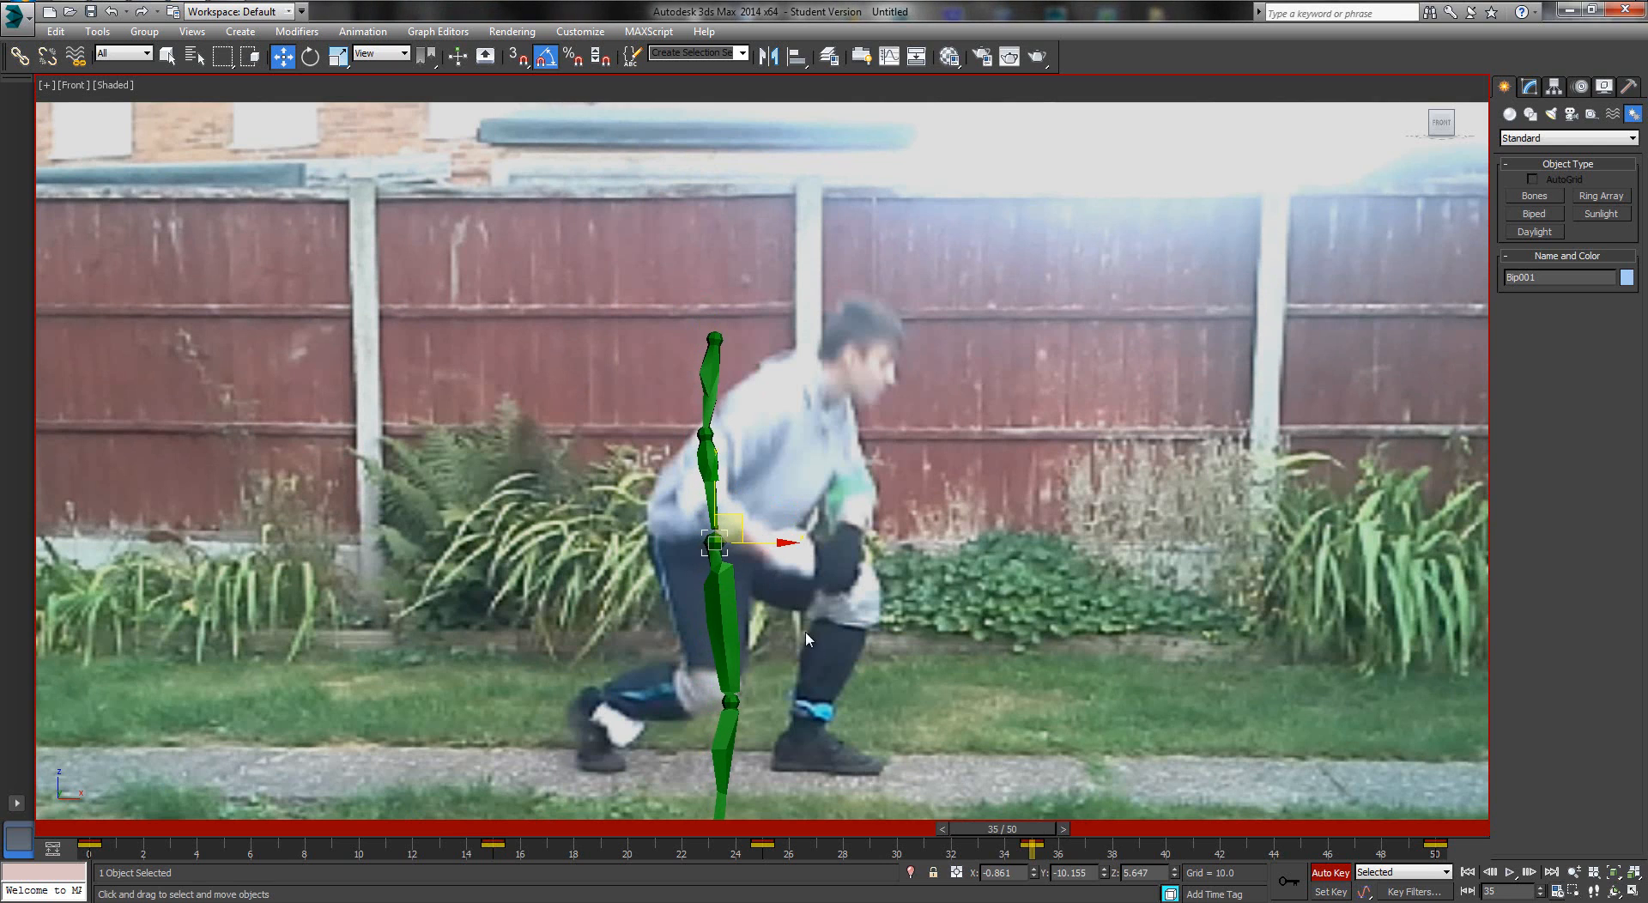
{"action": "left_click", "coordinate": [295, 826]}
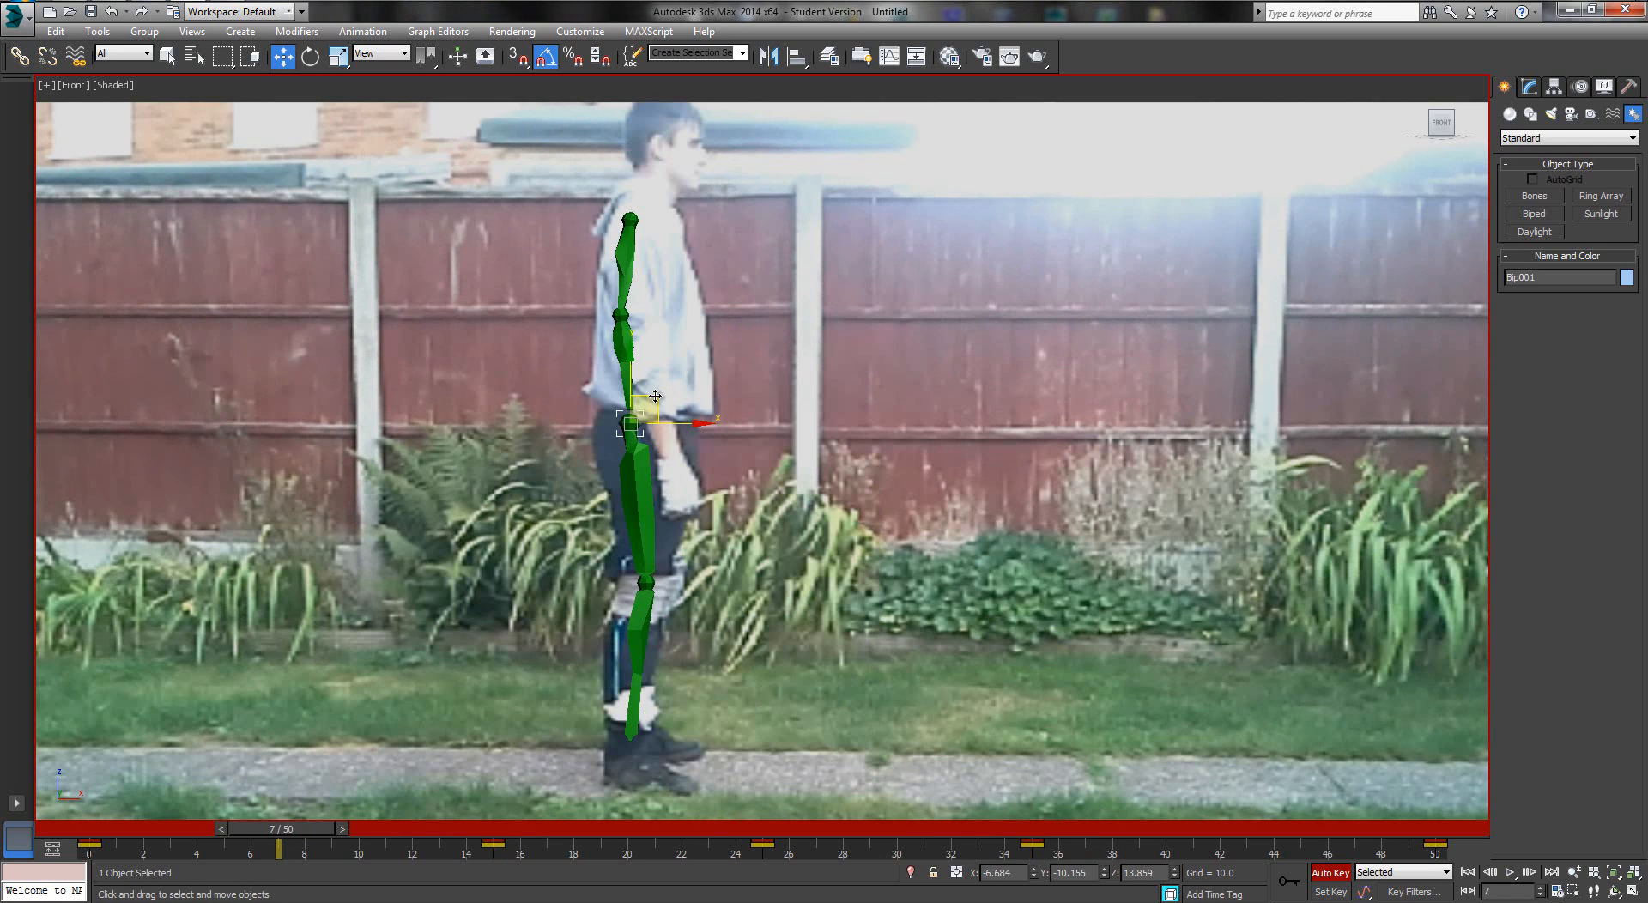
{"action": "left_click_drag", "start_coordinate": [655, 396], "coordinate": [663, 399]}
Step through the animation from frame 0 to frame 17, comparing the centre of mass with the figure's hip
{"action": "left_click_drag", "start_coordinate": [332, 830], "coordinate": [22, 776]}
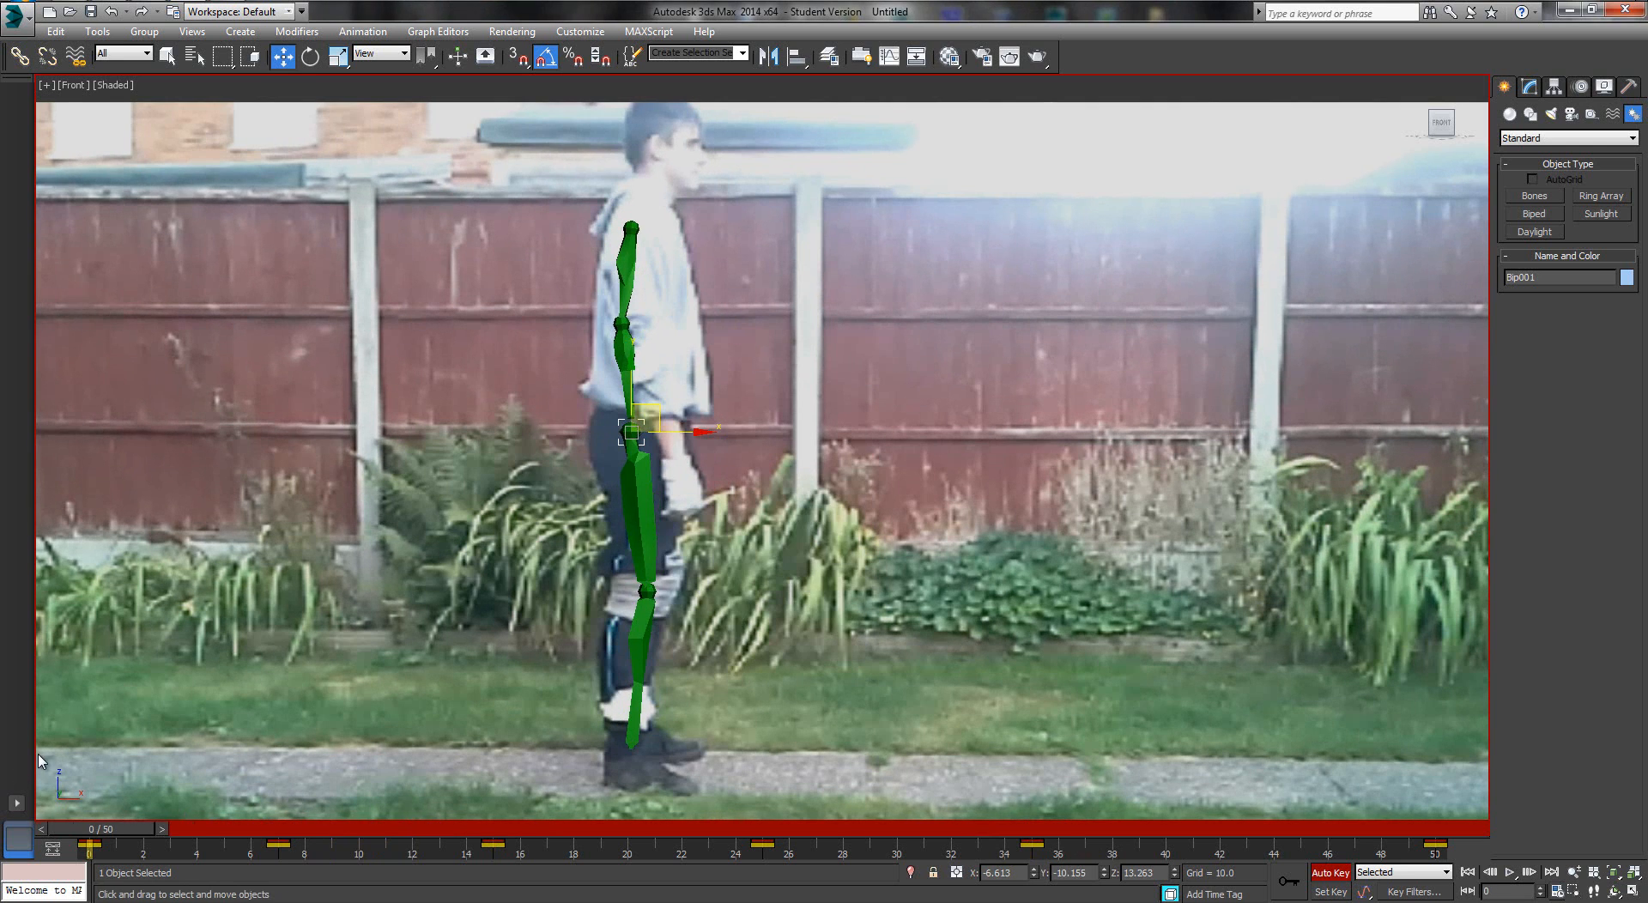
{"action": "key", "text": "period"}
{"action": "key", "text": "period"}
{"action": "key", "text": "period"}
{"action": "key", "text": "period"}
{"action": "key", "text": "period"}
{"action": "key", "text": "period"}
{"action": "key", "text": "period"}
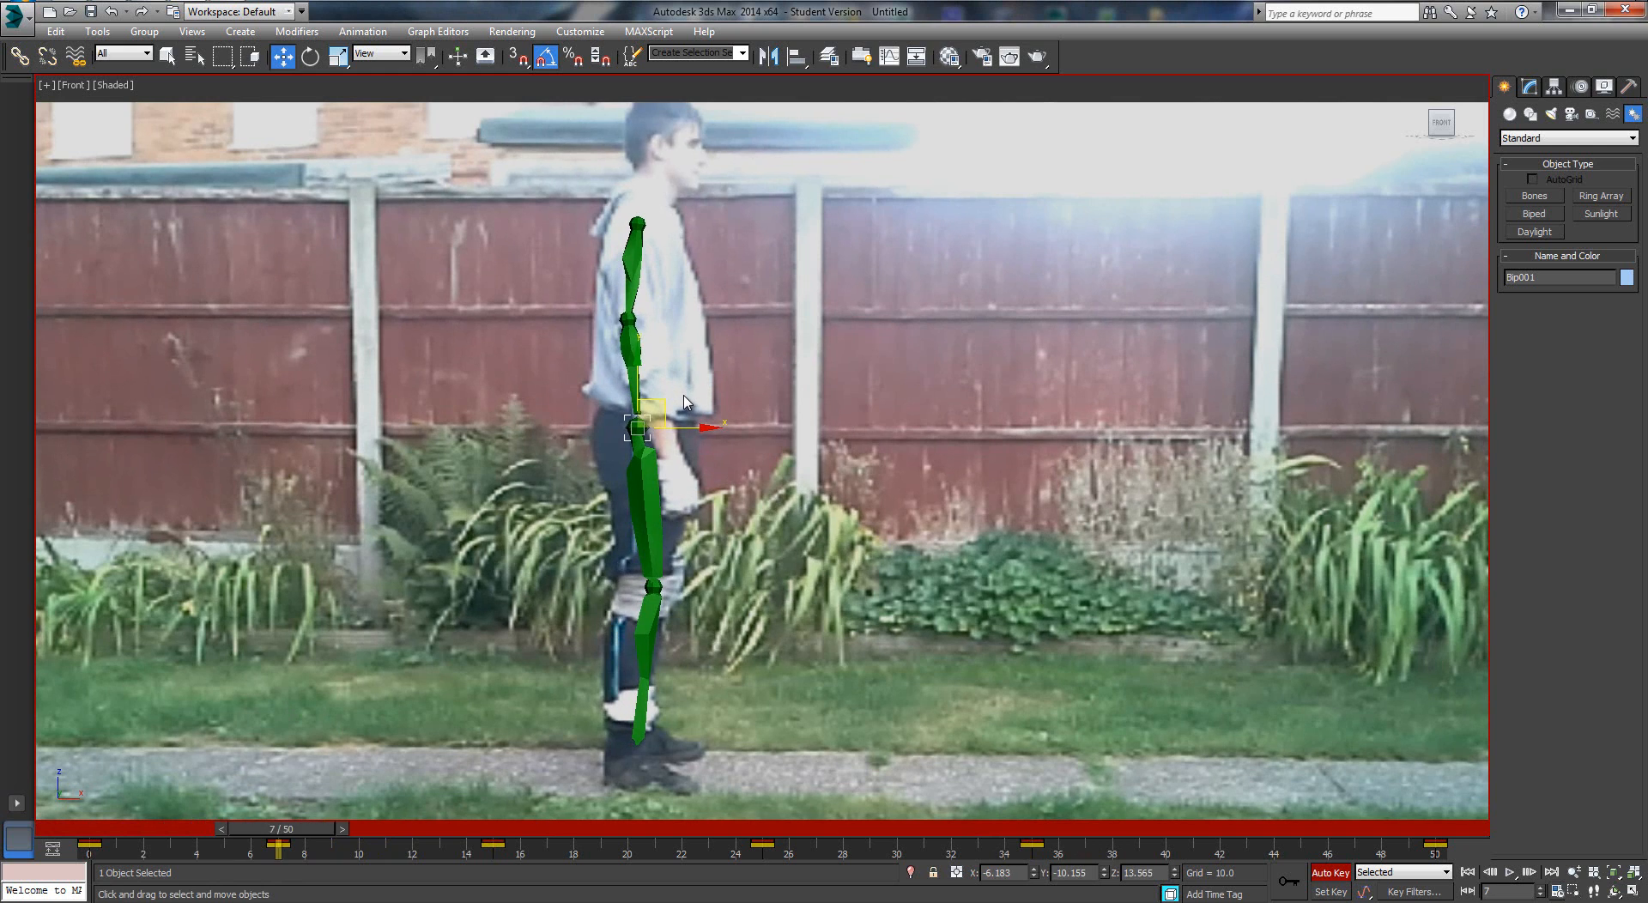
{"action": "key", "text": "period"}
{"action": "key", "text": "period"}
{"action": "key", "text": "period"}
{"action": "key", "text": "period"}
{"action": "key", "text": "period"}
{"action": "key", "text": "period"}
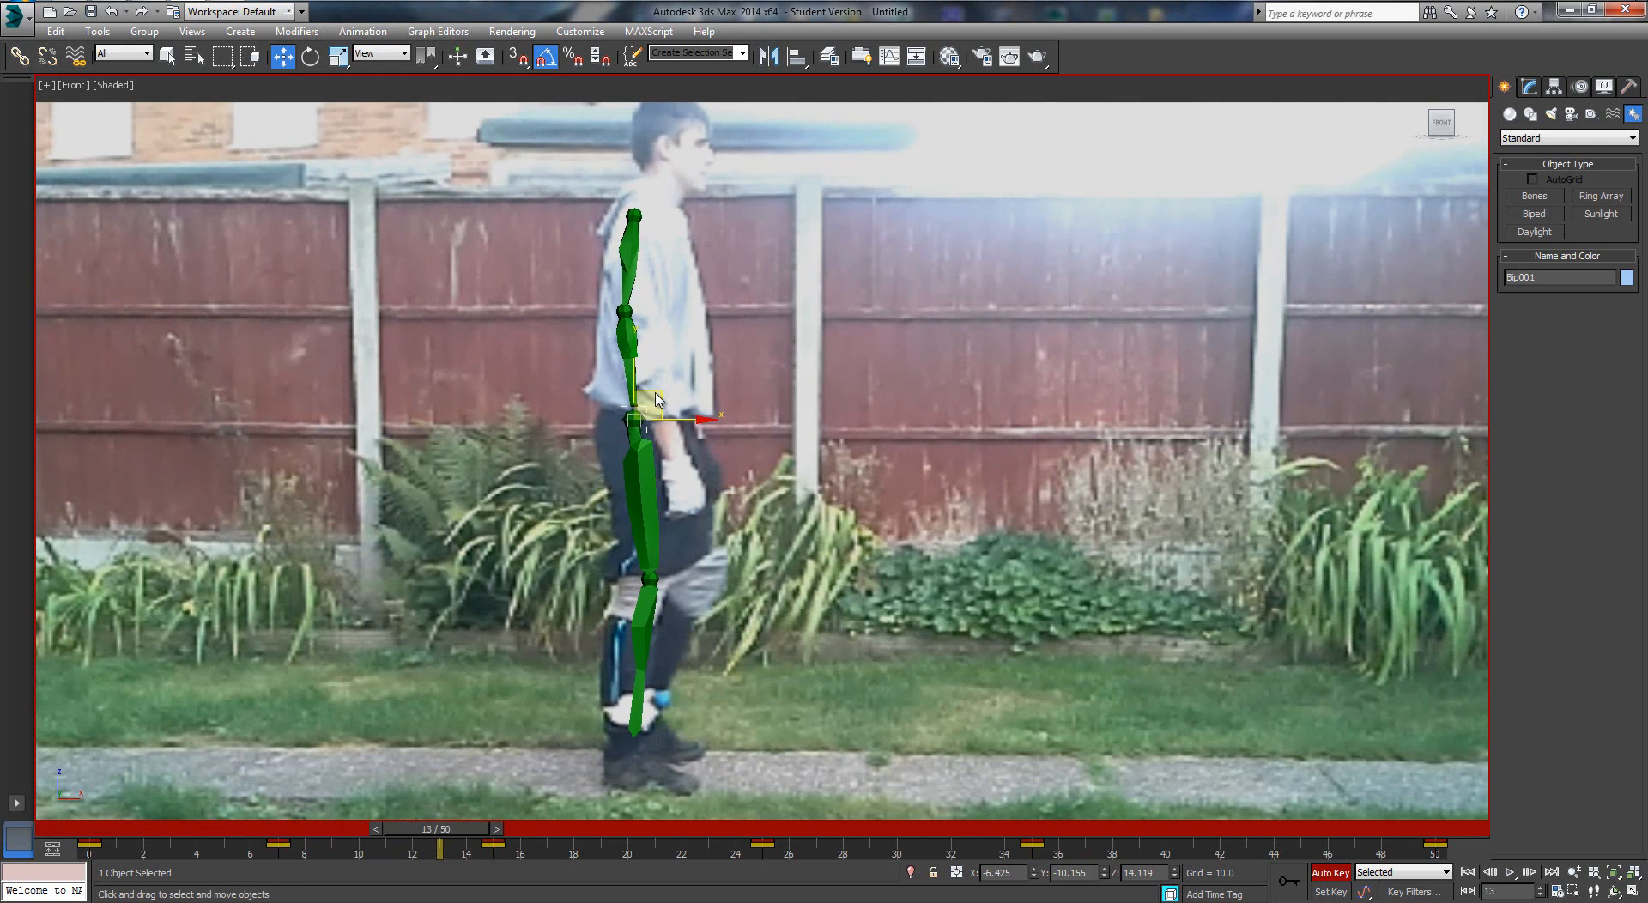
{"action": "key", "text": "period"}
{"action": "key", "text": "period"}
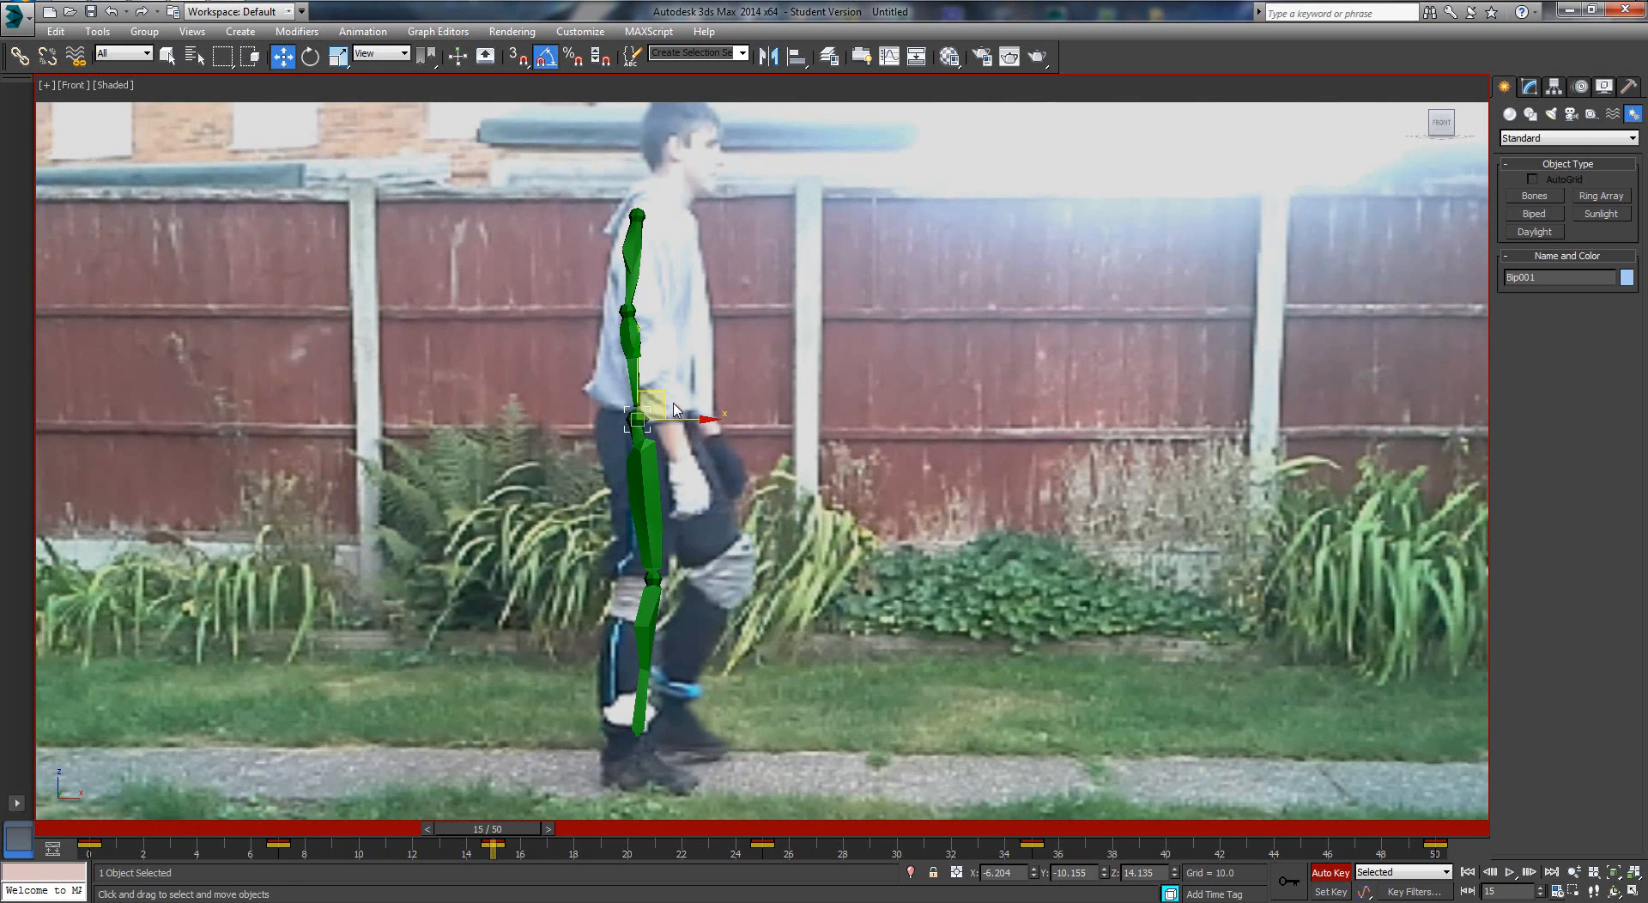
{"action": "key", "text": "comma"}
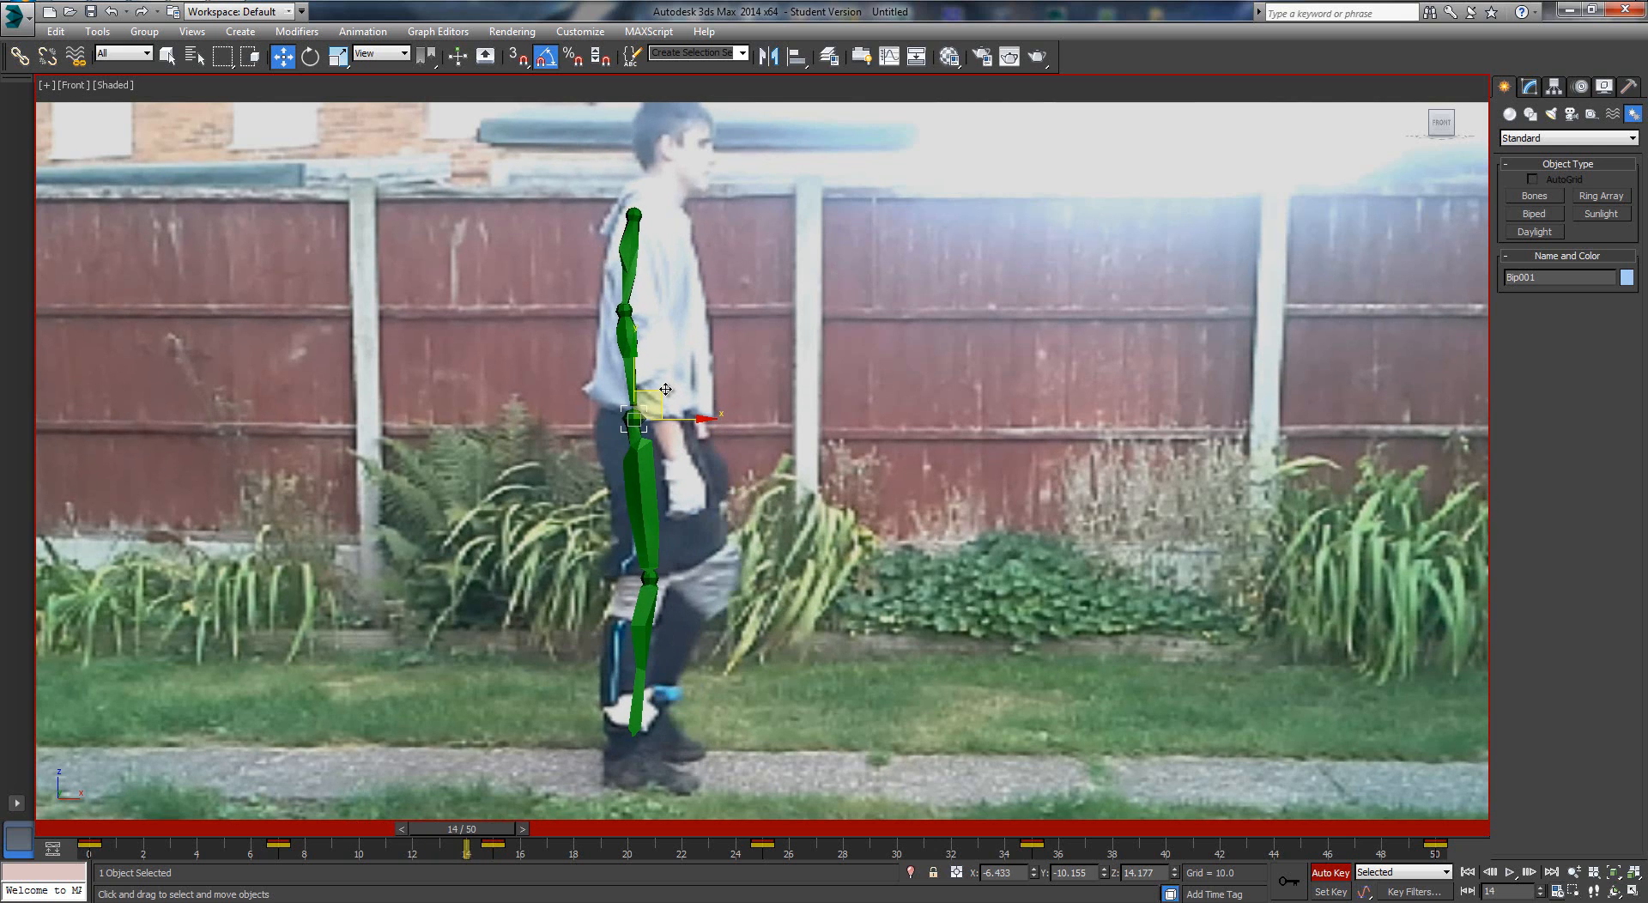
{"action": "key", "text": "period"}
{"action": "key", "text": "period"}
{"action": "key", "text": "period"}
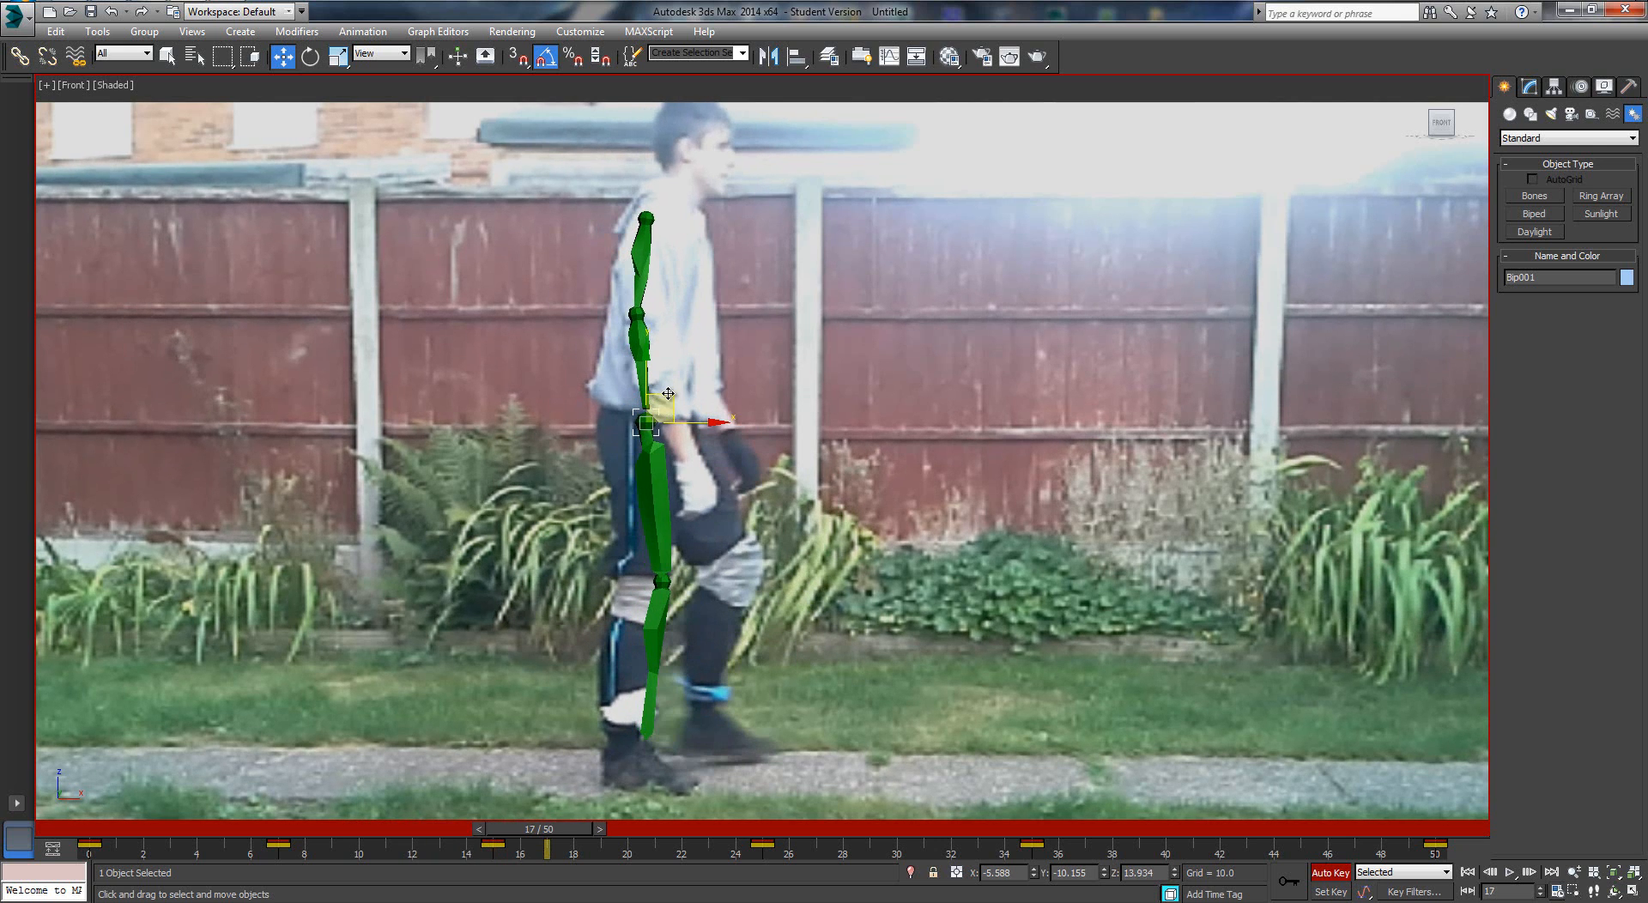
Refine the centre of mass position against the figure's hip with keys at frames 21, 23 and 25
{"action": "key", "text": "period"}
{"action": "key", "text": "period"}
{"action": "key", "text": "period"}
{"action": "key", "text": "period"}
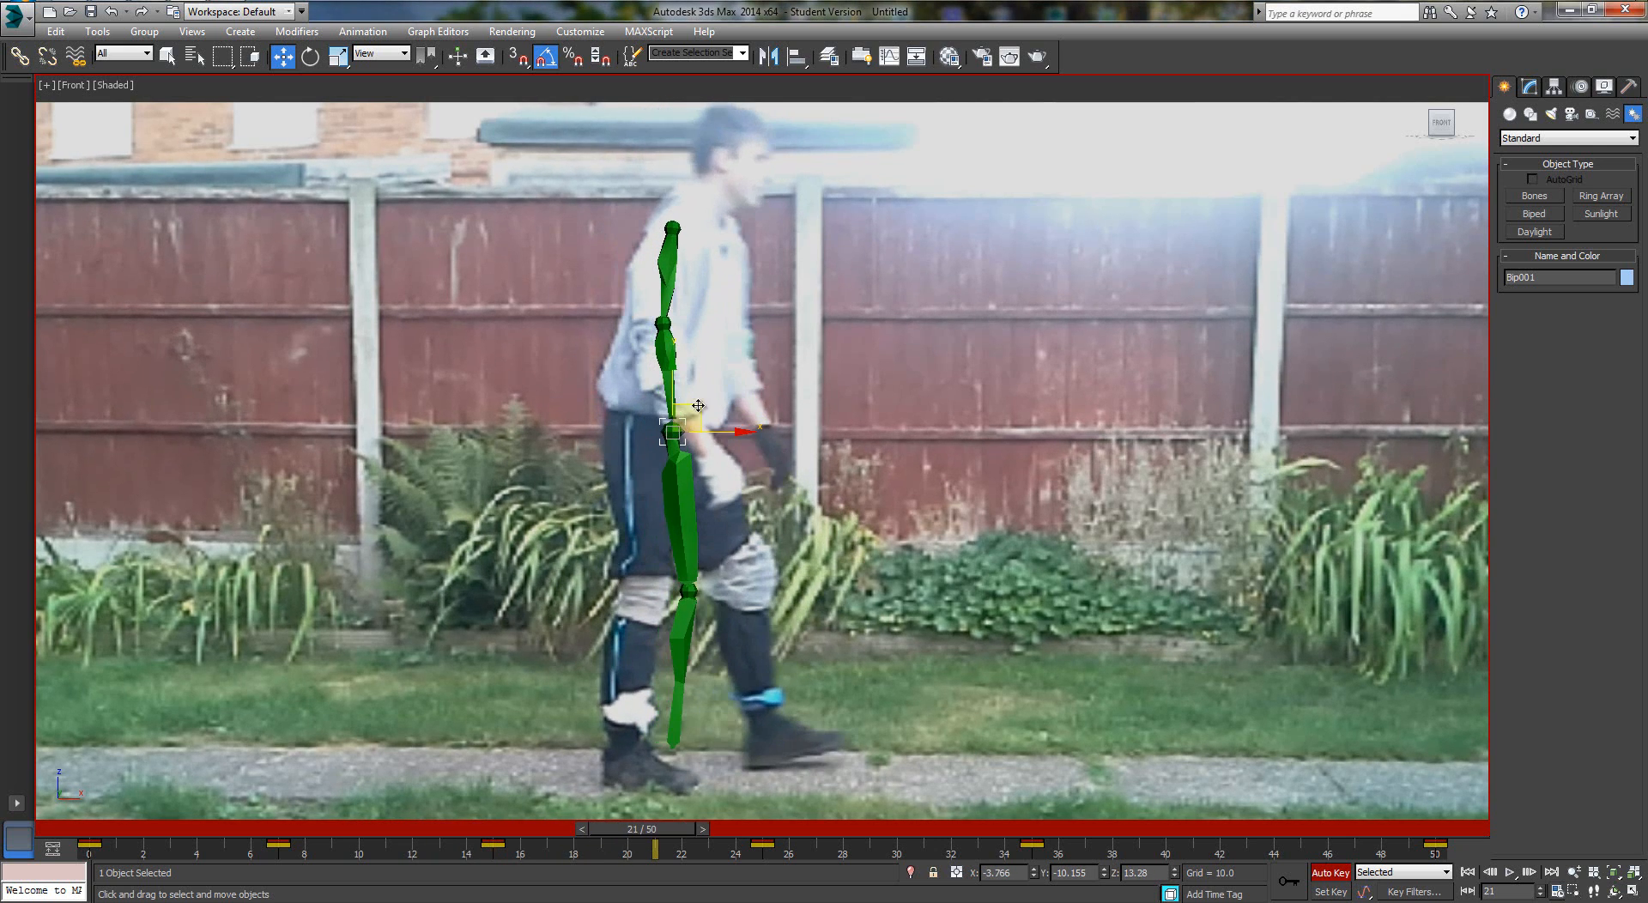
{"action": "left_click_drag", "start_coordinate": [698, 405], "coordinate": [690, 403]}
{"action": "key", "text": "period"}
{"action": "key", "text": "period"}
{"action": "key", "text": "period"}
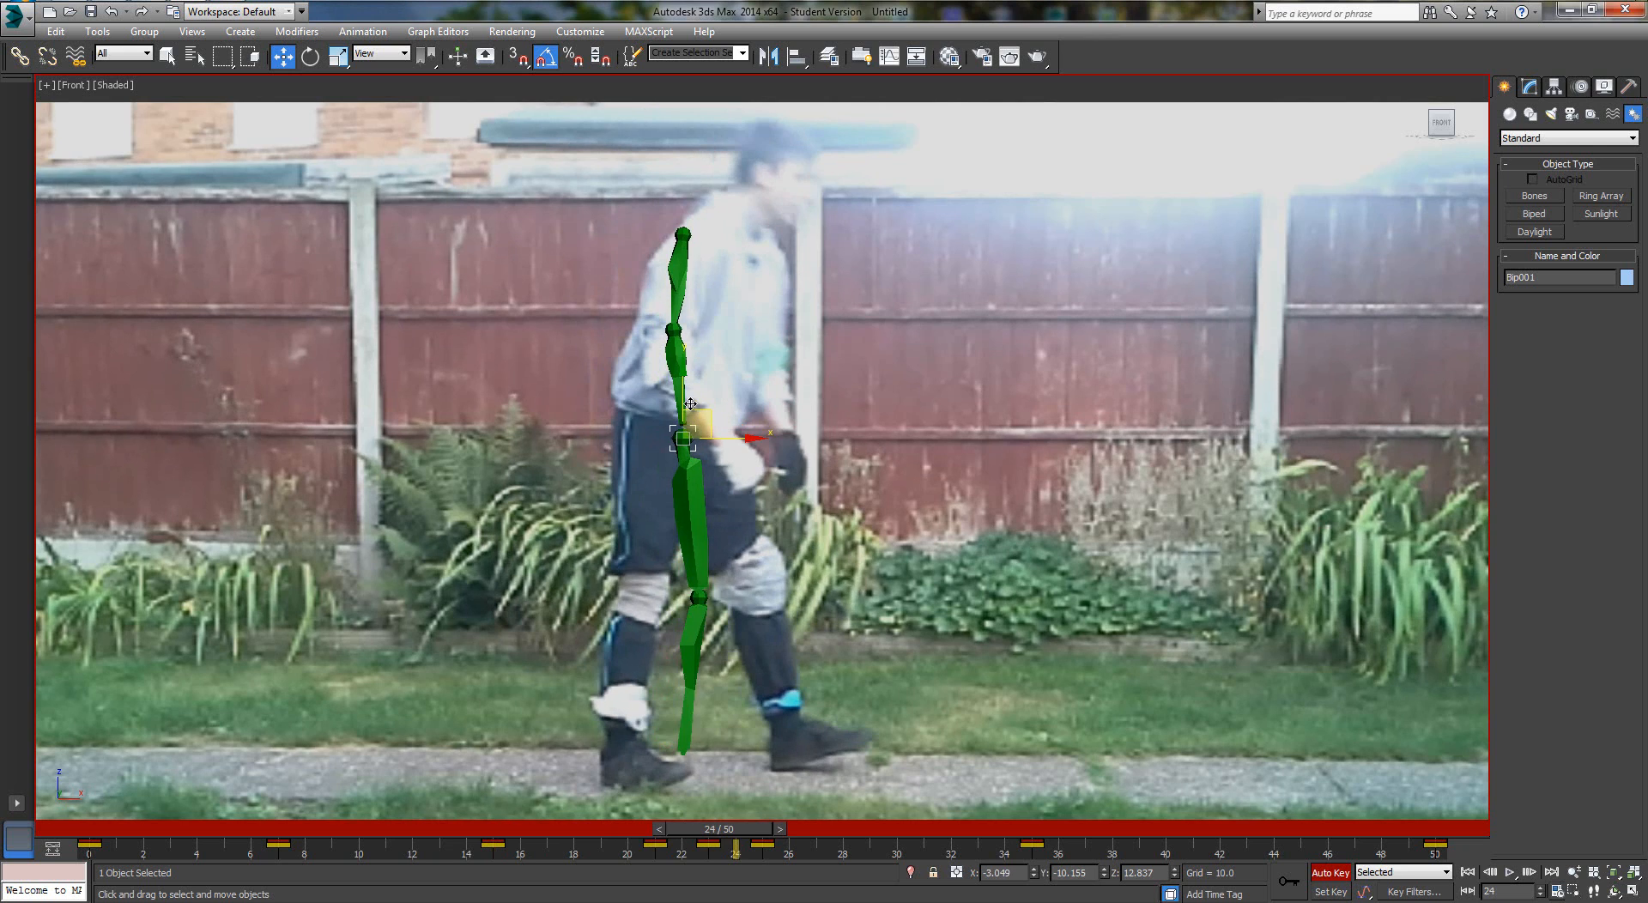
{"action": "key", "text": "period"}
{"action": "left_click_drag", "start_coordinate": [717, 419], "coordinate": [708, 415]}
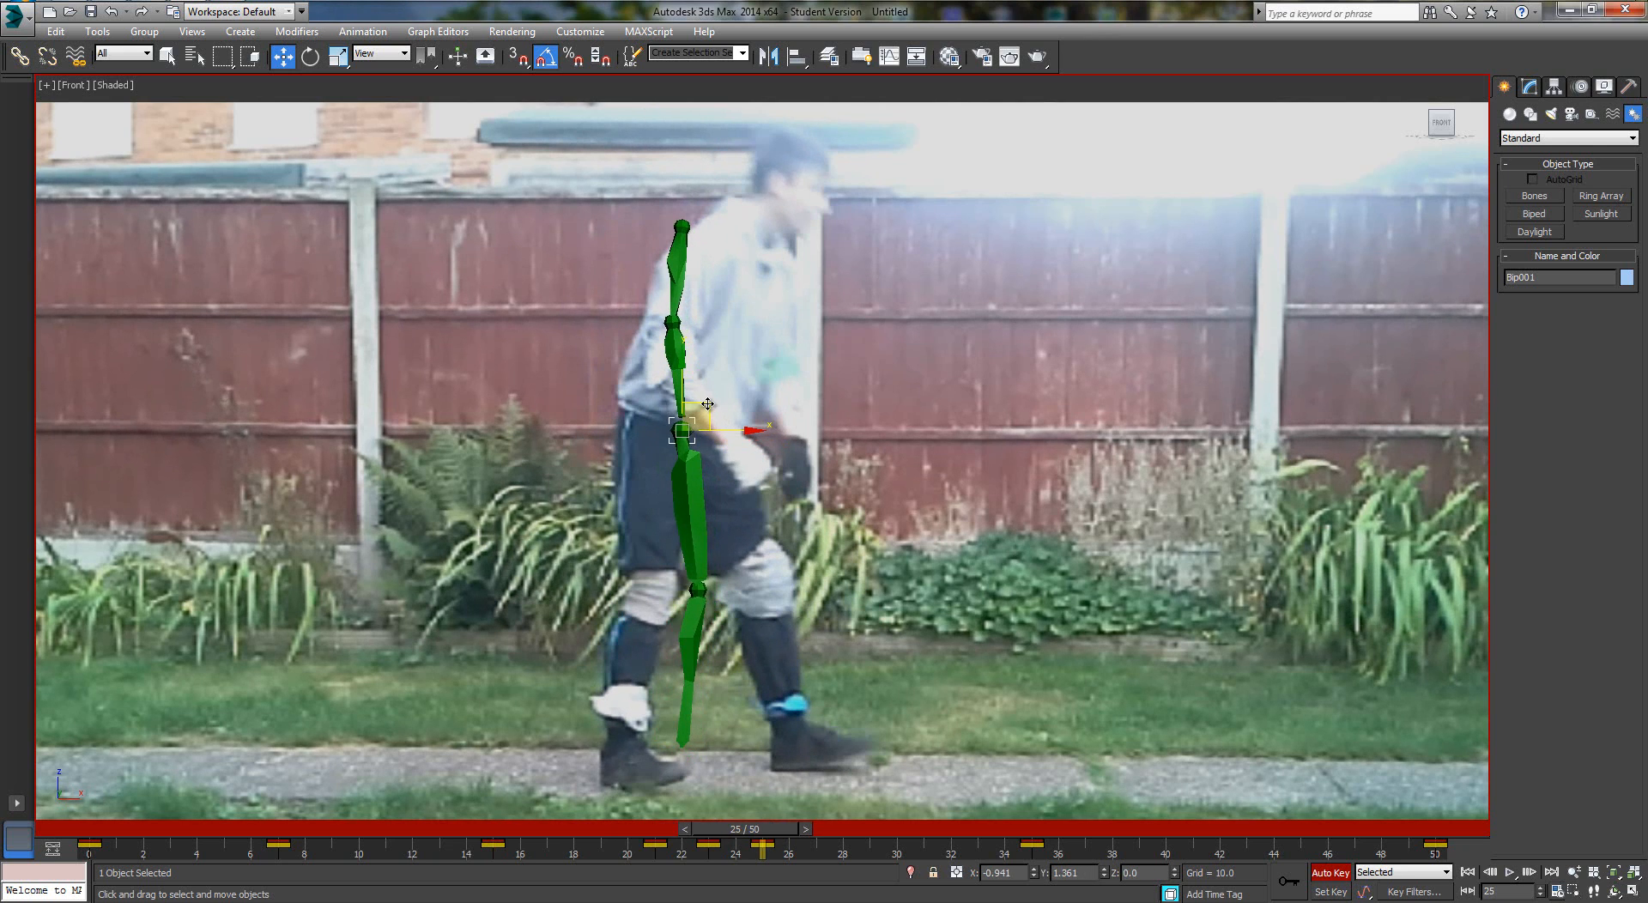
Advance to frame 50, keying the centre of mass down with the crouching hip at frames 29, 33, 36, 40, 45 and 47
{"action": "key", "text": "period"}
{"action": "key", "text": "period"}
{"action": "key", "text": "period"}
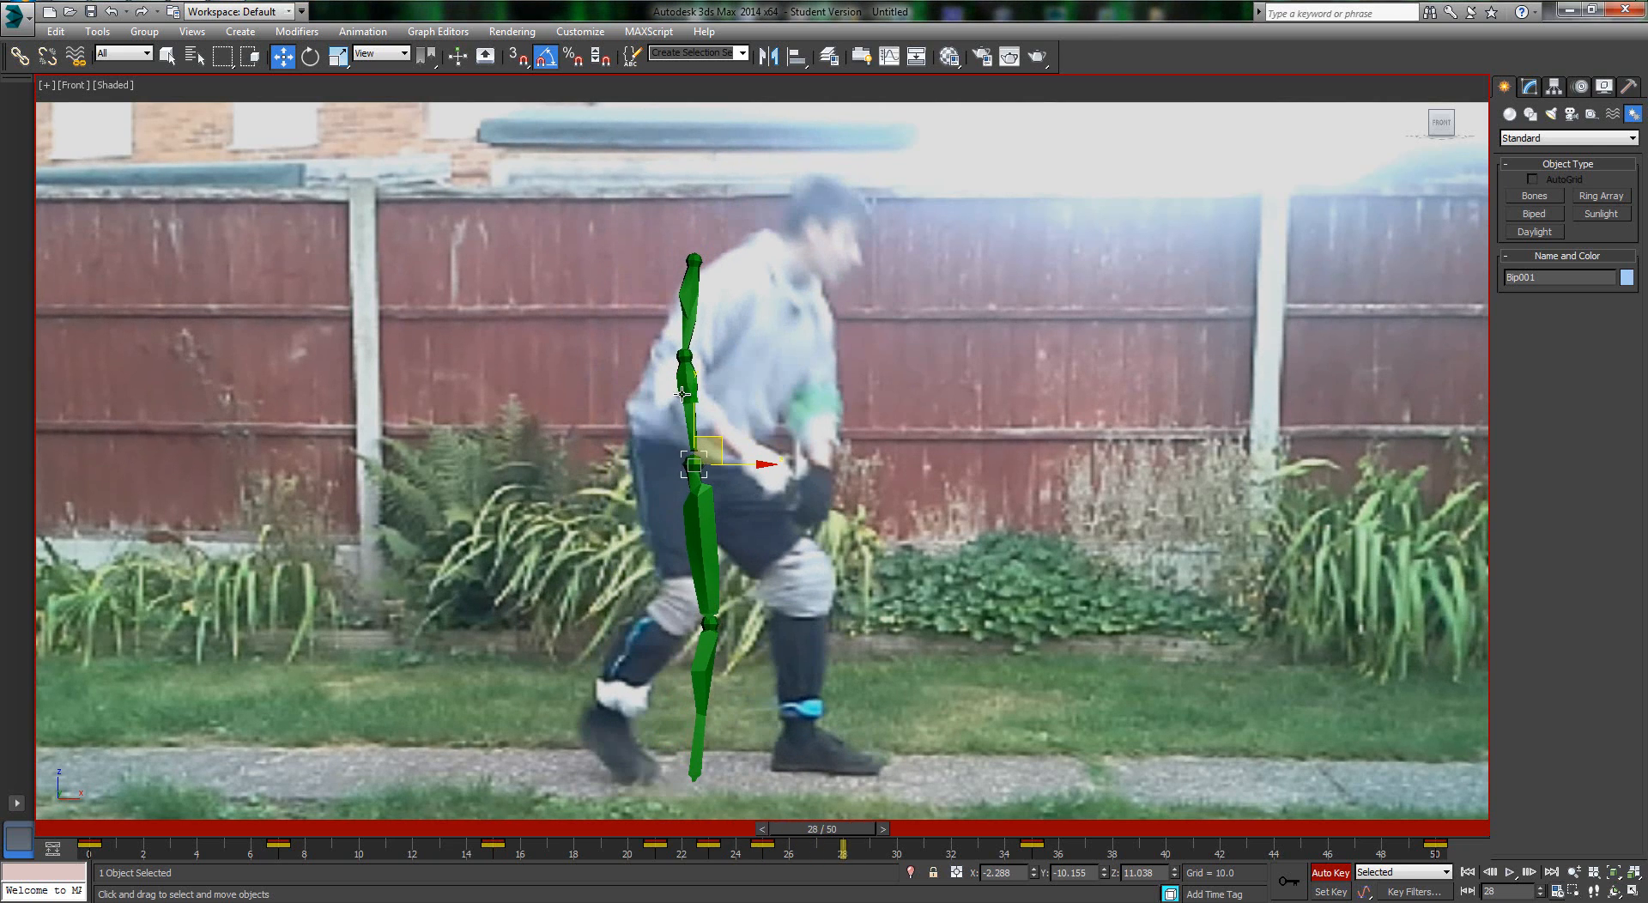
{"action": "key", "text": "period"}
{"action": "left_click_drag", "start_coordinate": [730, 456], "coordinate": [756, 589]}
{"action": "key", "text": "period"}
{"action": "key", "text": "period"}
{"action": "key", "text": "period"}
{"action": "key", "text": "period"}
{"action": "key", "text": "period"}
{"action": "key", "text": "period"}
{"action": "key", "text": "period"}
{"action": "key", "text": "period"}
{"action": "key", "text": "period"}
{"action": "key", "text": "period"}
{"action": "key", "text": "period"}
{"action": "key", "text": "period"}
{"action": "key", "text": "period"}
{"action": "key", "text": "period"}
{"action": "key", "text": "period"}
{"action": "key", "text": "period"}
{"action": "key", "text": "period"}
{"action": "key", "text": "period"}
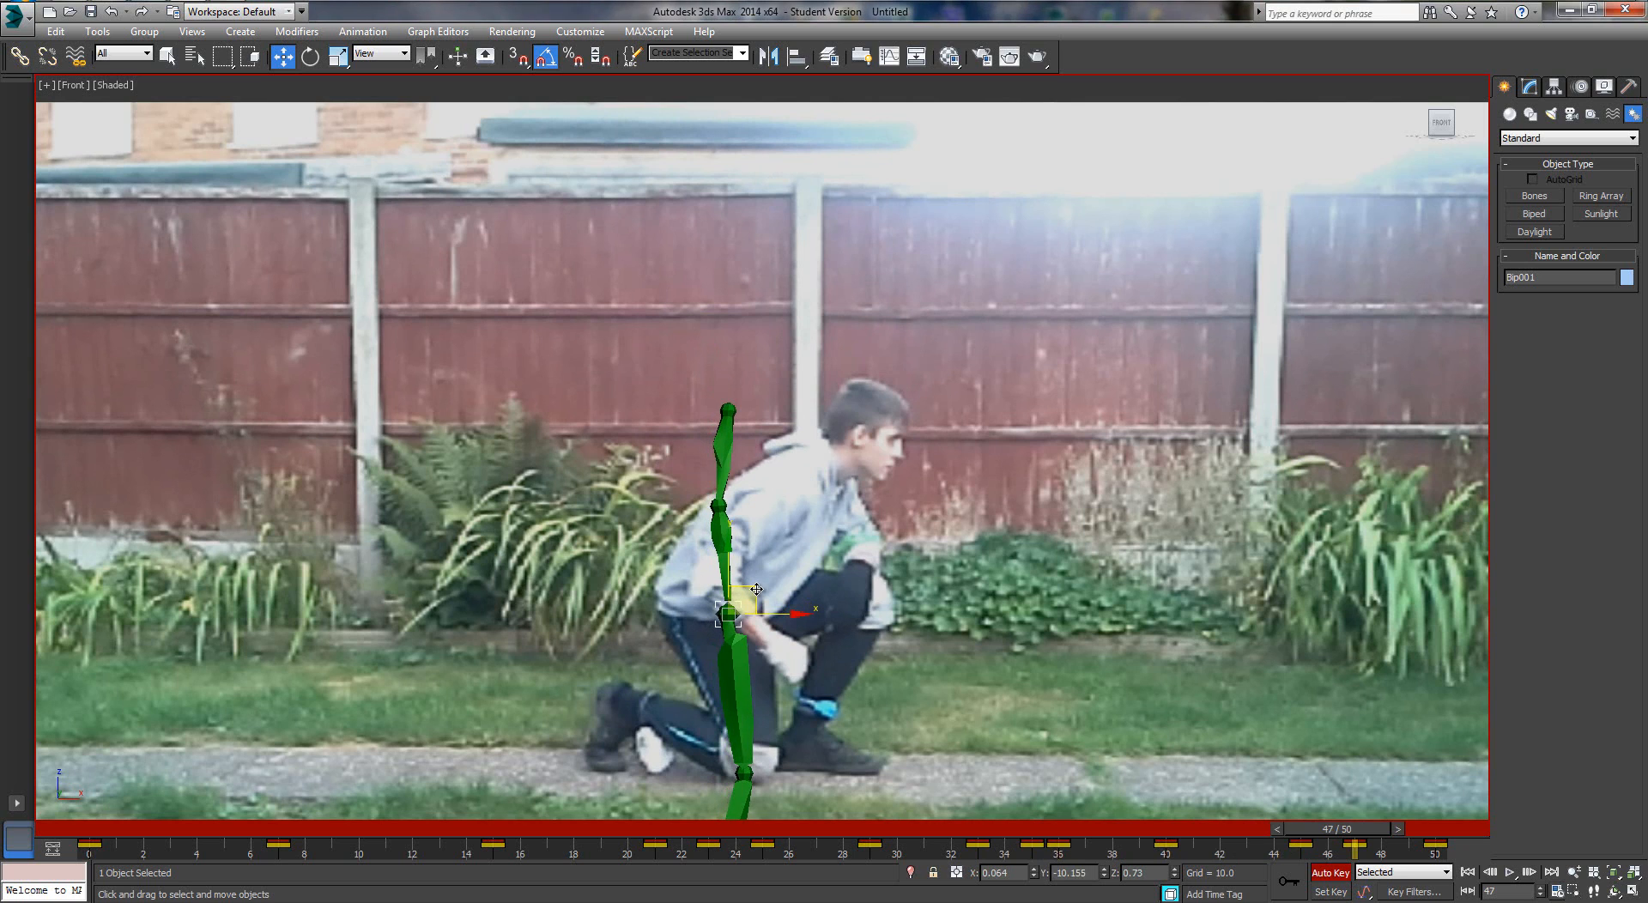
{"action": "key", "text": "period"}
{"action": "key", "text": "period"}
{"action": "key", "text": "period"}
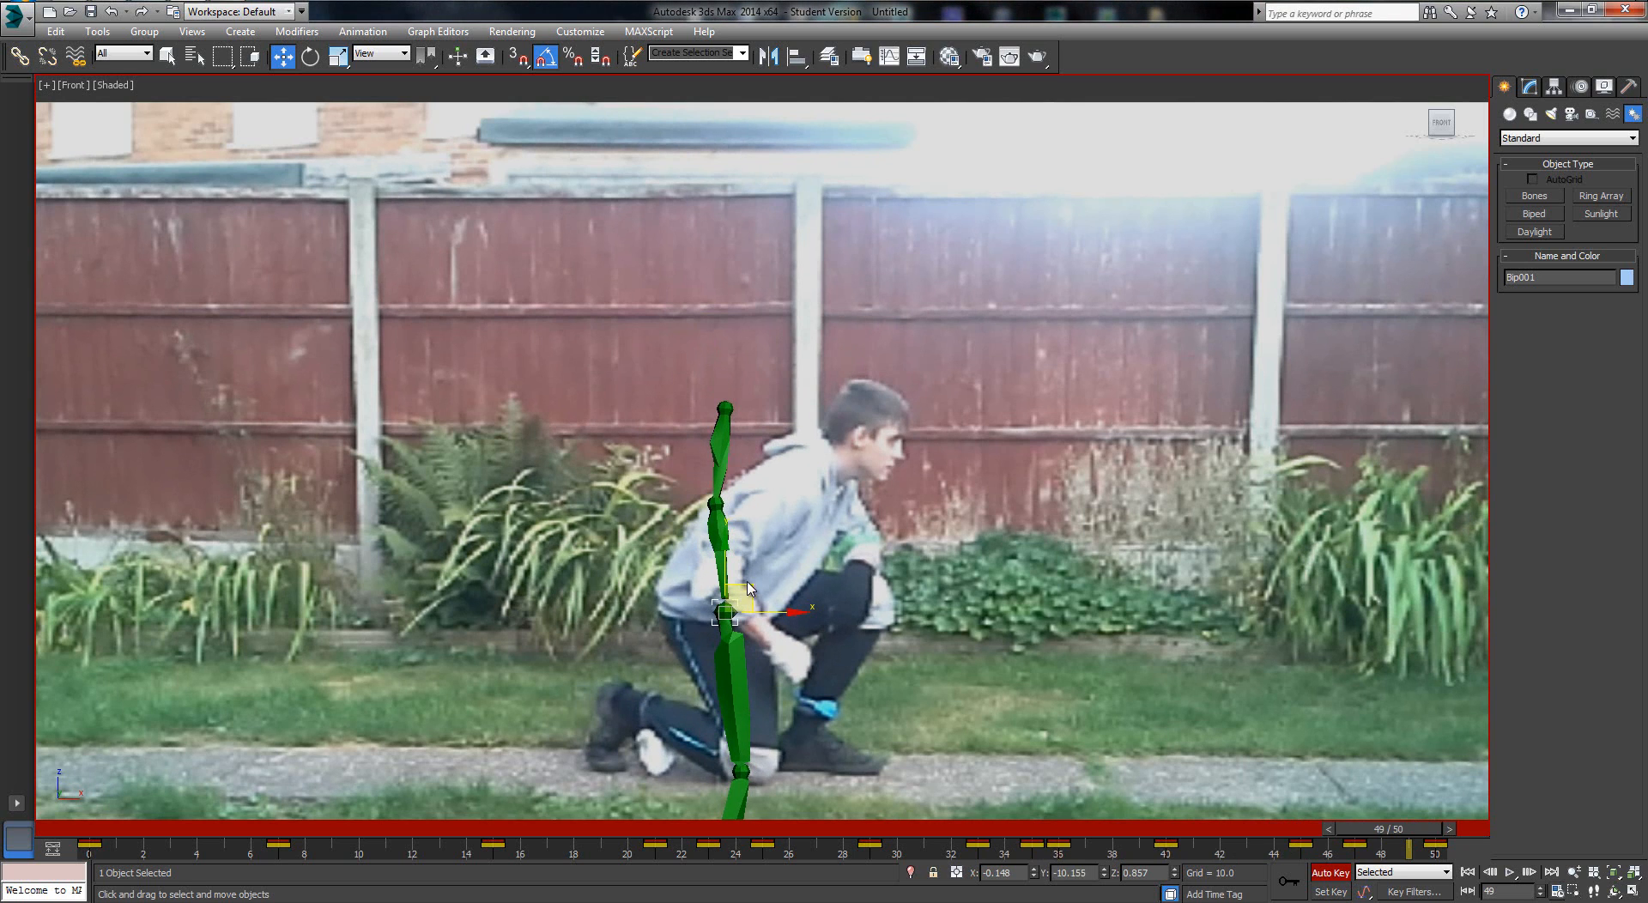
Reselect the centre of mass in the Perspective view at frame 50, and undo the move that displaces it from the figure
{"action": "left_click", "coordinate": [723, 596]}
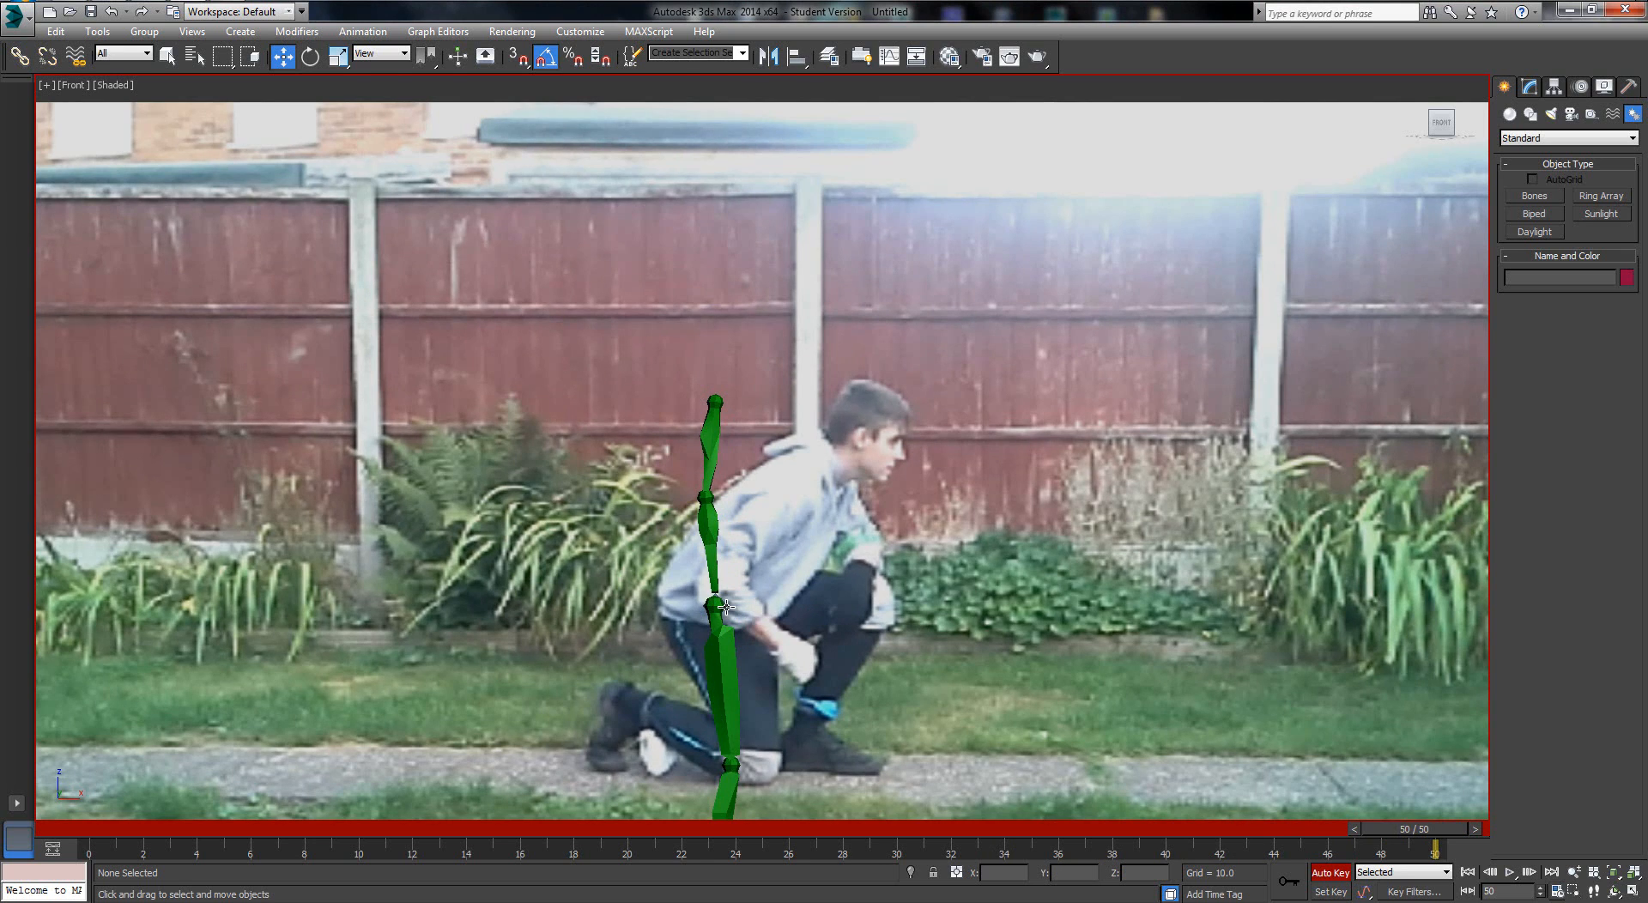
{"action": "key", "text": "alt+w"}
{"action": "left_click", "coordinate": [1130, 702]}
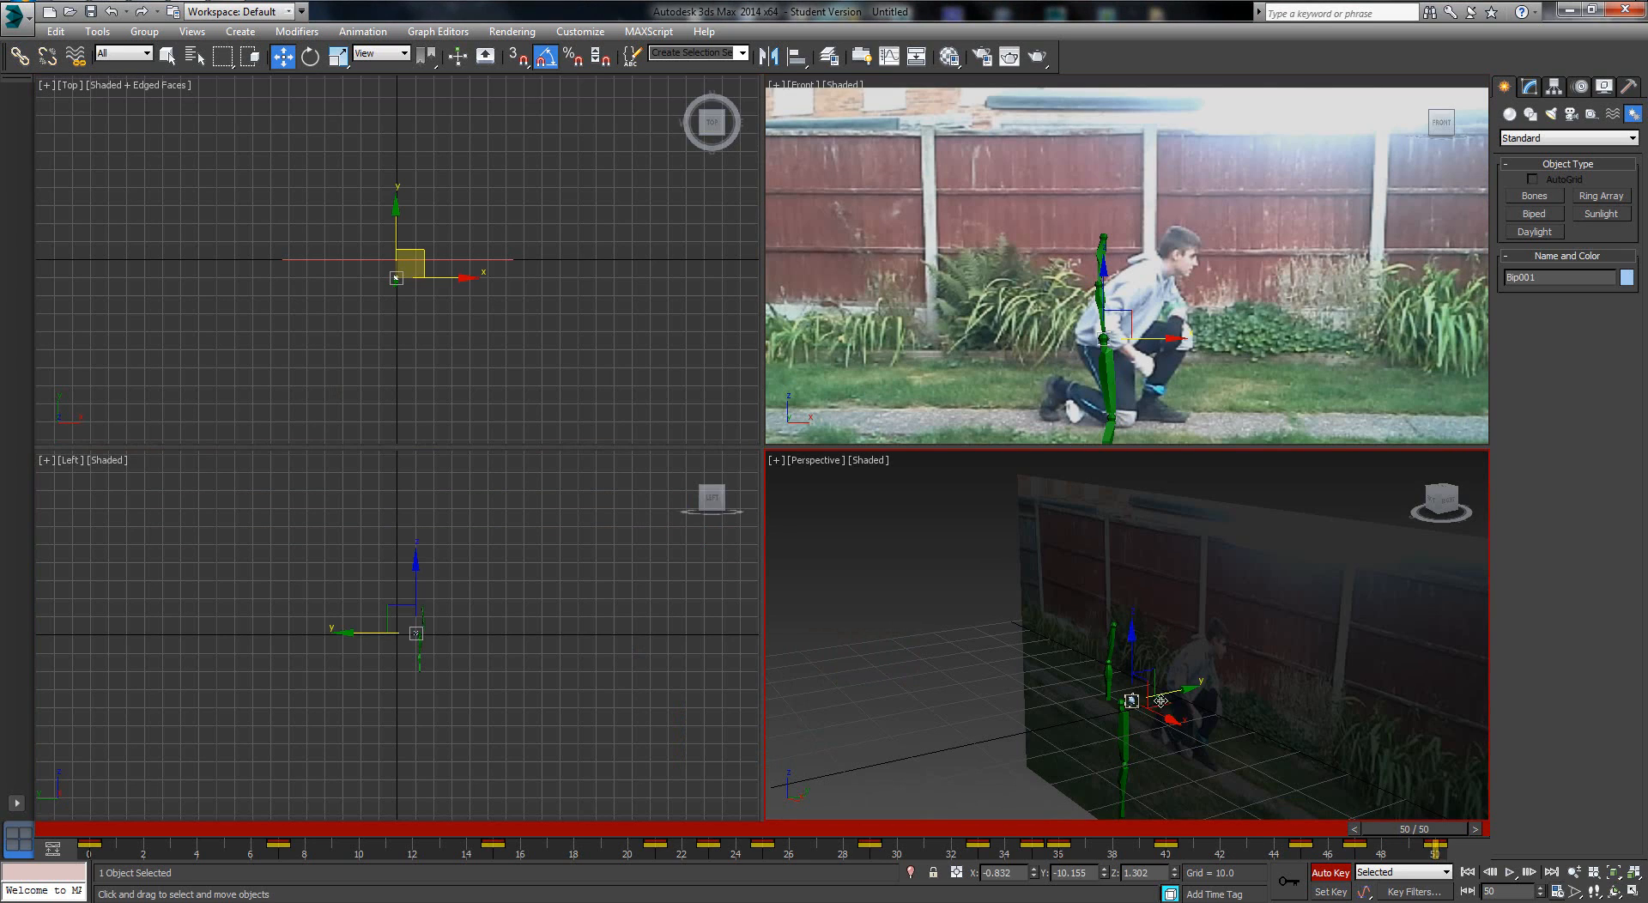
{"action": "left_click_drag", "start_coordinate": [1158, 704], "coordinate": [1219, 742]}
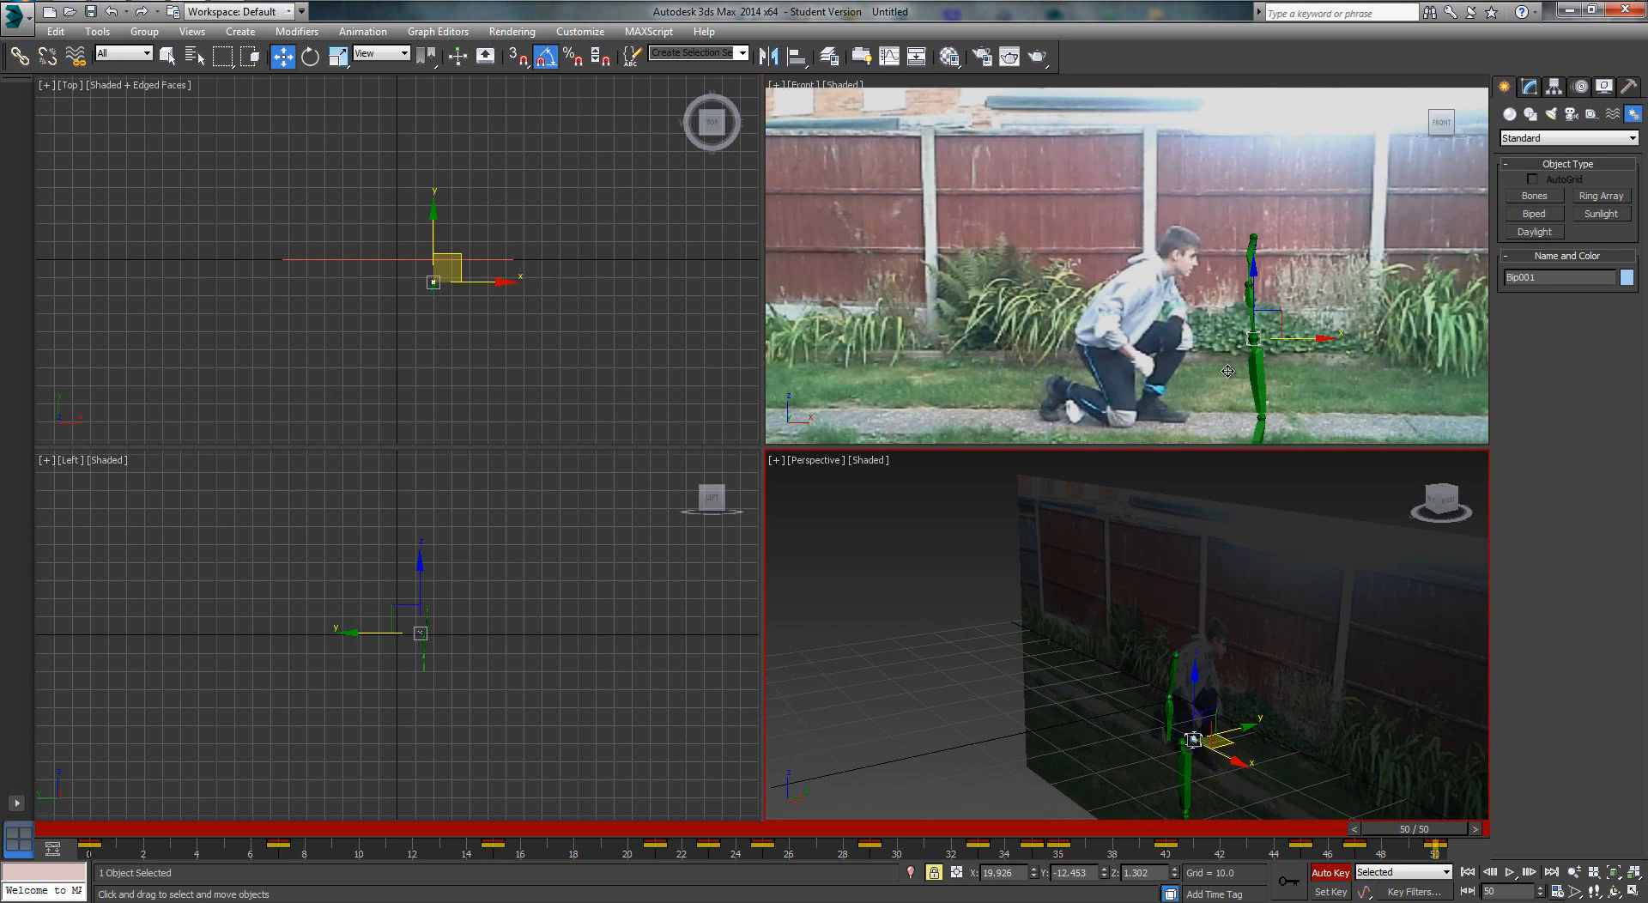
{"action": "key", "text": "alt+w"}
{"action": "key", "text": "ctrl+z"}
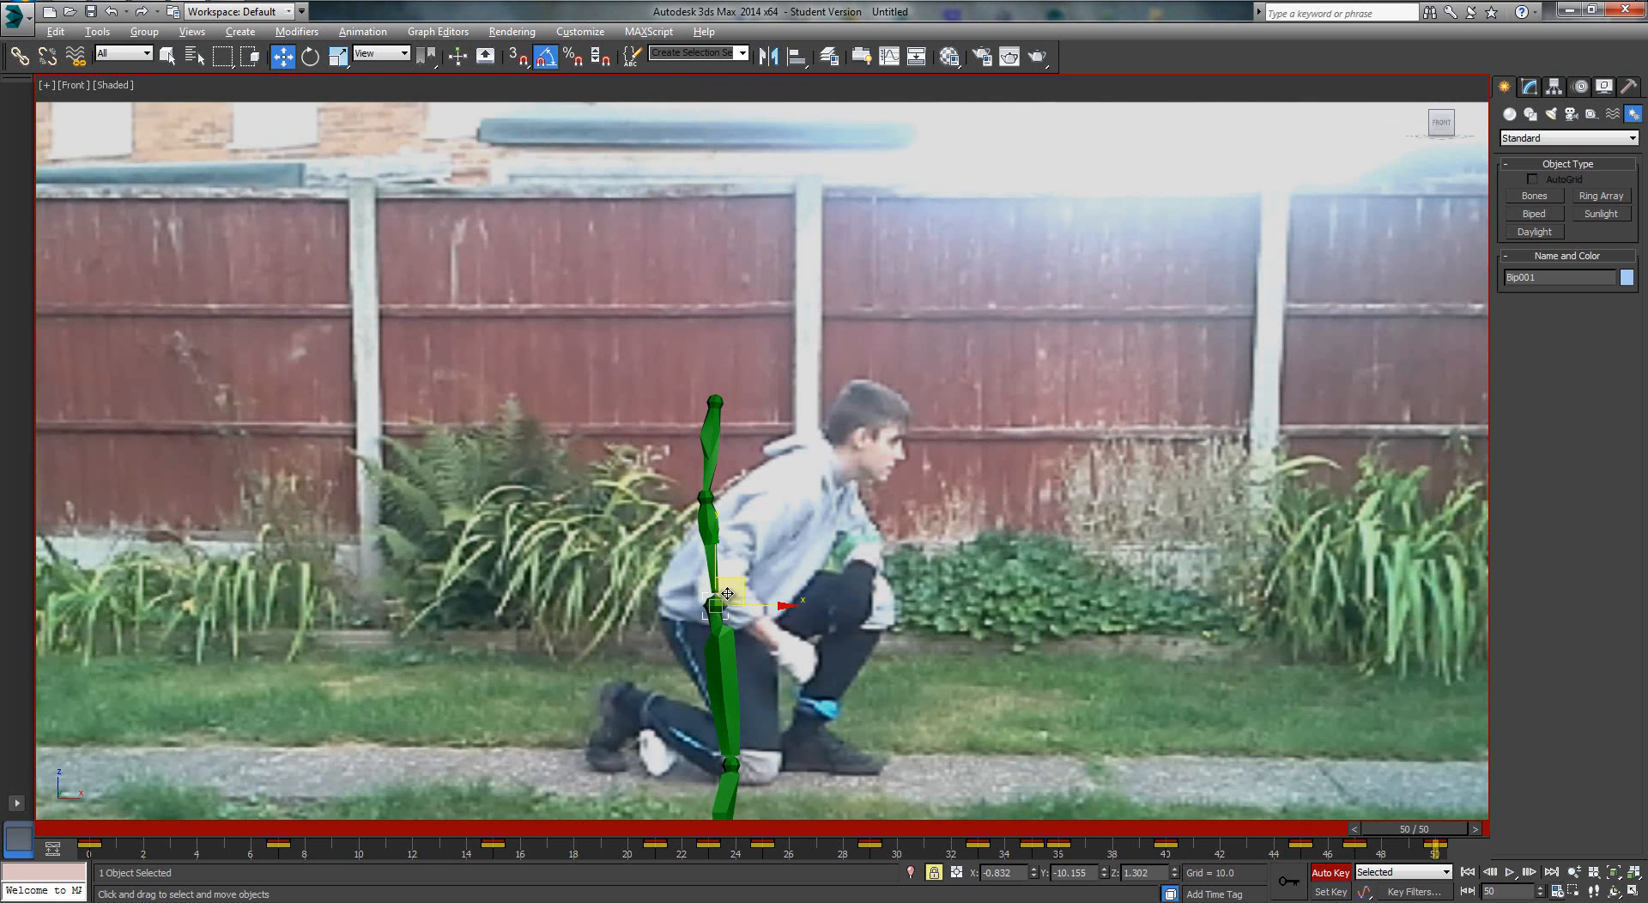
Turn off Auto Key, play back the centre of mass animation, and return to frame 0
{"action": "left_click", "coordinate": [1321, 873]}
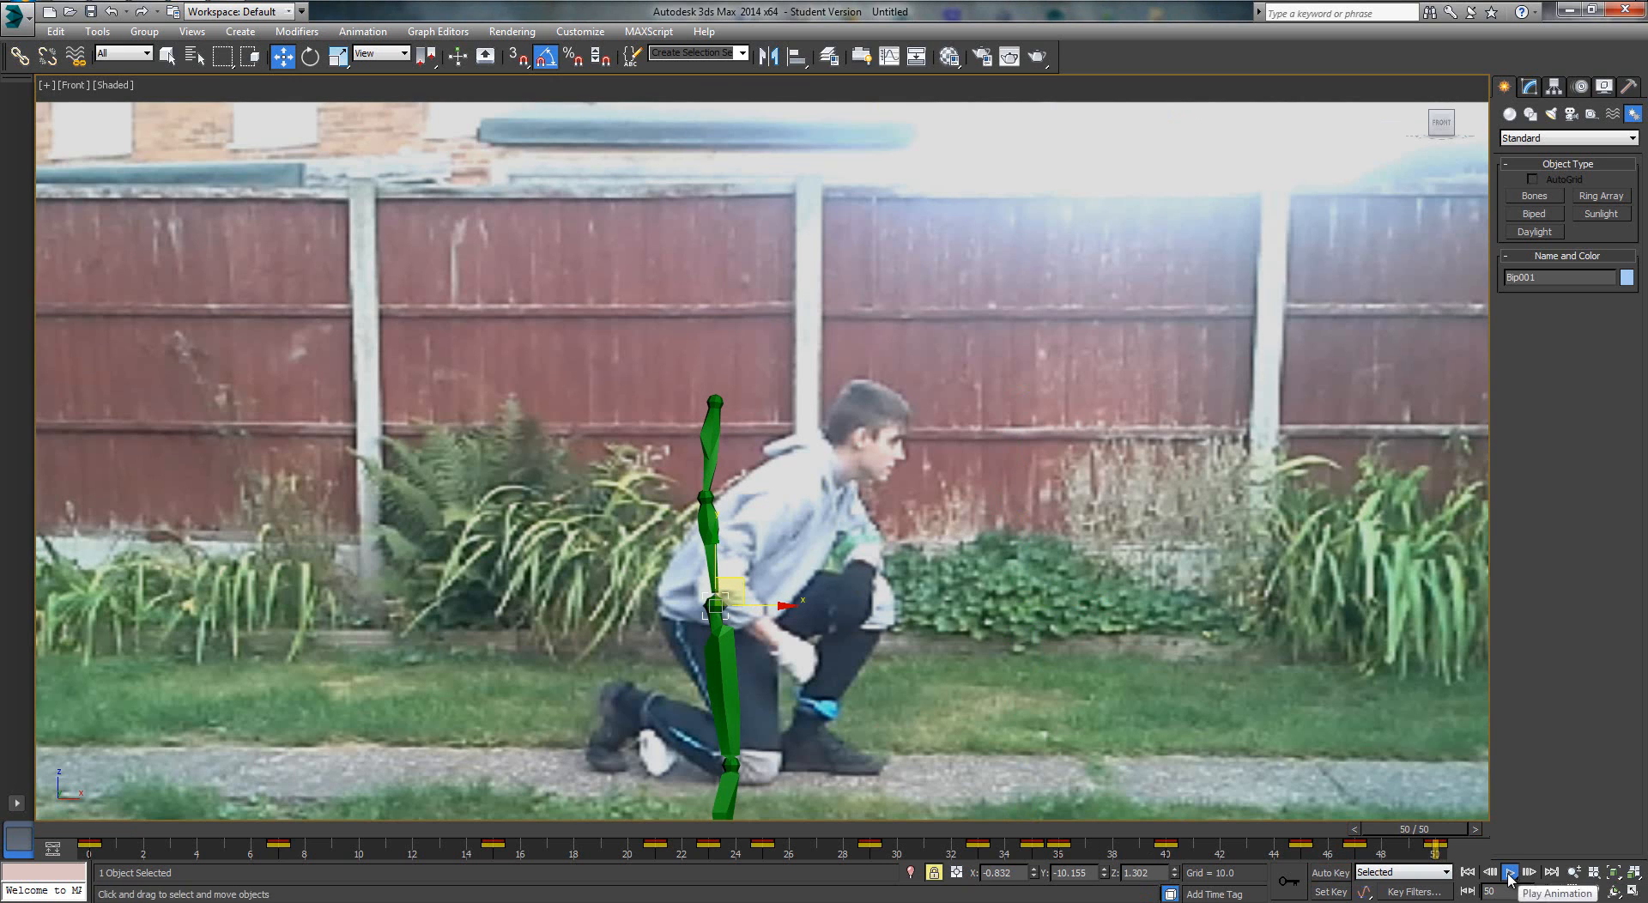
{"action": "left_click", "coordinate": [1511, 872]}
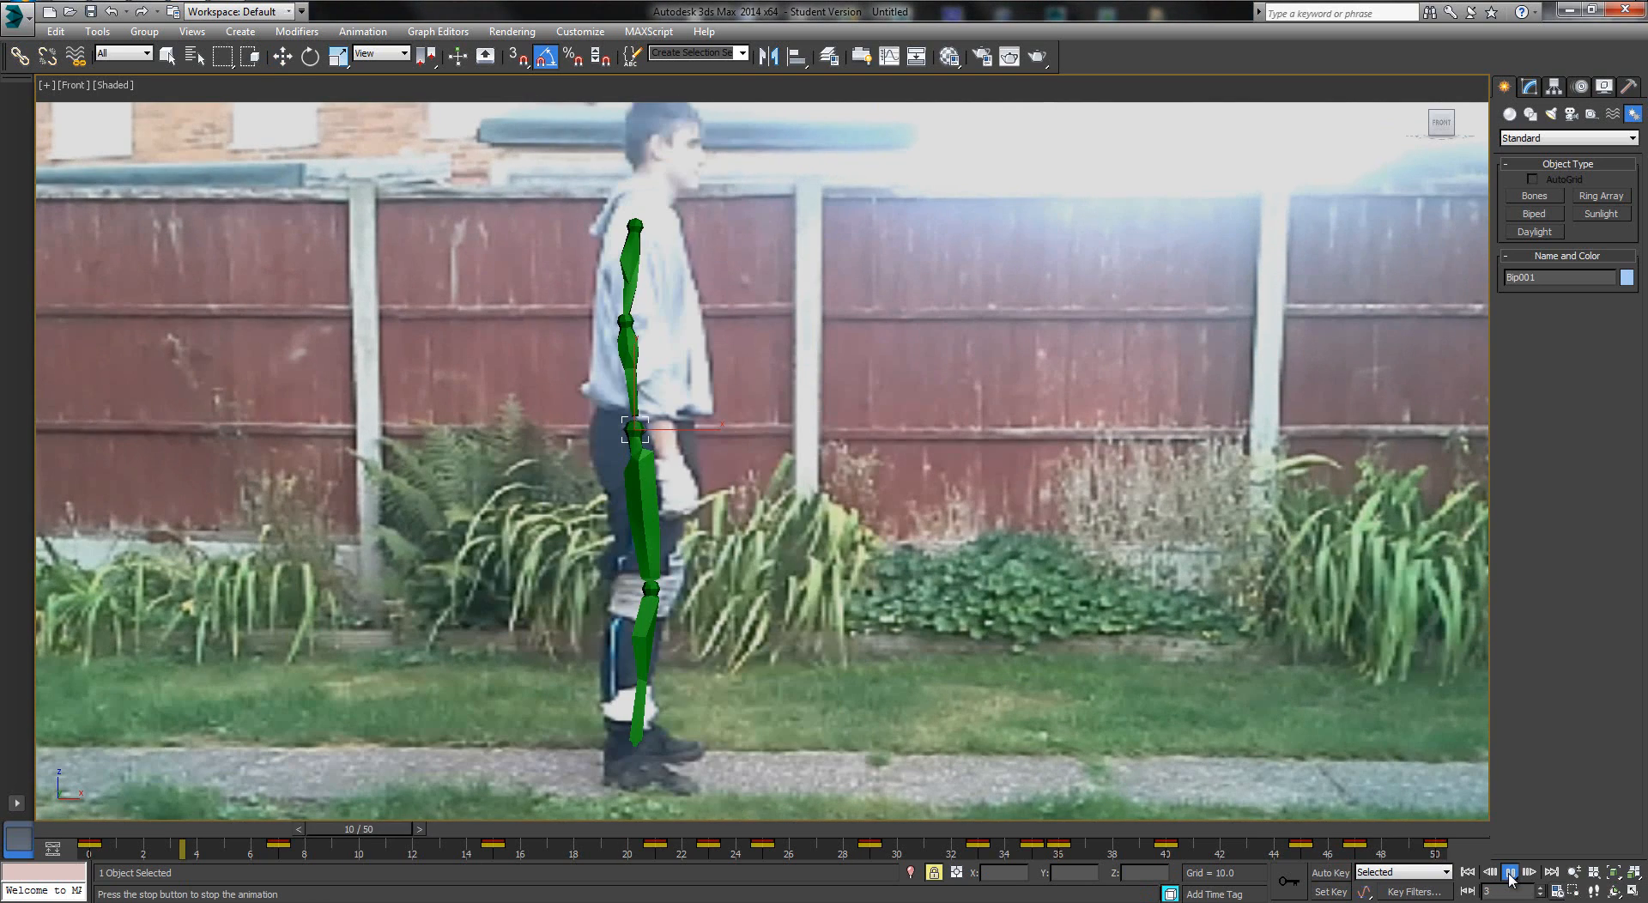
{"action": "left_click", "coordinate": [1510, 872]}
{"action": "key", "text": "w"}
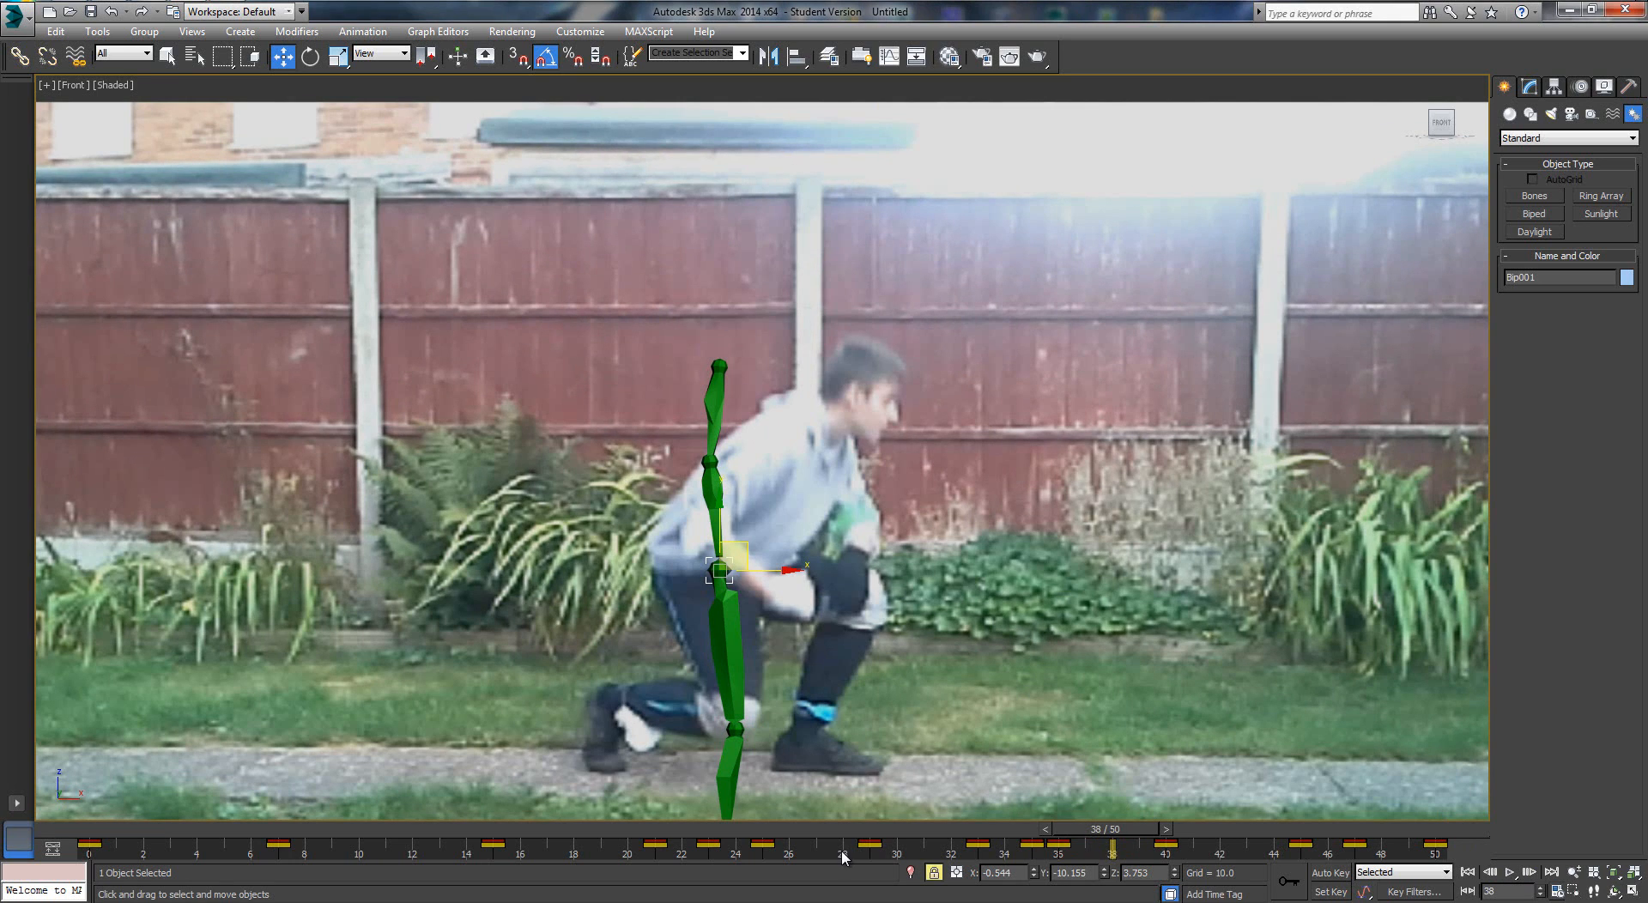
{"action": "left_click", "coordinate": [126, 822]}
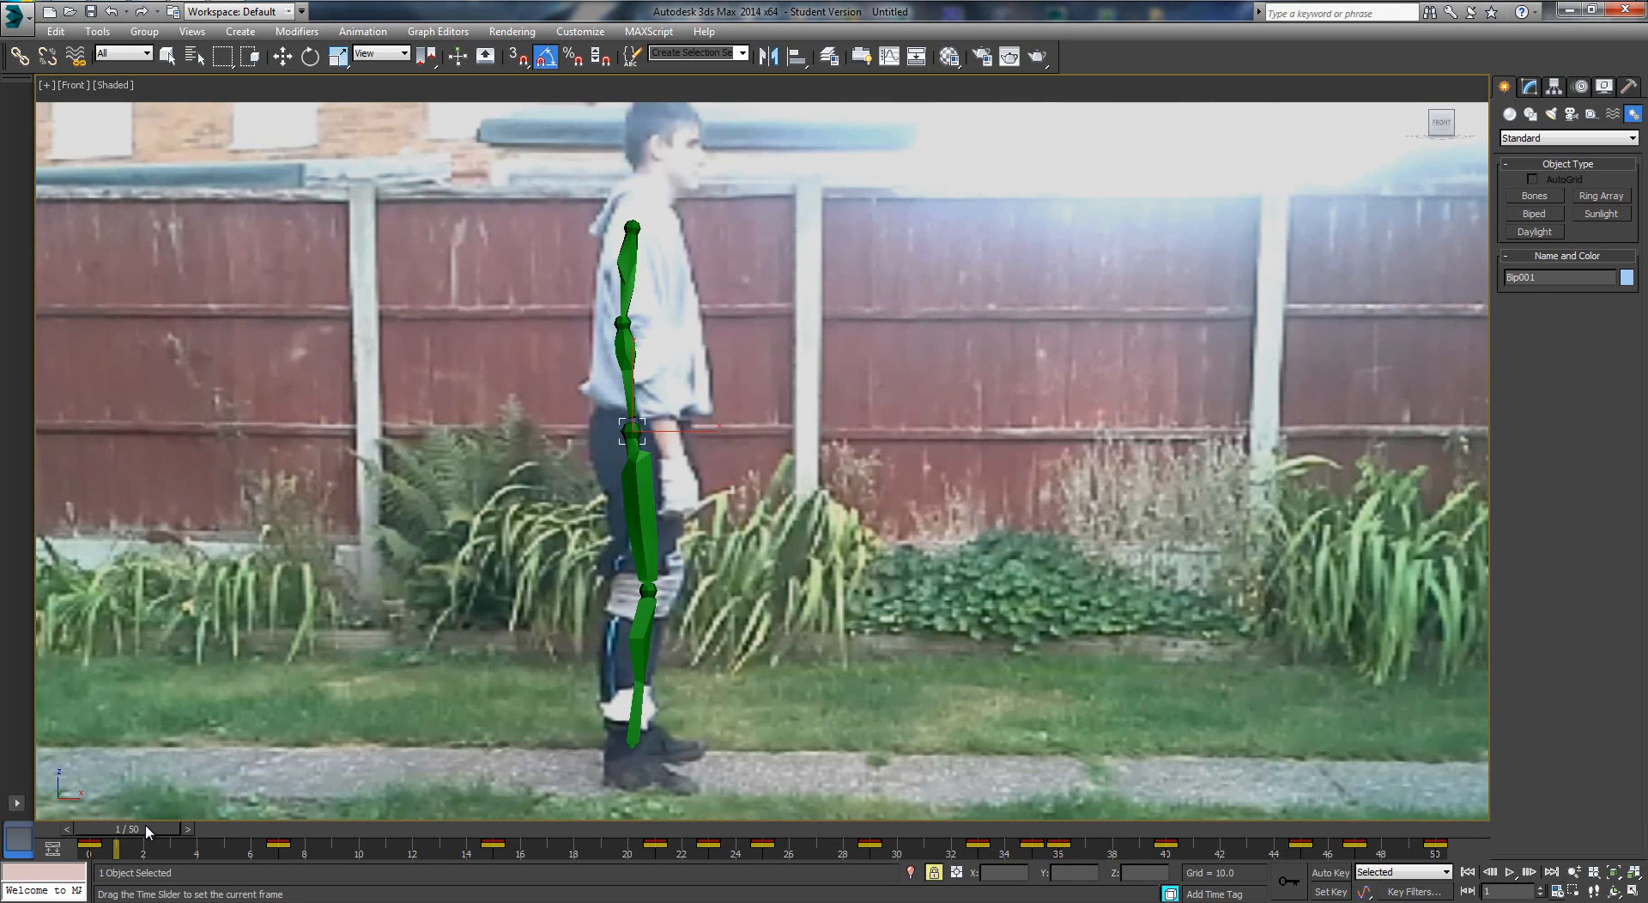
{"action": "left_click_drag", "start_coordinate": [146, 826], "coordinate": [75, 827]}
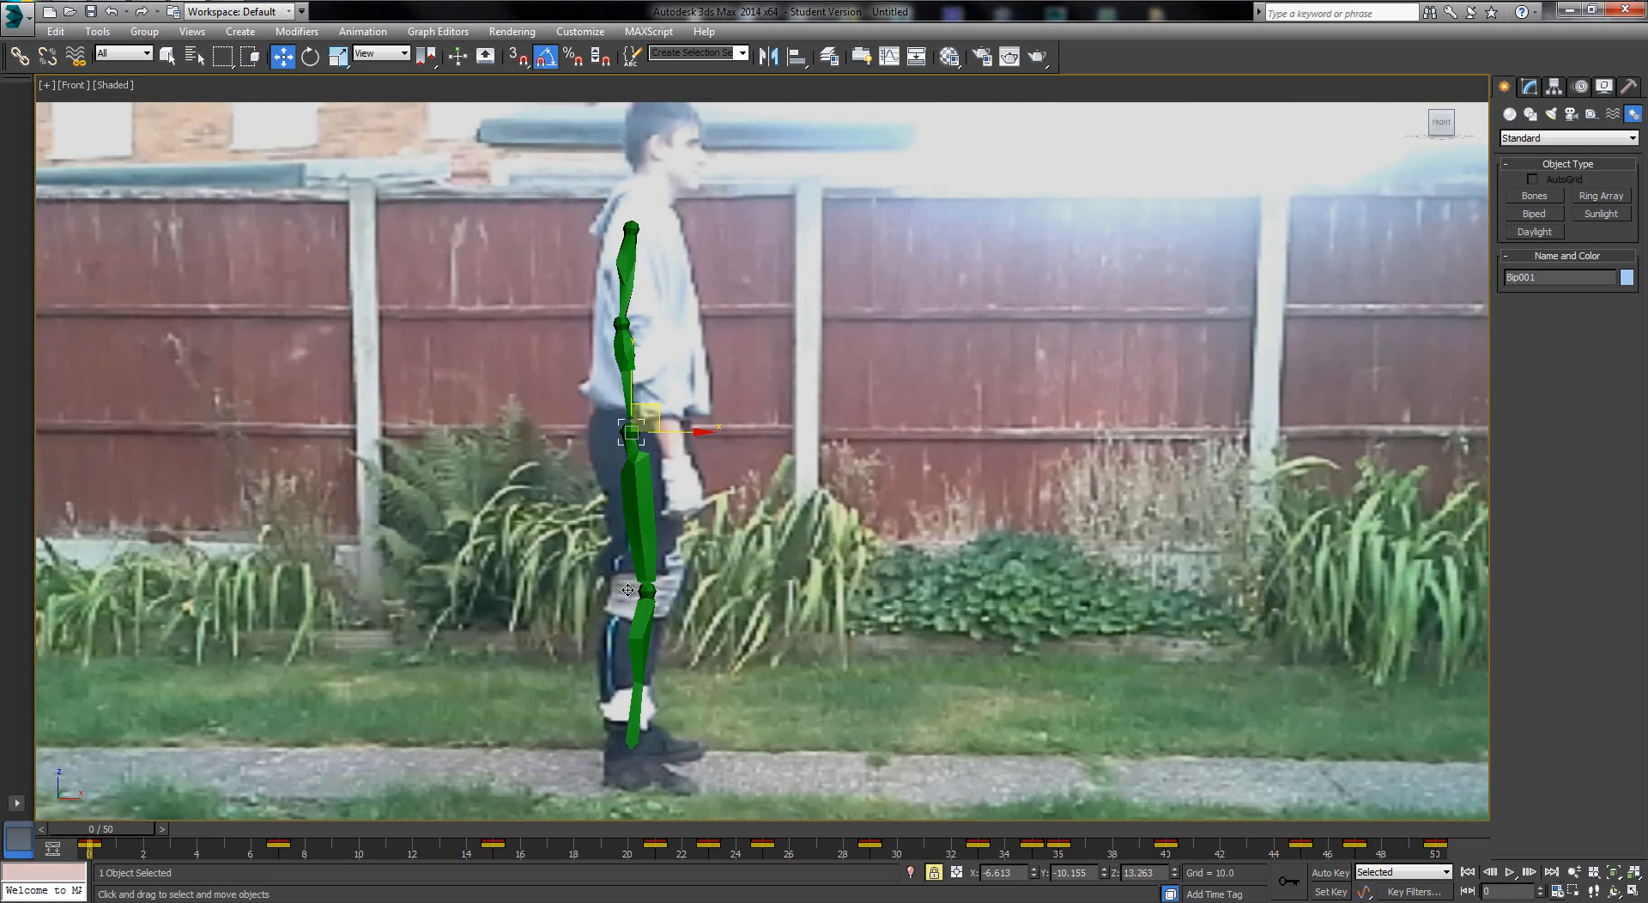
Hide the centre of mass in the Perspective view, leaving only the right arm and leg bones displayed
{"action": "key", "text": "alt+w"}
{"action": "scroll", "coordinate": [1073, 636], "scroll_direction": "up", "scroll_amount": 5}
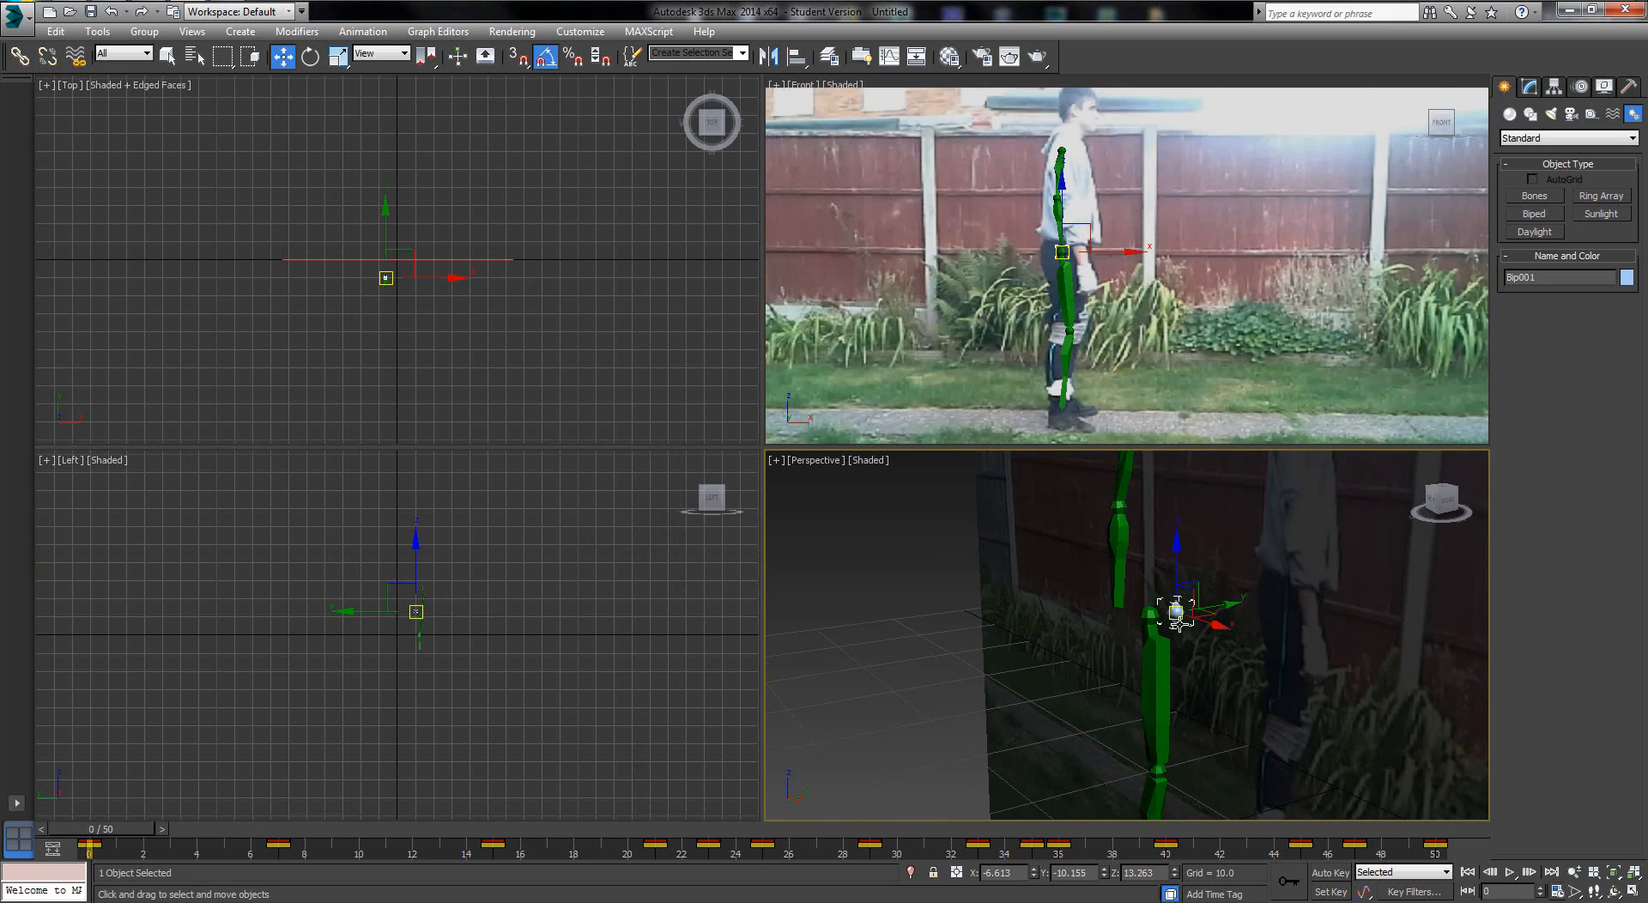
{"action": "right_click", "coordinate": [1177, 615]}
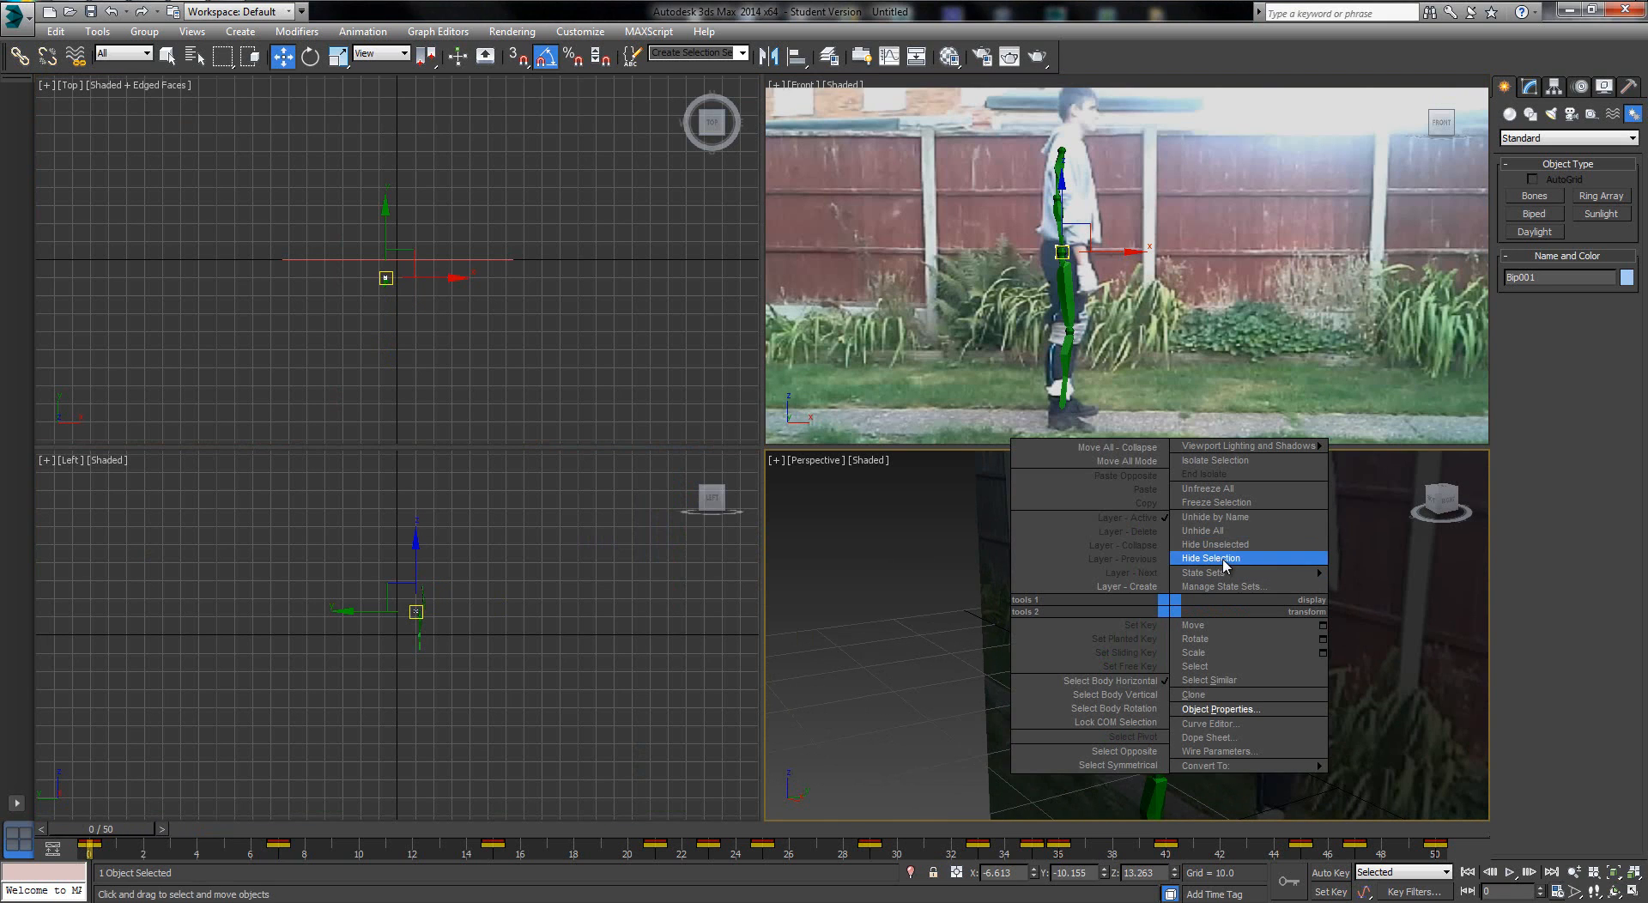
{"action": "left_click", "coordinate": [1233, 544]}
{"action": "scroll", "coordinate": [1073, 673], "scroll_direction": "down", "scroll_amount": 5}
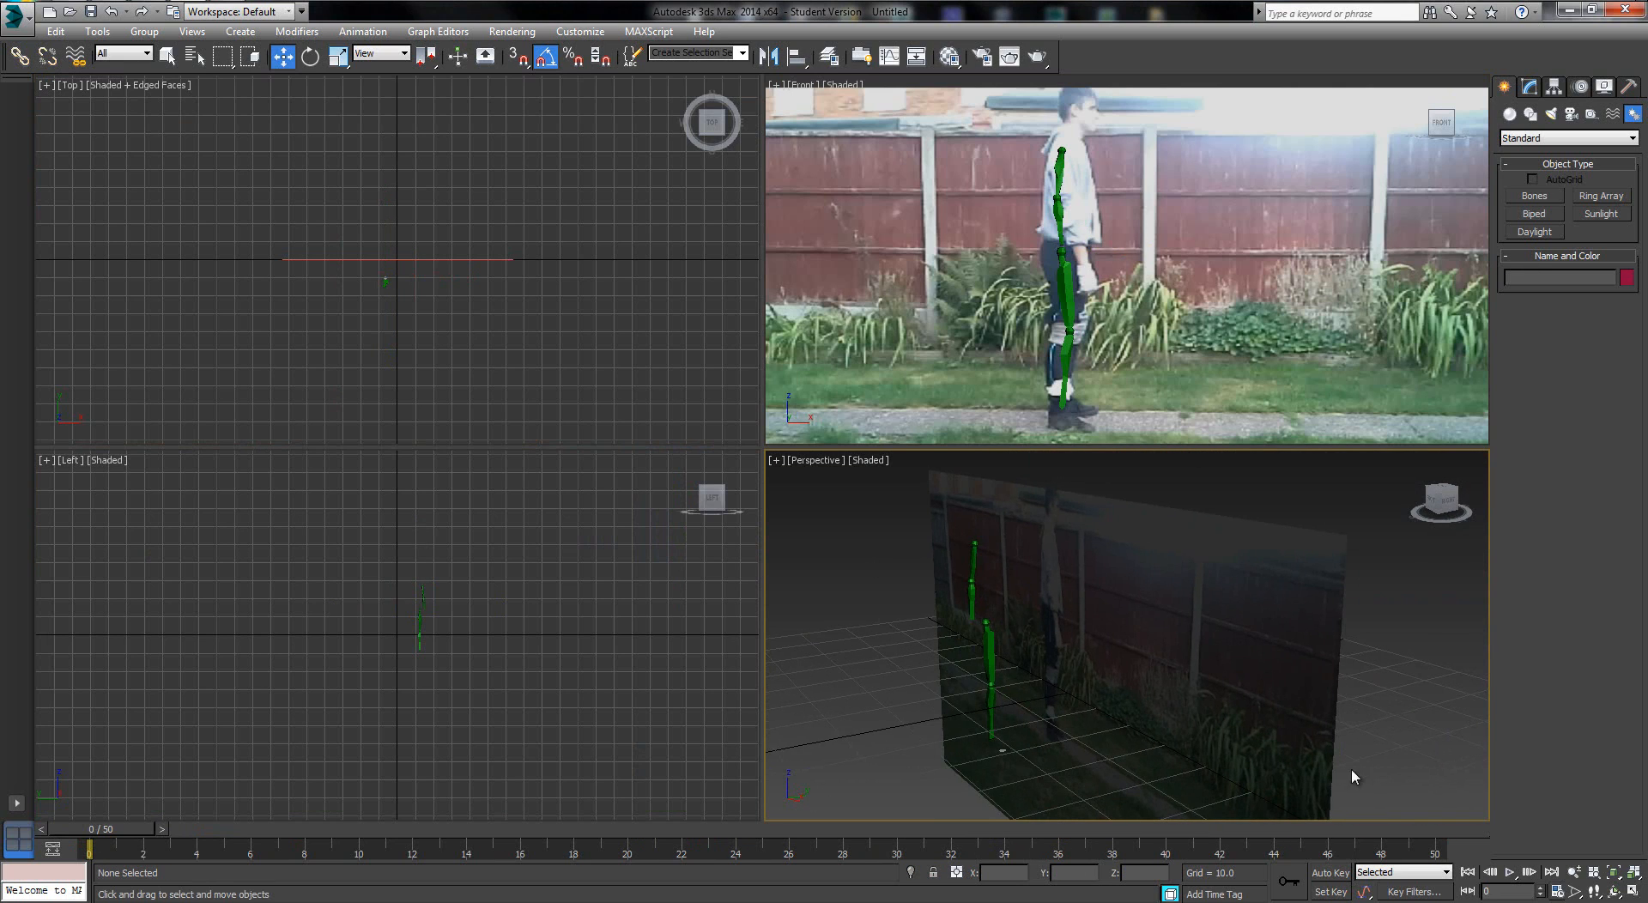
Play back the right limb animation against the reference video in the Perspective and Front views, stopping at frame 22
{"action": "left_click", "coordinate": [1510, 872]}
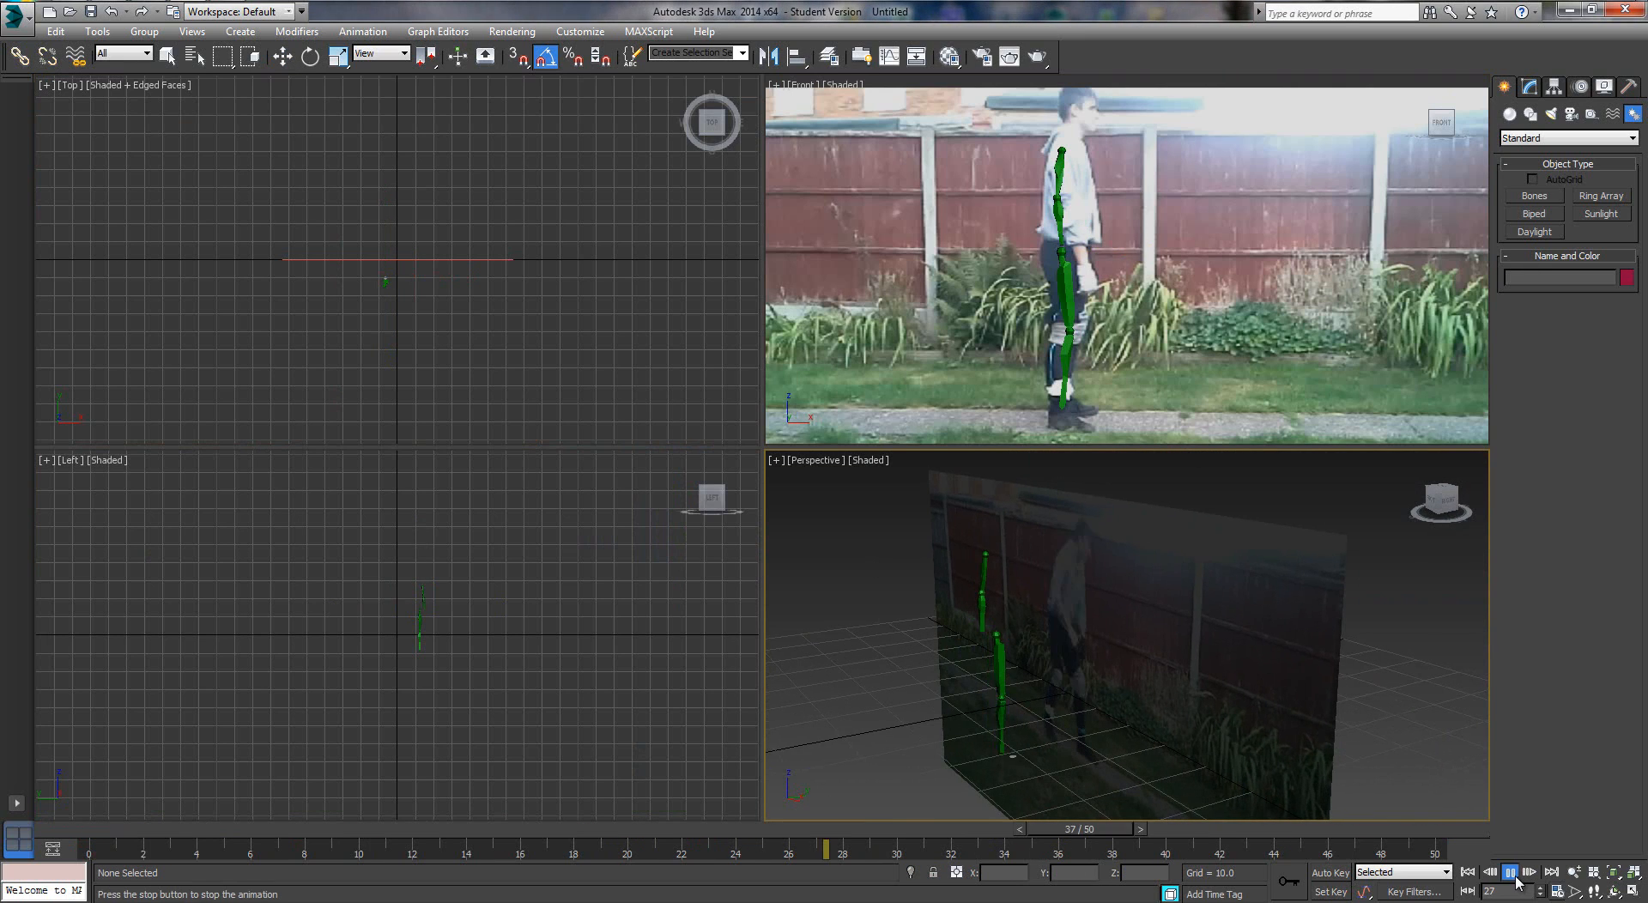
{"action": "left_click", "coordinate": [1168, 343]}
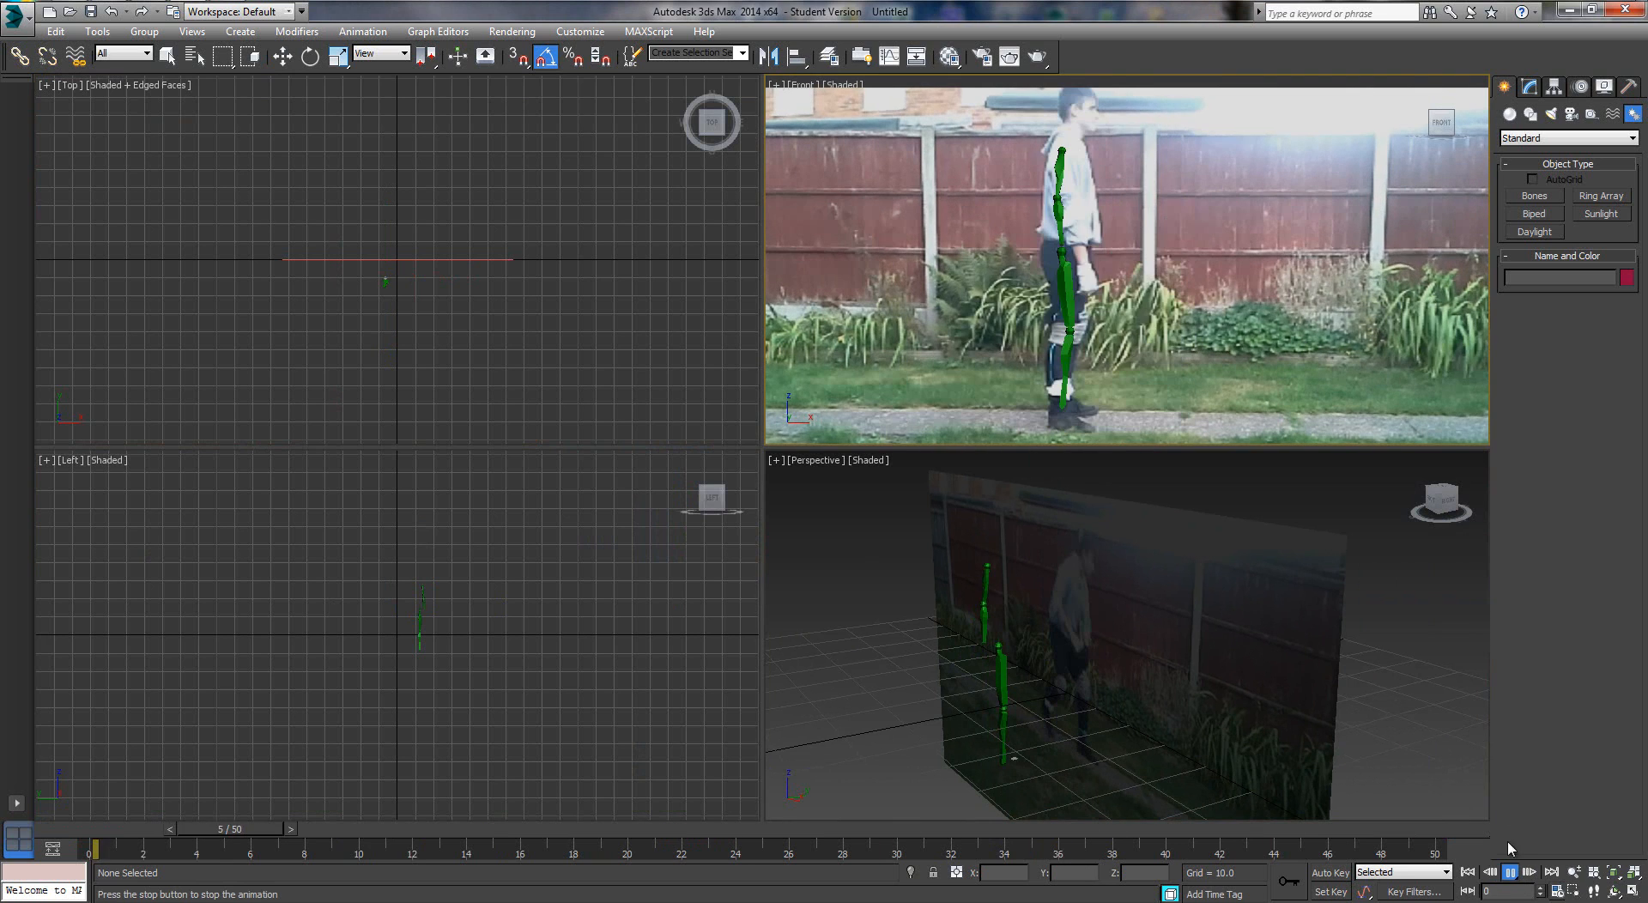
{"action": "left_click", "coordinate": [1511, 872]}
Unfreeze the reference video plane, play back the bone animation, and freeze the plane again at frame 41
{"action": "right_click", "coordinate": [1244, 225]}
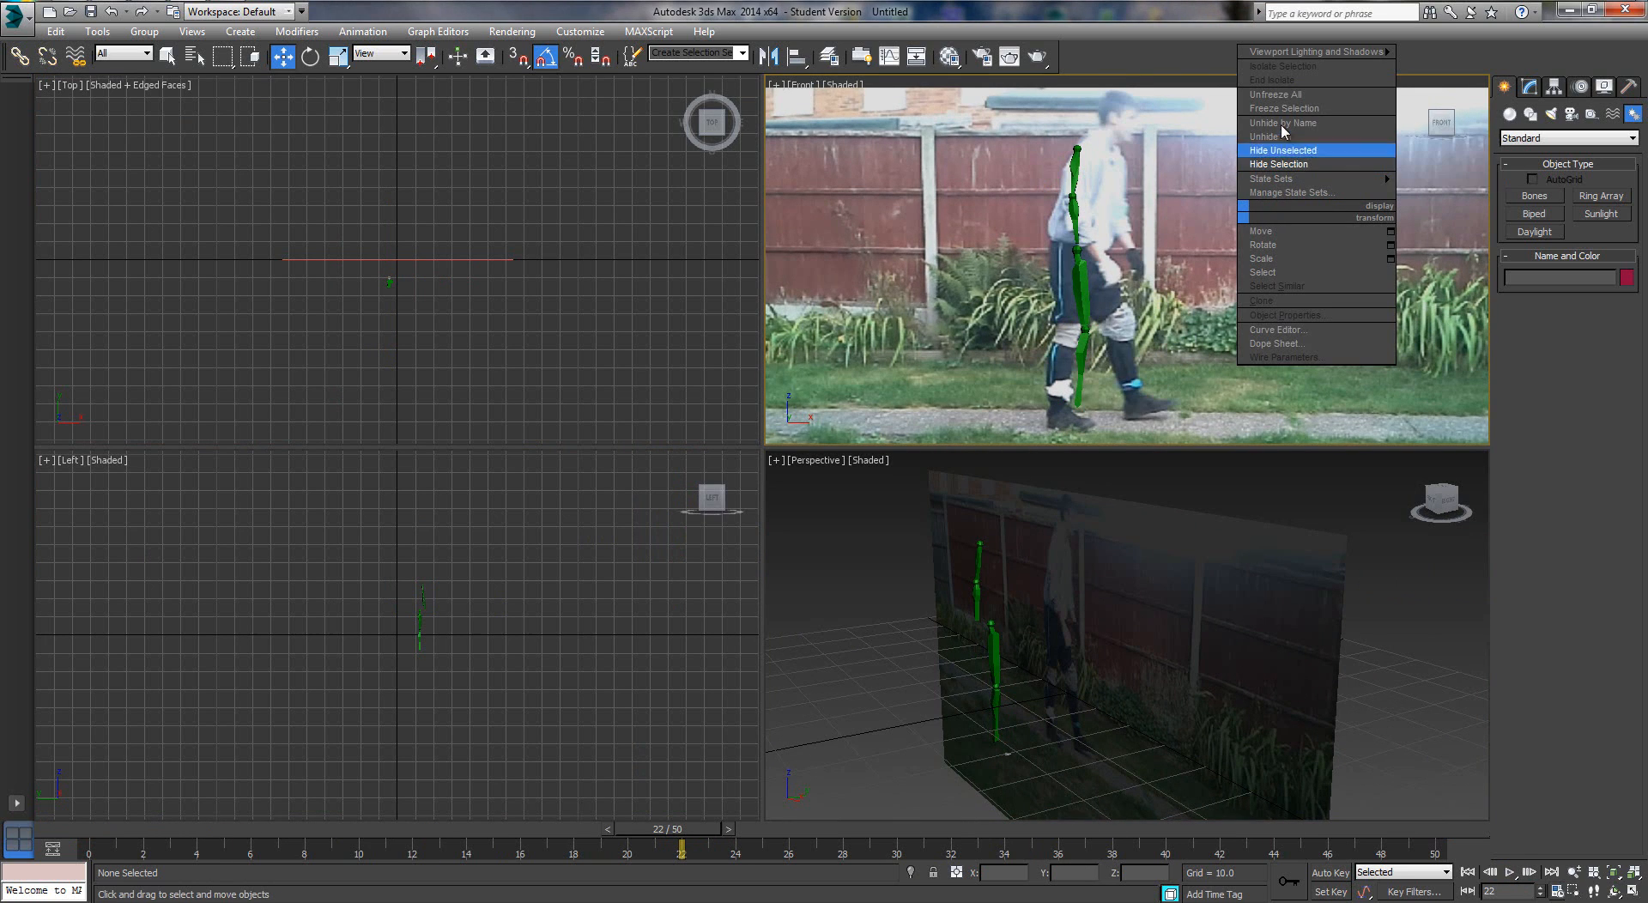
{"action": "left_click", "coordinate": [1284, 97]}
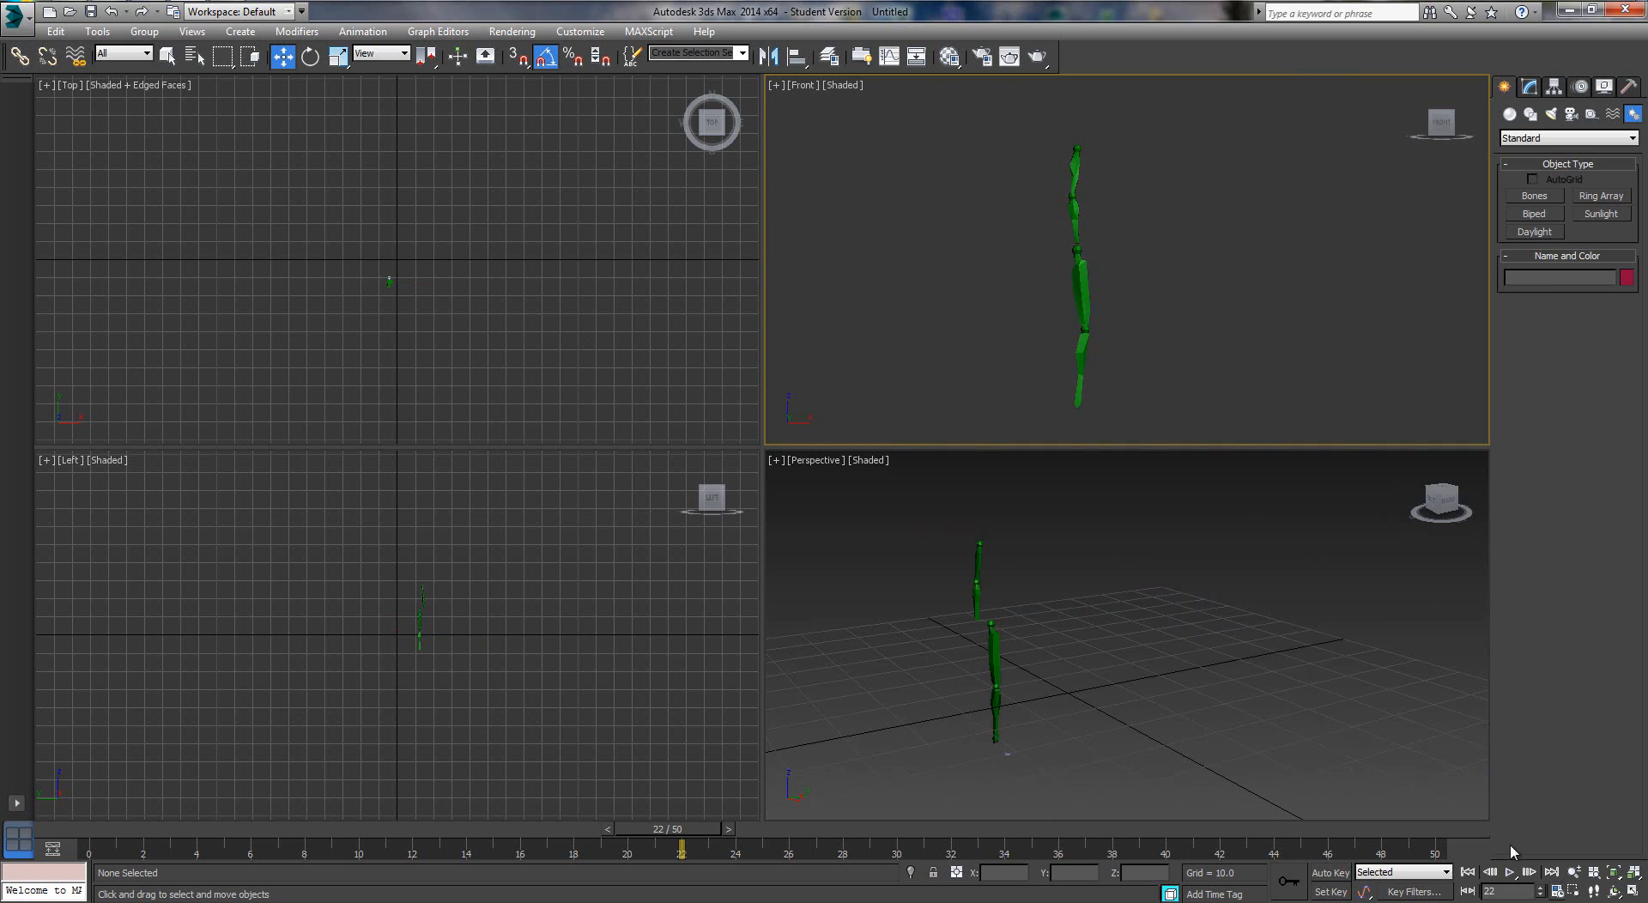
{"action": "left_click", "coordinate": [1511, 872]}
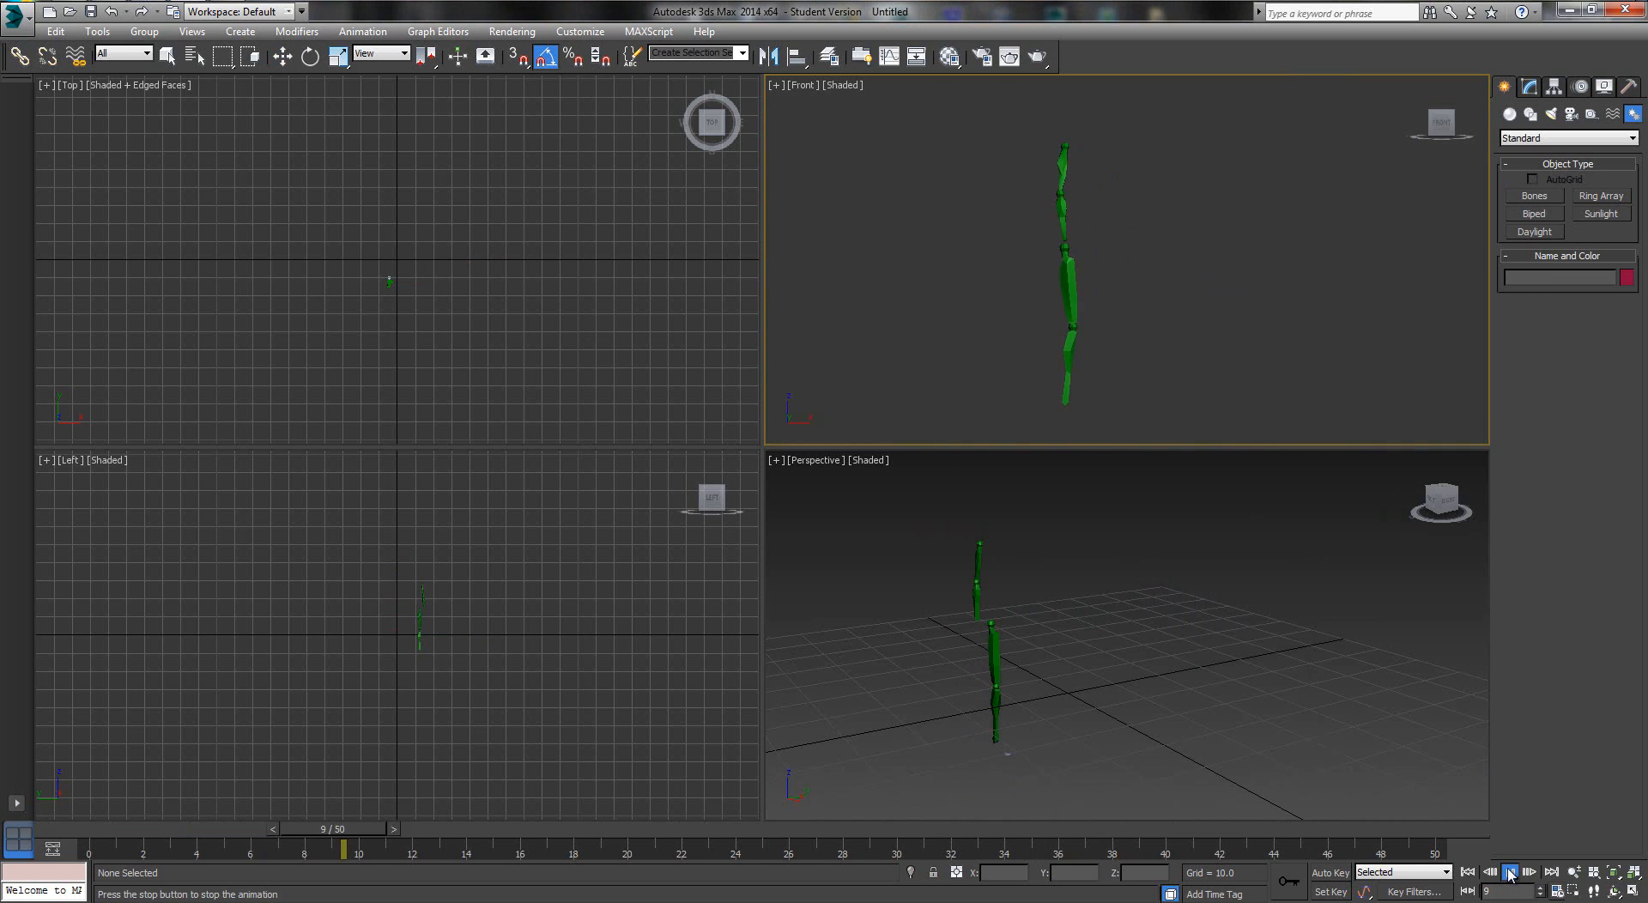
{"action": "key", "text": "w"}
{"action": "left_click", "coordinate": [1249, 240]}
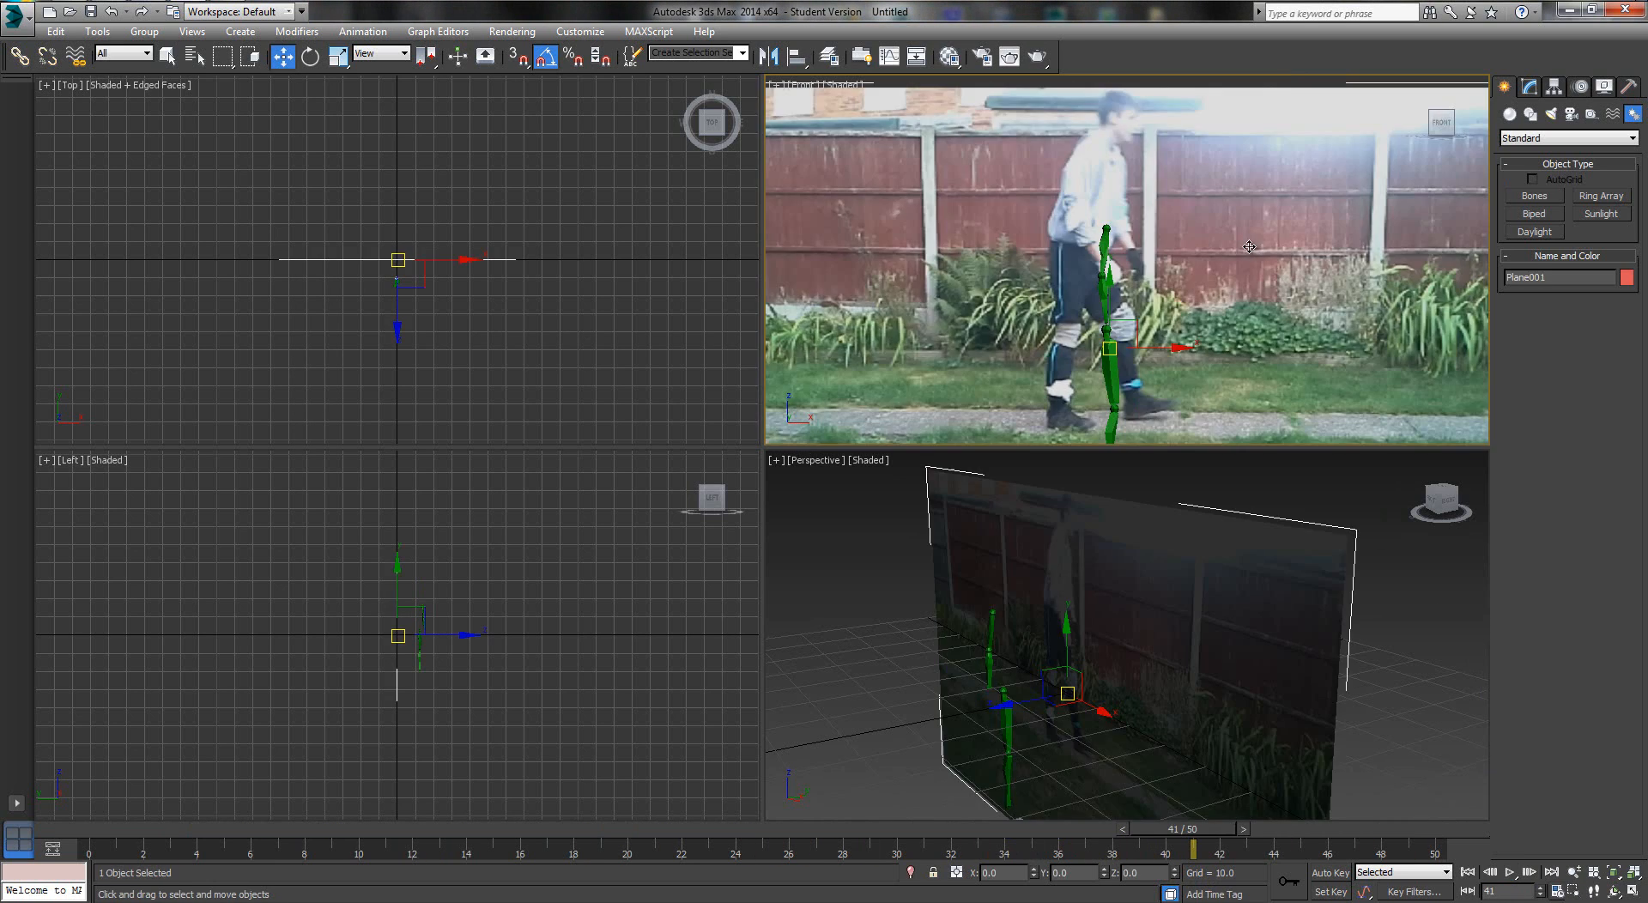
{"action": "right_click", "coordinate": [1335, 270]}
{"action": "left_click", "coordinate": [1228, 212]}
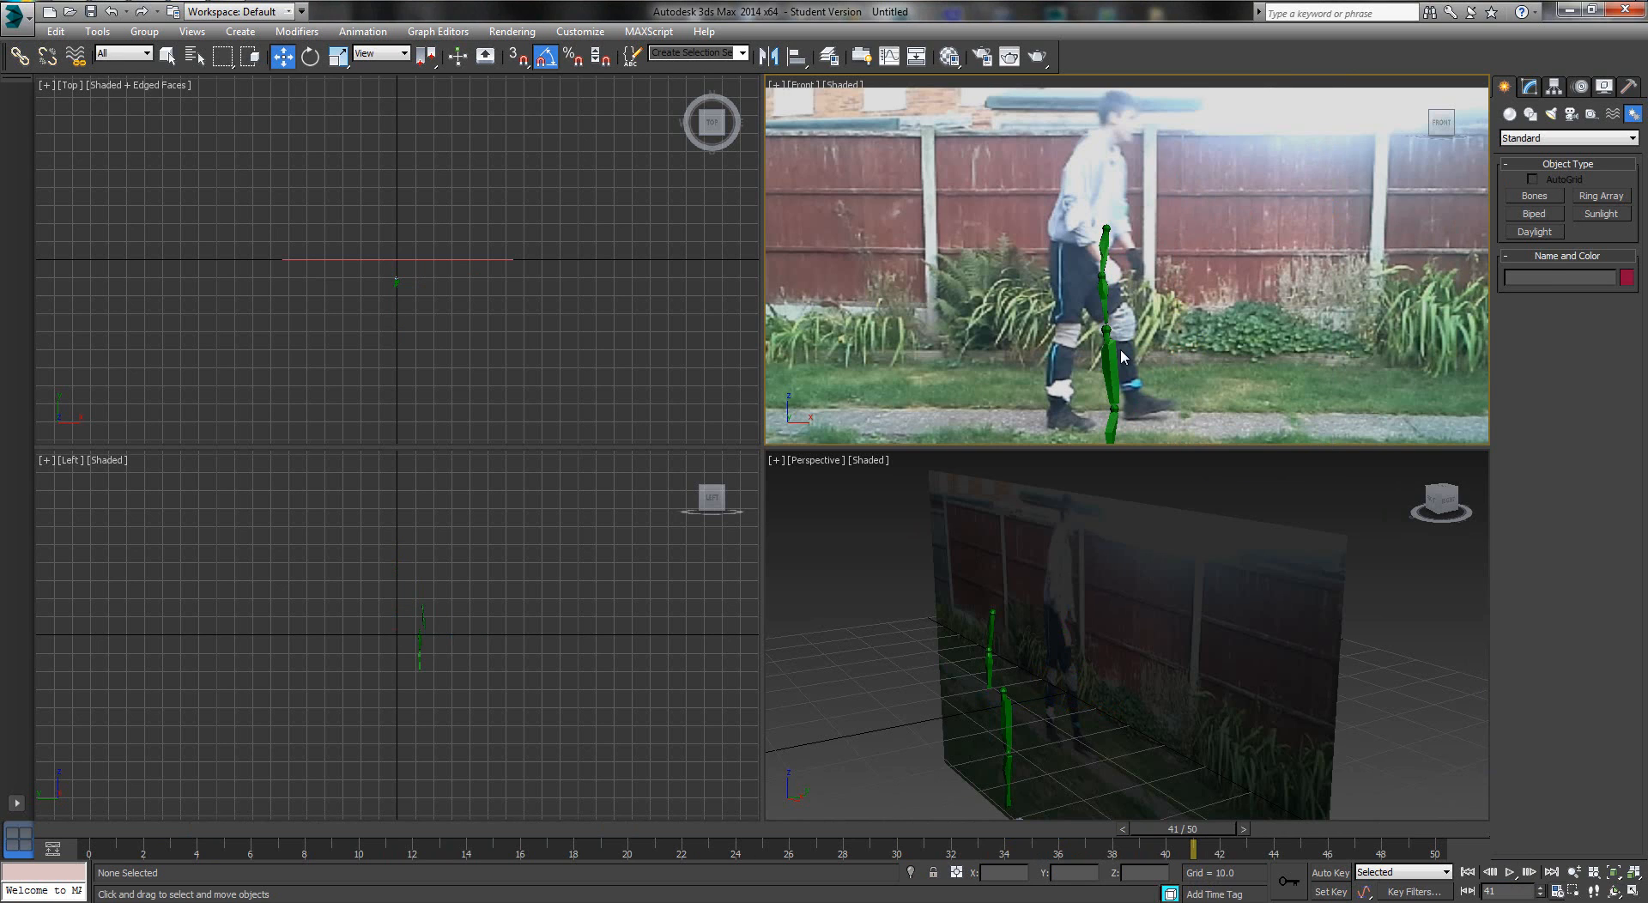
Select the right thigh in the maximised Front view and prepare to key its rotation from frame 0 with Auto Key on
{"action": "middle_click_drag", "start_coordinate": [1121, 351], "coordinate": [1035, 343]}
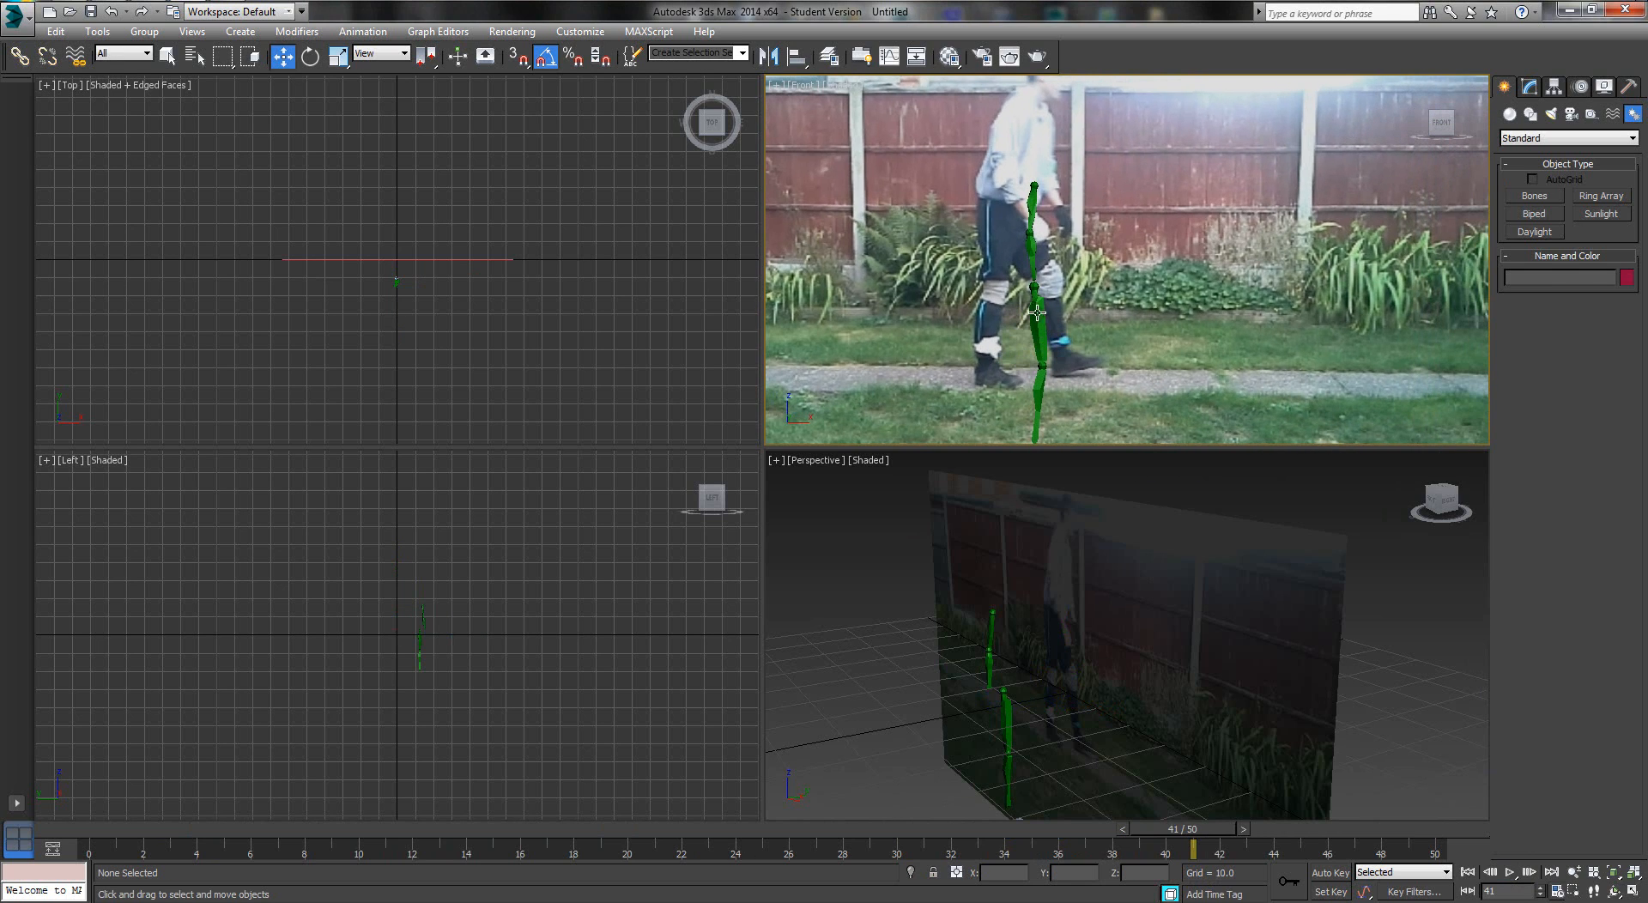
{"action": "left_click", "coordinate": [1041, 333]}
{"action": "key", "text": "alt+w"}
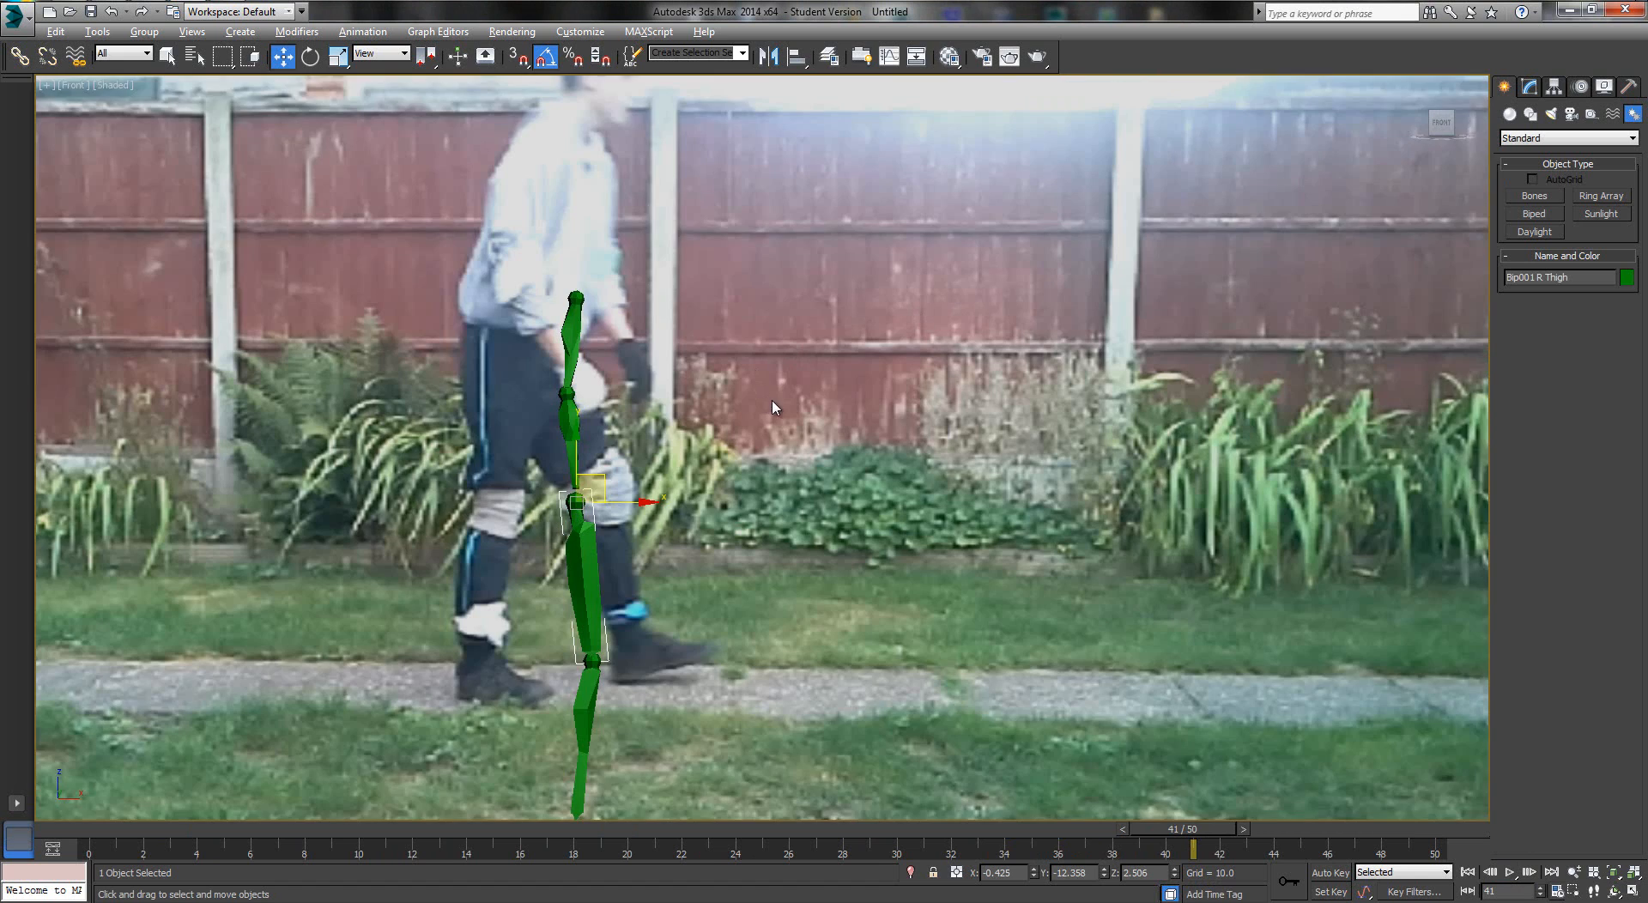
{"action": "middle_click_drag", "start_coordinate": [777, 376], "coordinate": [888, 335]}
{"action": "left_click", "coordinate": [1331, 872]}
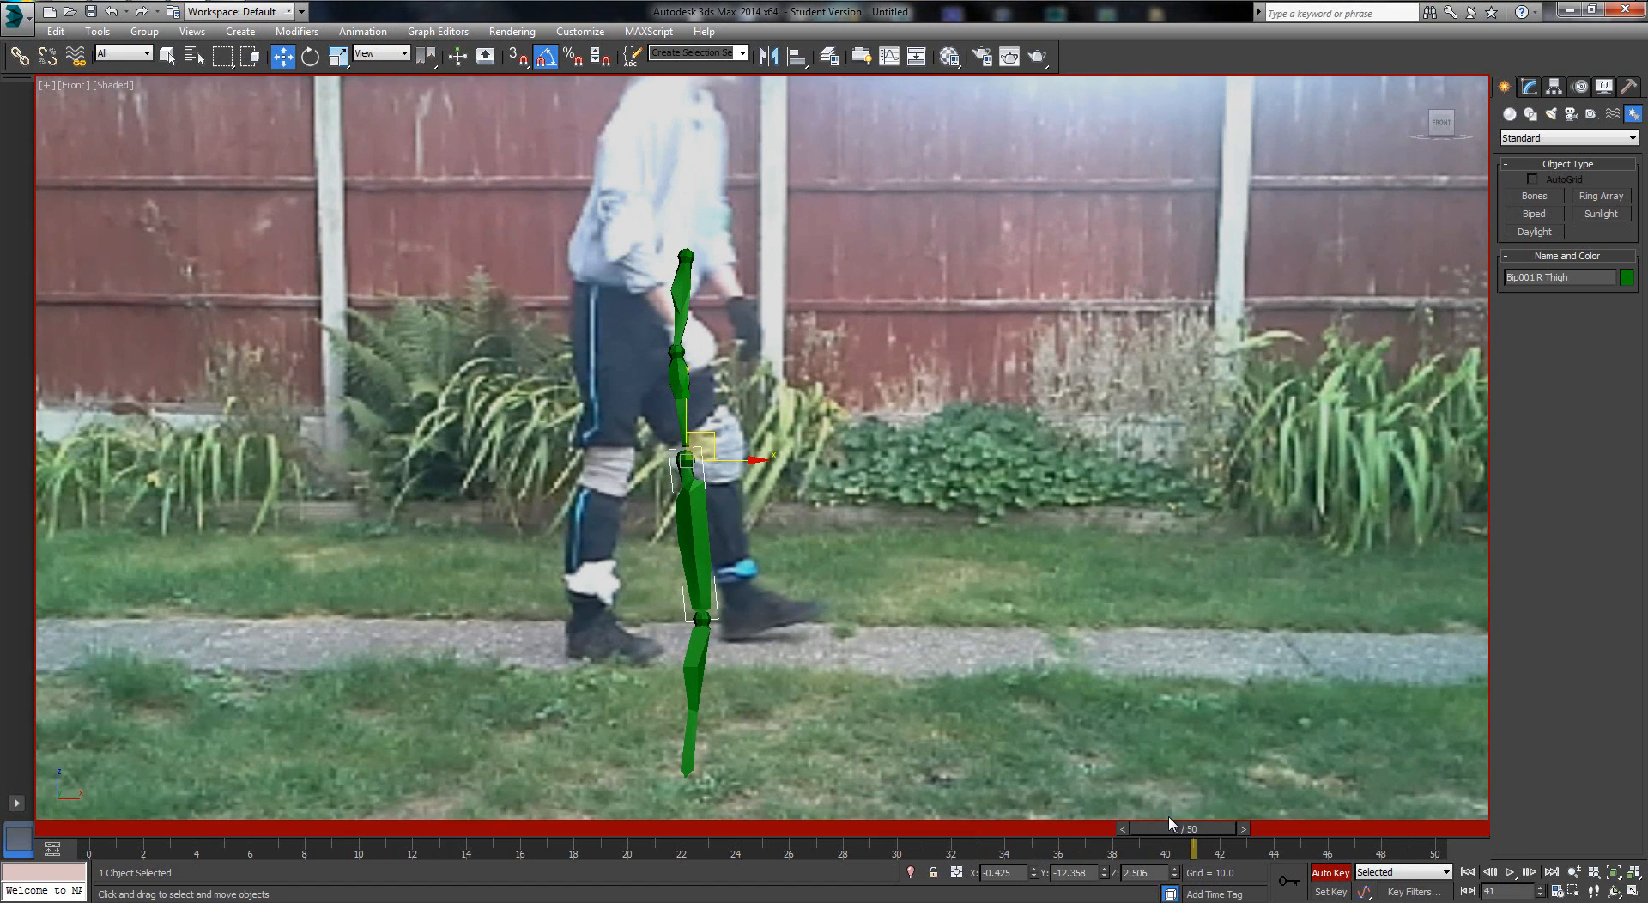
{"action": "left_click_drag", "start_coordinate": [1178, 828], "coordinate": [227, 826]}
{"action": "key", "text": "w"}
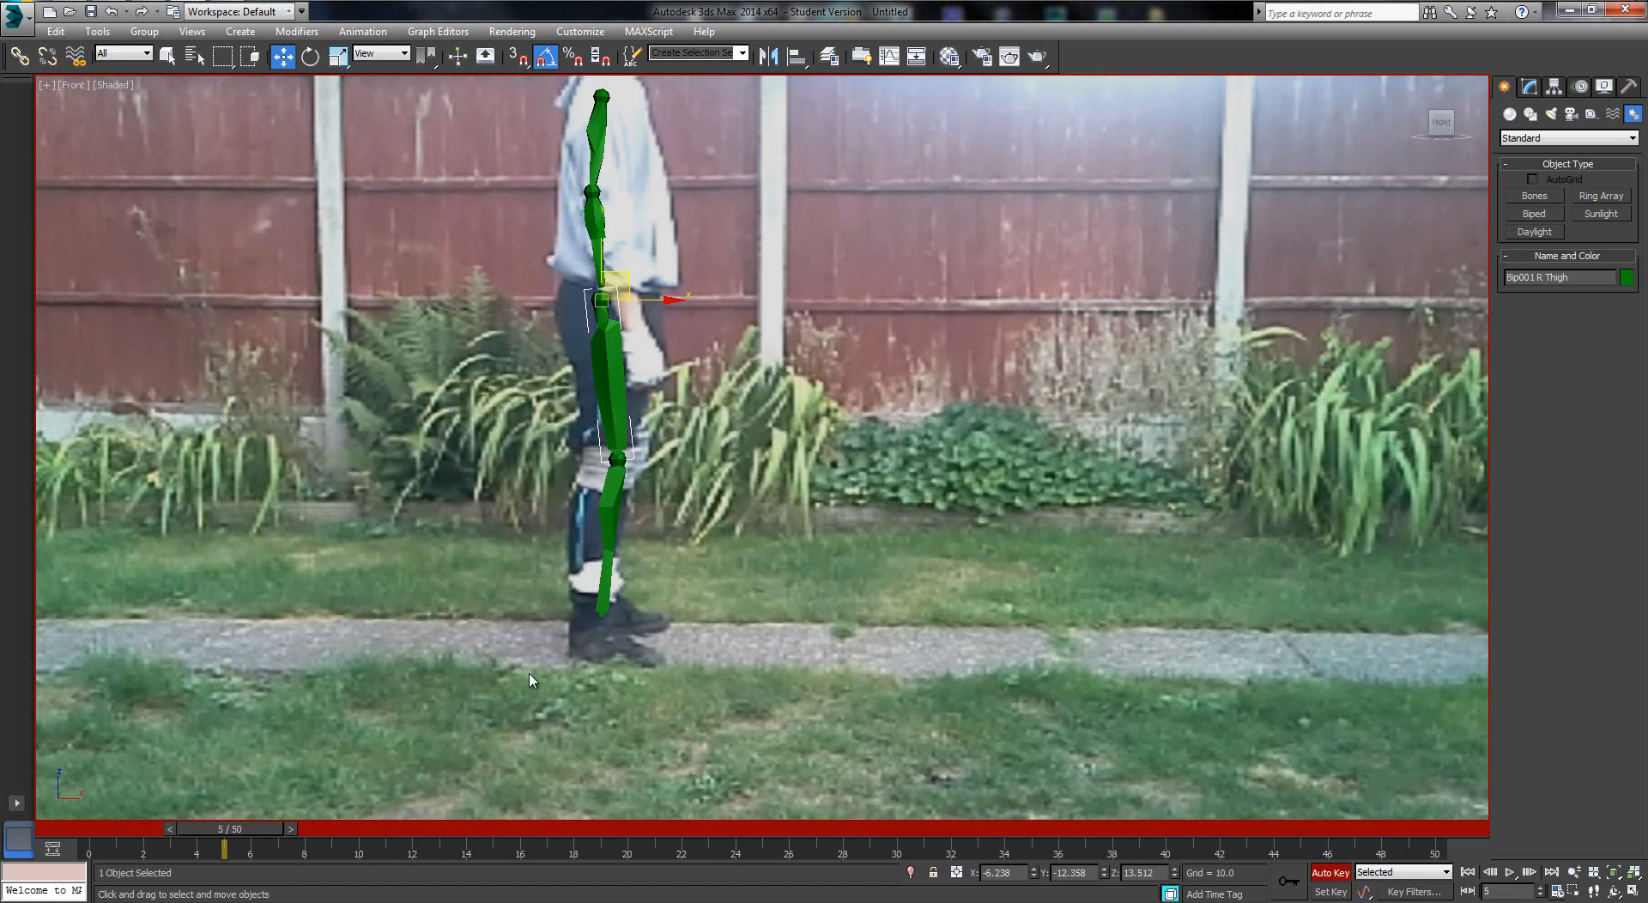
{"action": "middle_click_drag", "start_coordinate": [473, 302], "coordinate": [486, 310]}
{"action": "left_click", "coordinate": [307, 59]}
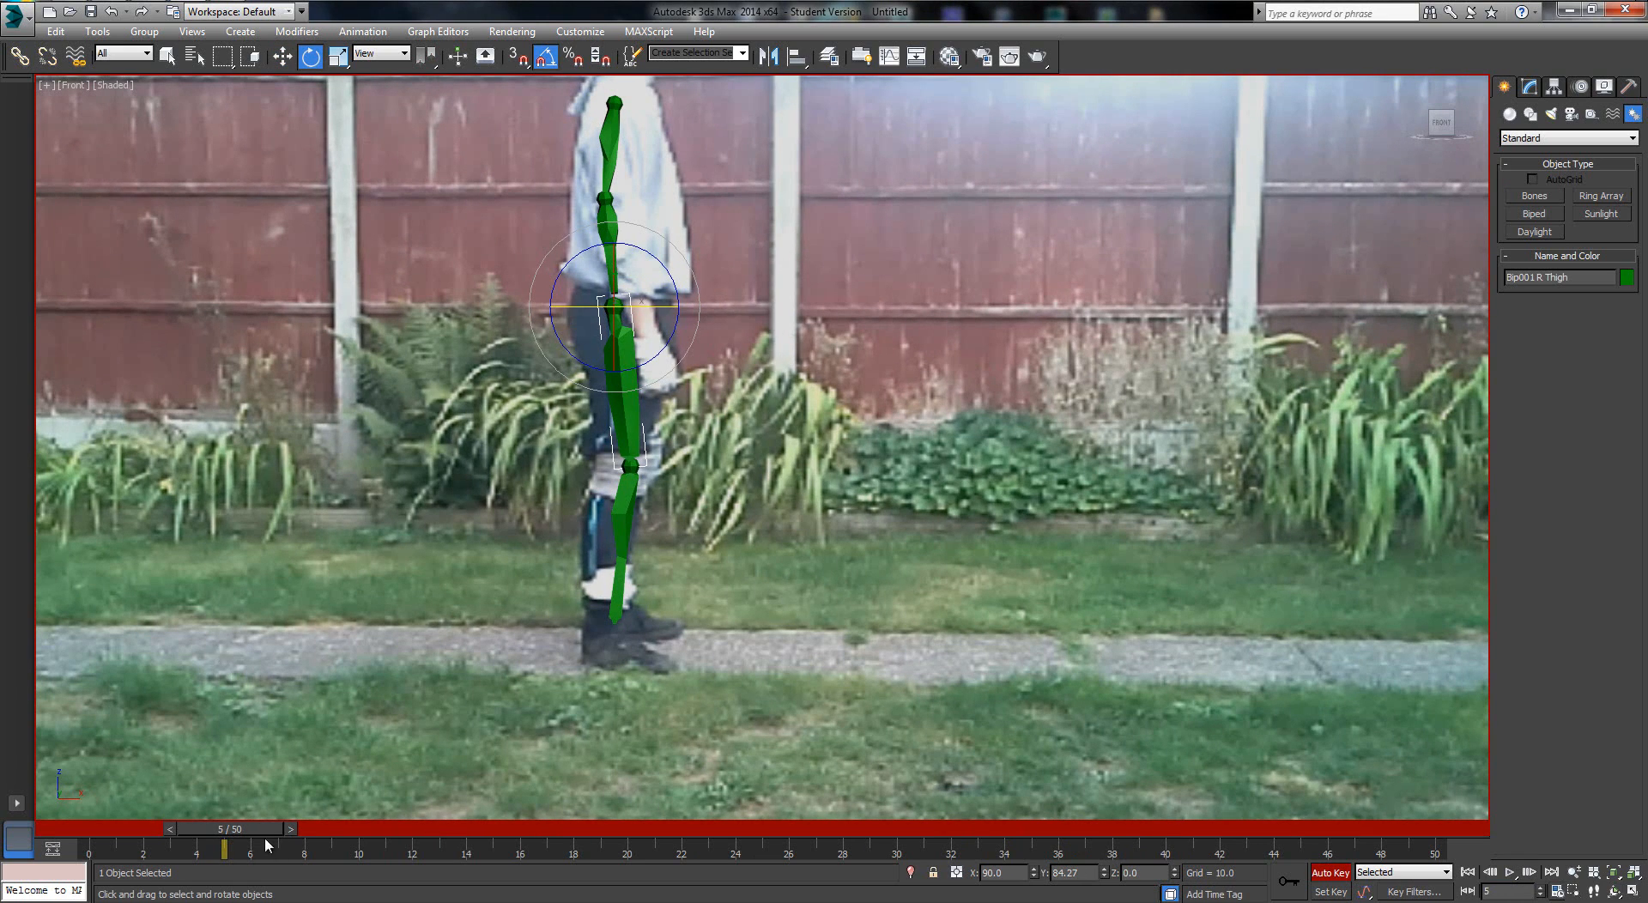
{"action": "left_click", "coordinate": [115, 831]}
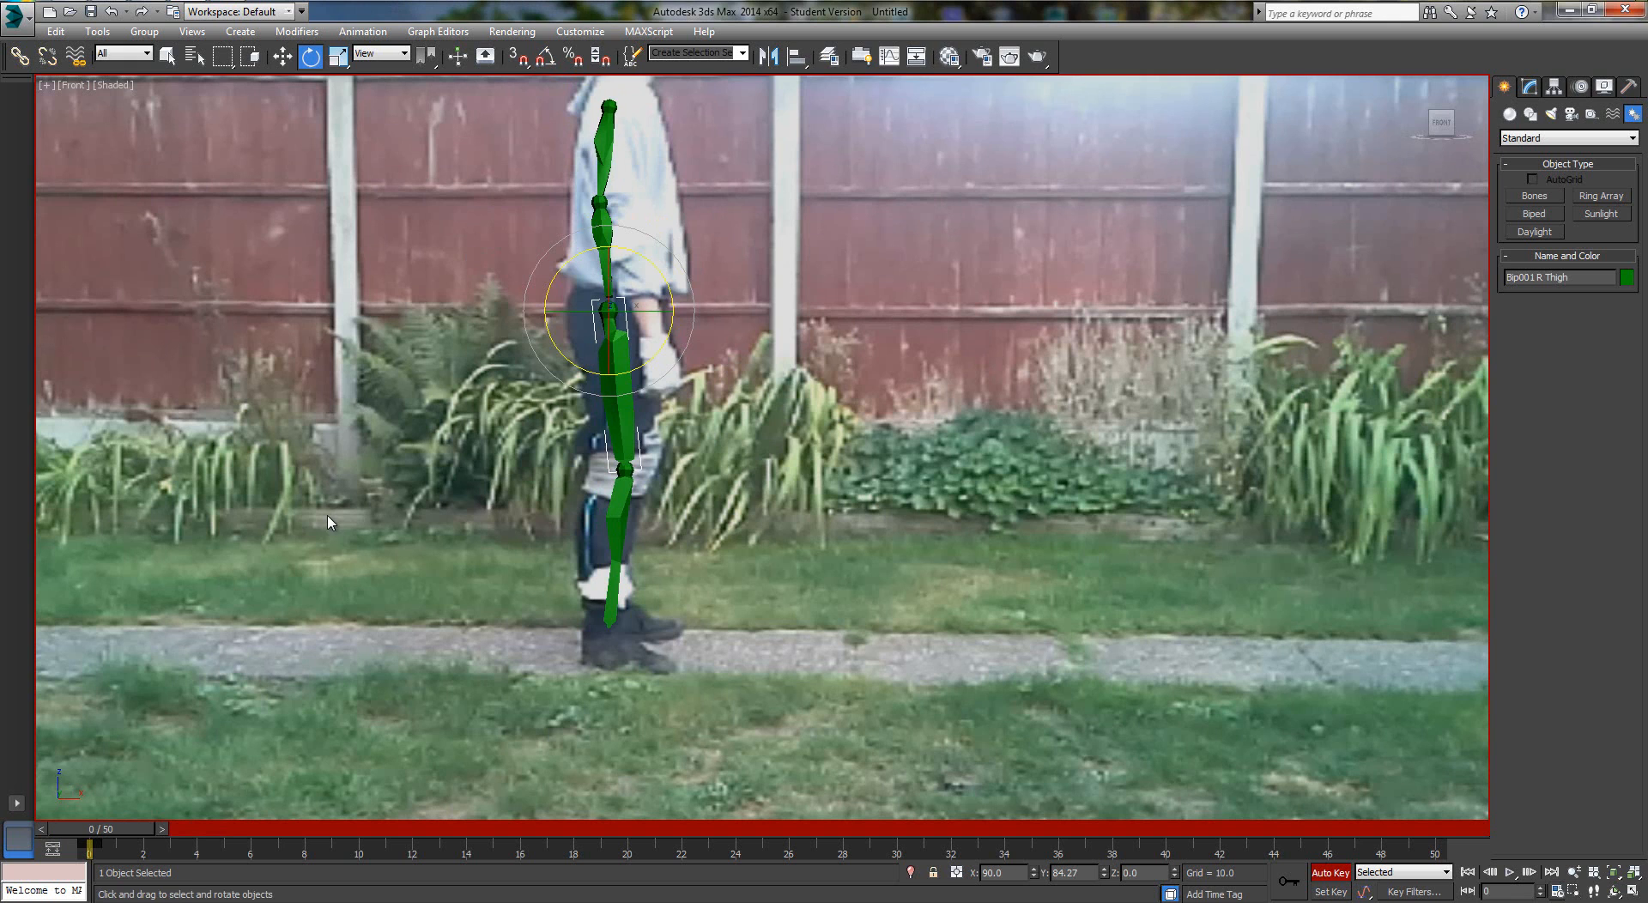
Advance to frame 15 and key the right thigh rotated to about 88.9° in Y, following the standing leg in the video
{"action": "key", "text": "period"}
{"action": "key", "text": "period"}
{"action": "key", "text": "period"}
{"action": "key", "text": "period"}
{"action": "key", "text": "period"}
{"action": "key", "text": "period"}
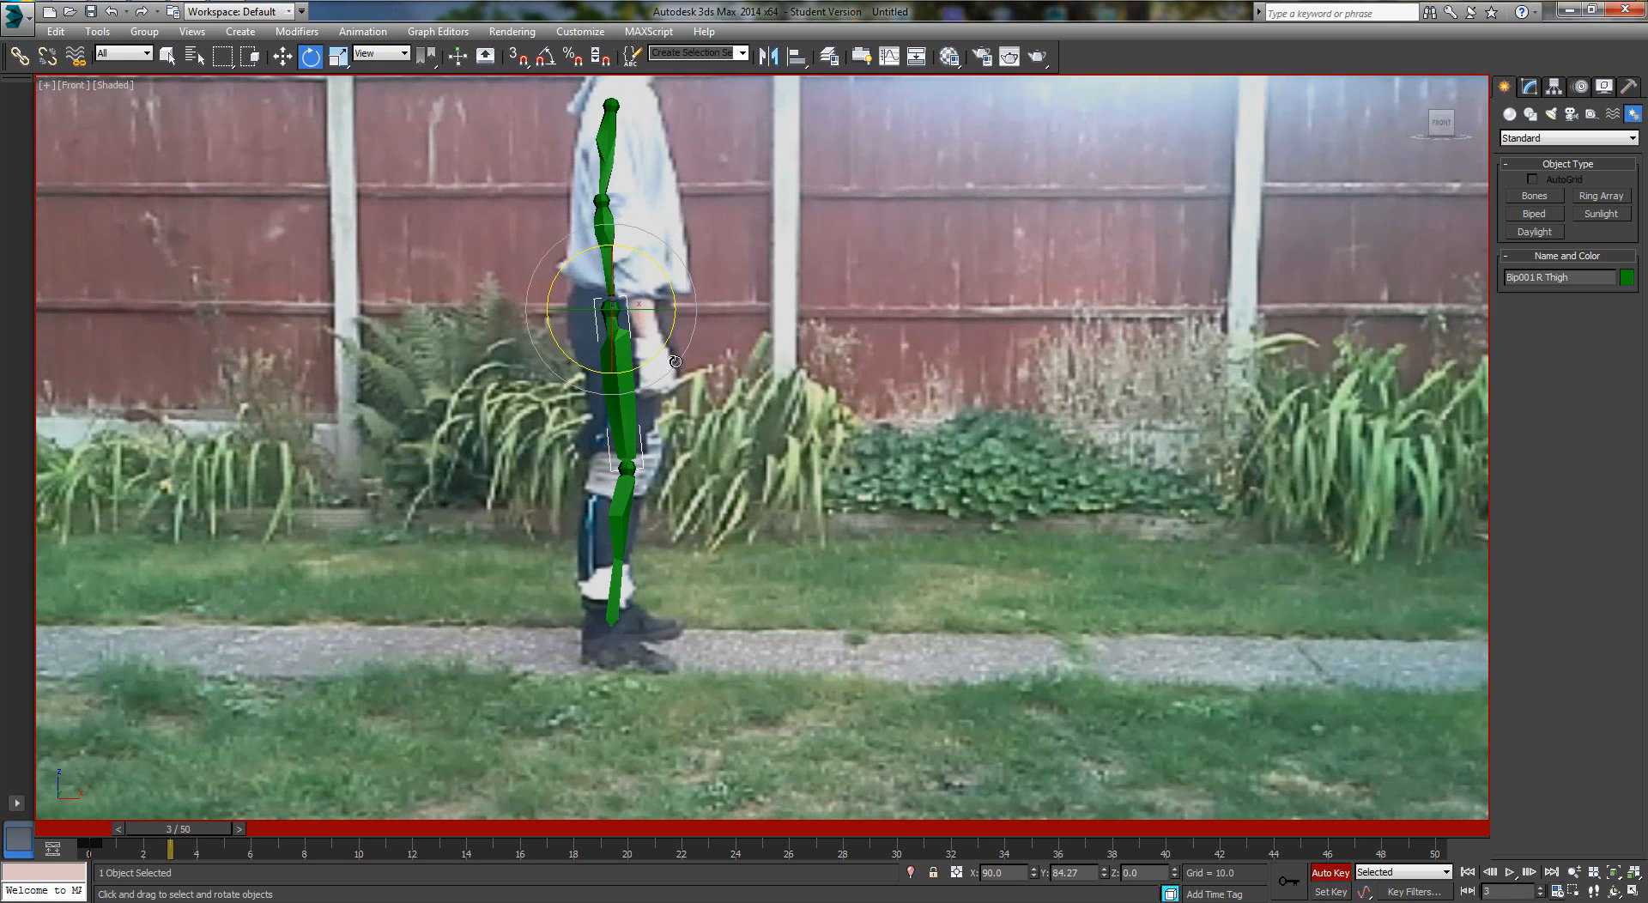
{"action": "key", "text": "period"}
{"action": "key", "text": "period"}
{"action": "key", "text": "period"}
{"action": "key", "text": "period"}
{"action": "key", "text": "period"}
{"action": "key", "text": "period"}
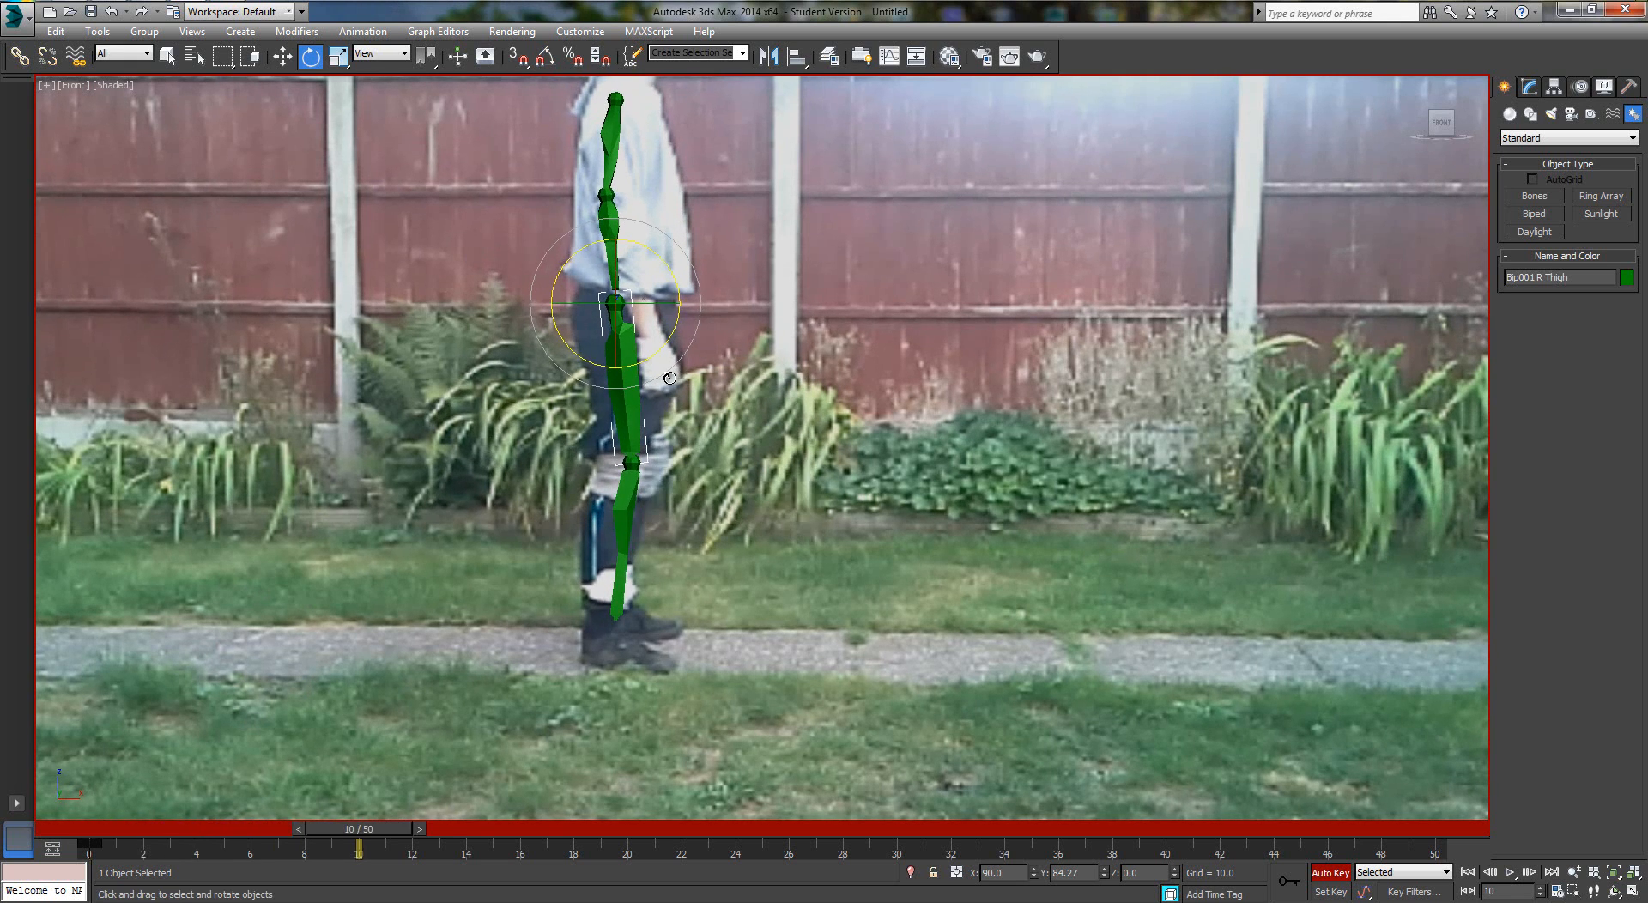
{"action": "key", "text": "period"}
{"action": "key", "text": "period"}
{"action": "key", "text": "period"}
{"action": "key", "text": "period"}
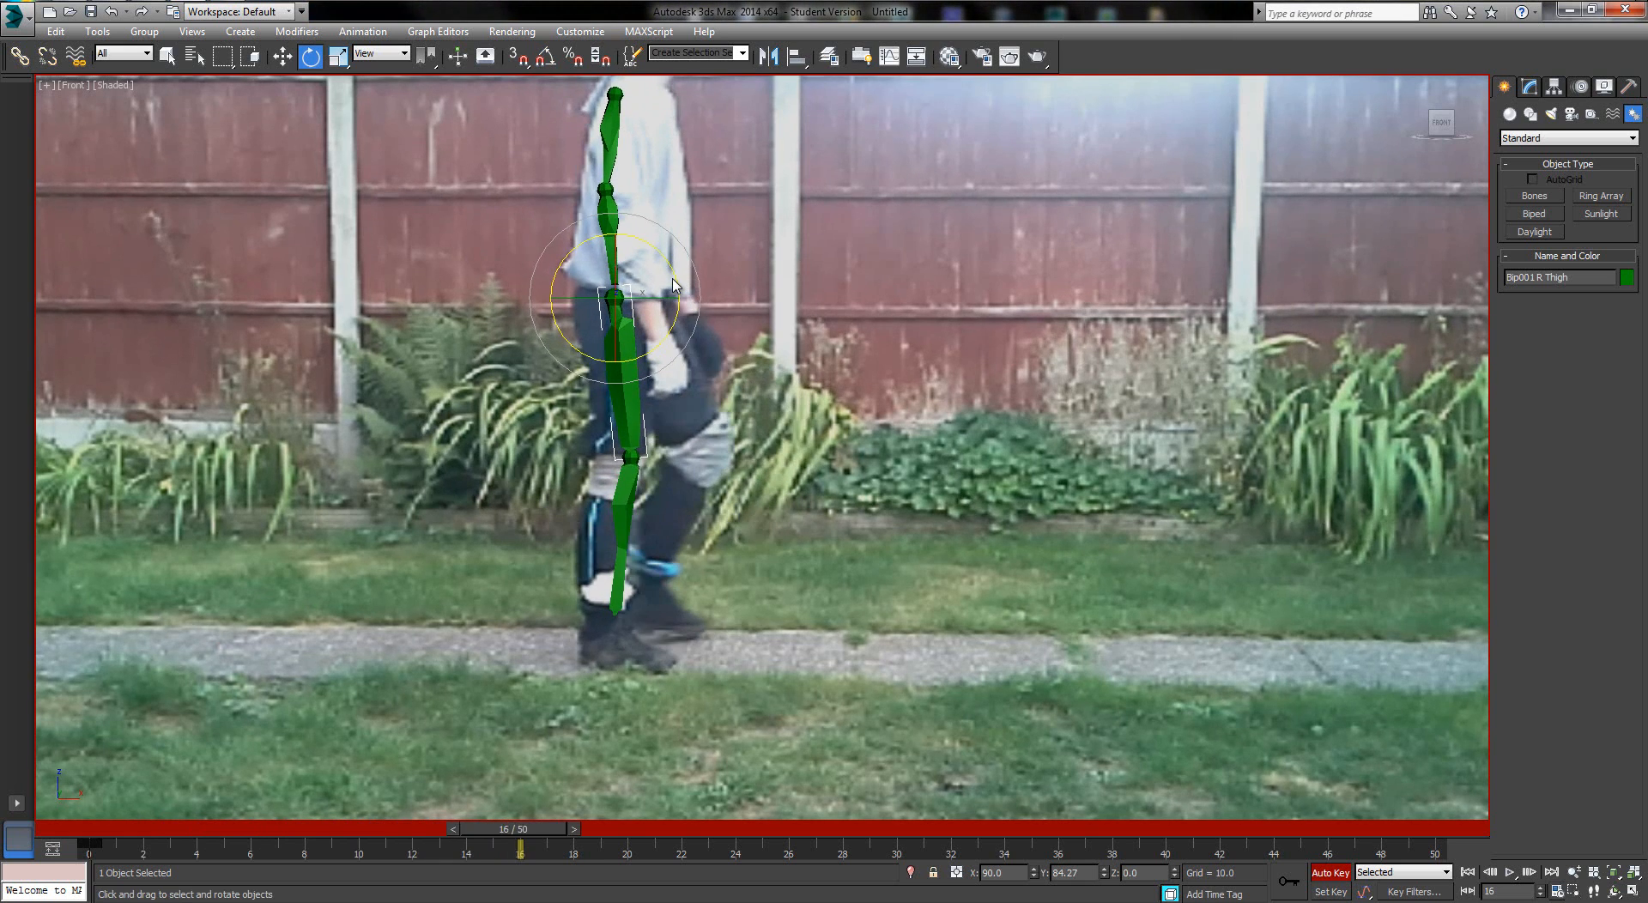
{"action": "key", "text": "comma"}
{"action": "left_click_drag", "start_coordinate": [671, 266], "coordinate": [685, 269]}
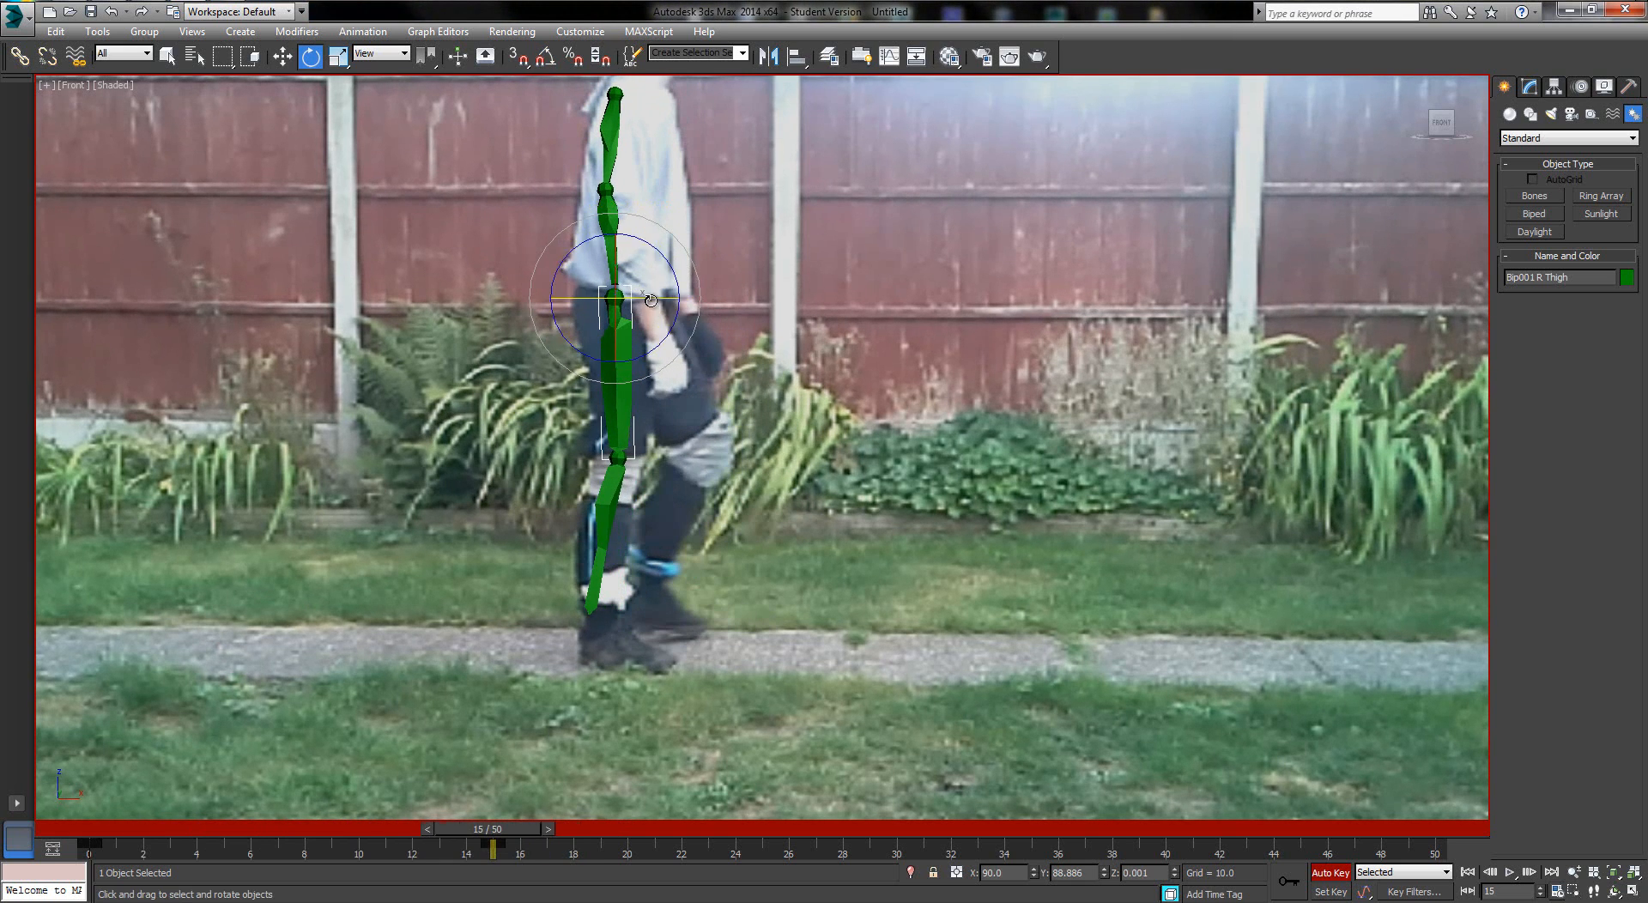
Advance to frame 22 and key the right thigh rotated backward to about 96.6° in Y, matching the rear leg
{"action": "key", "text": "period"}
{"action": "key", "text": "period"}
{"action": "key", "text": "period"}
{"action": "key", "text": "period"}
{"action": "key", "text": "period"}
{"action": "key", "text": "period"}
{"action": "key", "text": "period"}
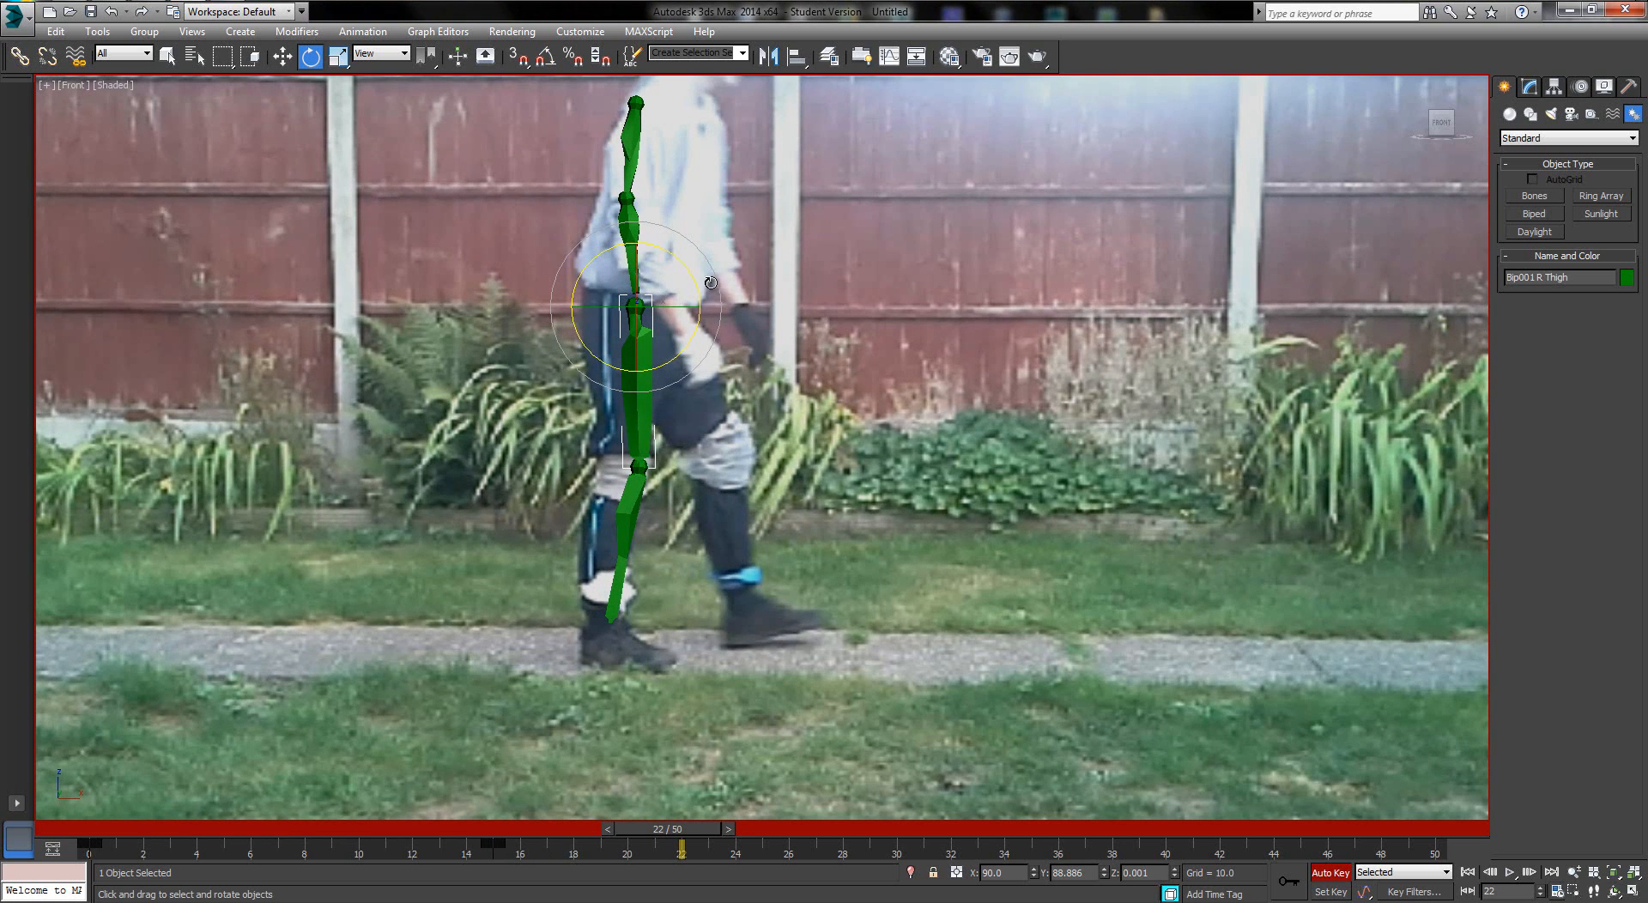
{"action": "left_click_drag", "start_coordinate": [699, 281], "coordinate": [714, 288]}
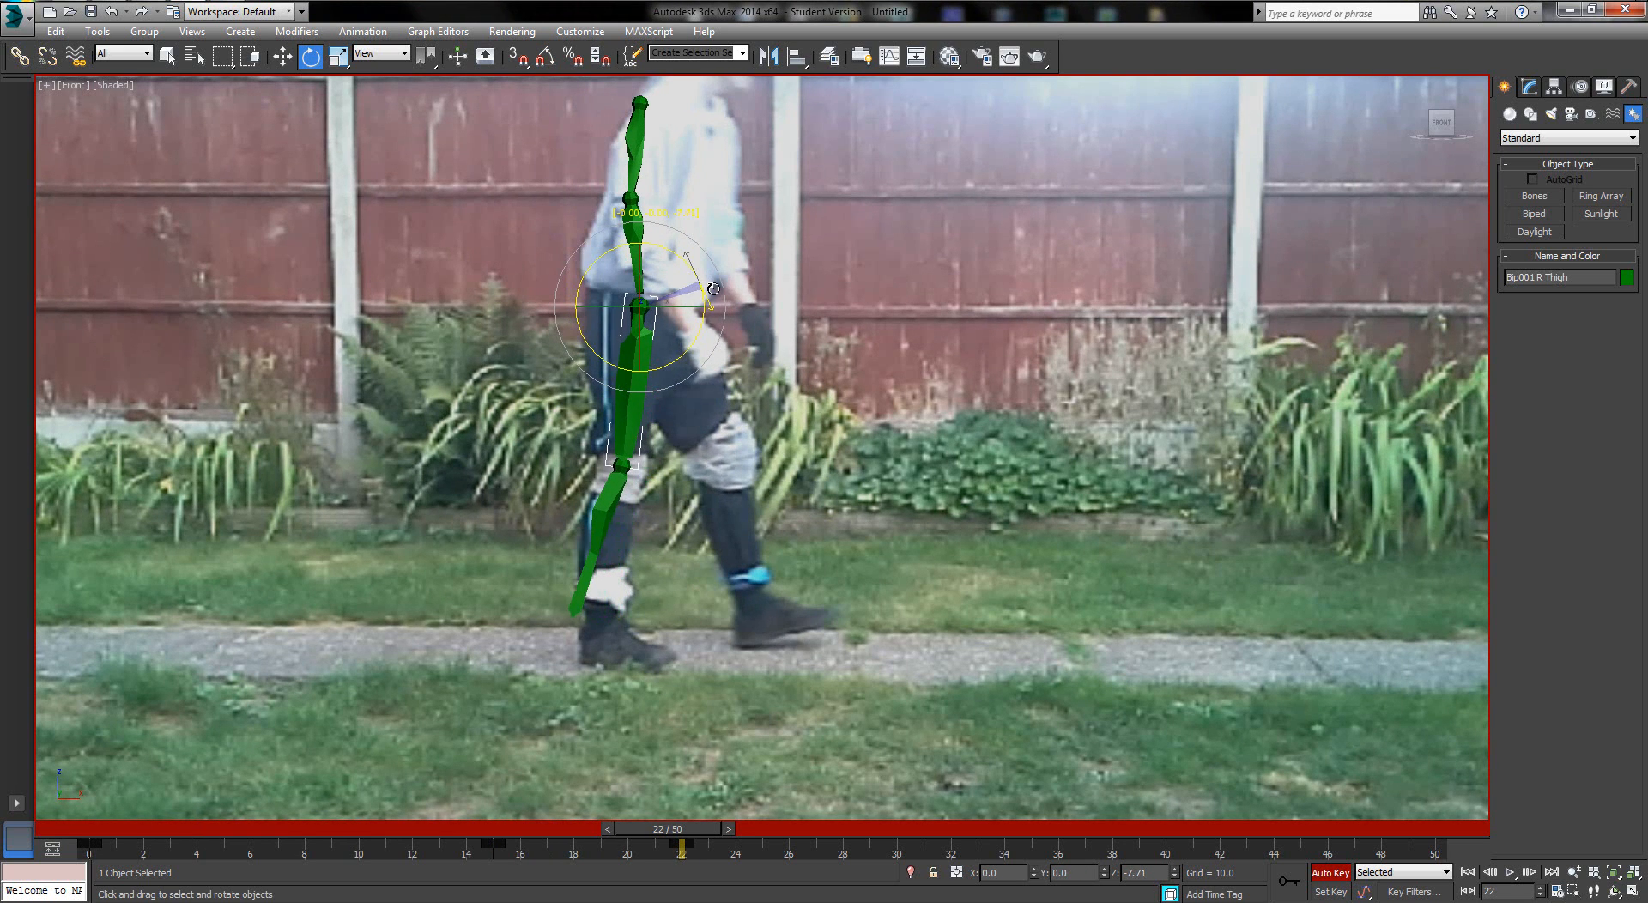
Advance to frame 28 and key a slight backward rotation of the right thigh to about 96.9° in Y
{"action": "key", "text": "period"}
{"action": "key", "text": "period"}
{"action": "key", "text": "period"}
{"action": "key", "text": "period"}
{"action": "key", "text": "period"}
{"action": "key", "text": "period"}
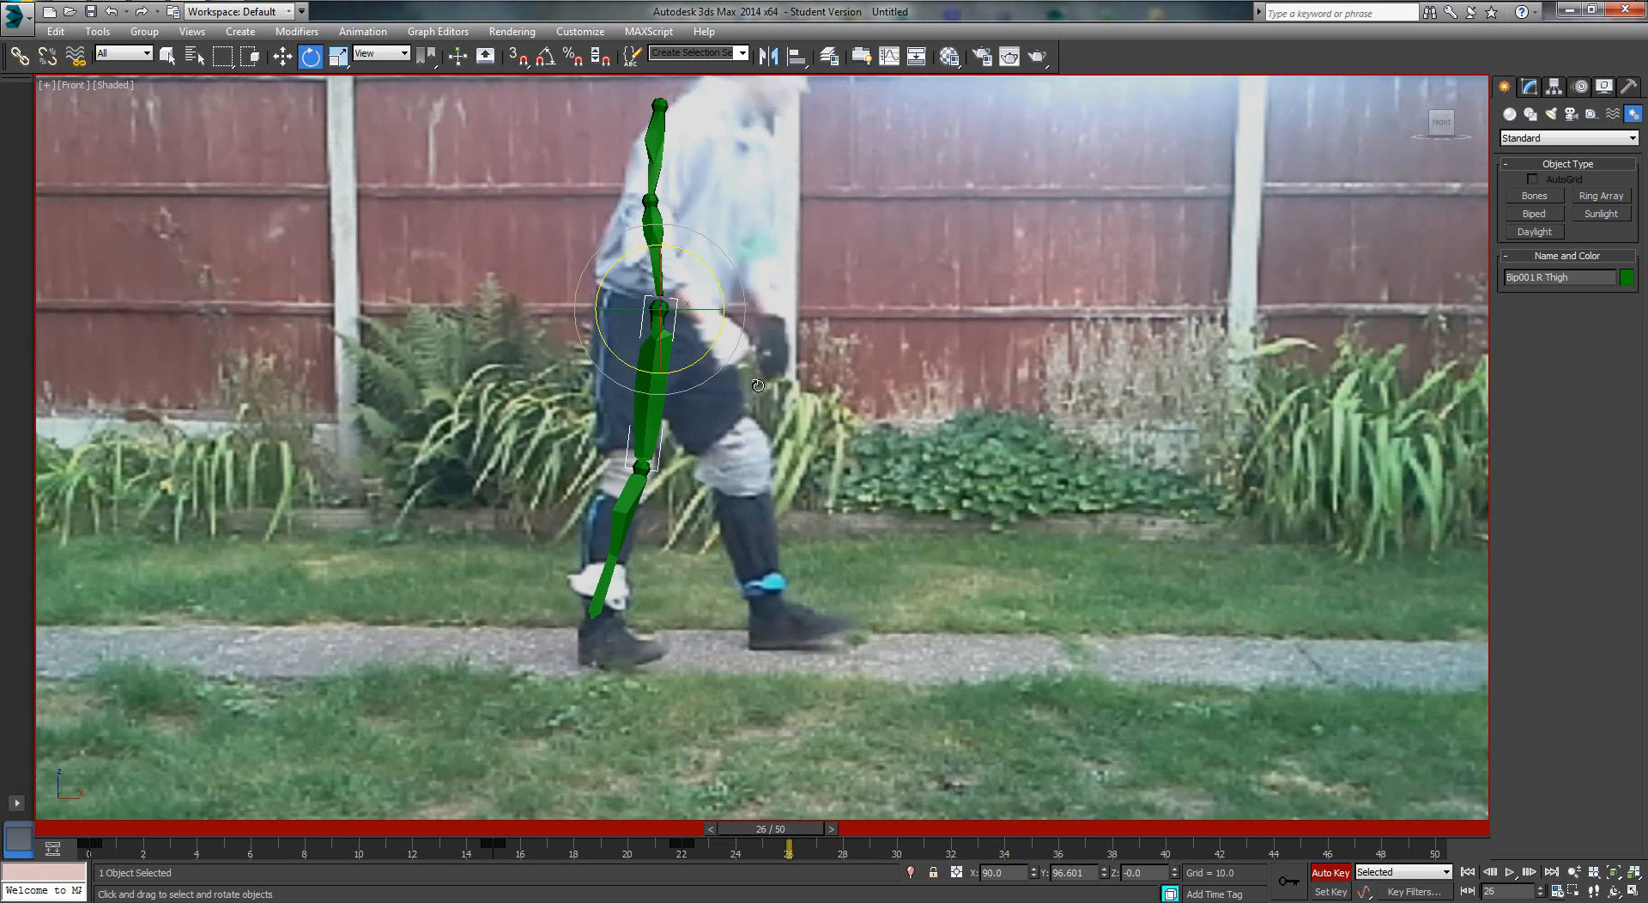
{"action": "key", "text": "period"}
{"action": "key", "text": "period"}
{"action": "key", "text": "comma"}
{"action": "key", "text": "comma"}
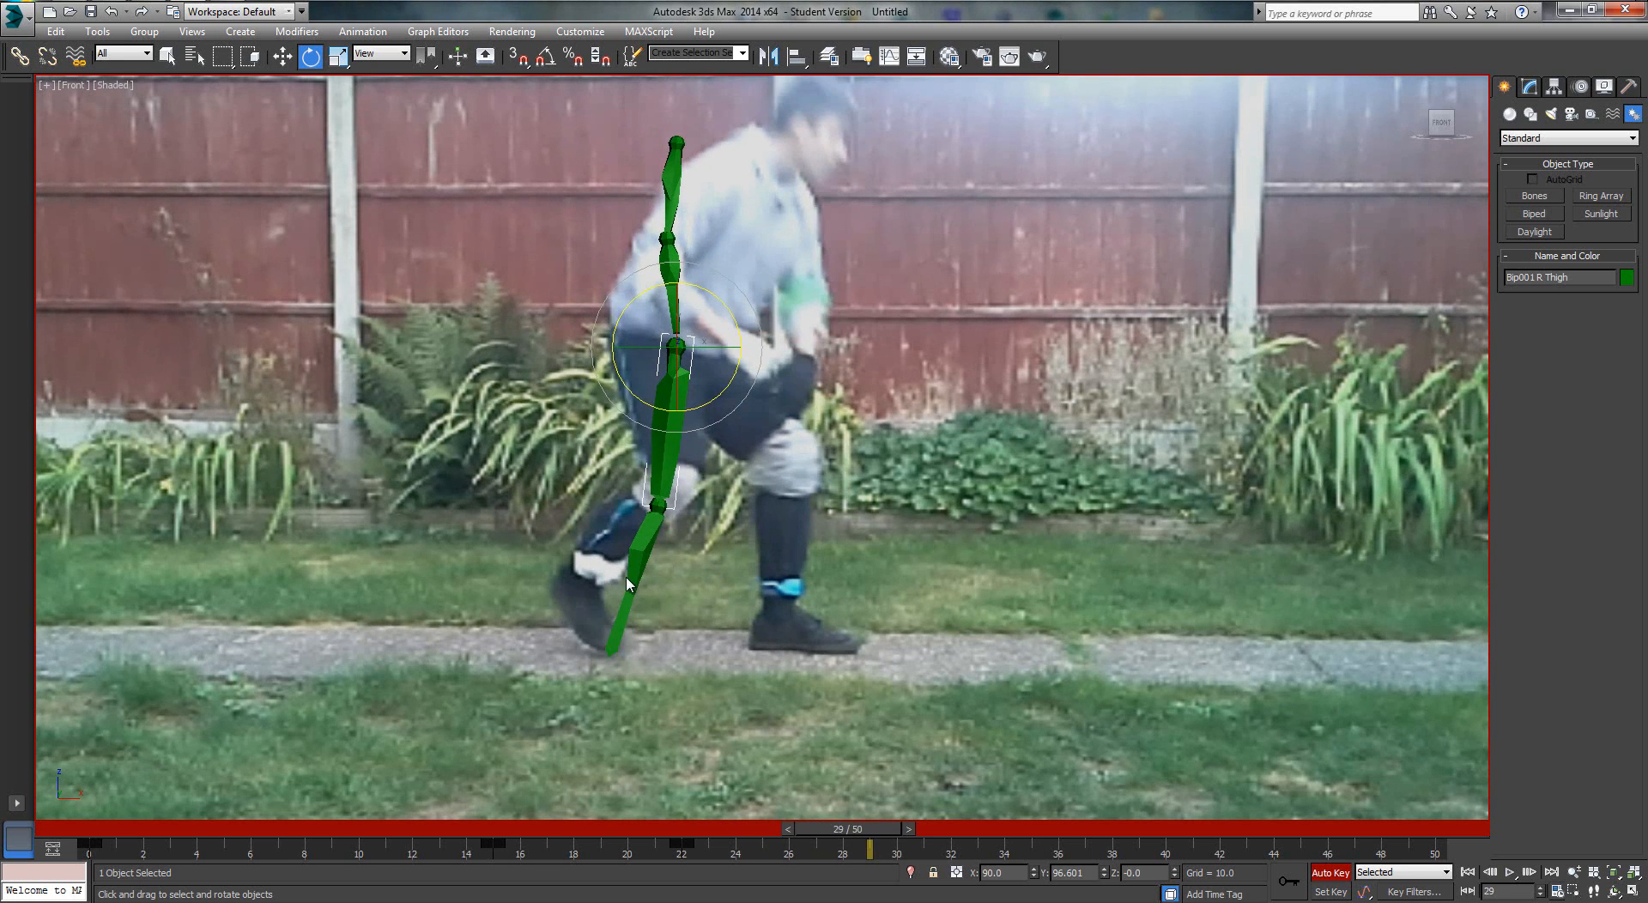
{"action": "mouse_move", "coordinate": [734, 319]}
{"action": "left_mouse_down"}
{"action": "mouse_move", "coordinate": [736, 340]}
{"action": "mouse_move", "coordinate": [730, 321]}
{"action": "left_mouse_up"}
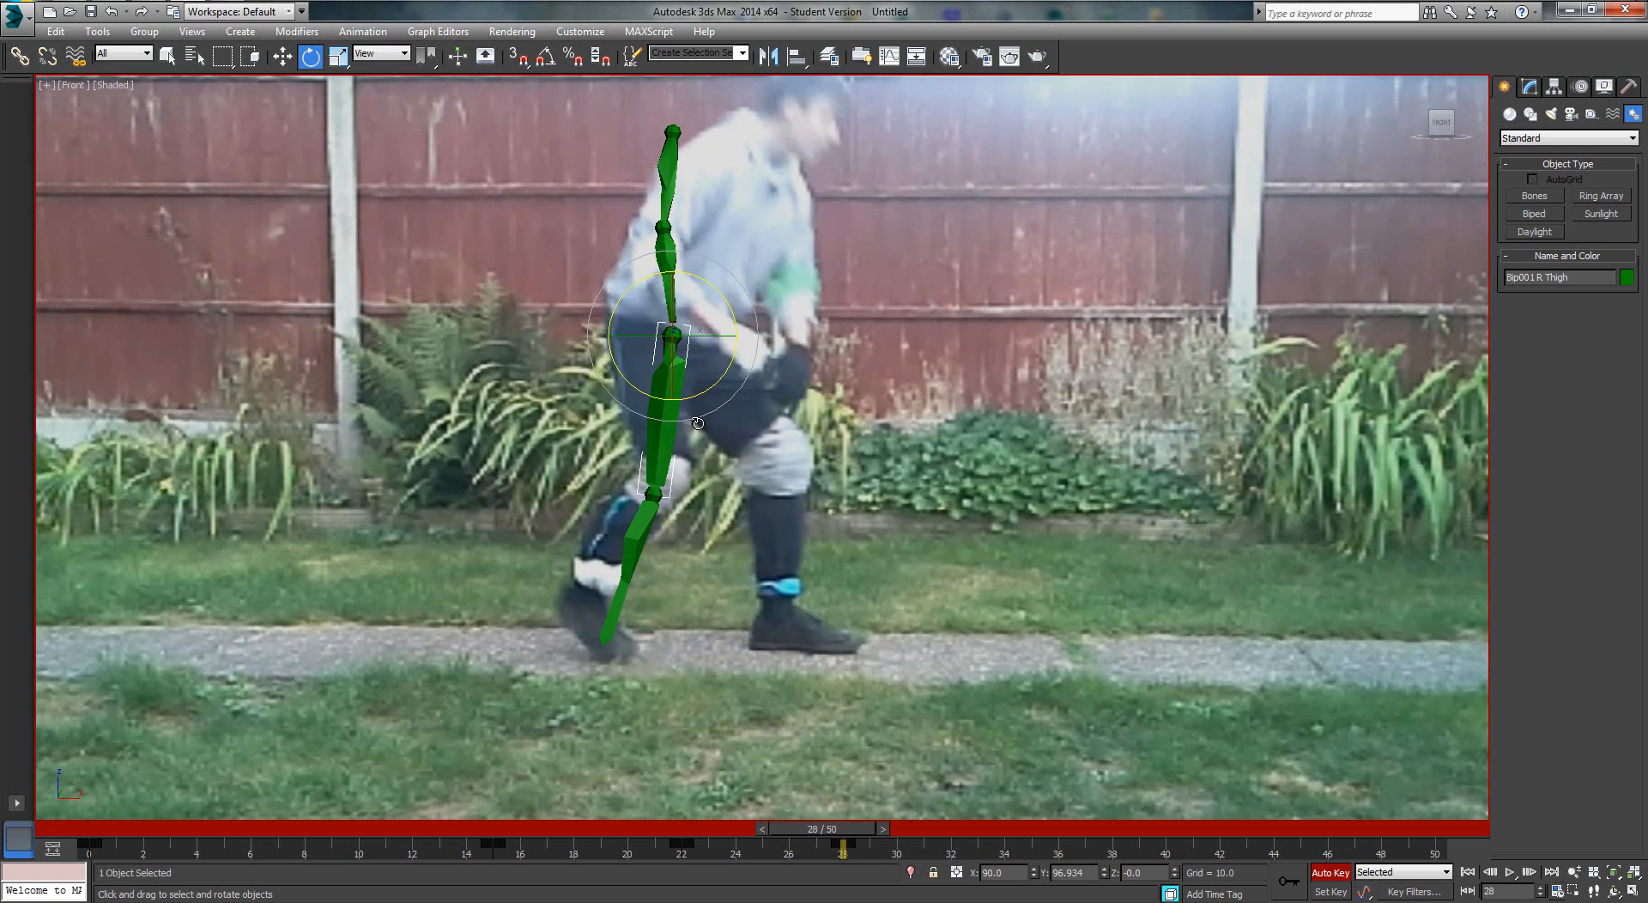
Advance to frame 32 and key the right thigh rotated forward to about 73.6° in Y, aimed at the bending knee
{"action": "key", "text": "period"}
{"action": "key", "text": "period"}
{"action": "key", "text": "period"}
{"action": "key", "text": "period"}
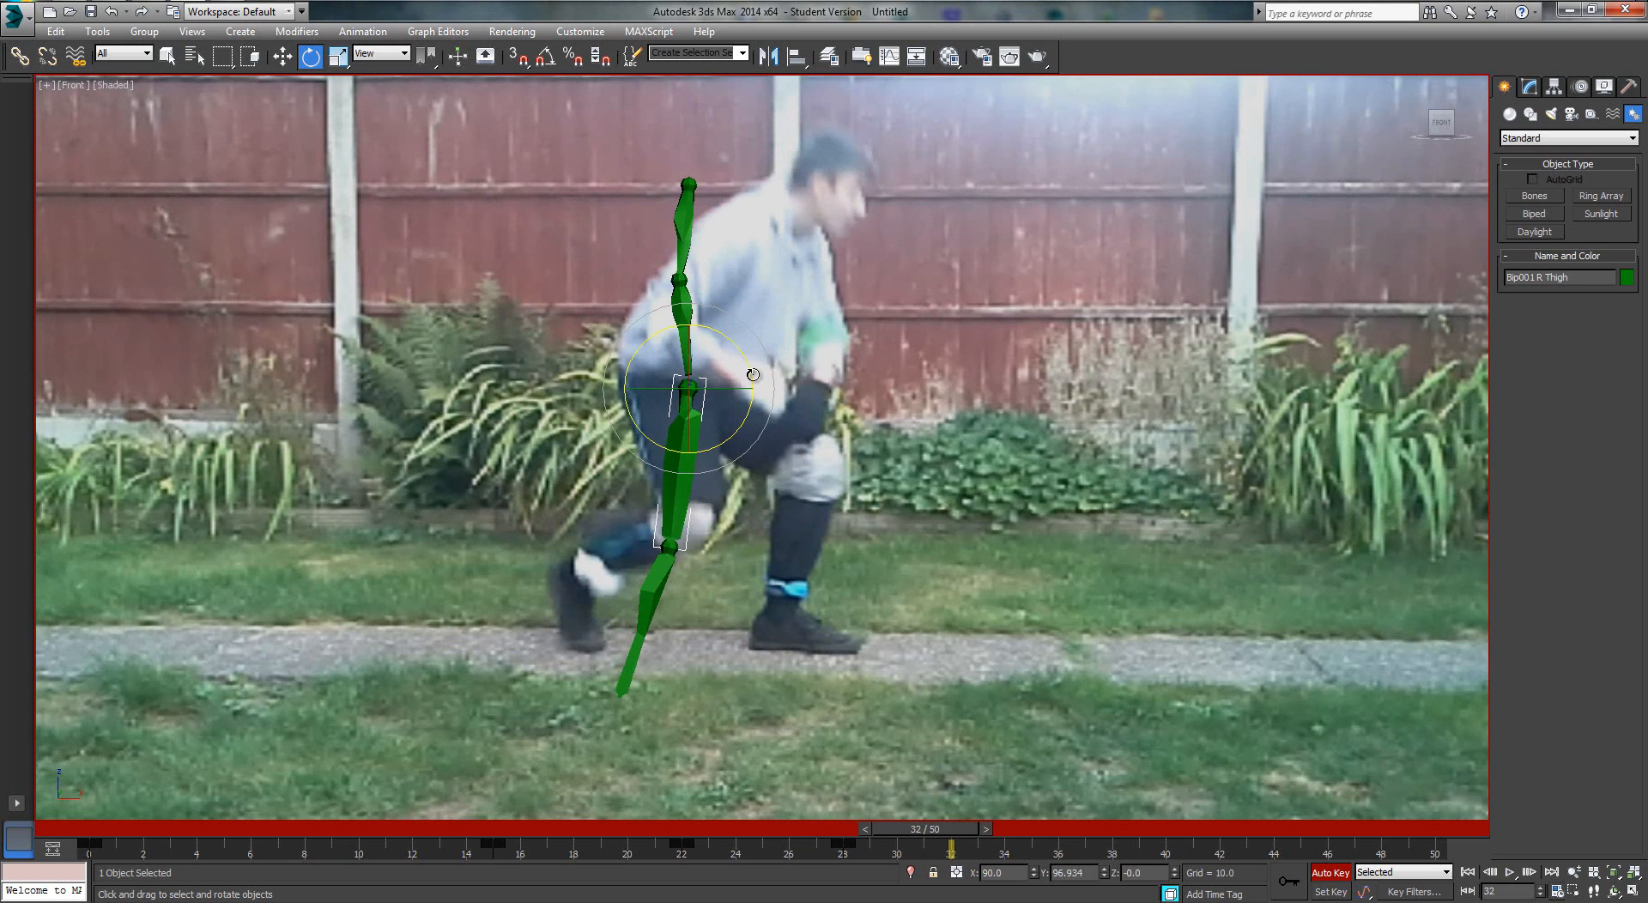
{"action": "left_click_drag", "start_coordinate": [753, 375], "coordinate": [733, 338]}
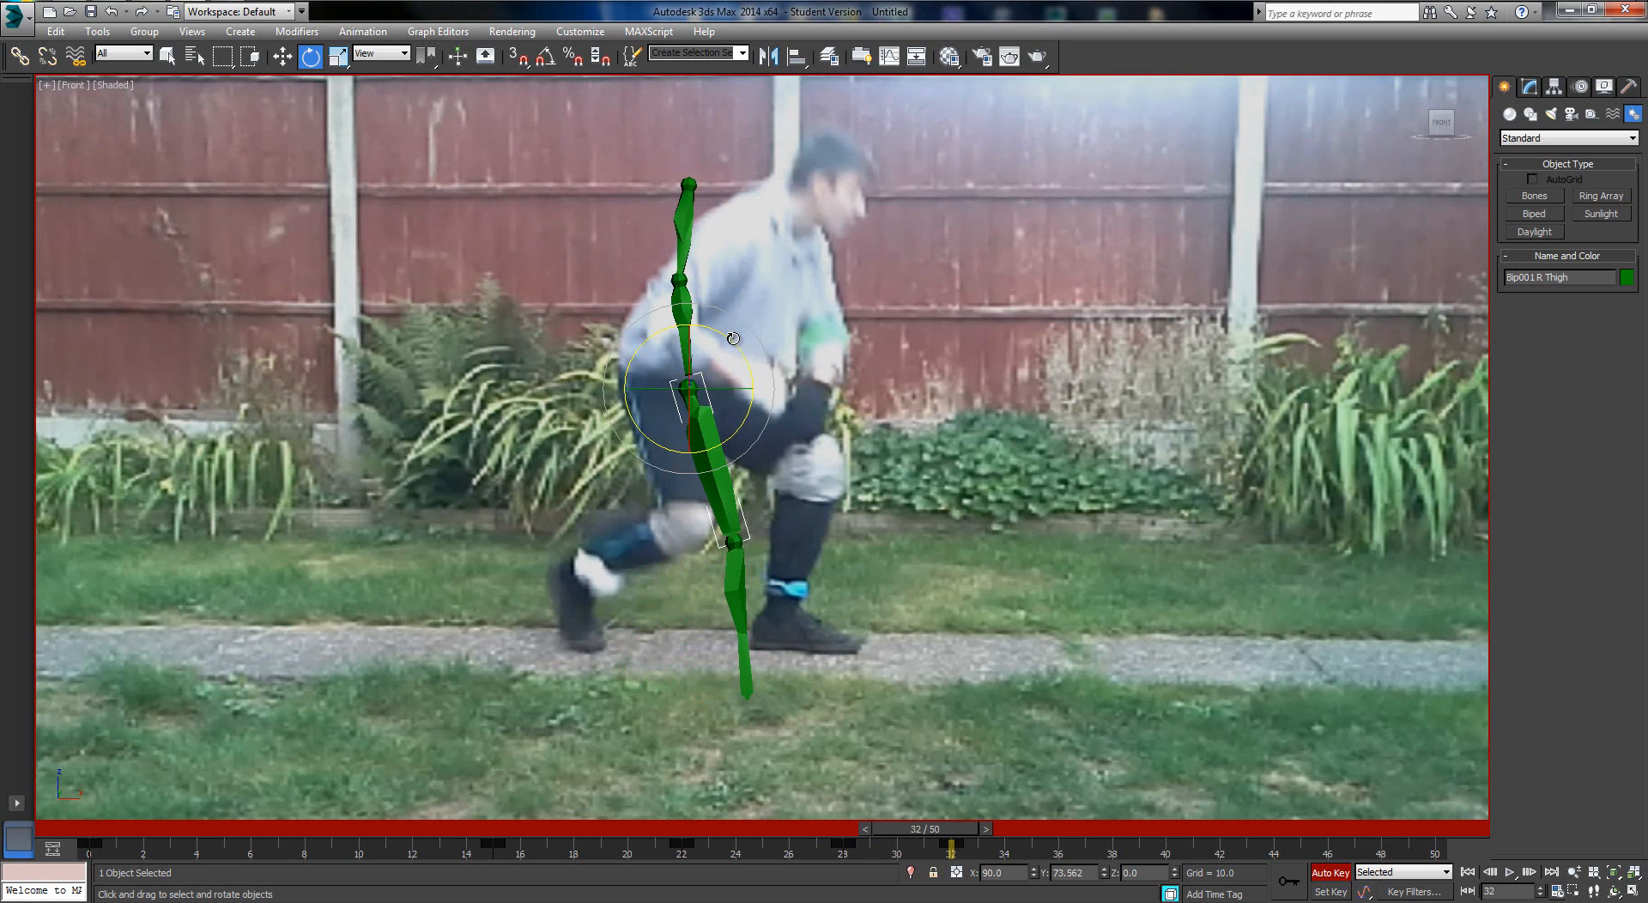
Advance to frame 37 and key the right thigh rotated to about 78.1° in Y, following the lowering knee
{"action": "key", "text": "period"}
{"action": "key", "text": "period"}
{"action": "key", "text": "period"}
{"action": "key", "text": "period"}
{"action": "key", "text": "period"}
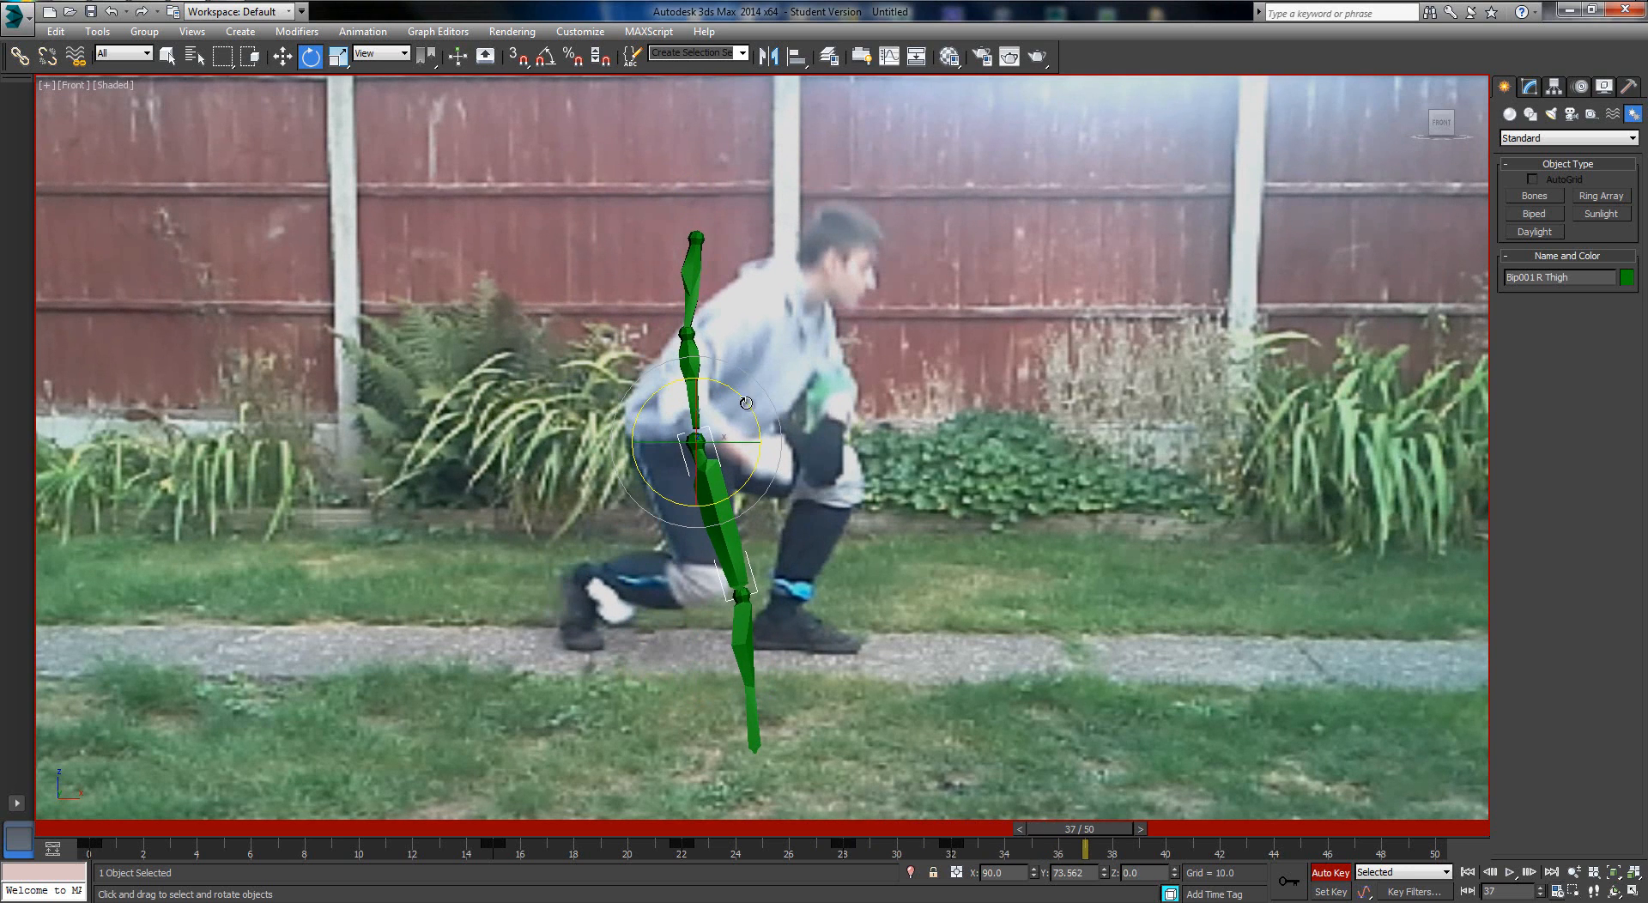
{"action": "left_click_drag", "start_coordinate": [753, 414], "coordinate": [755, 414]}
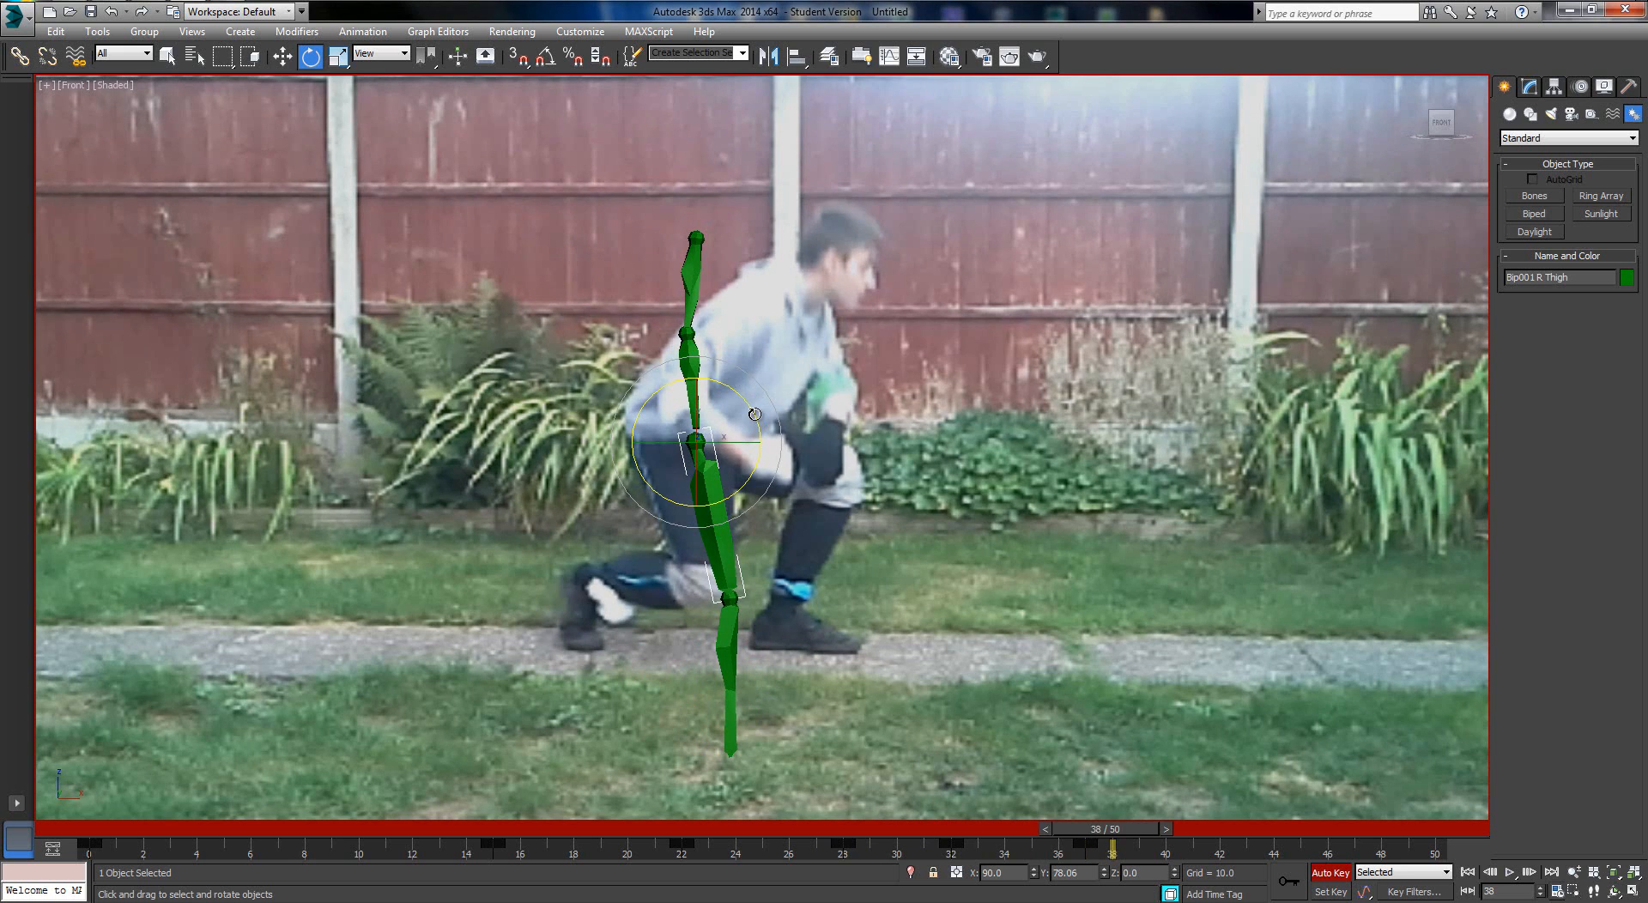
Advance to frame 41 and key the right thigh rotated to about 79.7° in Y, towards the kneeling leg's knee
{"action": "key", "text": "period"}
{"action": "key", "text": "period"}
{"action": "key", "text": "period"}
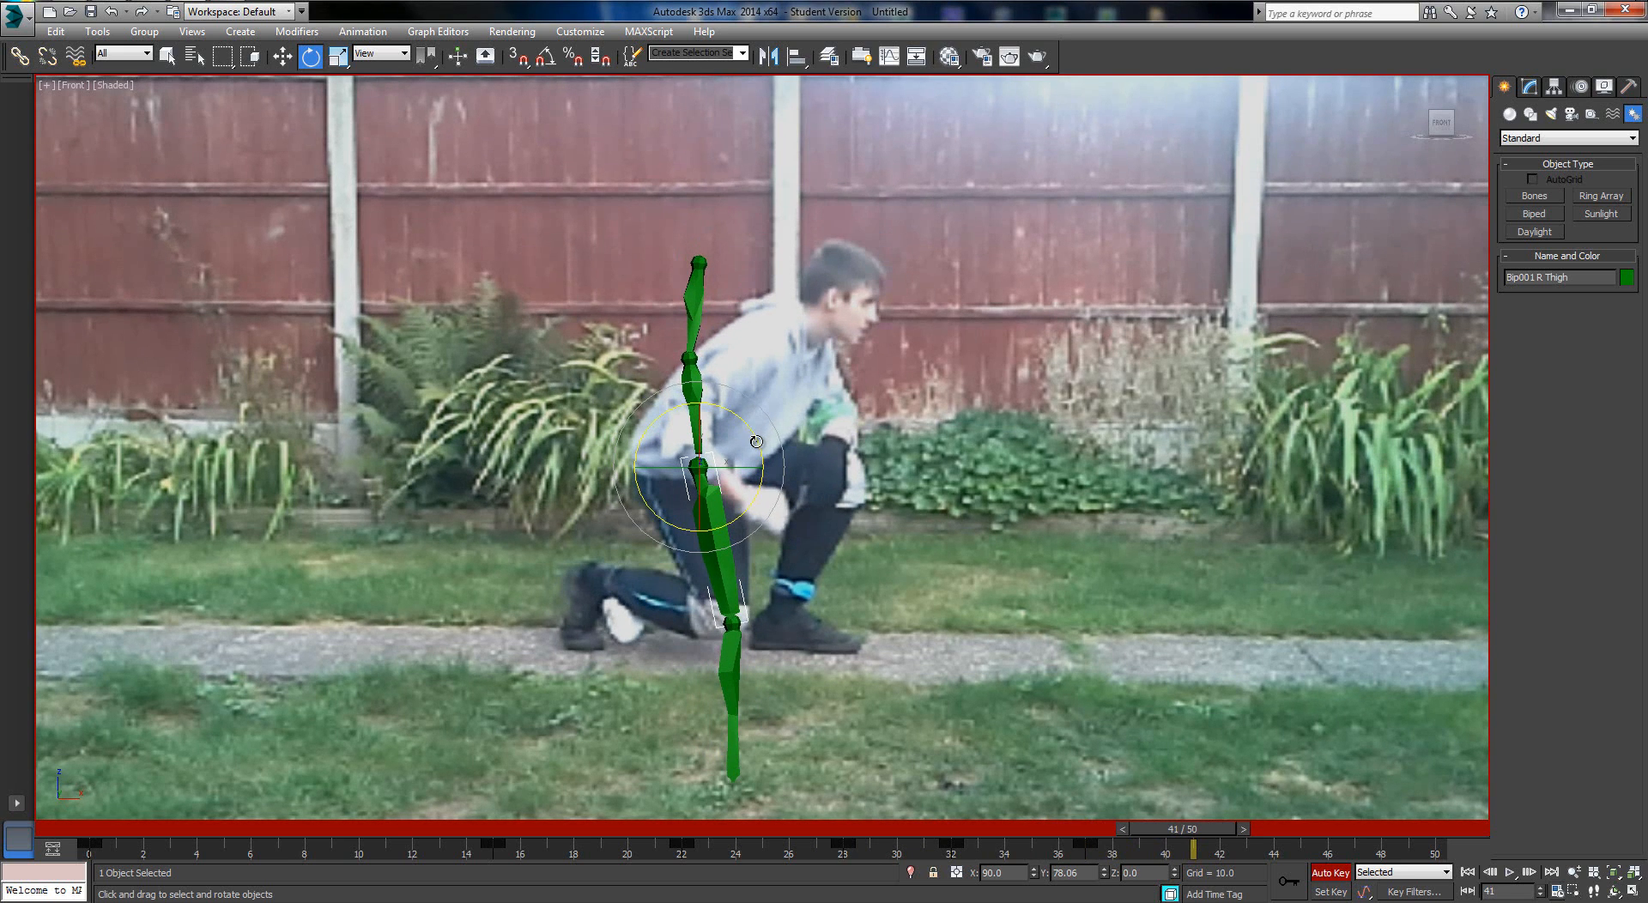
{"action": "left_click_drag", "start_coordinate": [756, 441], "coordinate": [758, 443]}
Advance to frame 46 and key the right thigh rotated to about 77.9° in Y
{"action": "key", "text": "period"}
{"action": "key", "text": "period"}
{"action": "key", "text": "period"}
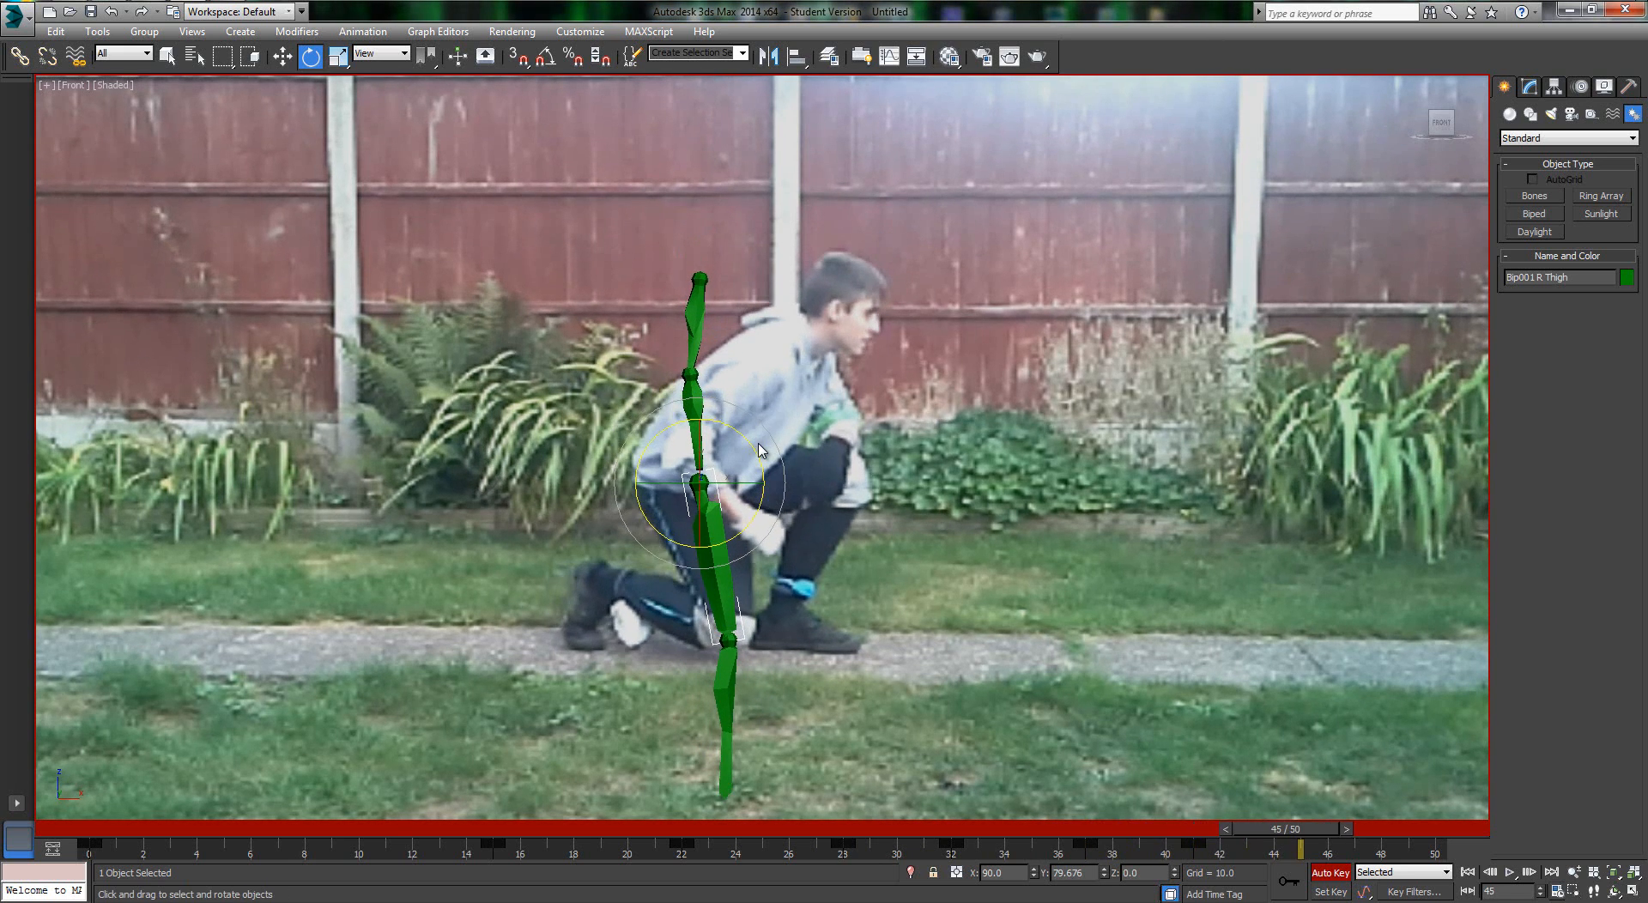
{"action": "key", "text": "period"}
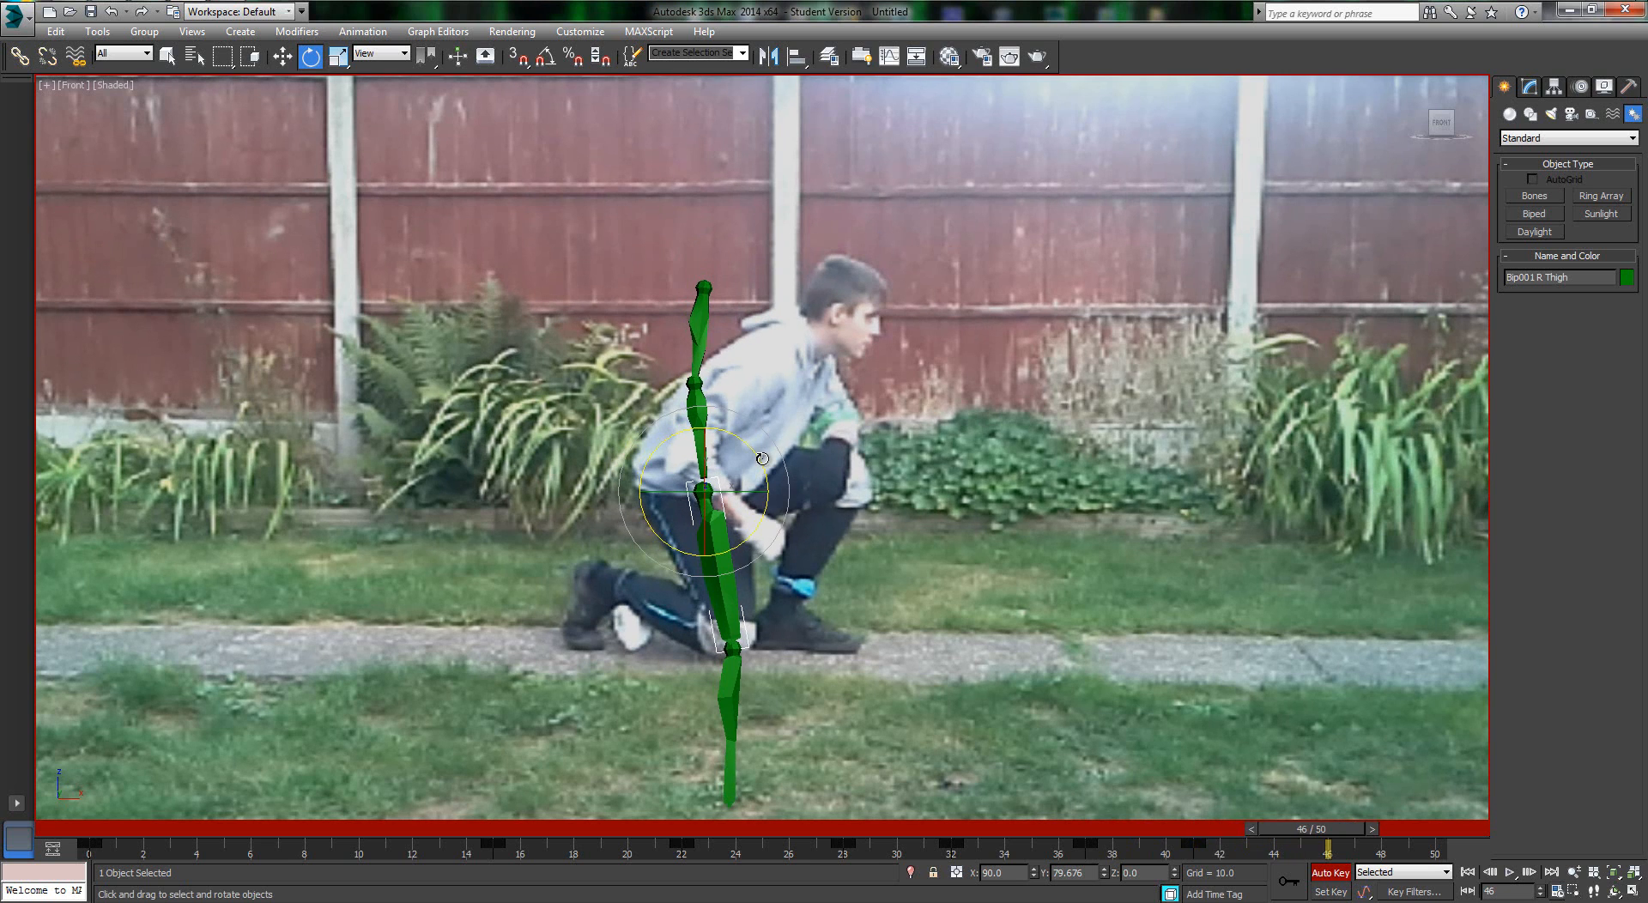
{"action": "left_click_drag", "start_coordinate": [762, 458], "coordinate": [768, 461]}
Advance to frame 50 and key the right thigh's final kneeling rotation at about 75.4° in Y
{"action": "key", "text": "period"}
{"action": "key", "text": "period"}
{"action": "key", "text": "period"}
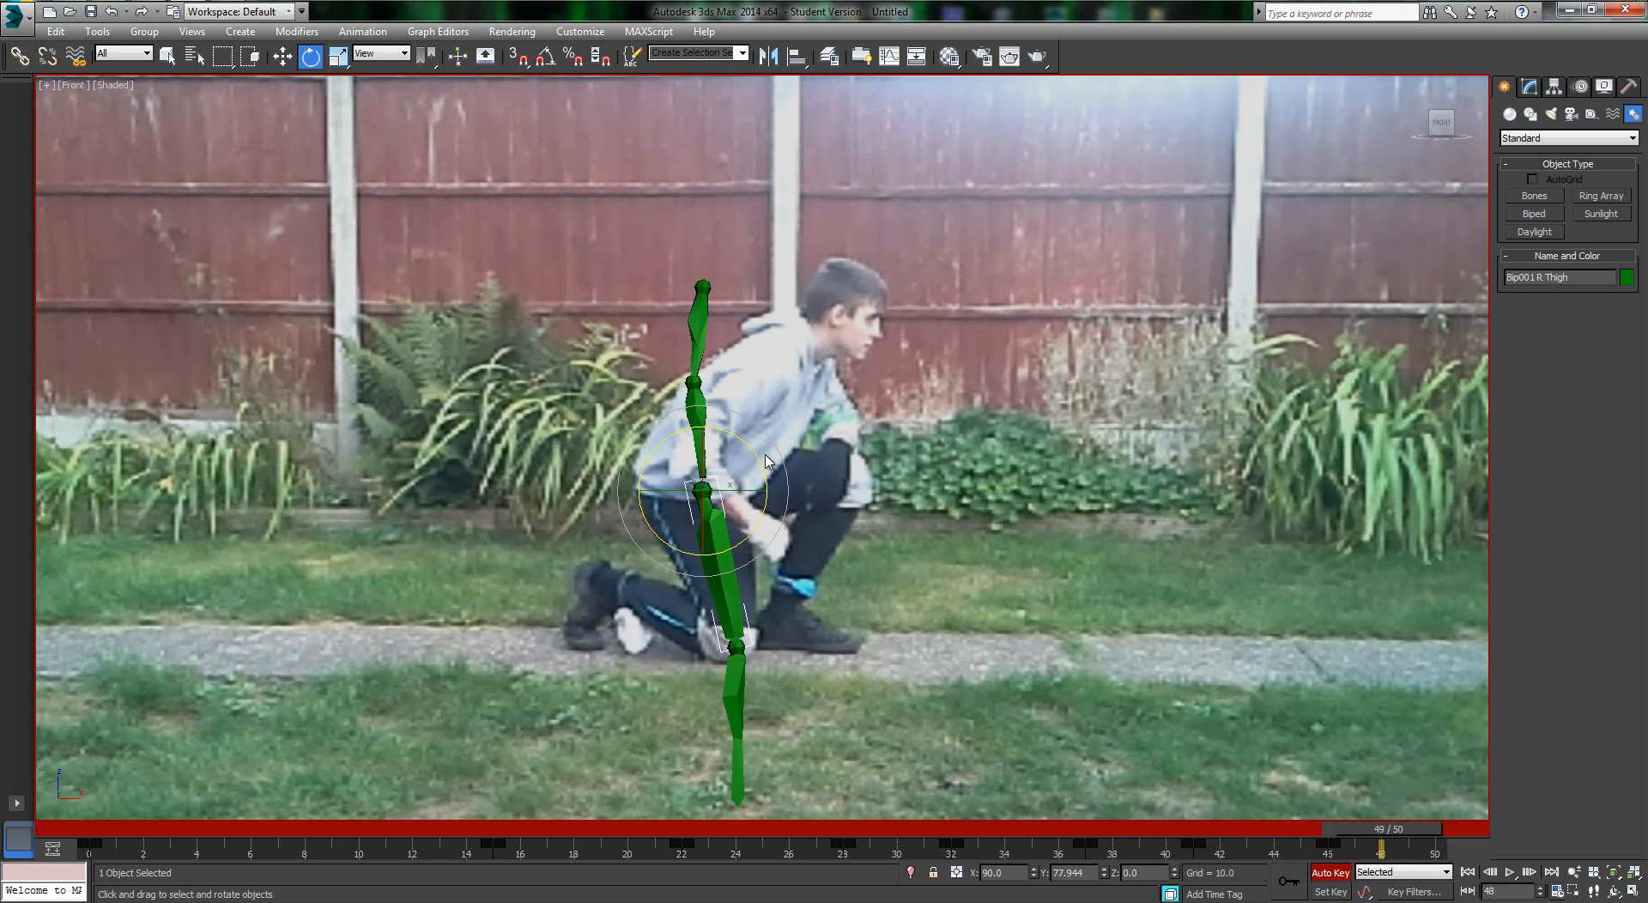
{"action": "key", "text": "period"}
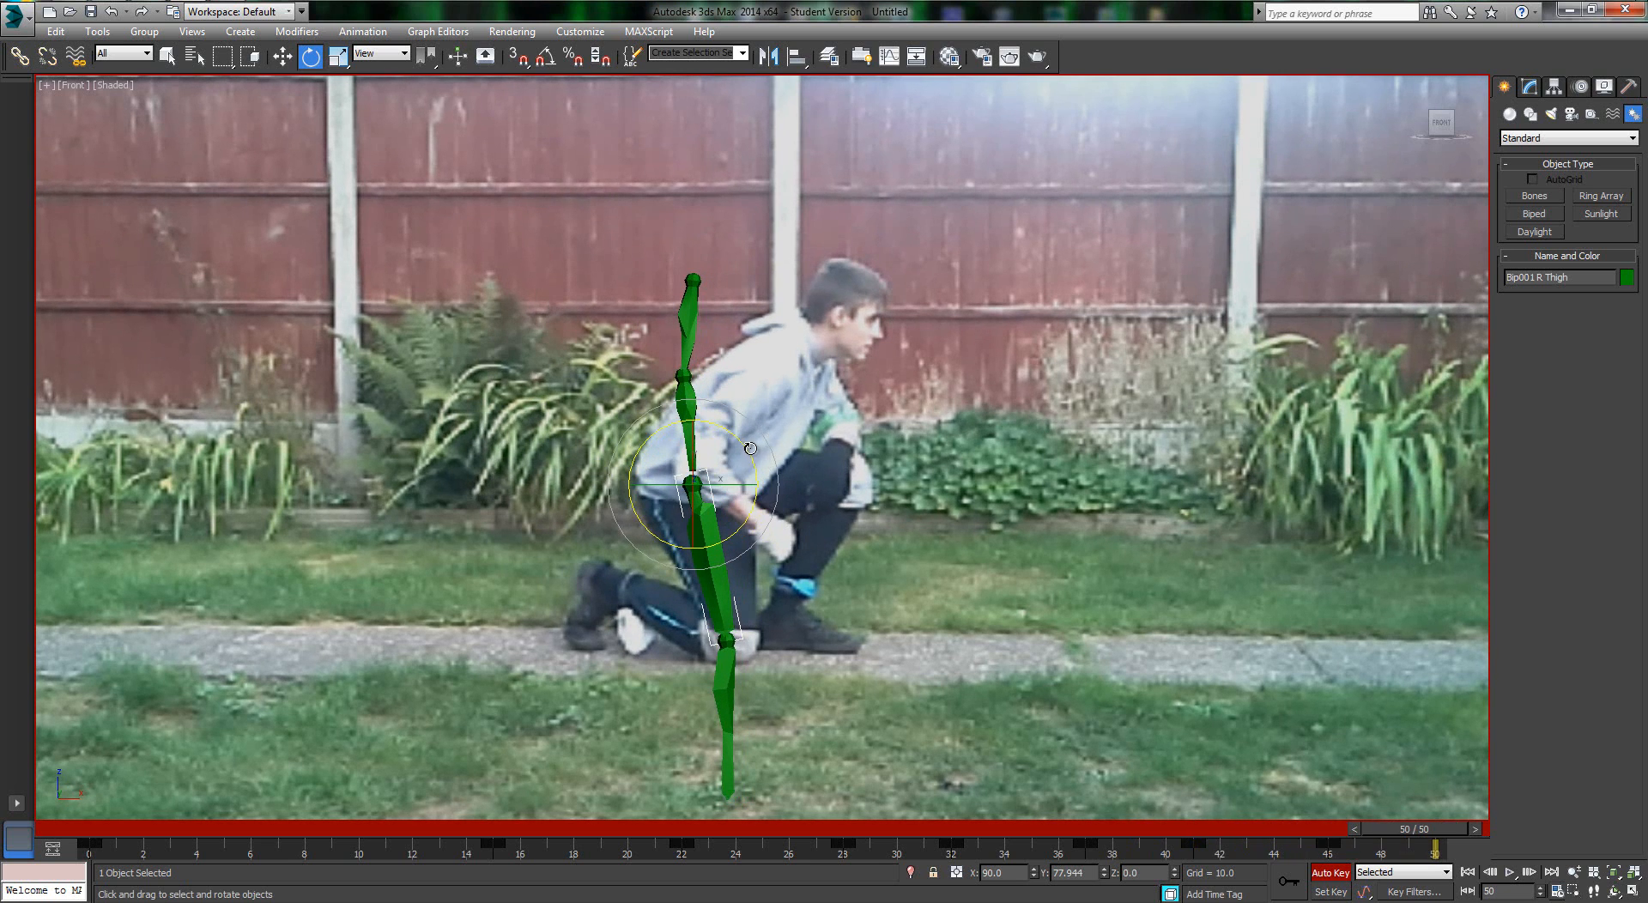
{"action": "left_click_drag", "start_coordinate": [751, 448], "coordinate": [736, 483]}
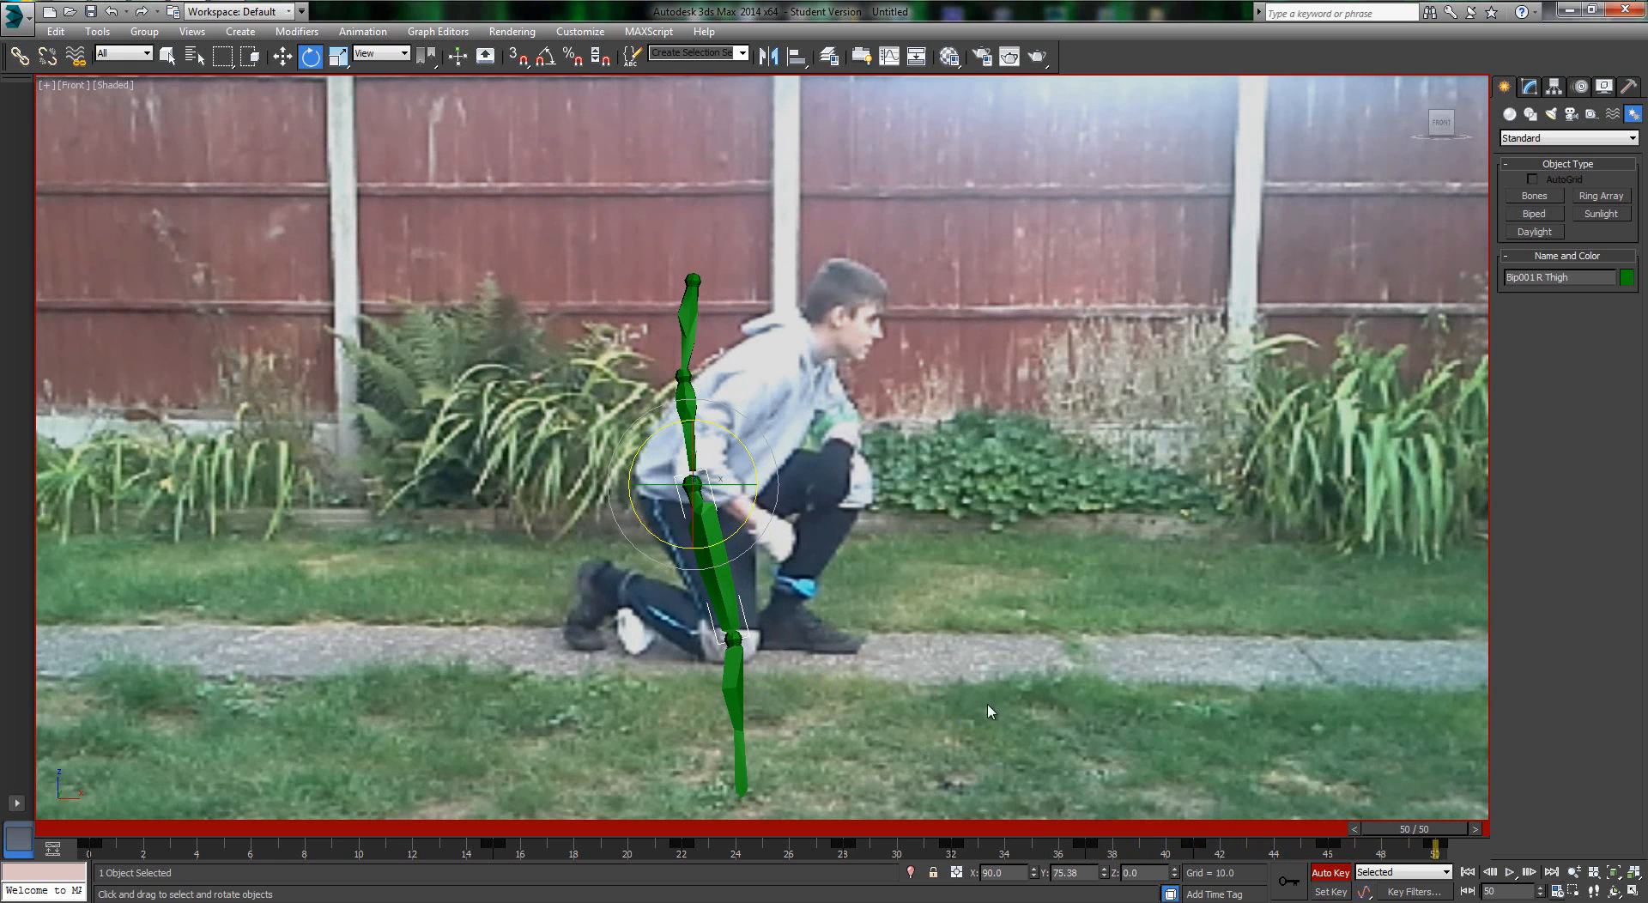
Play back the right thigh animation, stop it, and scrub through the frames to frame 31 to check it against the video
{"action": "left_click", "coordinate": [1510, 873]}
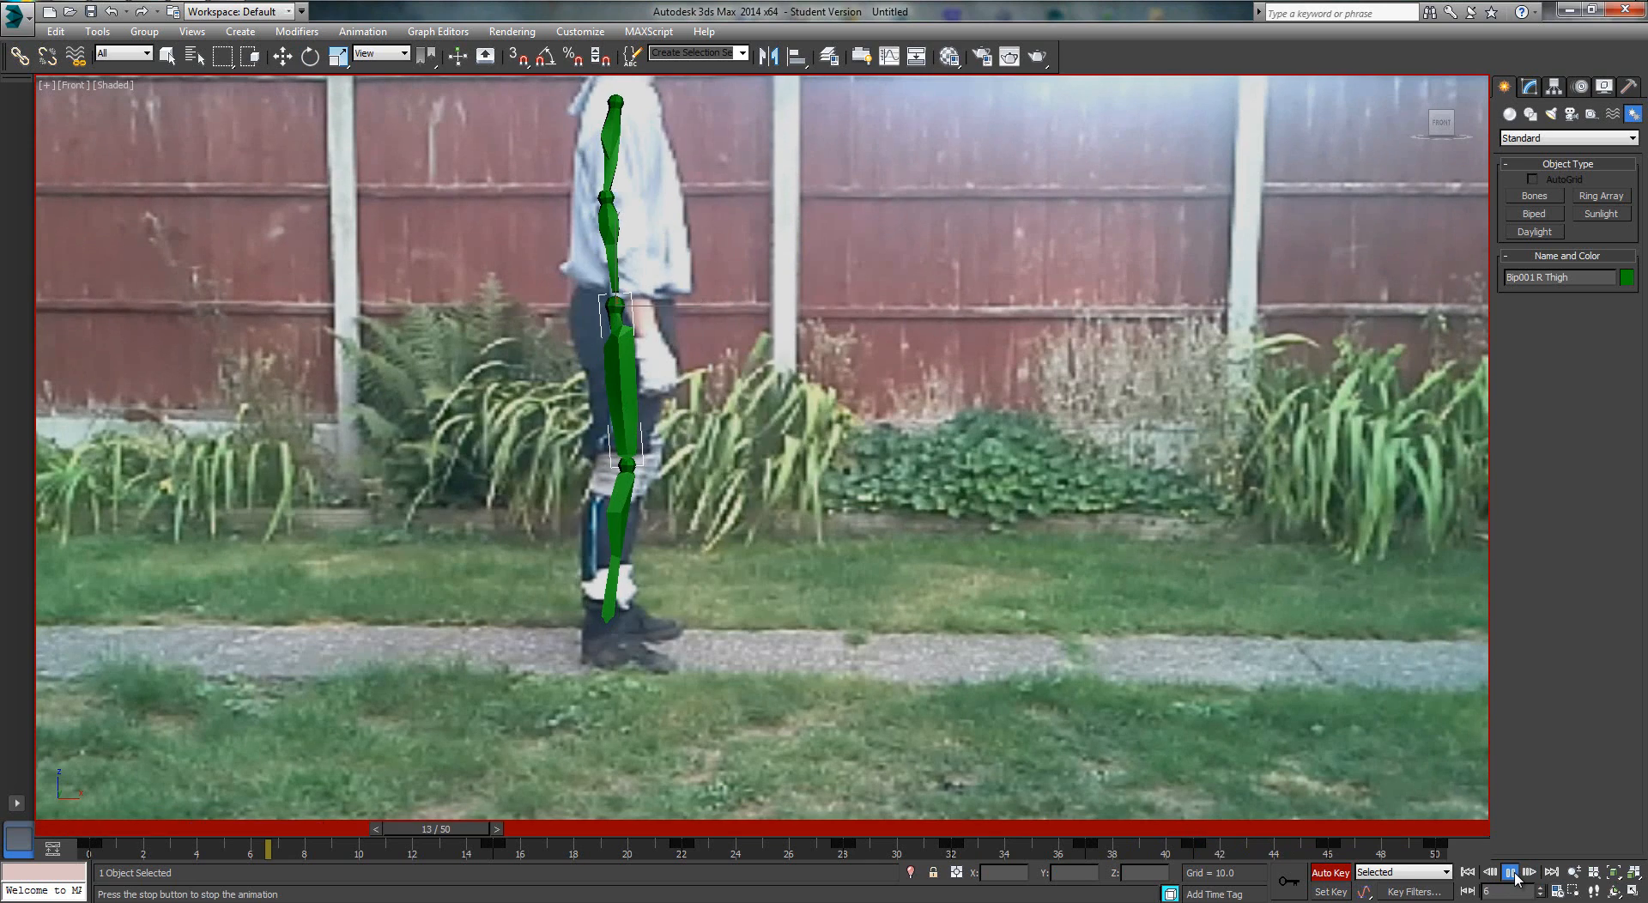
{"action": "left_click", "coordinate": [1510, 873]}
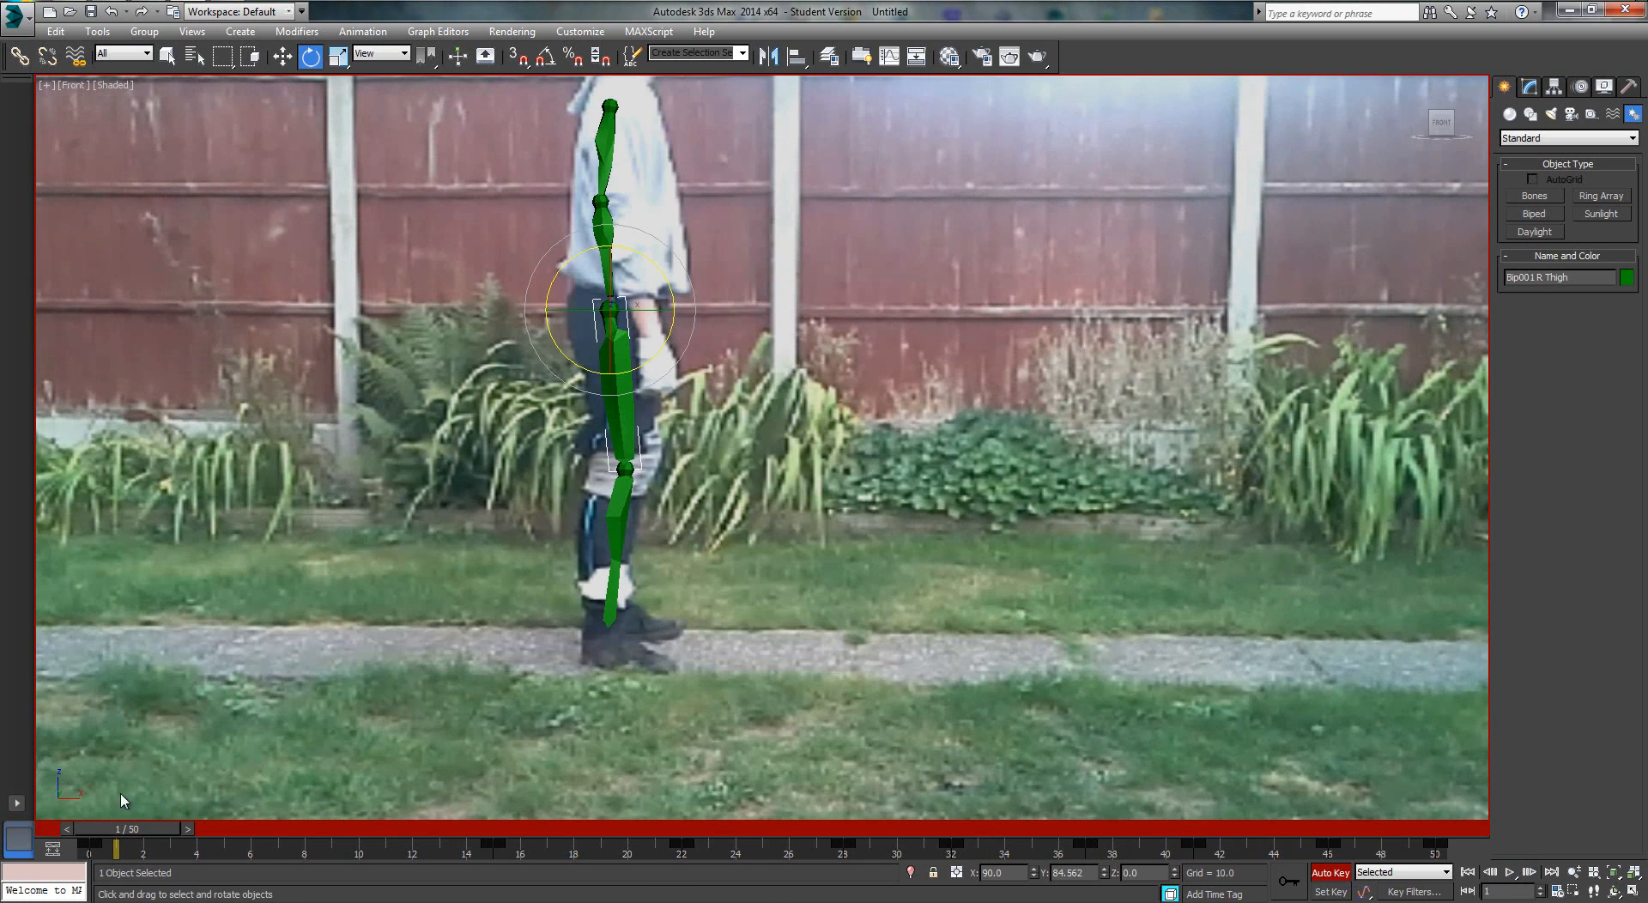
{"action": "left_click_drag", "start_coordinate": [121, 830], "coordinate": [915, 867]}
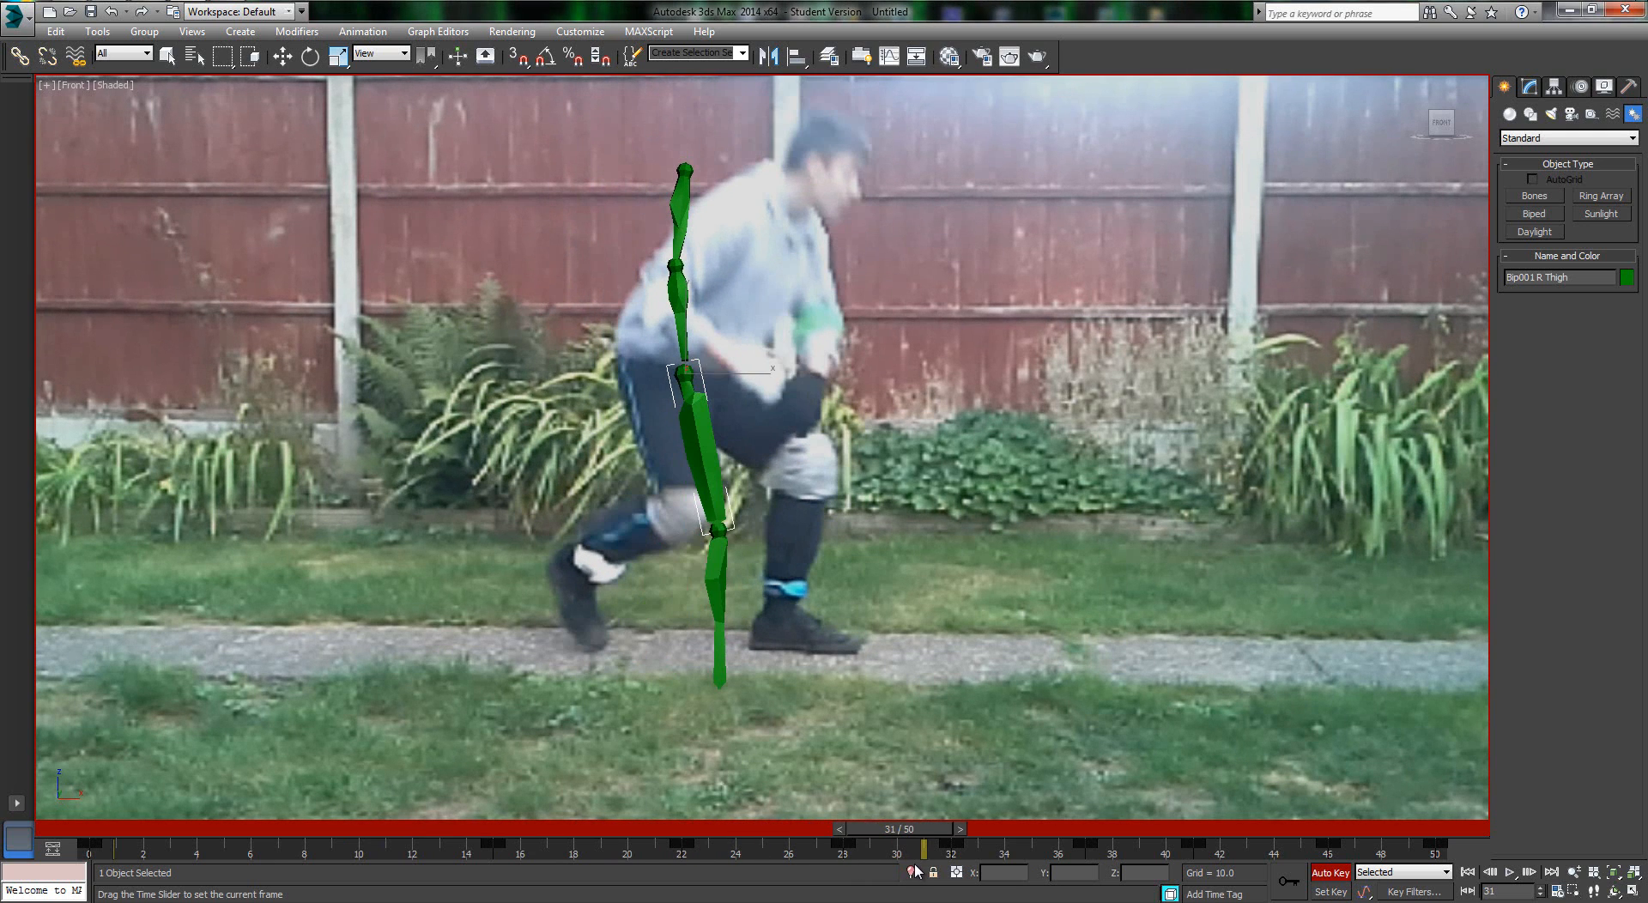
Key the right thigh at frame 32 rotated to about 81.5° in Y, and return to frame 0
{"action": "key", "text": "e"}
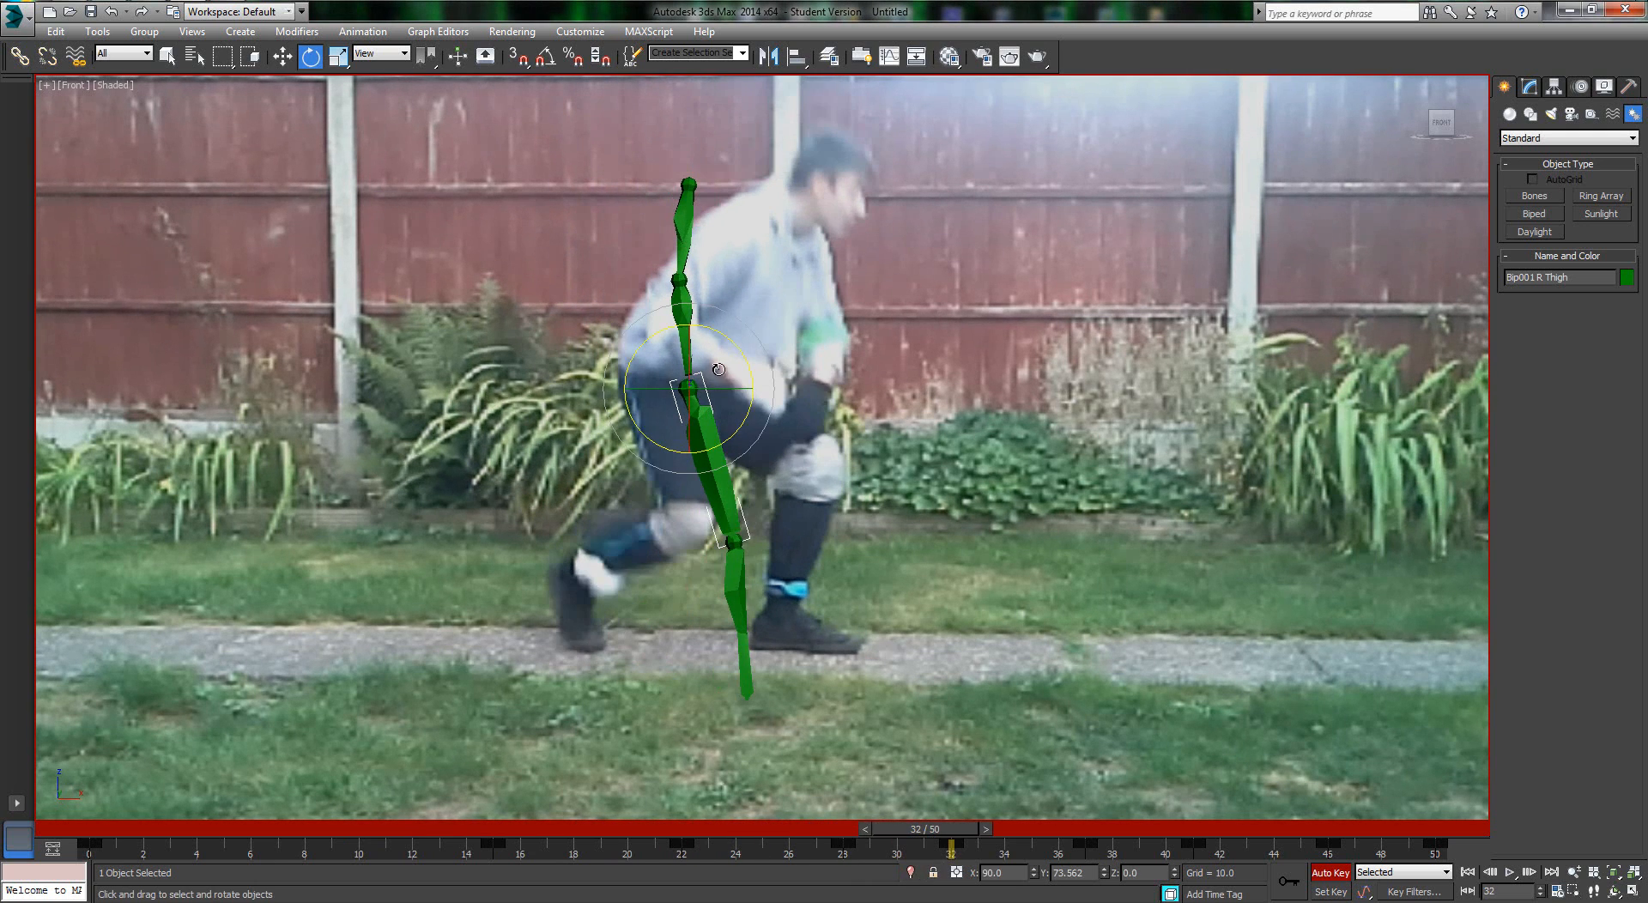
{"action": "left_click_drag", "start_coordinate": [753, 367], "coordinate": [755, 350]}
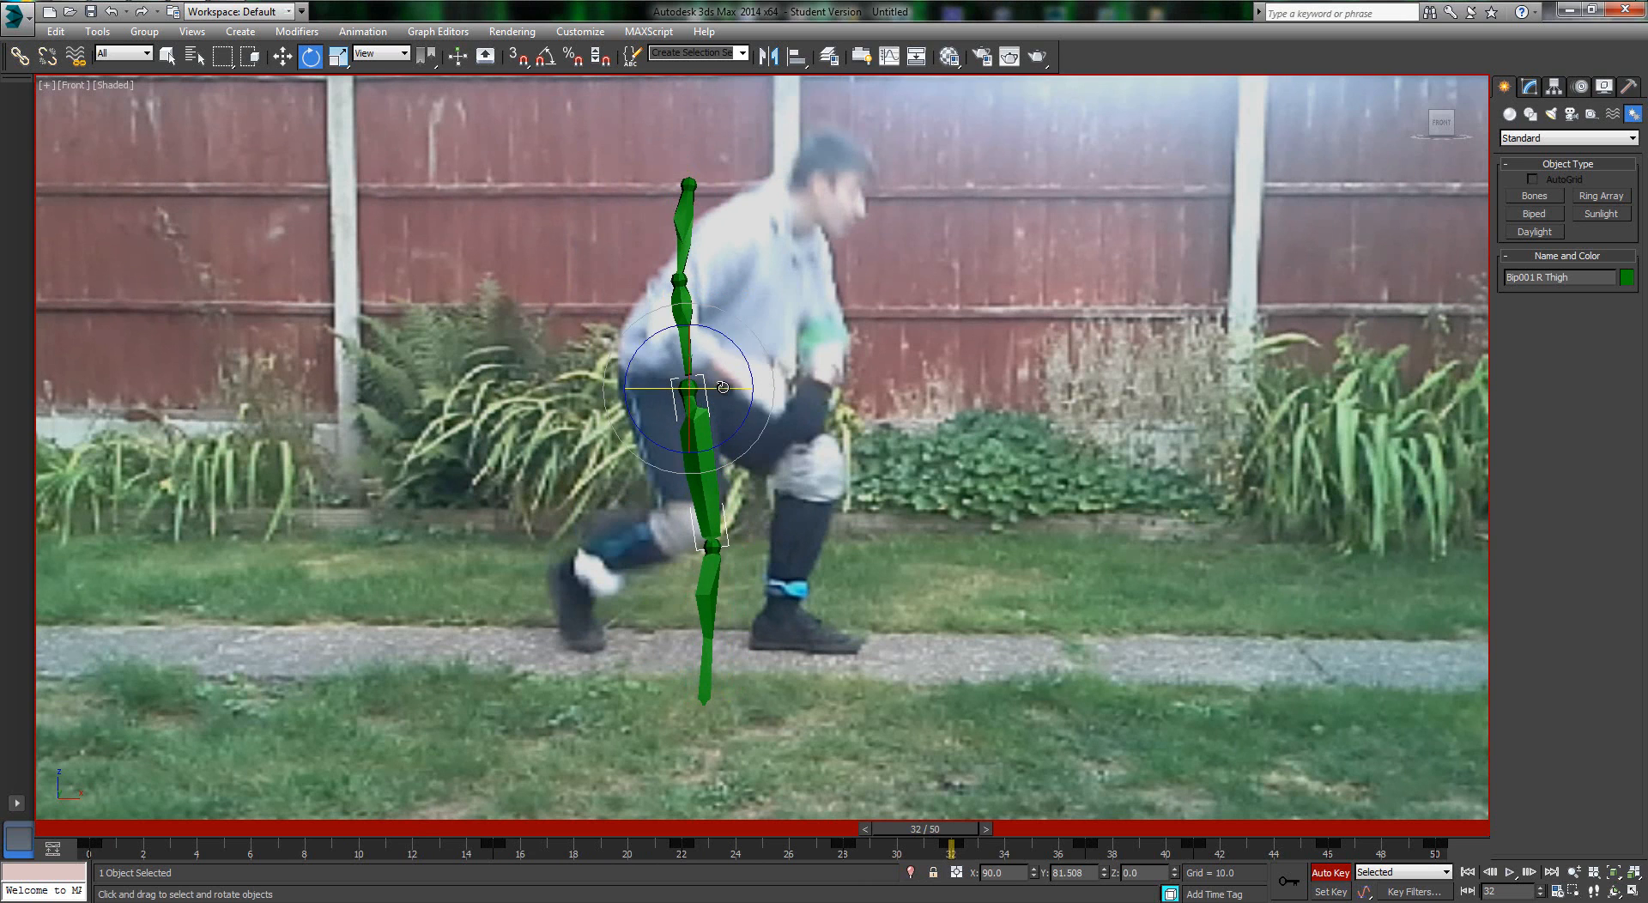
{"action": "left_click_drag", "start_coordinate": [951, 831], "coordinate": [163, 833]}
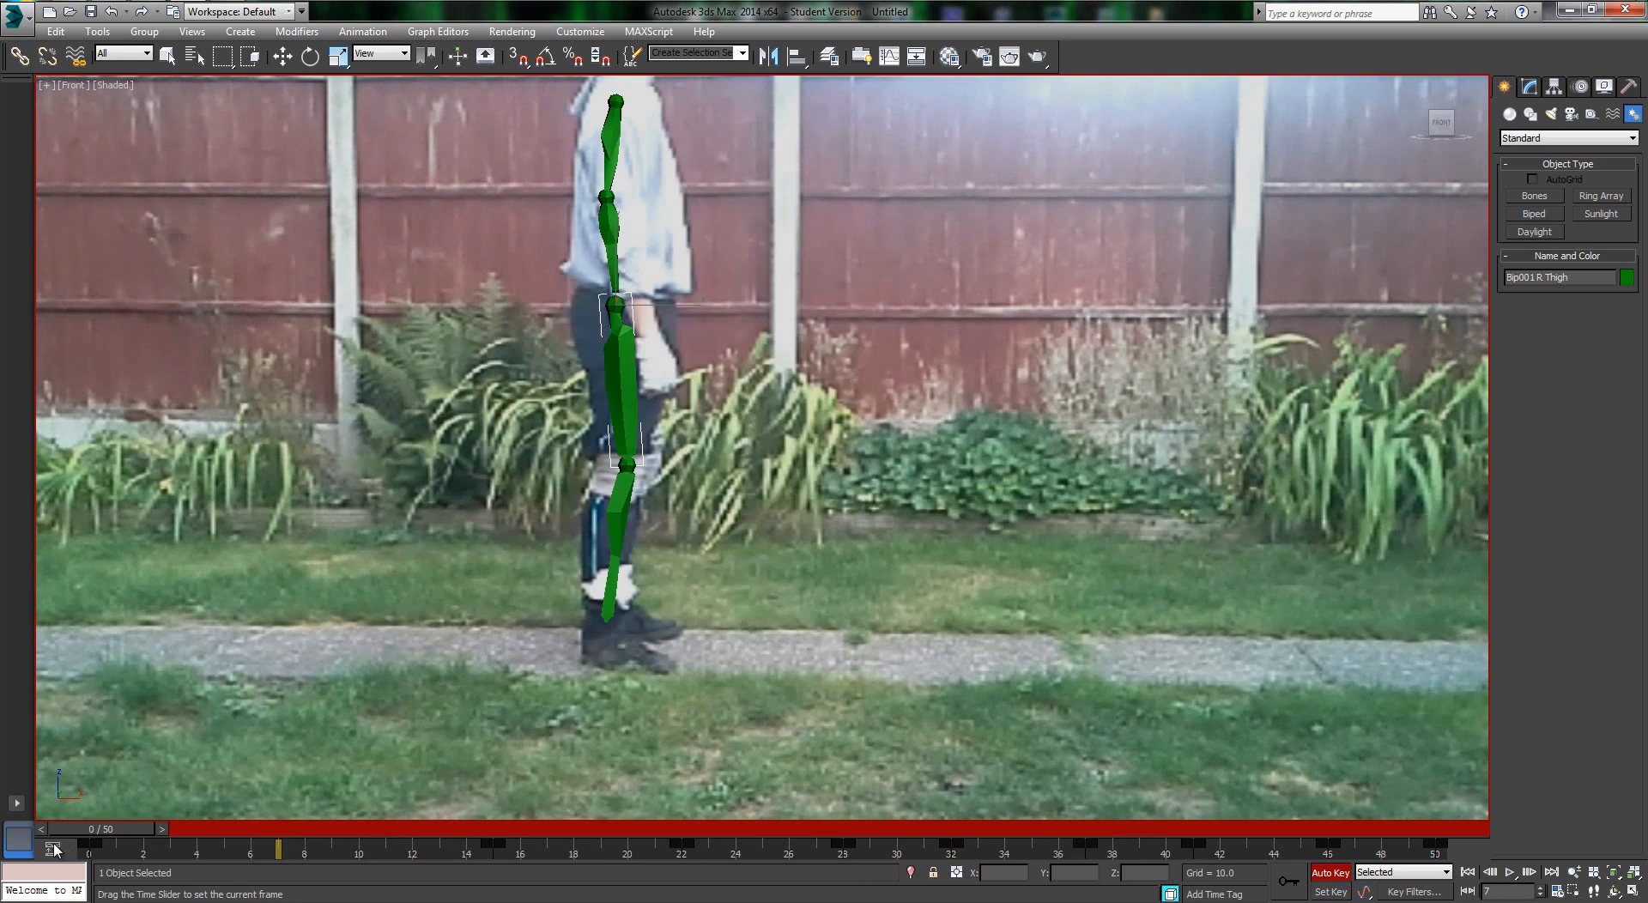
Select the right calf, lock the selection and key it at frame 0 rotated to about 82° in Y
{"action": "right_click", "coordinate": [632, 425]}
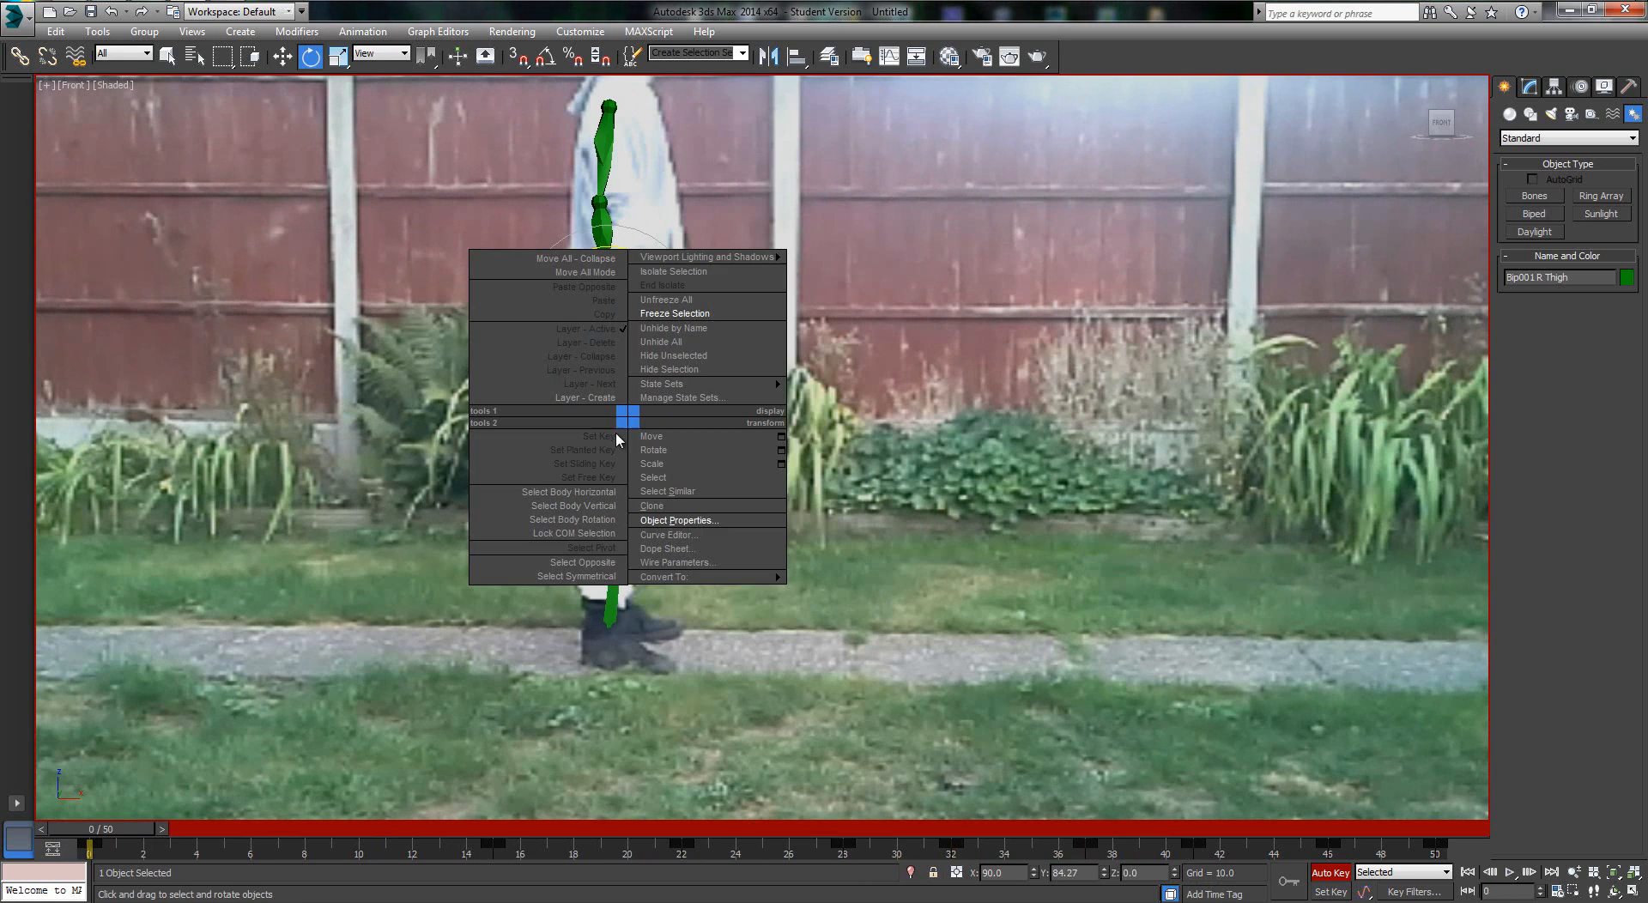
{"action": "left_click", "coordinate": [609, 600]}
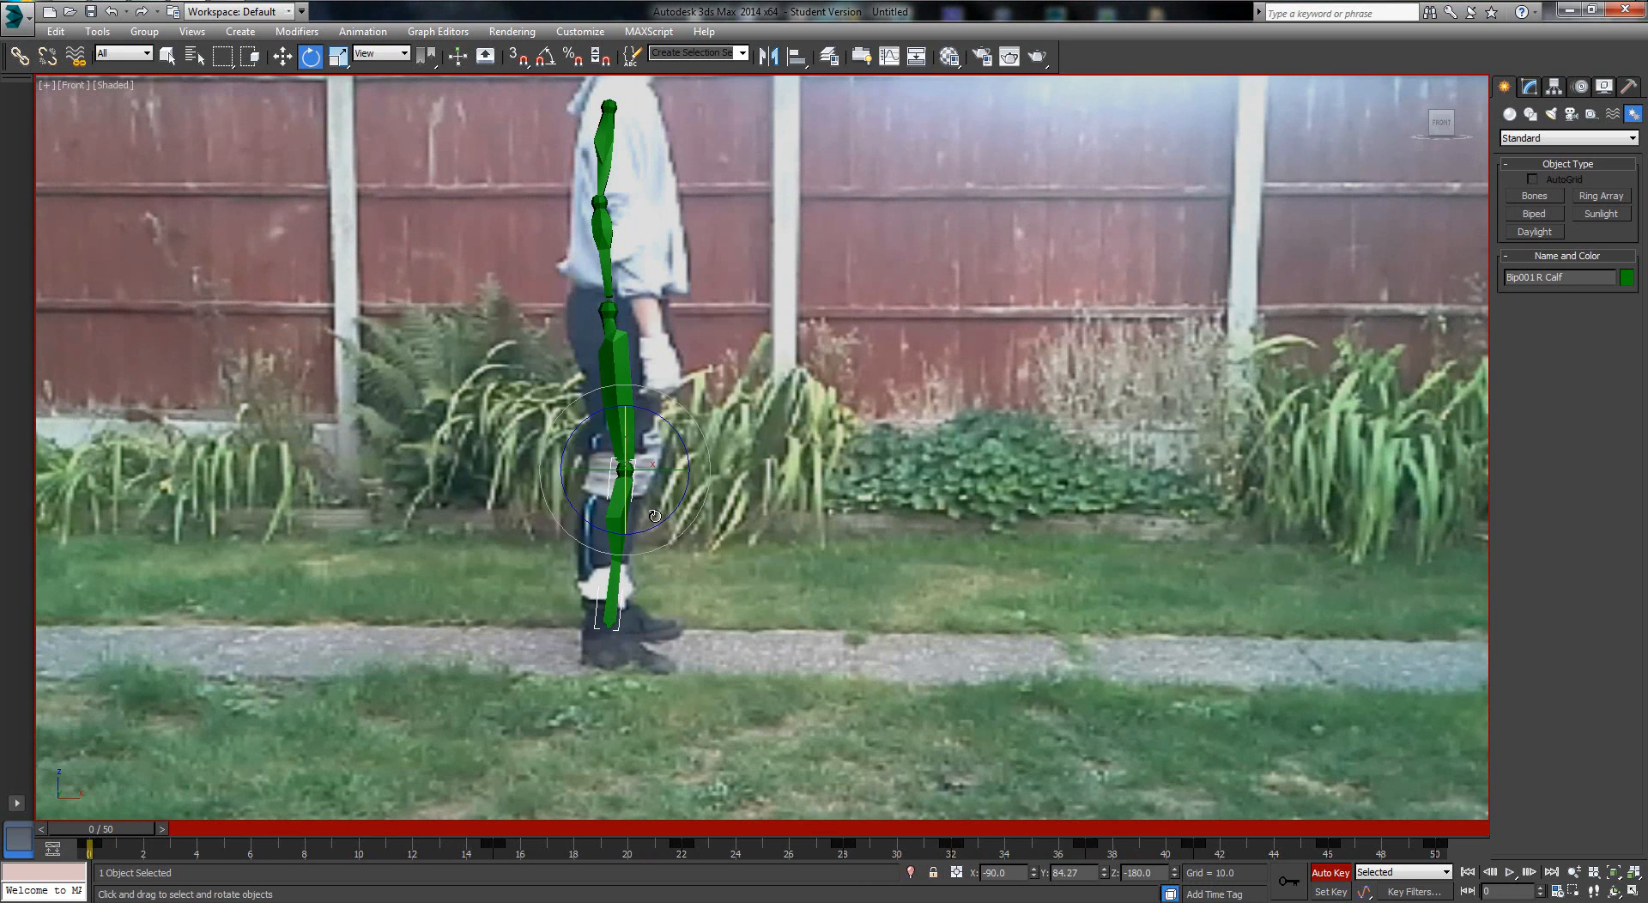
{"action": "key", "text": "space"}
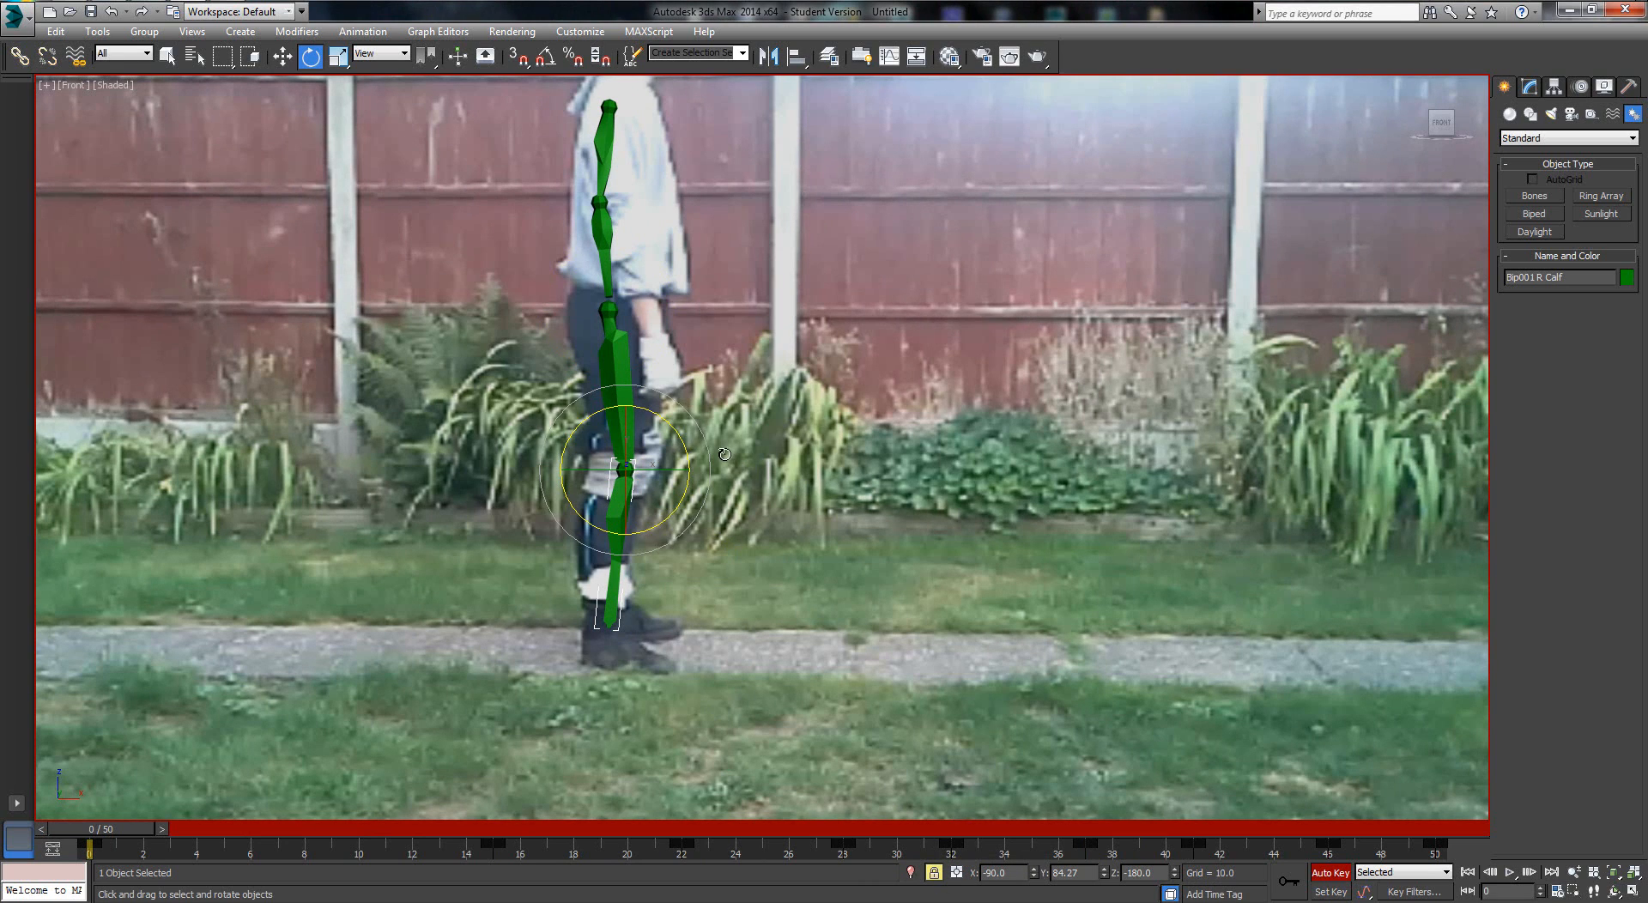
{"action": "left_click_drag", "start_coordinate": [691, 447], "coordinate": [691, 449]}
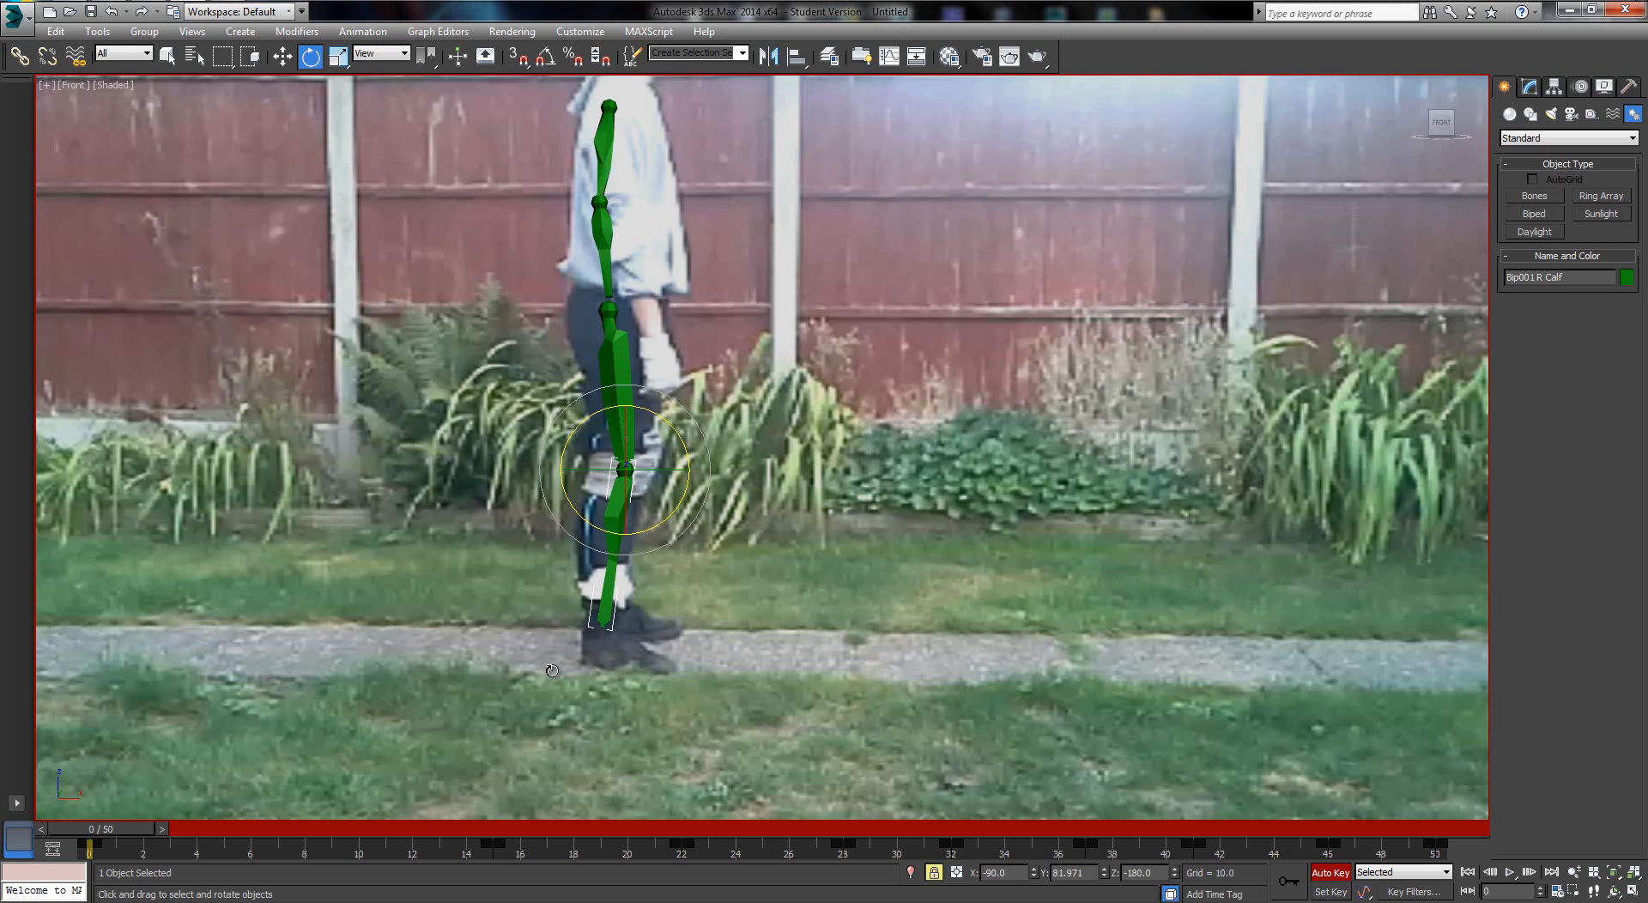
Advance to frame 14 and key the right calf rotated slightly forward, towards the rear ankle in the video
{"action": "key", "text": "period"}
{"action": "key", "text": "period"}
{"action": "key", "text": "period"}
{"action": "key", "text": "period"}
{"action": "key", "text": "period"}
{"action": "key", "text": "period"}
{"action": "key", "text": "period"}
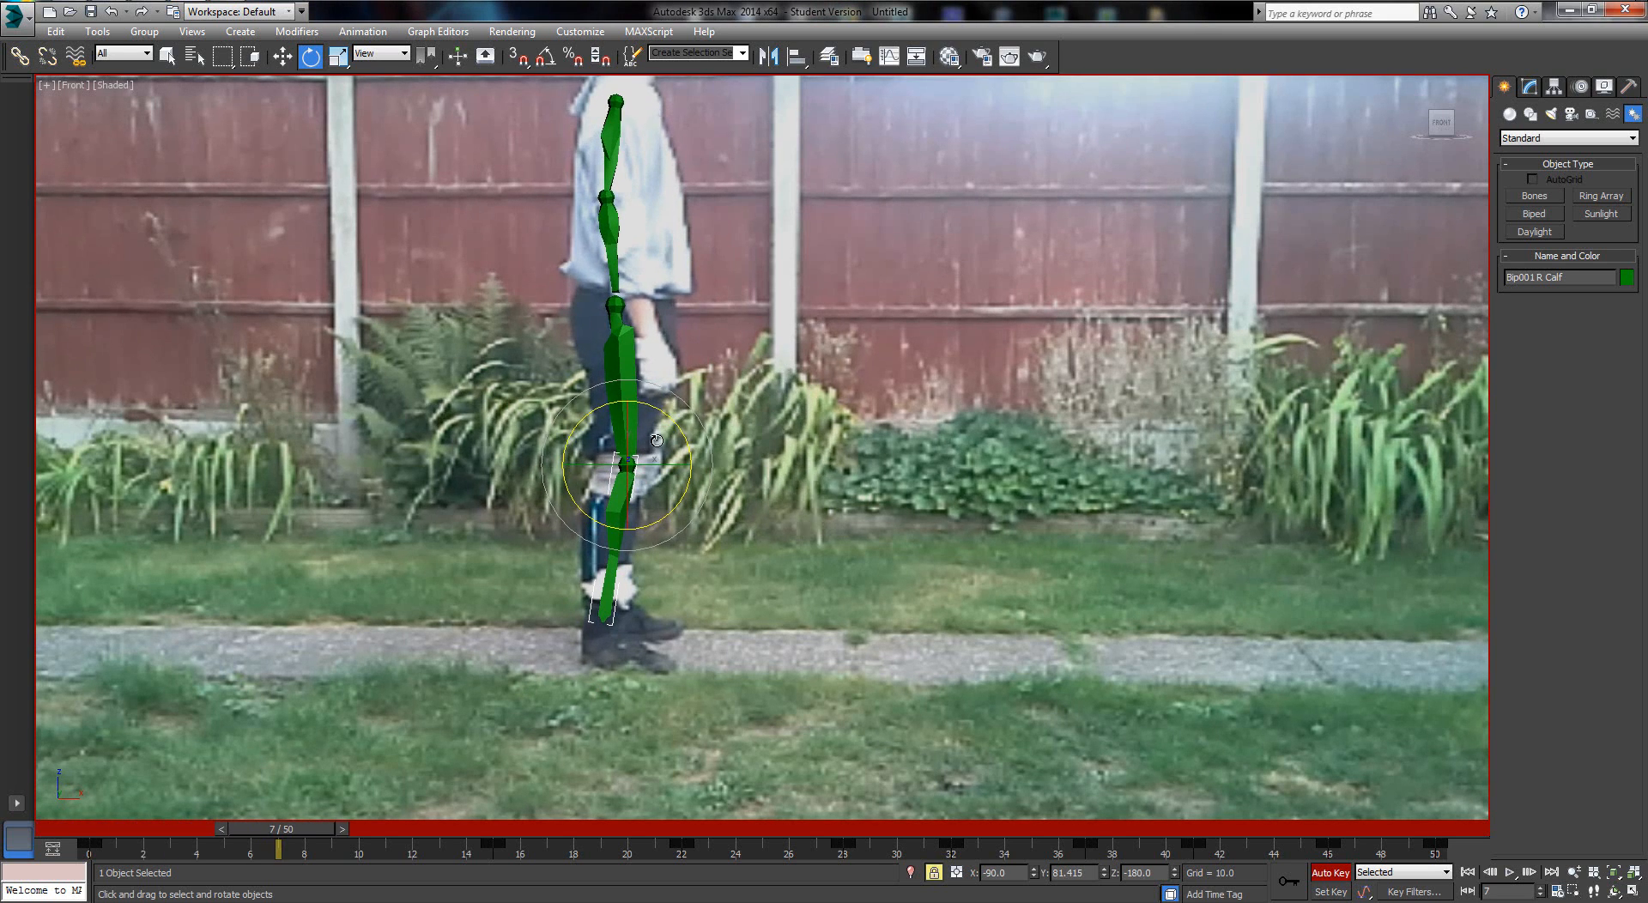
{"action": "key", "text": "period"}
{"action": "key", "text": "period"}
{"action": "key", "text": "period"}
{"action": "key", "text": "period"}
{"action": "key", "text": "period"}
{"action": "key", "text": "period"}
{"action": "key", "text": "period"}
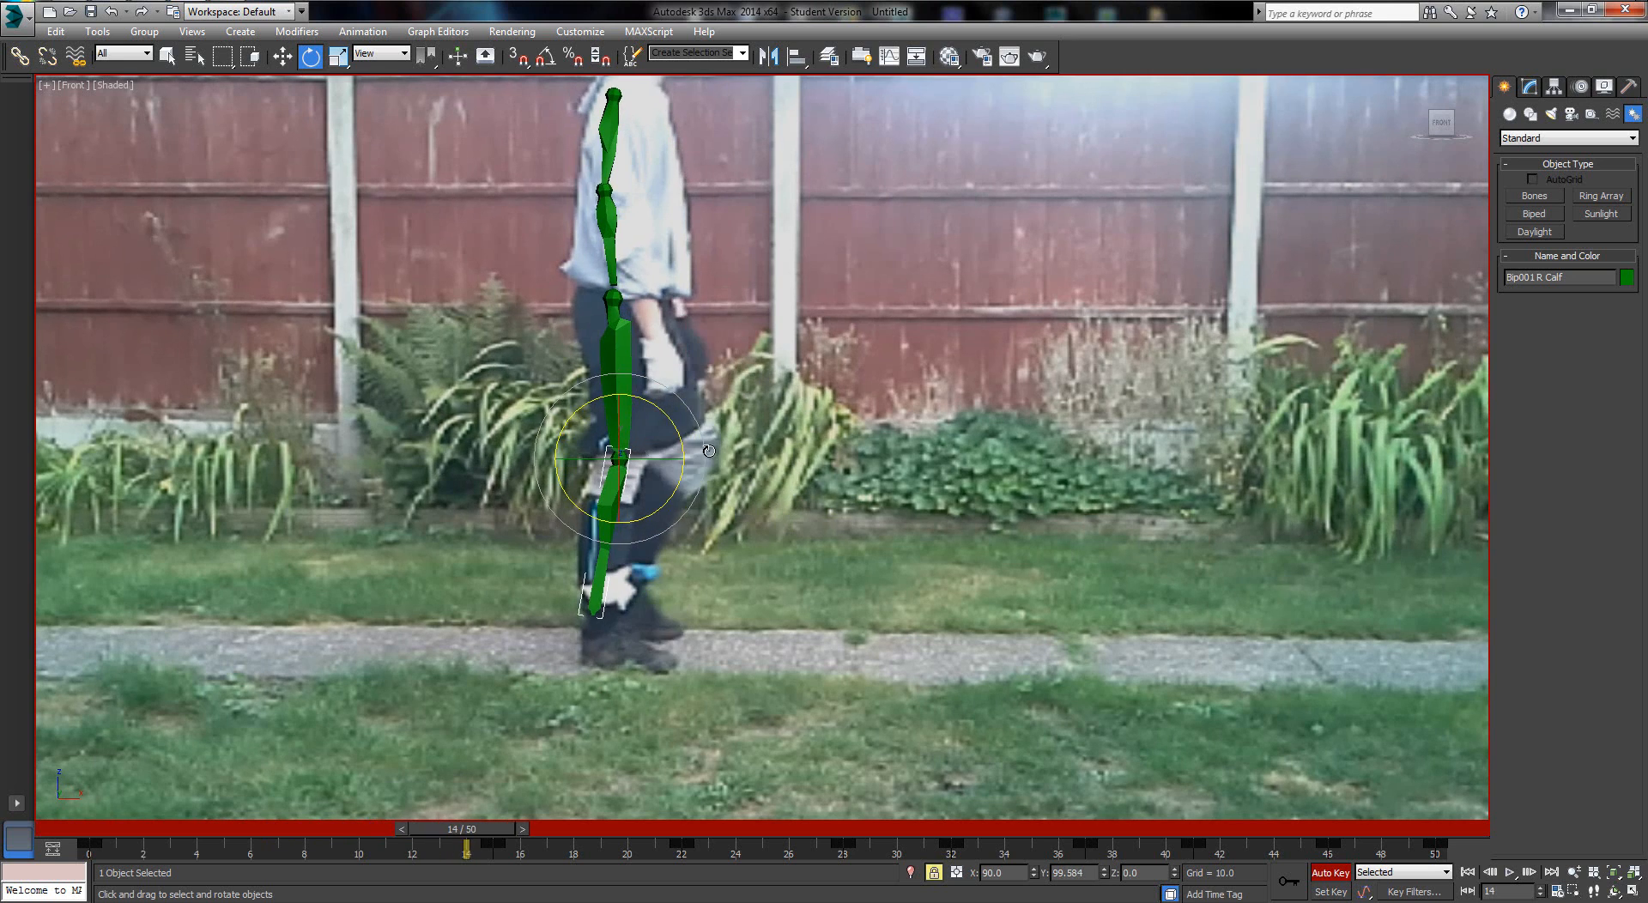
{"action": "left_click_drag", "start_coordinate": [680, 447], "coordinate": [671, 421]}
Advance to frame 22 and key the right calf rotated forward to line up with the rear shin
{"action": "key", "text": "period"}
{"action": "key", "text": "period"}
{"action": "key", "text": "period"}
{"action": "key", "text": "period"}
{"action": "key", "text": "period"}
{"action": "key", "text": "period"}
{"action": "key", "text": "period"}
{"action": "key", "text": "period"}
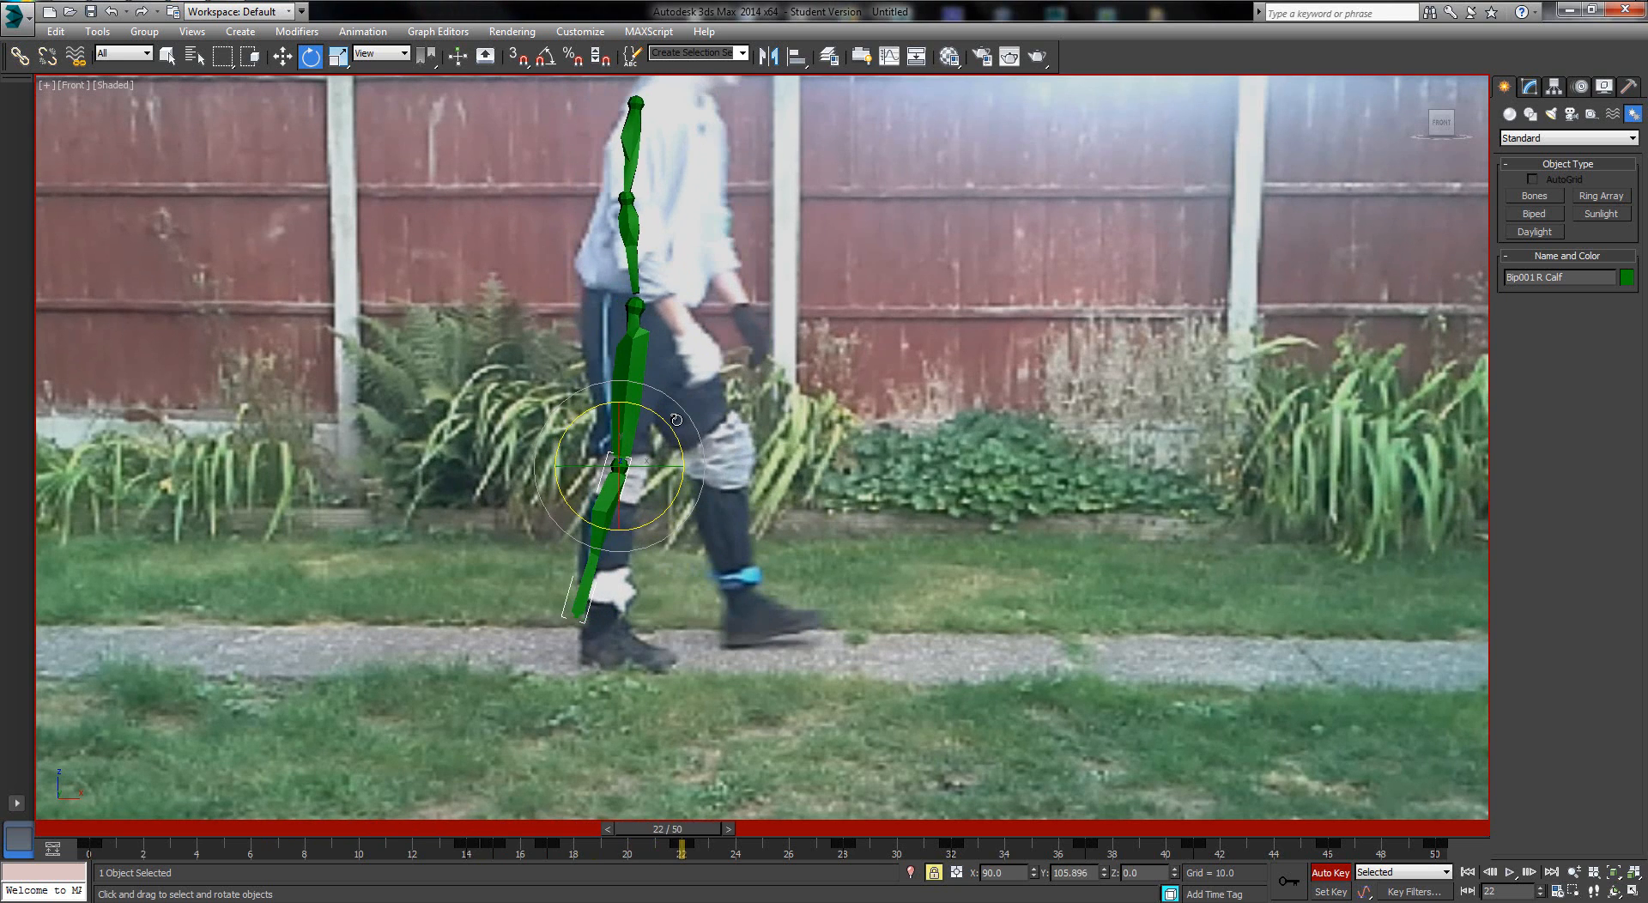
{"action": "left_click_drag", "start_coordinate": [681, 441], "coordinate": [678, 426]}
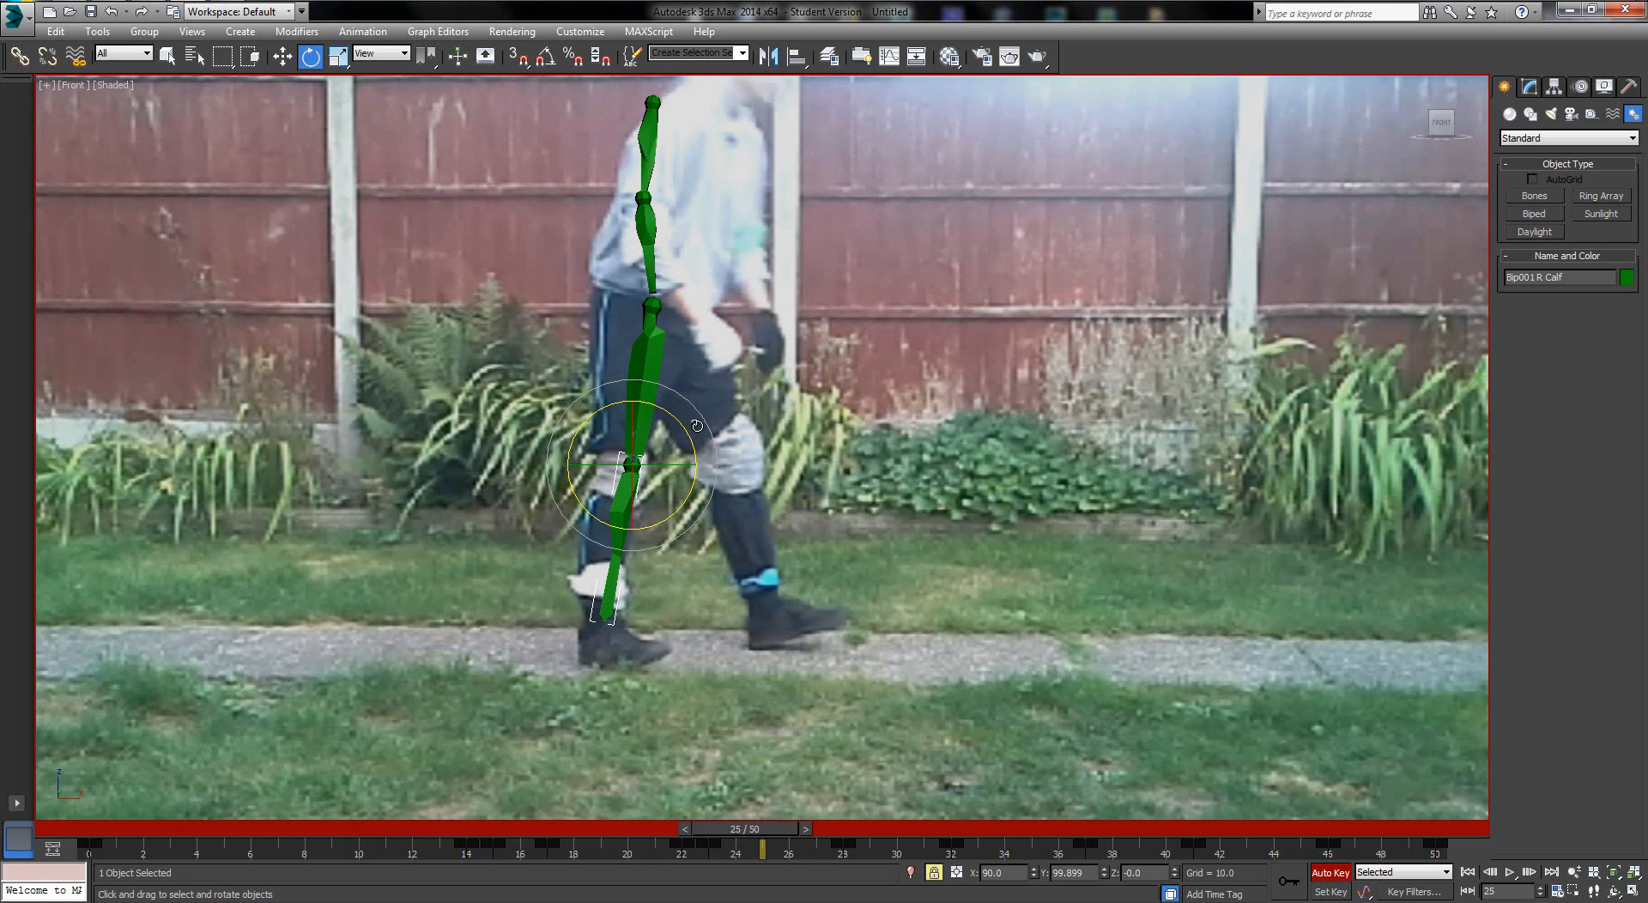
Advance to frame 27 and key the right calf rotated to about 107.8° in Y
{"action": "key", "text": "period"}
{"action": "key", "text": "period"}
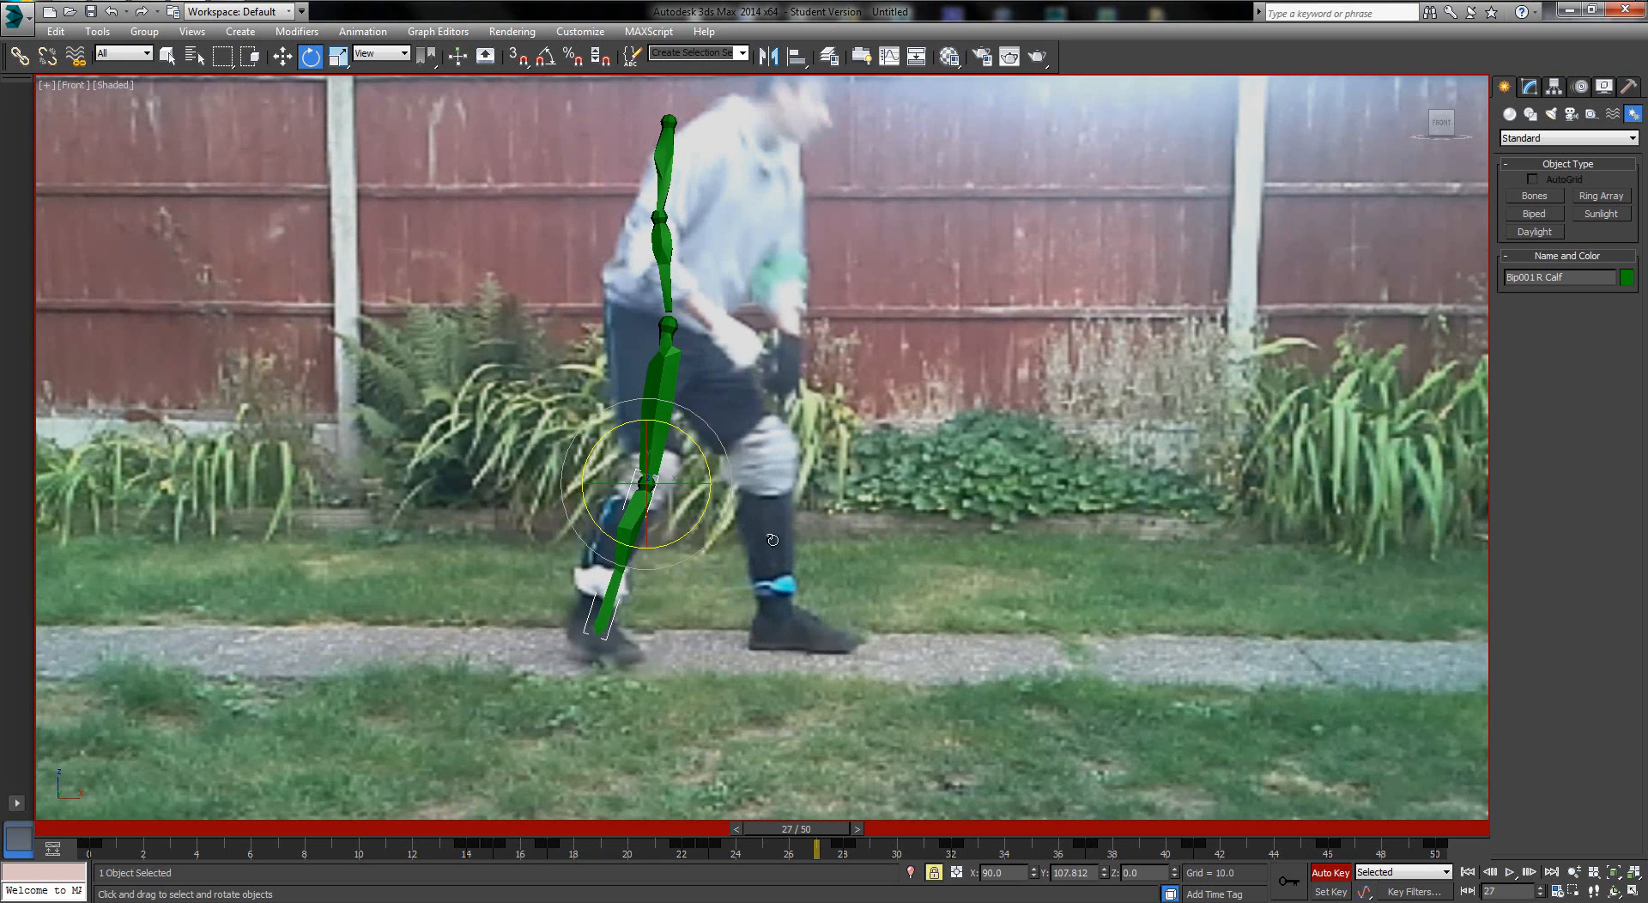
{"action": "left_click_drag", "start_coordinate": [701, 458], "coordinate": [769, 498]}
Advance to frame 31 and key the right calf folded back behind the knee, towards the trailing foot
{"action": "key", "text": "period"}
{"action": "key", "text": "period"}
{"action": "key", "text": "period"}
{"action": "key", "text": "period"}
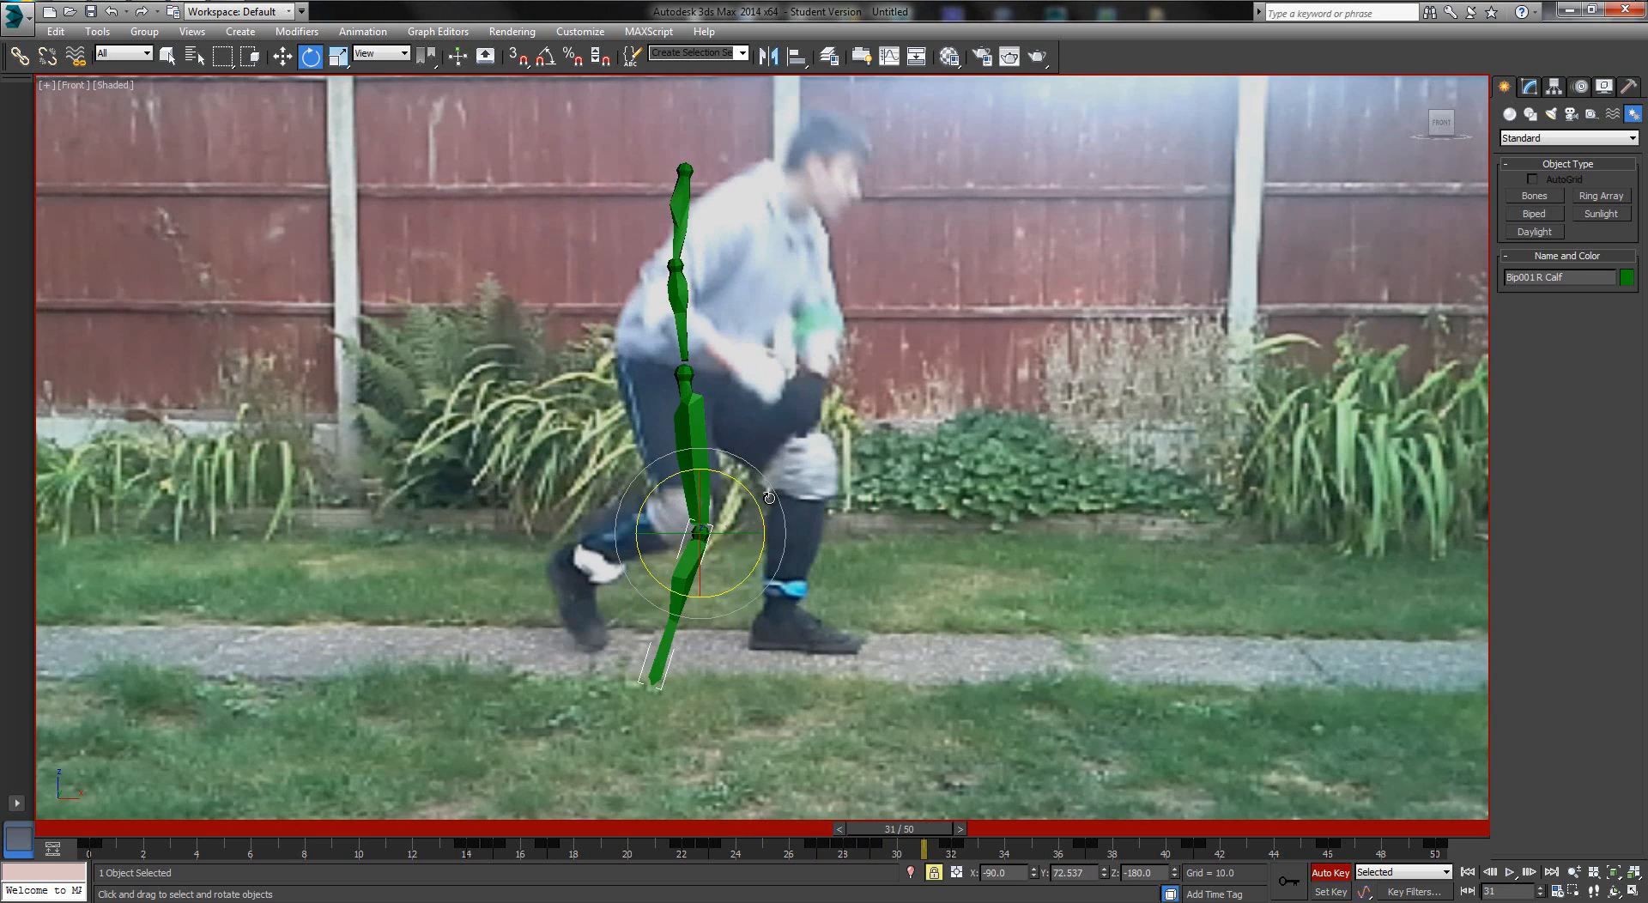
{"action": "key", "text": "comma"}
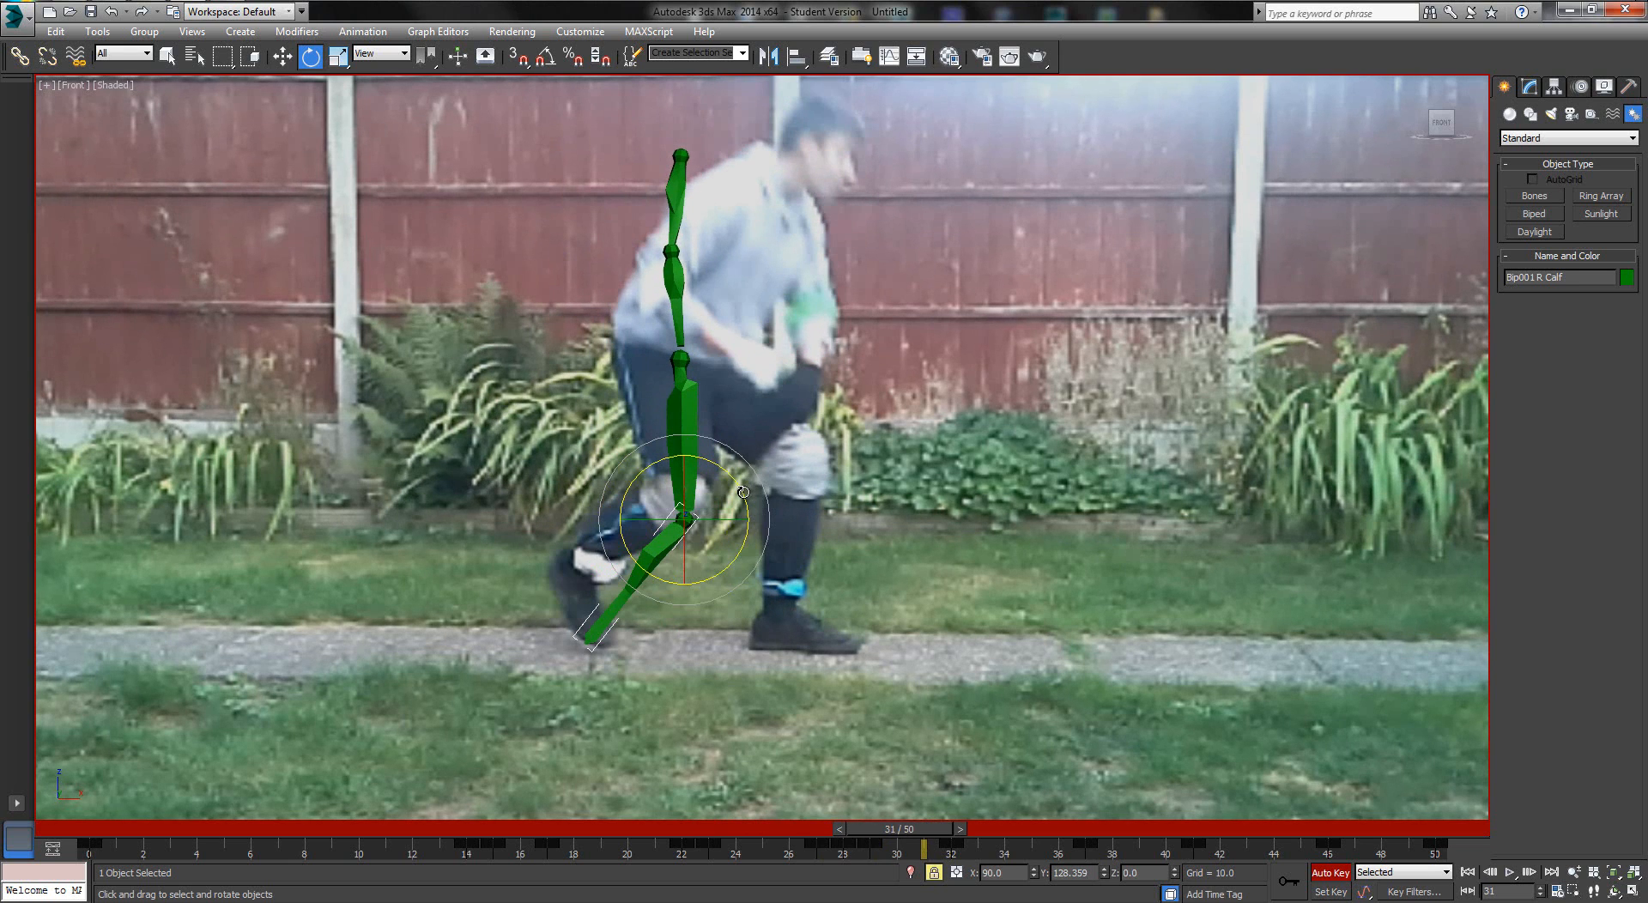
{"action": "key", "text": "period"}
{"action": "left_click_drag", "start_coordinate": [770, 505], "coordinate": [844, 568]}
Compare the right calf with the video between frames 28 and 32, and adjust its rotation at frame 28
{"action": "key", "text": "comma"}
{"action": "key", "text": "comma"}
{"action": "key", "text": "comma"}
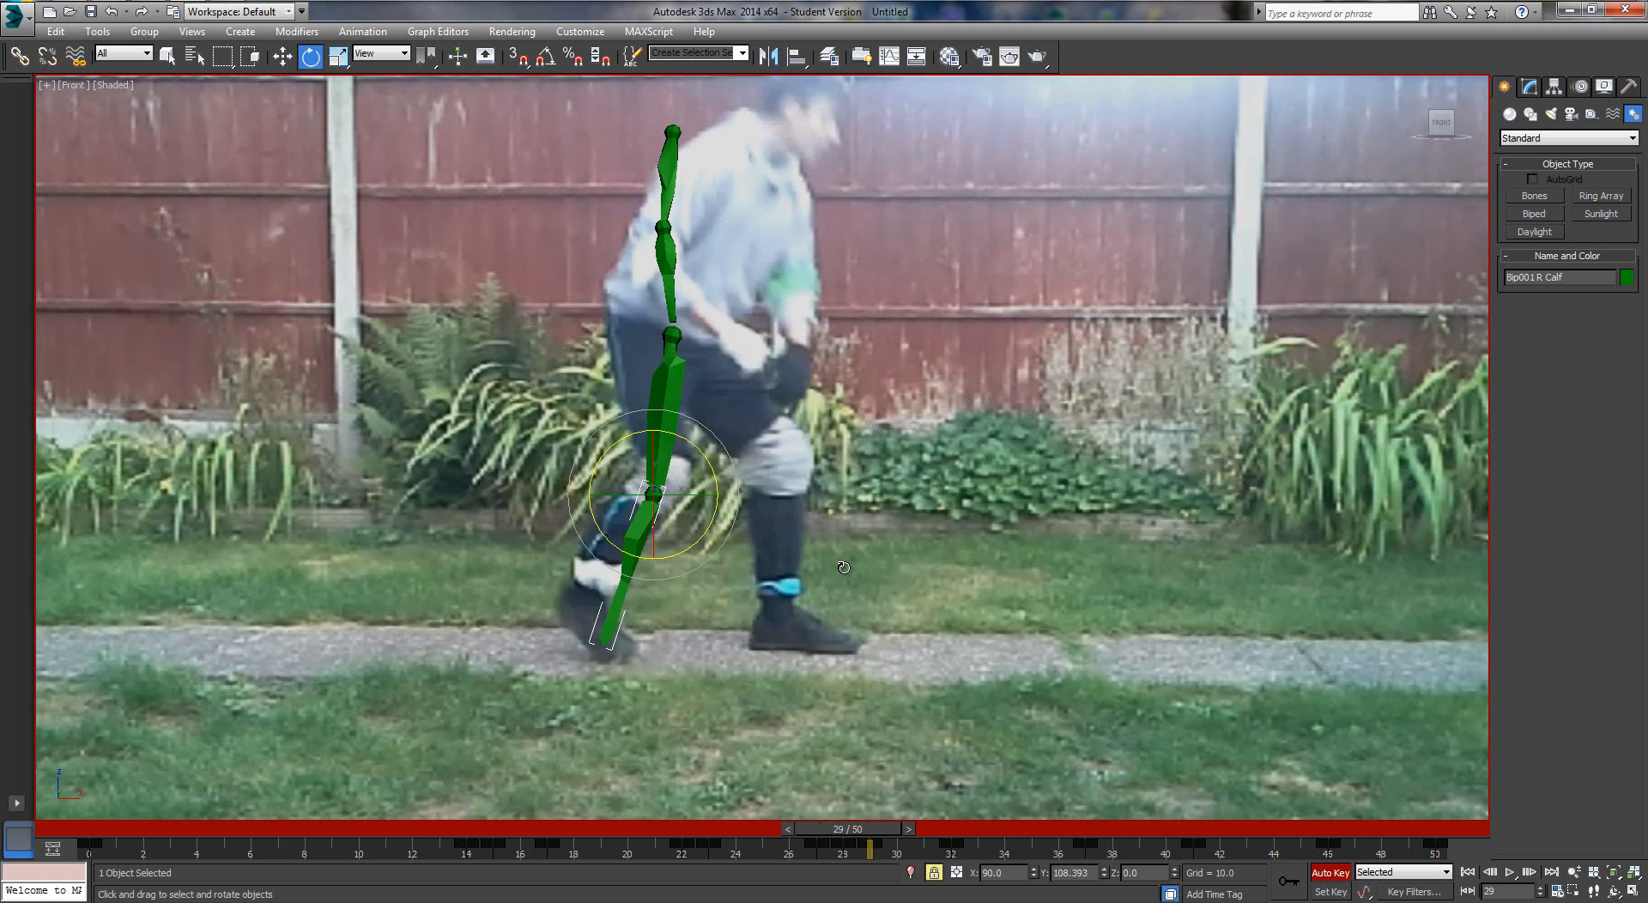
{"action": "key", "text": "period"}
{"action": "key", "text": "period"}
{"action": "key", "text": "period"}
{"action": "key", "text": "period"}
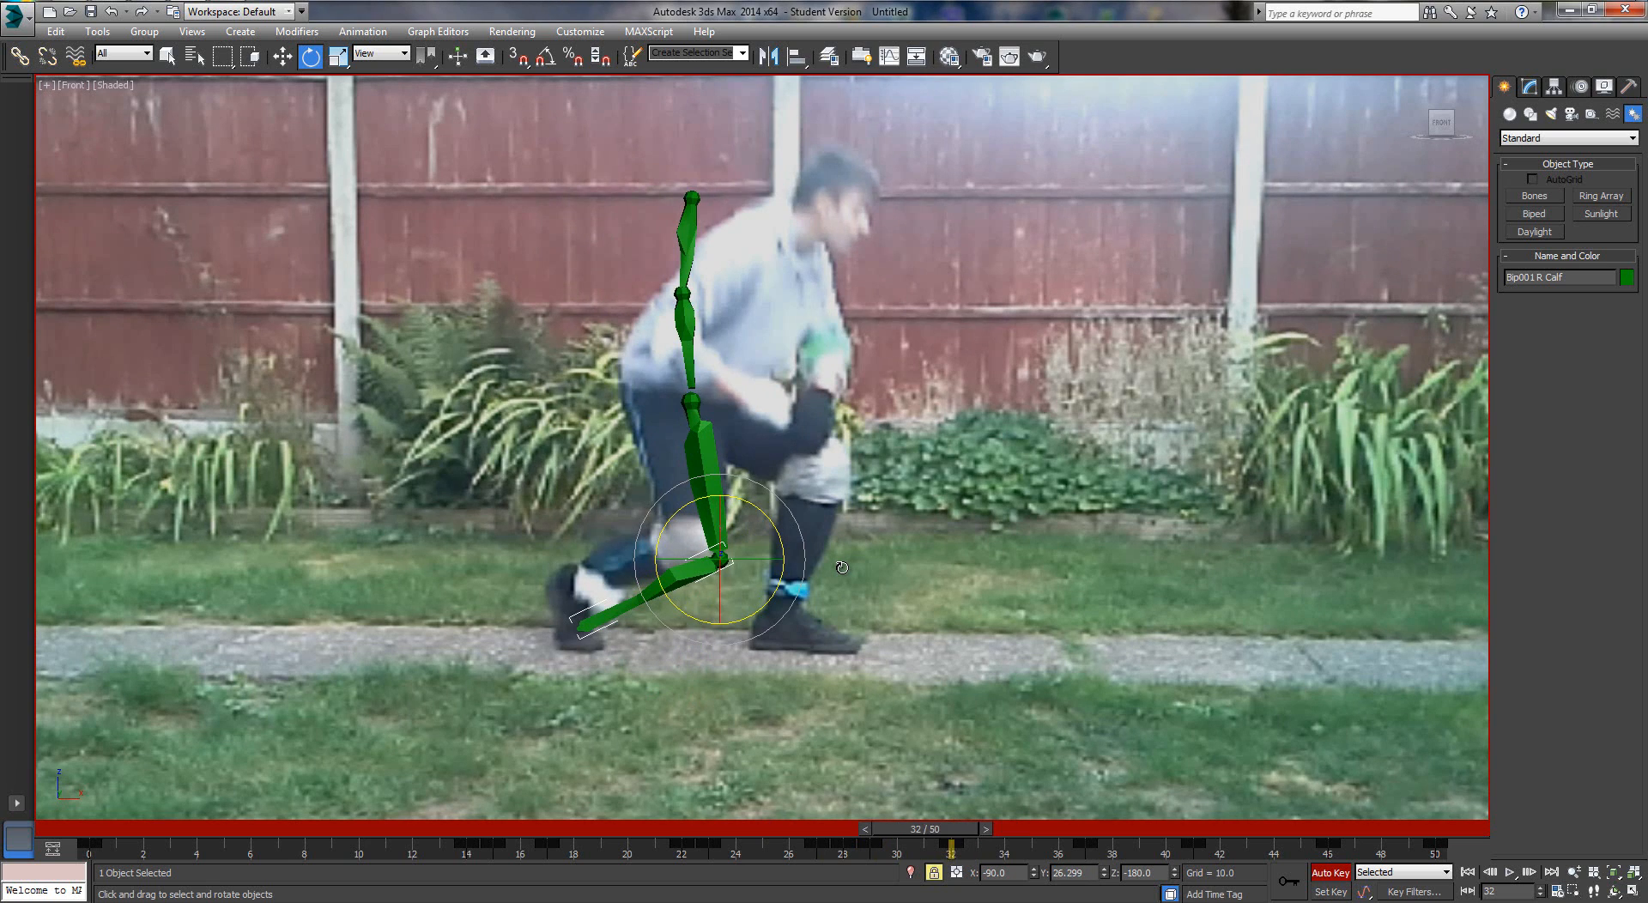
{"action": "key", "text": "comma"}
{"action": "key", "text": "comma"}
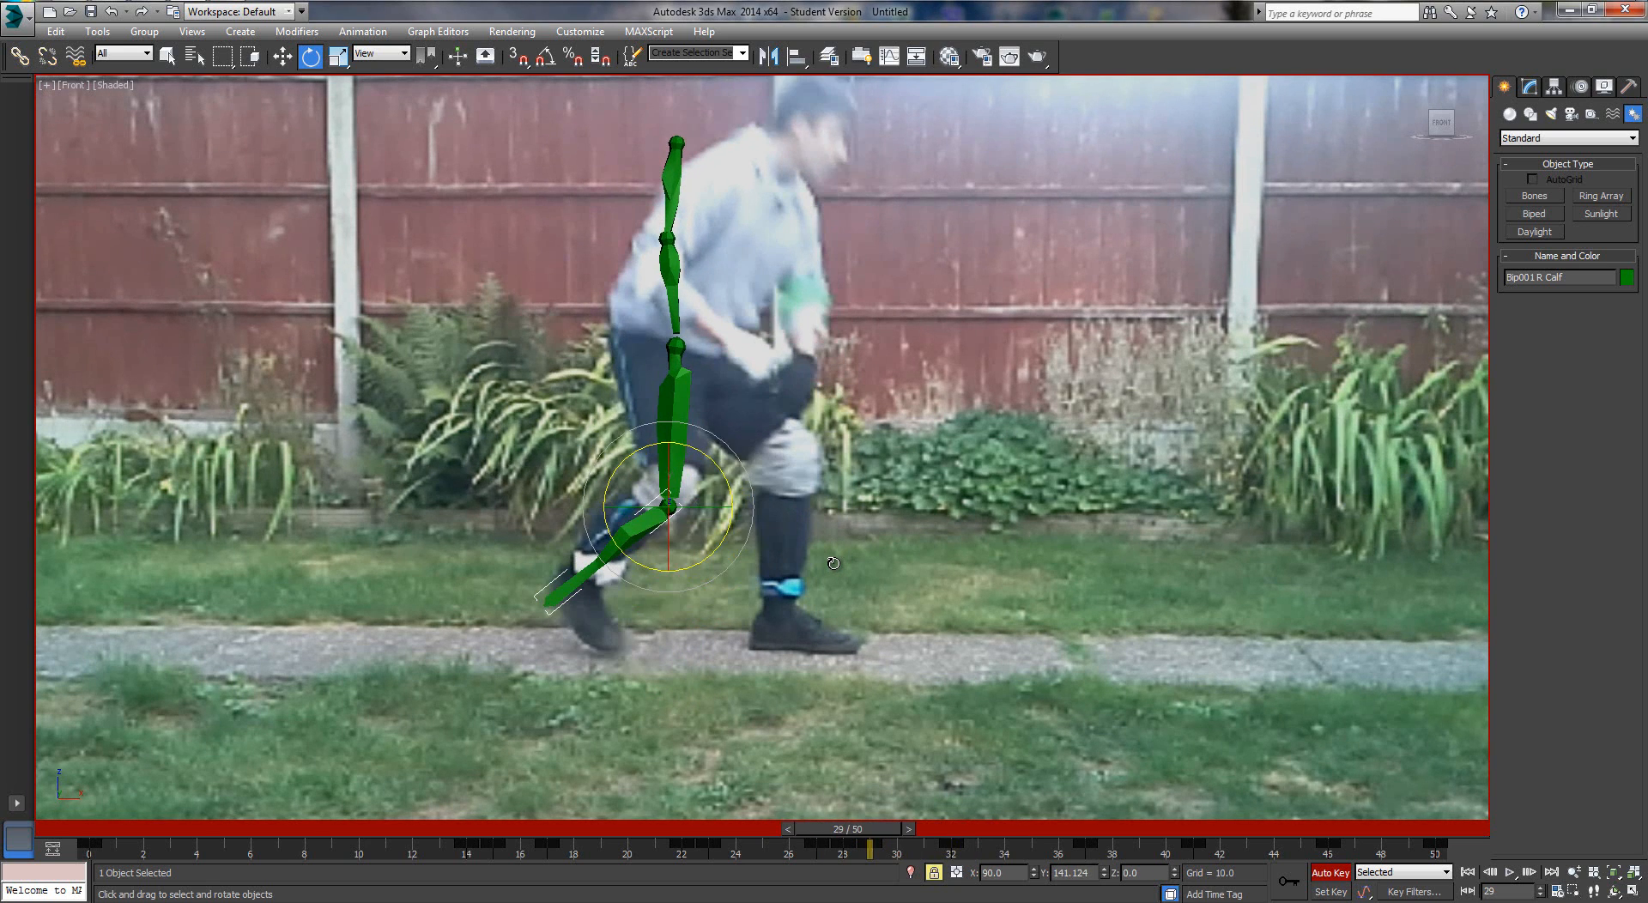
{"action": "key", "text": "comma"}
{"action": "key", "text": "period"}
{"action": "key", "text": "comma"}
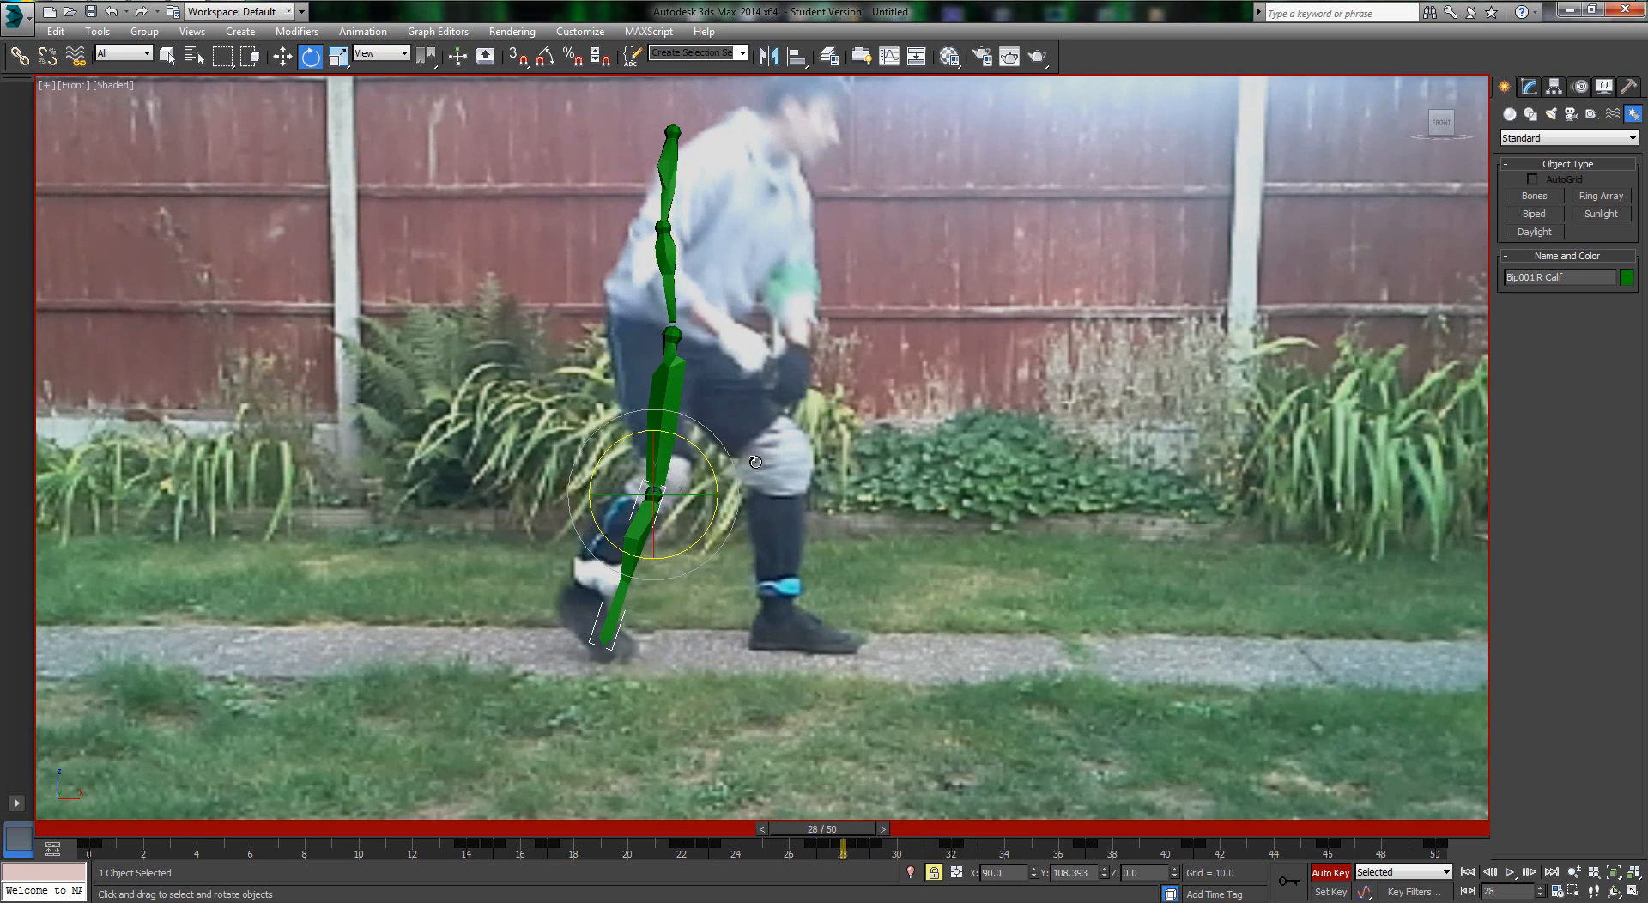
{"action": "key", "text": "period"}
{"action": "key", "text": "comma"}
{"action": "left_click_drag", "start_coordinate": [711, 463], "coordinate": [721, 468]}
Advance to frame 36 and key the right calf rotated to about 1.9° in Y, along the lowered shin
{"action": "key", "text": "period"}
{"action": "key", "text": "period"}
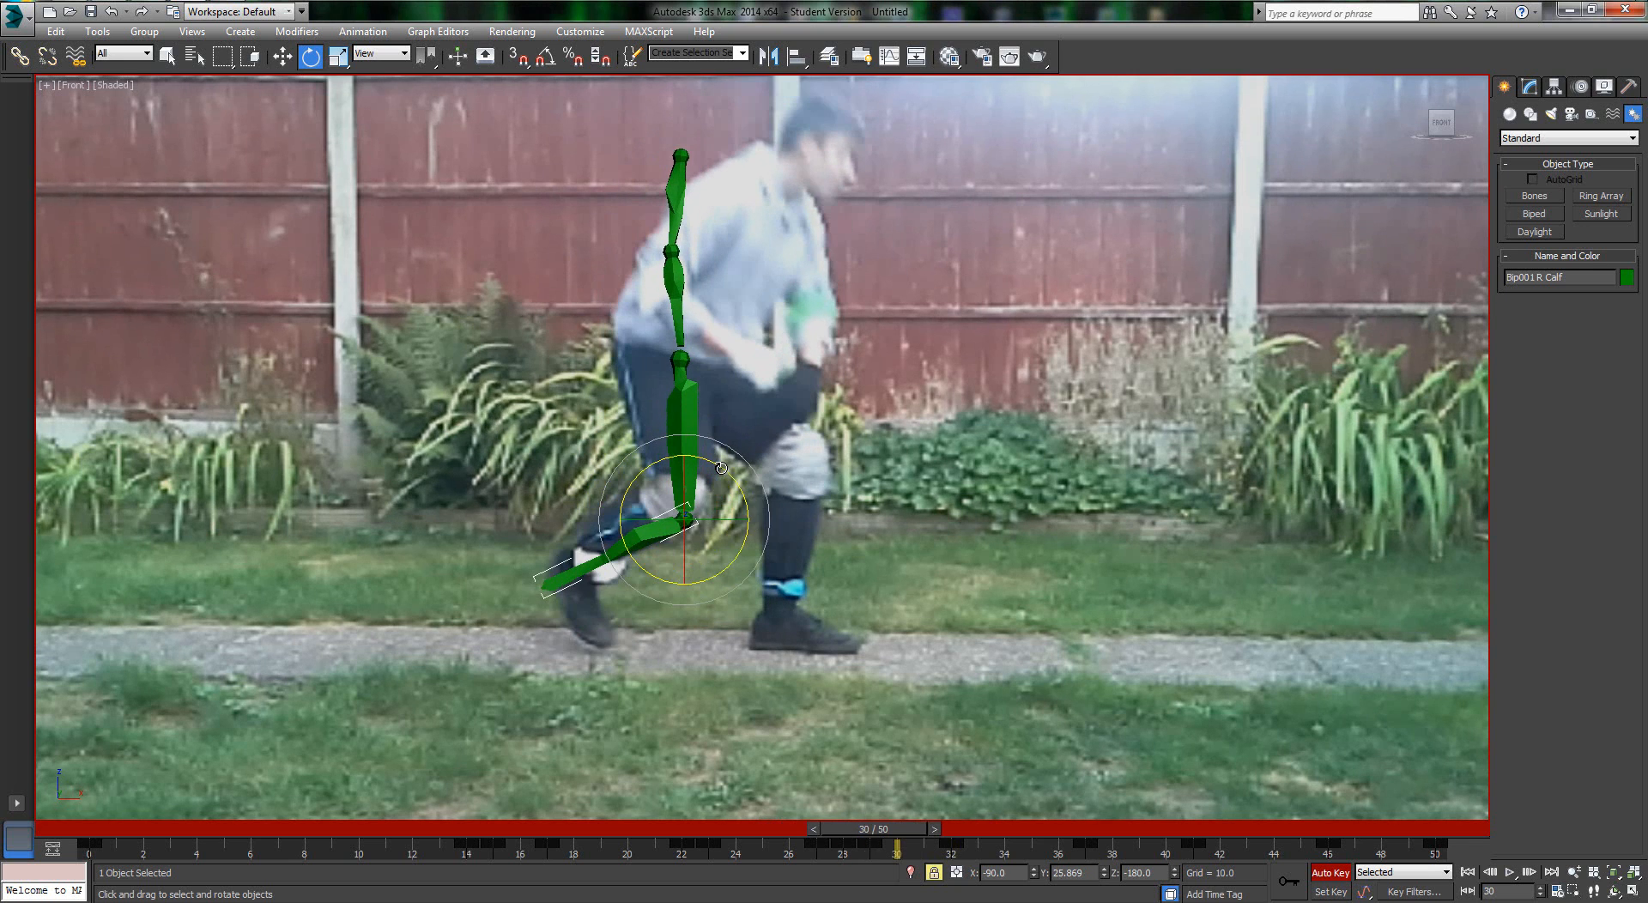
{"action": "key", "text": "period"}
{"action": "key", "text": "period"}
{"action": "key", "text": "period"}
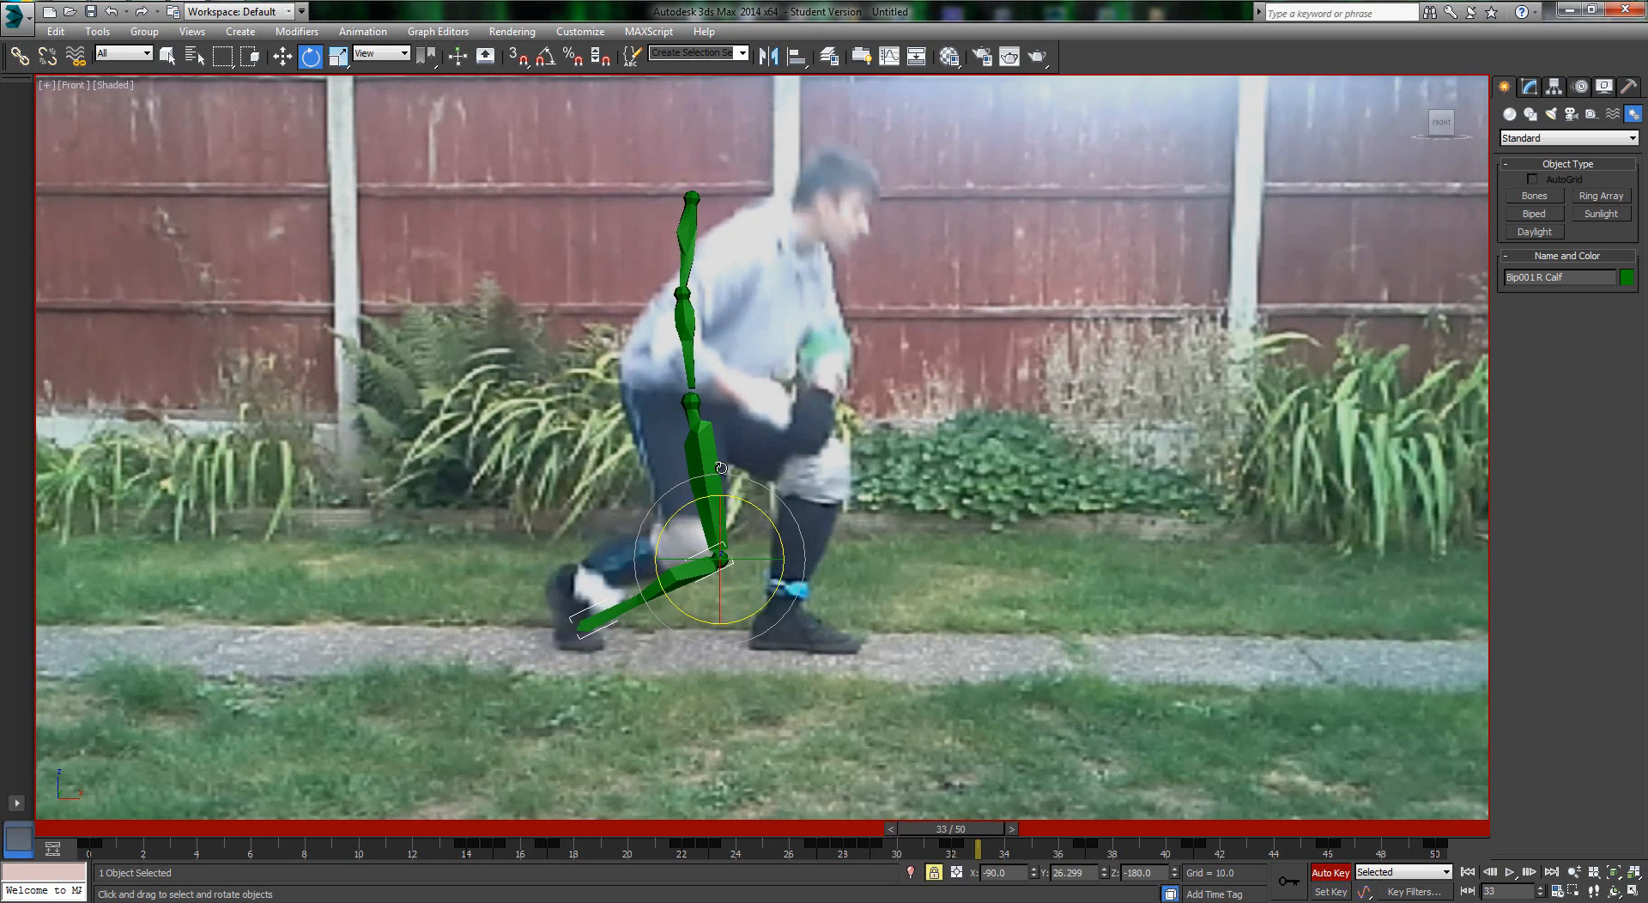
{"action": "key", "text": "period"}
{"action": "key", "text": "period"}
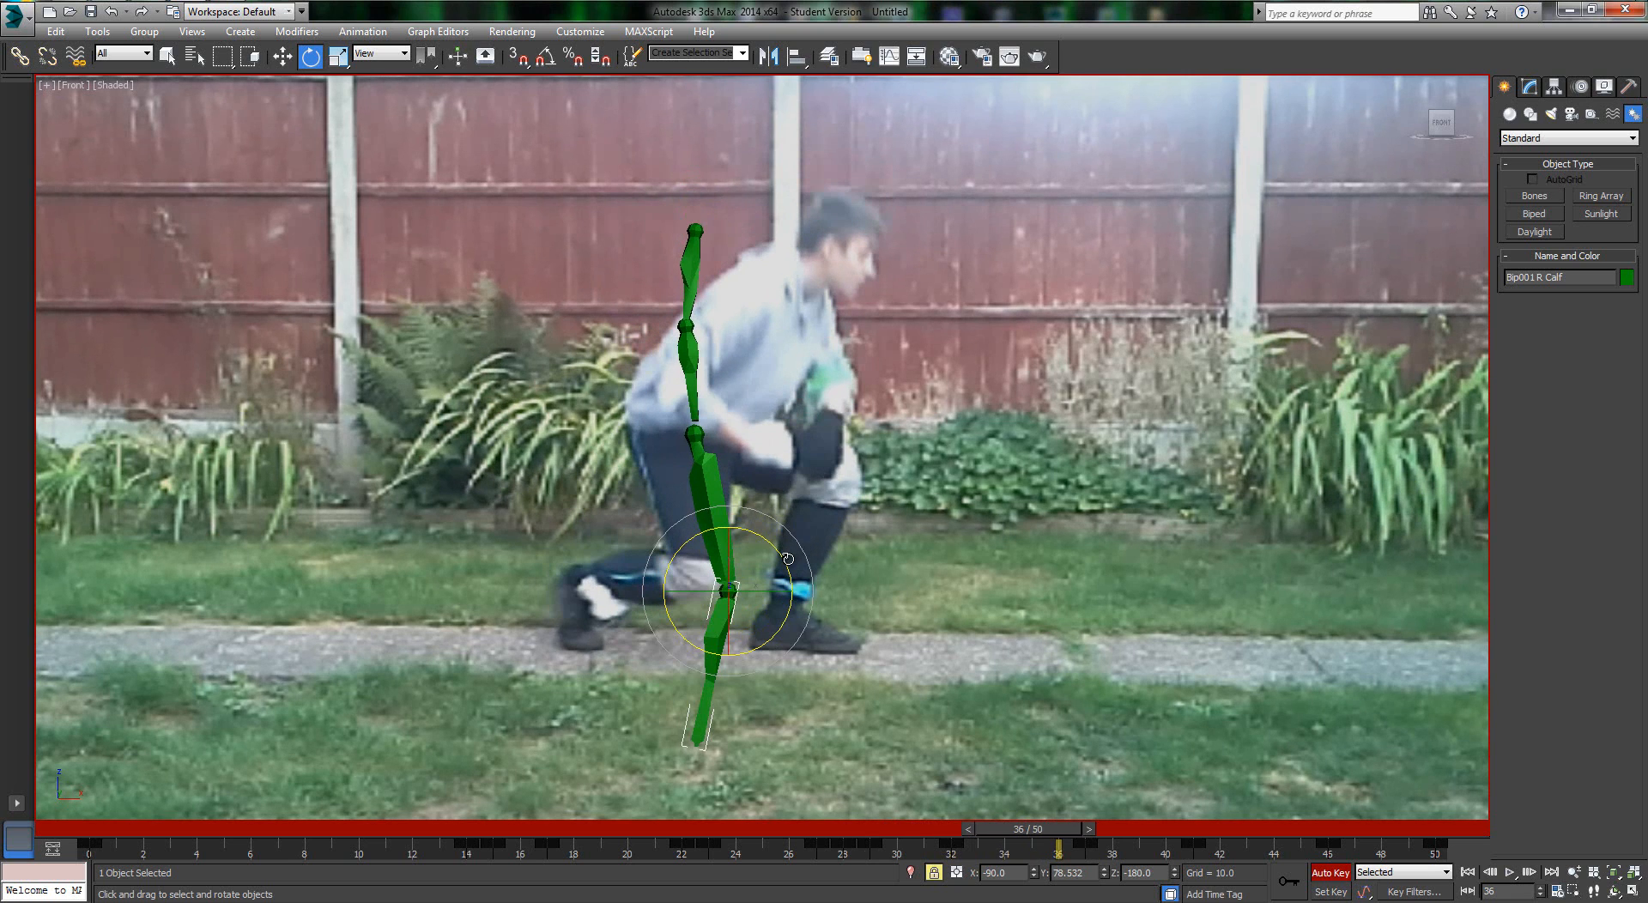
{"action": "left_click_drag", "start_coordinate": [785, 558], "coordinate": [799, 637]}
Key the right calf at frames 37 and 38 to follow the shin, rotating it up about 25° at frame 38
{"action": "key", "text": "period"}
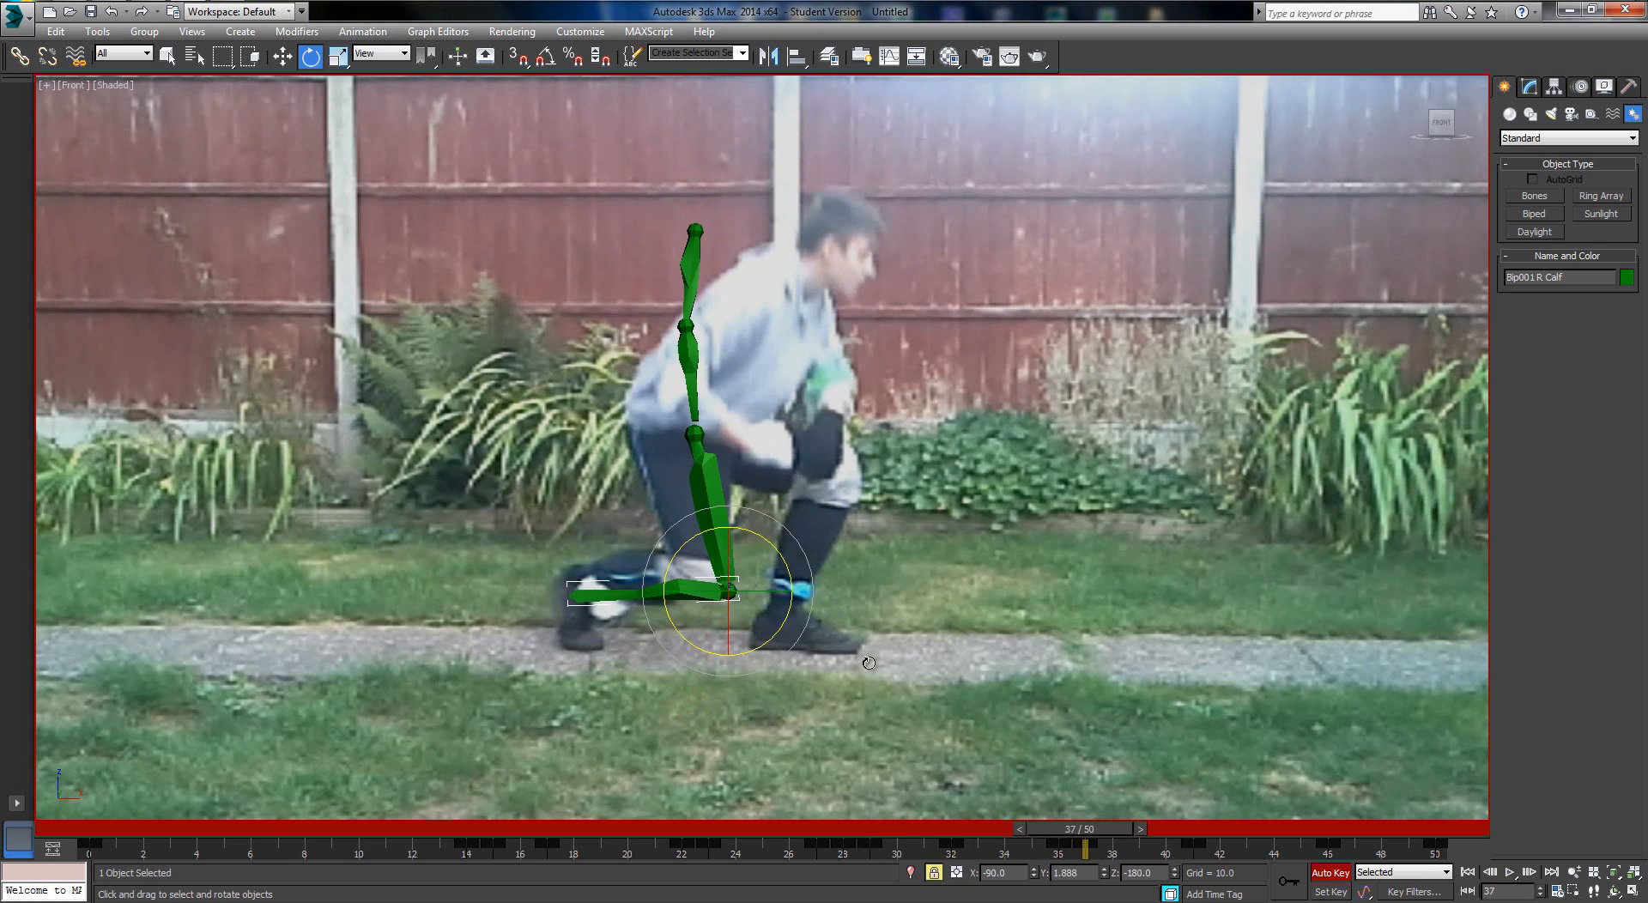
{"action": "left_click_drag", "start_coordinate": [780, 562], "coordinate": [840, 666]}
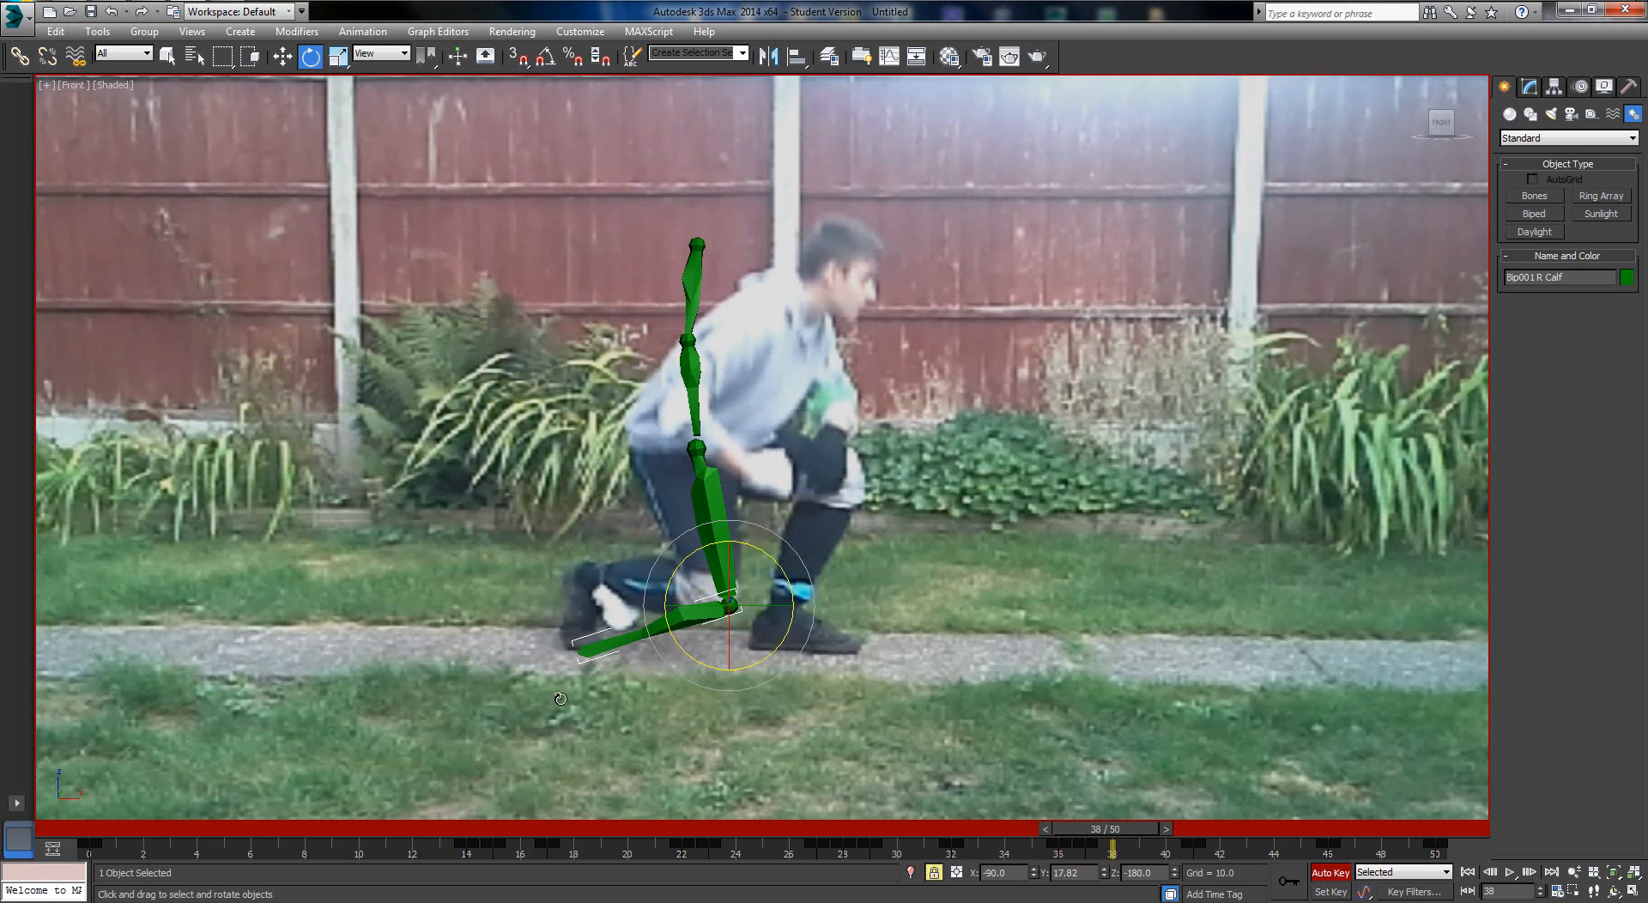
{"action": "left_click_drag", "start_coordinate": [785, 574], "coordinate": [824, 603]}
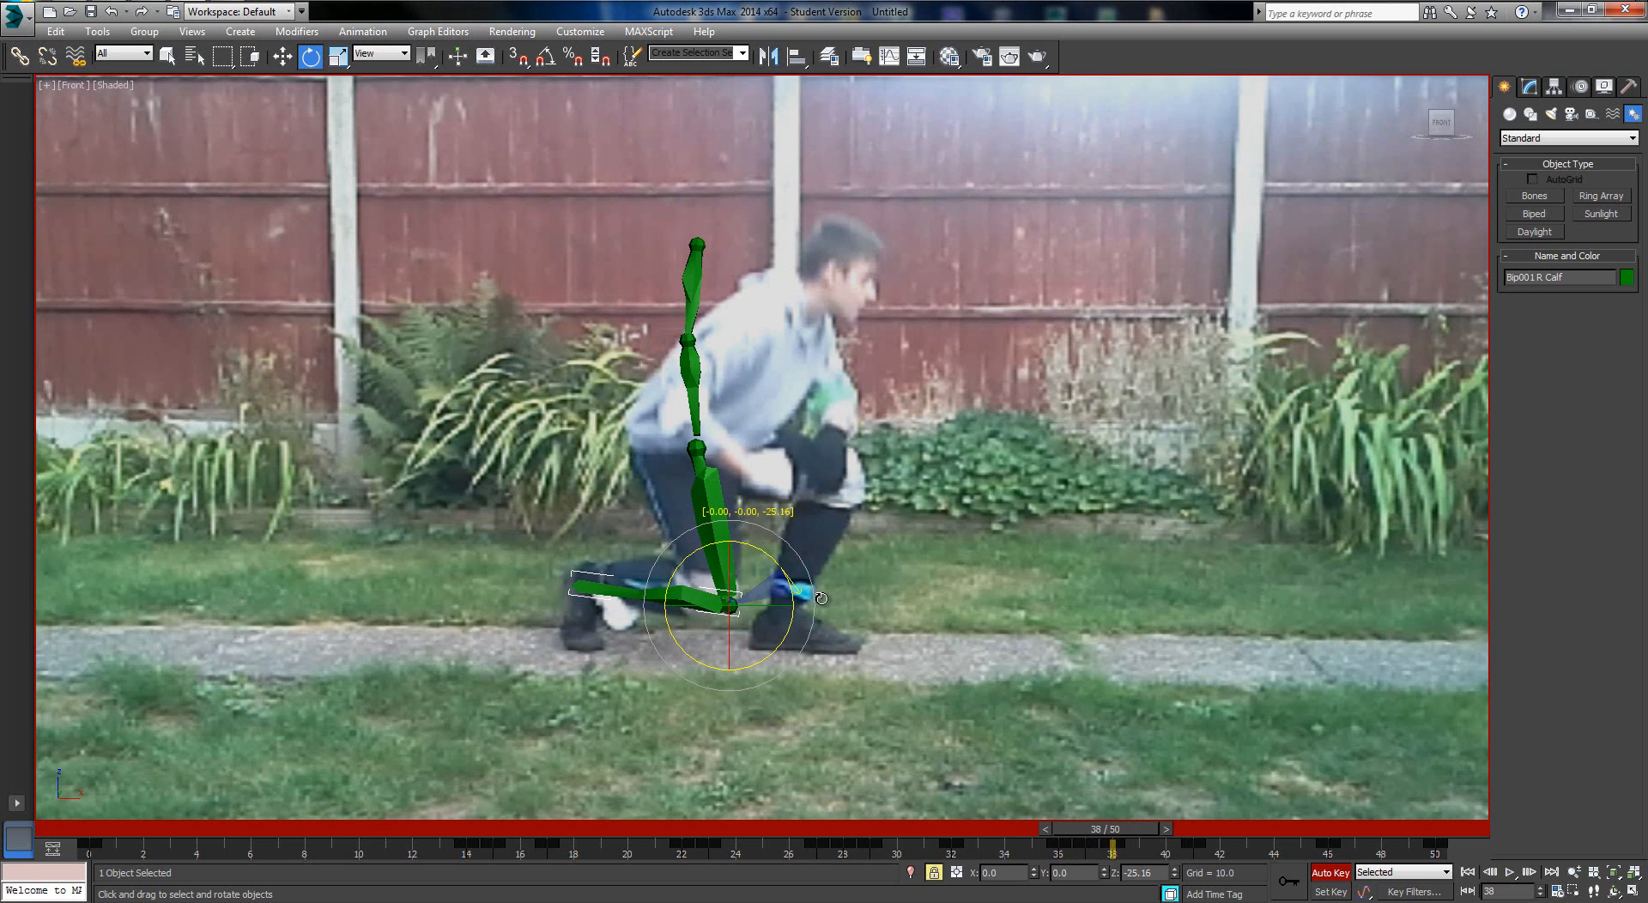
Advance to frame 41 and key the right calf rotated to about 0° in Y, level behind the knee
{"action": "left_click", "coordinate": [1165, 828]}
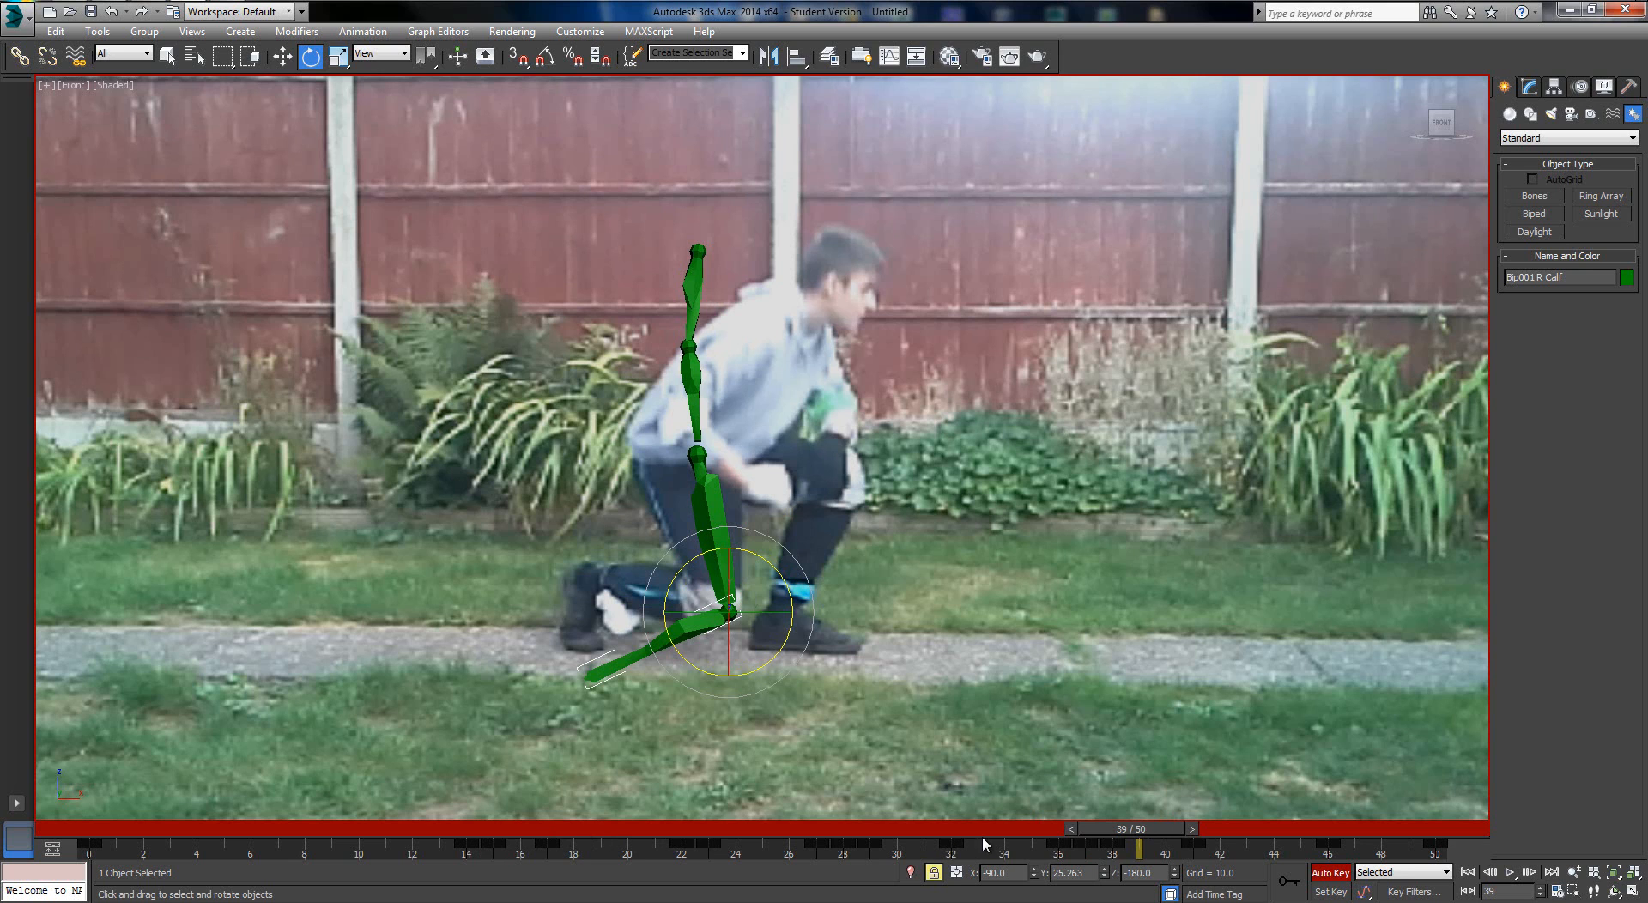
{"action": "key", "text": "period"}
{"action": "key", "text": "period"}
{"action": "left_click_drag", "start_coordinate": [785, 598], "coordinate": [893, 751]}
Advance to frame 44 and key the right calf rotated upwards behind the knee to match the video's shin
{"action": "key", "text": "period"}
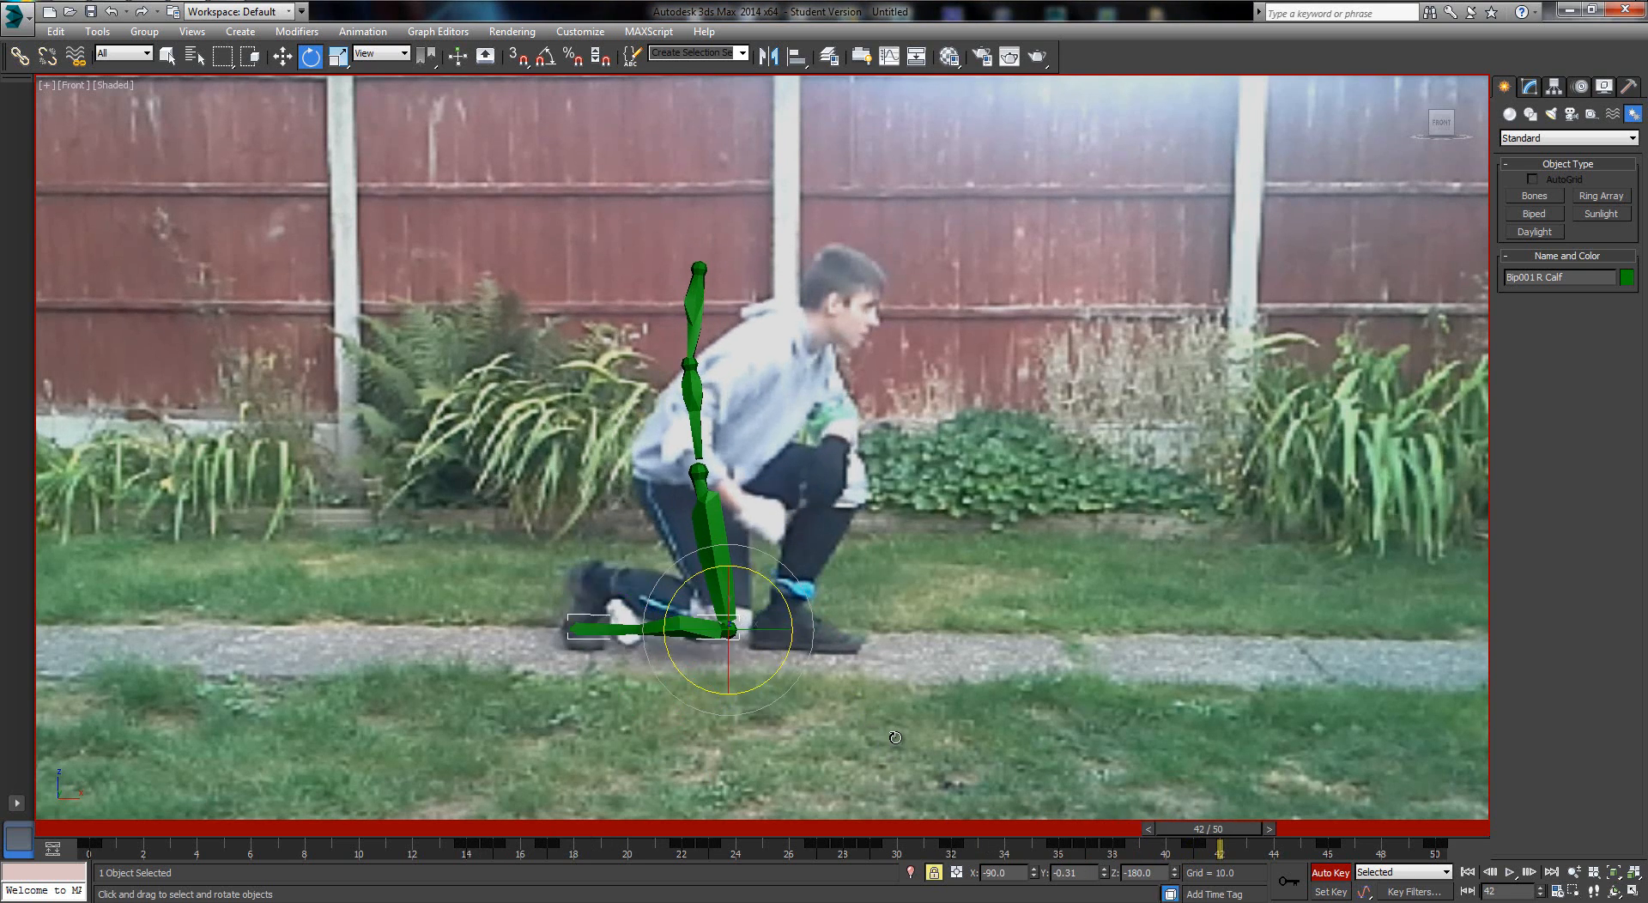
{"action": "key", "text": "period"}
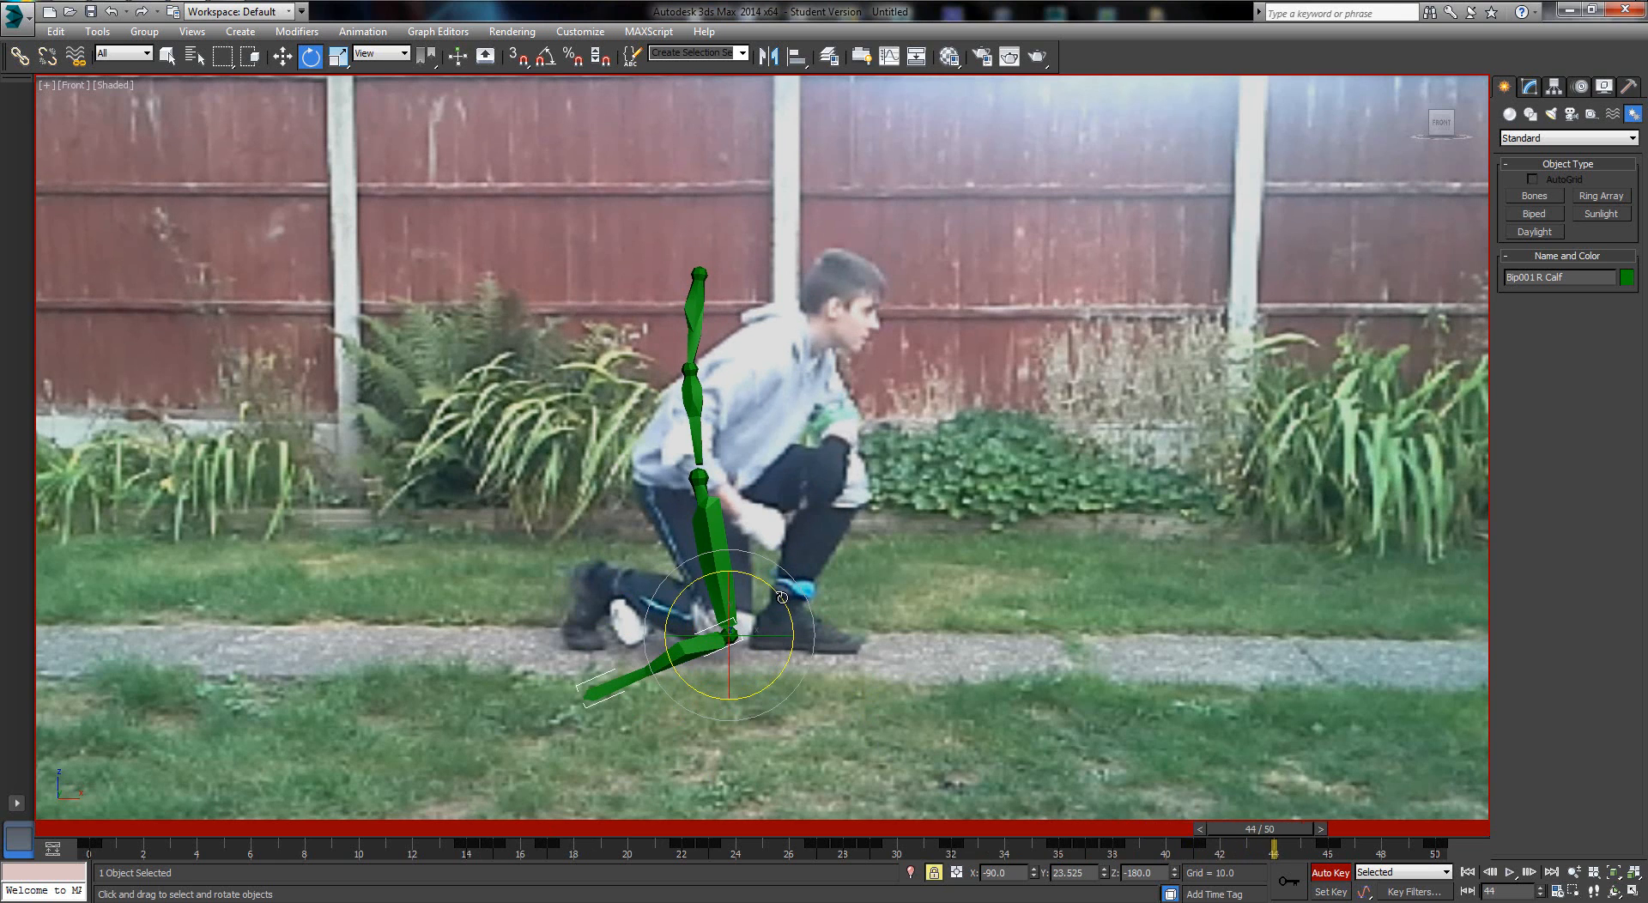
{"action": "key", "text": "period"}
{"action": "left_click_drag", "start_coordinate": [782, 597], "coordinate": [923, 752]}
Advance to frame 50 and key the right calf's final kneeling rotation at about -25.2° in Y
{"action": "key", "text": "period"}
{"action": "key", "text": "period"}
{"action": "key", "text": "period"}
{"action": "key", "text": "period"}
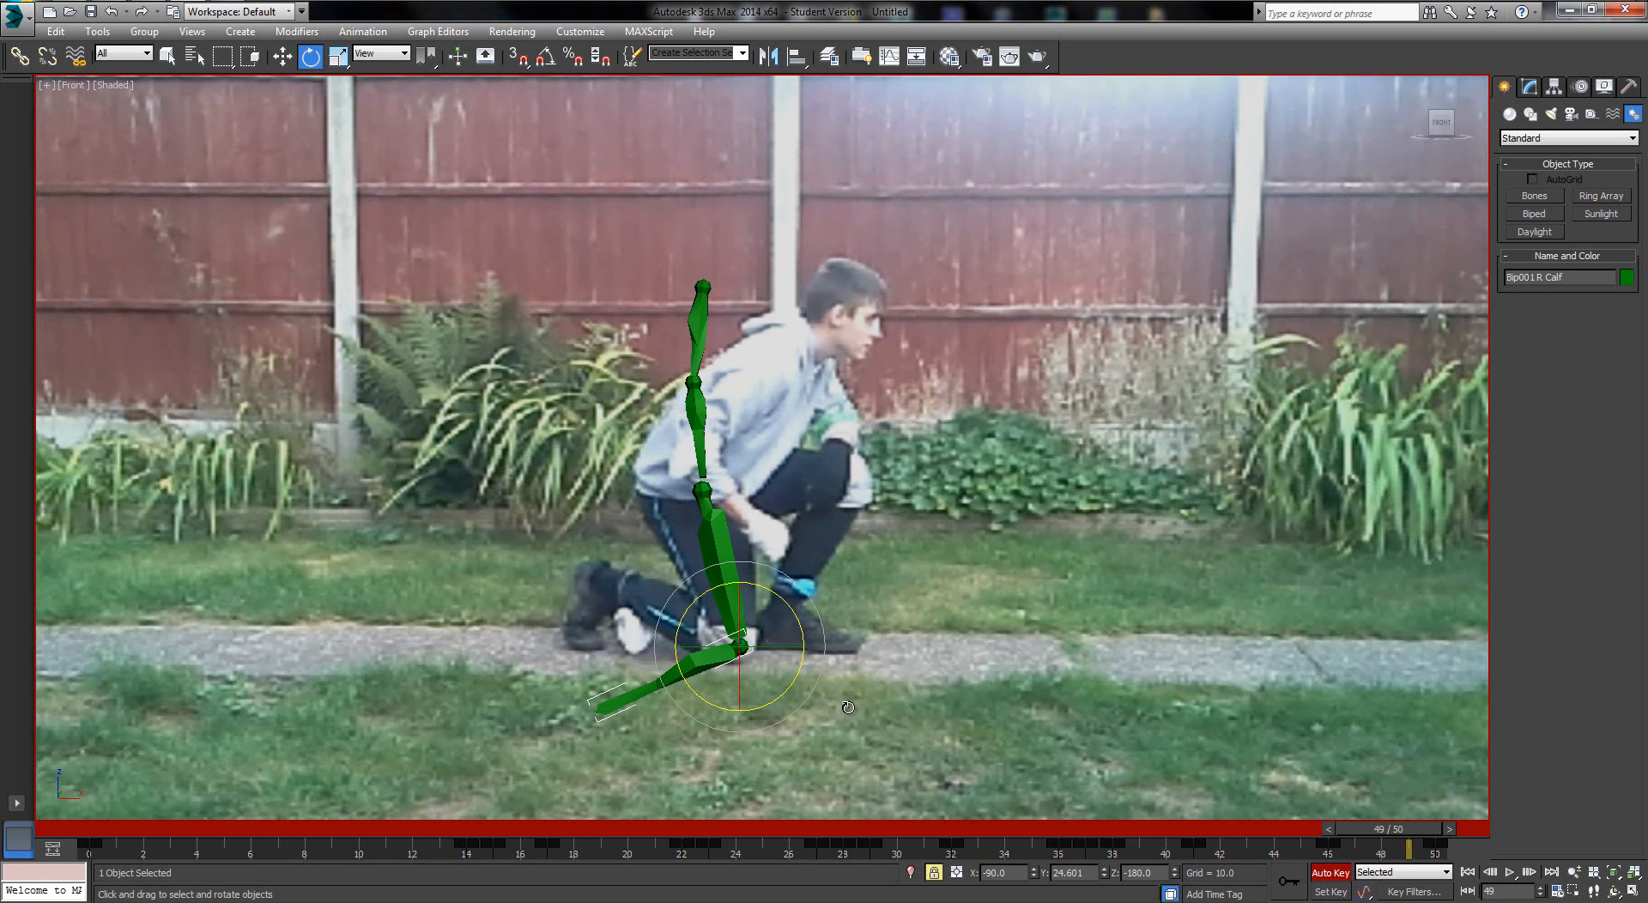
{"action": "left_click_drag", "start_coordinate": [782, 598], "coordinate": [926, 743]}
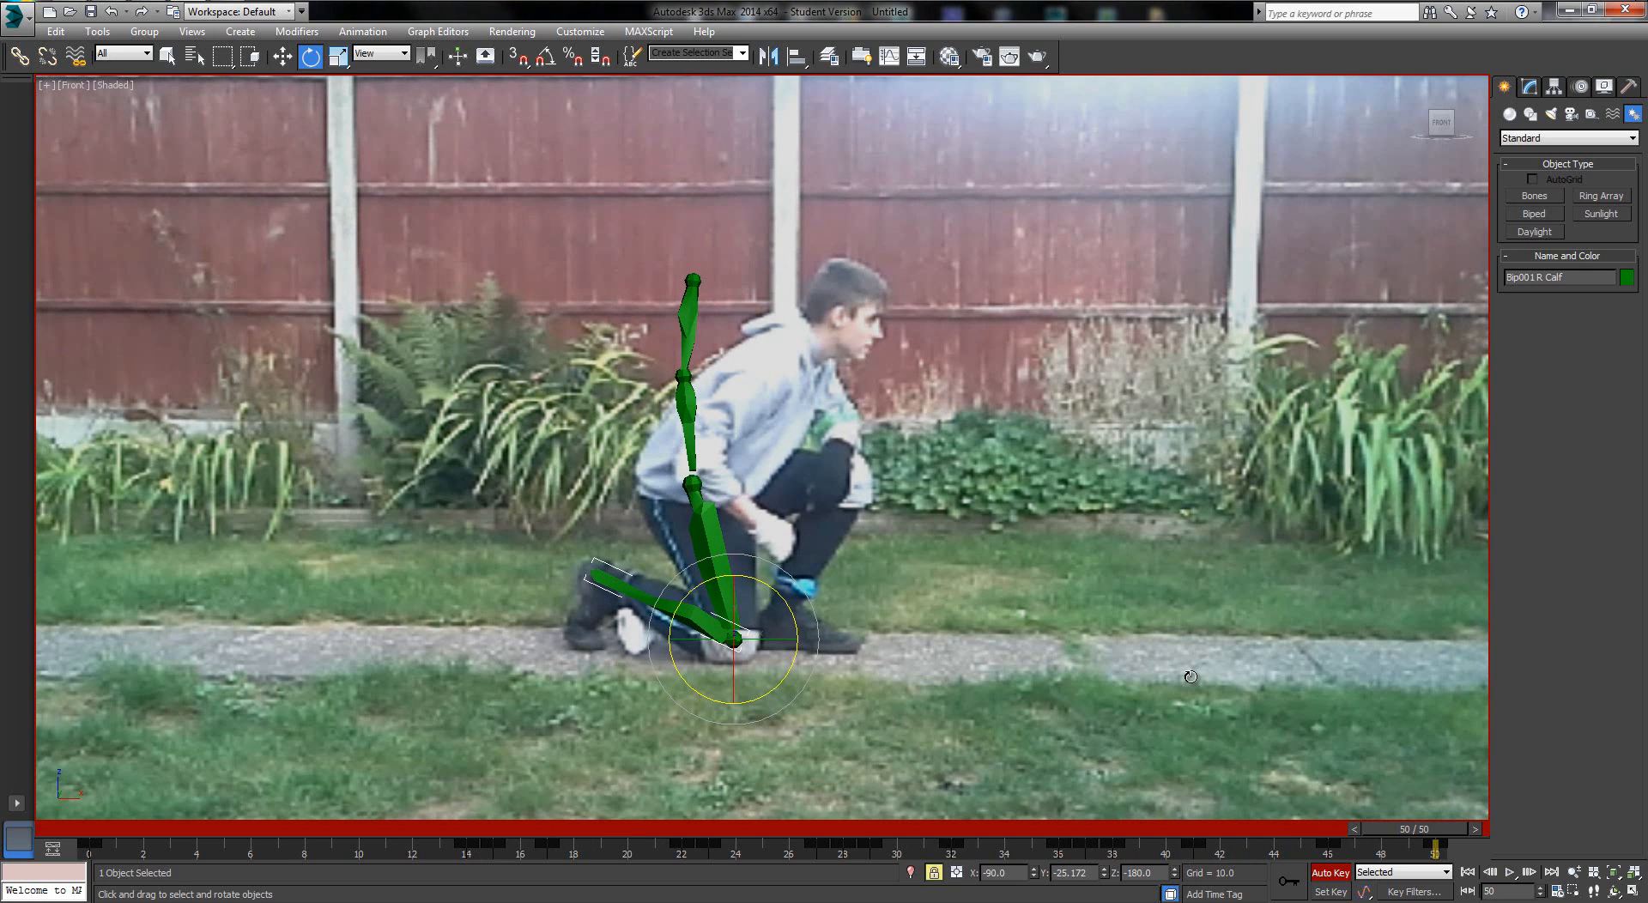
Turn off Auto Key, clear the selection and unfreeze all objects
{"action": "left_click", "coordinate": [1140, 543]}
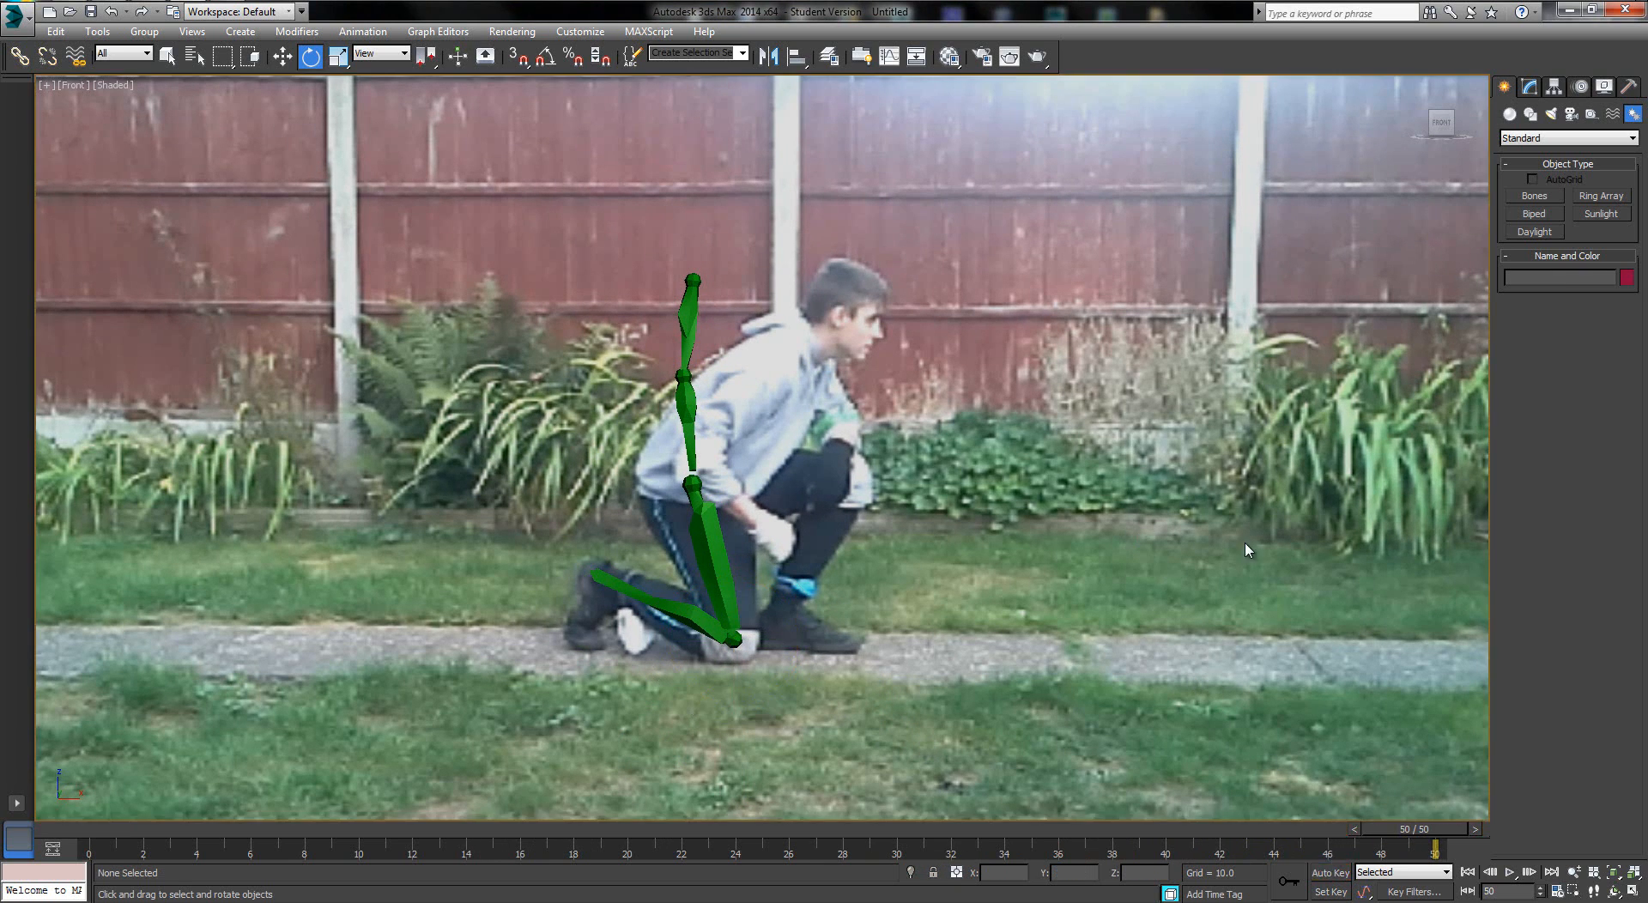
{"action": "scroll", "coordinate": [1245, 550], "scroll_direction": "down", "scroll_amount": 3}
{"action": "right_click", "coordinate": [1242, 537]}
{"action": "left_click", "coordinate": [1306, 421]}
Delete the video reference plane, then play back and scrub the leg animation on its own
{"action": "left_click", "coordinate": [1347, 601]}
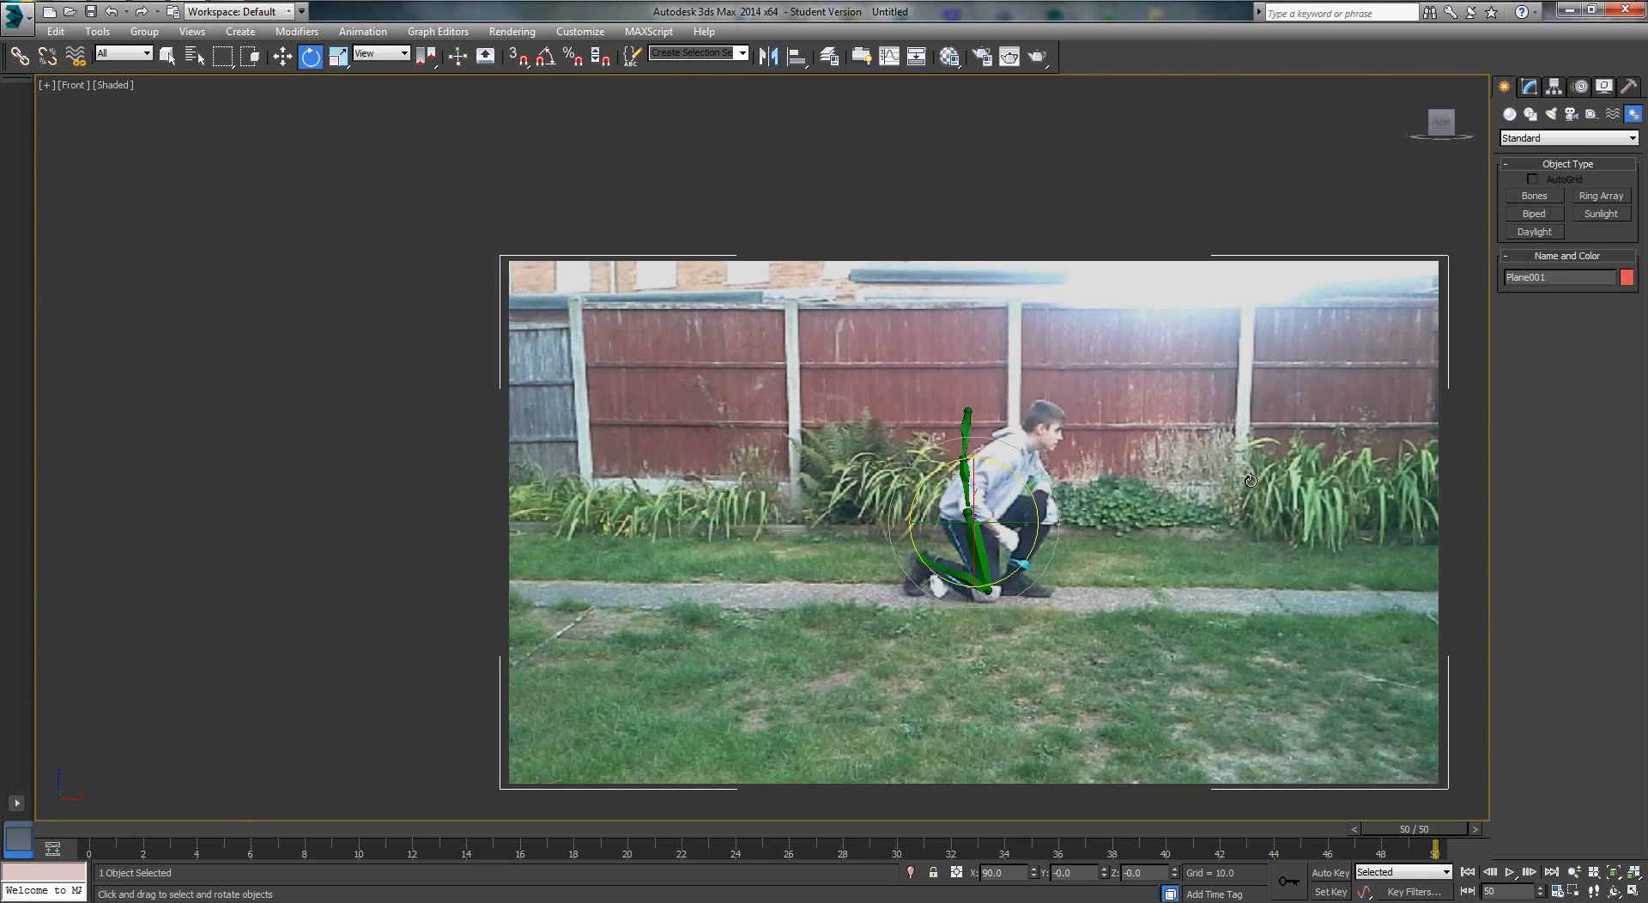
{"action": "key", "text": "Delete"}
{"action": "left_click", "coordinate": [1510, 872]}
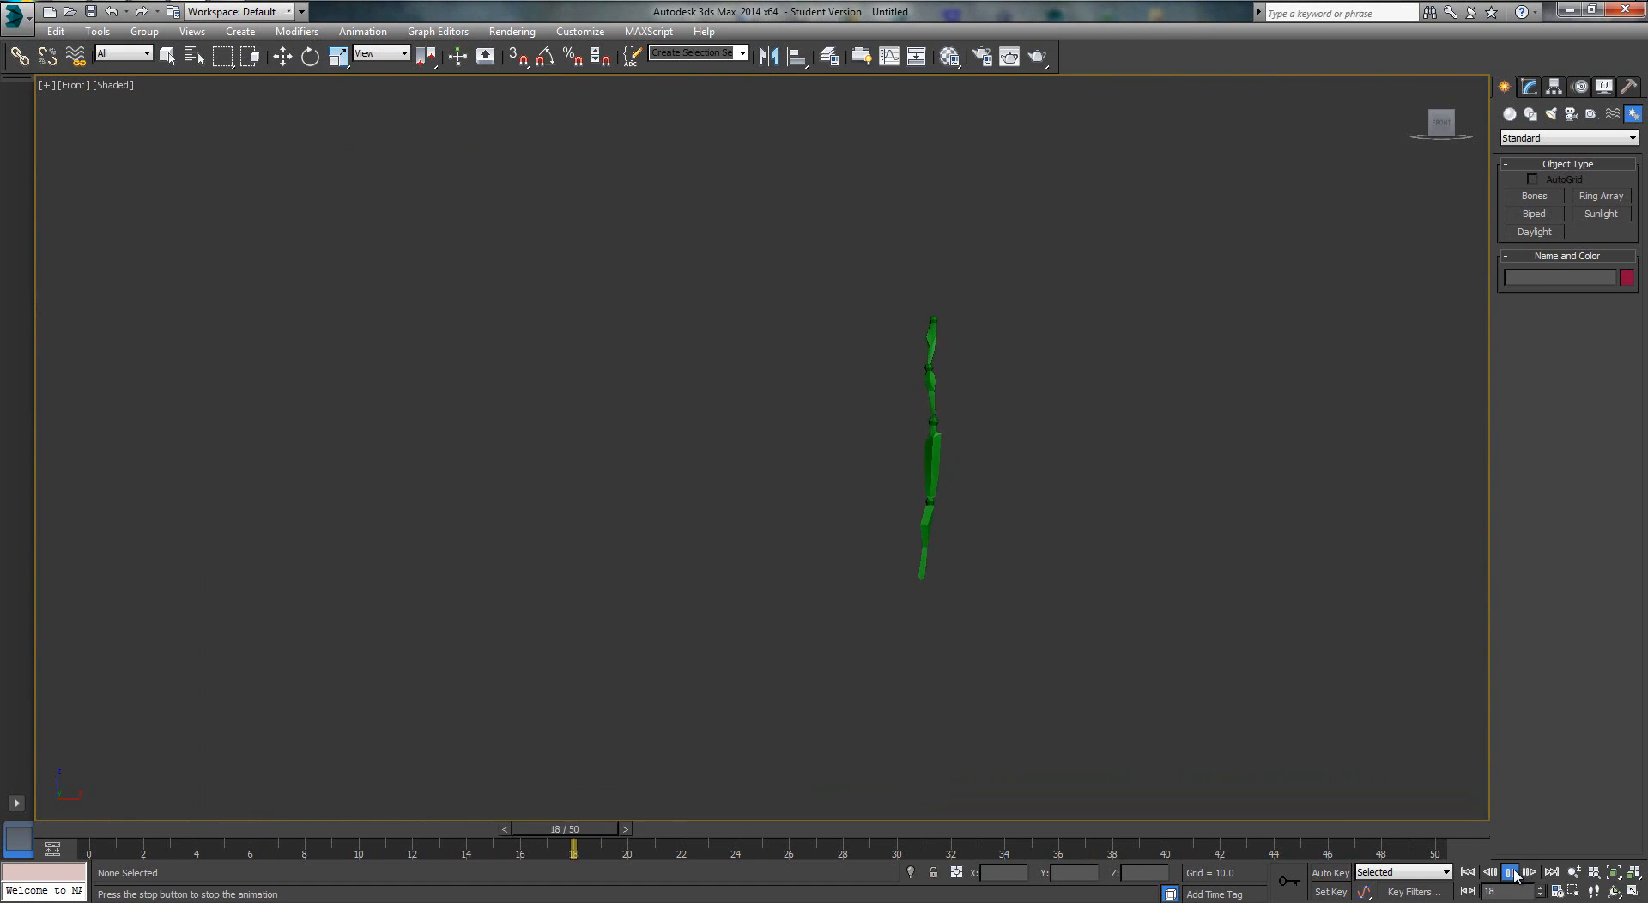
{"action": "left_click_drag", "start_coordinate": [1124, 834], "coordinate": [1189, 859]}
{"action": "key", "text": "e"}
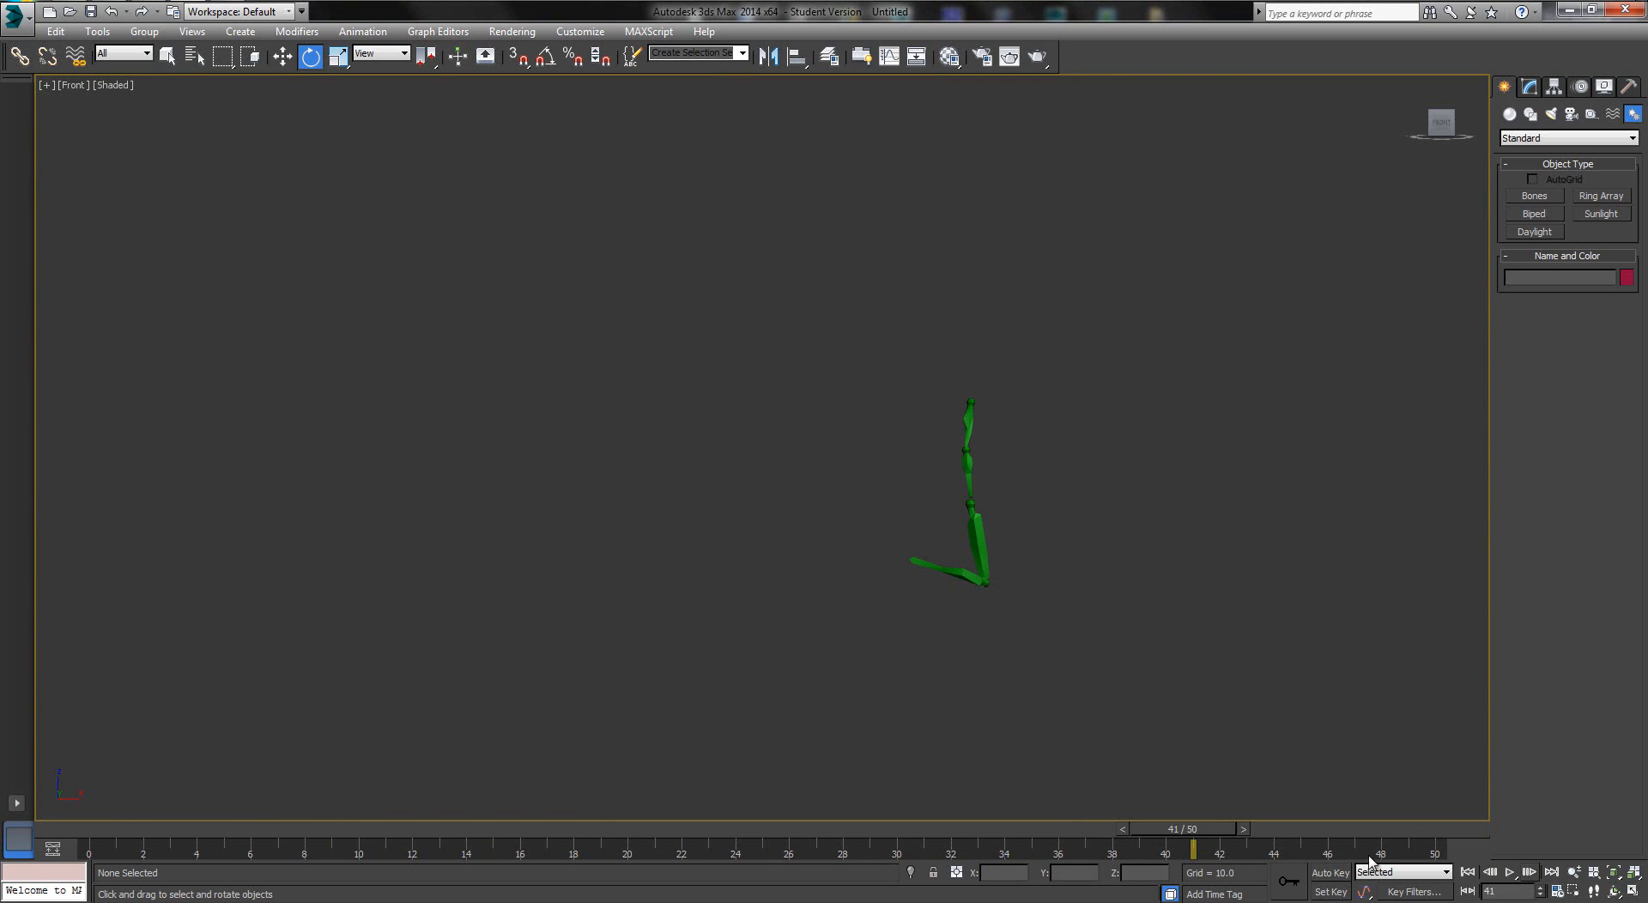
{"action": "left_click_drag", "start_coordinate": [1199, 840], "coordinate": [179, 822]}
Undo the deletion of the video reference plane
{"action": "key", "text": "ctrl+z"}
{"action": "key", "text": "ctrl+z"}
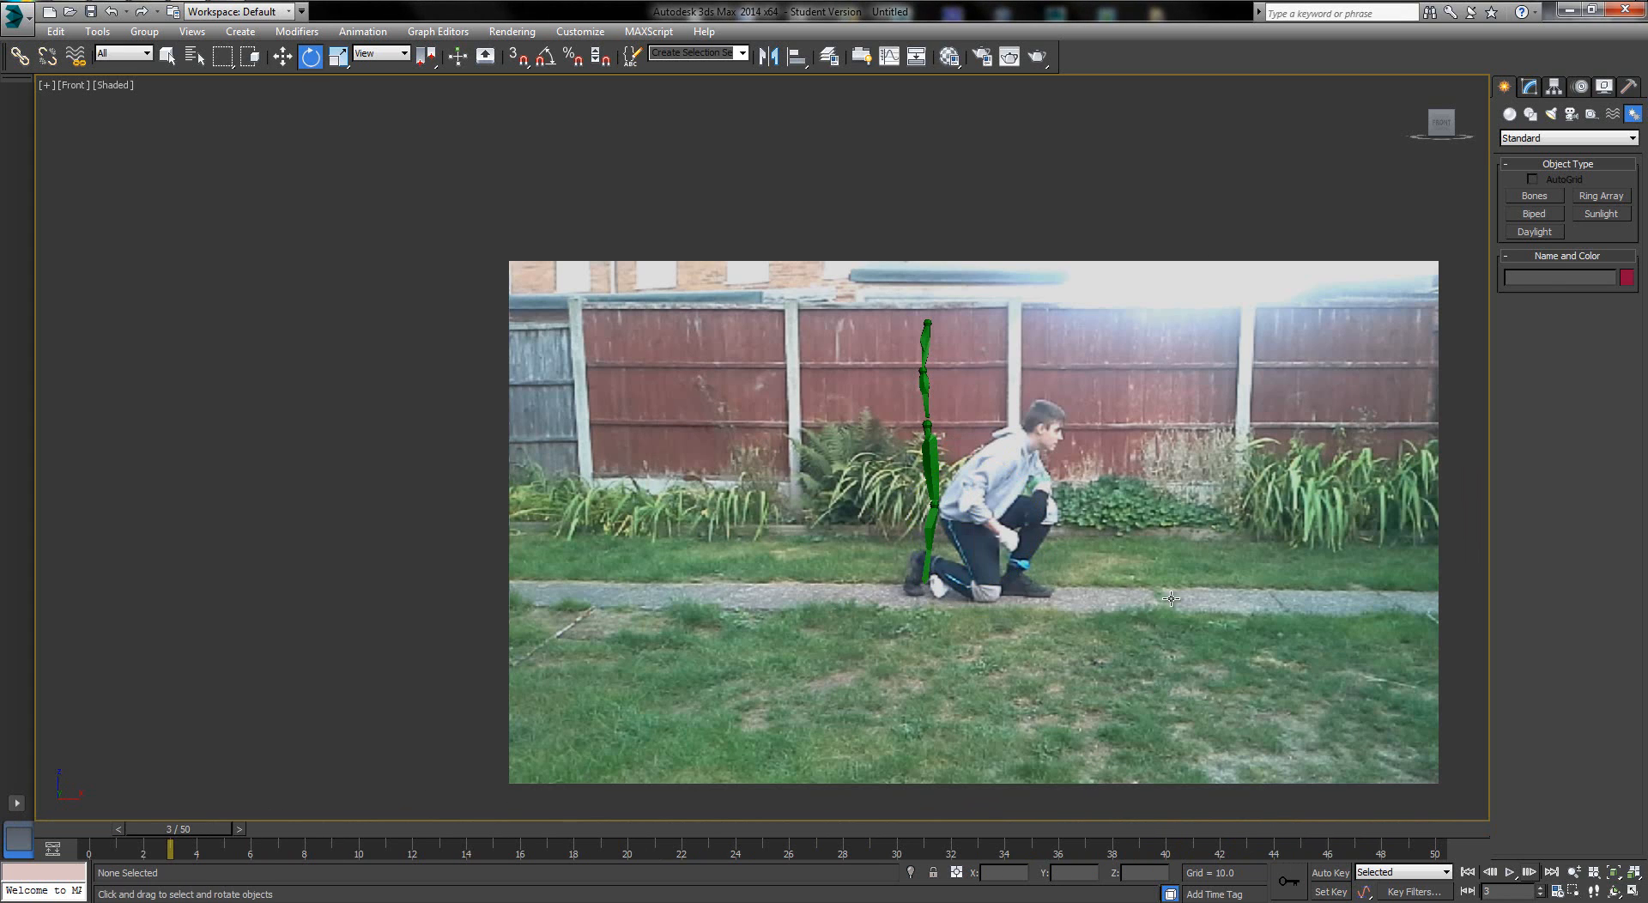
{"action": "left_click_drag", "start_coordinate": [1177, 600], "coordinate": [1224, 617]}
{"action": "key", "text": "ctrl+z"}
Freeze the video reference plane in the Front view
{"action": "right_click", "coordinate": [1179, 348]}
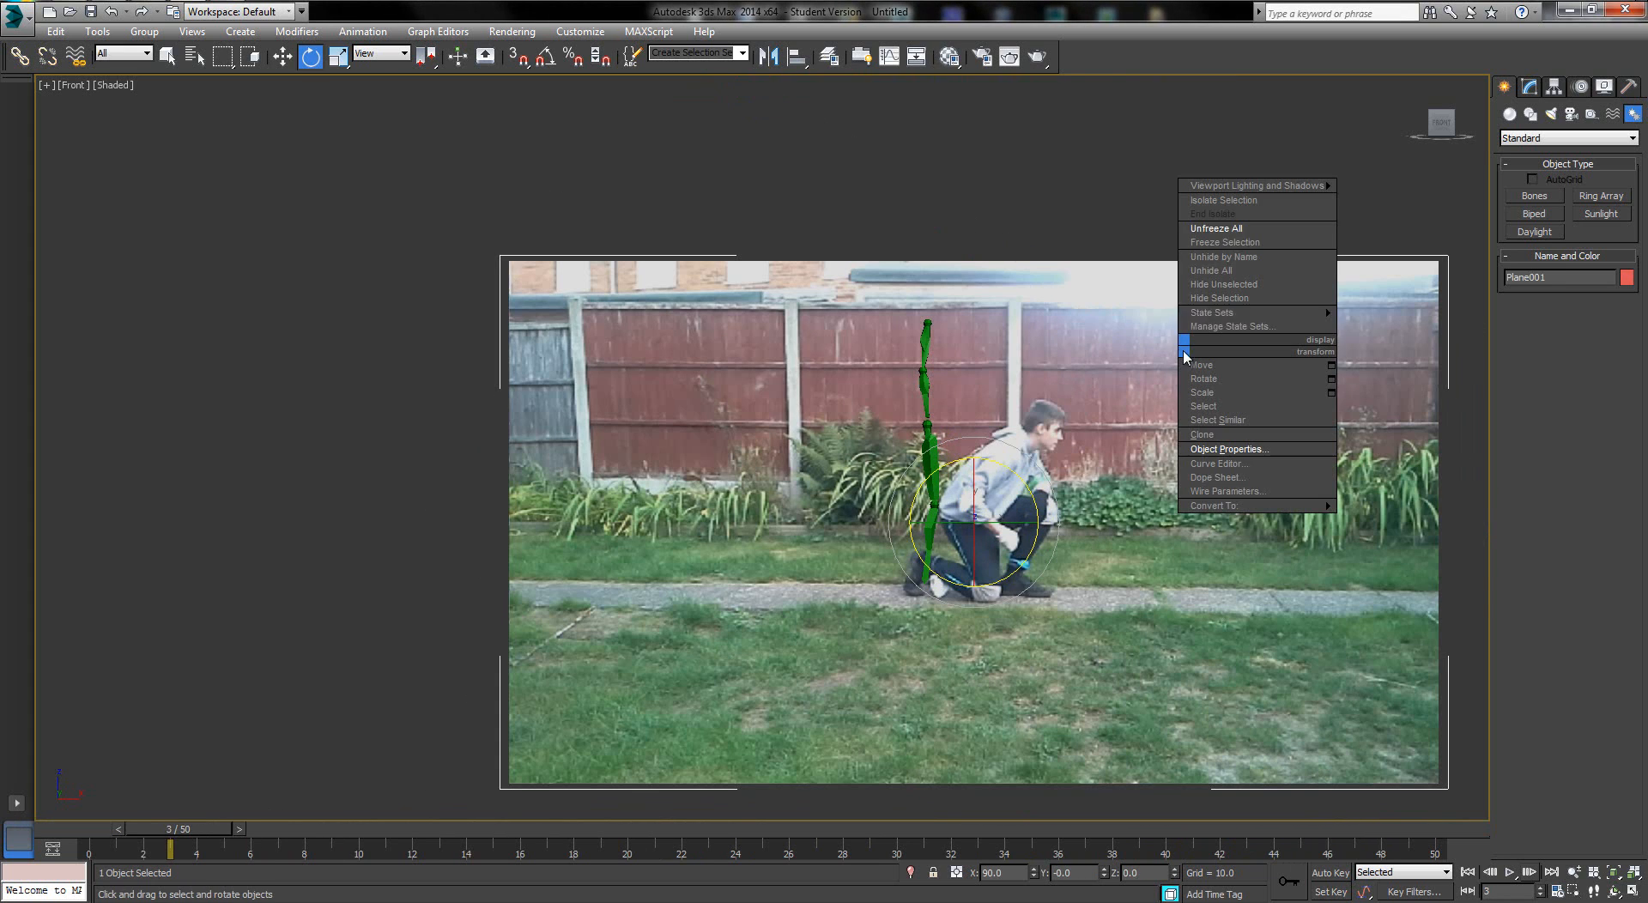
{"action": "left_click", "coordinate": [1255, 247]}
{"action": "middle_click_drag", "start_coordinate": [1237, 409], "coordinate": [1151, 391]}
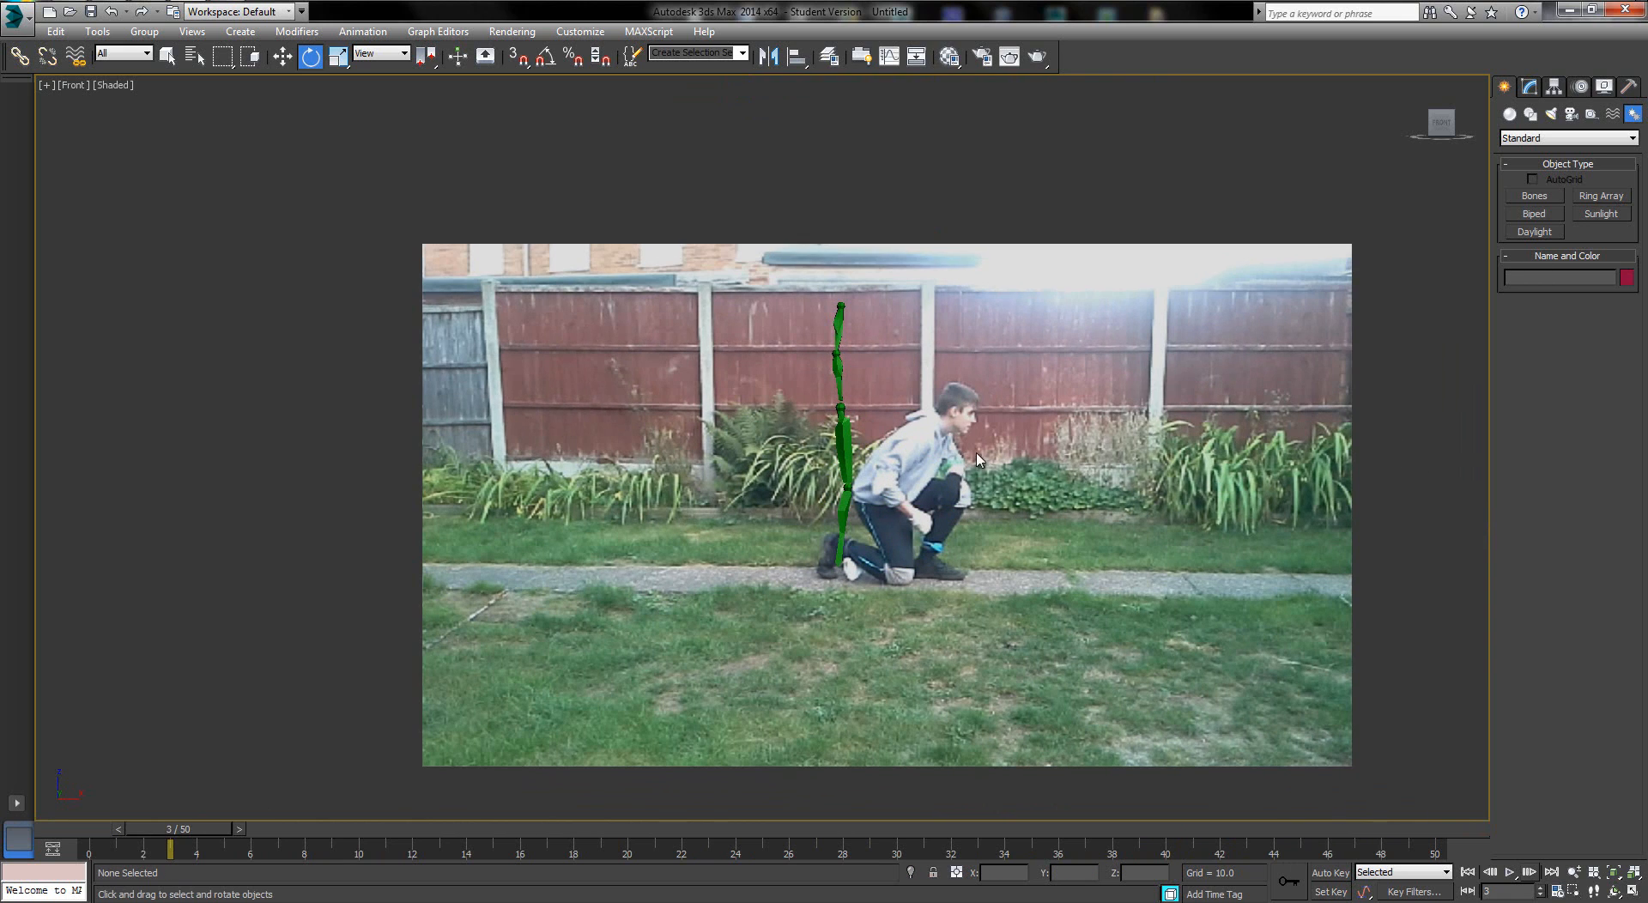
{"action": "middle_click_drag", "start_coordinate": [925, 429], "coordinate": [956, 488]}
{"action": "scroll", "coordinate": [956, 484], "scroll_direction": "up", "scroll_amount": 3}
Select and lock the right upper arm, return to frame 0 and turn on Auto Key
{"action": "left_click", "coordinate": [789, 281]}
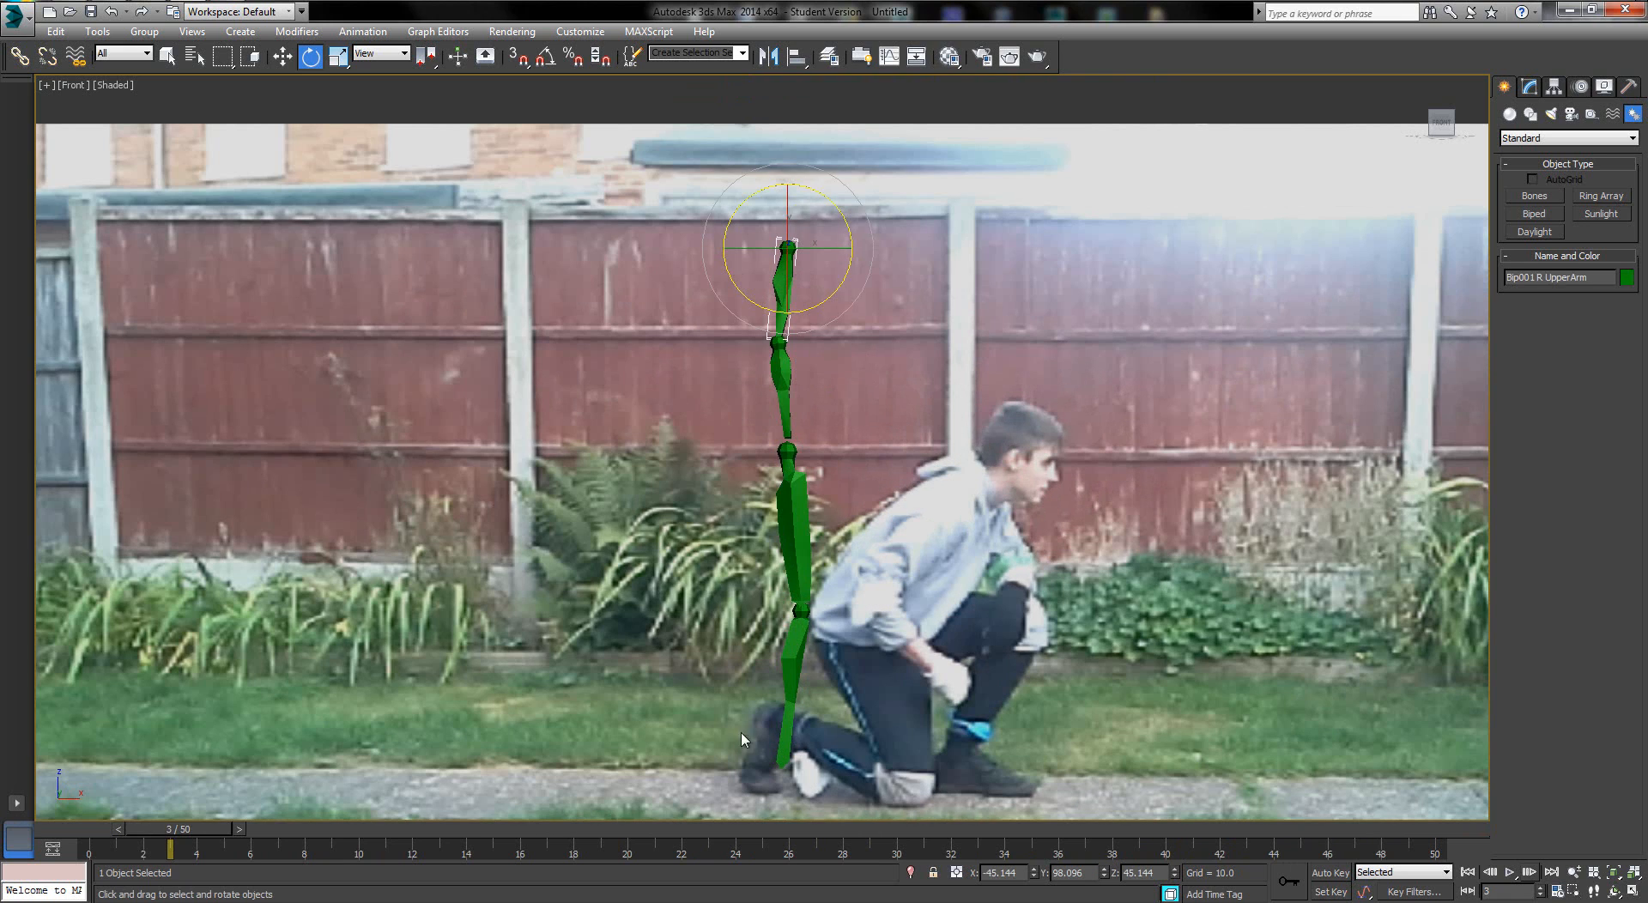
{"action": "left_click_drag", "start_coordinate": [199, 832], "coordinate": [69, 822]}
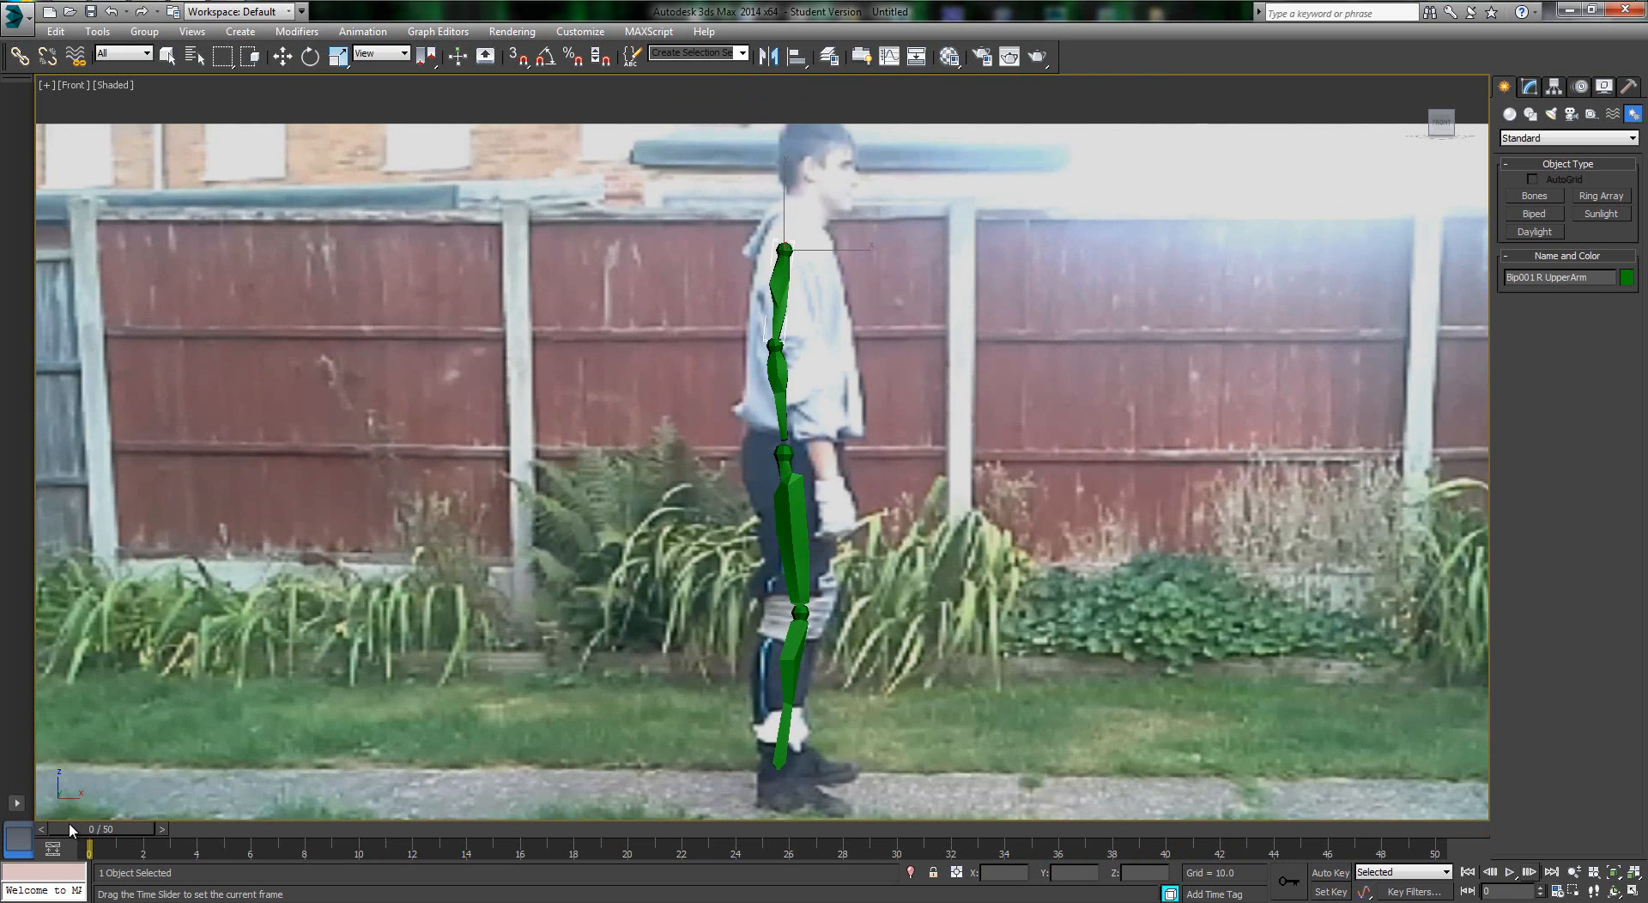
{"action": "middle_click_drag", "start_coordinate": [640, 483], "coordinate": [564, 459]}
{"action": "middle_click_drag", "start_coordinate": [660, 266], "coordinate": [655, 292]}
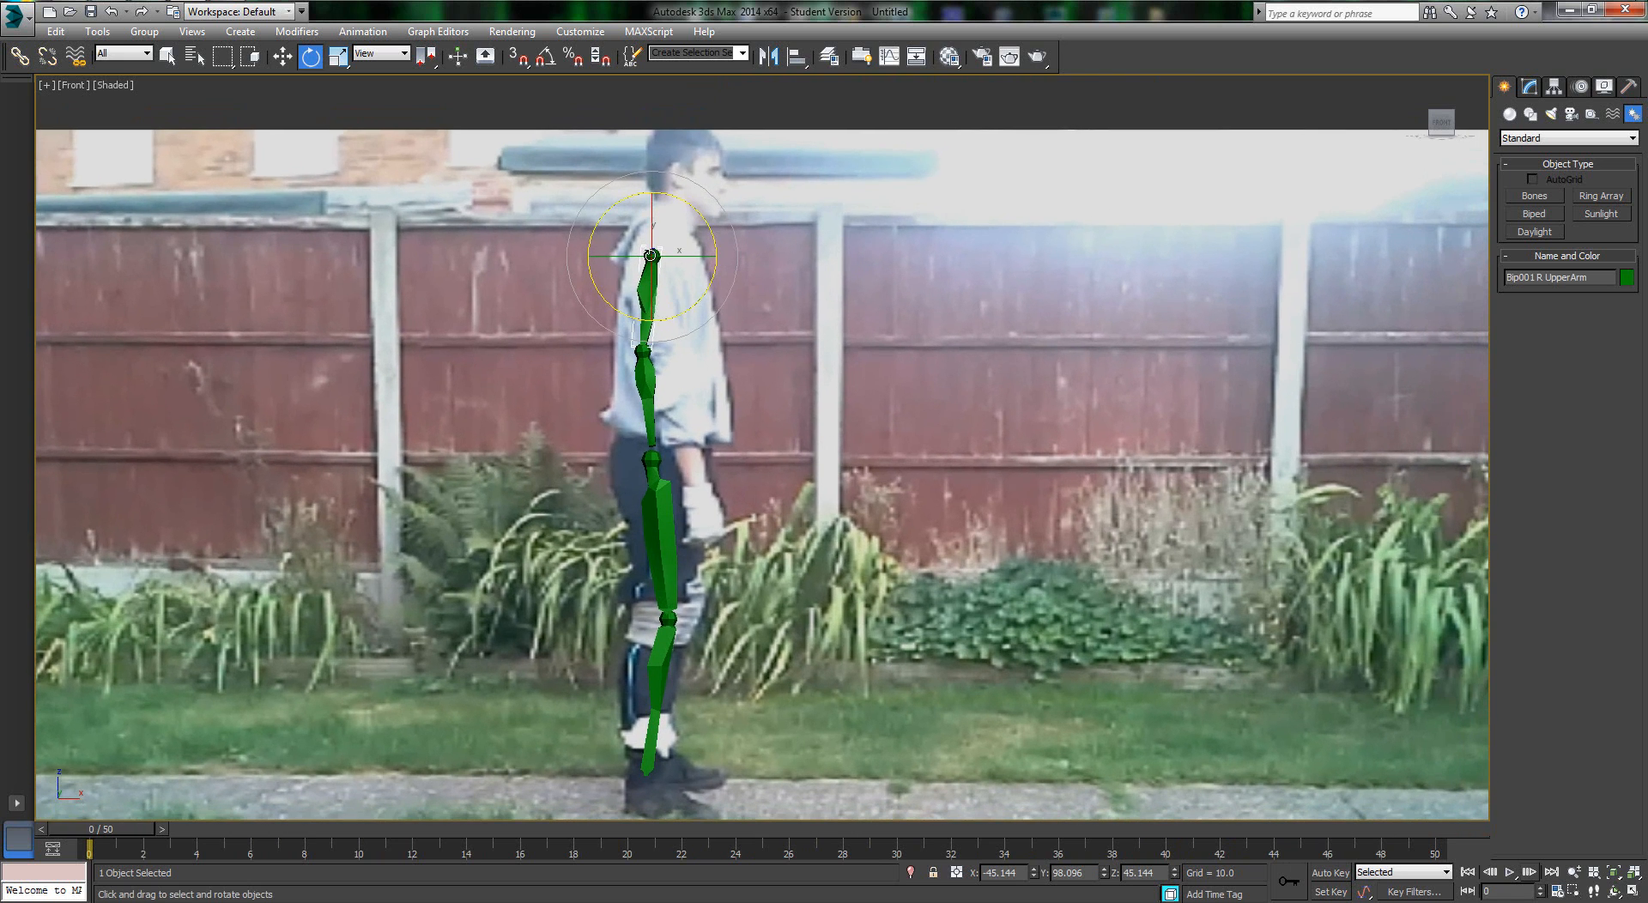
{"action": "key", "text": "space"}
{"action": "left_click", "coordinate": [1333, 873]}
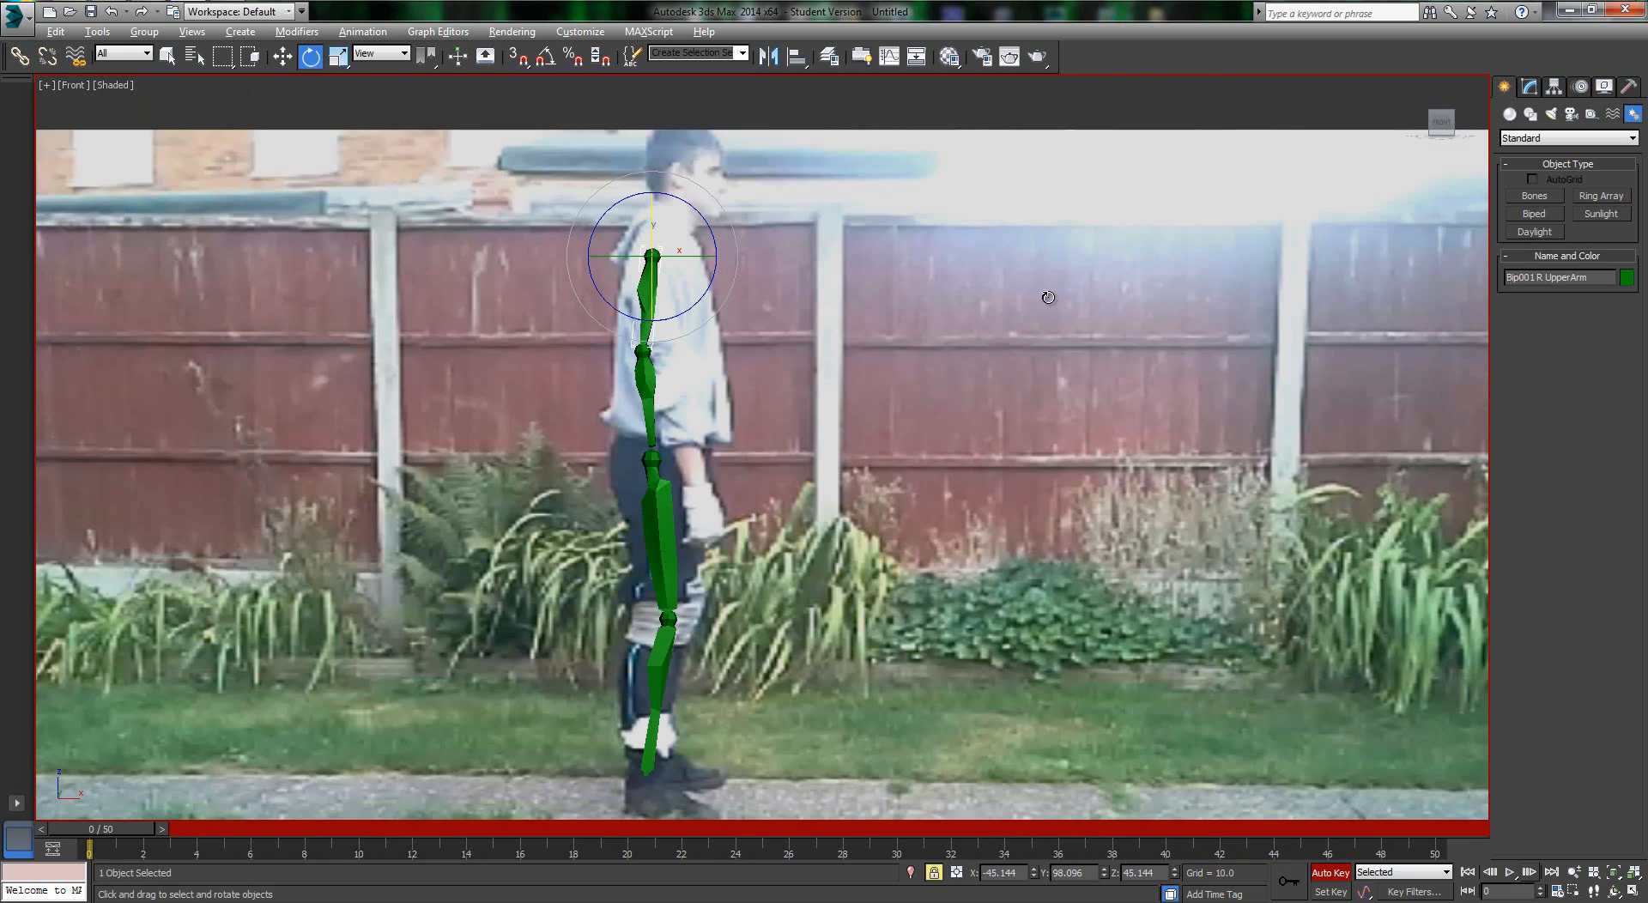
Key the right upper arm rotated forward at frame 0, then back by about 4.5° at frame 5, following the reference
{"action": "middle_click_drag", "start_coordinate": [736, 335], "coordinate": [752, 345]}
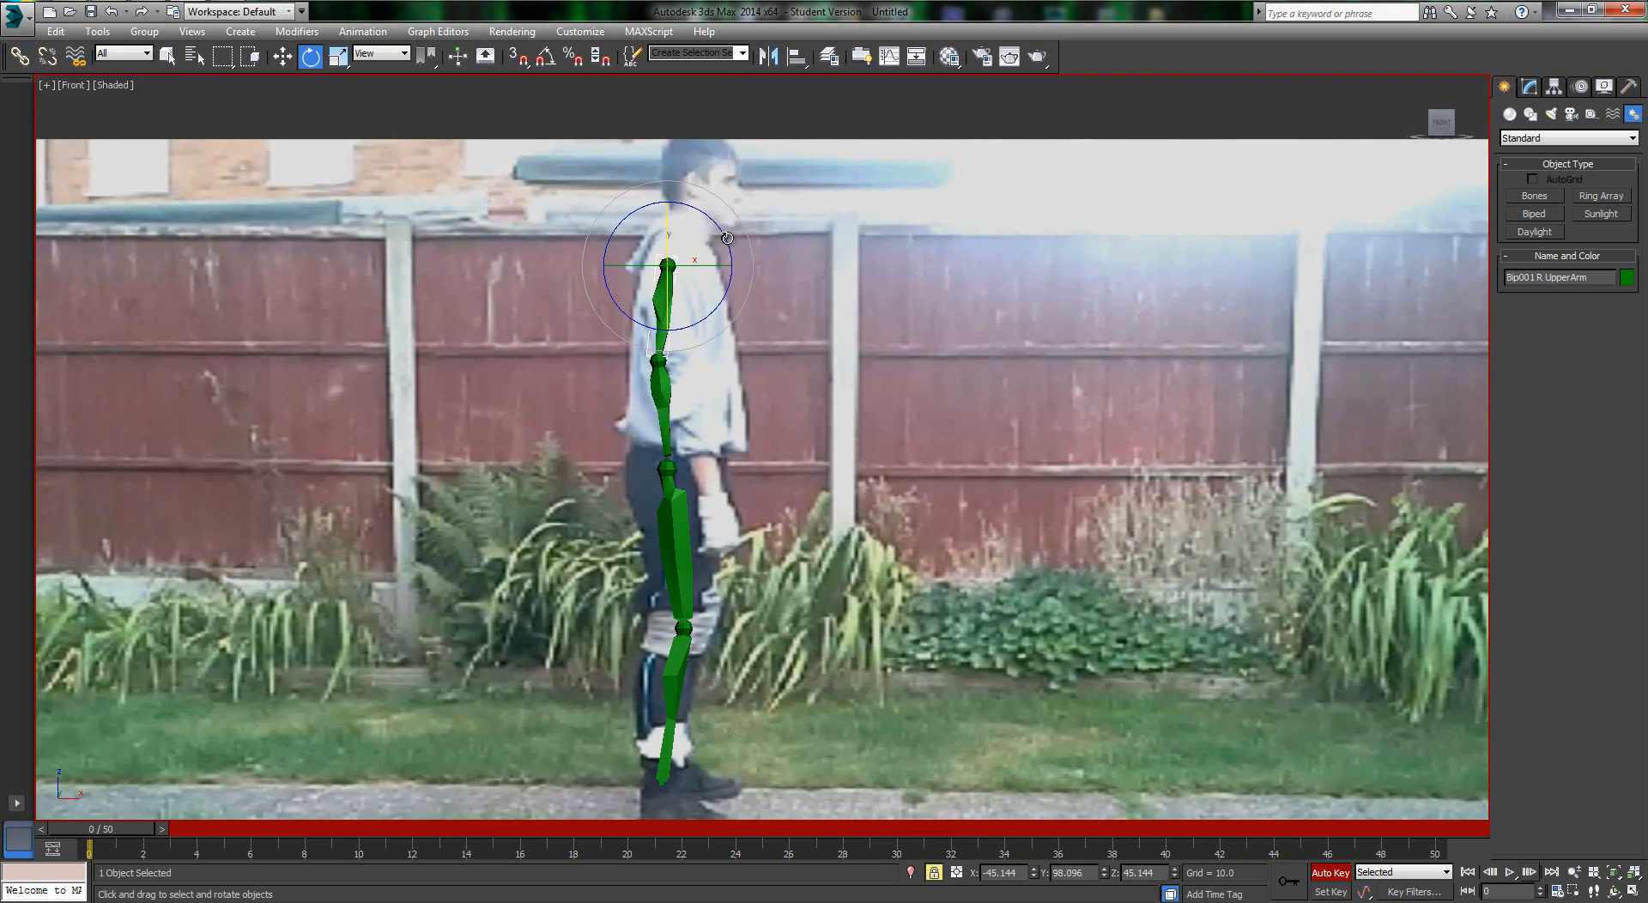
{"action": "left_click_drag", "start_coordinate": [727, 238], "coordinate": [674, 346]}
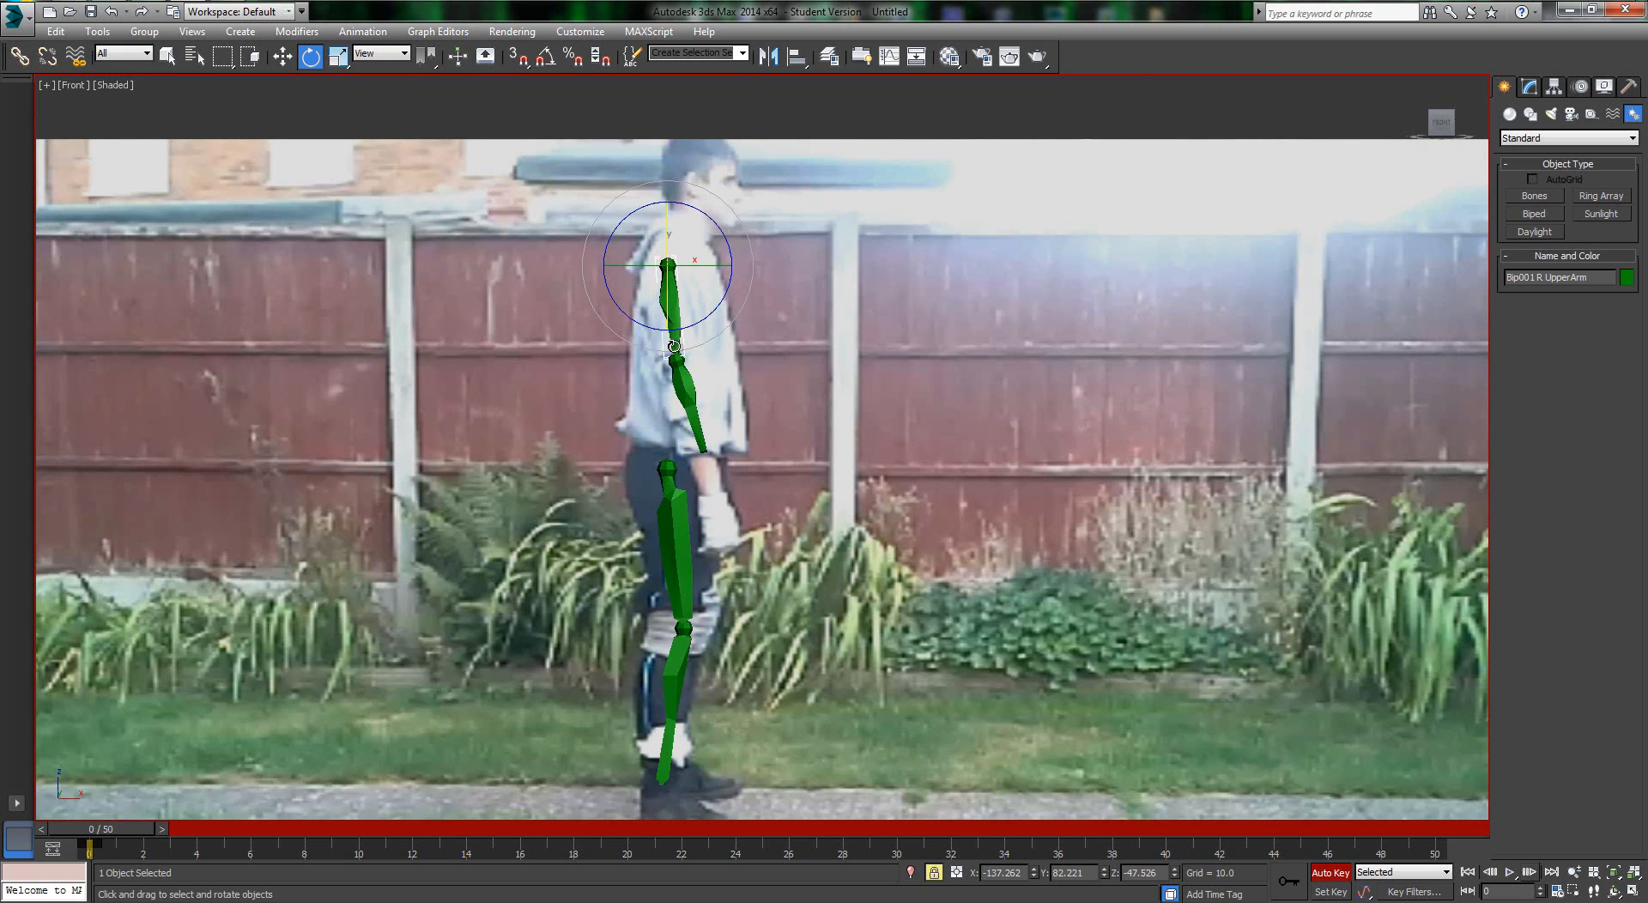
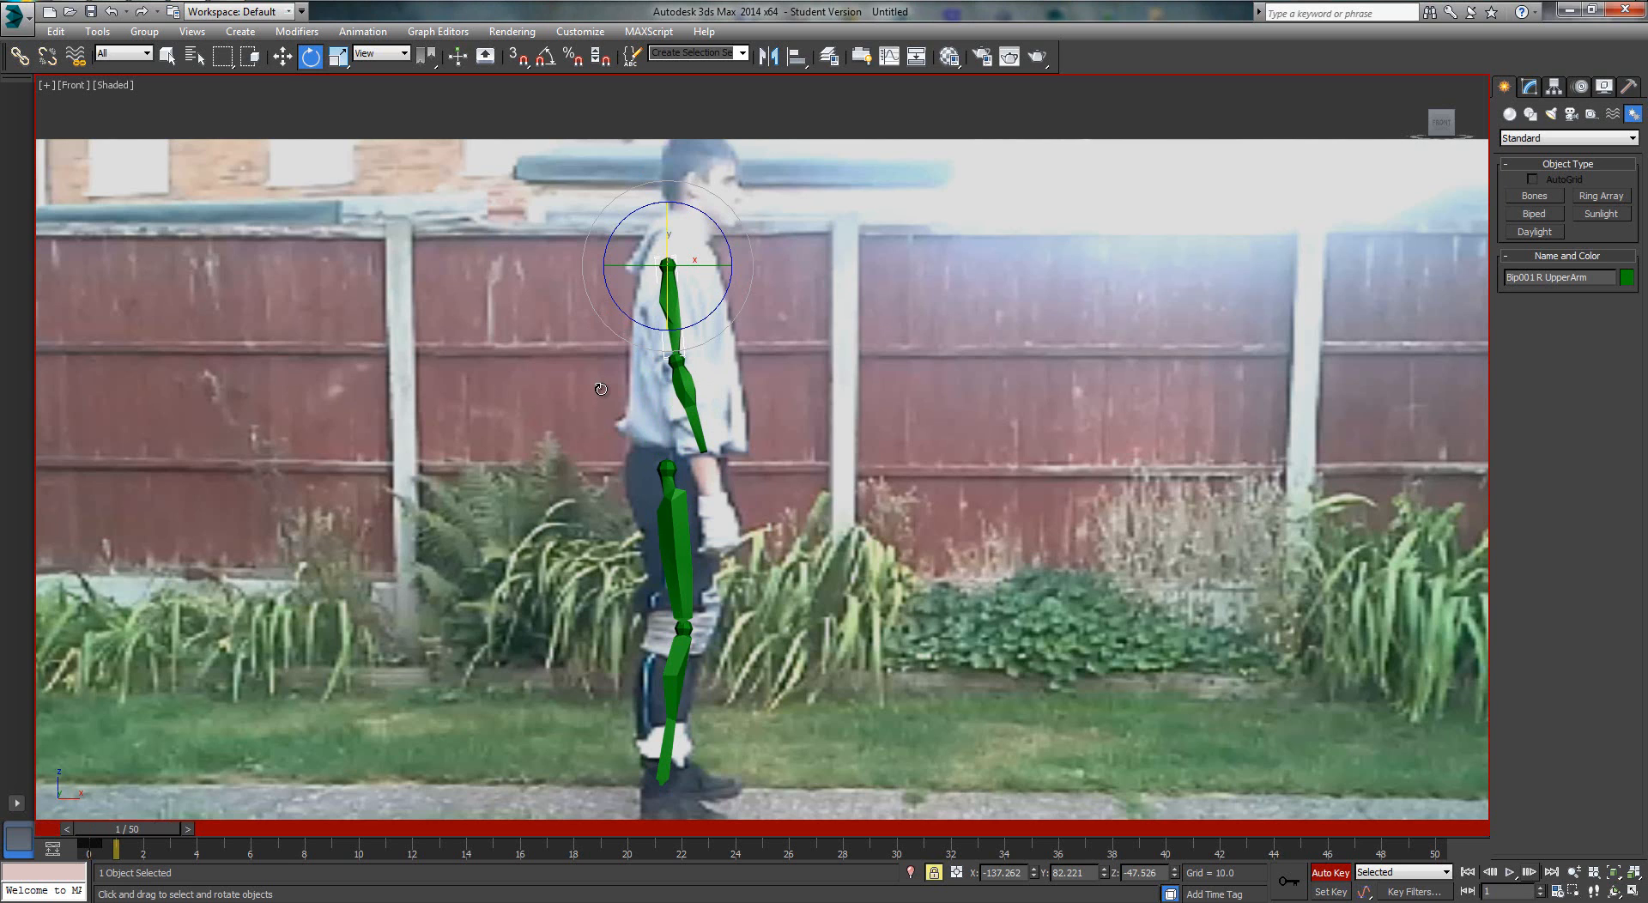
{"action": "key", "text": "period"}
{"action": "key", "text": "period"}
{"action": "key", "text": "period"}
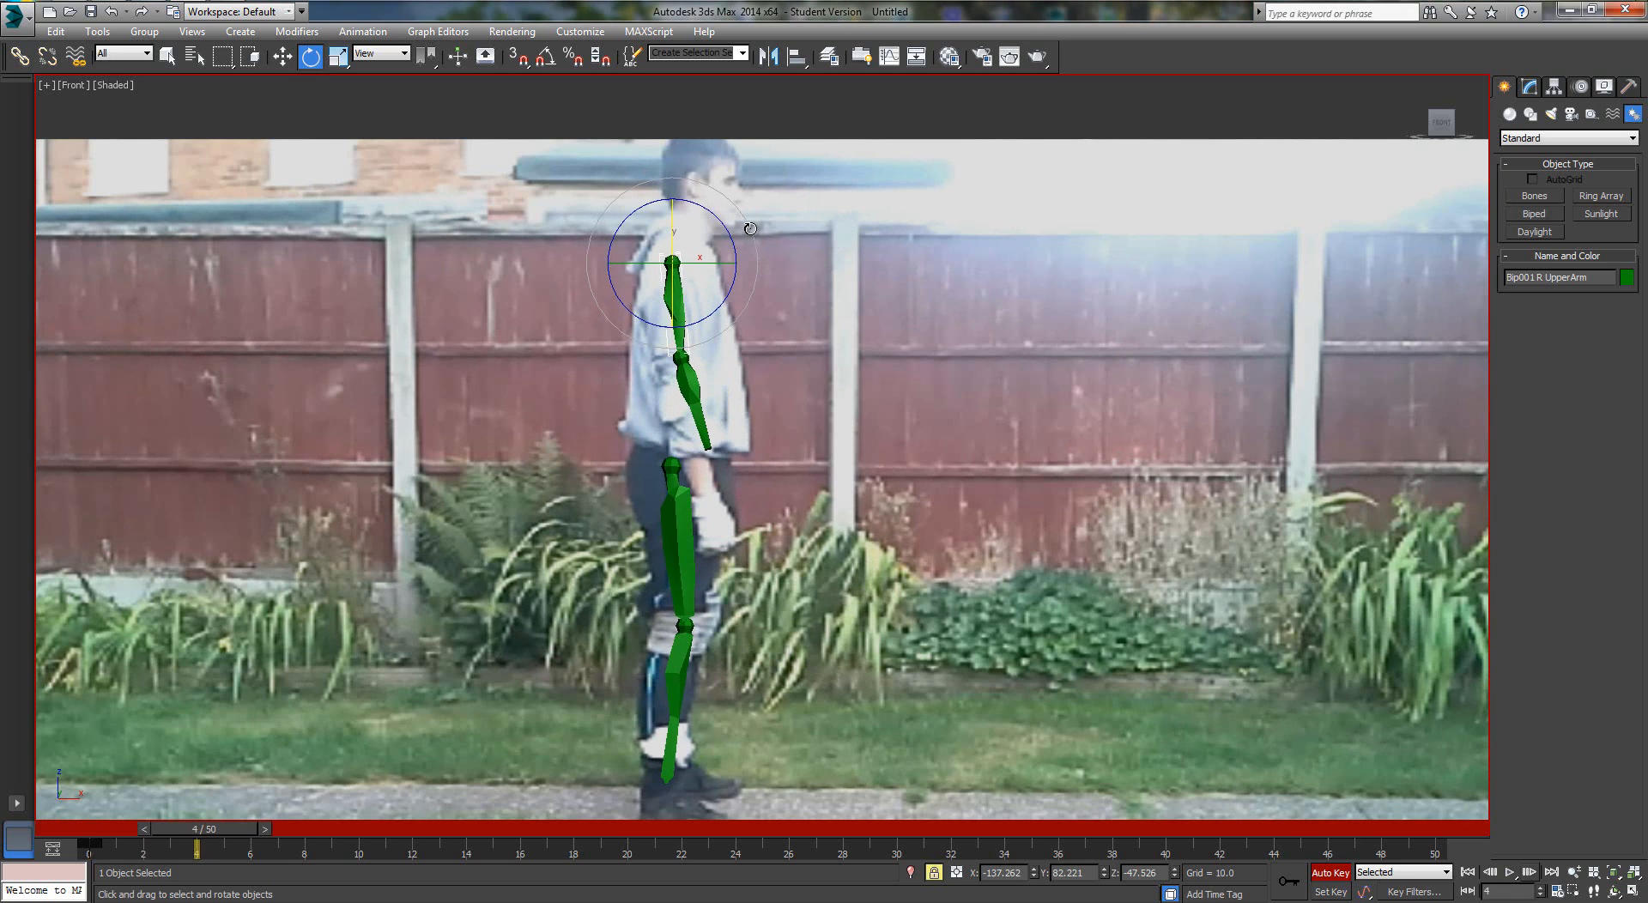
{"action": "key", "text": "period"}
{"action": "left_click_drag", "start_coordinate": [728, 229], "coordinate": [728, 220]}
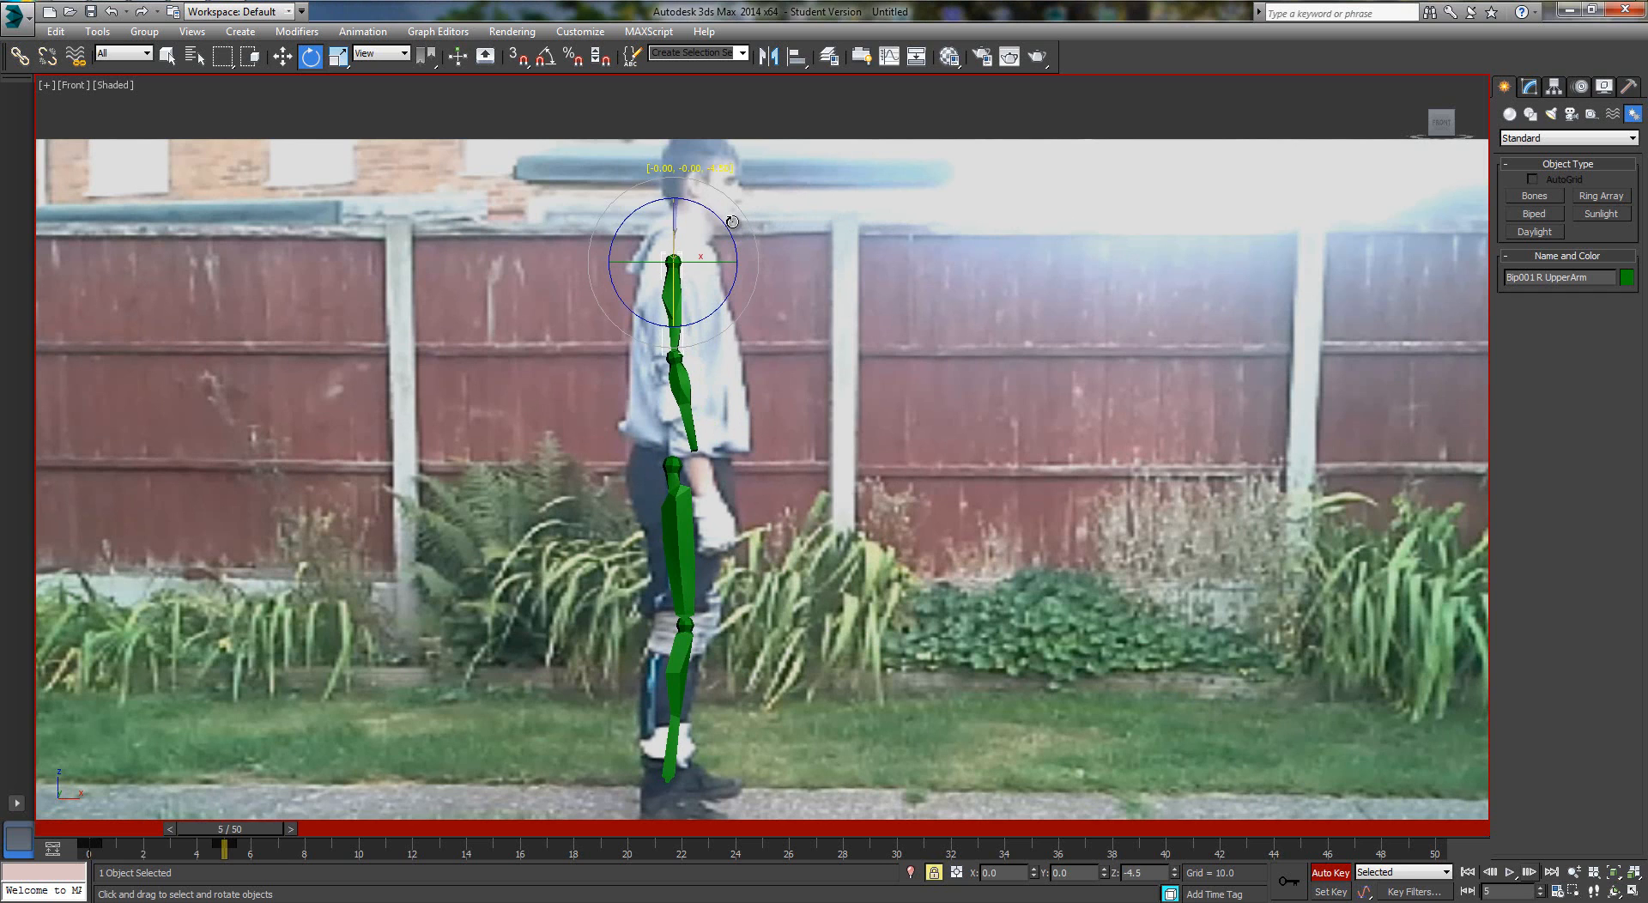
Advance to frame 11 and key a slight forward rotation of the right upper arm
{"action": "key", "text": "period"}
{"action": "key", "text": "period"}
{"action": "key", "text": "period"}
{"action": "key", "text": "period"}
{"action": "key", "text": "period"}
{"action": "key", "text": "period"}
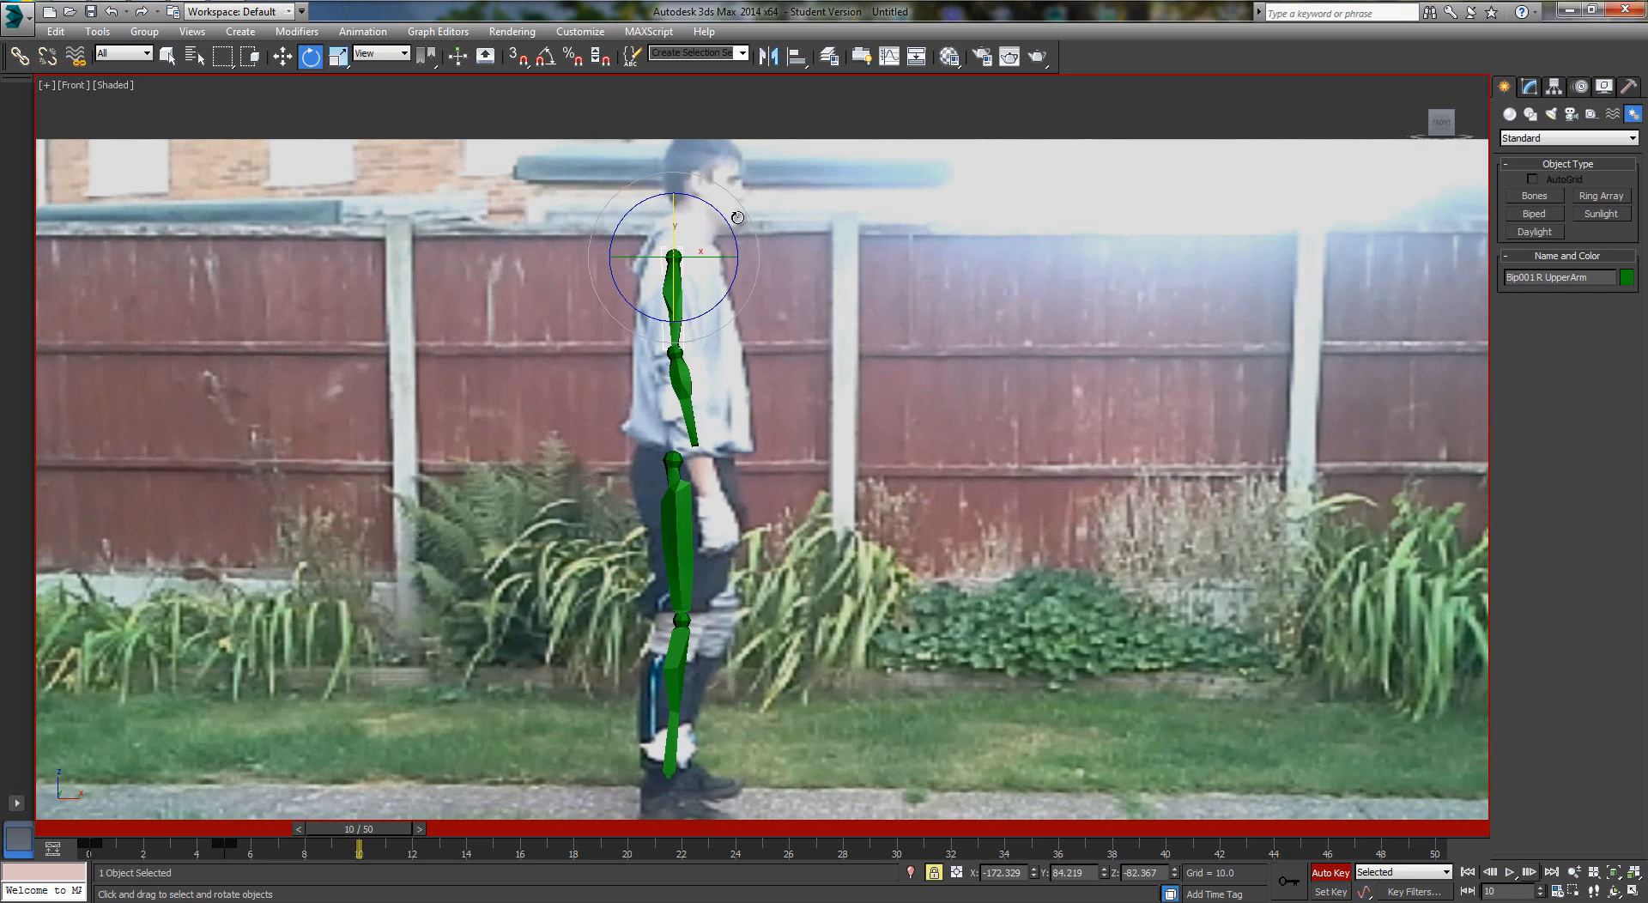
{"action": "left_click_drag", "start_coordinate": [737, 235], "coordinate": [747, 235]}
Advance to frame 25 and key the right upper arm rotated slightly backward to follow the reference
{"action": "key", "text": "period"}
{"action": "key", "text": "period"}
{"action": "key", "text": "period"}
{"action": "key", "text": "period"}
{"action": "key", "text": "period"}
{"action": "key", "text": "period"}
{"action": "key", "text": "period"}
{"action": "key", "text": "period"}
{"action": "key", "text": "period"}
{"action": "key", "text": "period"}
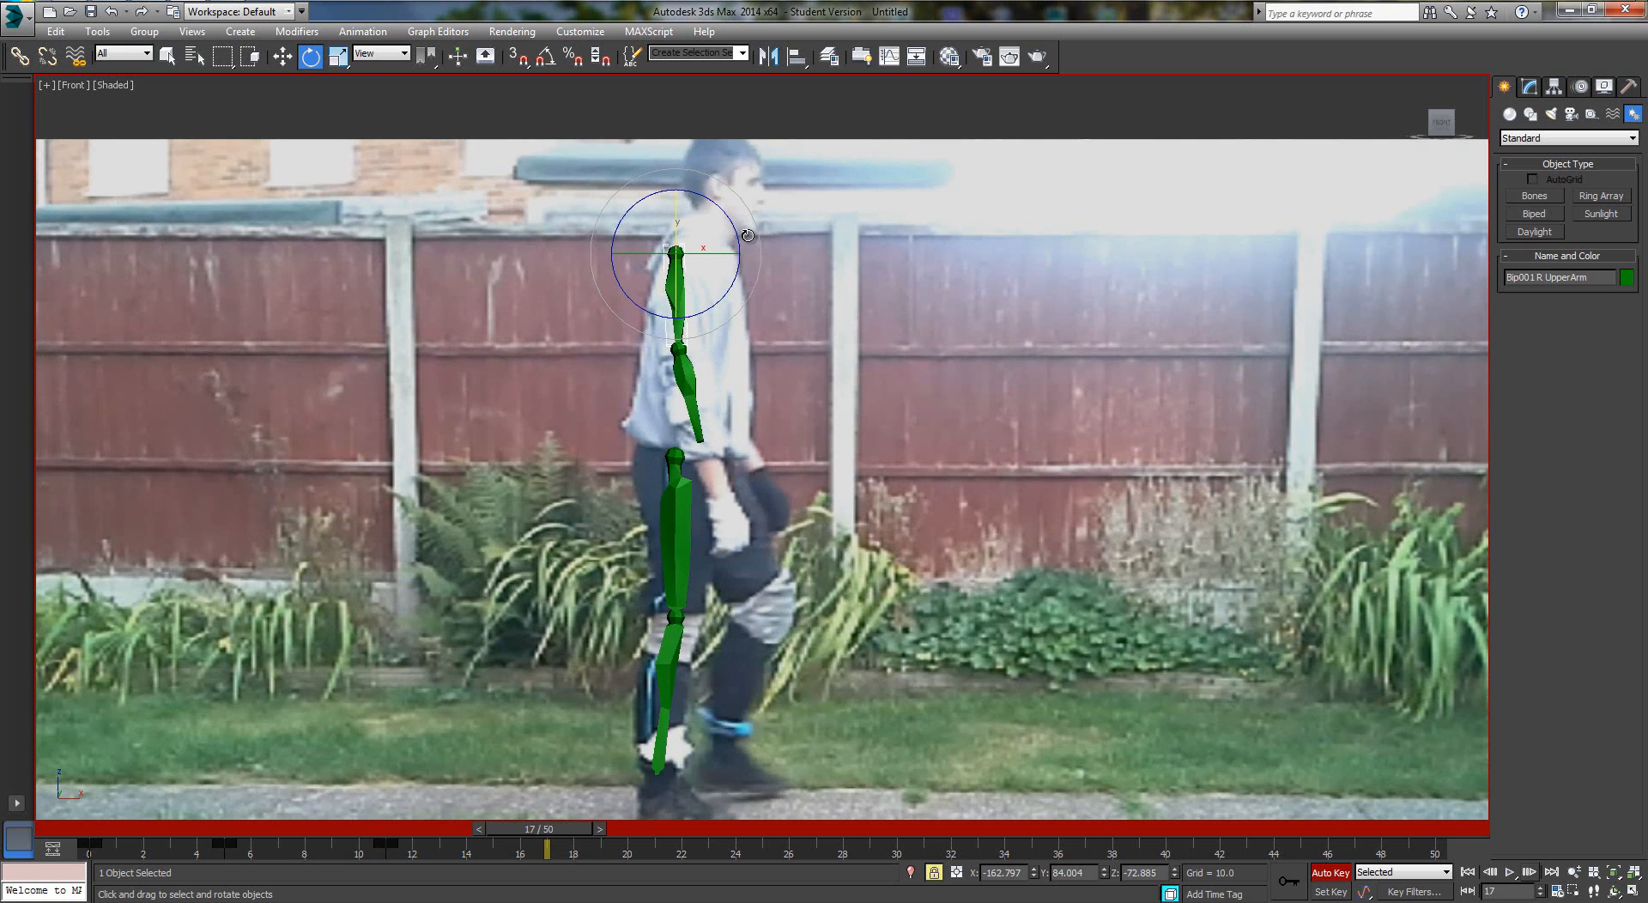
{"action": "key", "text": "period"}
{"action": "key", "text": "period"}
{"action": "key", "text": "period"}
{"action": "key", "text": "period"}
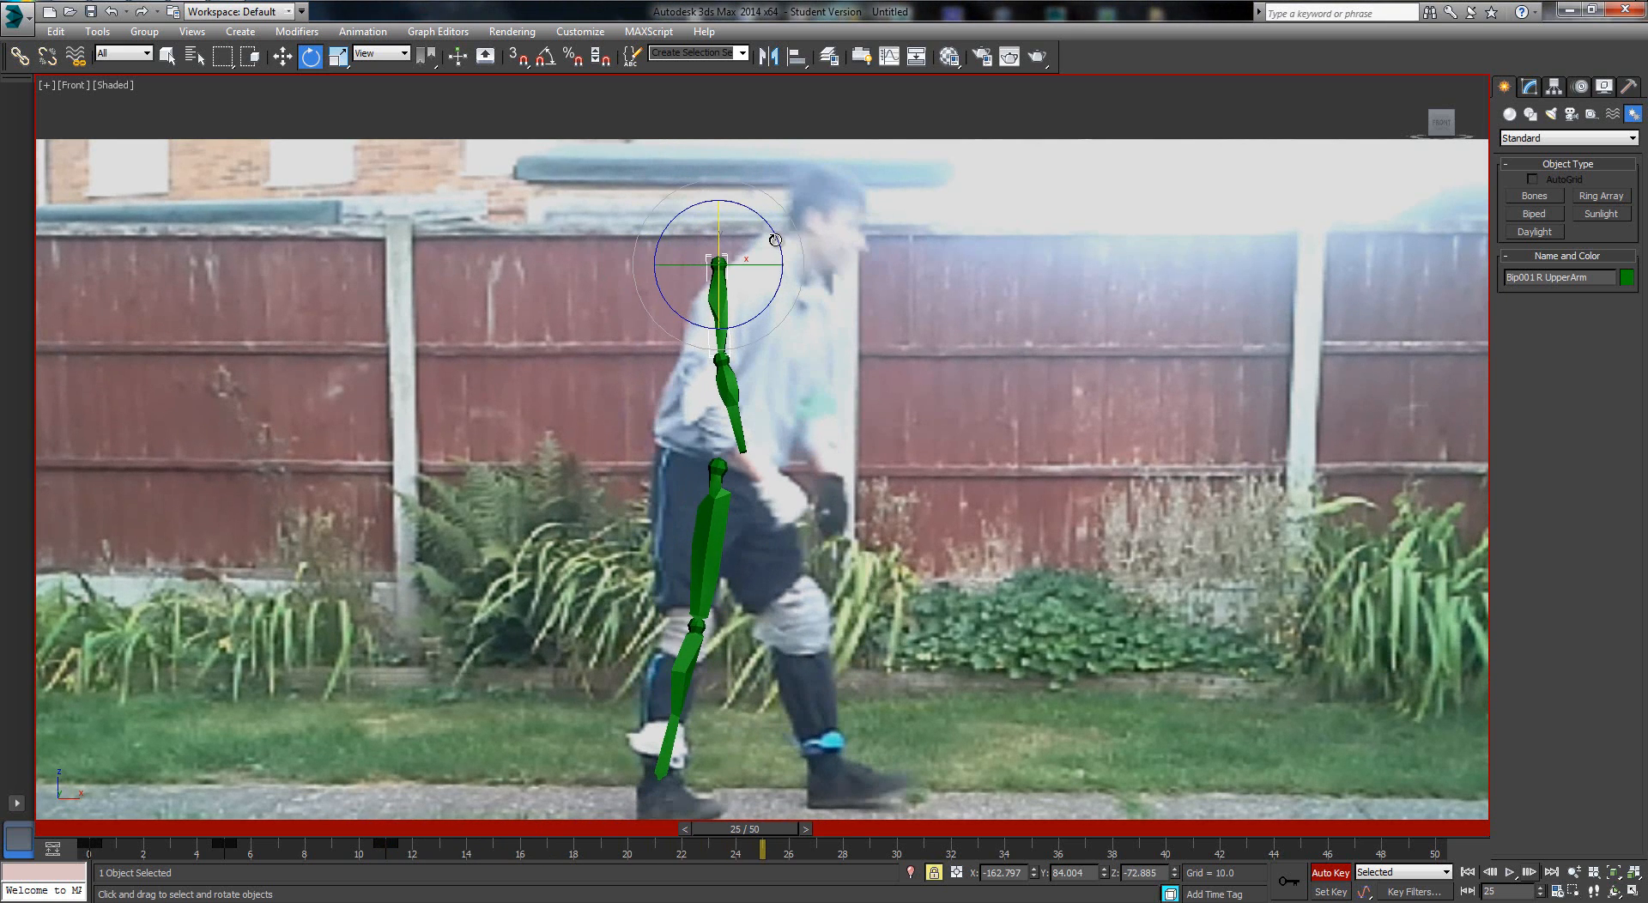
{"action": "left_click_drag", "start_coordinate": [776, 240], "coordinate": [766, 220]}
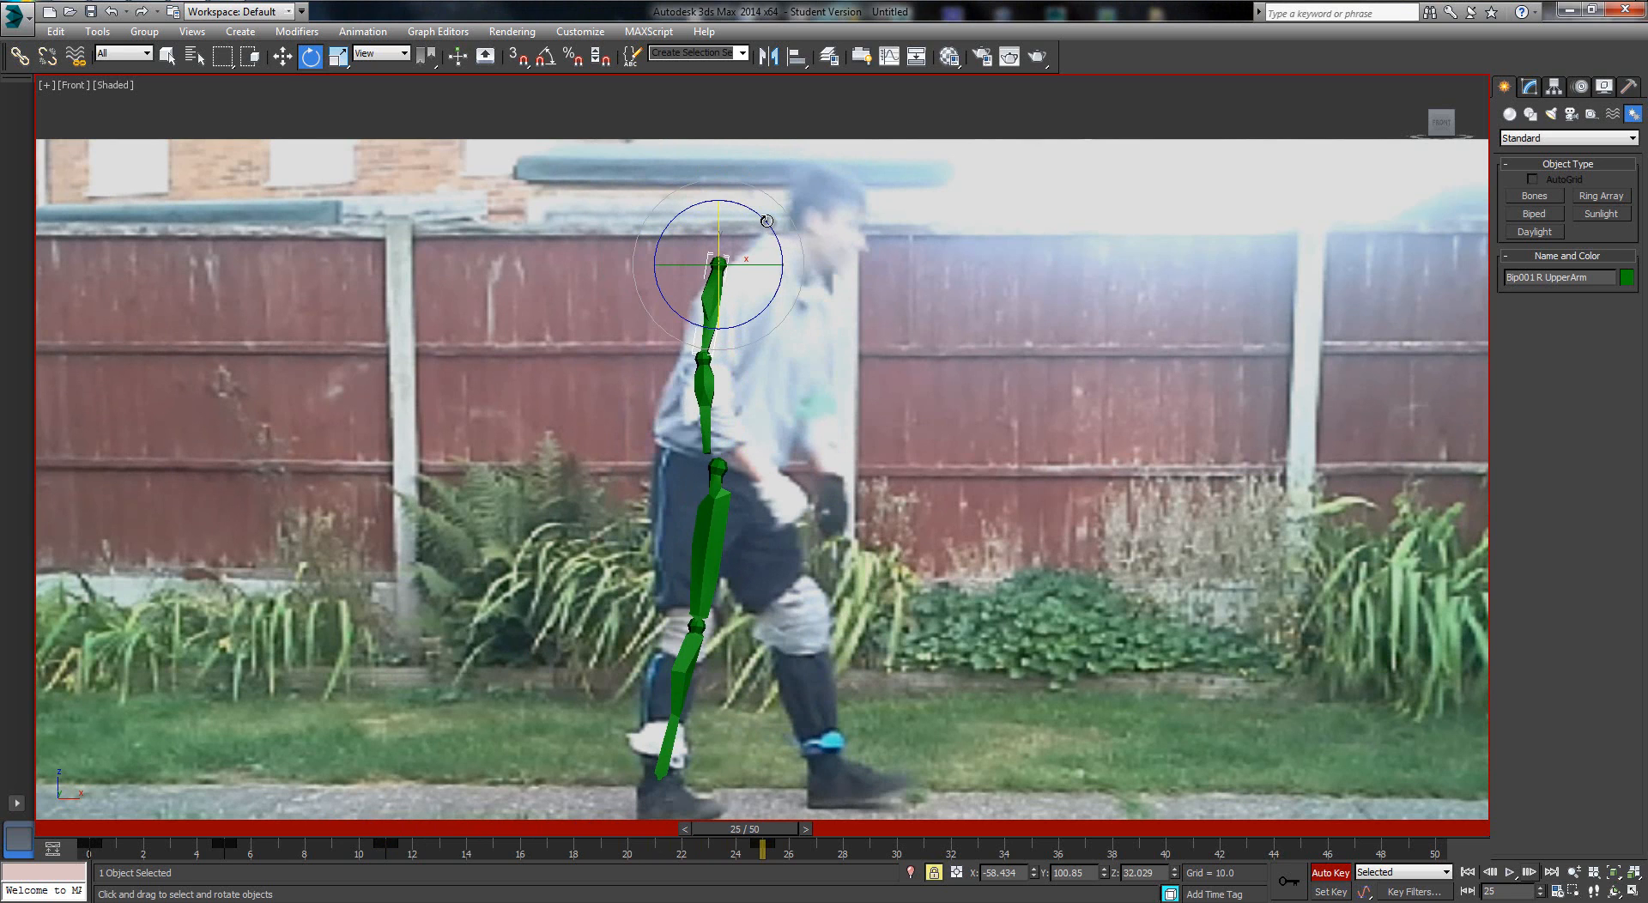
Advance to frame 30 and key the right upper arm swung further back behind the body
{"action": "key", "text": "period"}
{"action": "key", "text": "period"}
{"action": "key", "text": "period"}
{"action": "key", "text": "period"}
{"action": "key", "text": "period"}
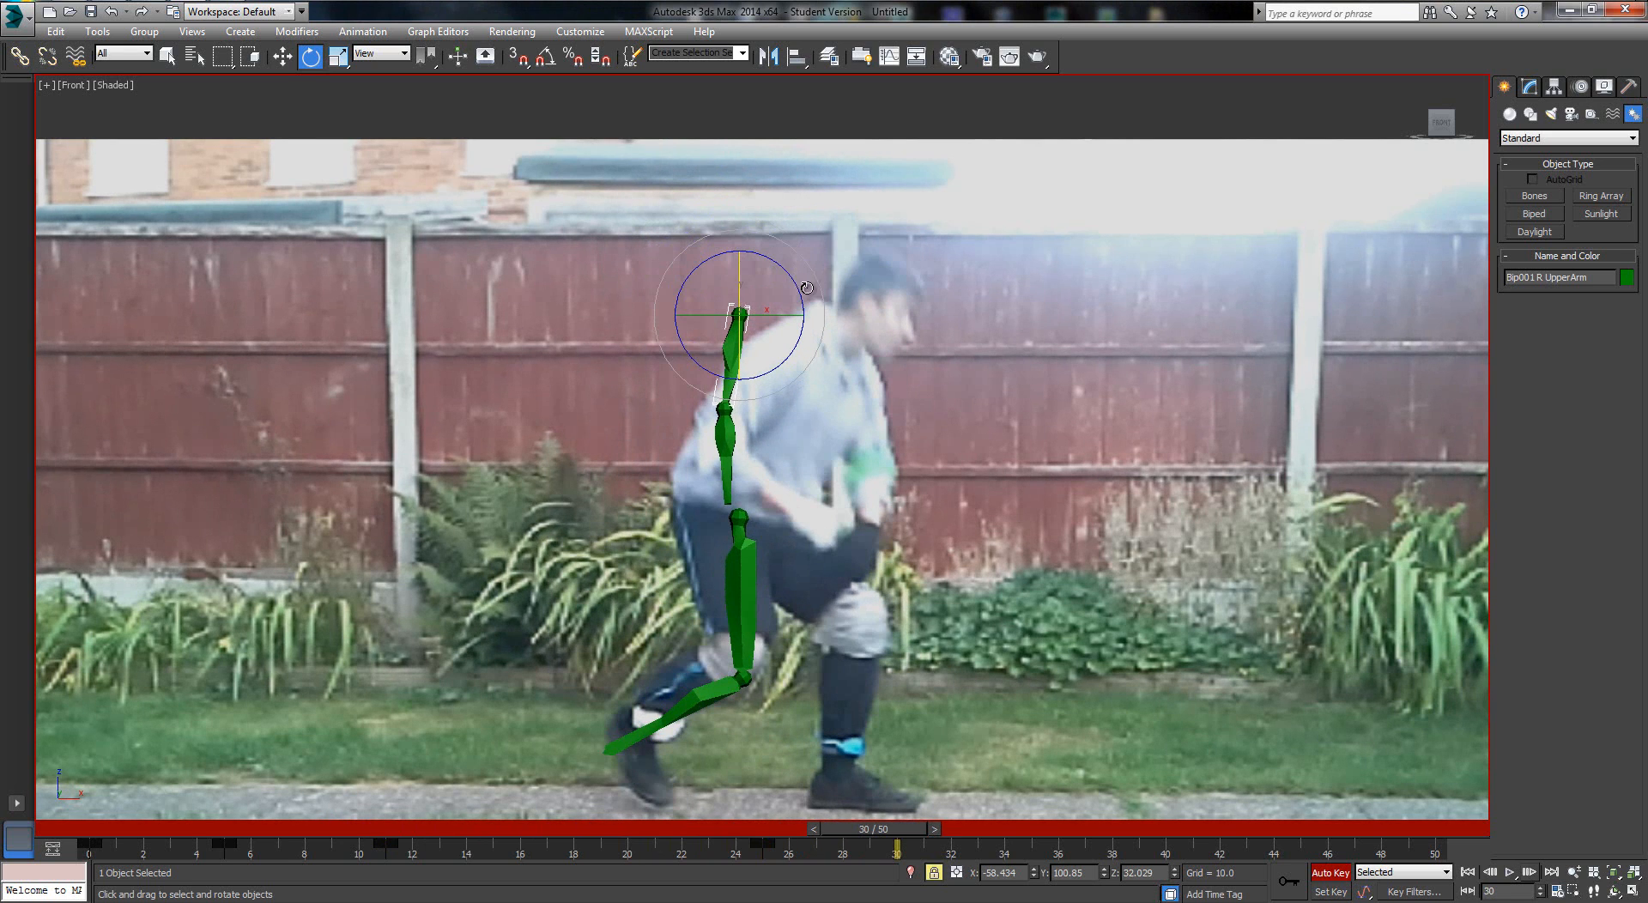
{"action": "left_click_drag", "start_coordinate": [799, 295], "coordinate": [778, 253]}
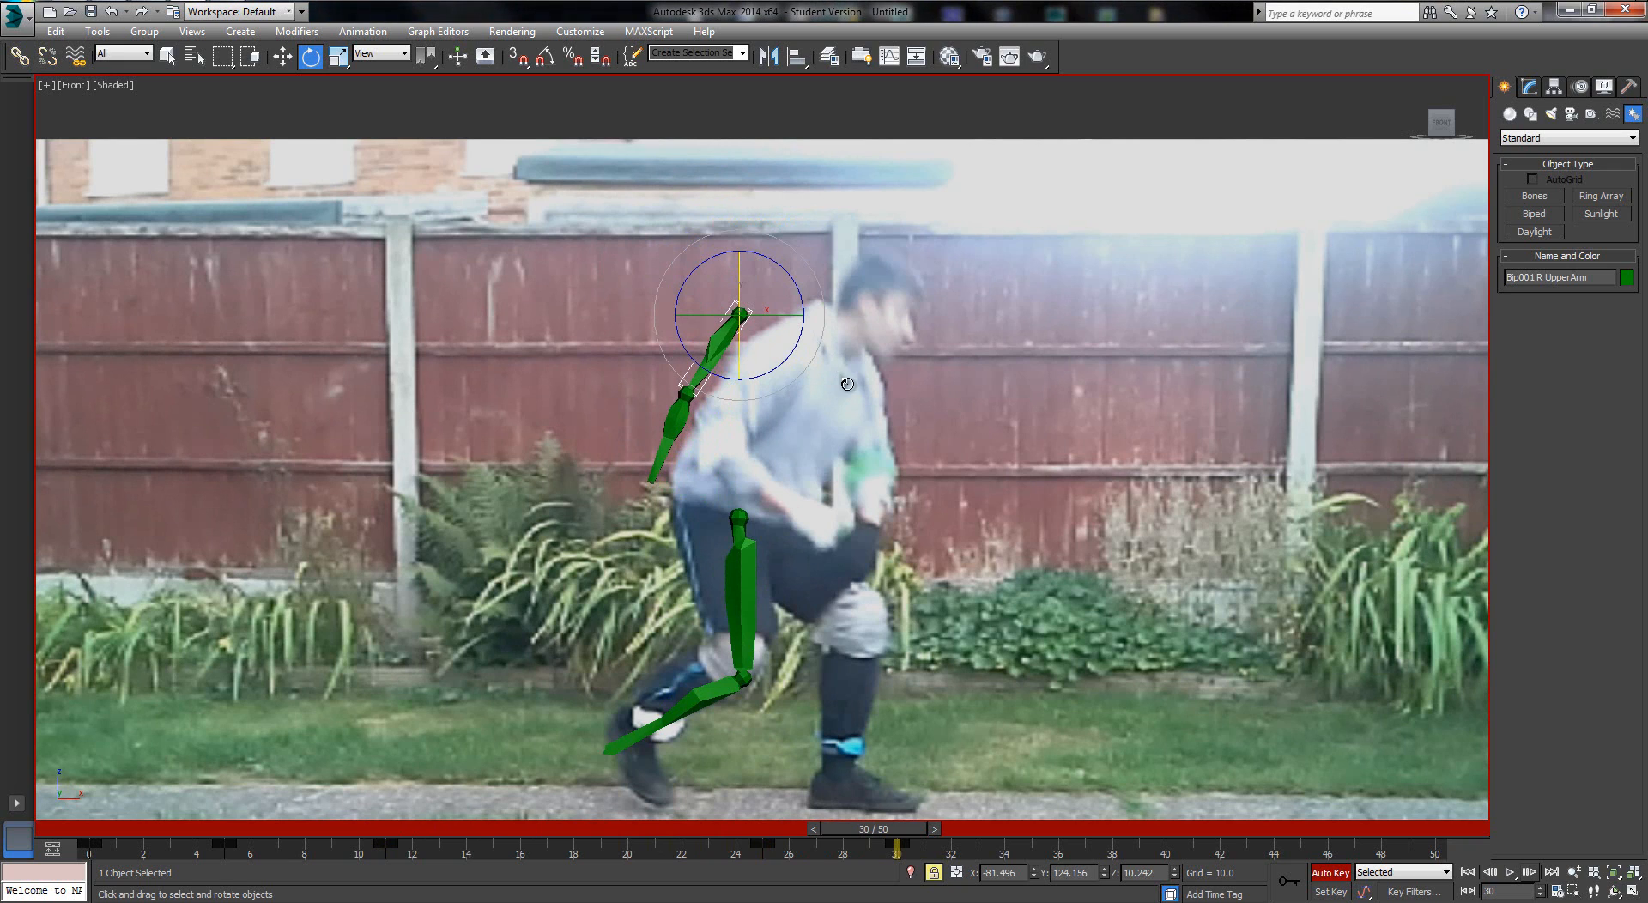
Advance to frame 33 and key a small further backward rotation of the right upper arm
{"action": "key", "text": "period"}
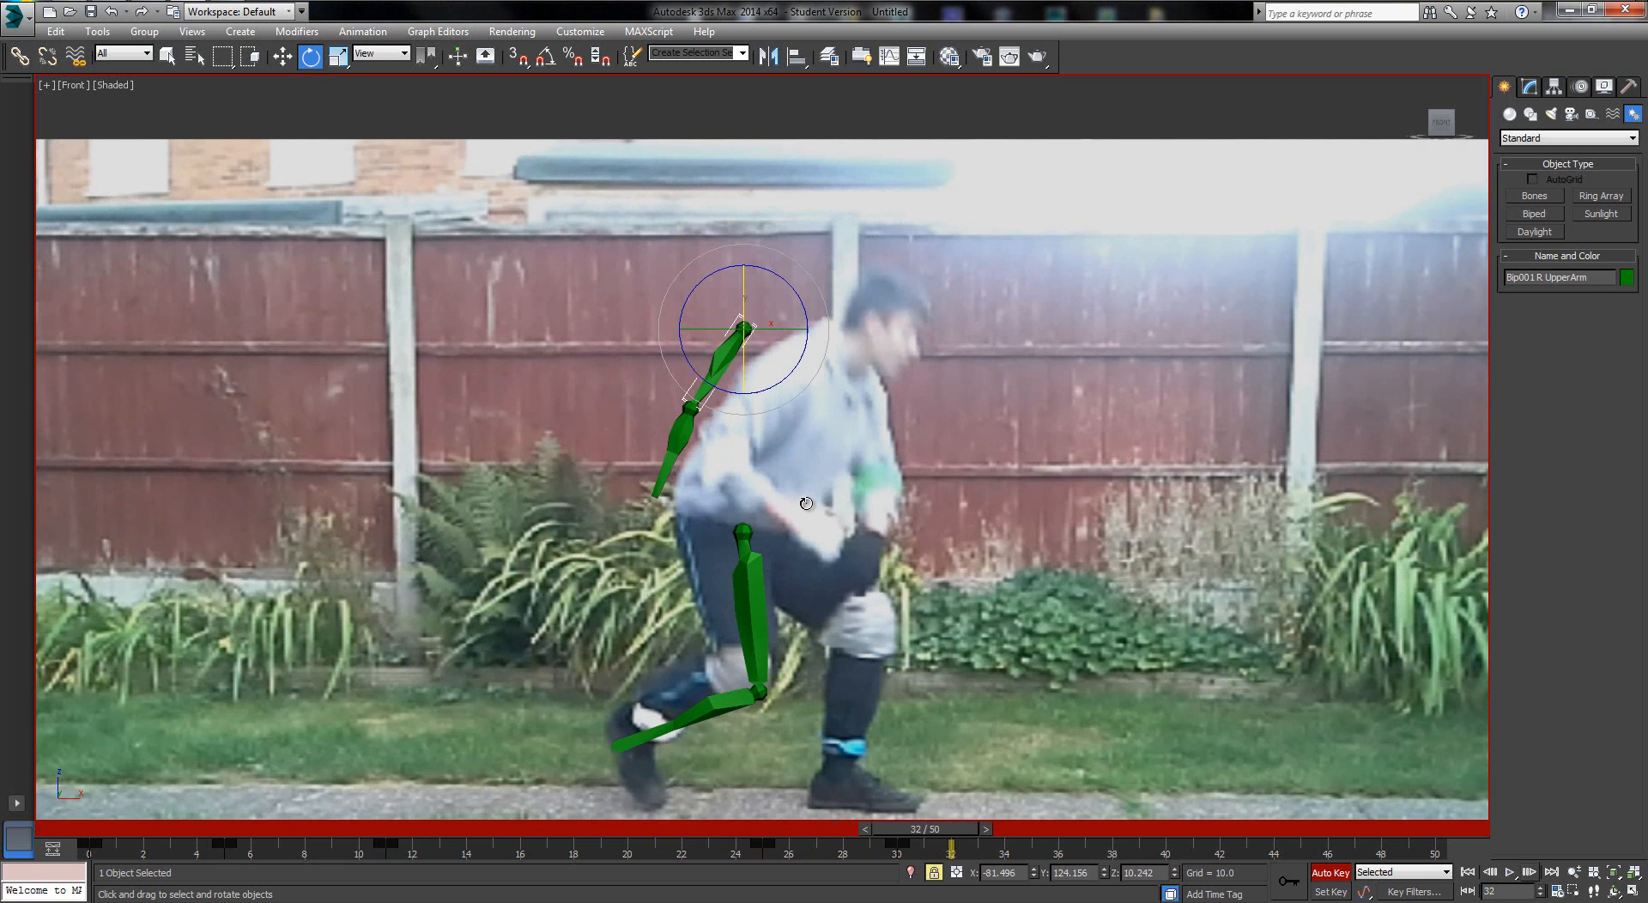
{"action": "key", "text": "period"}
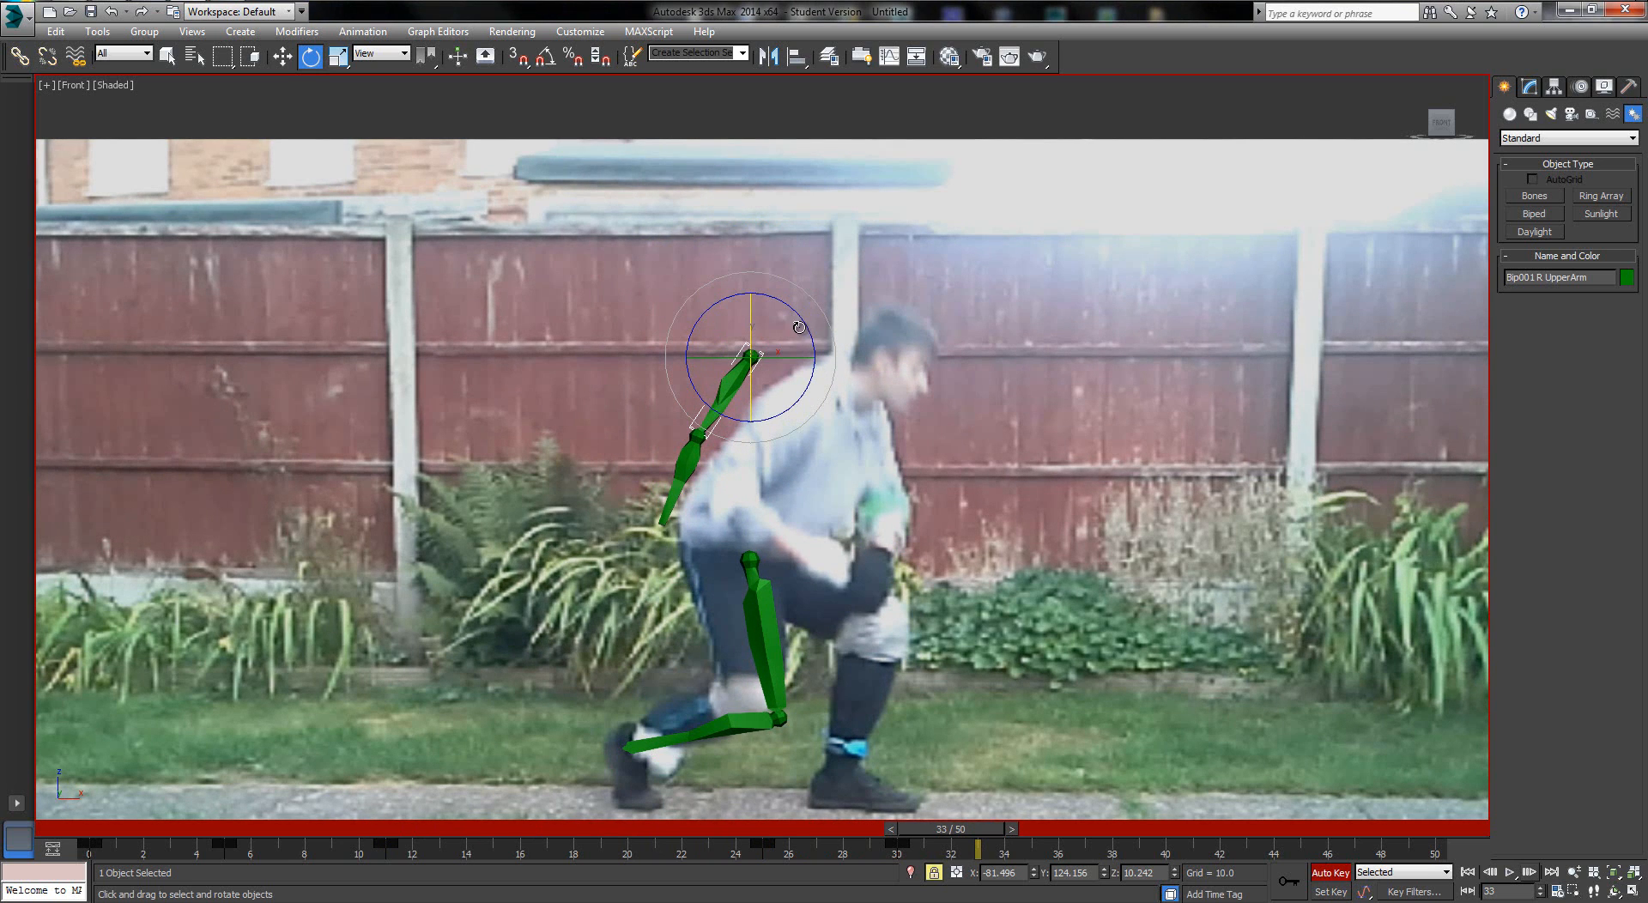
{"action": "left_click_drag", "start_coordinate": [812, 332], "coordinate": [805, 321]}
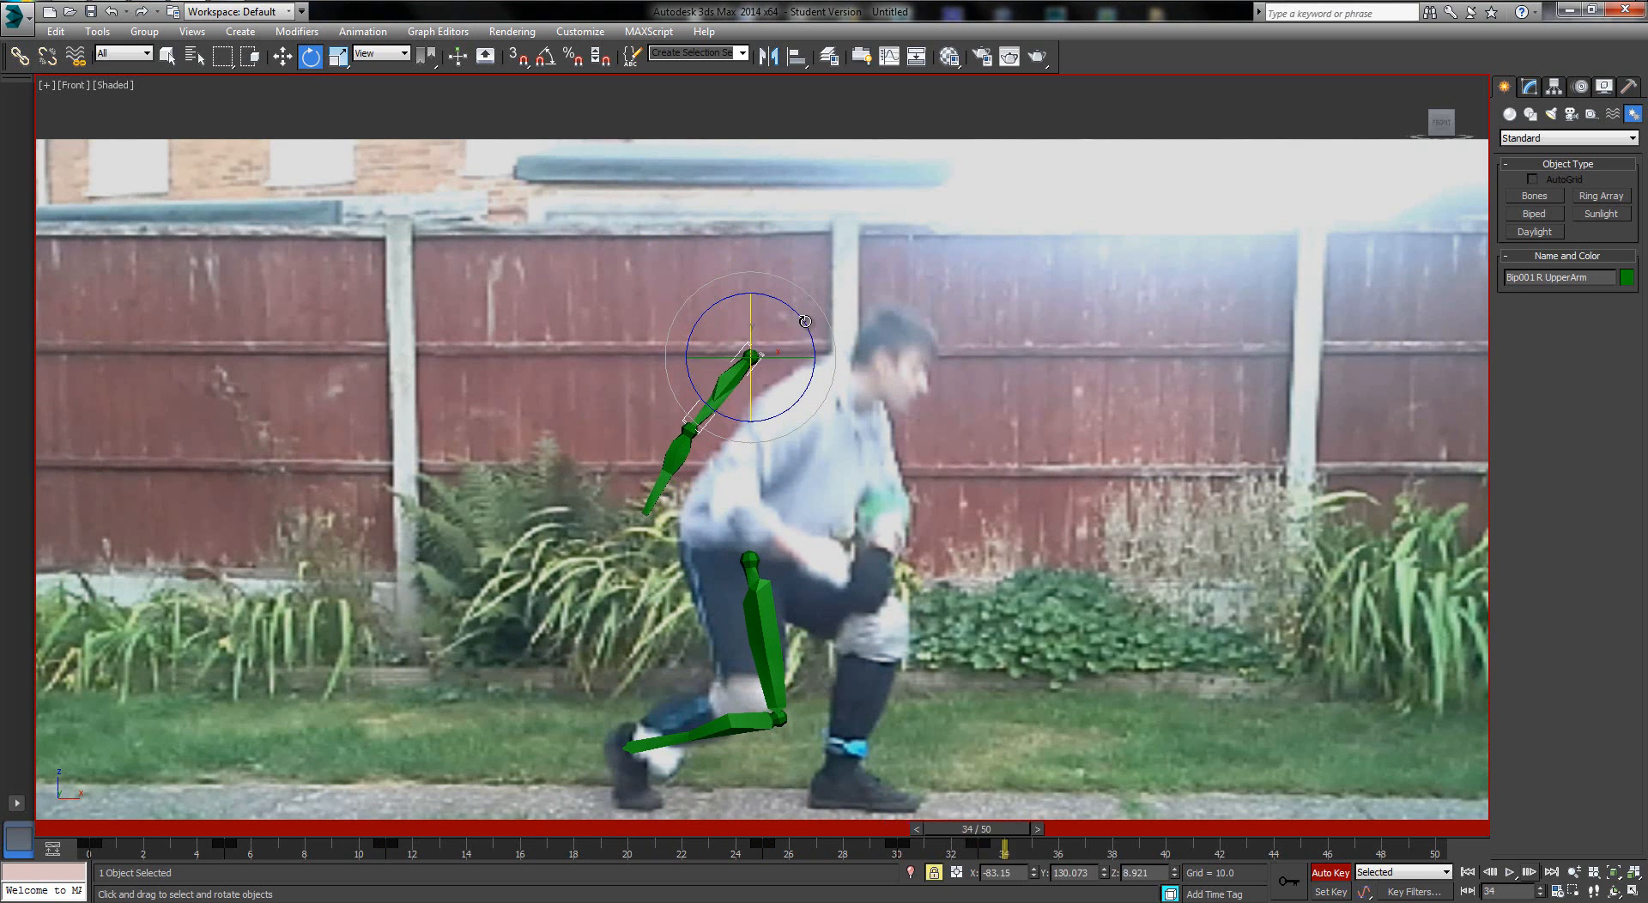
Advance to frame 39 and key a slight backward adjustment of the right upper arm's rotation
{"action": "key", "text": "period"}
{"action": "key", "text": "period"}
{"action": "key", "text": "period"}
{"action": "key", "text": "period"}
{"action": "key", "text": "period"}
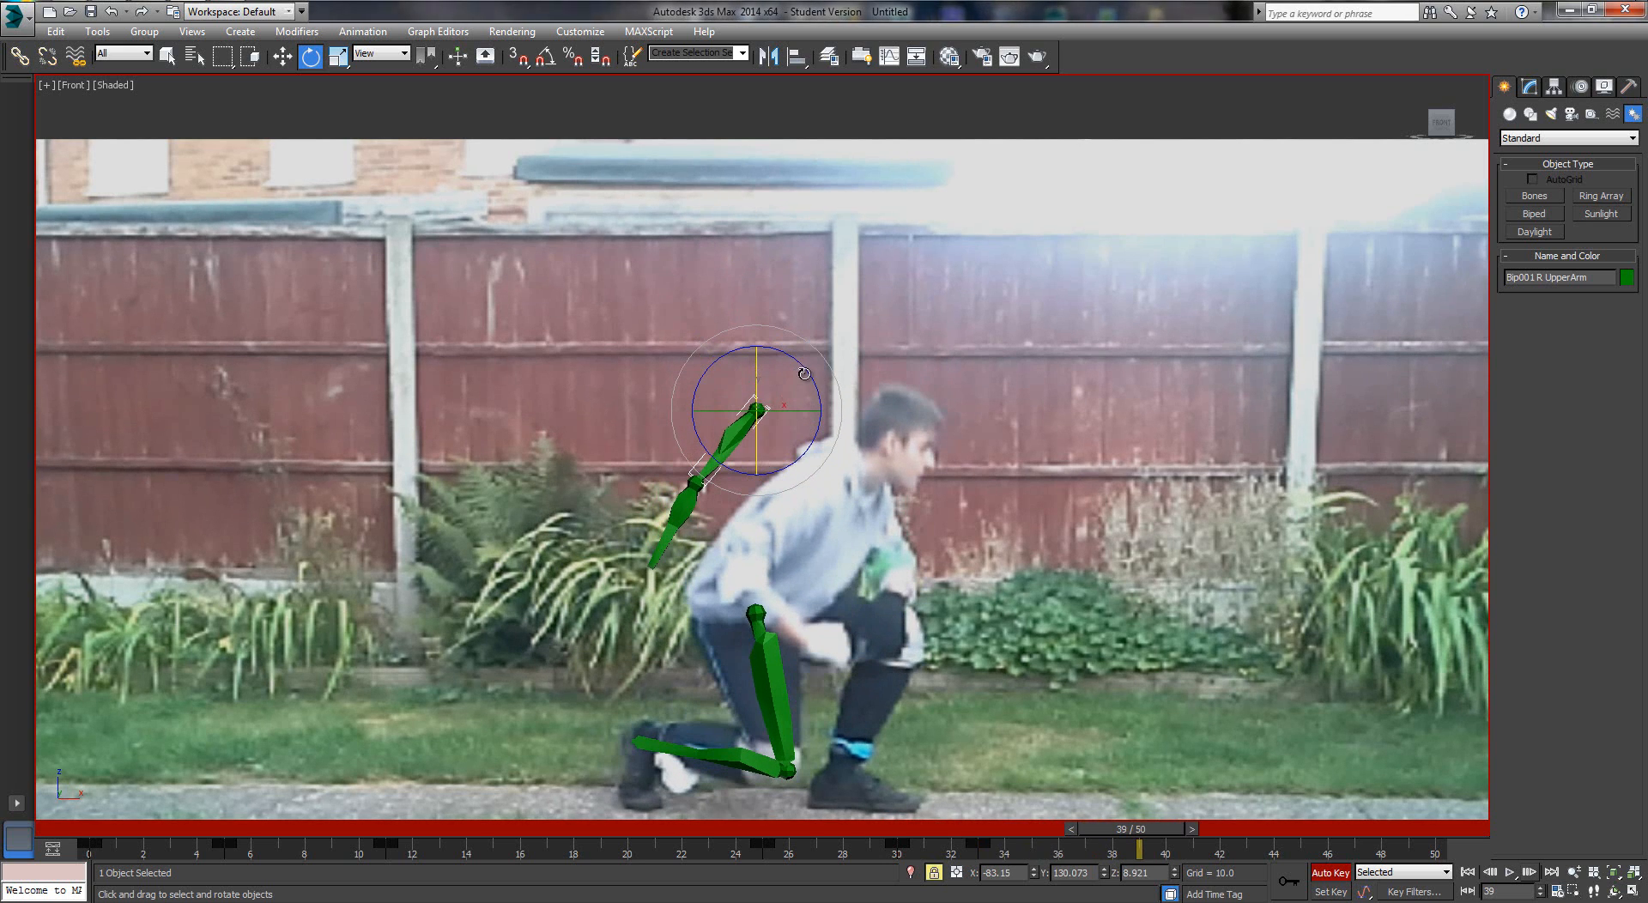
{"action": "key", "text": "period"}
{"action": "key", "text": "period"}
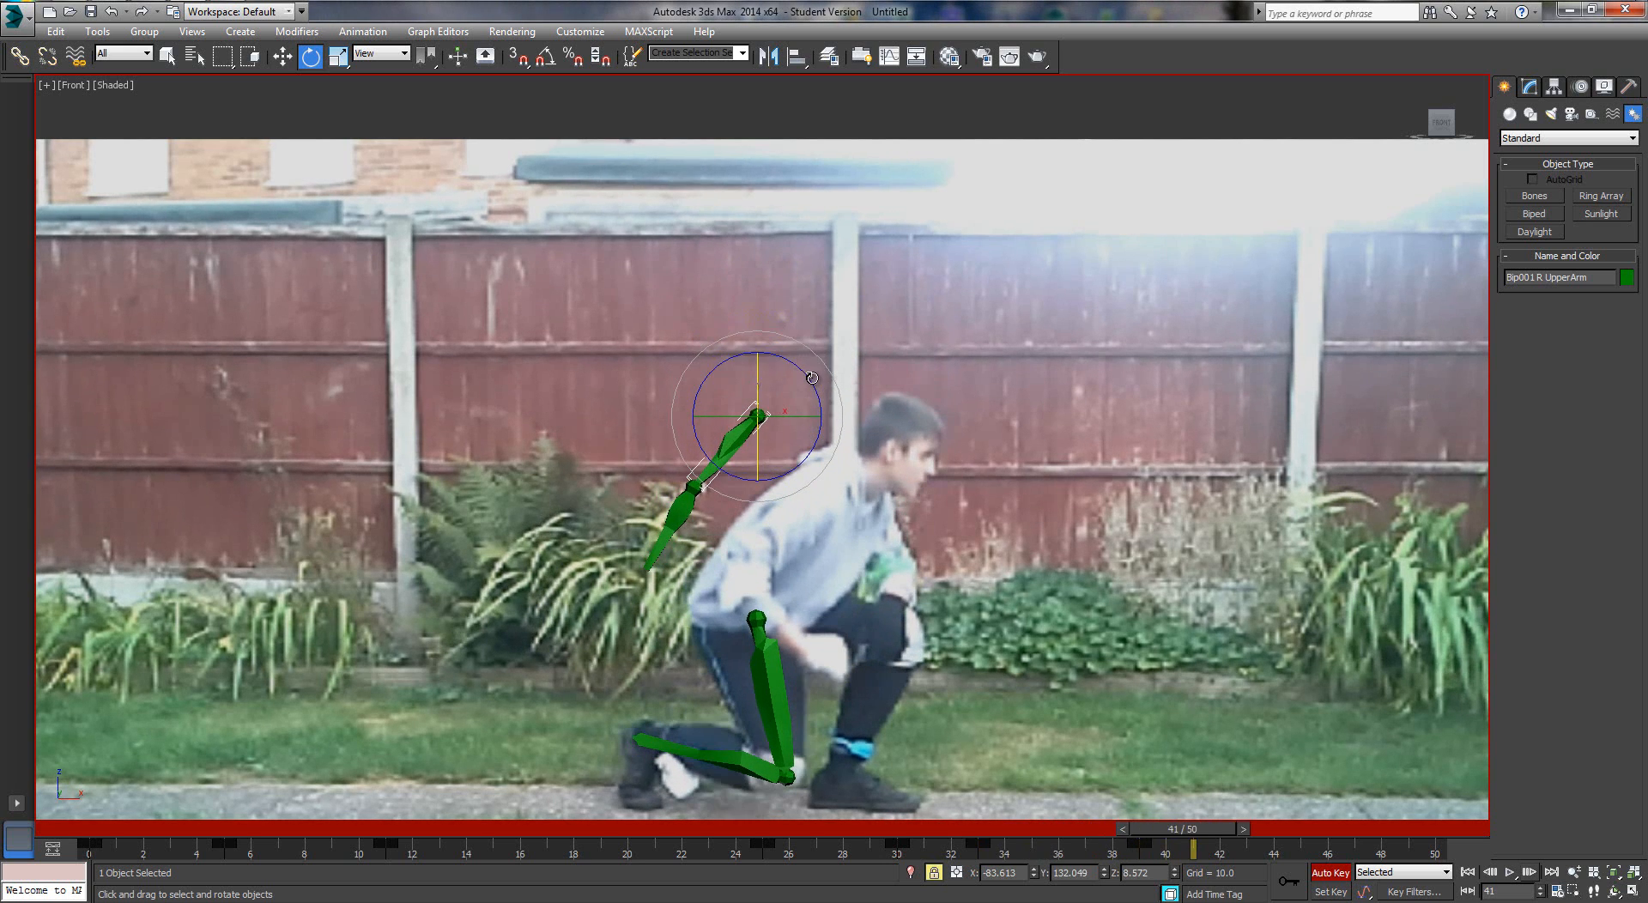
Step through the frames up to 46 to check the arm against the reference, and turn off Auto Key
{"action": "key", "text": "period"}
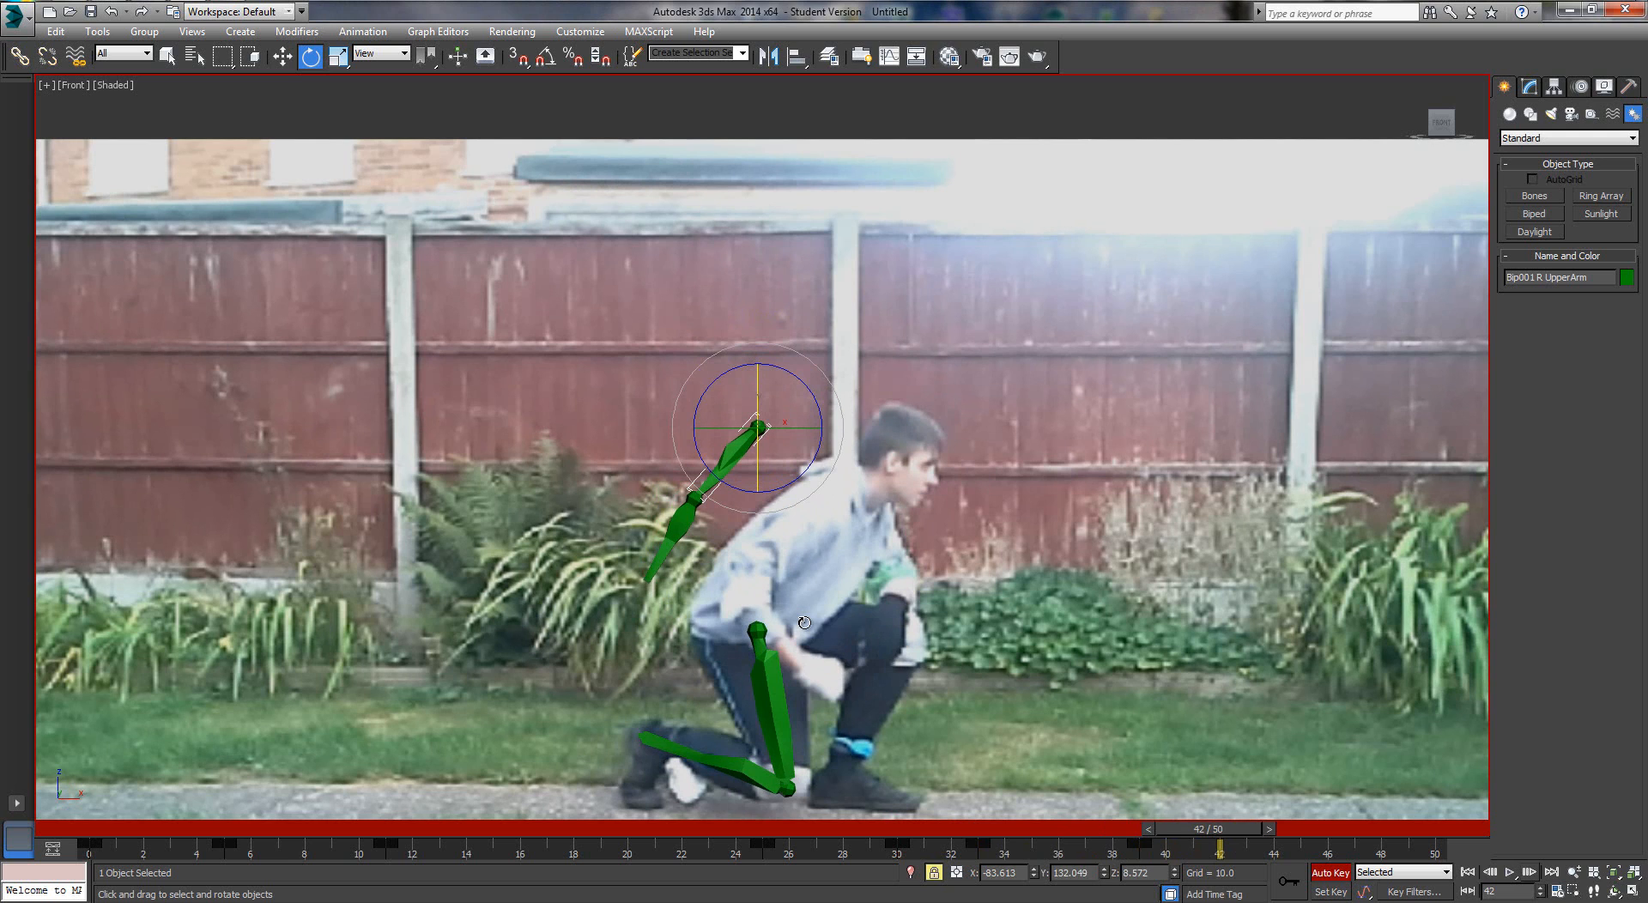
{"action": "key", "text": "period"}
{"action": "key", "text": "period"}
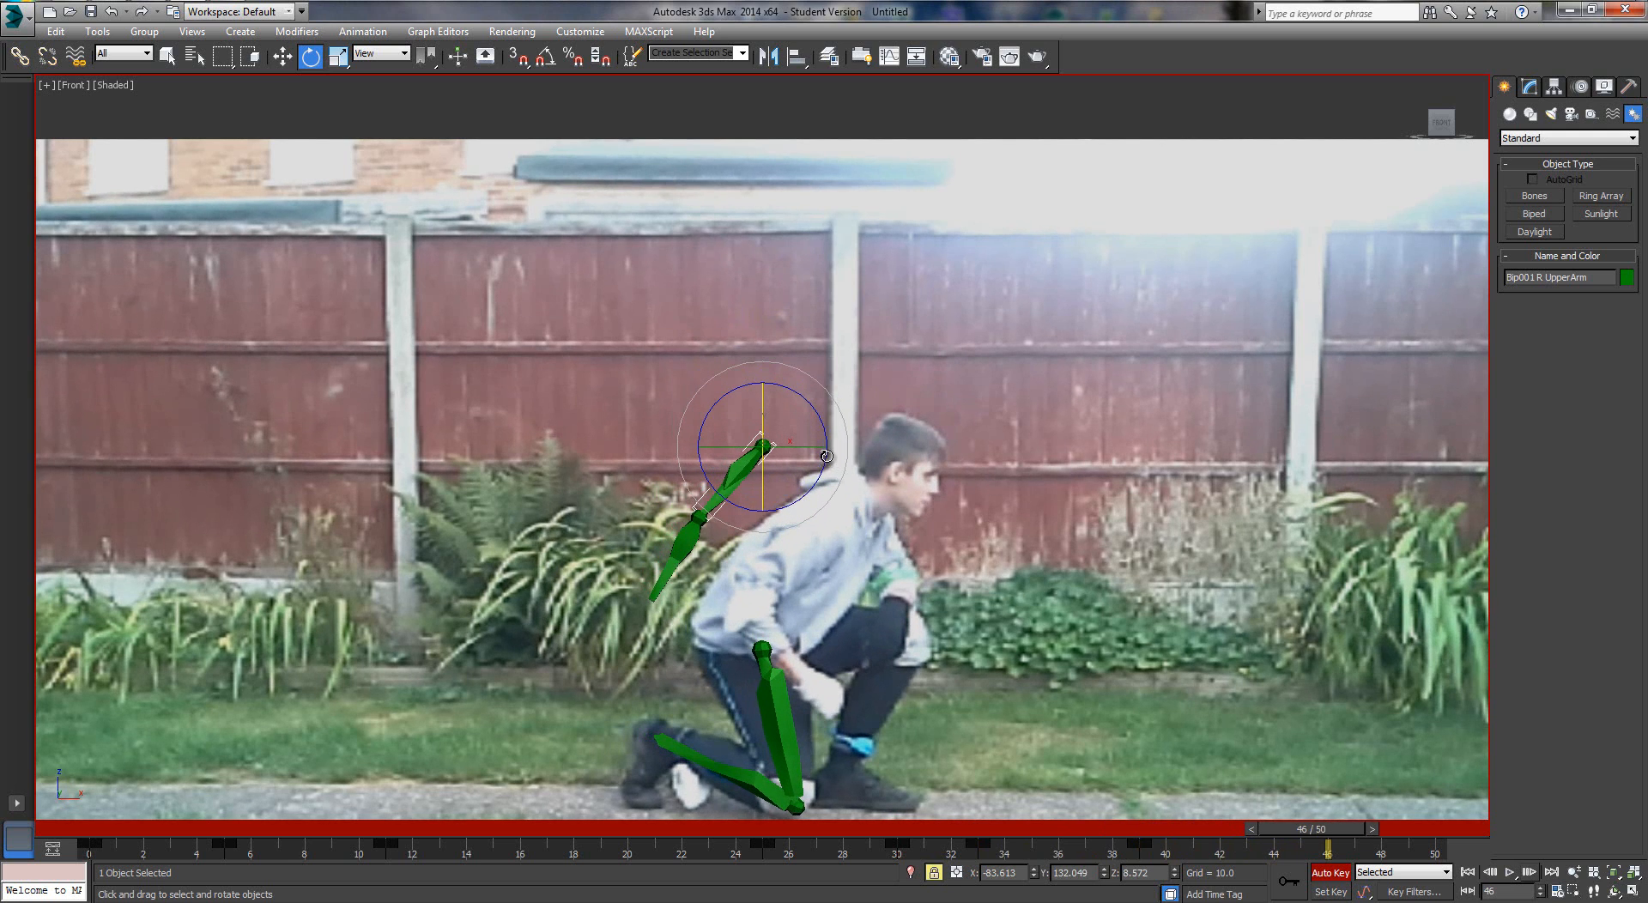
{"action": "left_click", "coordinate": [1331, 872]}
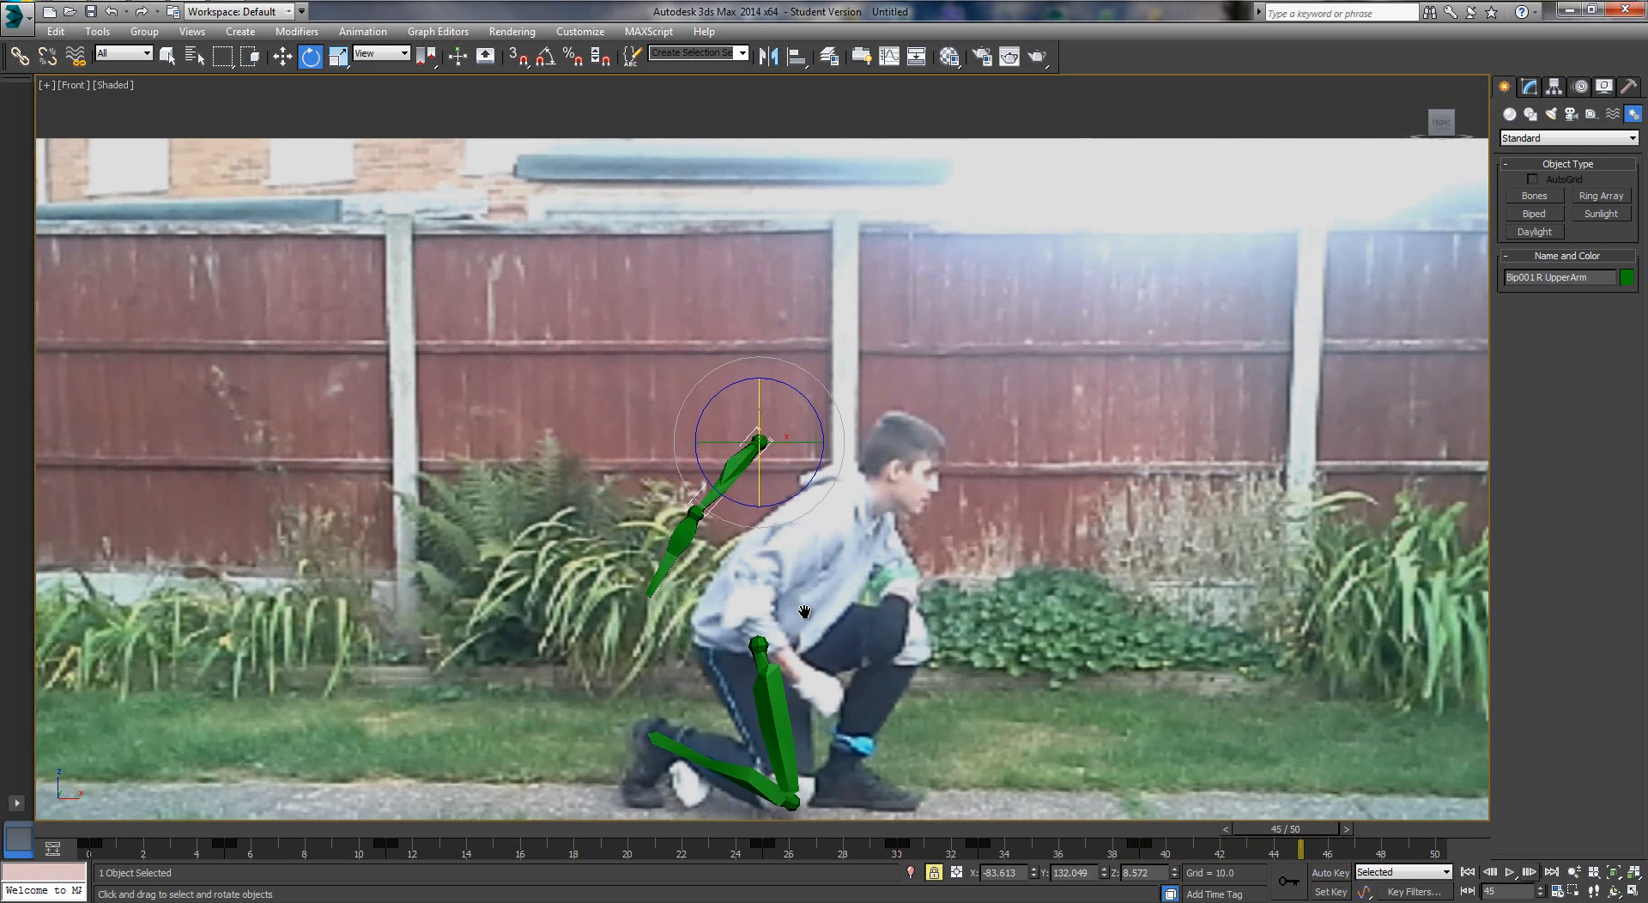
Switch to the four-viewport layout and unhide all biped parts
{"action": "key", "text": "alt+w"}
{"action": "right_click", "coordinate": [830, 599]}
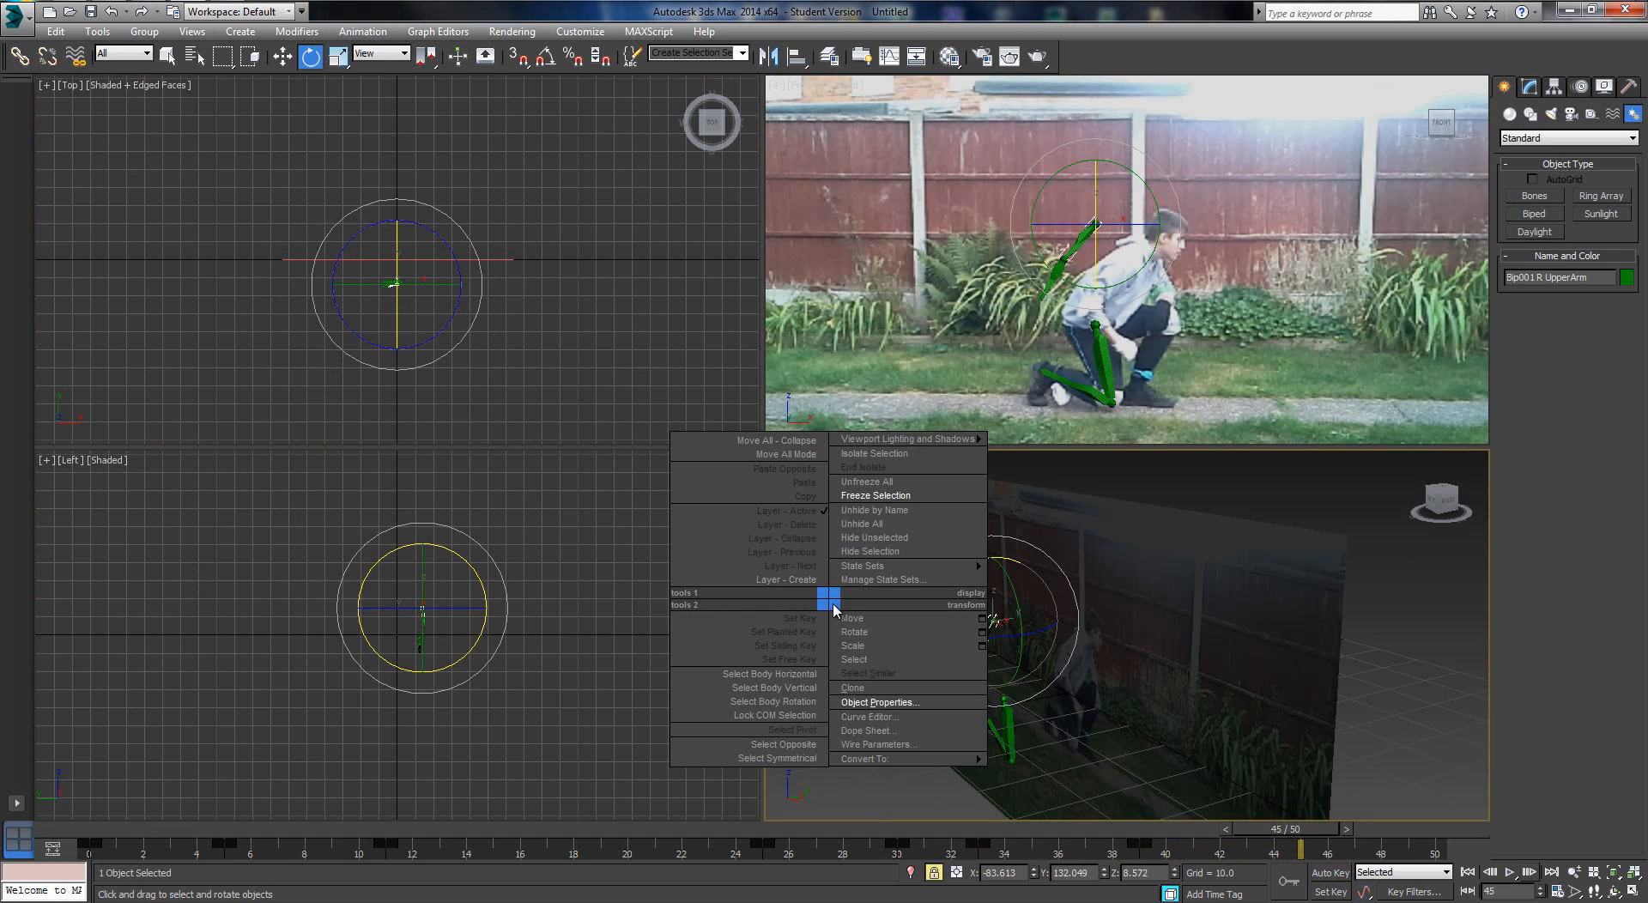
{"action": "left_click", "coordinate": [862, 523]}
{"action": "scroll", "coordinate": [950, 633], "scroll_direction": "up", "scroll_amount": 4}
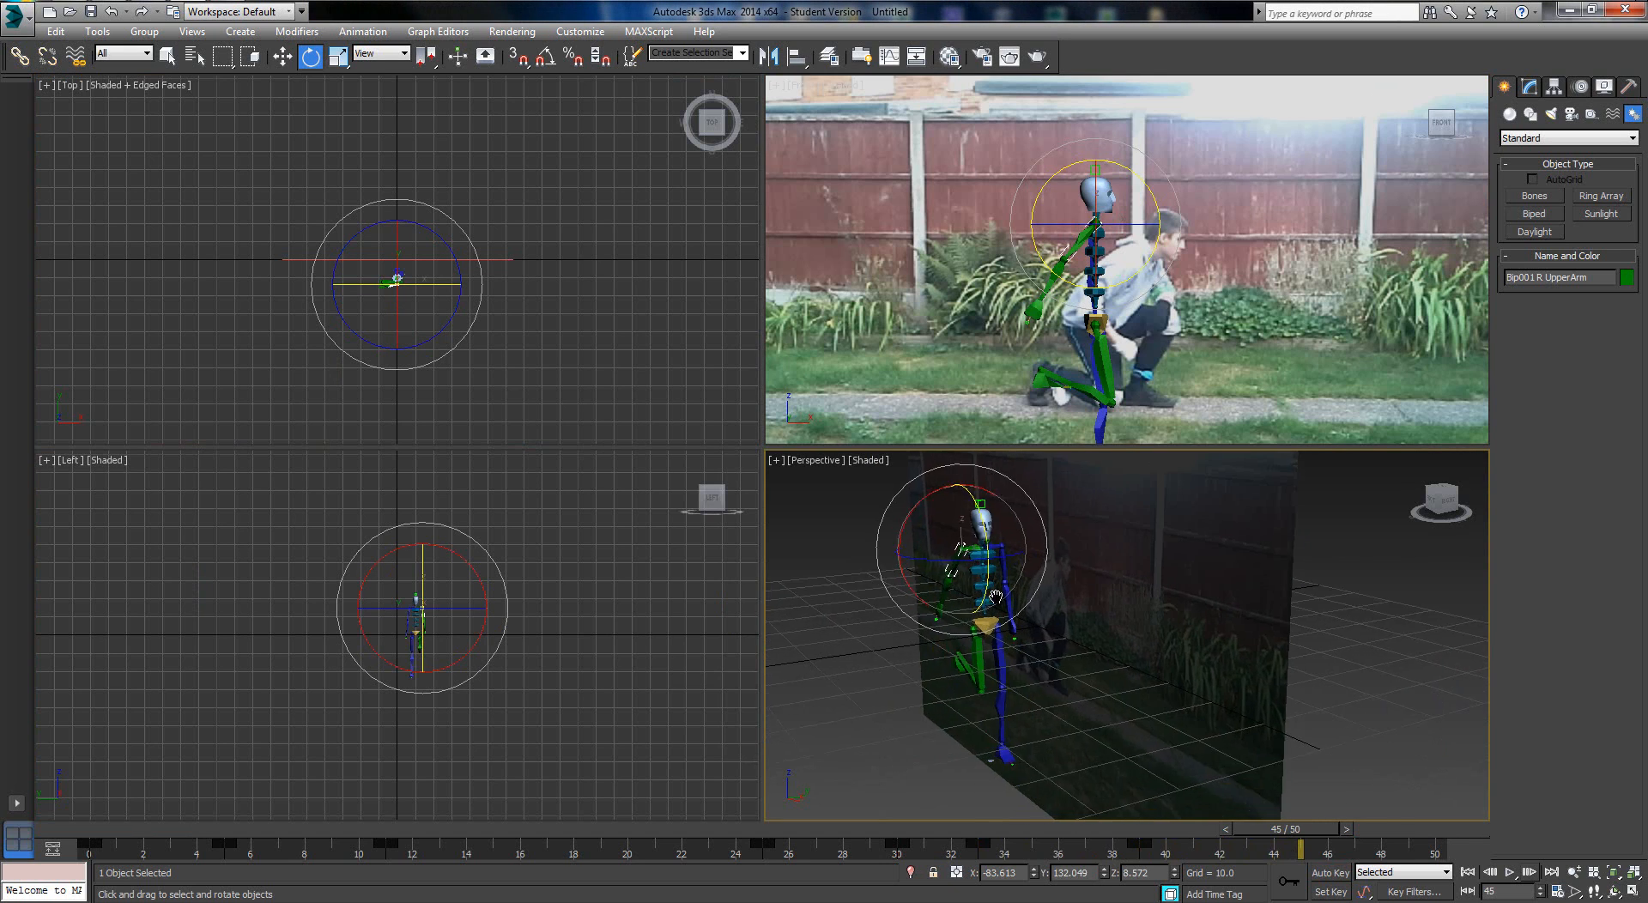
{"action": "middle_click_drag", "start_coordinate": [973, 658], "coordinate": [983, 665]}
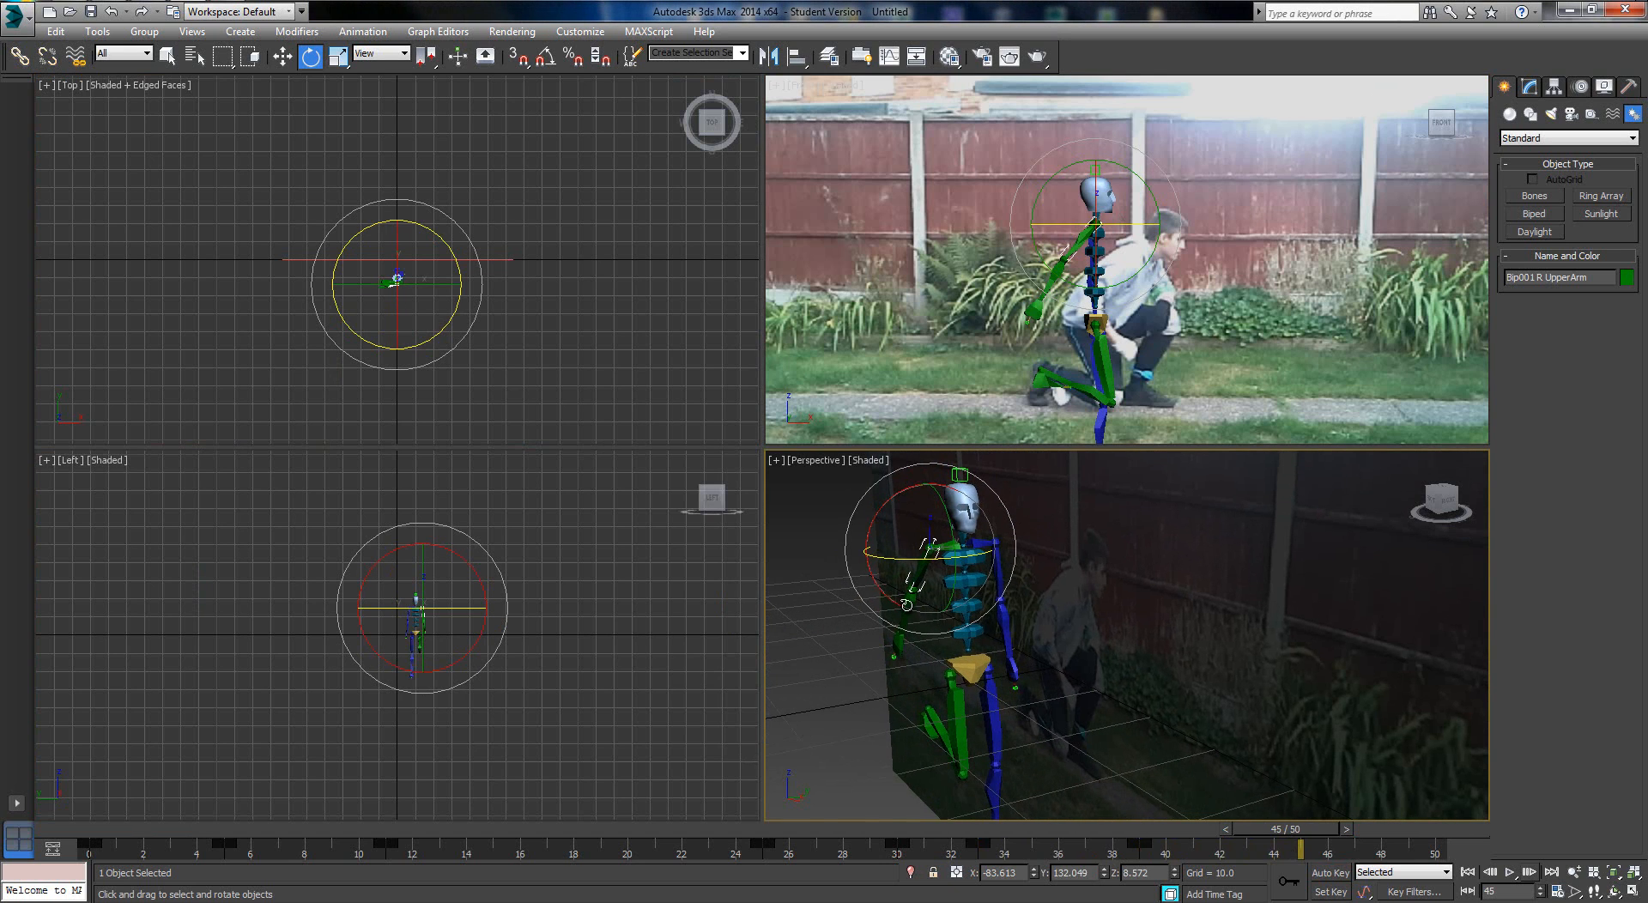
Select the biped's right arm, left upper arm, pelvis, legs and head in the Perspective view, and hide them
{"action": "left_click", "coordinate": [946, 546], "text": "ctrl"}
{"action": "left_click", "coordinate": [908, 601], "text": "ctrl"}
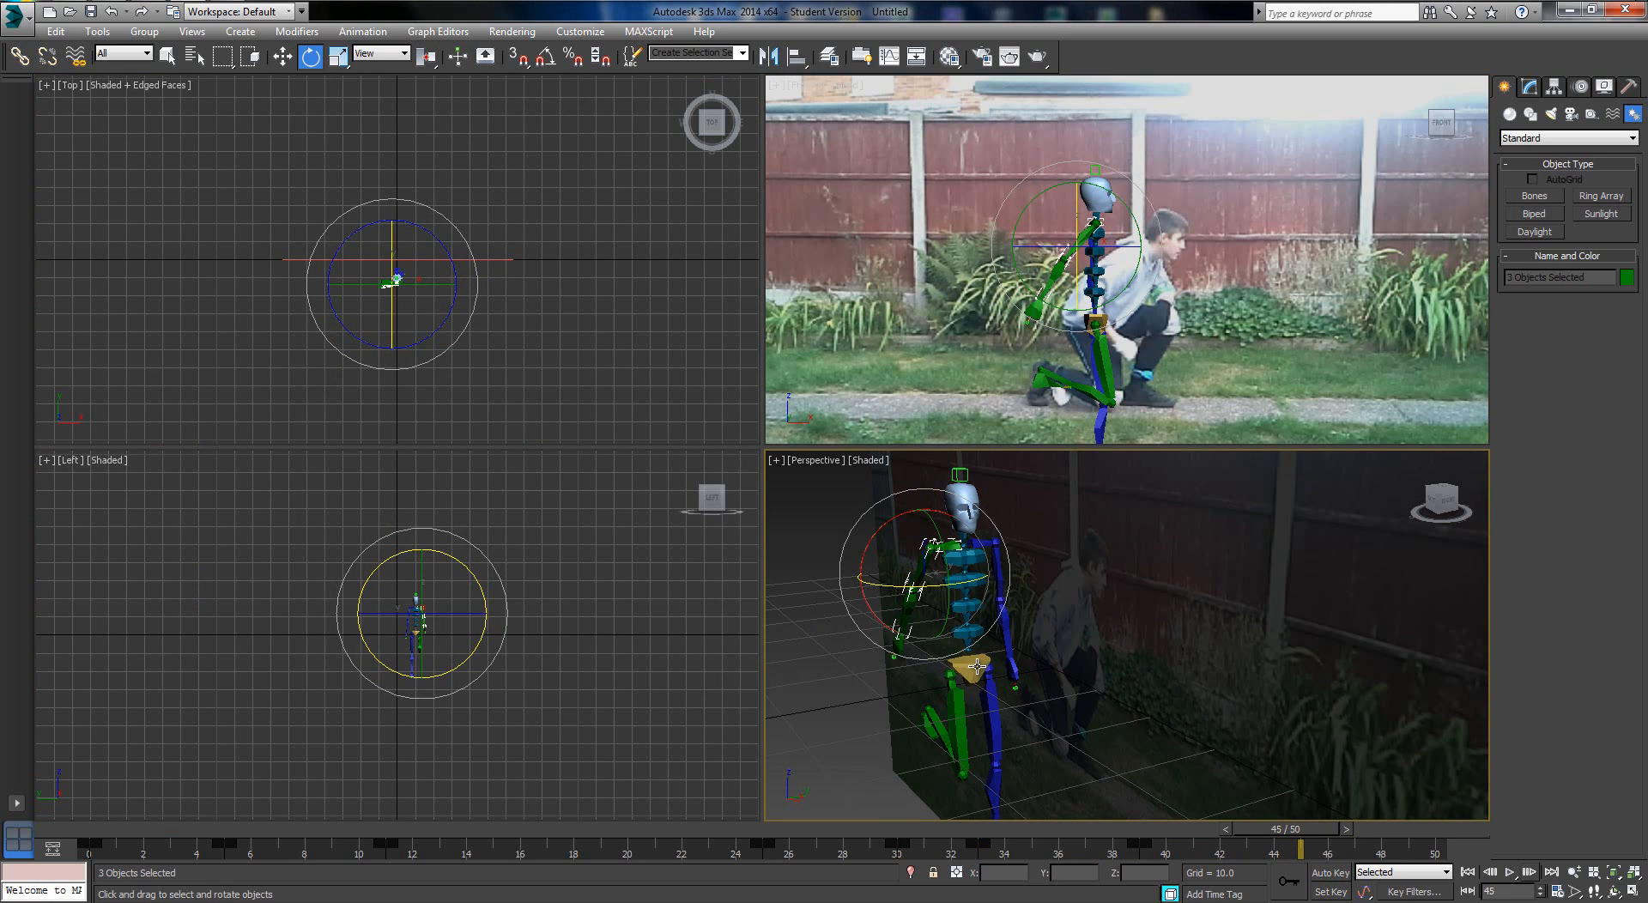
{"action": "left_click", "coordinate": [978, 668], "text": "ctrl"}
{"action": "left_click", "coordinate": [958, 692], "text": "ctrl"}
{"action": "left_click", "coordinate": [937, 735], "text": "ctrl"}
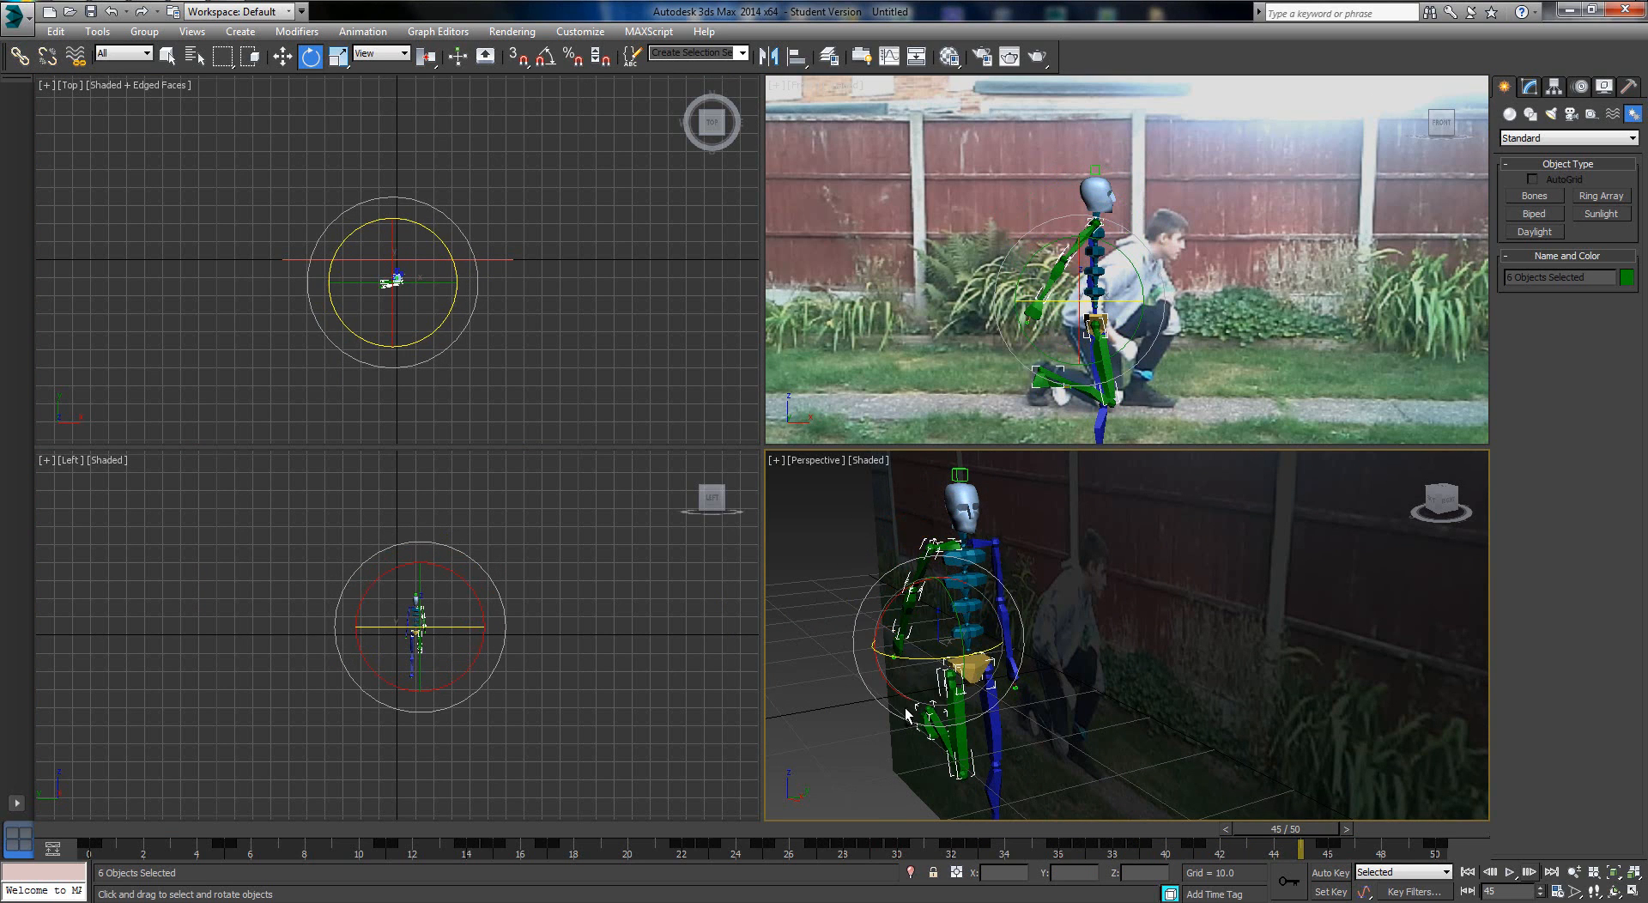
{"action": "left_click_drag", "start_coordinate": [965, 783], "coordinate": [1053, 826], "text": "ctrl"}
{"action": "scroll", "coordinate": [1021, 702], "scroll_direction": "up", "scroll_amount": 3}
{"action": "scroll", "coordinate": [1024, 652], "scroll_direction": "down", "scroll_amount": 4}
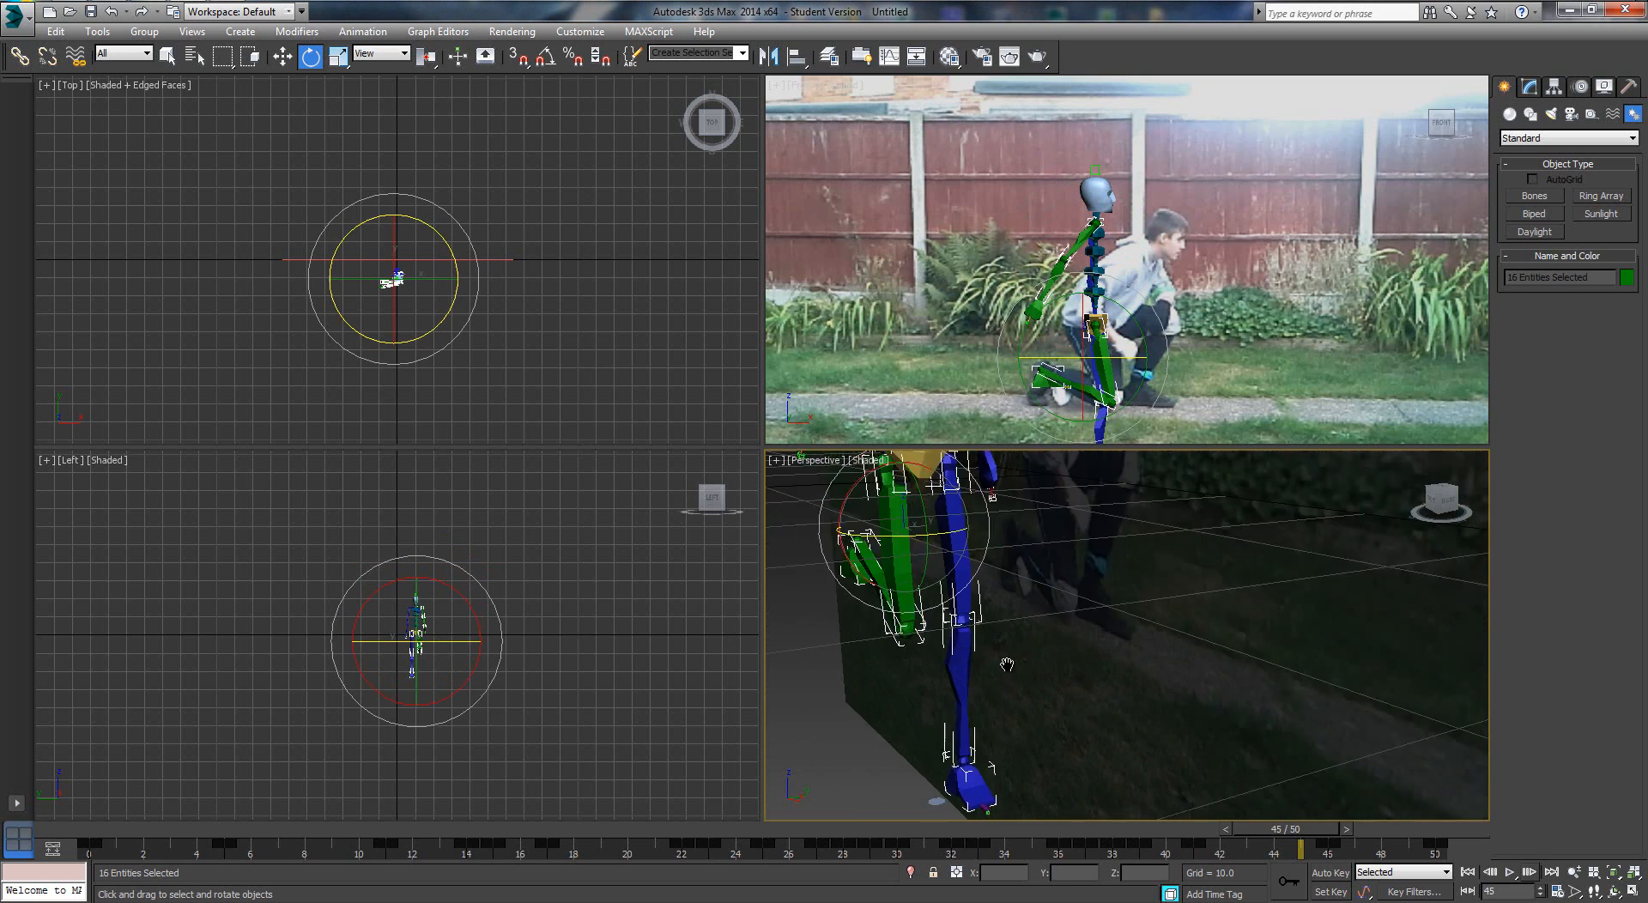
{"action": "left_click_drag", "start_coordinate": [1051, 734], "coordinate": [970, 704], "text": "ctrl"}
{"action": "scroll", "coordinate": [970, 550], "scroll_direction": "up", "scroll_amount": 3}
{"action": "middle_click_drag", "start_coordinate": [962, 525], "coordinate": [990, 622]}
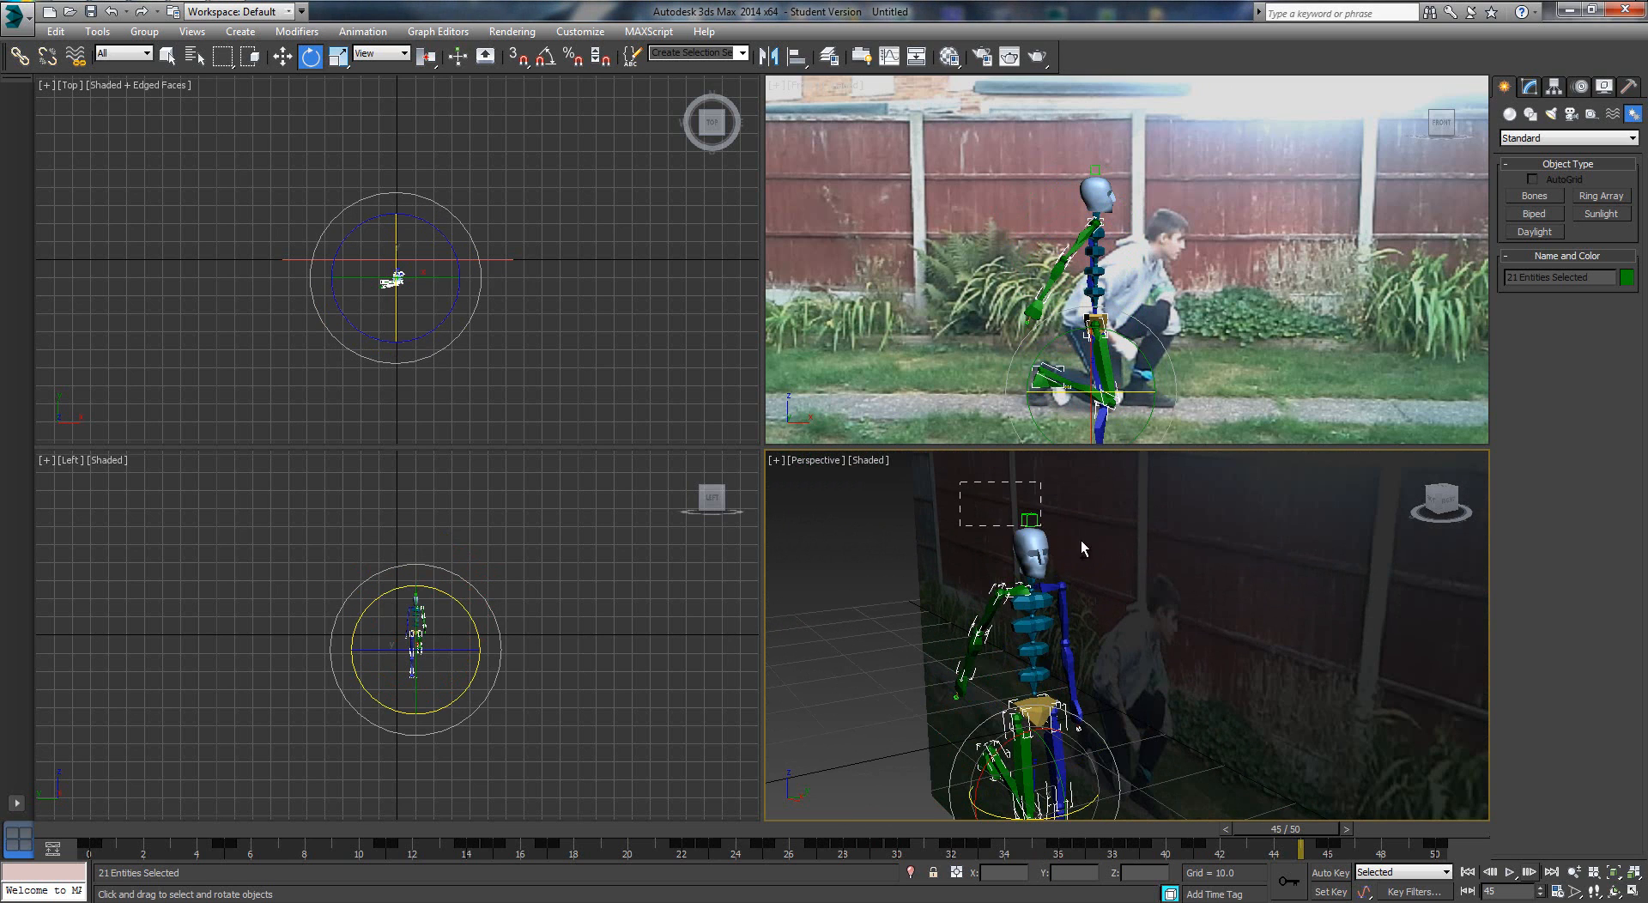
{"action": "left_click_drag", "start_coordinate": [1085, 560], "coordinate": [1083, 562], "text": "ctrl"}
{"action": "left_click", "coordinate": [1064, 604], "text": "ctrl"}
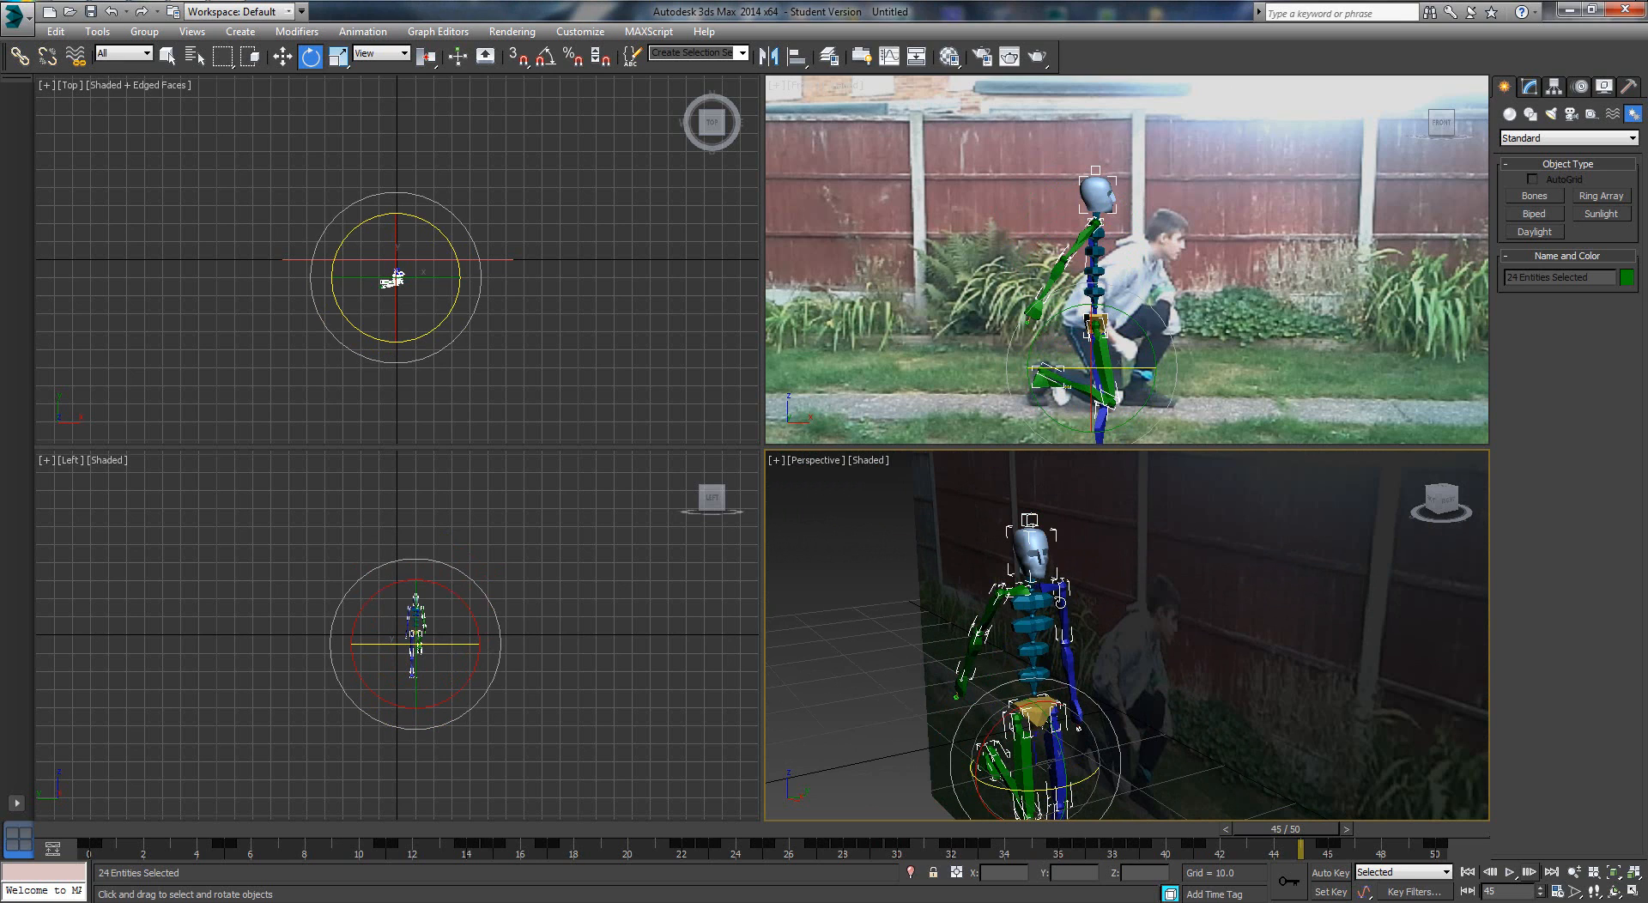
{"action": "right_click", "coordinate": [1071, 608]}
{"action": "left_click", "coordinate": [1067, 559]}
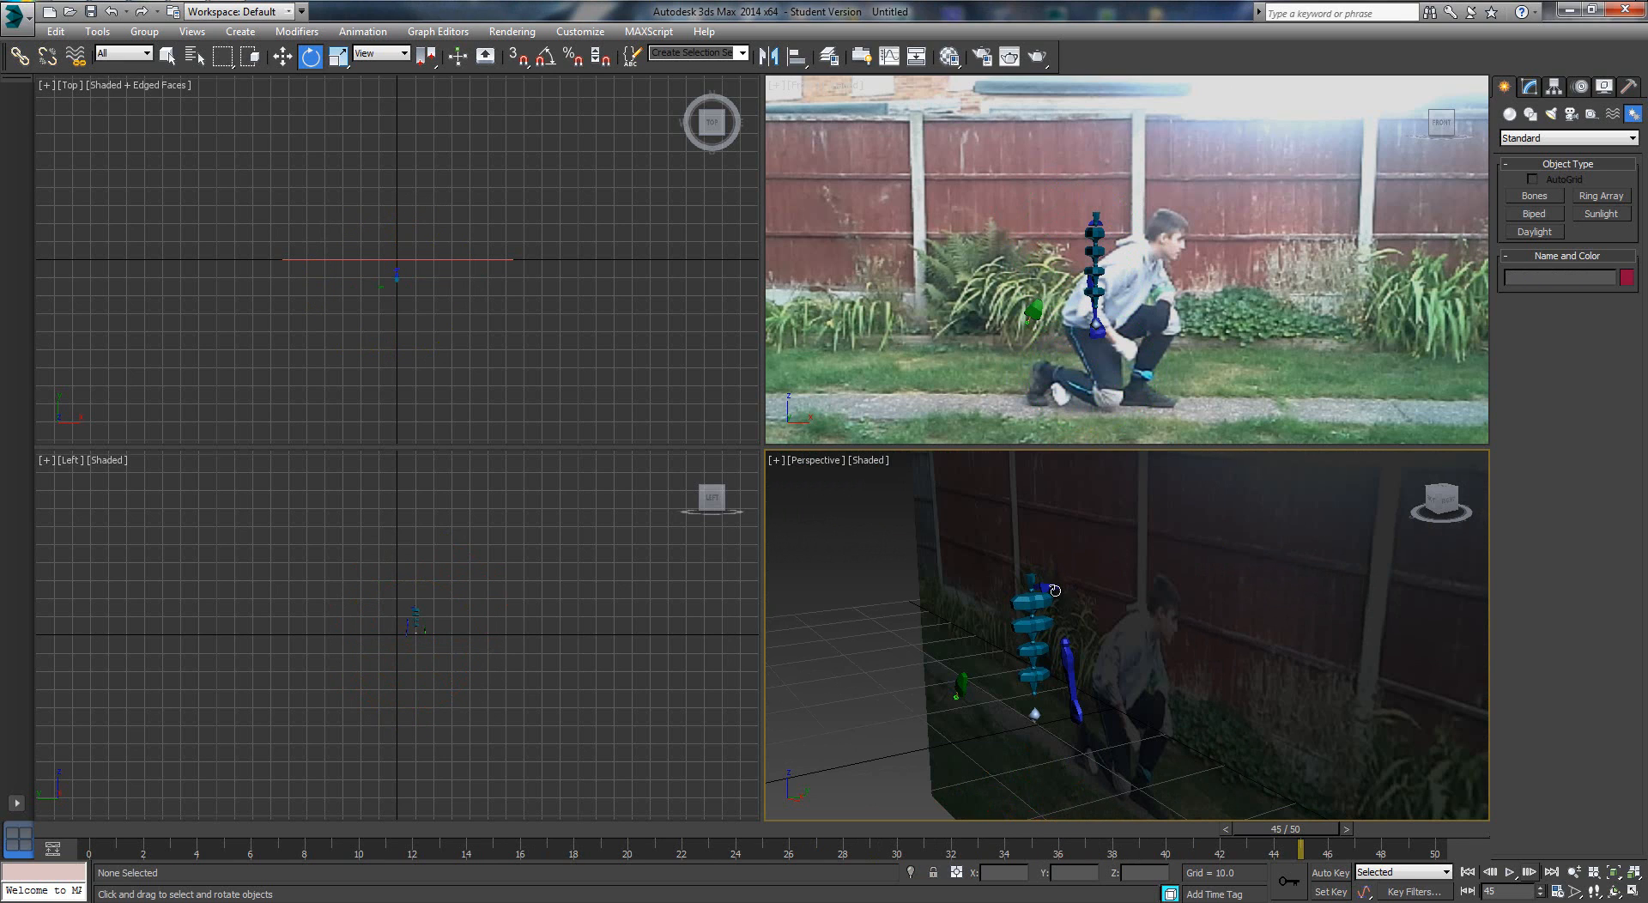
Select the leftover blue and green biped parts around the spine and hide them
{"action": "left_click", "coordinate": [1055, 591]}
{"action": "left_click_drag", "start_coordinate": [981, 726], "coordinate": [984, 728]}
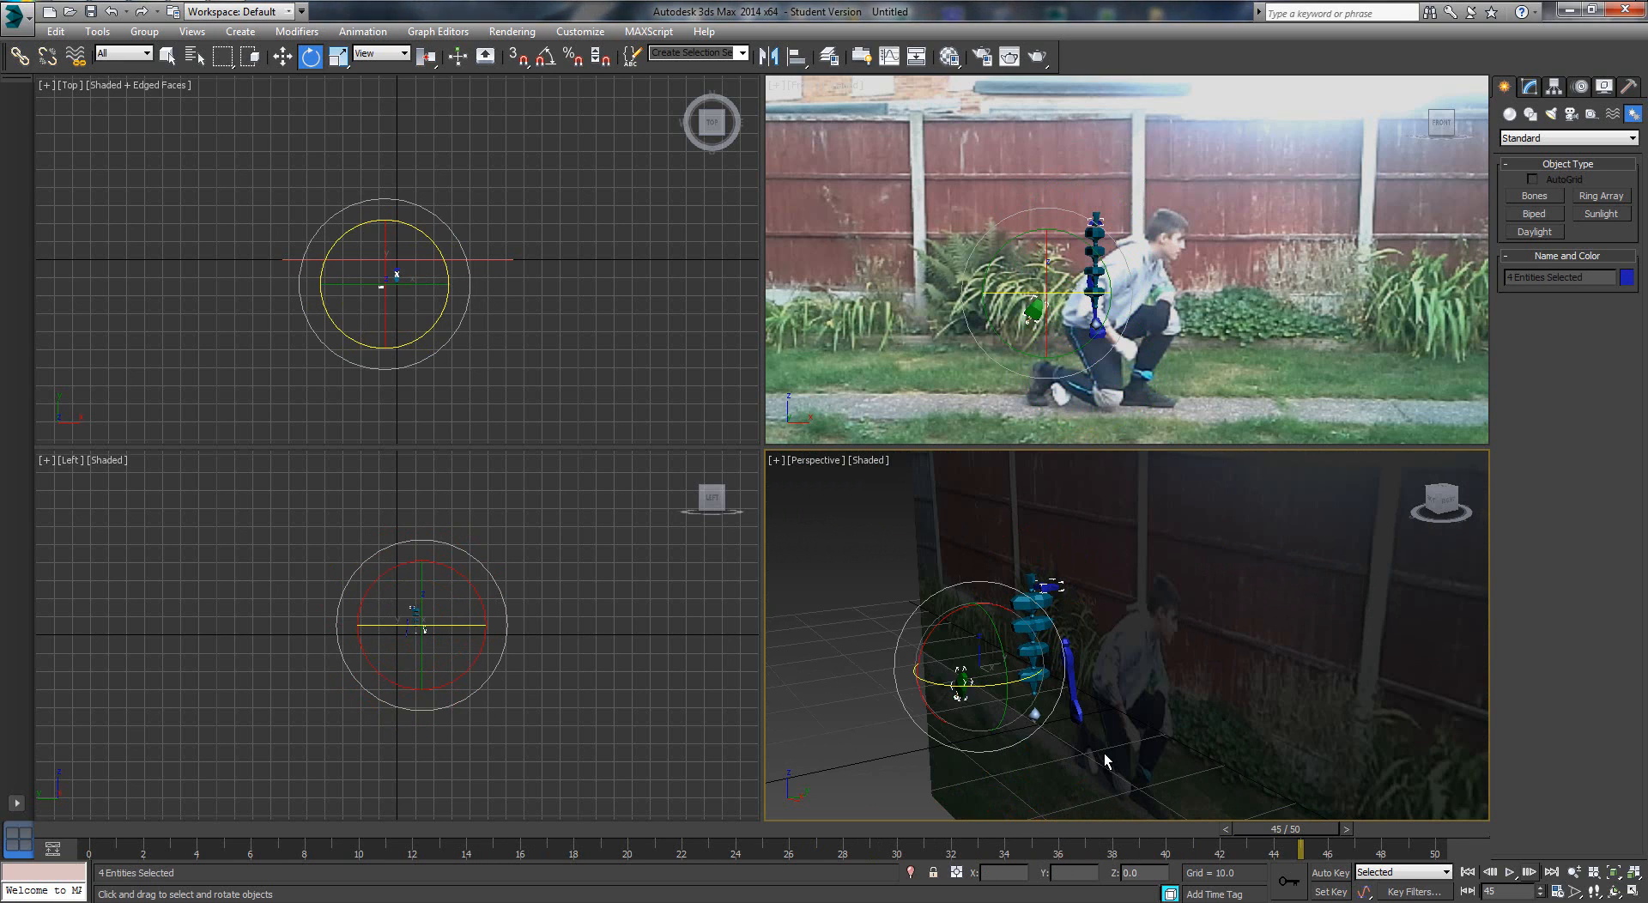
{"action": "right_click", "coordinate": [1077, 684]}
{"action": "left_click", "coordinate": [1132, 636]}
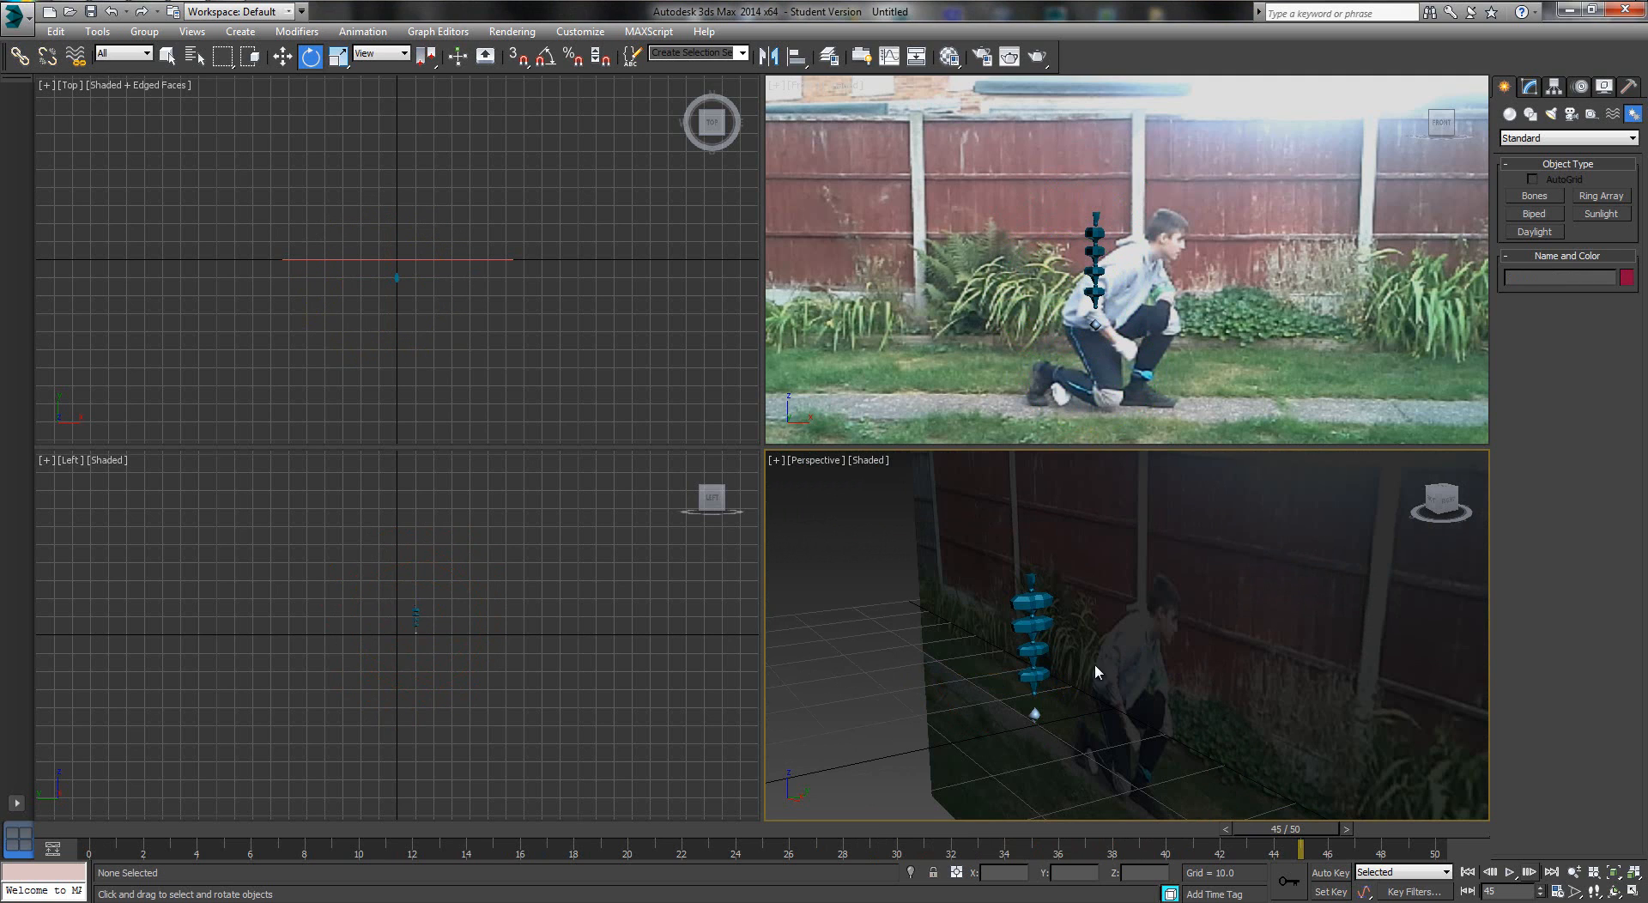
Hide the neck piece above the spine and the small diamond-shaped object beneath it
{"action": "left_click", "coordinate": [1034, 695]}
{"action": "left_click", "coordinate": [1039, 564]}
{"action": "left_click", "coordinate": [1030, 583]}
{"action": "right_click", "coordinate": [1031, 584]}
{"action": "left_click", "coordinate": [1082, 540]}
{"action": "left_click", "coordinate": [1035, 717]}
{"action": "right_click", "coordinate": [1035, 720]}
{"action": "left_click", "coordinate": [1086, 669]}
Maximize the Front viewport and return the animation to frame 0
{"action": "left_click", "coordinate": [1075, 273]}
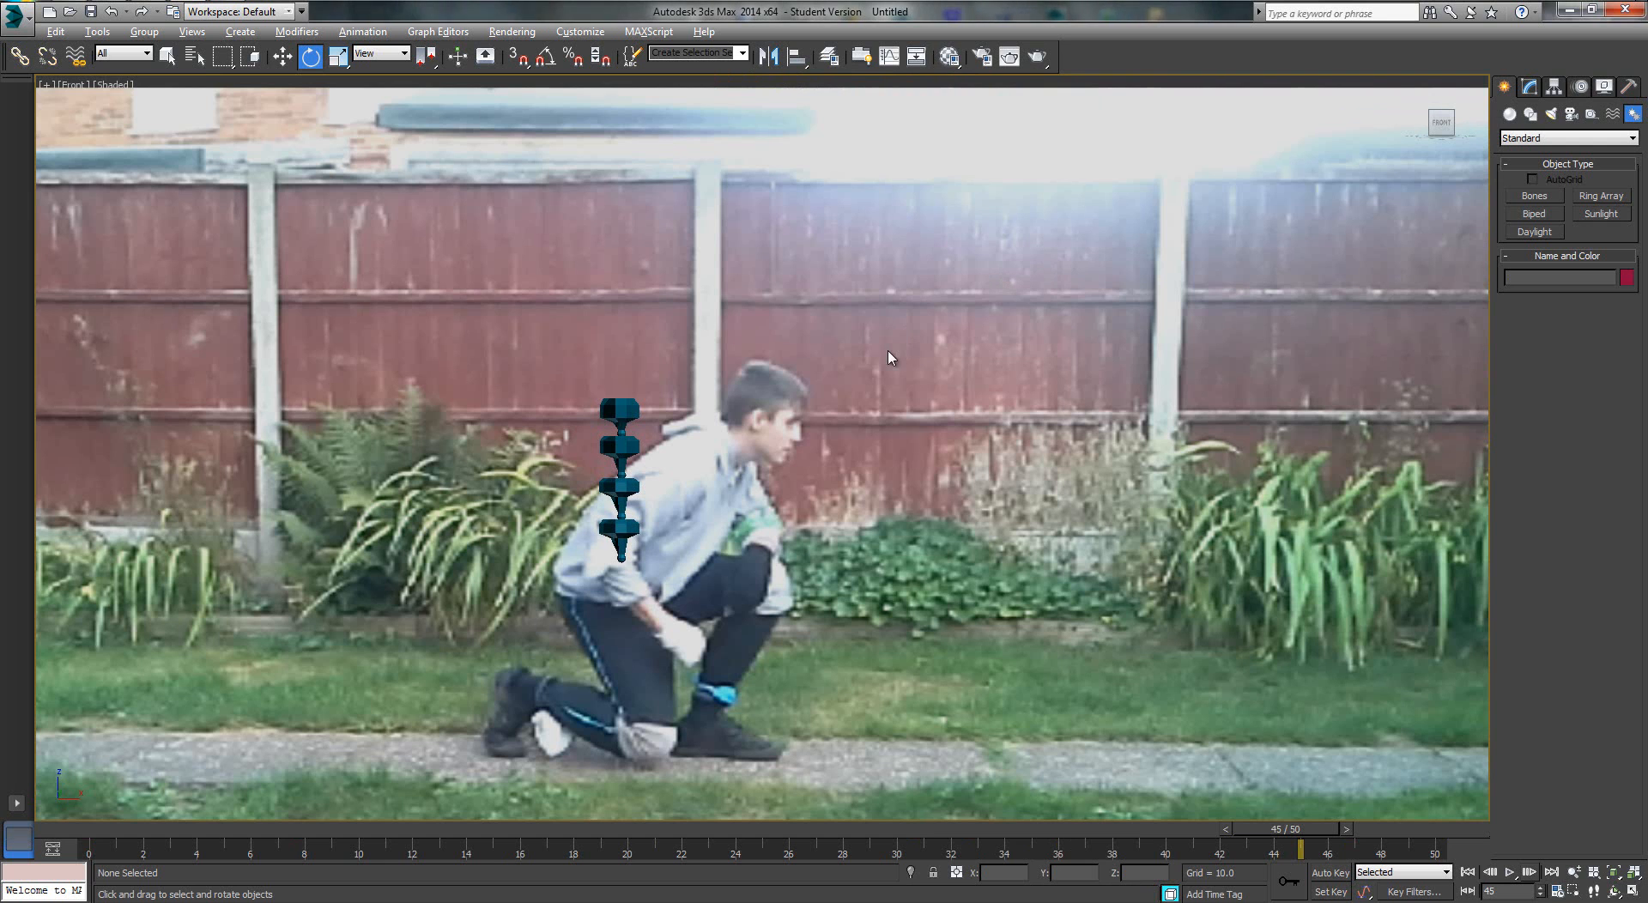
{"action": "key", "text": "alt+w"}
{"action": "left_click", "coordinate": [116, 828]}
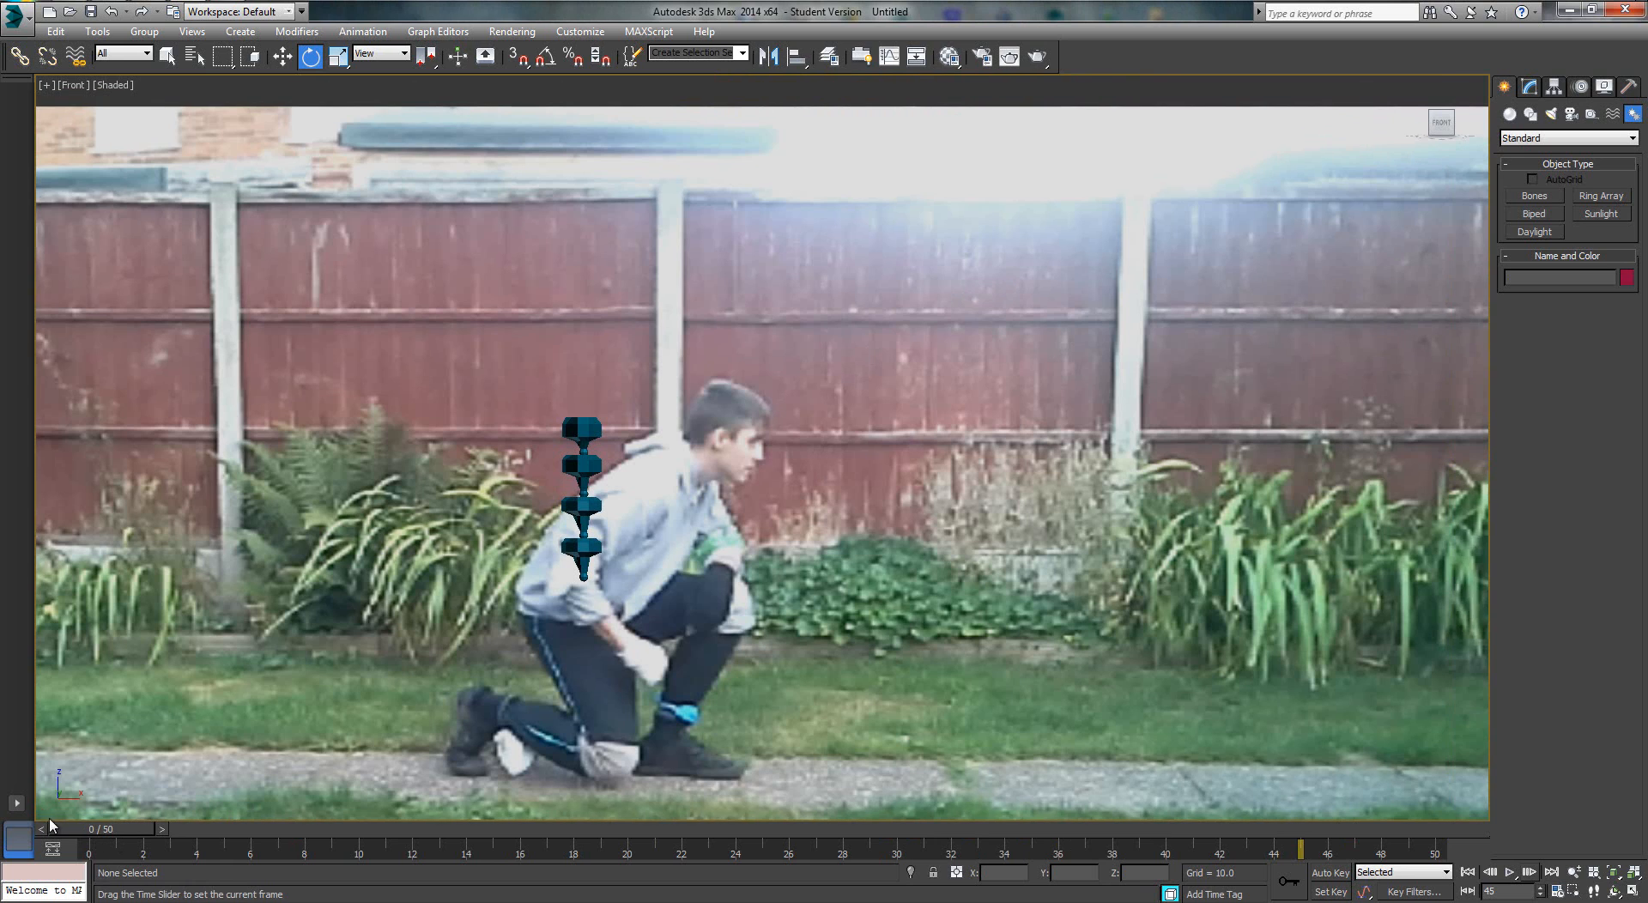
Turn on Auto Key and key a slight forward rotation of the lowest spine link at frame 0
{"action": "left_click", "coordinate": [492, 371]}
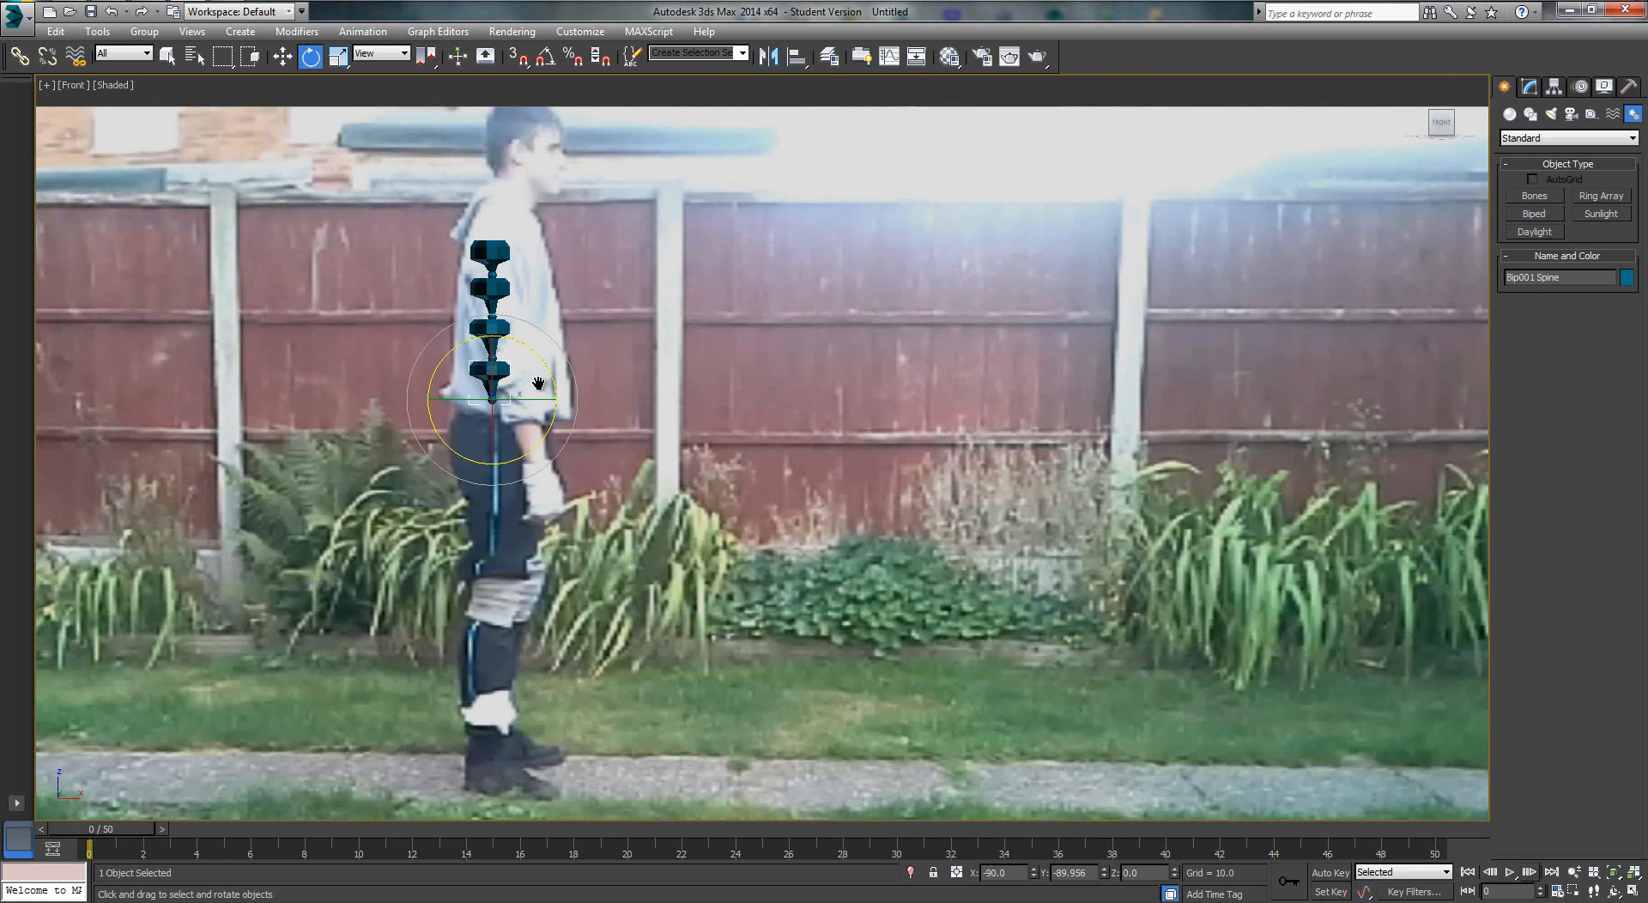
{"action": "left_click", "coordinate": [1335, 873]}
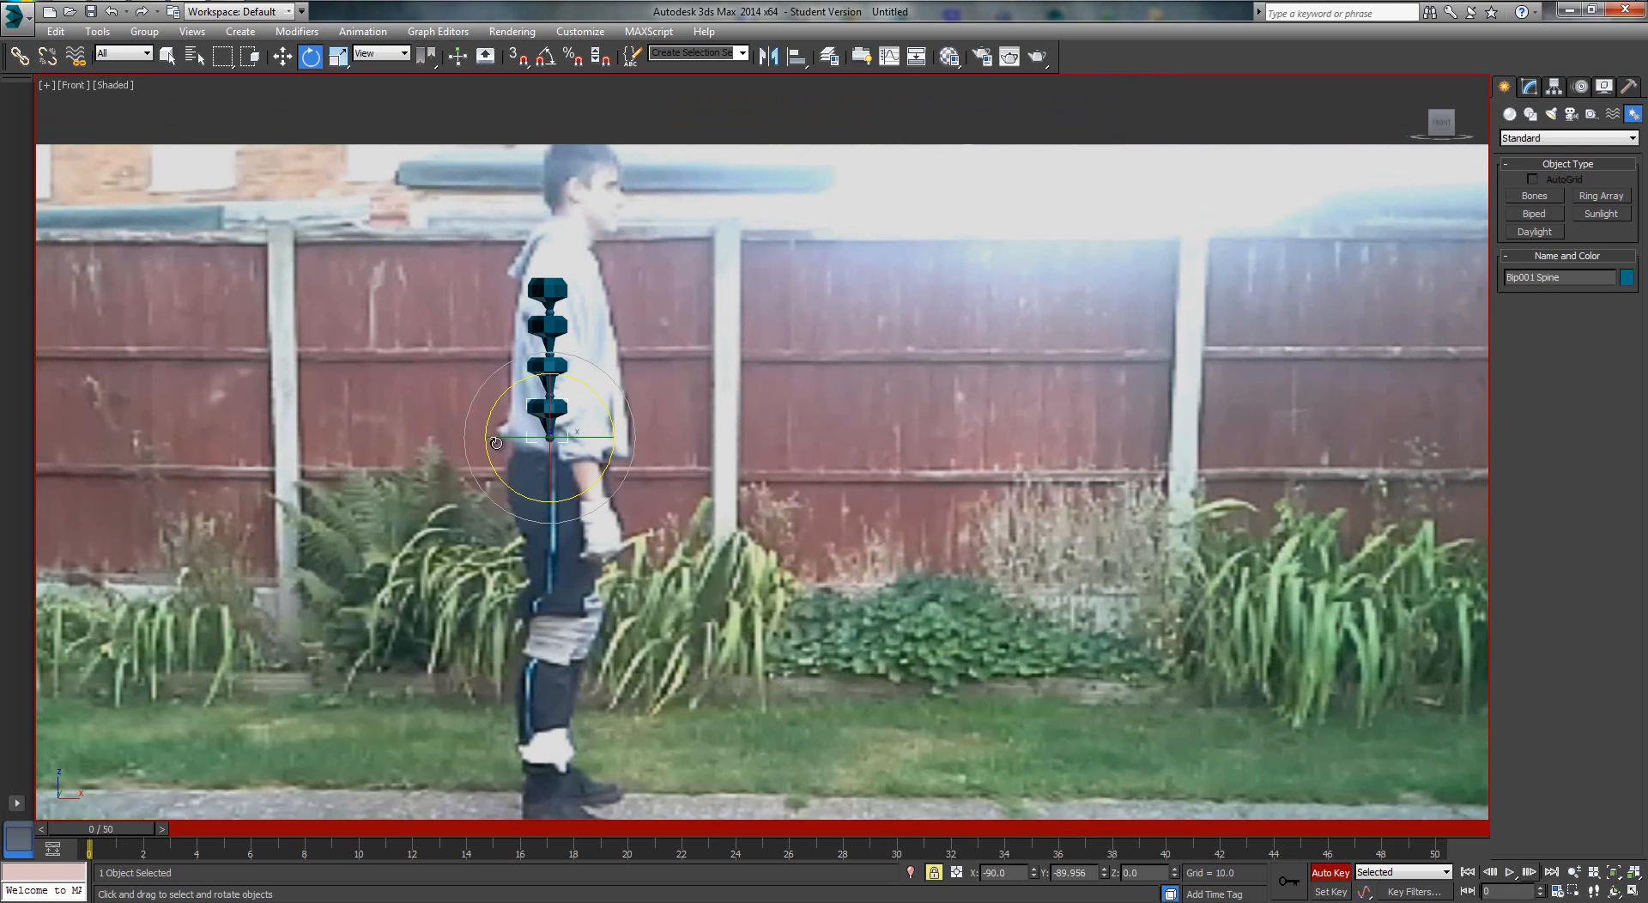
{"action": "left_click_drag", "start_coordinate": [613, 404], "coordinate": [612, 408]}
Advance to frame 13 and key a small forward lean of the lowest spine link to follow the reference torso
{"action": "key", "text": "period"}
{"action": "key", "text": "period"}
{"action": "key", "text": "period"}
{"action": "key", "text": "period"}
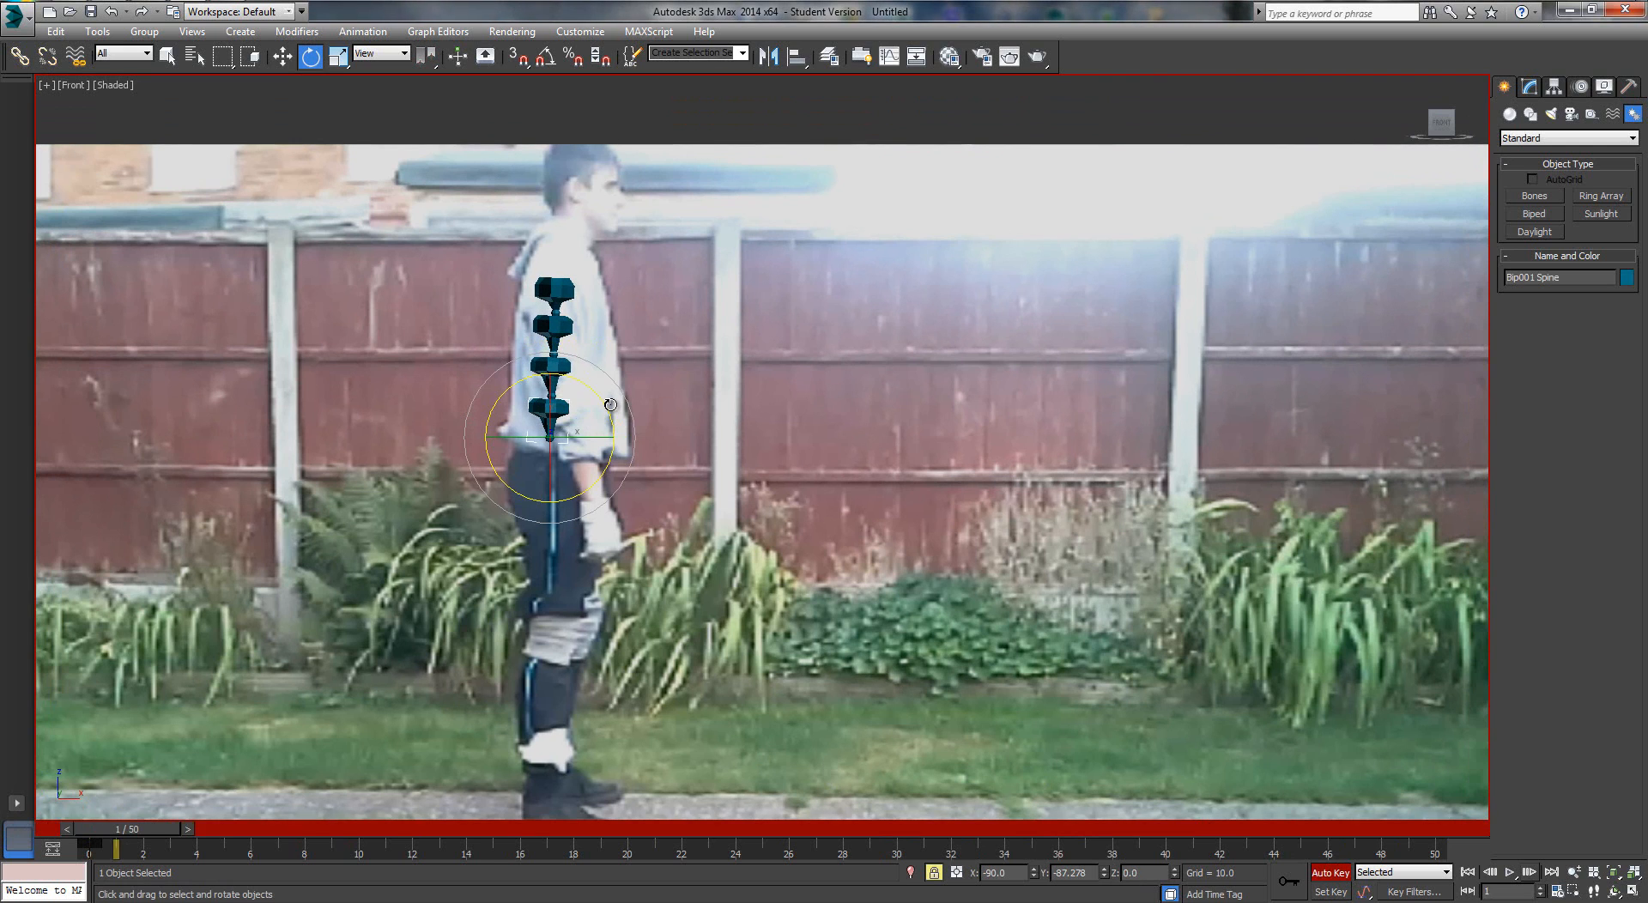
{"action": "key", "text": "period"}
{"action": "key", "text": "period"}
{"action": "key", "text": "period"}
{"action": "key", "text": "period"}
{"action": "key", "text": "period"}
{"action": "key", "text": "period"}
{"action": "key", "text": "period"}
{"action": "key", "text": "period"}
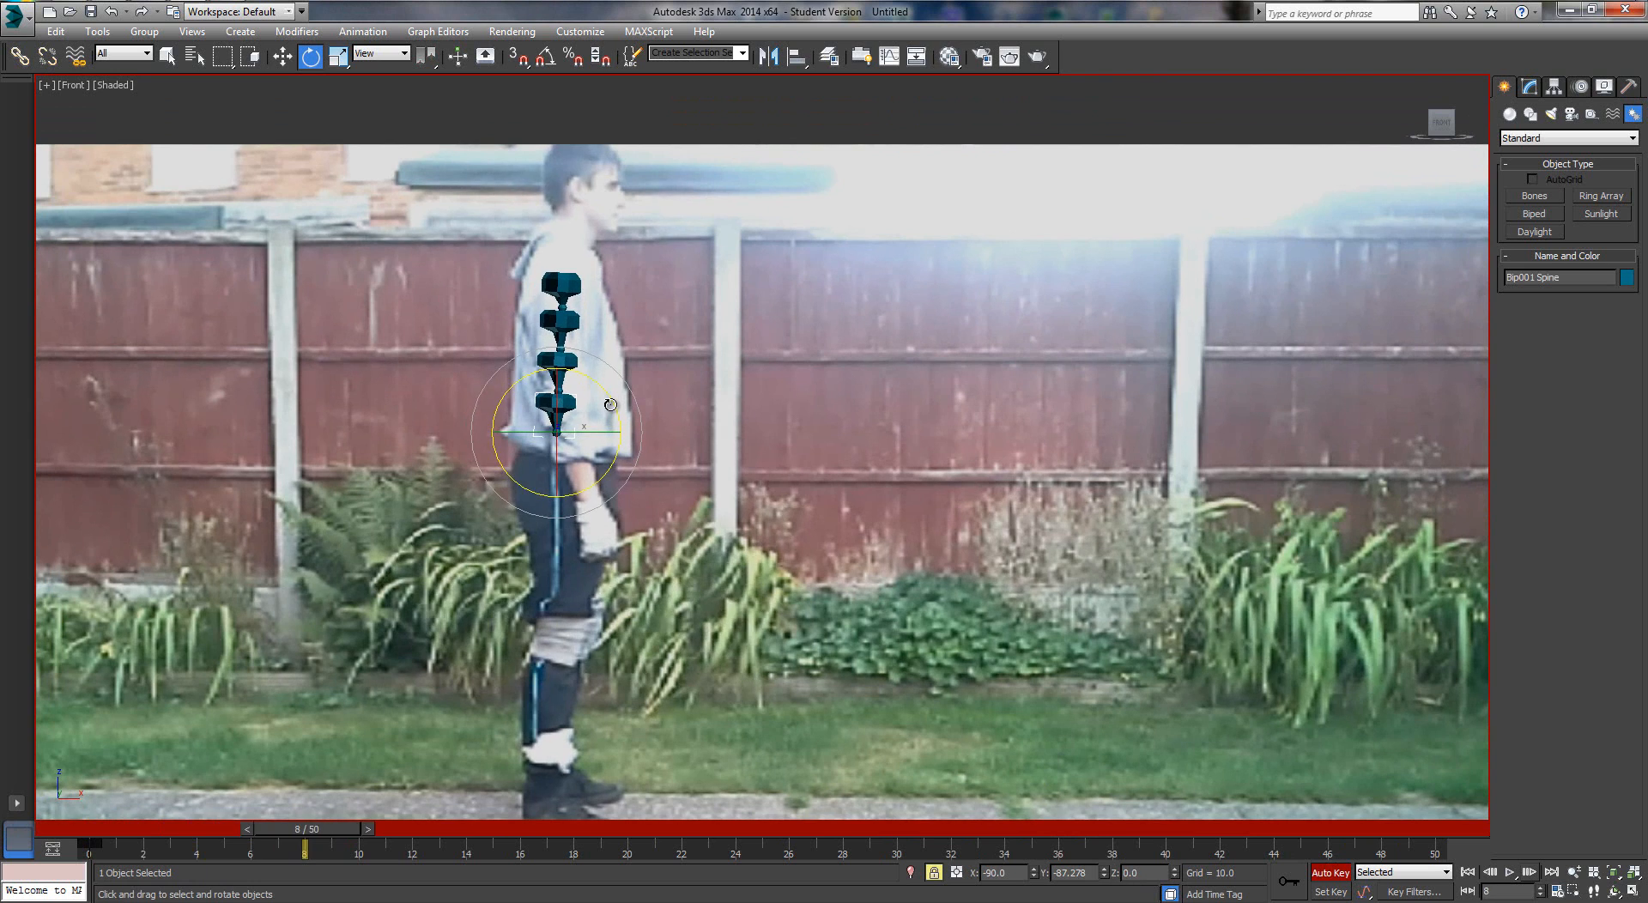
{"action": "key", "text": "period"}
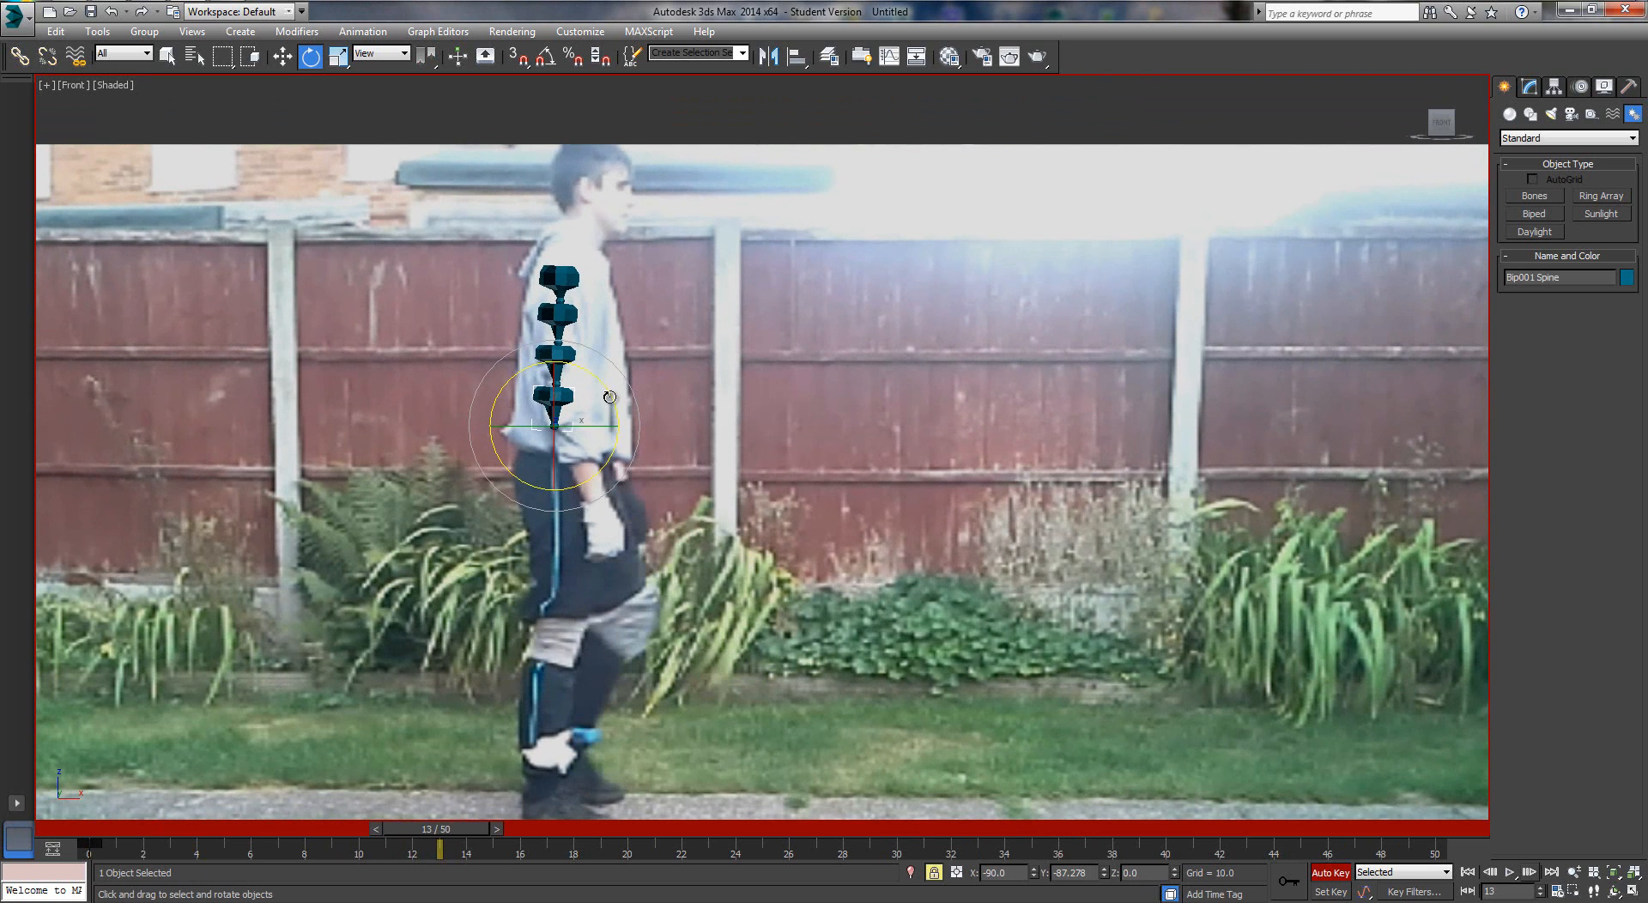
{"action": "left_click_drag", "start_coordinate": [610, 404], "coordinate": [615, 397]}
Advance to frame 20 and rotate the lowest spine link further forward to match the stepping pose
{"action": "key", "text": "period"}
{"action": "key", "text": "period"}
{"action": "key", "text": "period"}
{"action": "key", "text": "period"}
{"action": "key", "text": "period"}
{"action": "key", "text": "period"}
{"action": "key", "text": "period"}
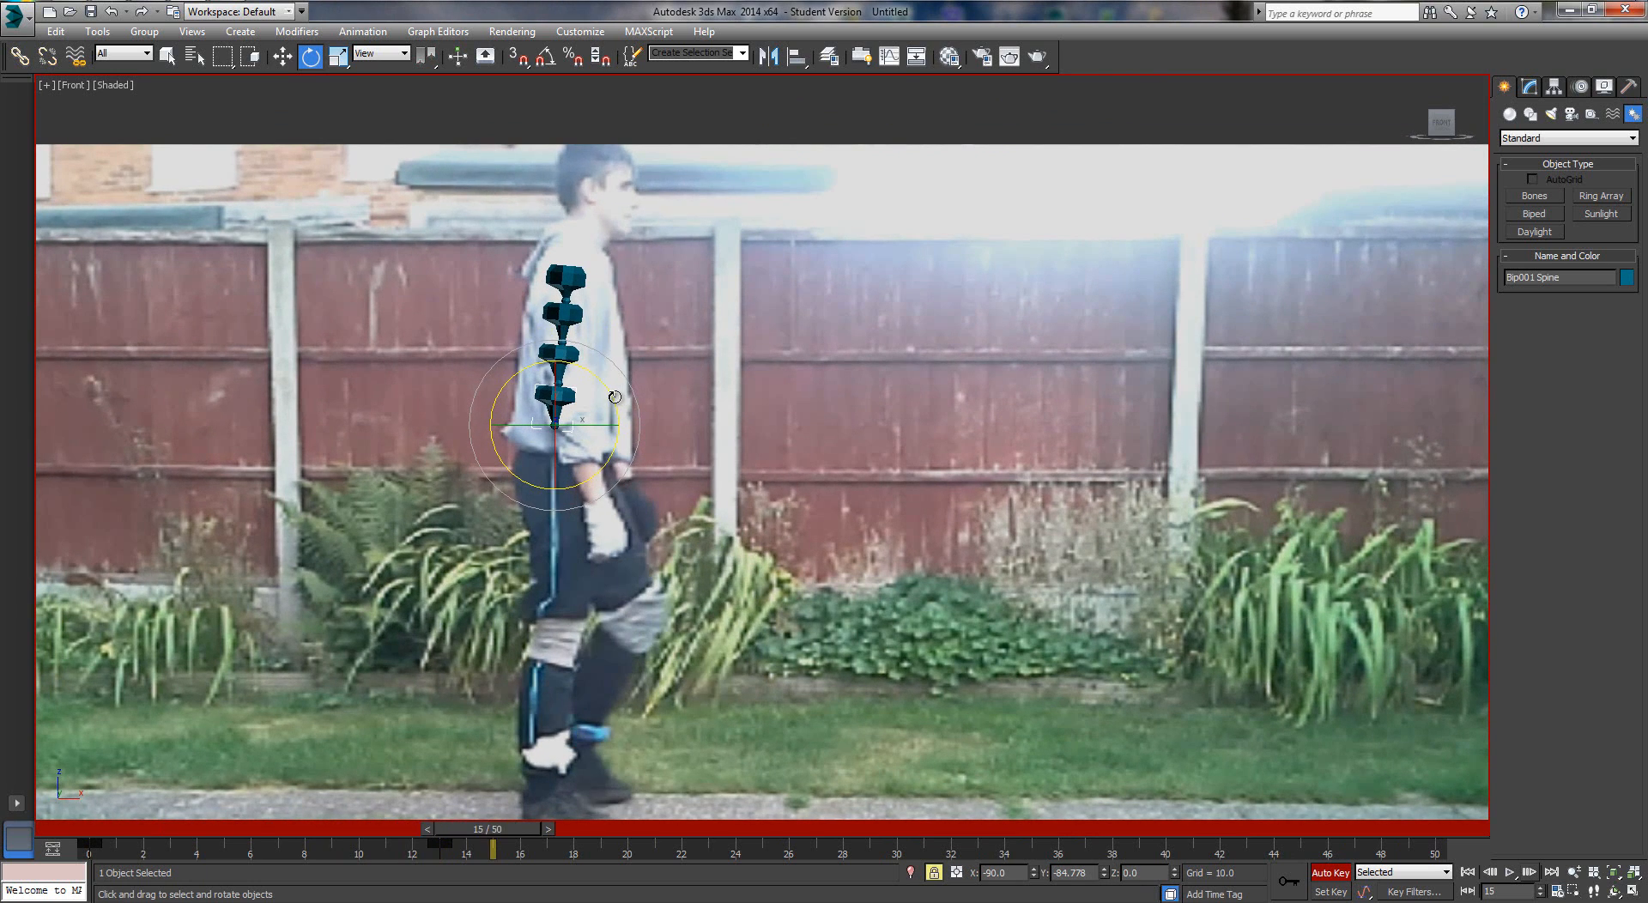
{"action": "left_click_drag", "start_coordinate": [616, 394], "coordinate": [635, 397]}
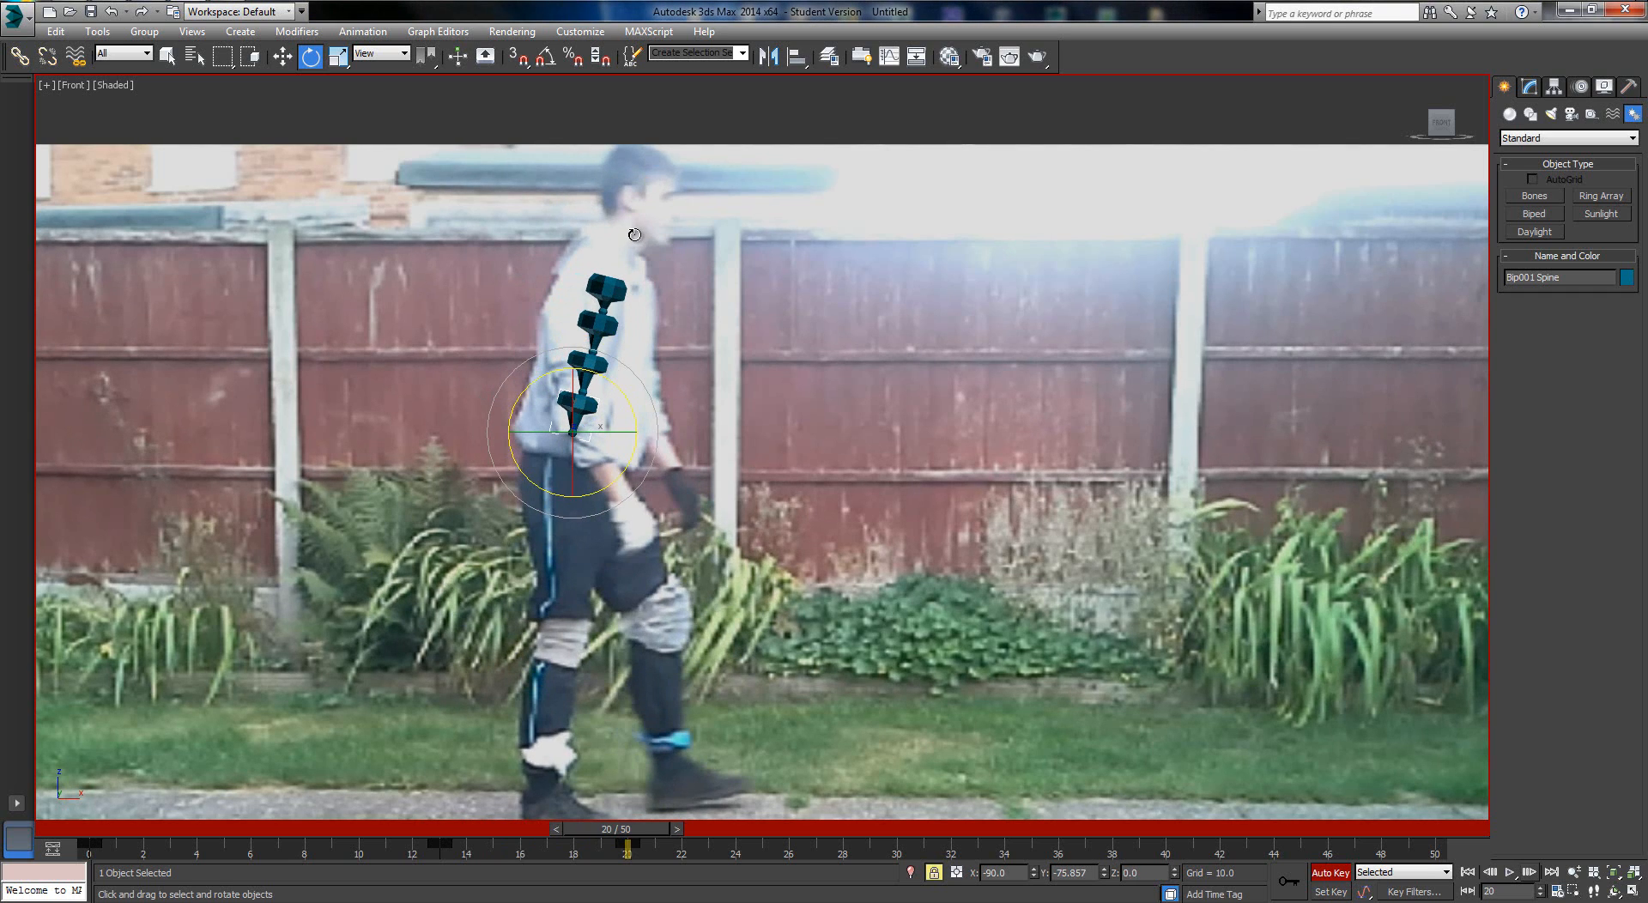
Advance to frame 27 and key a stronger forward lean of the lowest spine link
{"action": "key", "text": "period"}
{"action": "key", "text": "period"}
{"action": "key", "text": "period"}
{"action": "key", "text": "period"}
{"action": "key", "text": "period"}
{"action": "key", "text": "period"}
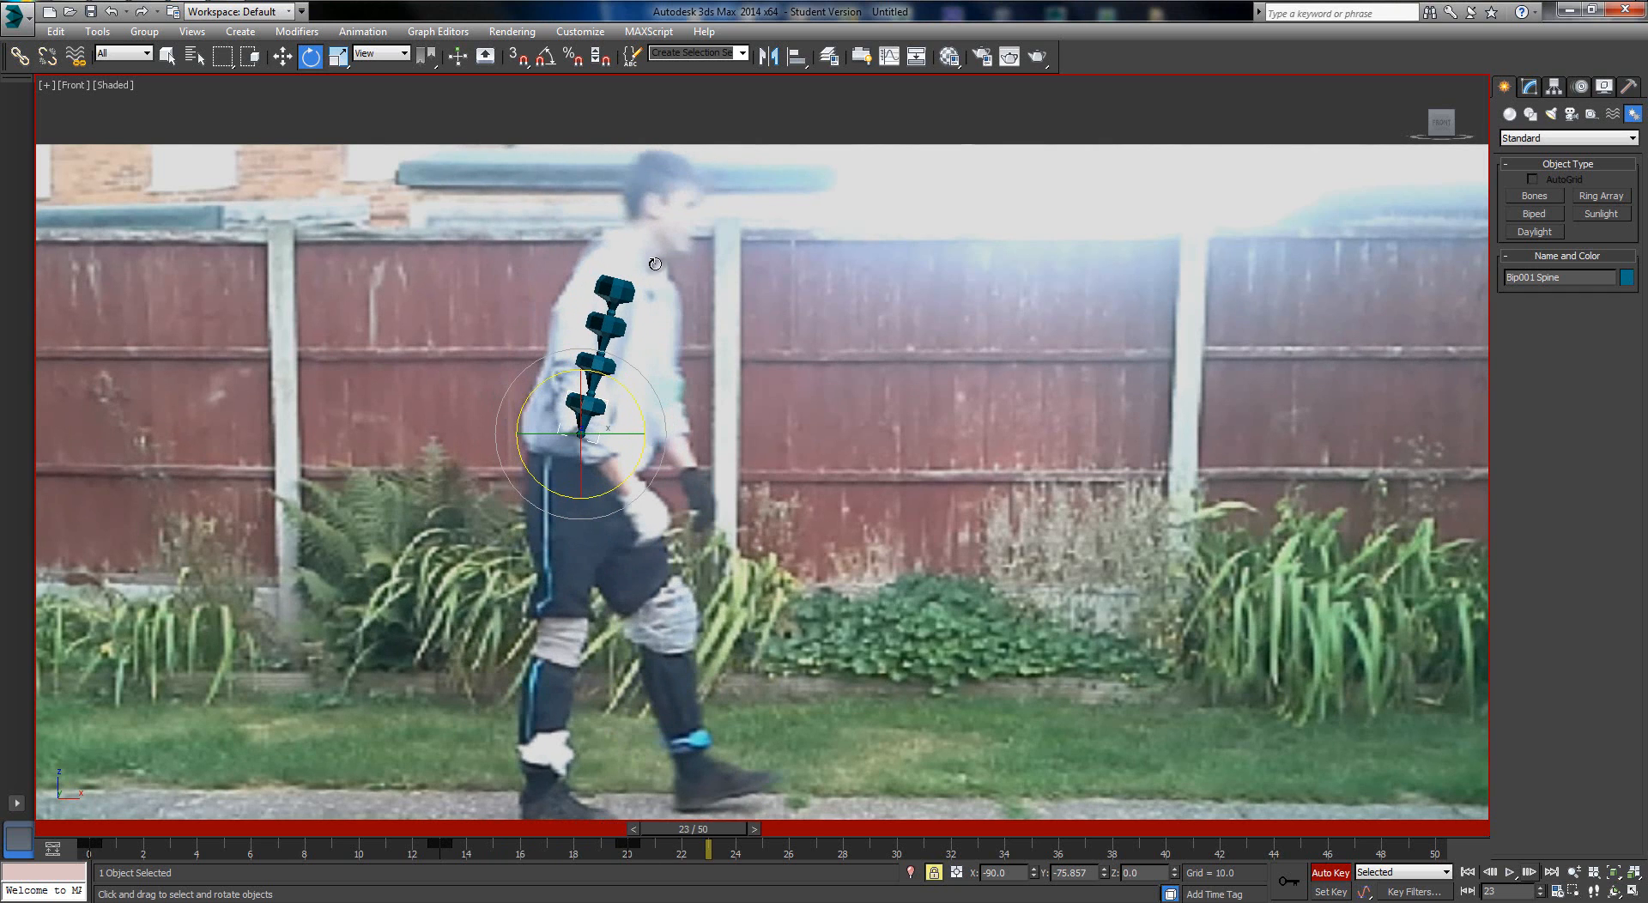
{"action": "key", "text": "period"}
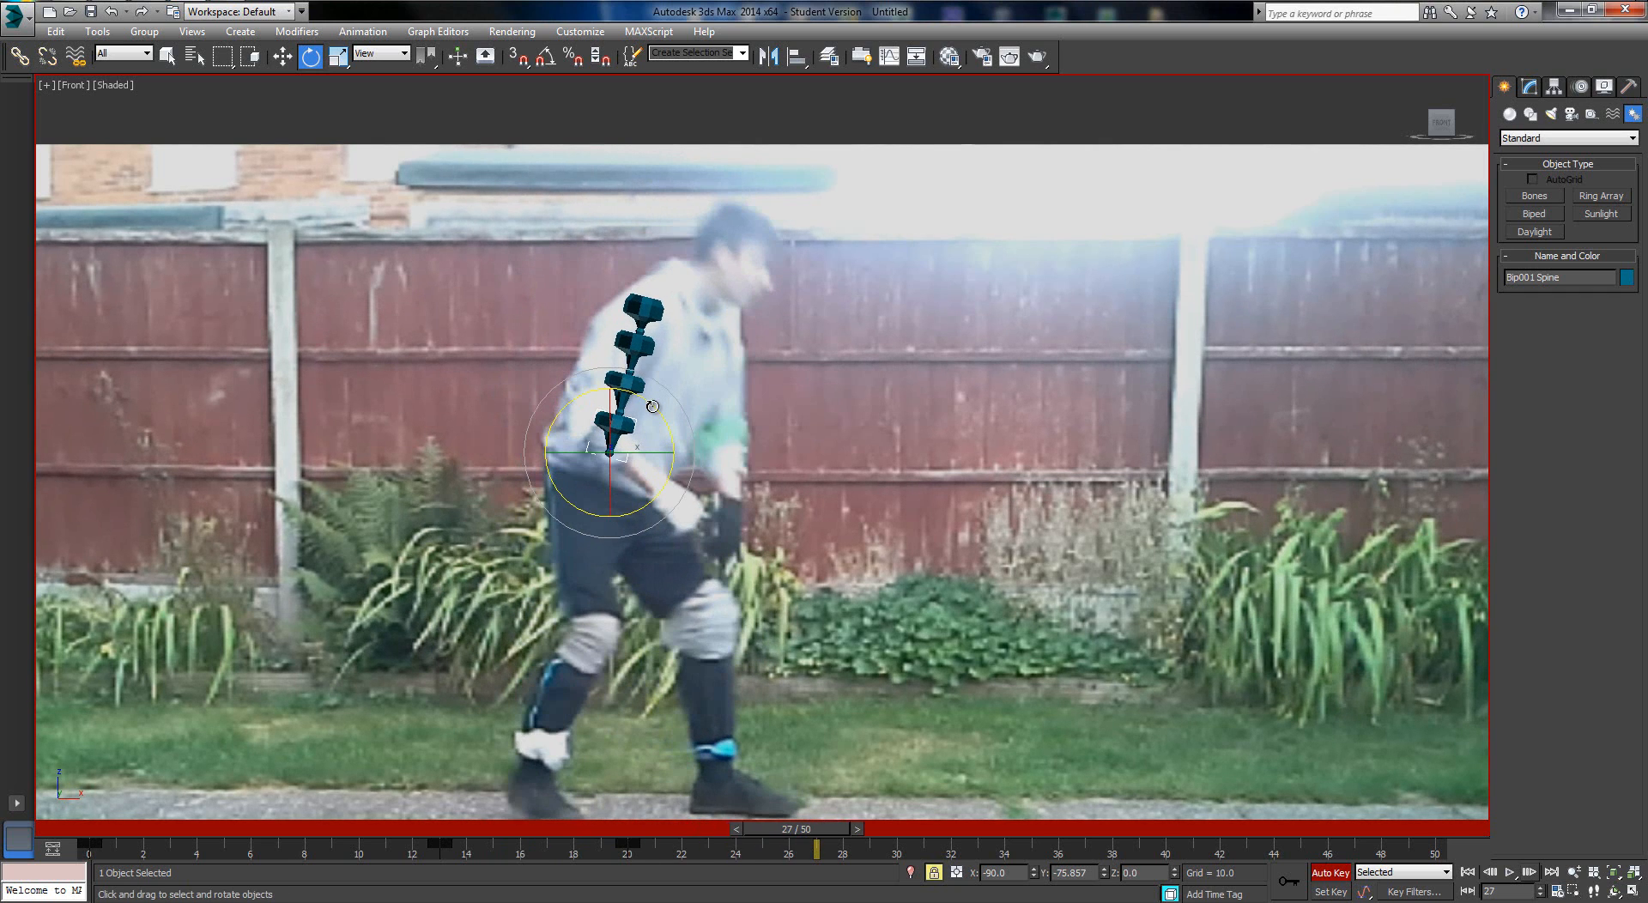
{"action": "left_click_drag", "start_coordinate": [652, 405], "coordinate": [688, 454]}
Key further forward rotations of the lowest spine link at frames 31 and 37 as the reference body crouches
{"action": "key", "text": "period"}
{"action": "key", "text": "period"}
{"action": "key", "text": "period"}
{"action": "key", "text": "period"}
{"action": "key", "text": "period"}
{"action": "key", "text": "period"}
{"action": "key", "text": "period"}
{"action": "key", "text": "period"}
{"action": "key", "text": "period"}
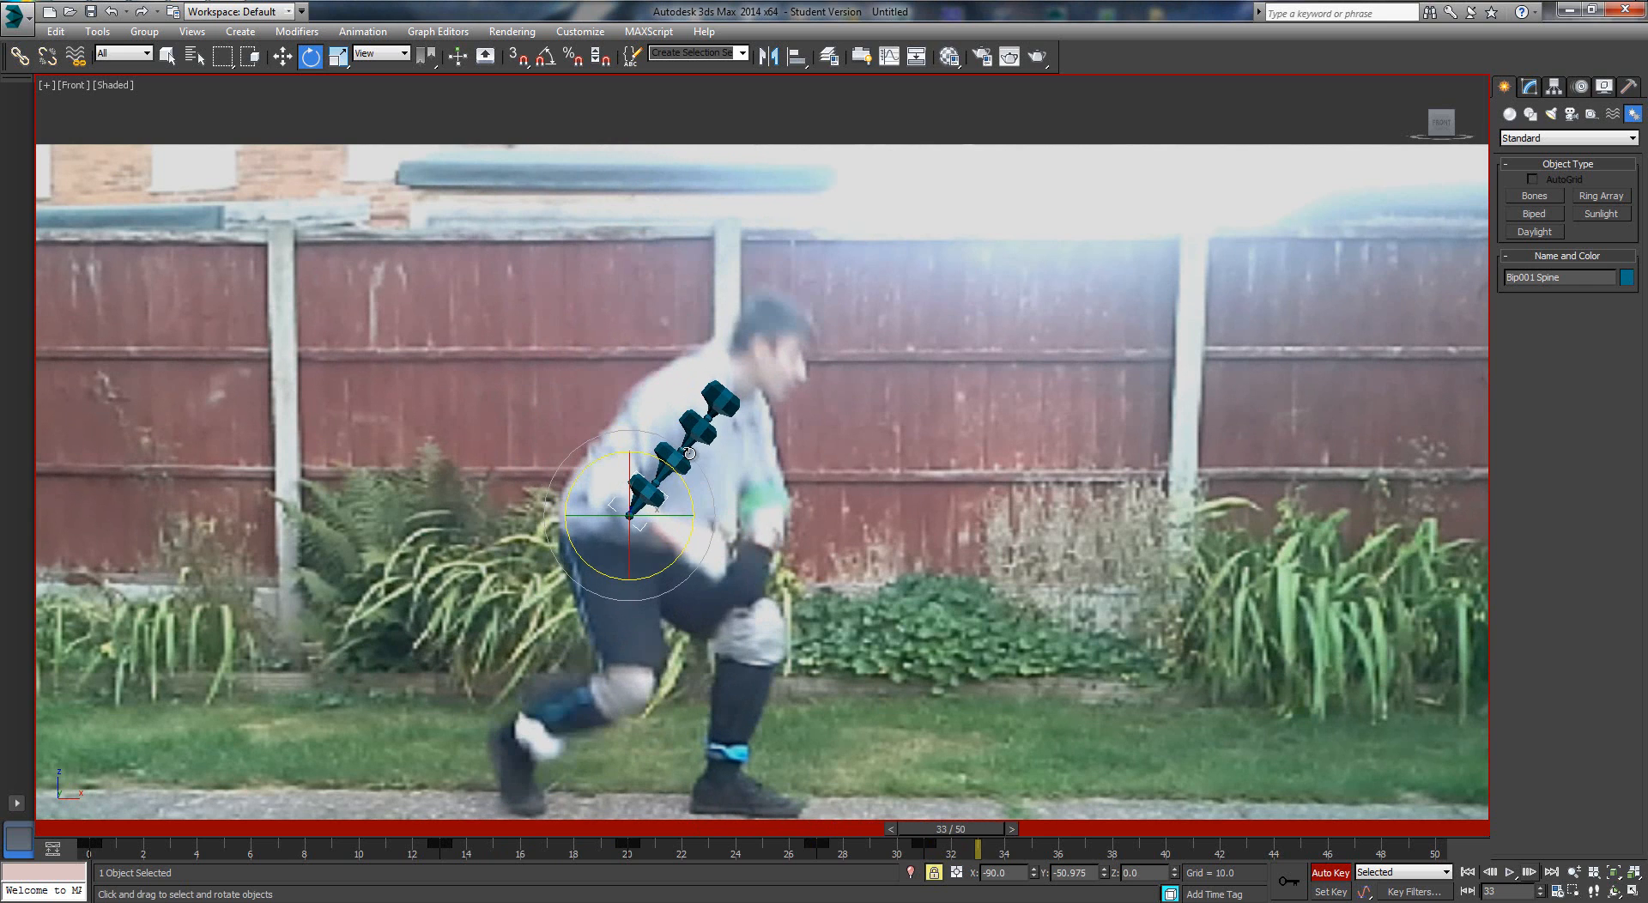
{"action": "key", "text": "period"}
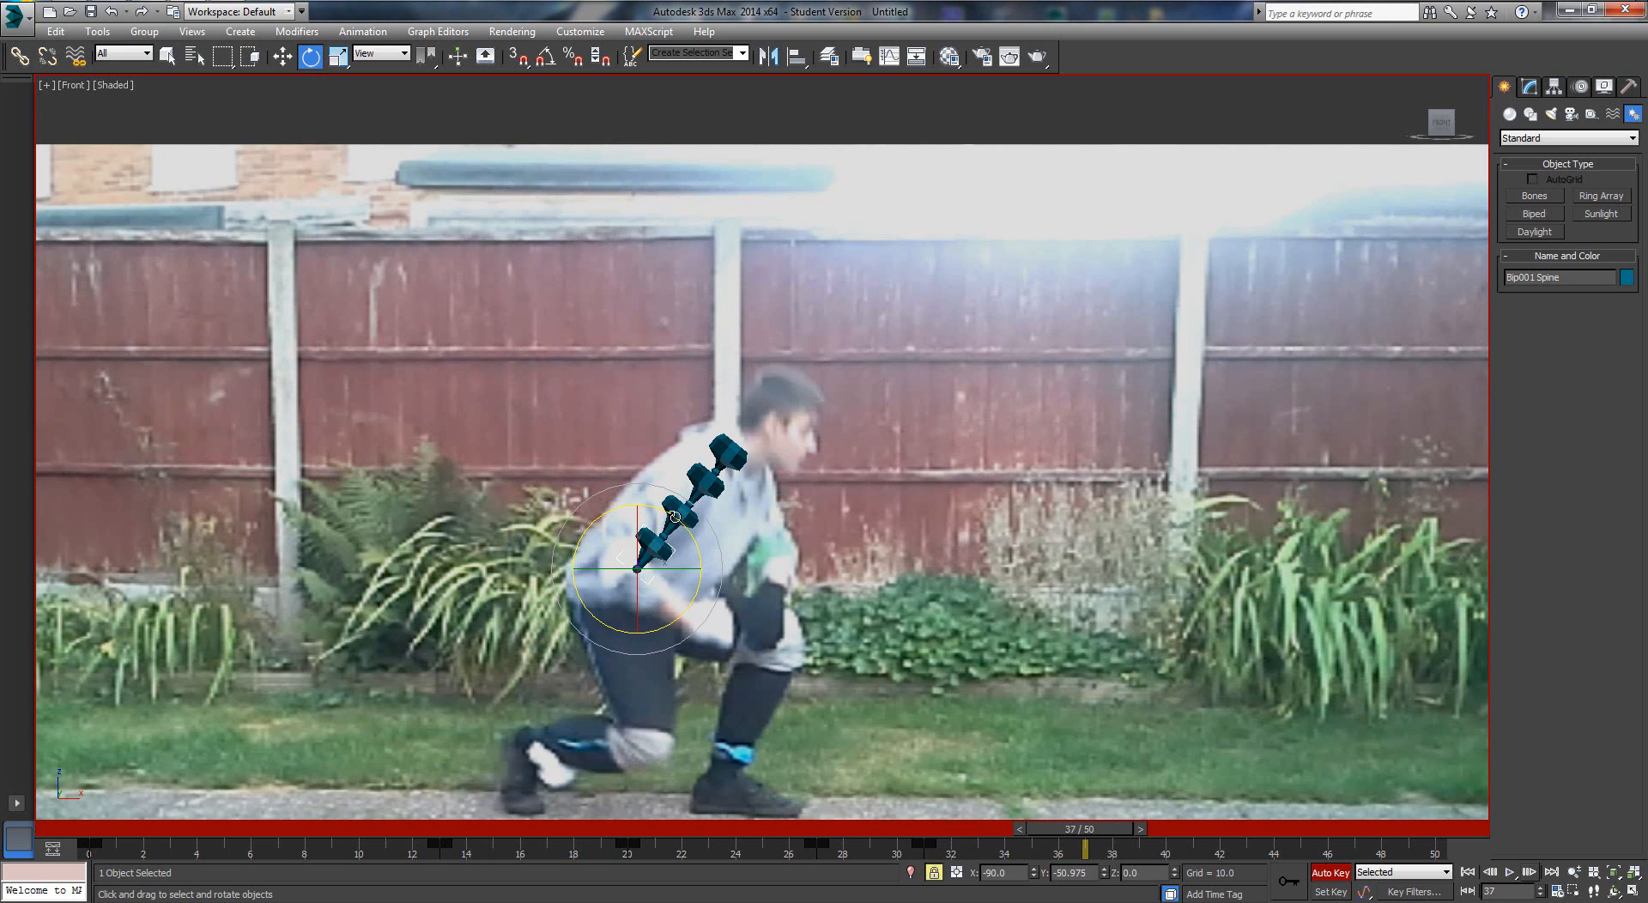
{"action": "left_click_drag", "start_coordinate": [675, 516], "coordinate": [687, 519]}
Advance to frame 44 and key a slight additional forward rotation of the lowest spine link
{"action": "key", "text": "period"}
{"action": "key", "text": "period"}
{"action": "key", "text": "period"}
{"action": "key", "text": "period"}
{"action": "key", "text": "period"}
{"action": "key", "text": "period"}
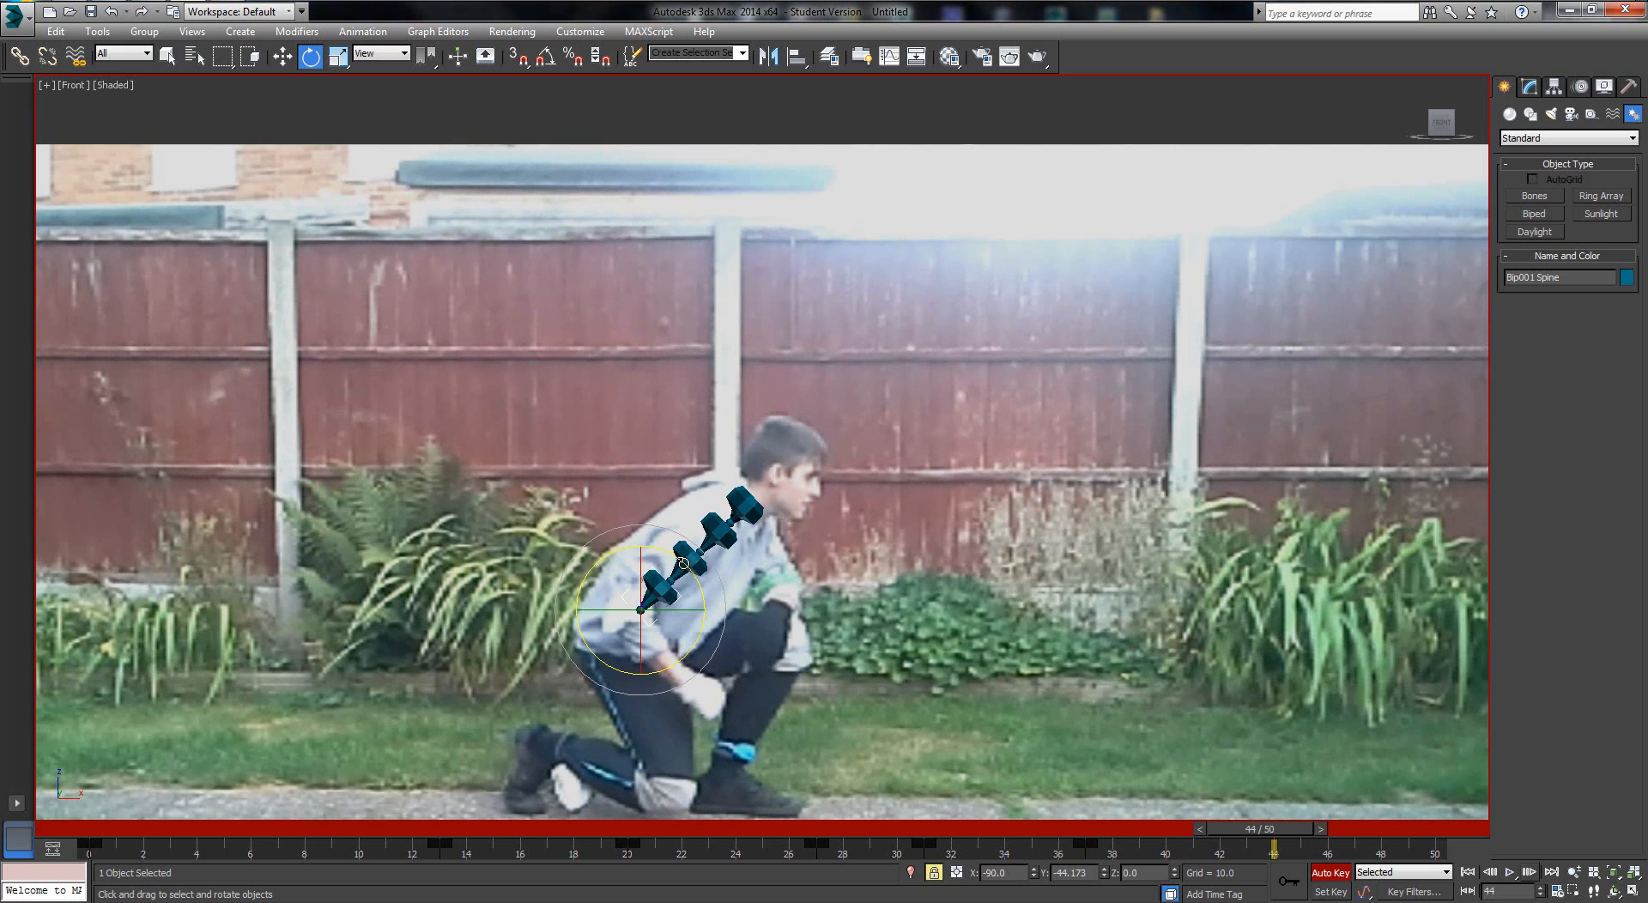
{"action": "left_click_drag", "start_coordinate": [682, 563], "coordinate": [690, 564]}
Key a final small forward rotation of the lowest spine link at frame 50, and turn off Auto Key
{"action": "key", "text": "period"}
{"action": "key", "text": "period"}
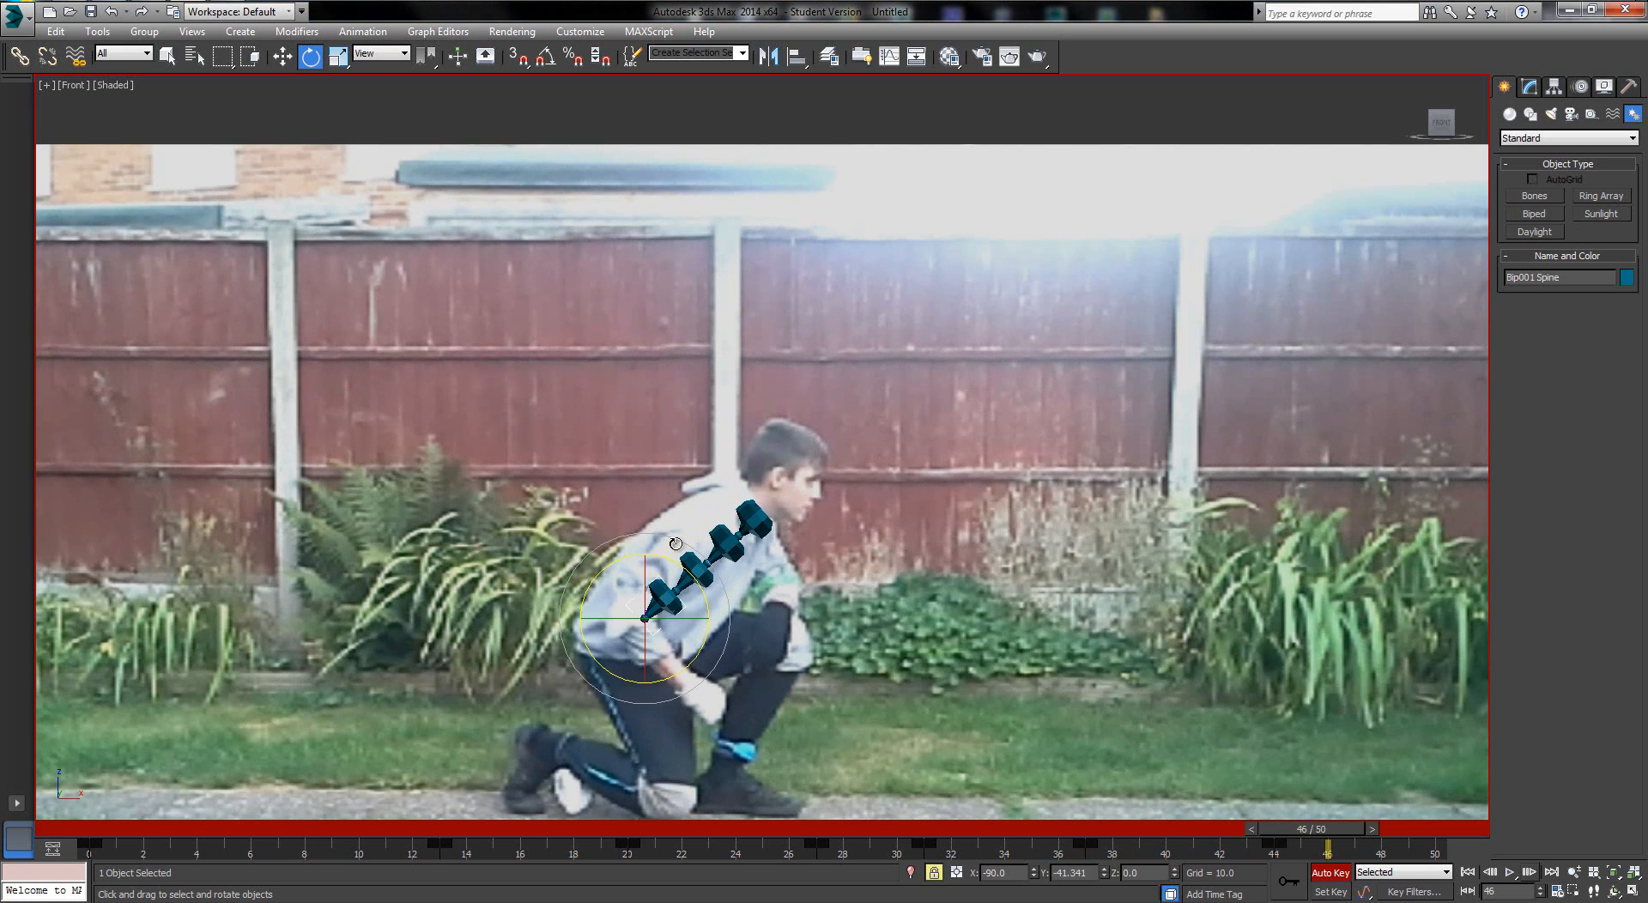
{"action": "key", "text": "period"}
{"action": "key", "text": "period"}
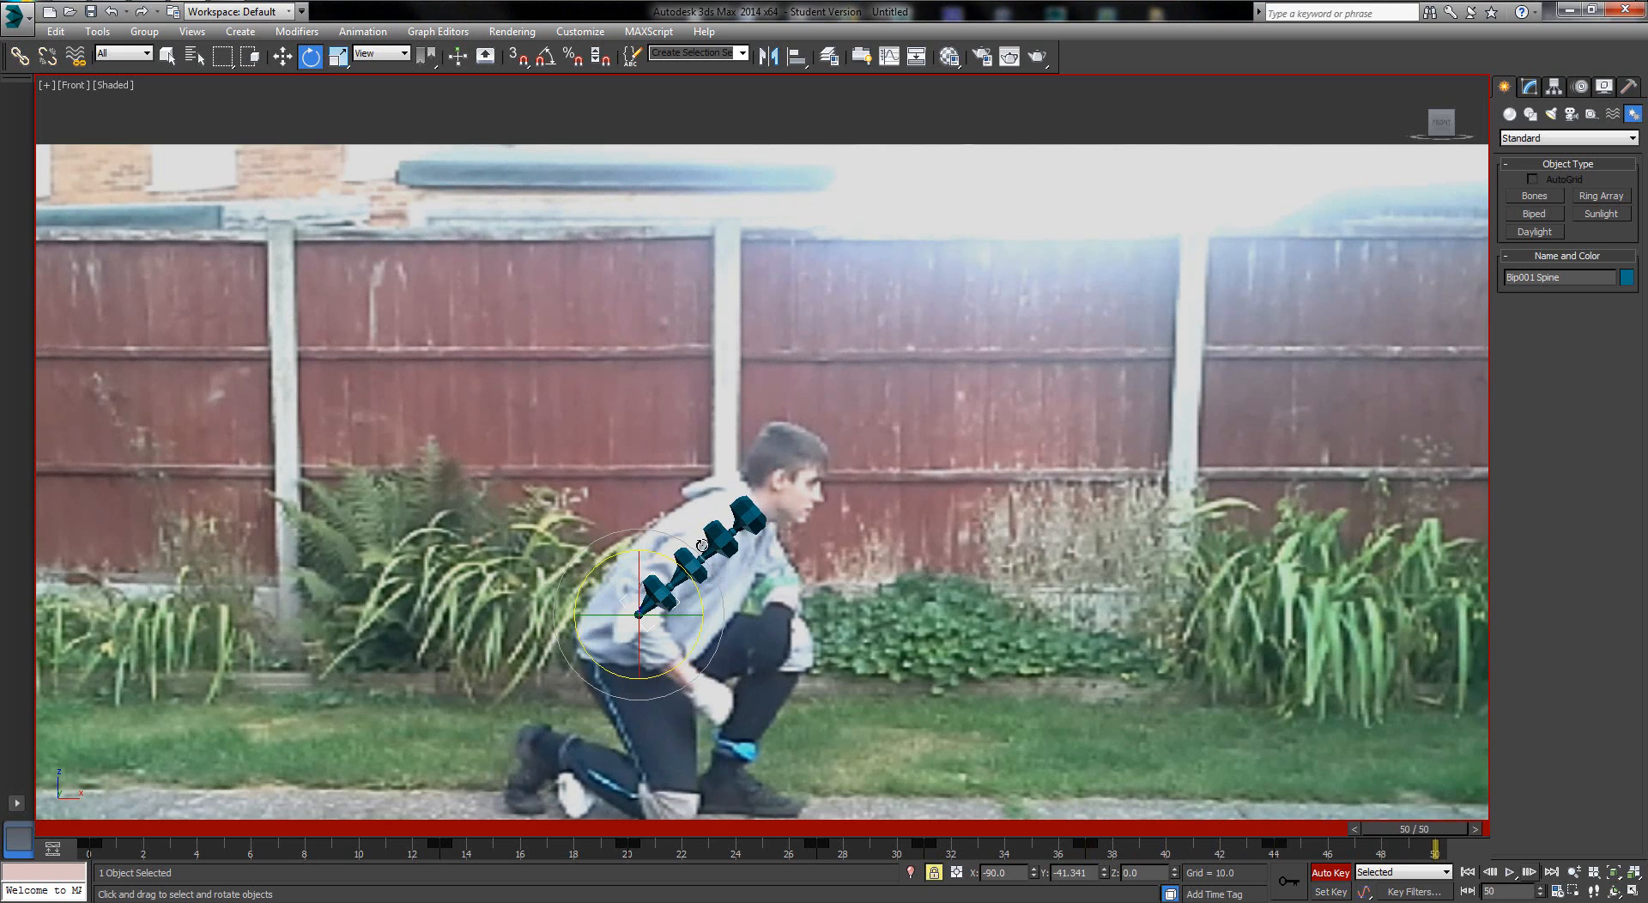
{"action": "left_click_drag", "start_coordinate": [684, 576], "coordinate": [691, 573]}
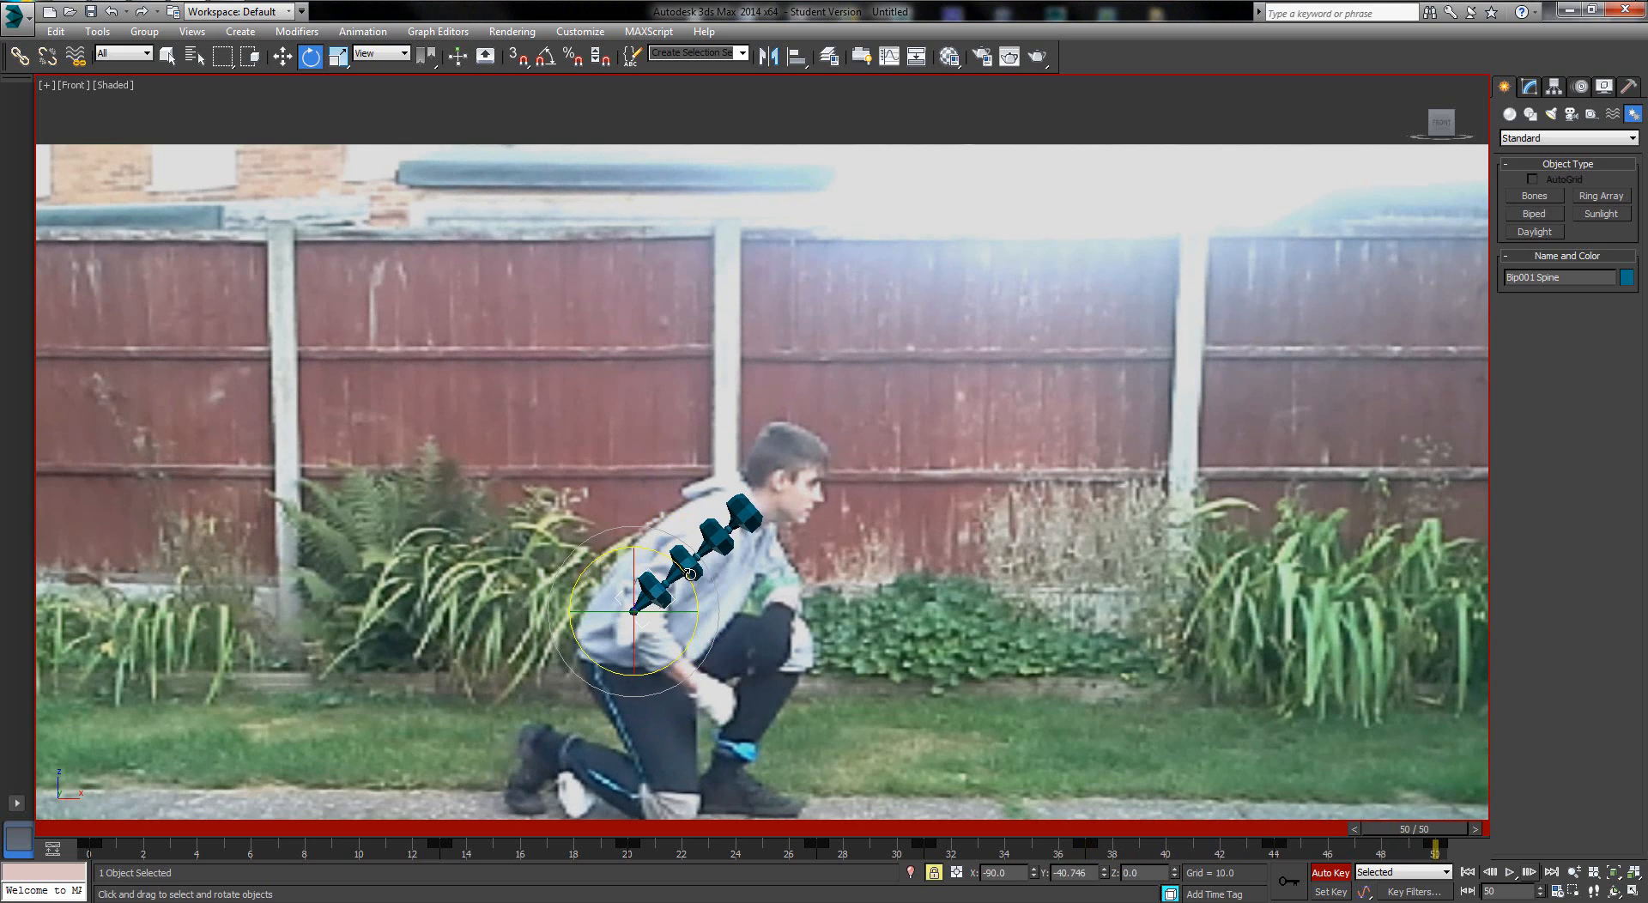
{"action": "left_click", "coordinate": [1332, 873]}
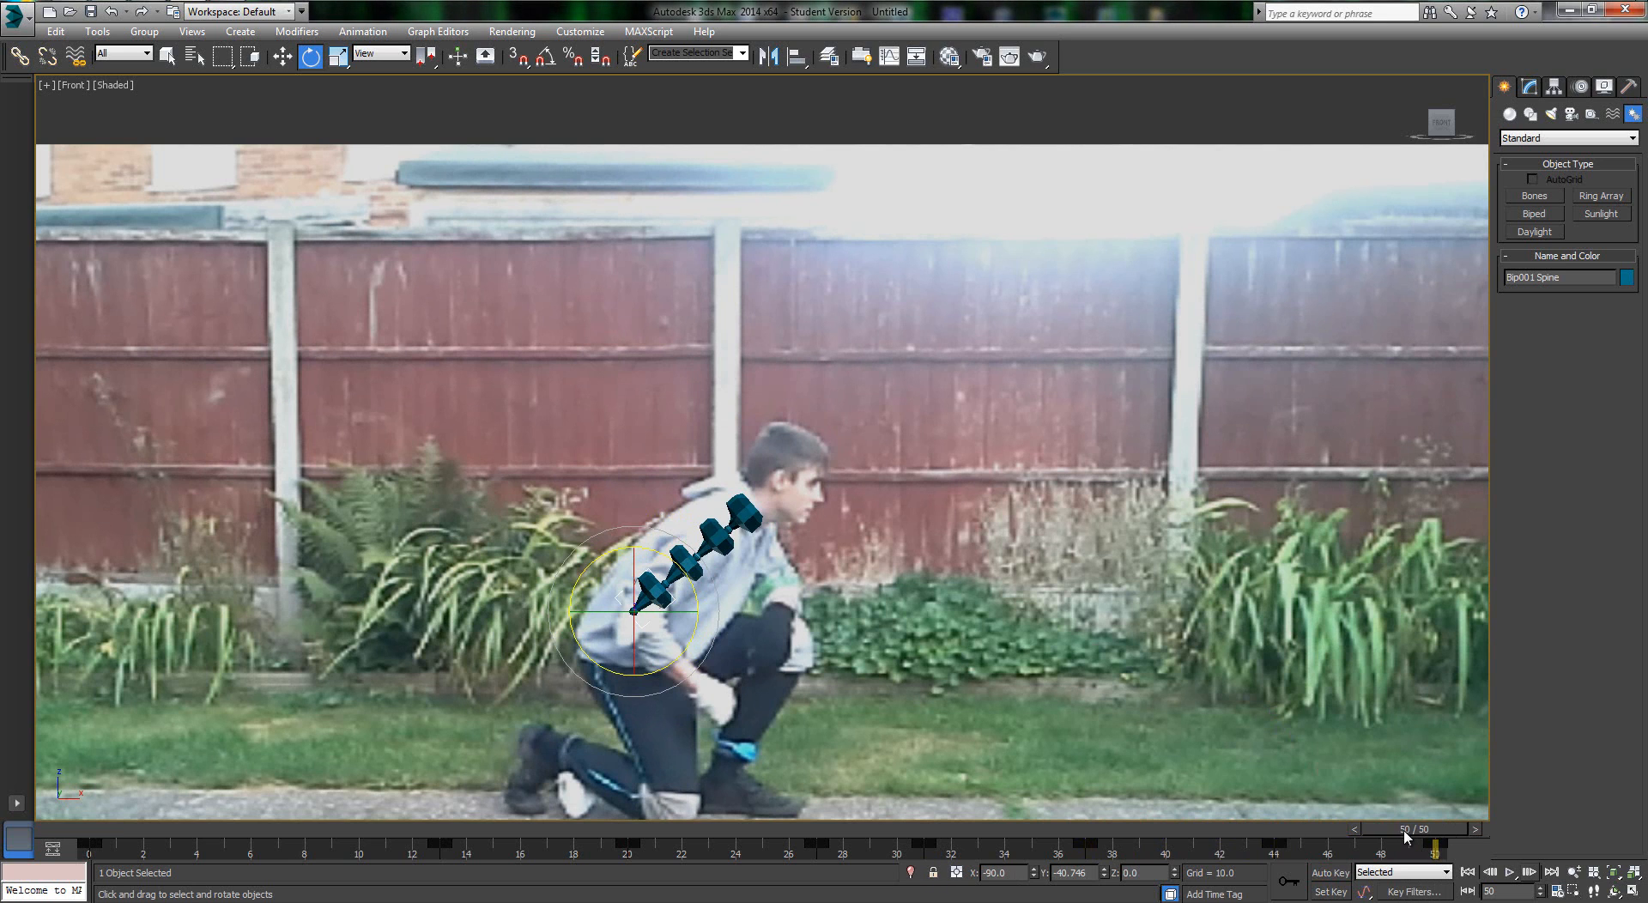
Return to frame 0 and, with Auto Key on, key a slight forward rotation of the third spine link, Bip001 Spine2
{"action": "left_click_drag", "start_coordinate": [1414, 829], "coordinate": [97, 812]}
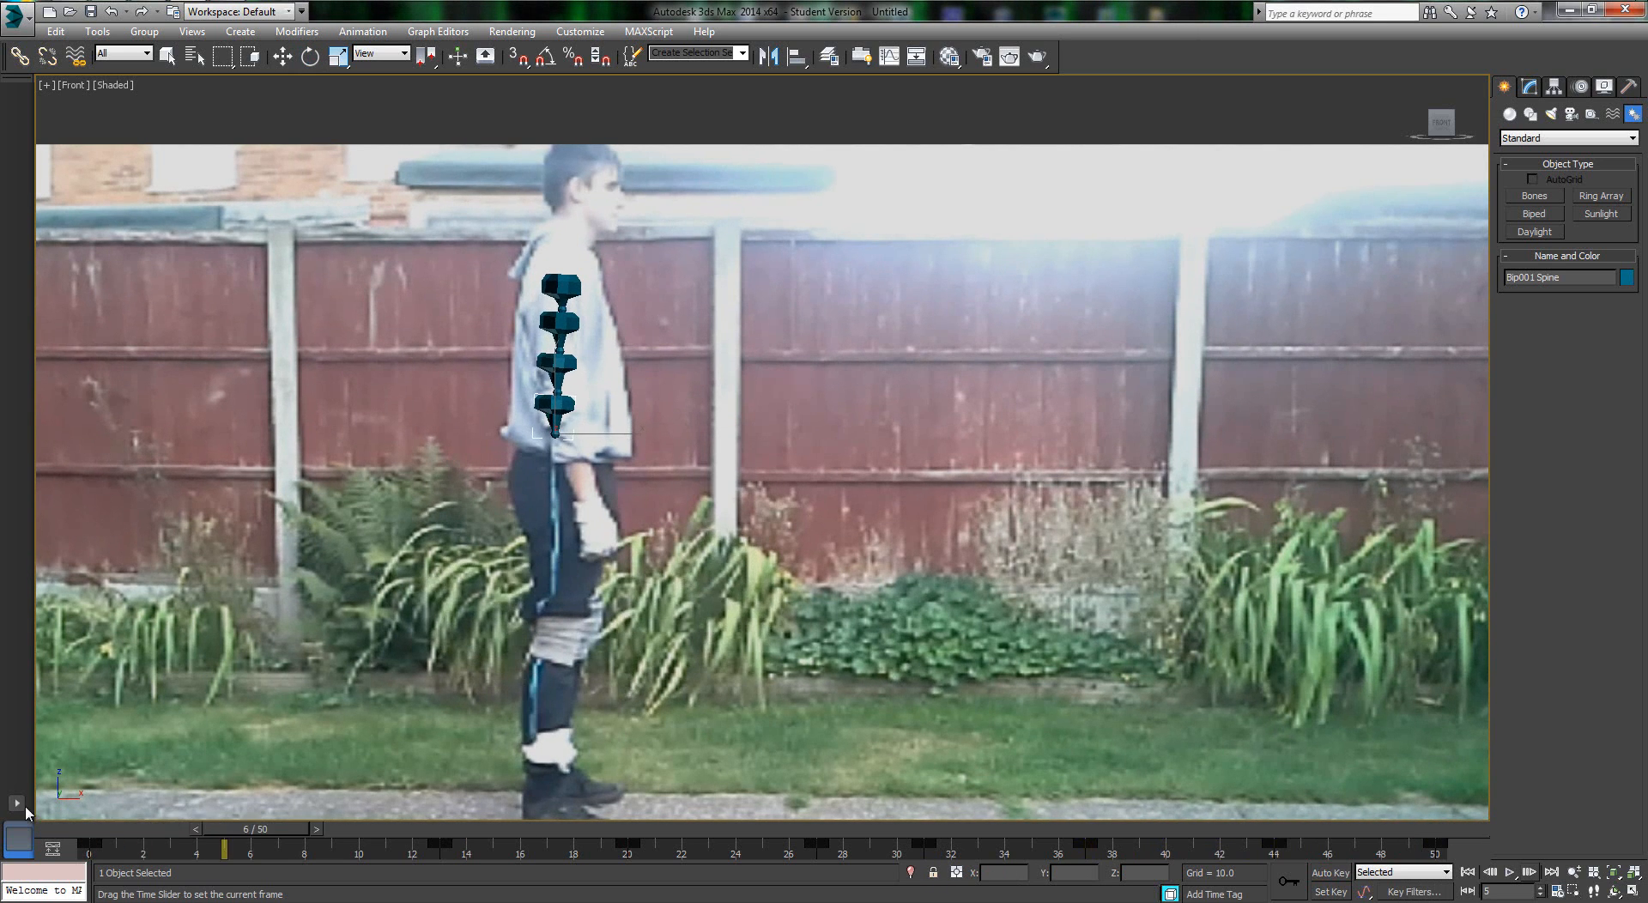
{"action": "left_click", "coordinate": [560, 329]}
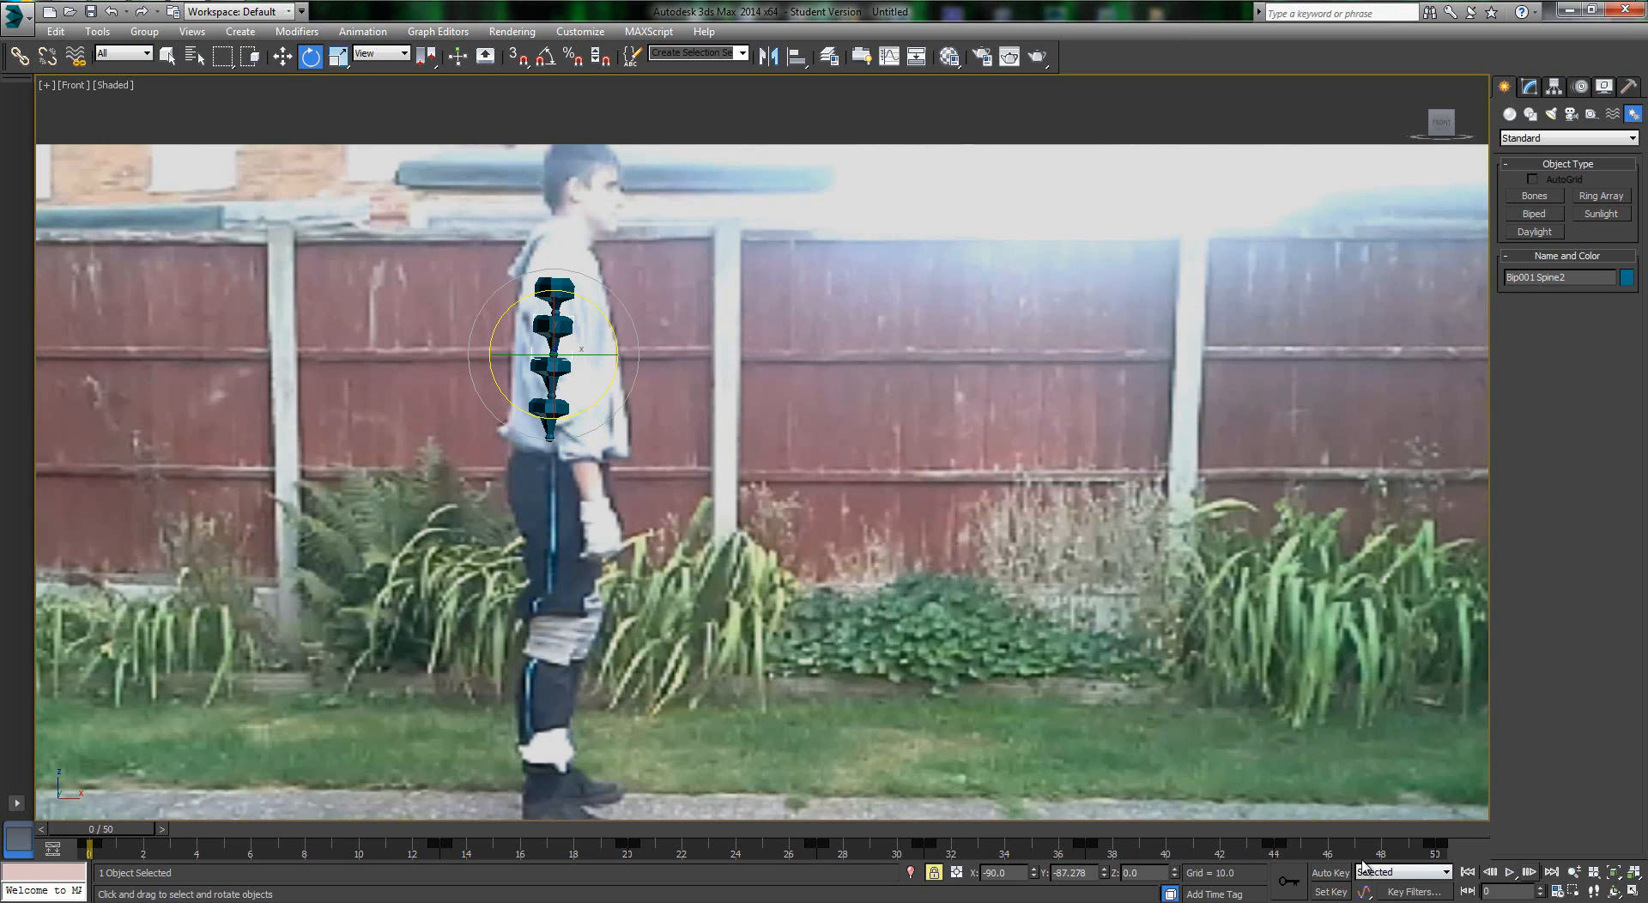
{"action": "left_click", "coordinate": [1331, 873]}
{"action": "left_click_drag", "start_coordinate": [609, 330], "coordinate": [615, 326]}
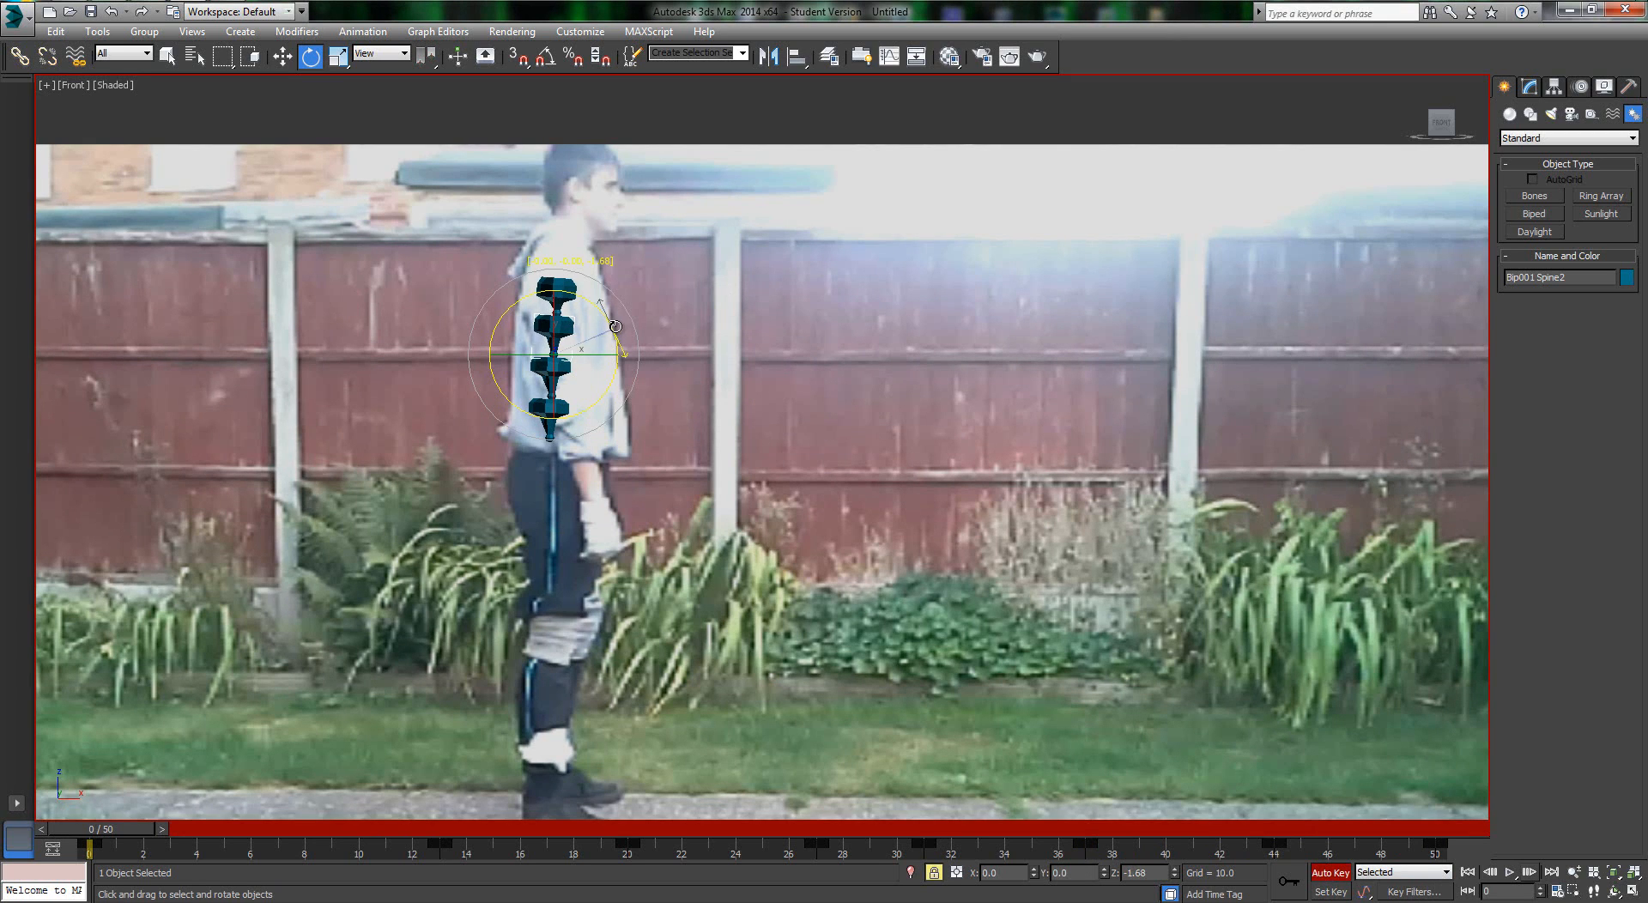
Step through the frames up to 20 to compare the upper spine's curve with the reference torso
{"action": "key", "text": "period"}
{"action": "key", "text": "period"}
{"action": "key", "text": "period"}
{"action": "key", "text": "period"}
{"action": "key", "text": "period"}
{"action": "key", "text": "period"}
{"action": "key", "text": "period"}
{"action": "key", "text": "period"}
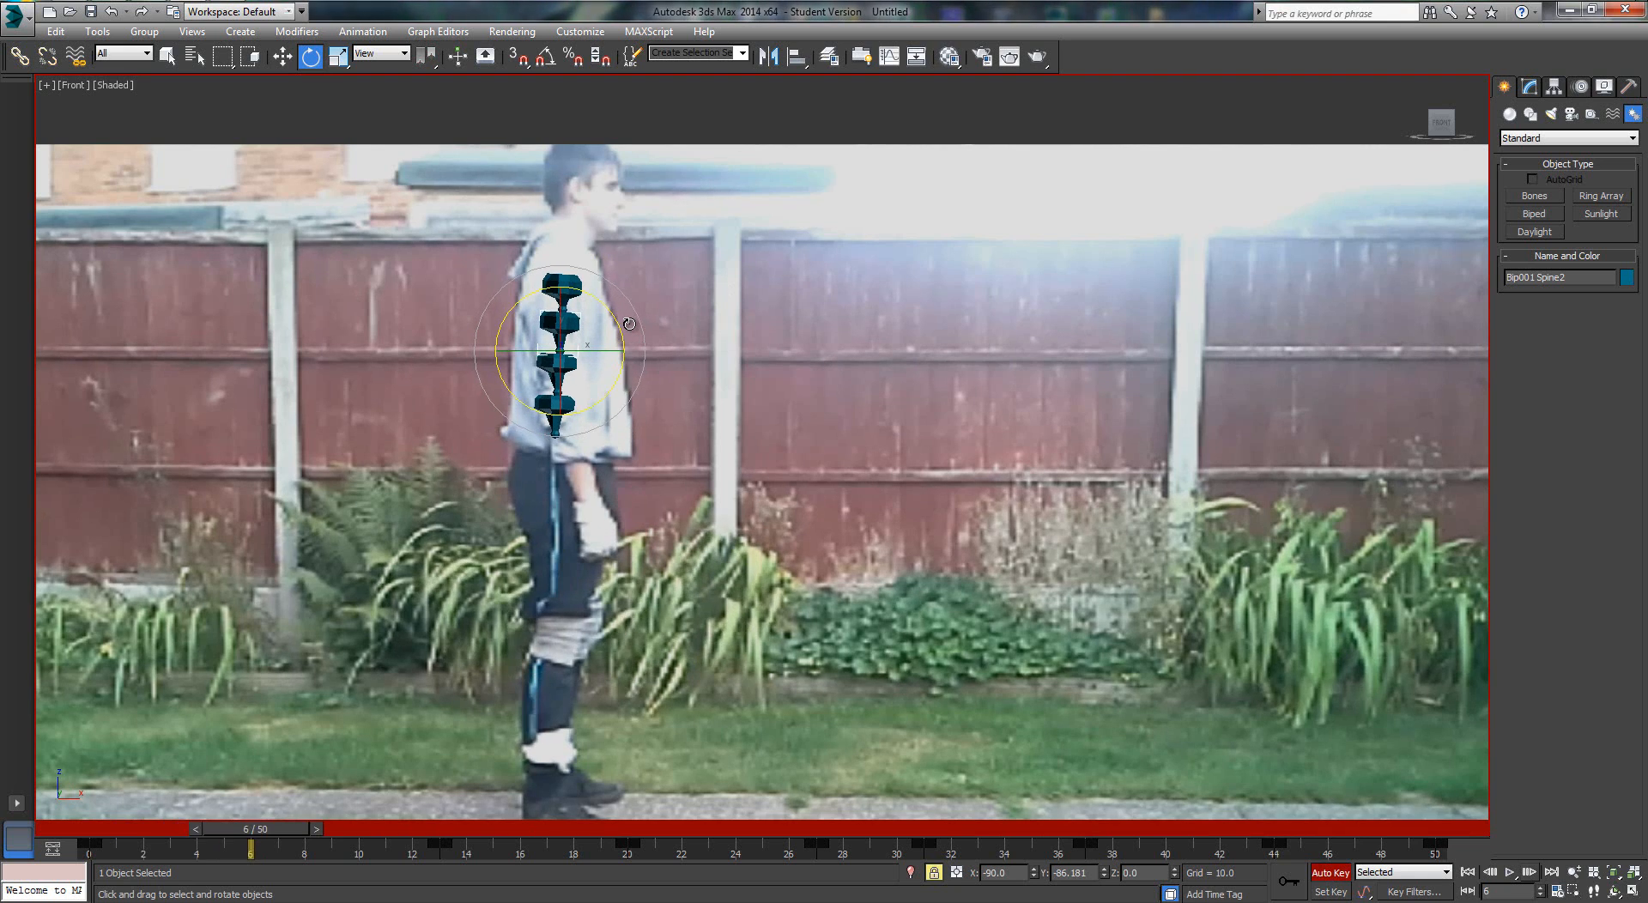
{"action": "key", "text": "period"}
{"action": "key", "text": "period"}
{"action": "key", "text": "period"}
{"action": "key", "text": "period"}
{"action": "key", "text": "period"}
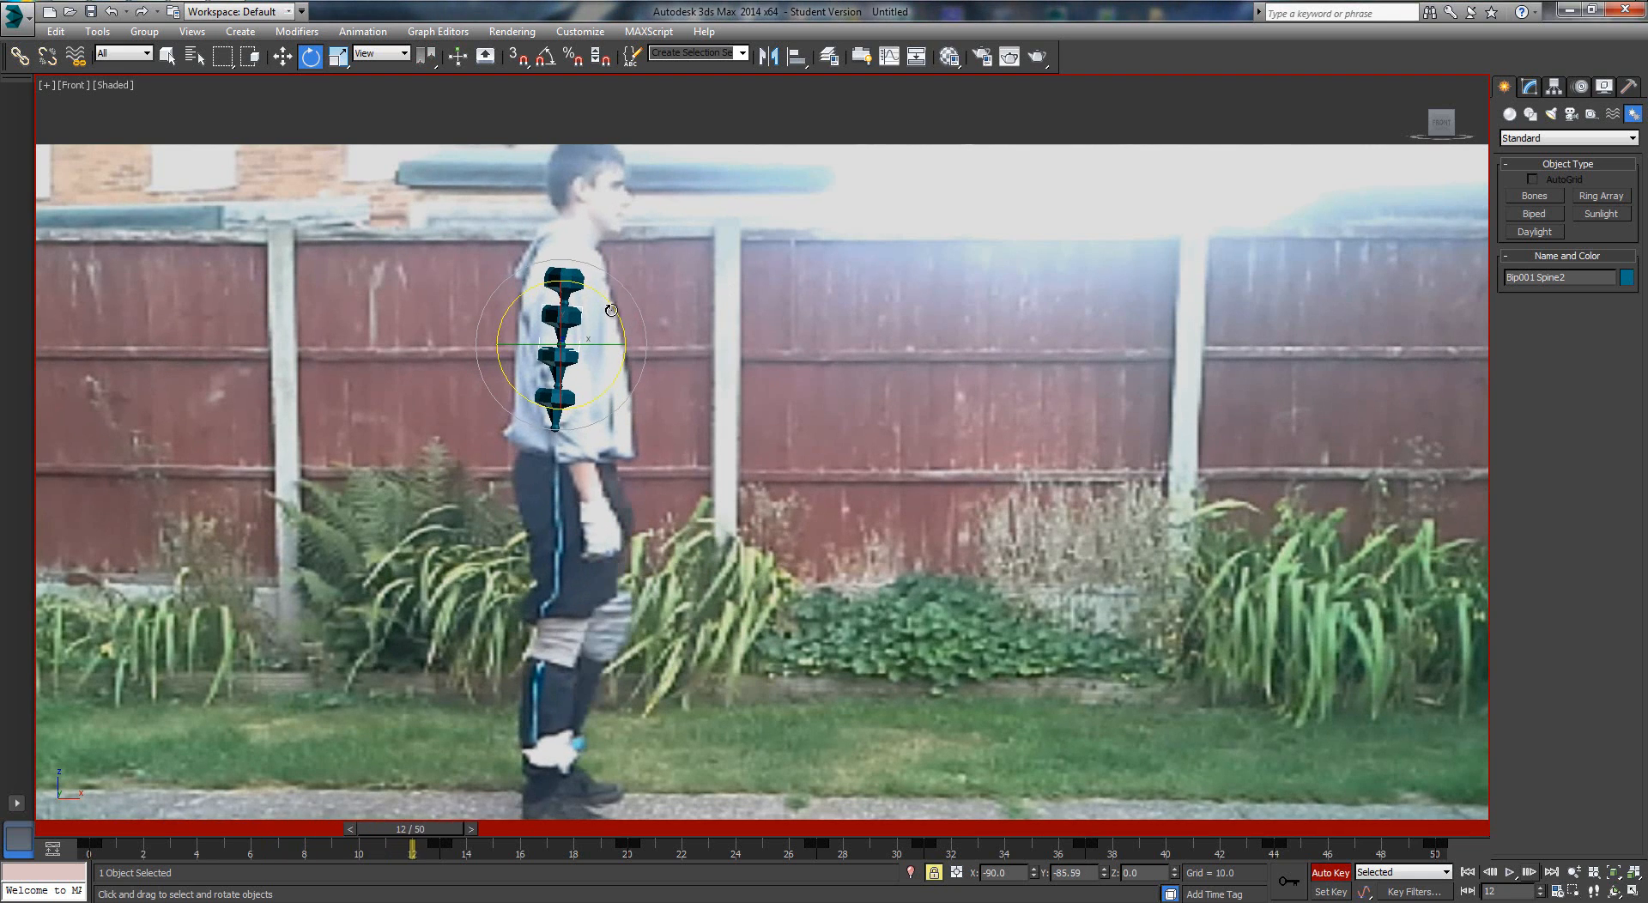
{"action": "key", "text": "period"}
{"action": "key", "text": "period"}
{"action": "key", "text": "period"}
{"action": "key", "text": "period"}
{"action": "key", "text": "period"}
{"action": "key", "text": "period"}
{"action": "key", "text": "period"}
{"action": "key", "text": "period"}
{"action": "key", "text": "period"}
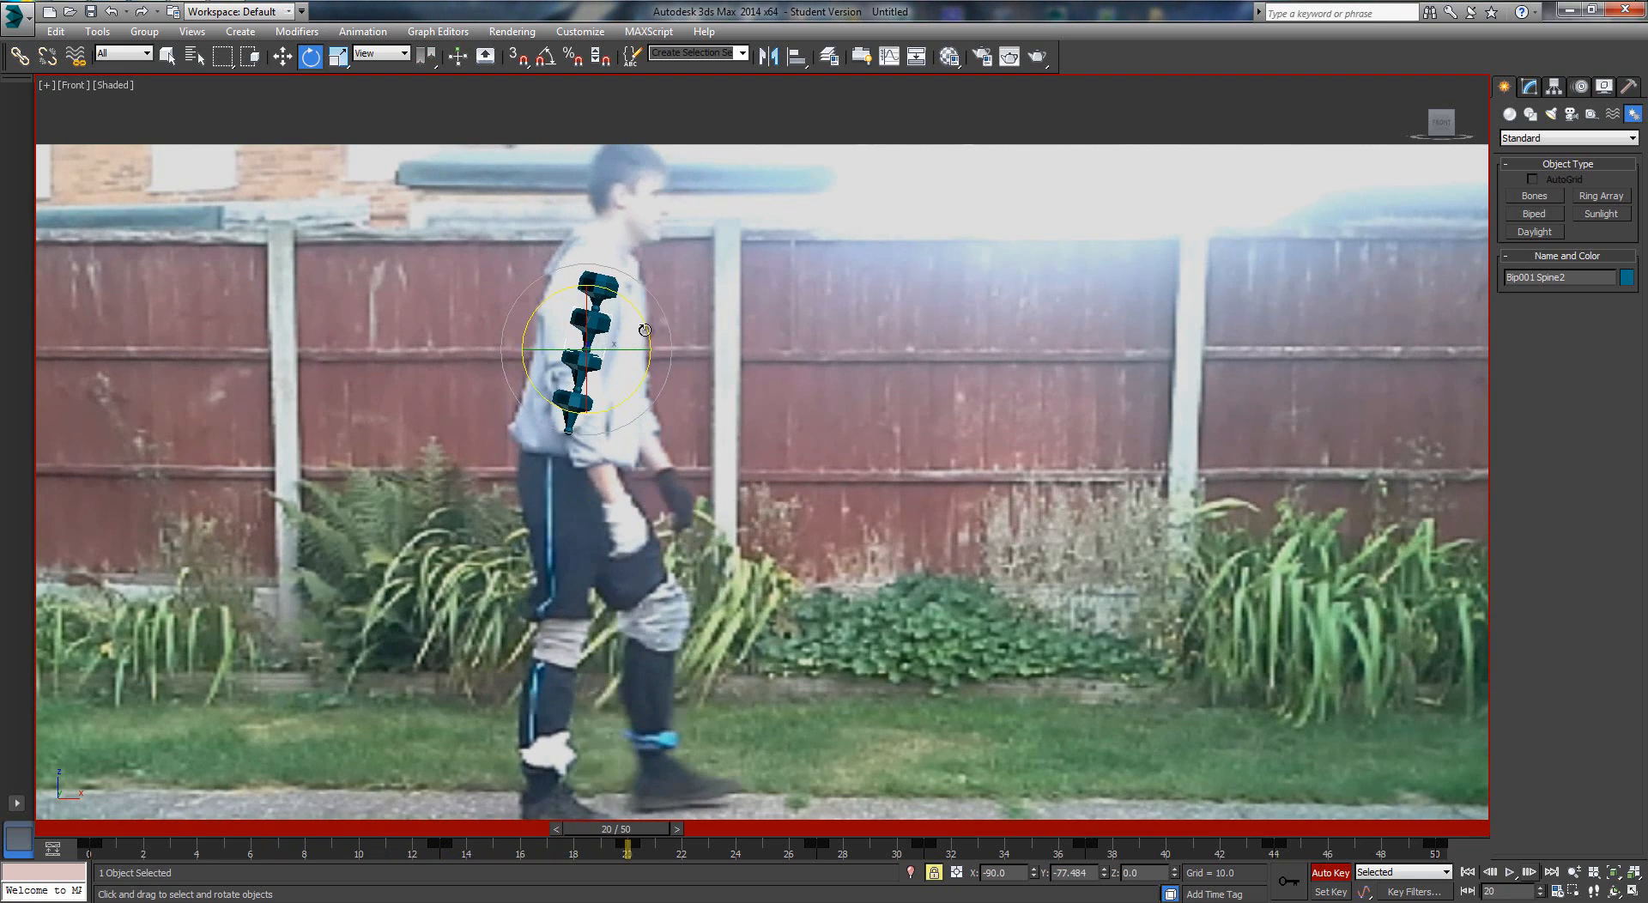
{"action": "key", "text": "comma"}
{"action": "key", "text": "comma"}
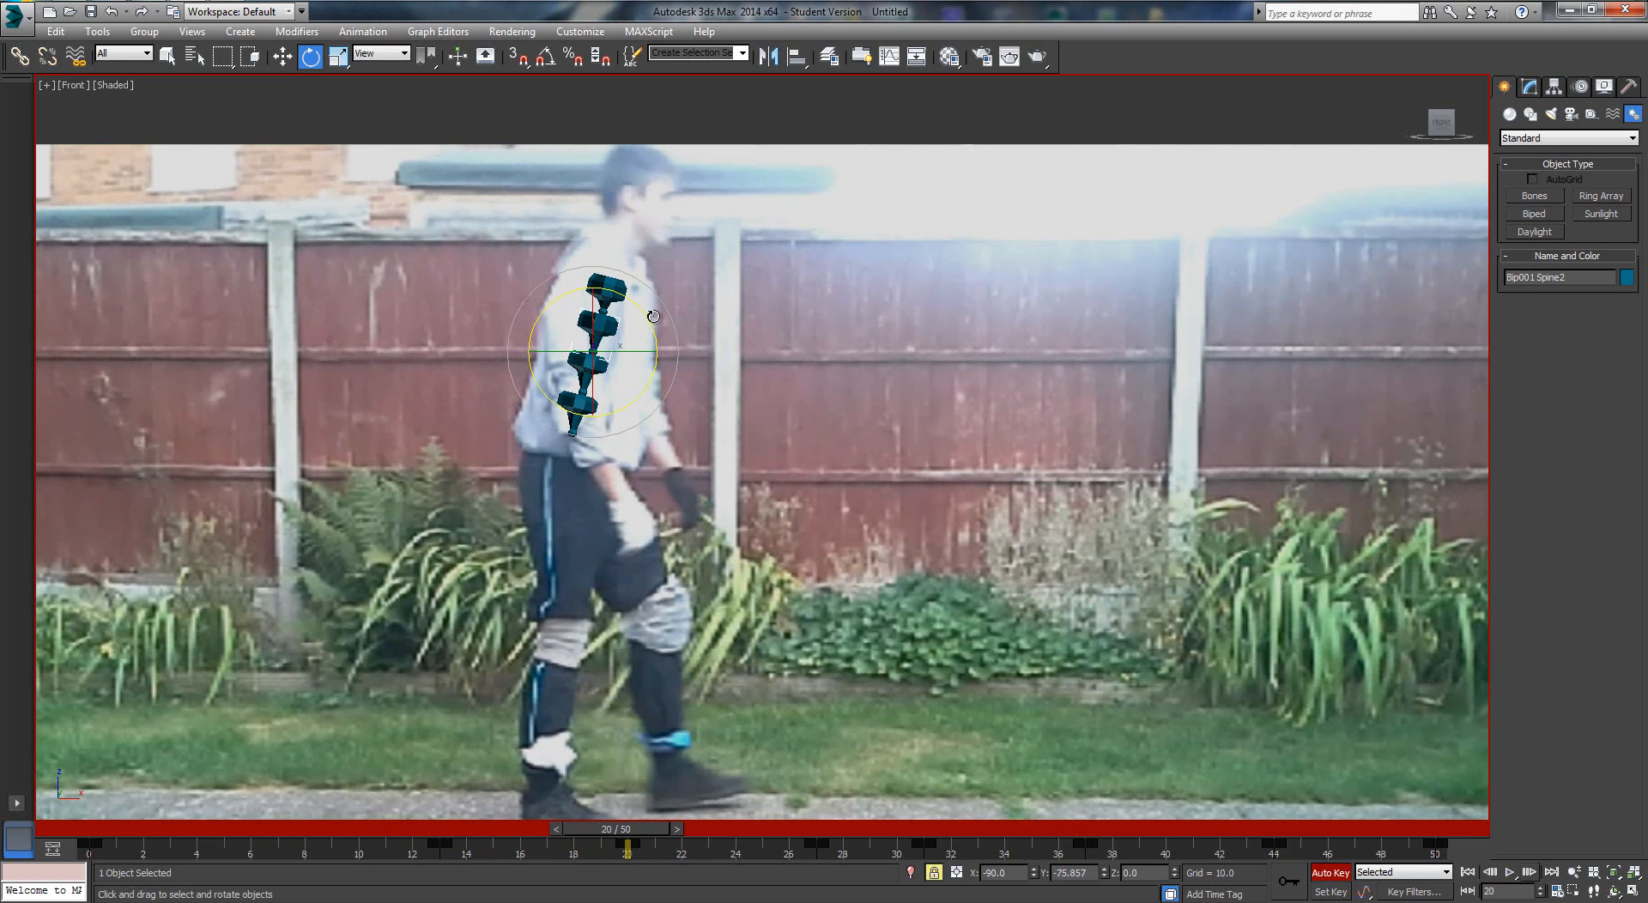
Advance to frame 32 and key a slight forward rotation of the Spine2 link to follow the bending back
{"action": "key", "text": "period"}
{"action": "key", "text": "period"}
{"action": "key", "text": "period"}
{"action": "key", "text": "period"}
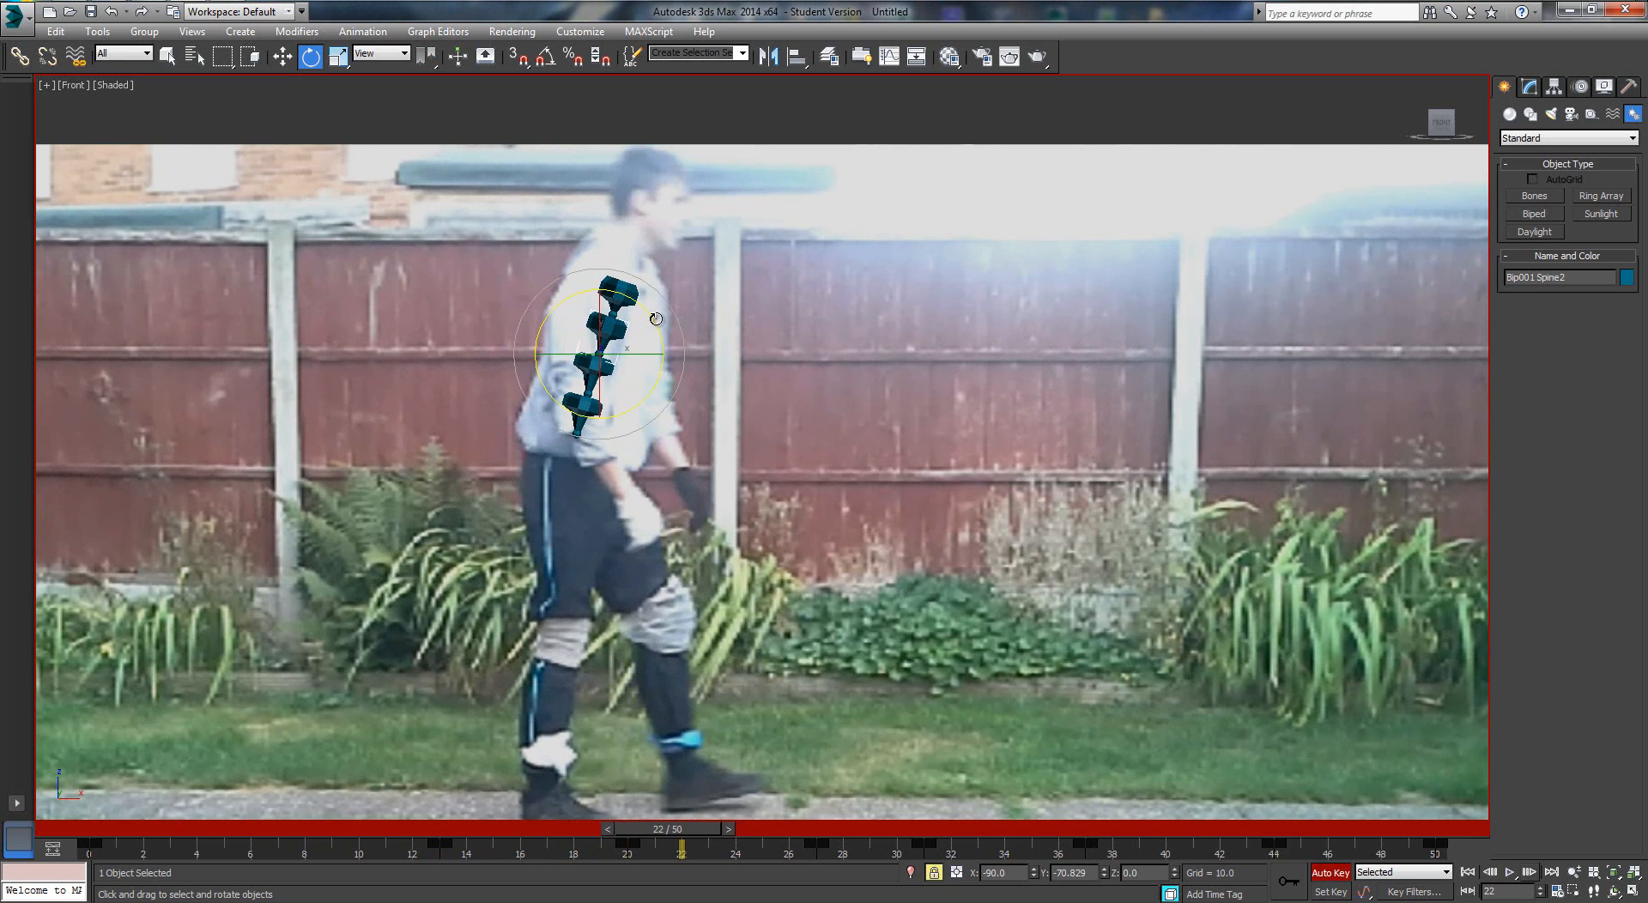
{"action": "key", "text": "period"}
{"action": "key", "text": "period"}
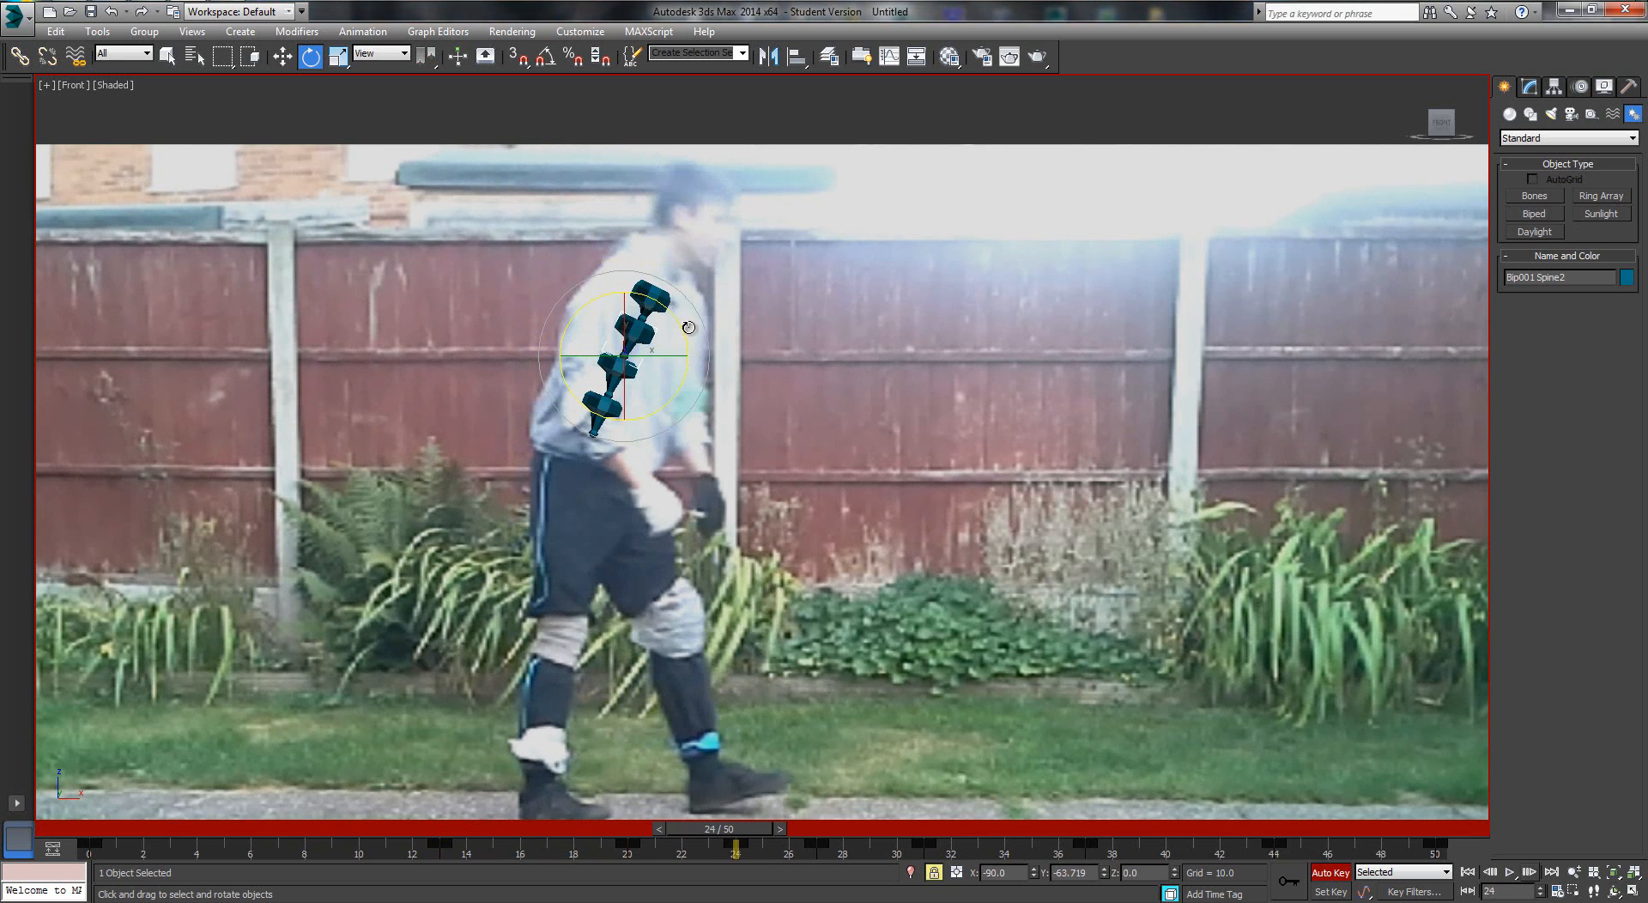
{"action": "key", "text": "period"}
{"action": "key", "text": "period"}
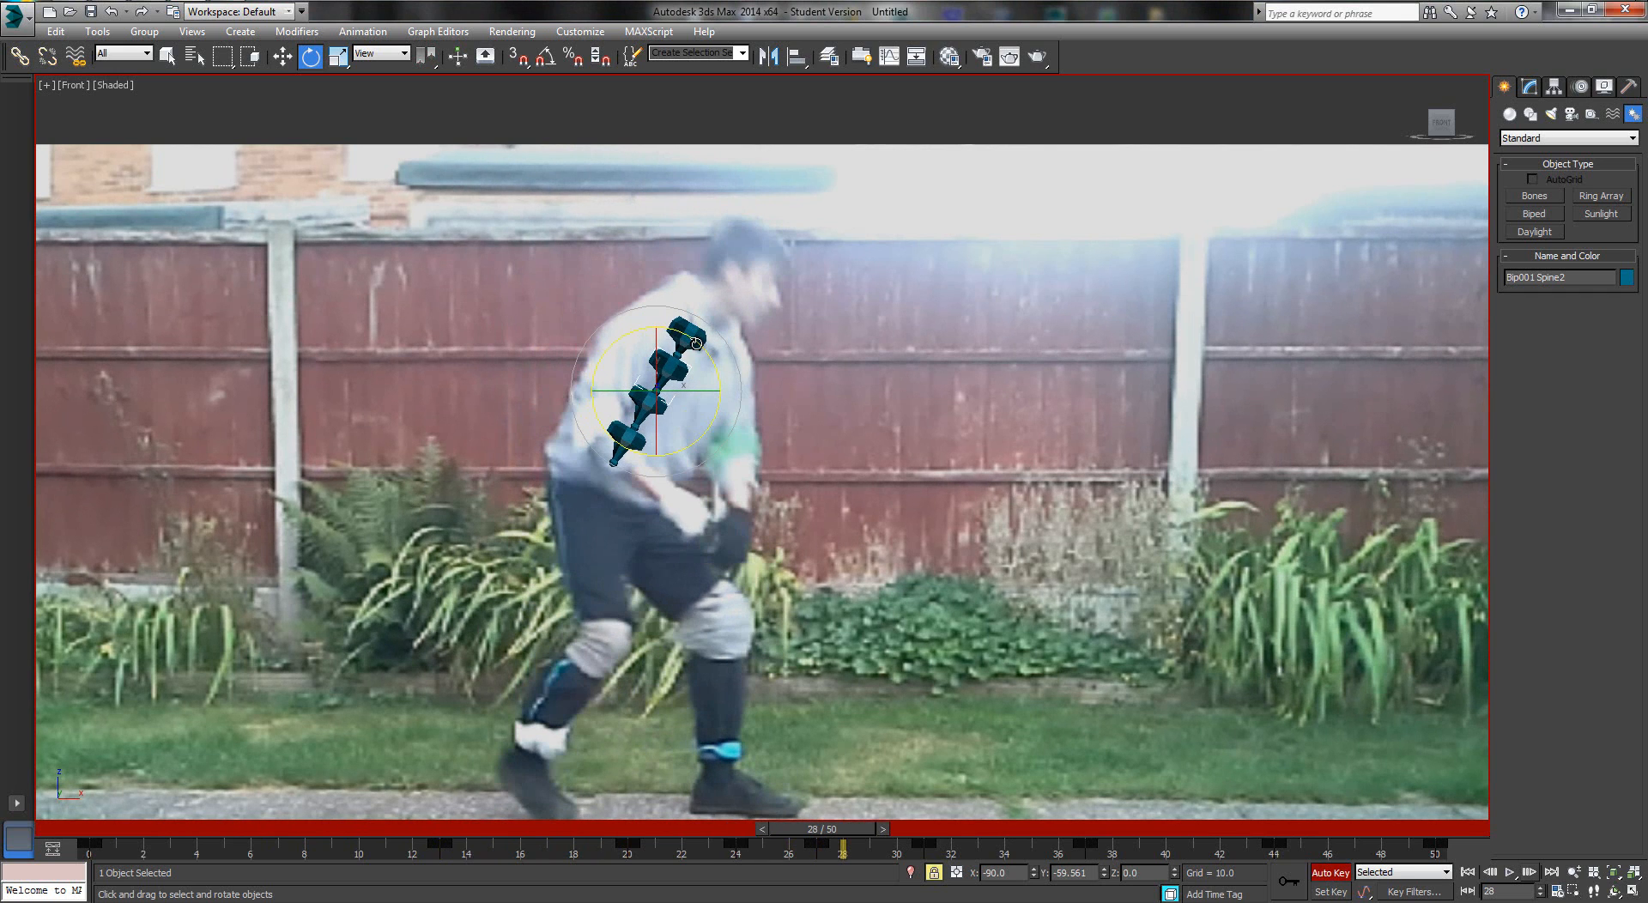
{"action": "key", "text": "period"}
{"action": "key", "text": "period"}
{"action": "key", "text": "period"}
{"action": "key", "text": "period"}
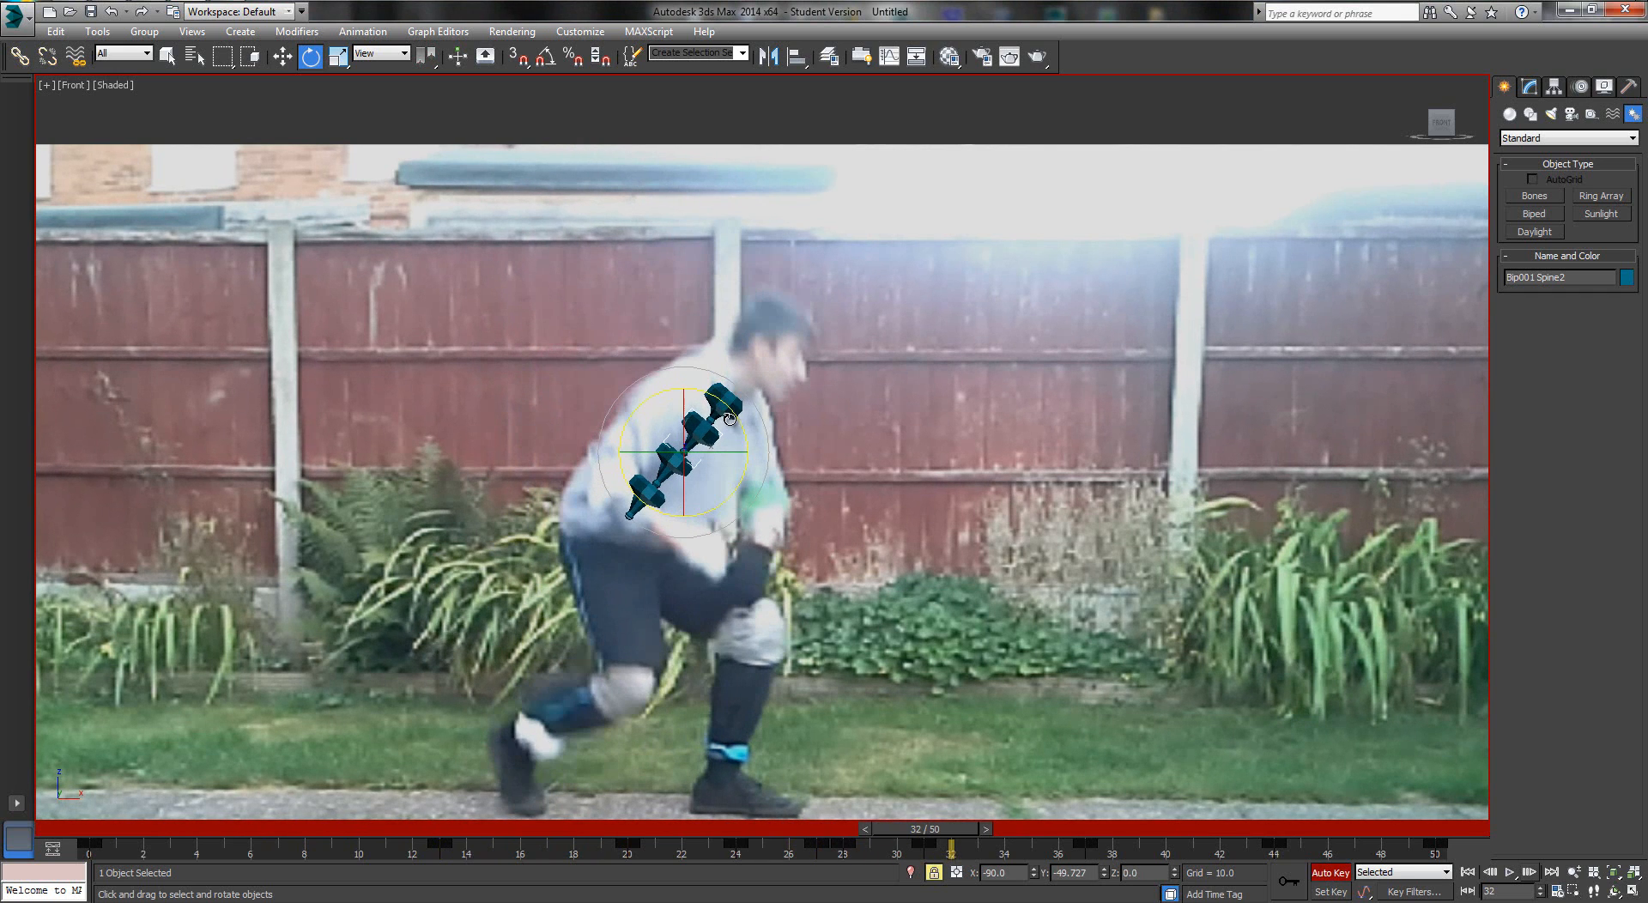
{"action": "left_click_drag", "start_coordinate": [734, 406], "coordinate": [738, 413]}
Advance to frame 39 and rotate the Spine2 link slightly further forward
{"action": "key", "text": "period"}
{"action": "key", "text": "period"}
{"action": "key", "text": "period"}
{"action": "key", "text": "period"}
{"action": "key", "text": "period"}
{"action": "key", "text": "period"}
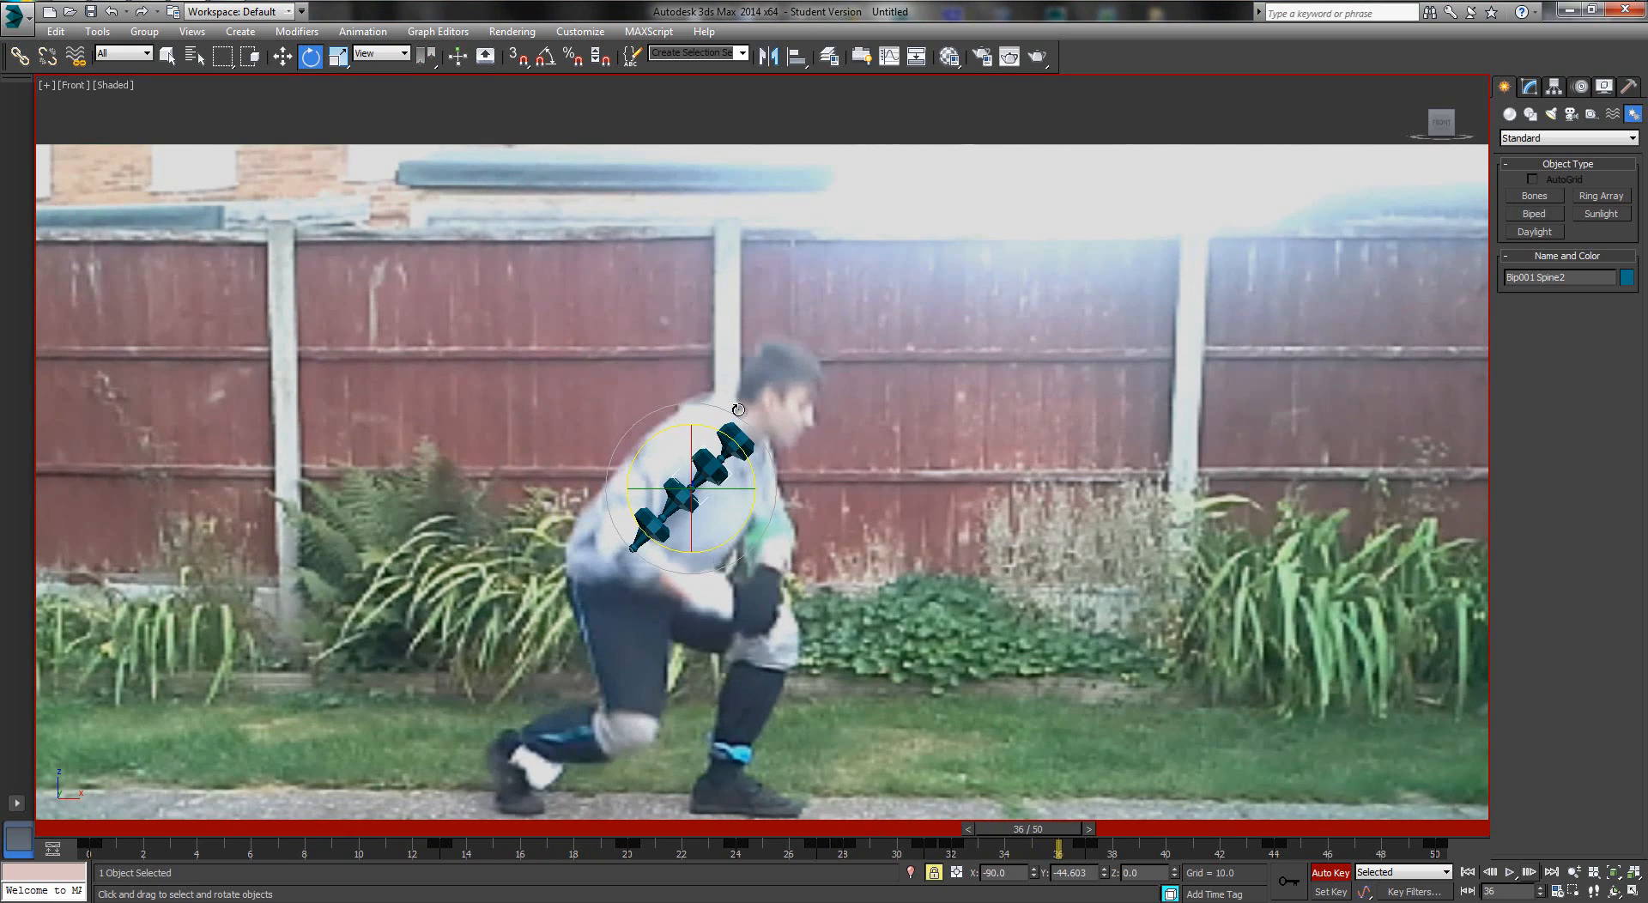
{"action": "key", "text": "period"}
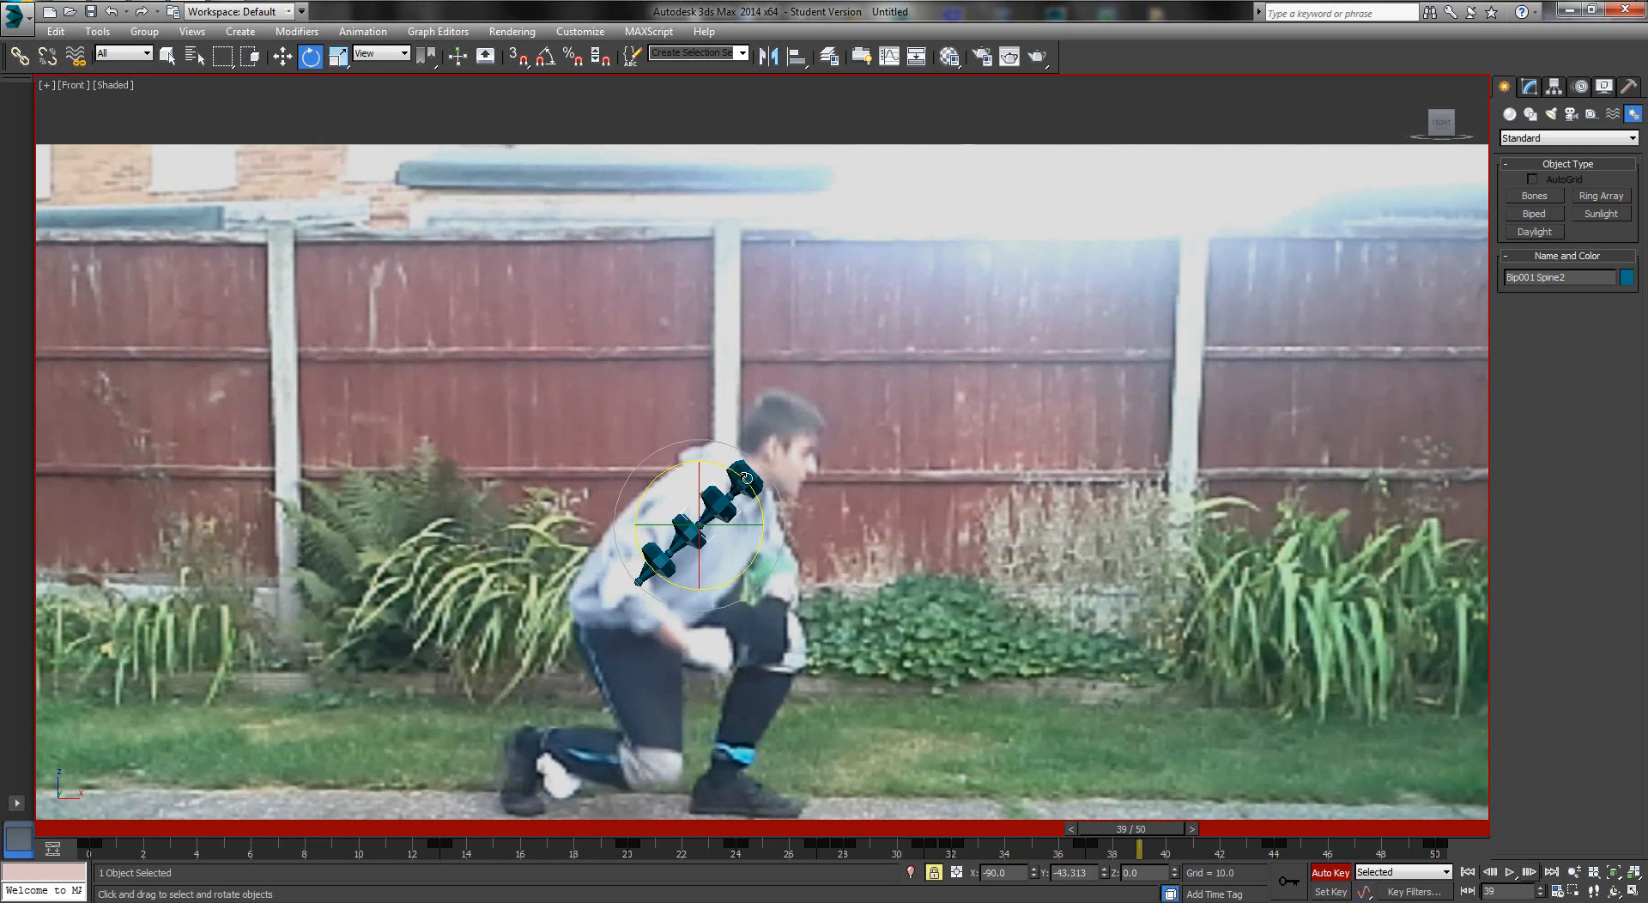
{"action": "left_click_drag", "start_coordinate": [747, 478], "coordinate": [754, 482]}
Advance to frame 45 and key another small forward rotation of the Spine2 link for the kneeling pose
{"action": "key", "text": "period"}
{"action": "key", "text": "period"}
{"action": "key", "text": "period"}
{"action": "key", "text": "period"}
{"action": "key", "text": "period"}
{"action": "key", "text": "period"}
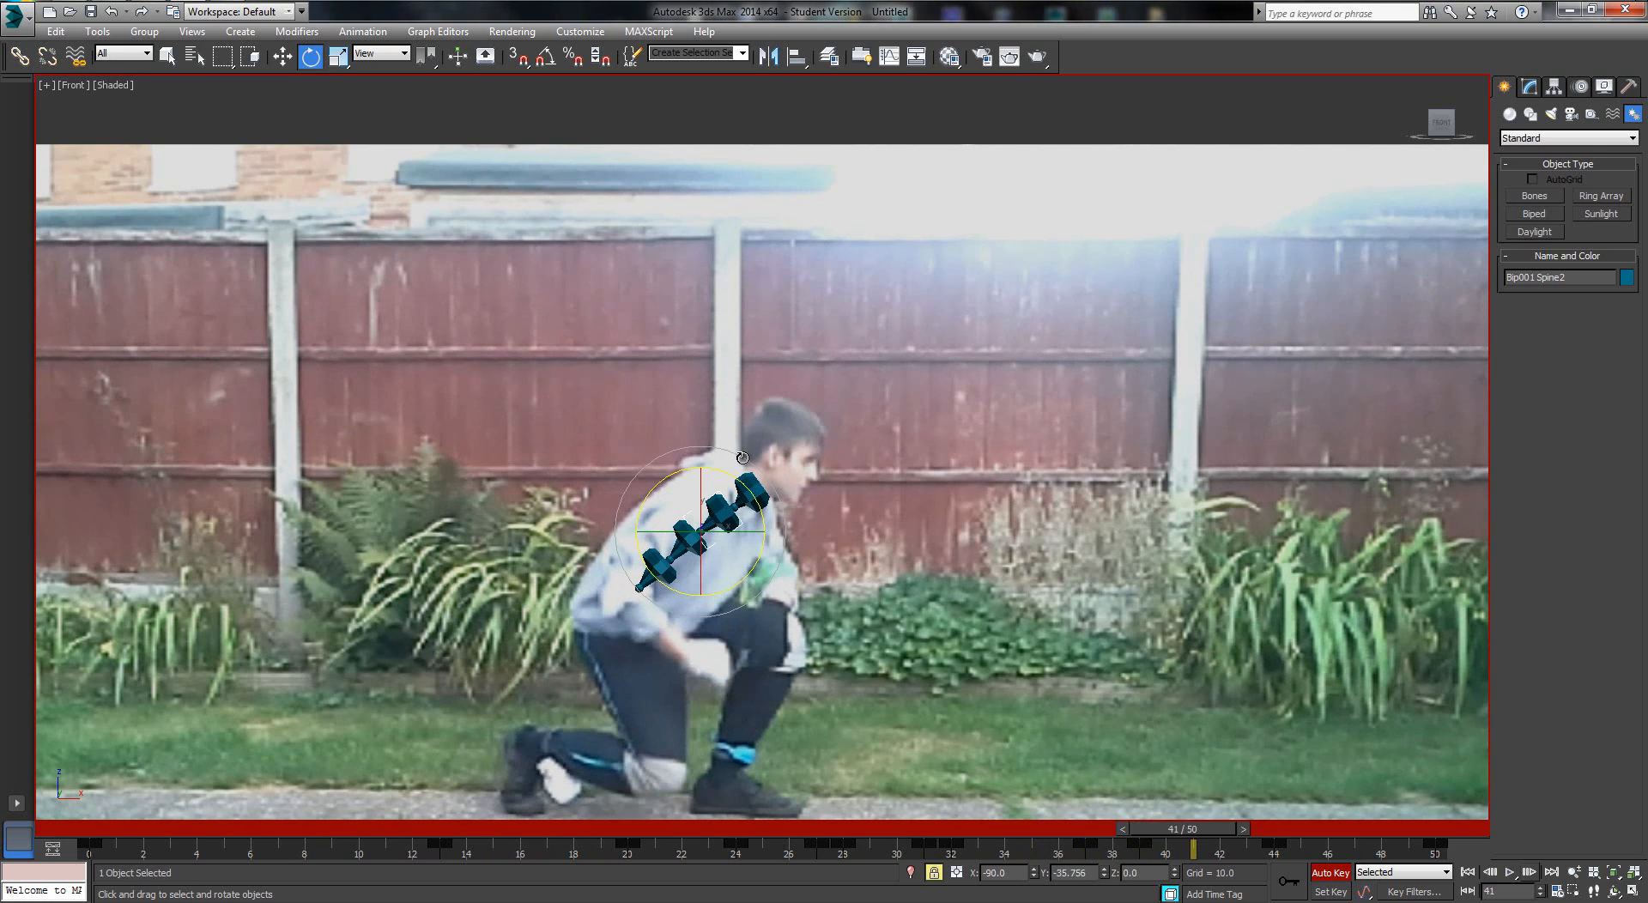
{"action": "left_click_drag", "start_coordinate": [750, 515], "coordinate": [755, 518]}
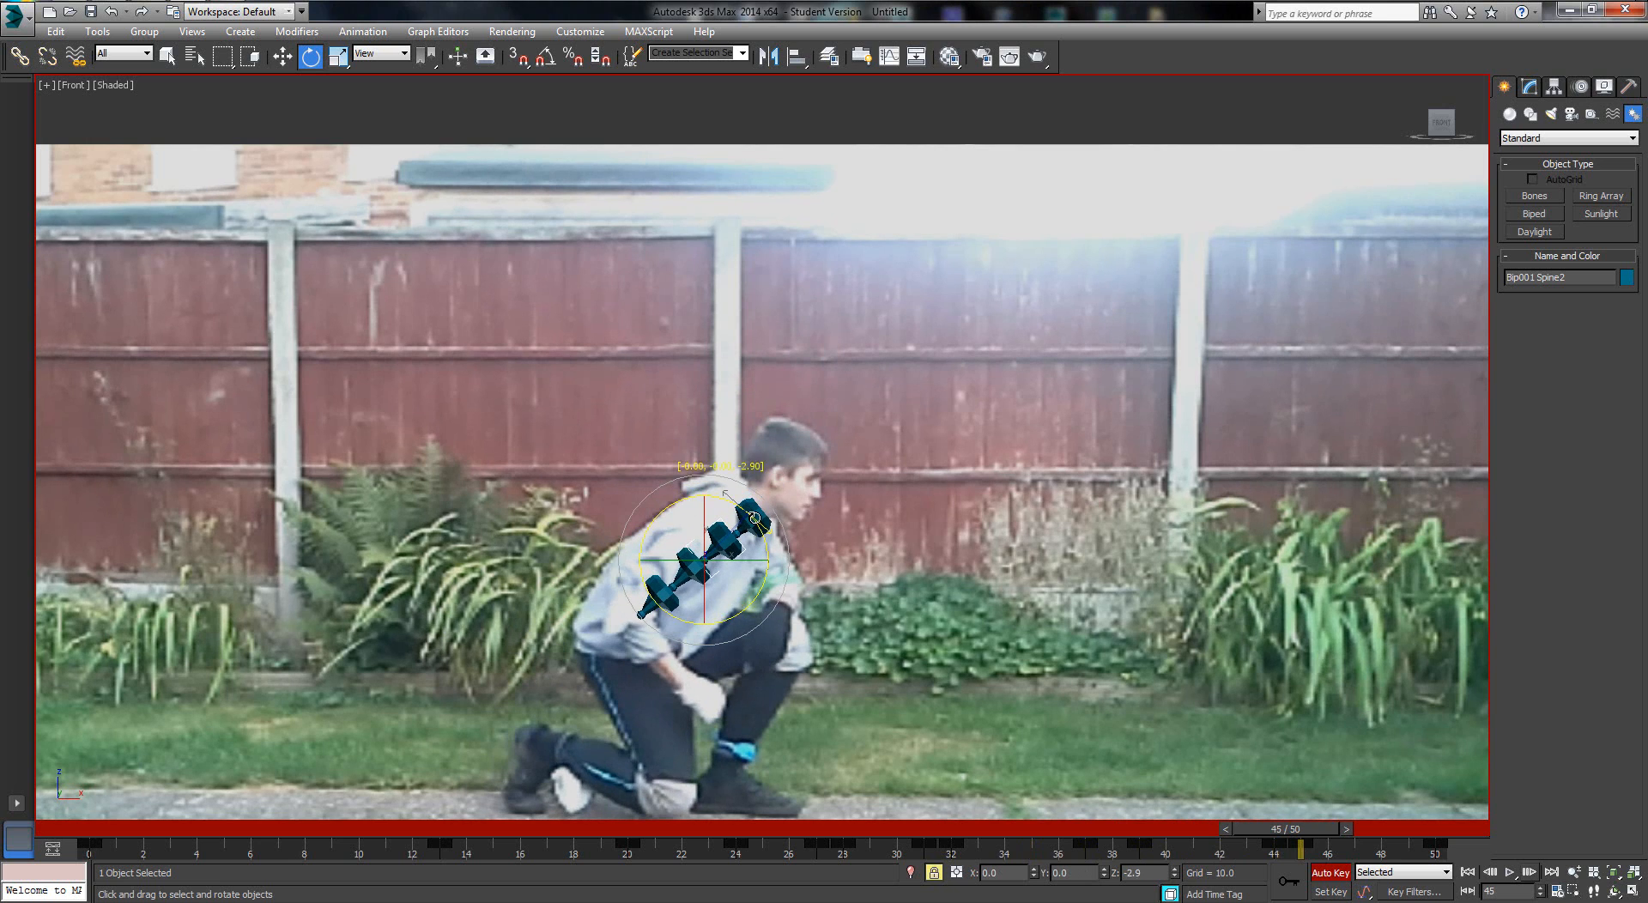
Advance to frame 50, key a slight forward rotation of the Spine2 link, and turn off Auto Key
{"action": "key", "text": "period"}
{"action": "key", "text": "period"}
{"action": "key", "text": "period"}
{"action": "key", "text": "period"}
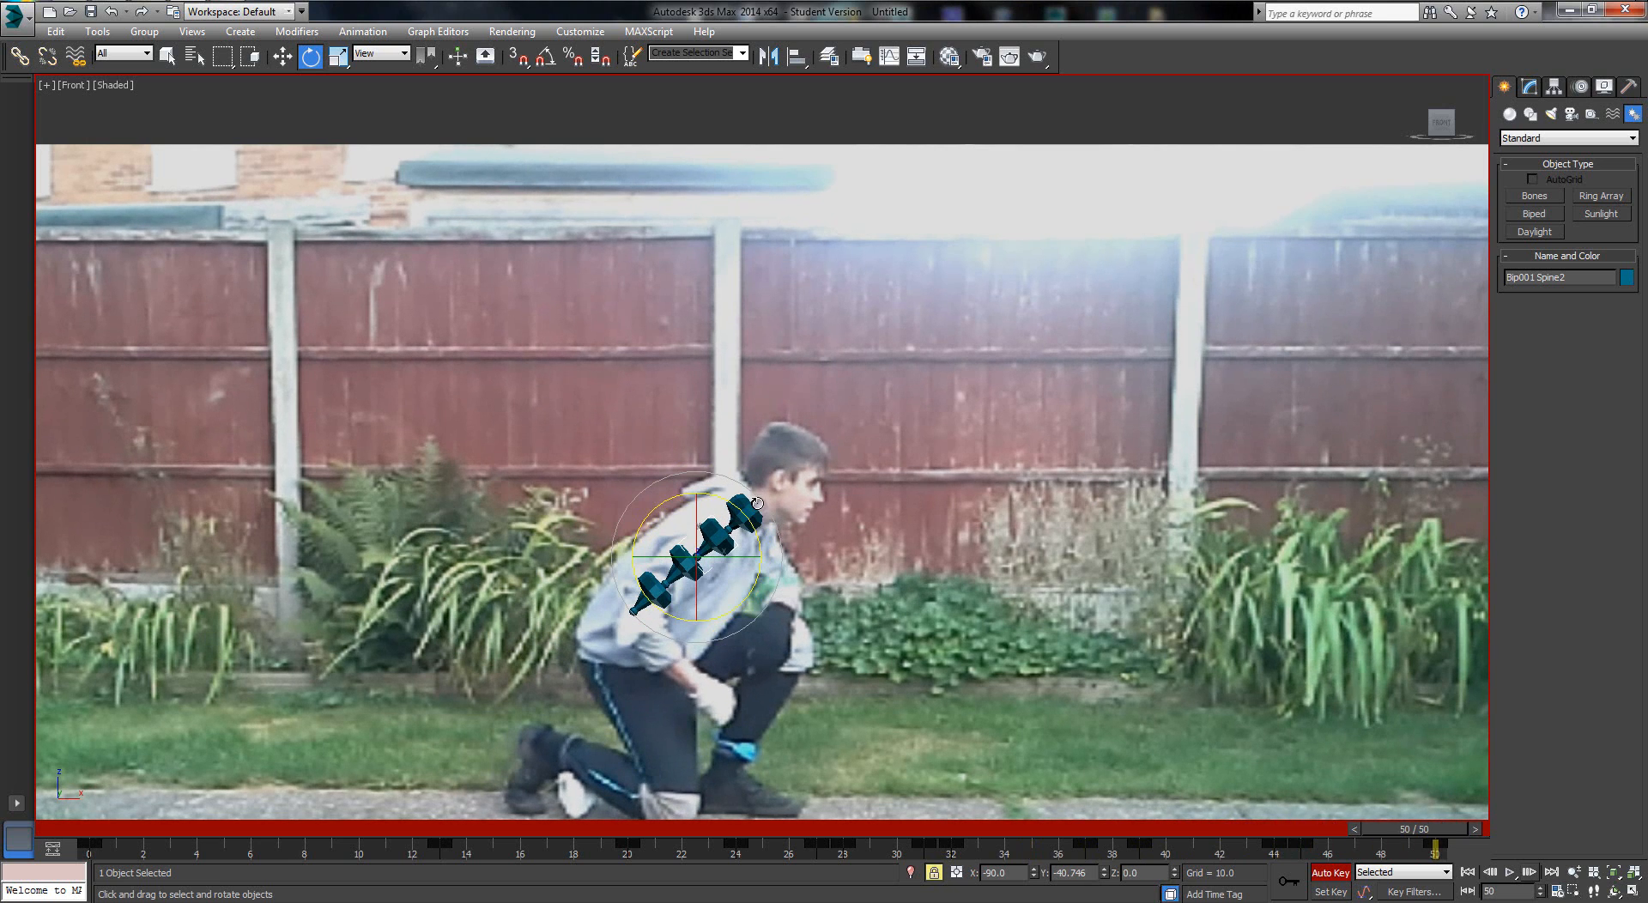
{"action": "left_click_drag", "start_coordinate": [749, 520], "coordinate": [755, 523]}
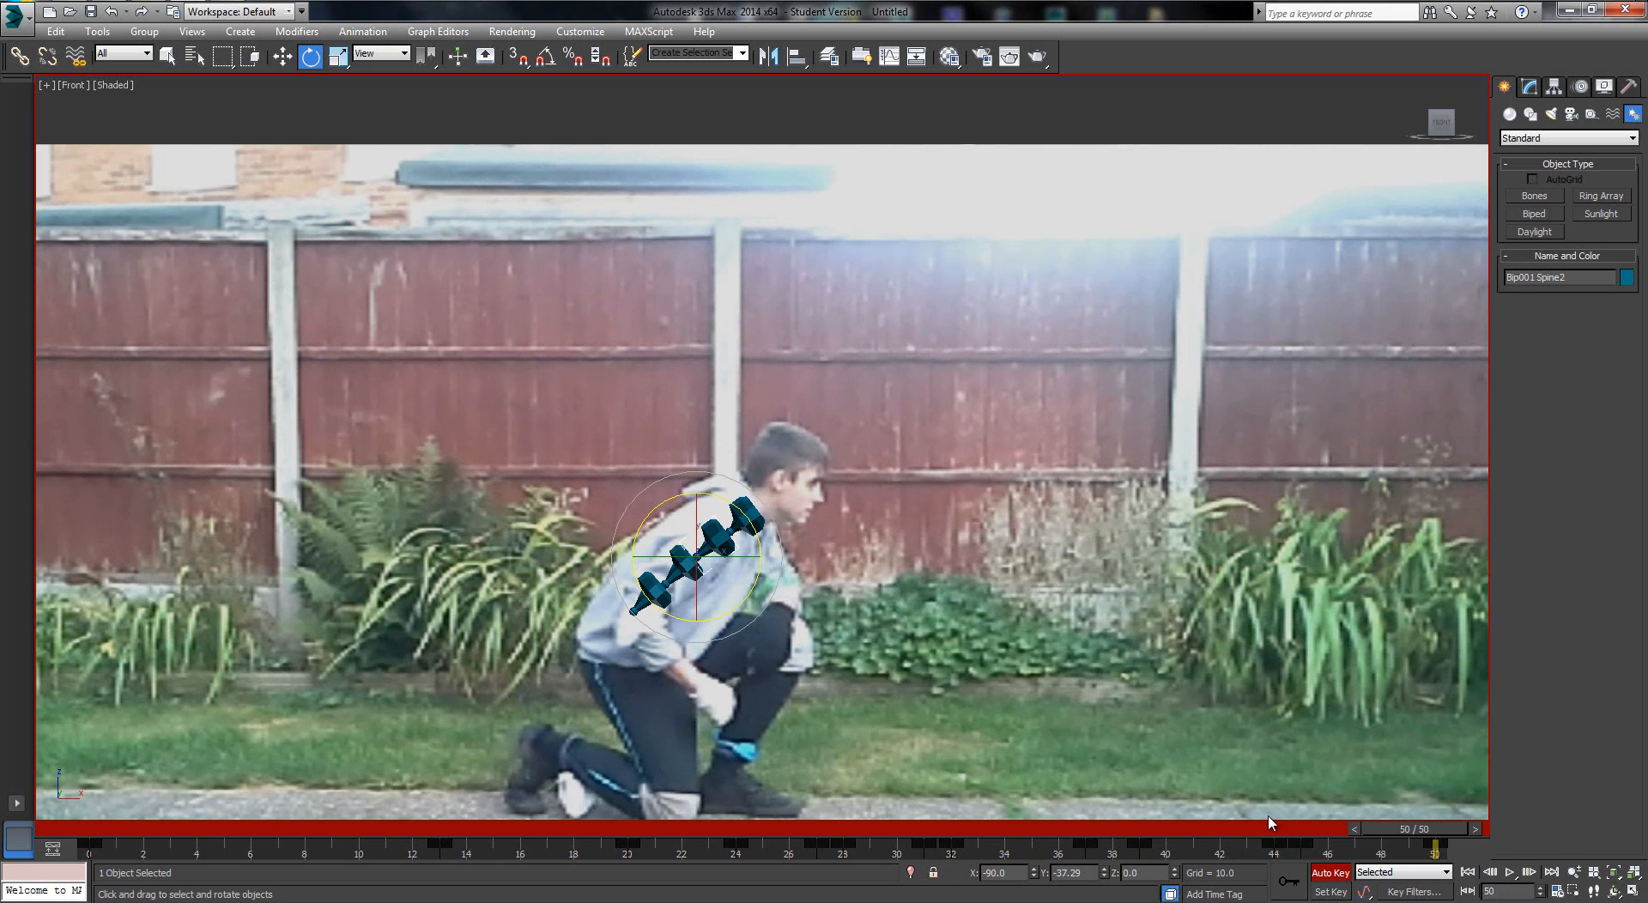
{"action": "left_click", "coordinate": [1322, 871]}
Return to the four-viewport layout and bring back the hidden biped parts and reference plane in full view
{"action": "scroll", "coordinate": [1043, 639], "scroll_direction": "down", "scroll_amount": 5}
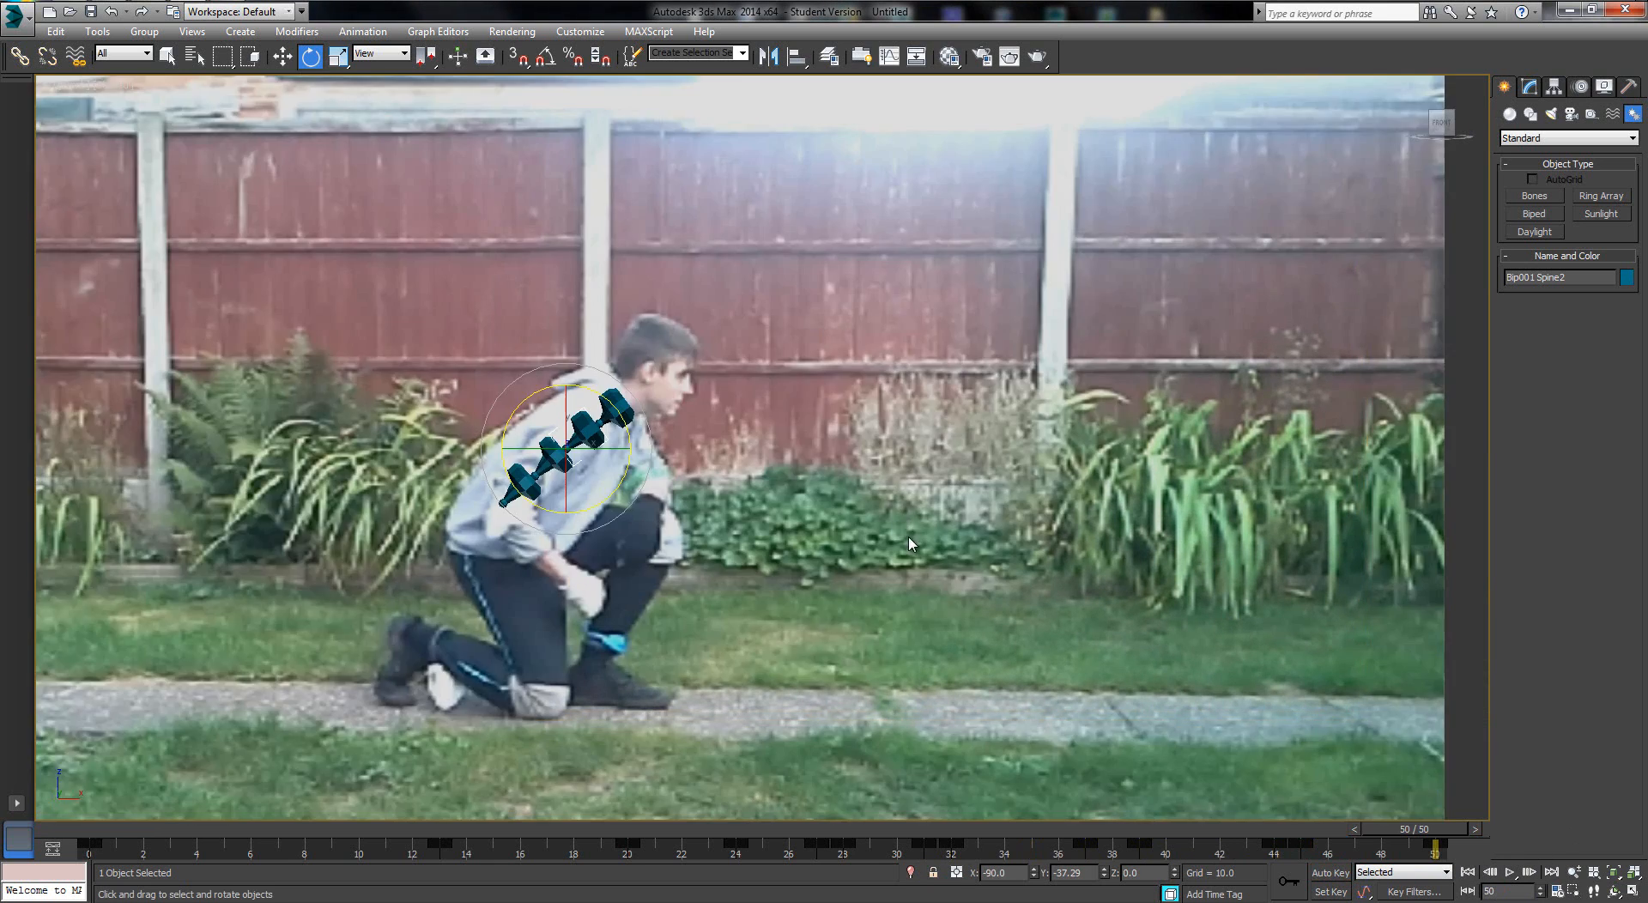
{"action": "left_click", "coordinate": [1260, 618]}
{"action": "key", "text": "alt+w"}
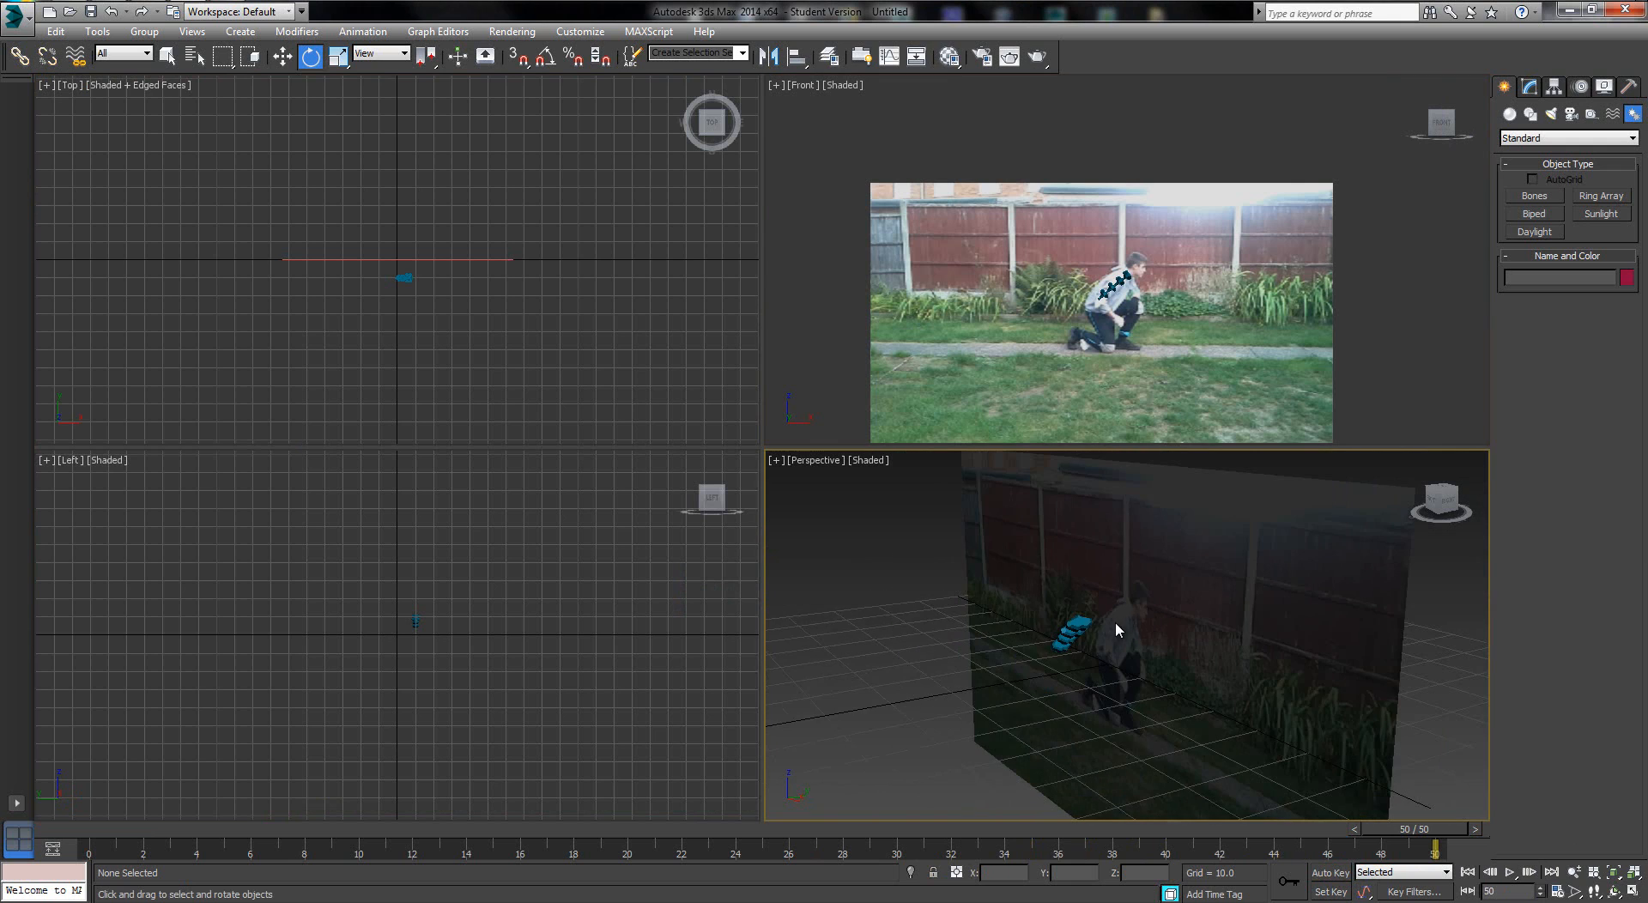
{"action": "right_click", "coordinate": [1043, 592]}
{"action": "left_click", "coordinate": [939, 523]}
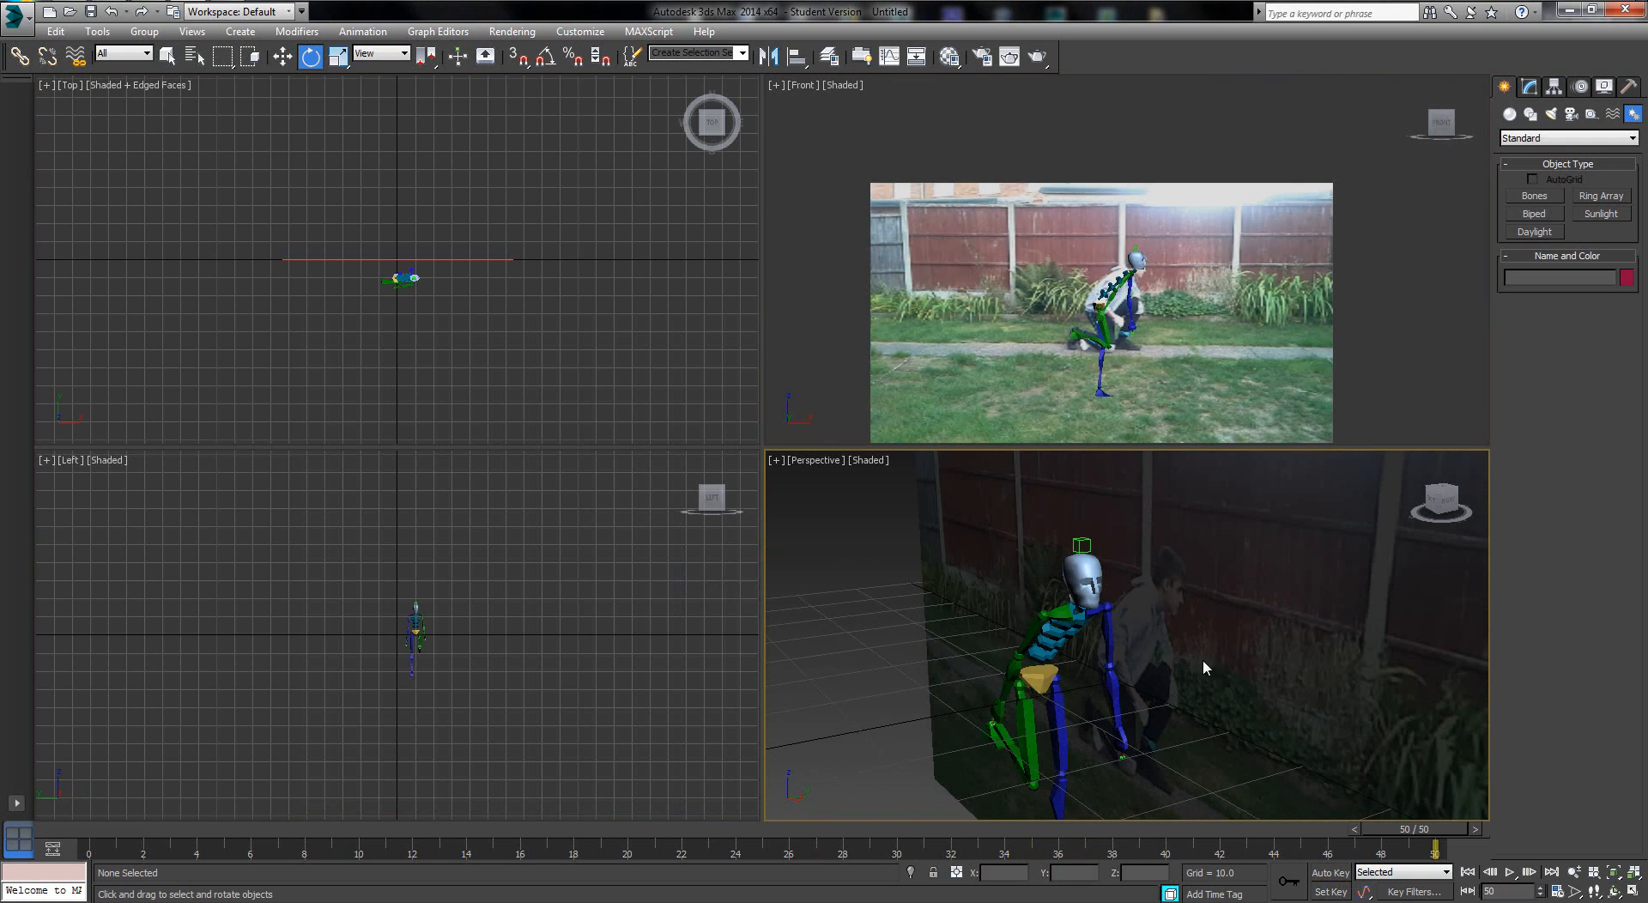
{"action": "middle_click_drag", "start_coordinate": [1267, 668], "coordinate": [1314, 670], "text": "alt"}
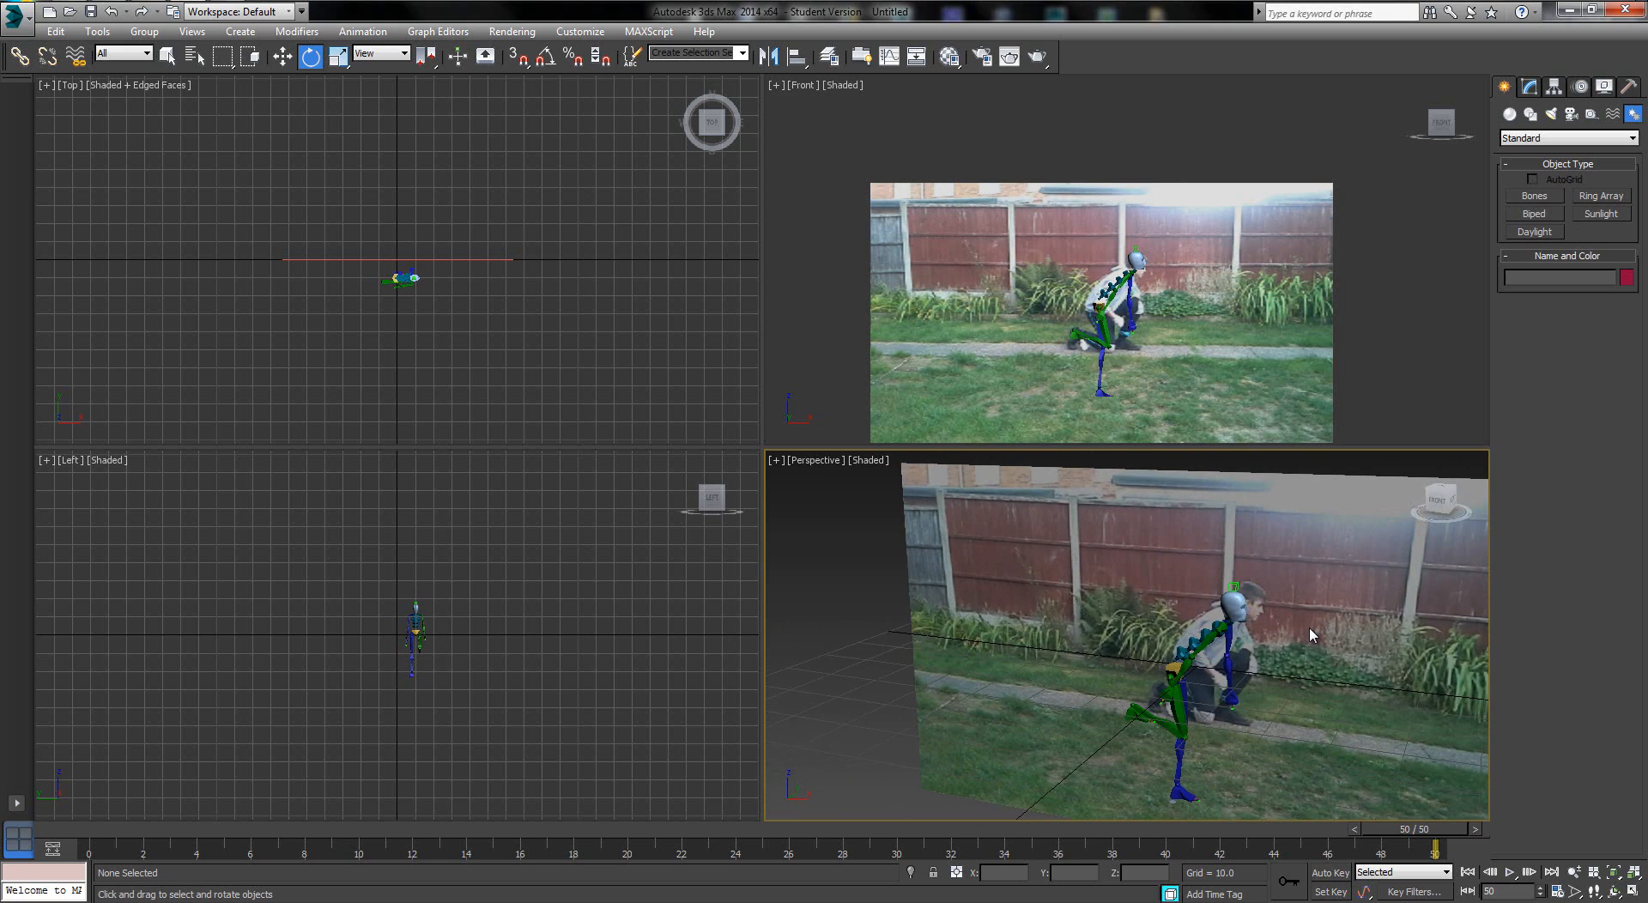
Delete the reference video plane, Plane001, and maximize the Front view on the biped alone
{"action": "right_click", "coordinate": [1341, 450]}
{"action": "left_click", "coordinate": [1341, 640]}
{"action": "left_click", "coordinate": [1341, 640]}
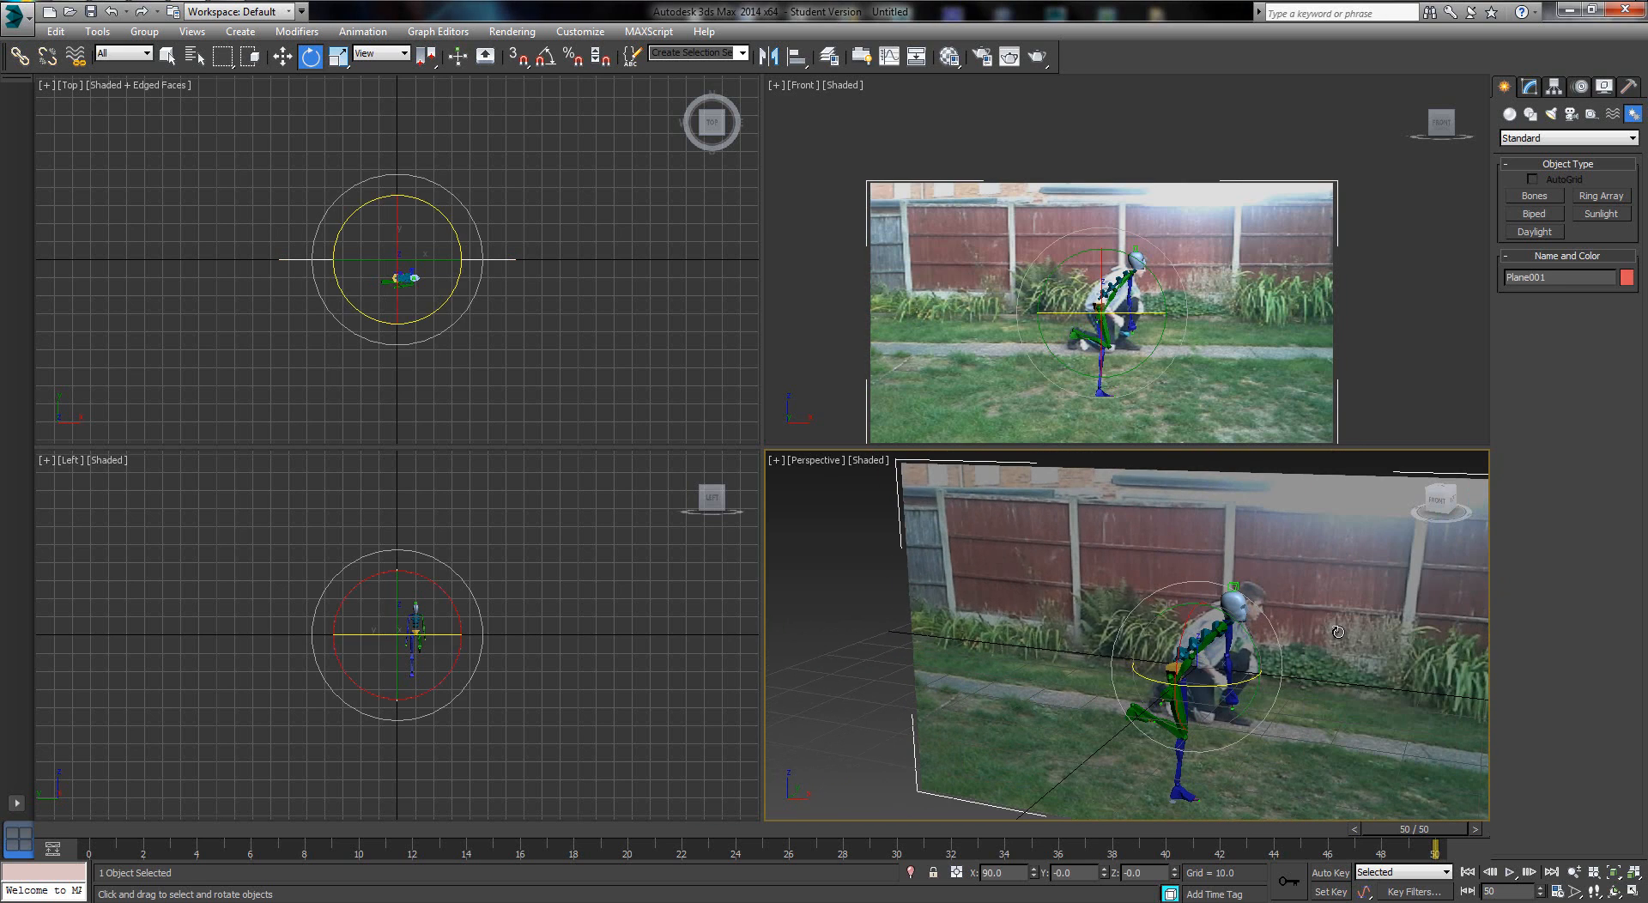
{"action": "key", "text": "Delete"}
{"action": "left_click", "coordinate": [1155, 338]}
{"action": "key", "text": "alt+w"}
Play the biped animation and scrub back and forth through the crouching frames to check the motion
{"action": "left_click", "coordinate": [1511, 873]}
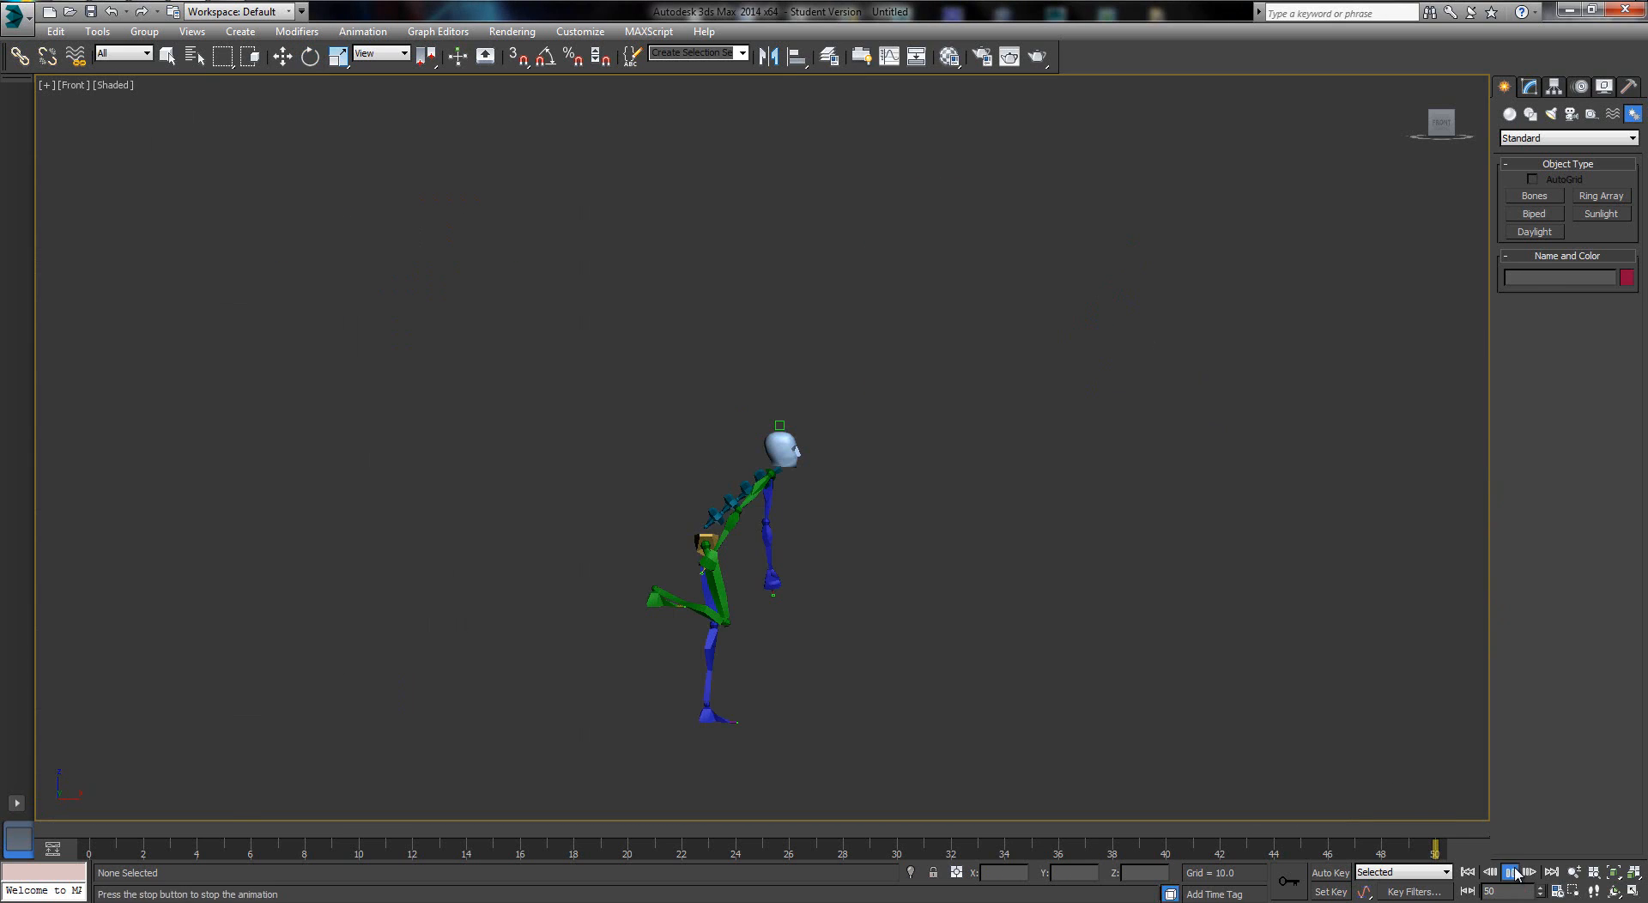
{"action": "left_click", "coordinate": [988, 823]}
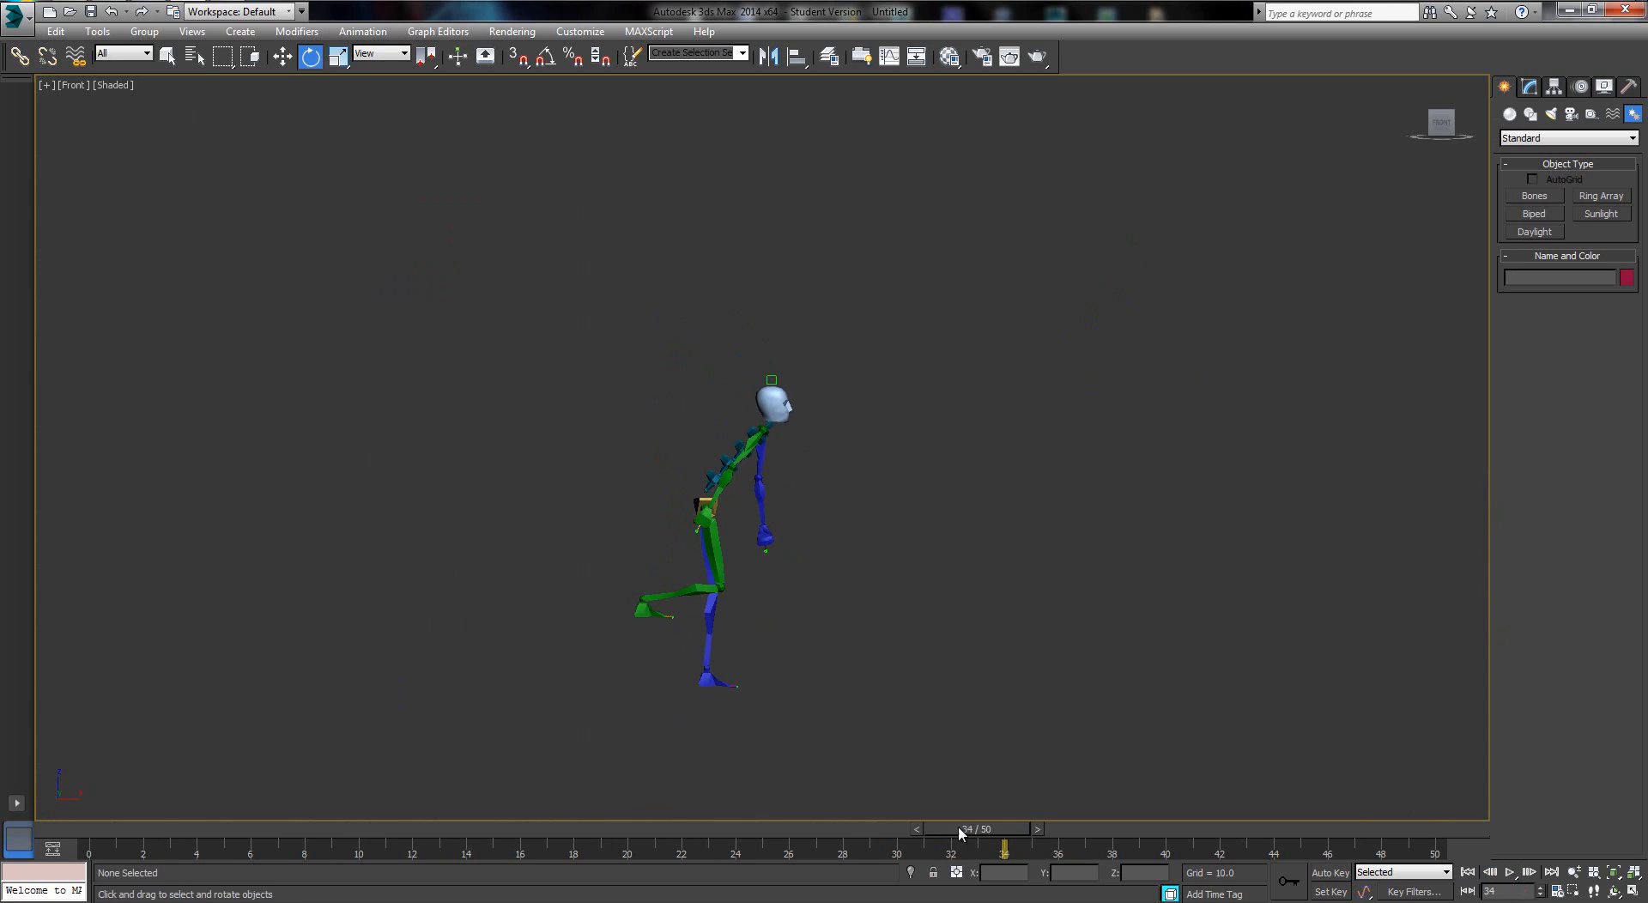
{"action": "left_click_drag", "start_coordinate": [960, 833], "coordinate": [1144, 807]}
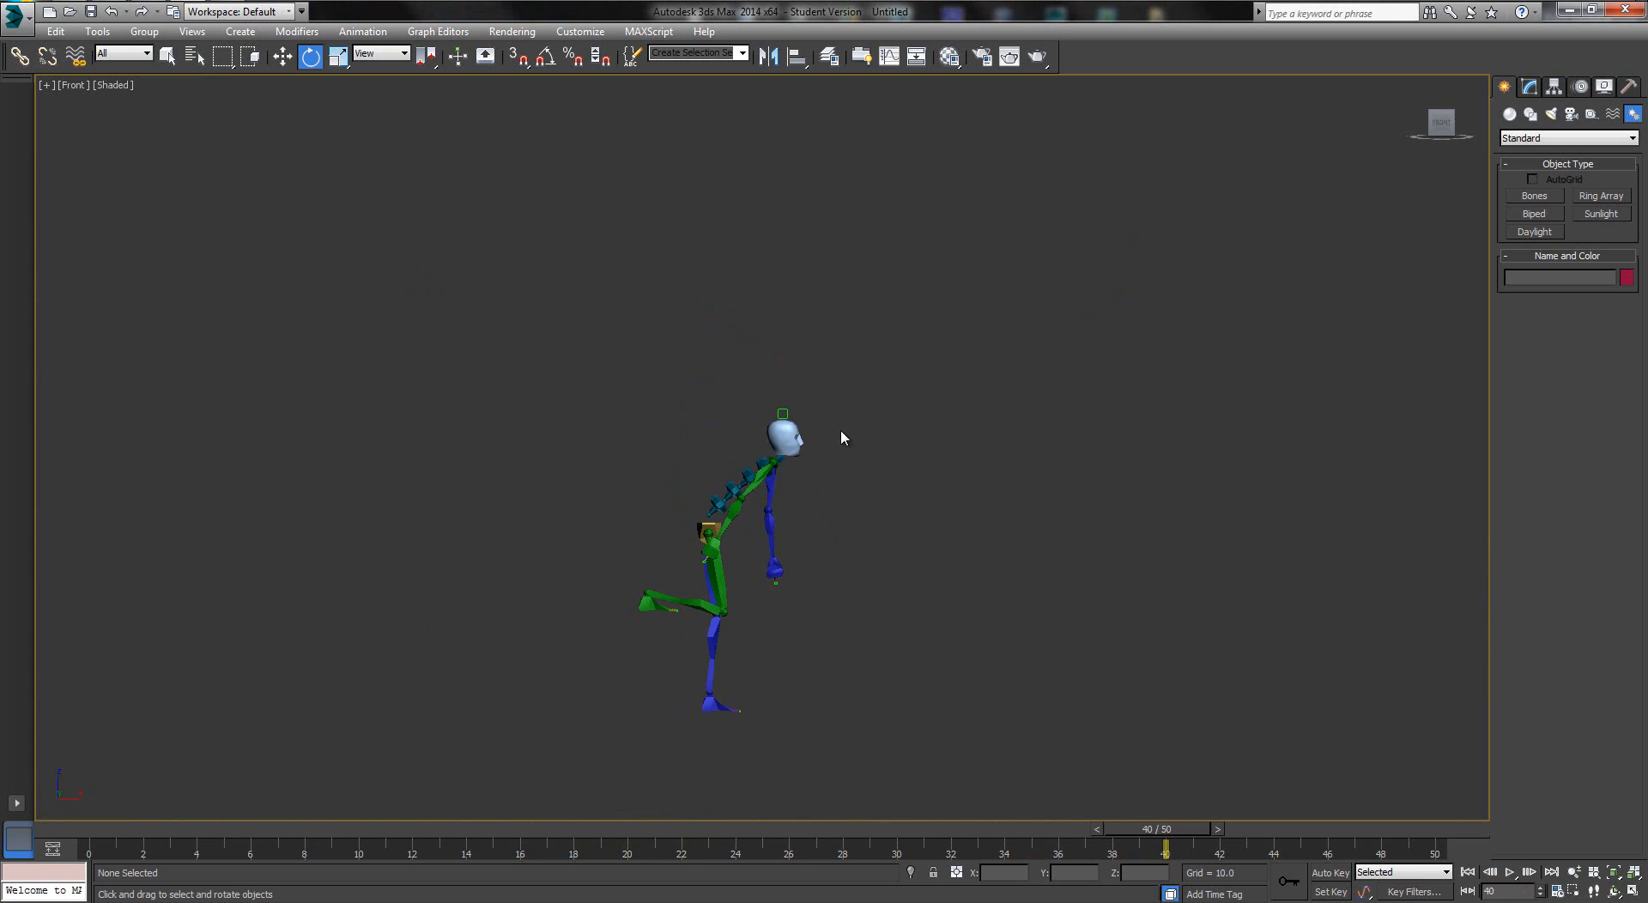
{"action": "left_click_drag", "start_coordinate": [1188, 839], "coordinate": [1453, 841]}
{"action": "mouse_move", "coordinate": [1238, 838]}
{"action": "left_mouse_down"}
{"action": "mouse_move", "coordinate": [333, 831]}
{"action": "mouse_move", "coordinate": [654, 834]}
{"action": "left_mouse_up"}
Select the right calf, return to frame 0 and play the whole crouch animation from the start
{"action": "key", "text": "e"}
{"action": "left_click", "coordinate": [660, 569]}
{"action": "key", "text": "space"}
{"action": "key", "text": "q"}
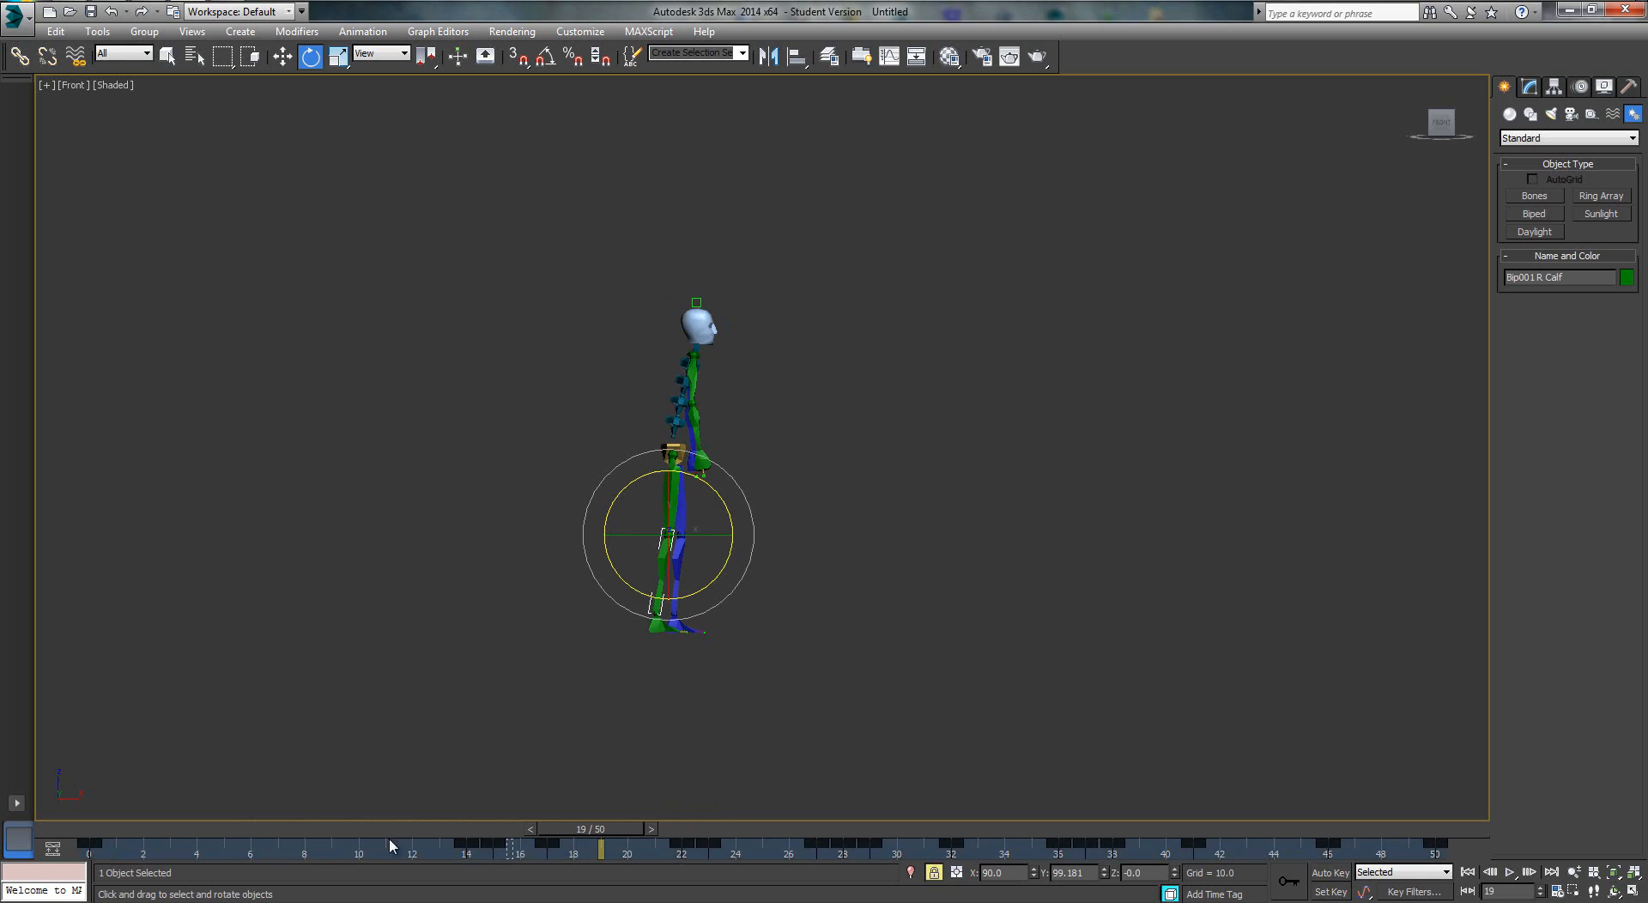
{"action": "left_click_drag", "start_coordinate": [560, 826], "coordinate": [77, 826]}
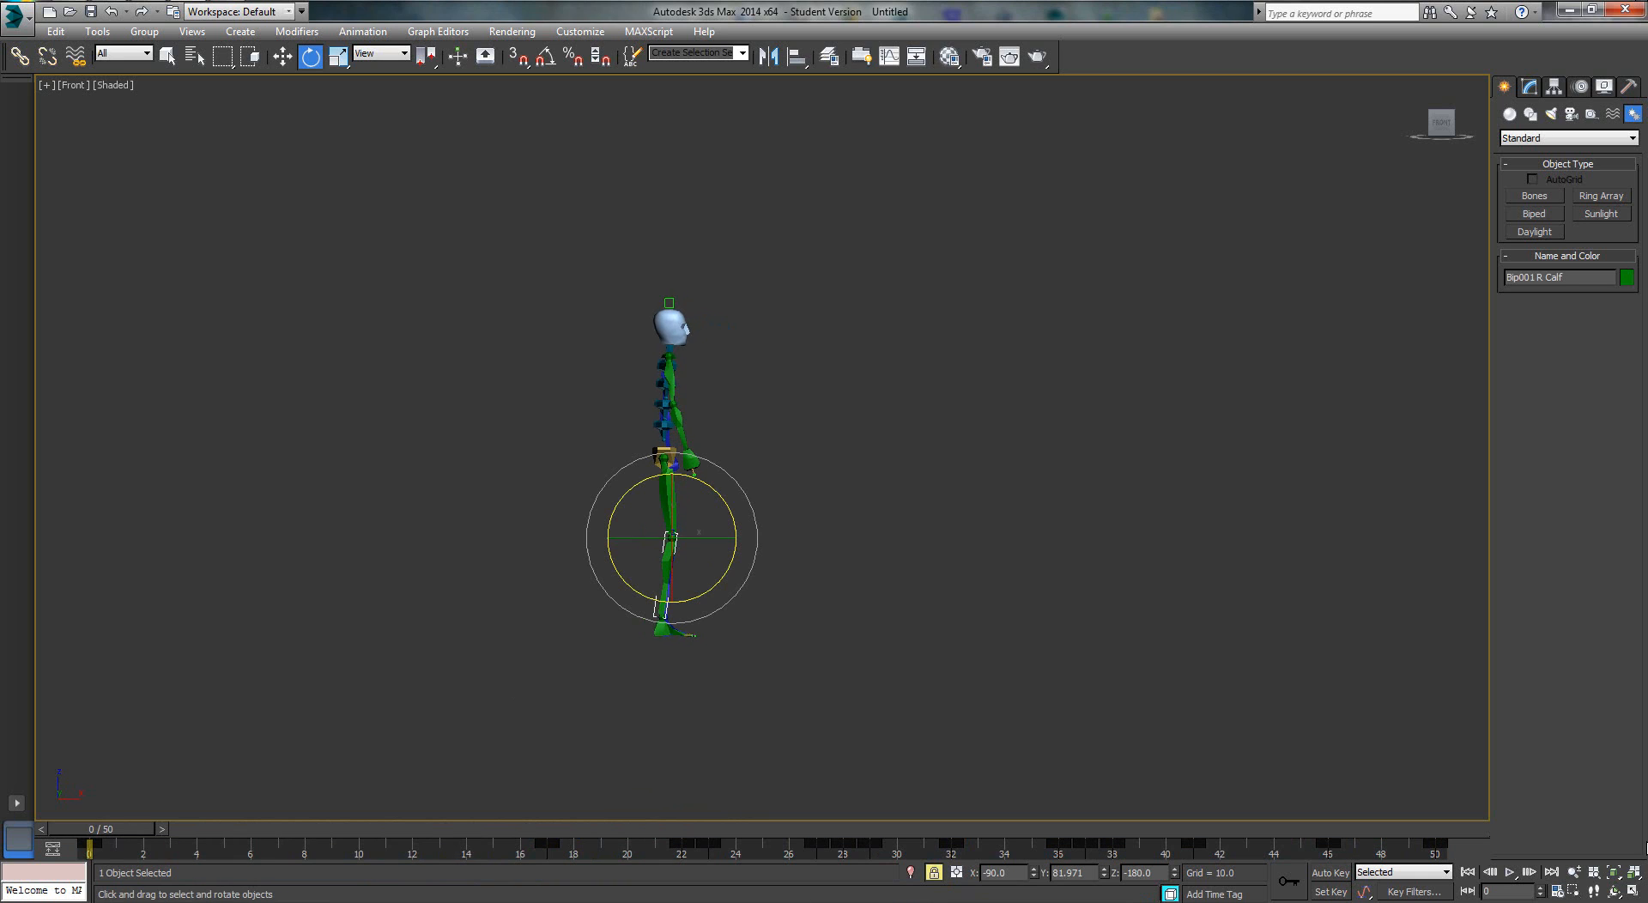
{"action": "left_click", "coordinate": [1510, 872]}
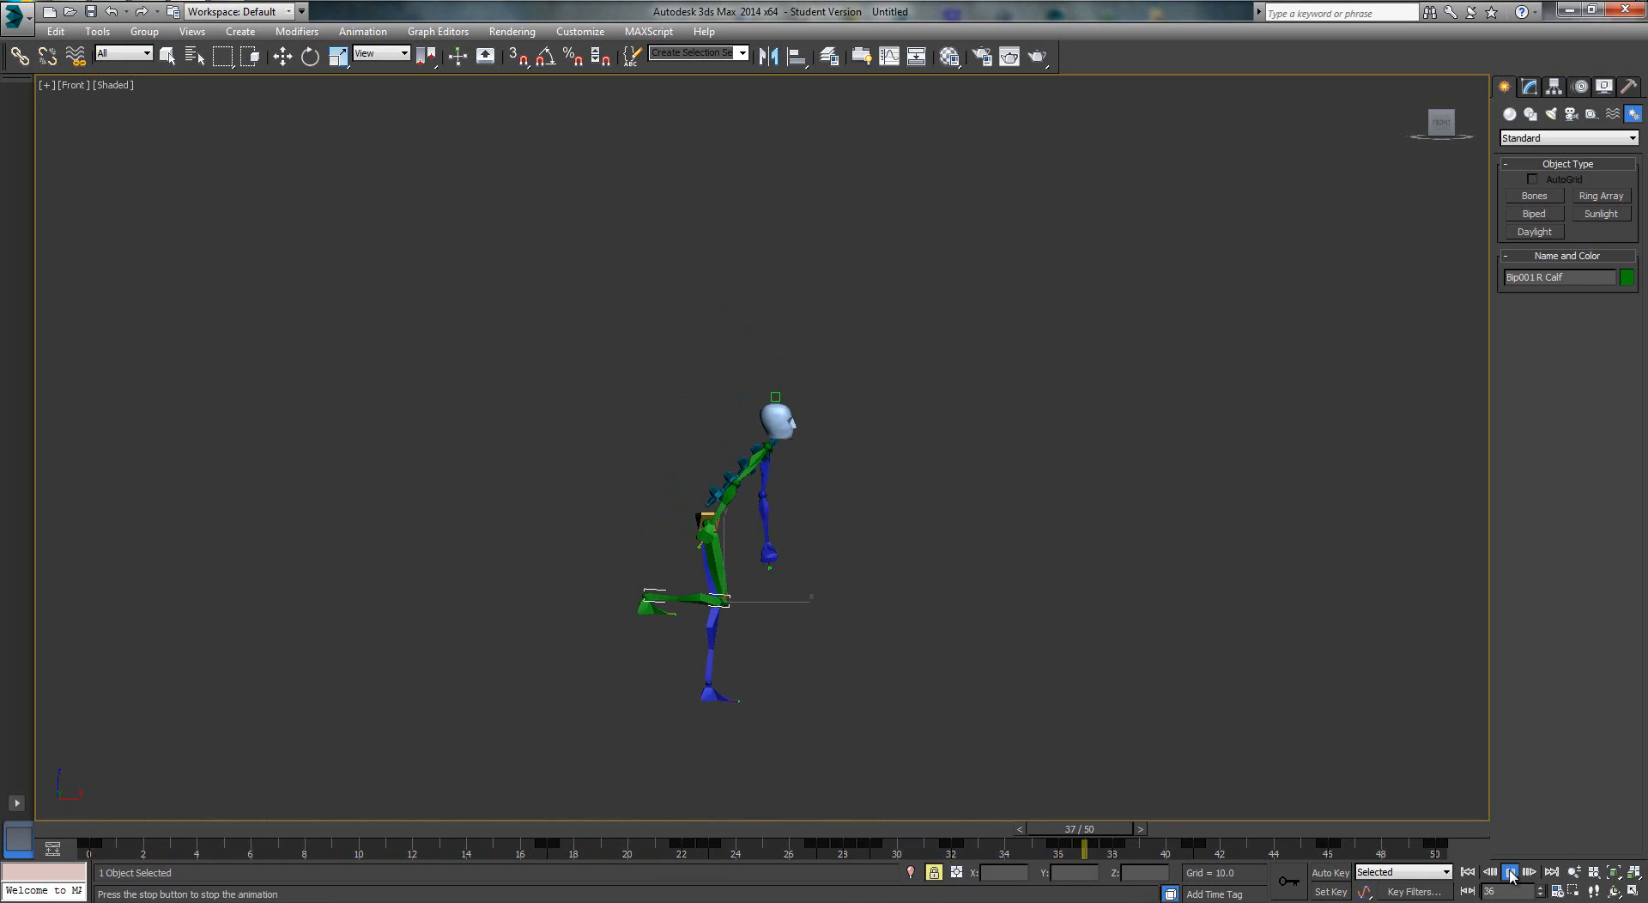
{"action": "left_click", "coordinate": [1510, 872]}
Restore the reference video plane behind the biped, then open the scene's save dialog and dismiss it
{"action": "key", "text": "e"}
{"action": "left_click", "coordinate": [1267, 709]}
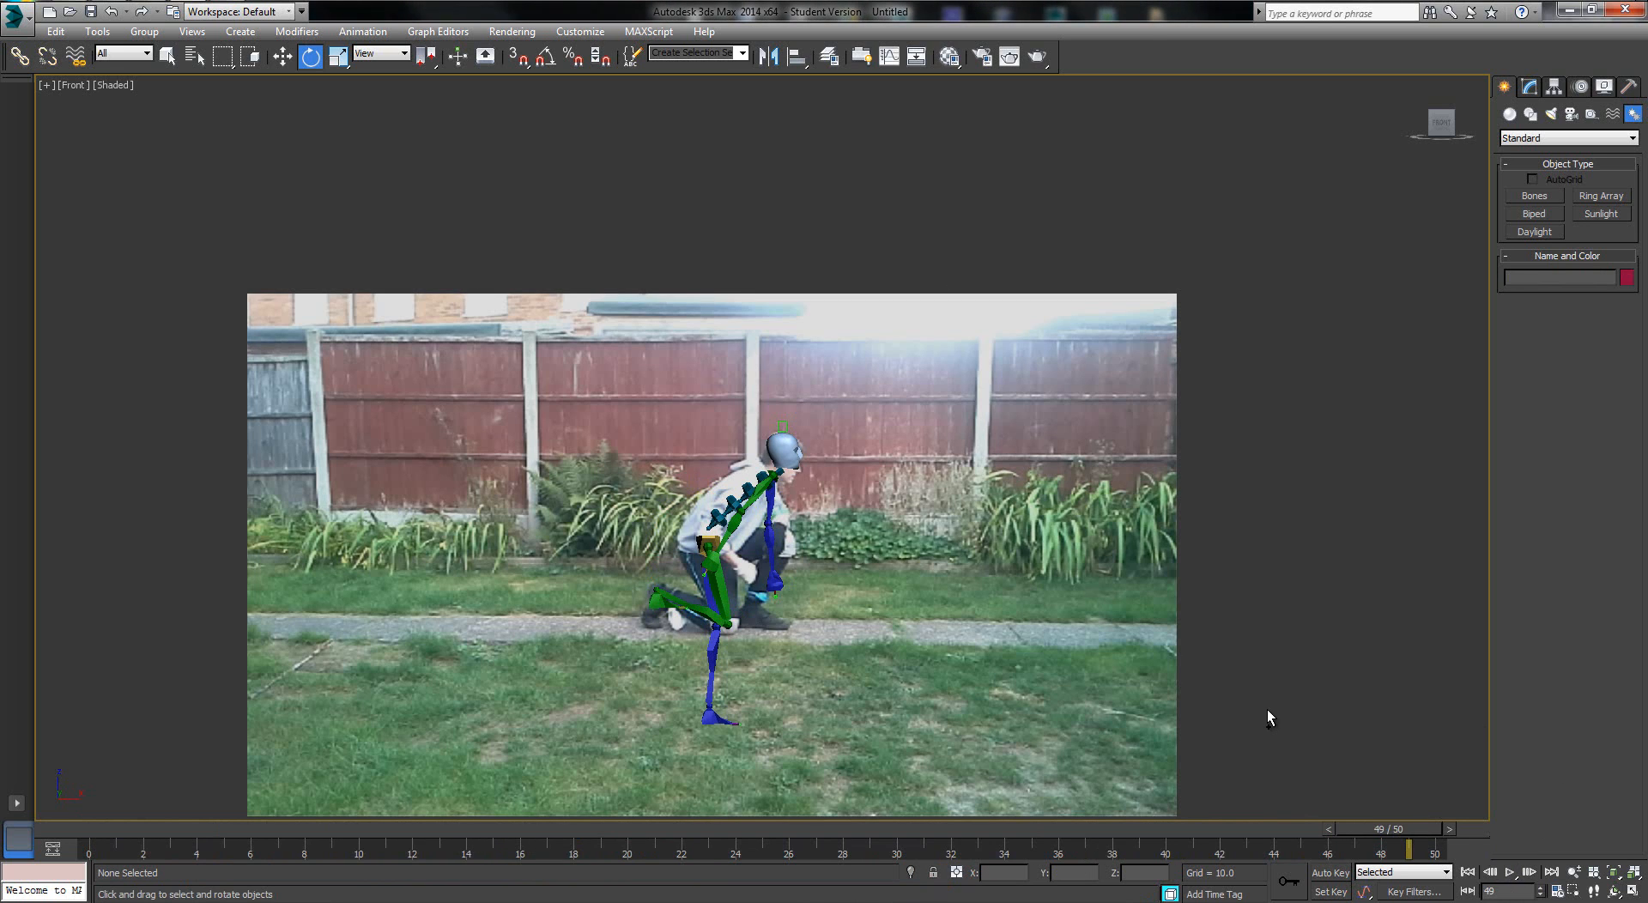
{"action": "key", "text": "ctrl+s"}
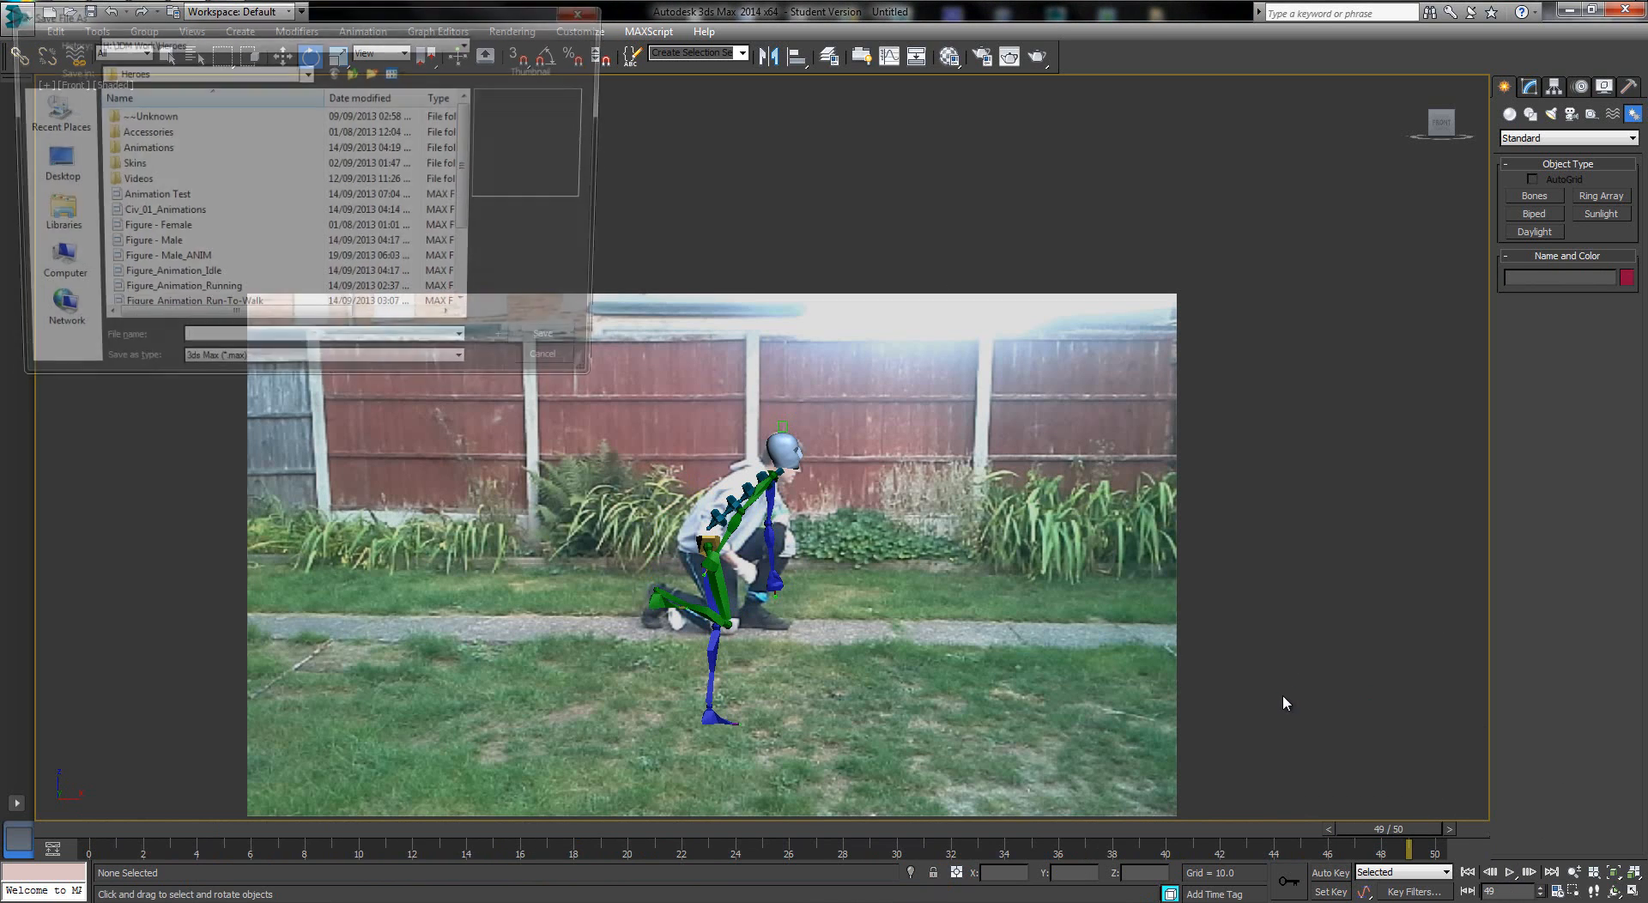
{"action": "key", "text": "Escape"}
Select the biped's left hand at frame 49
{"action": "middle_click_drag", "start_coordinate": [1017, 652], "coordinate": [1002, 525]}
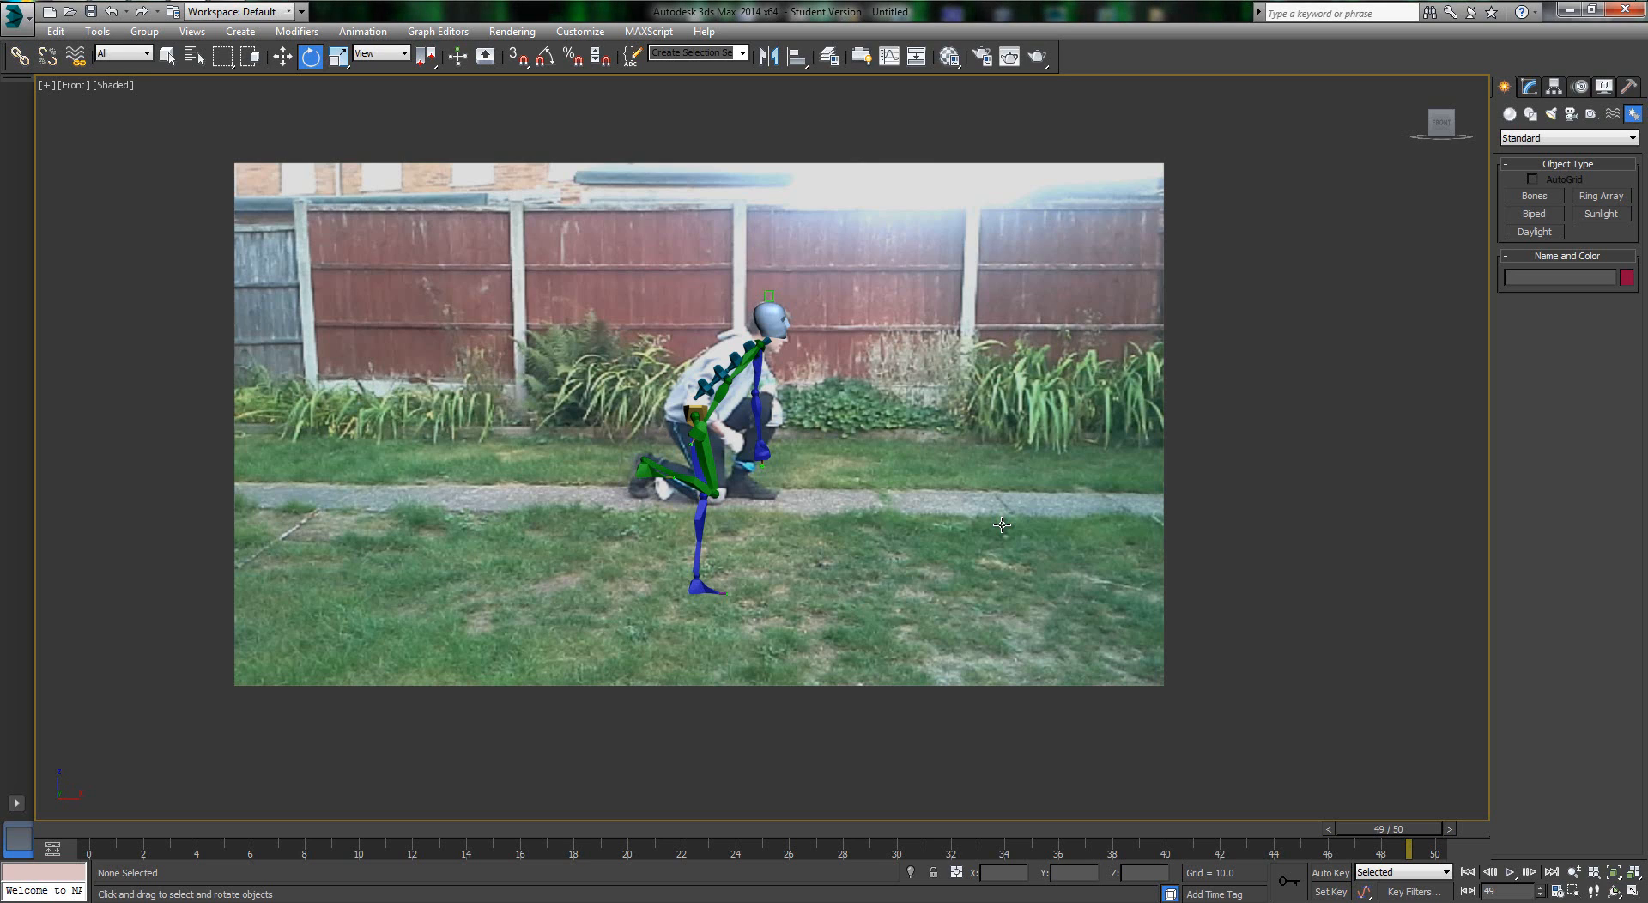
{"action": "scroll", "coordinate": [738, 461], "scroll_direction": "up", "scroll_amount": 5}
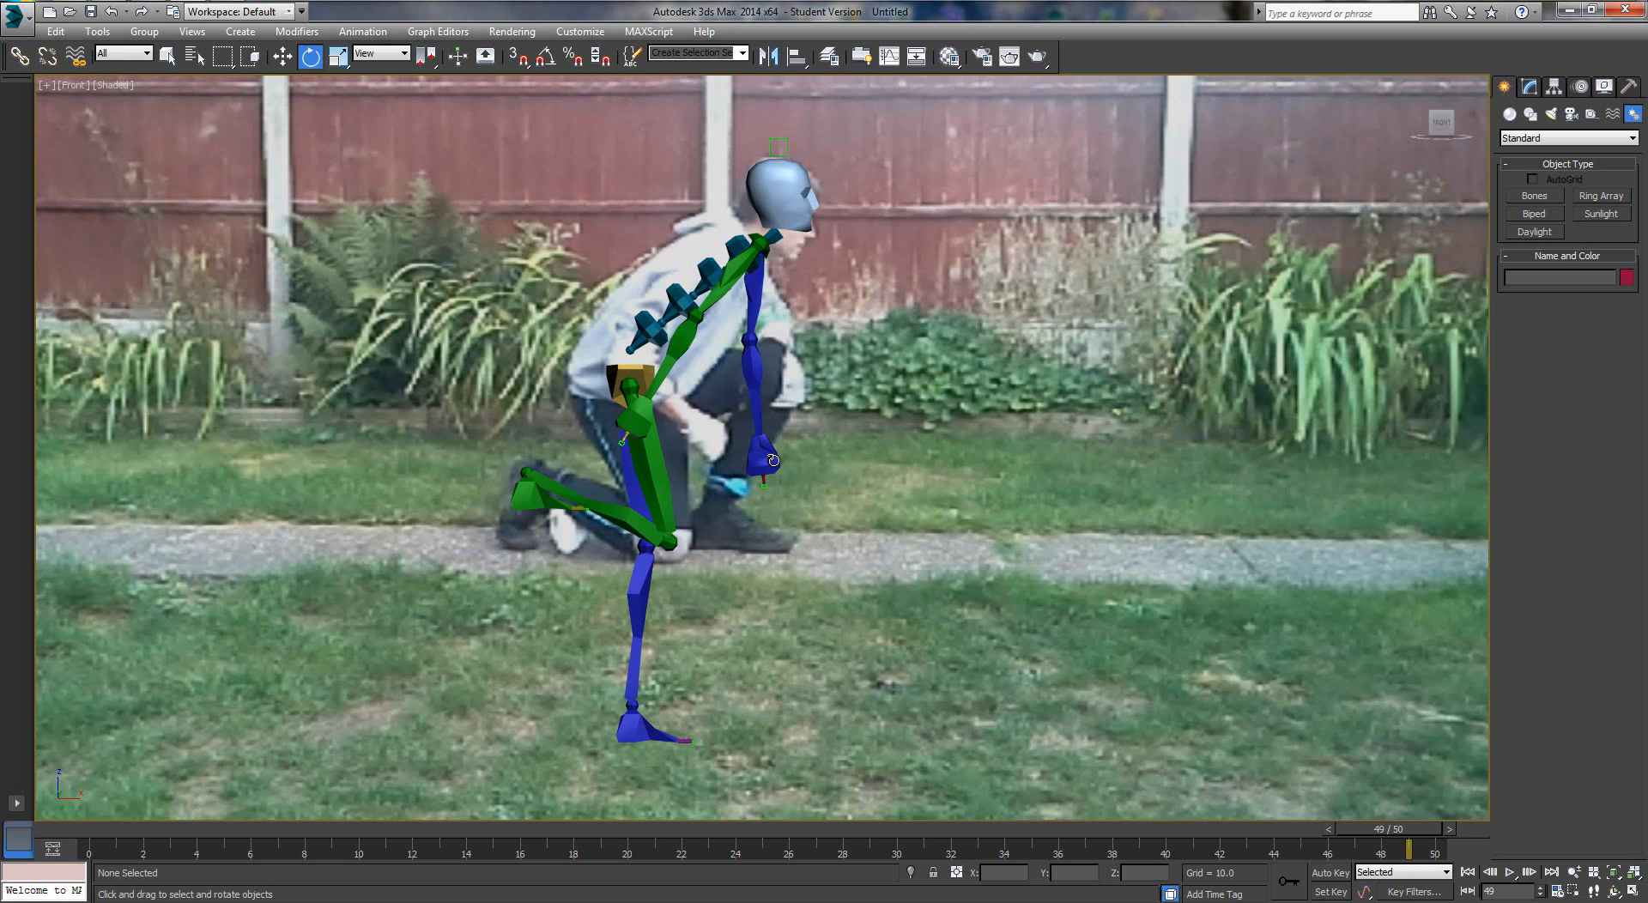
{"action": "left_click", "coordinate": [773, 461]}
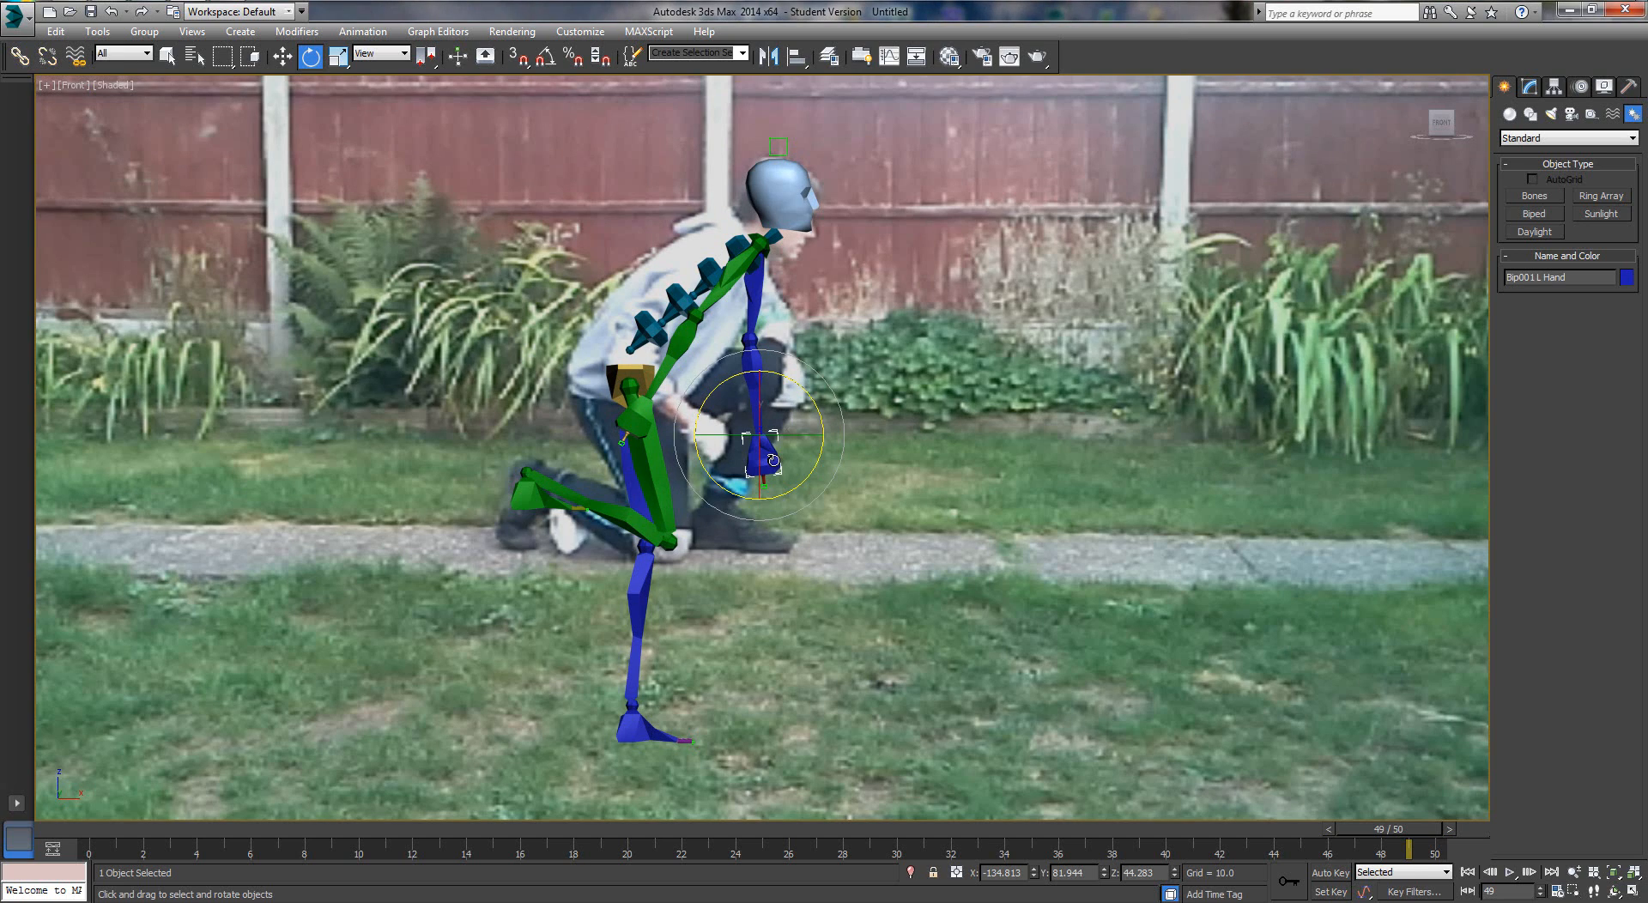